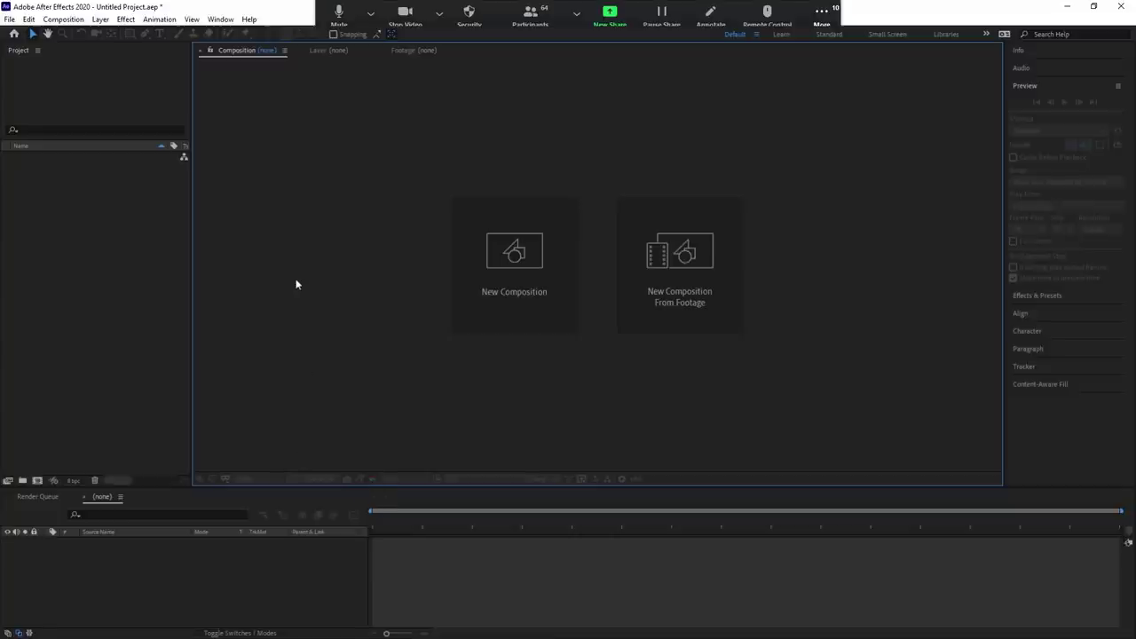
# Import the FOR TRAINING FILES folder into the untitled project through File > Import.
pyautogui.click(148, 280)
pyautogui.click(352, 257)
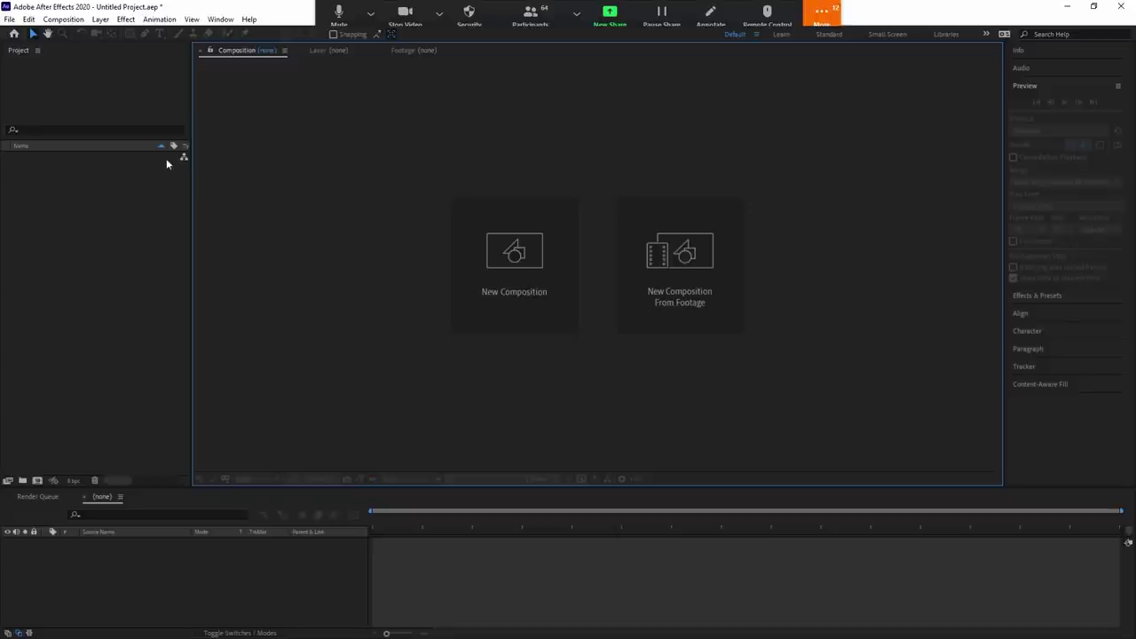
pyautogui.click(51, 194)
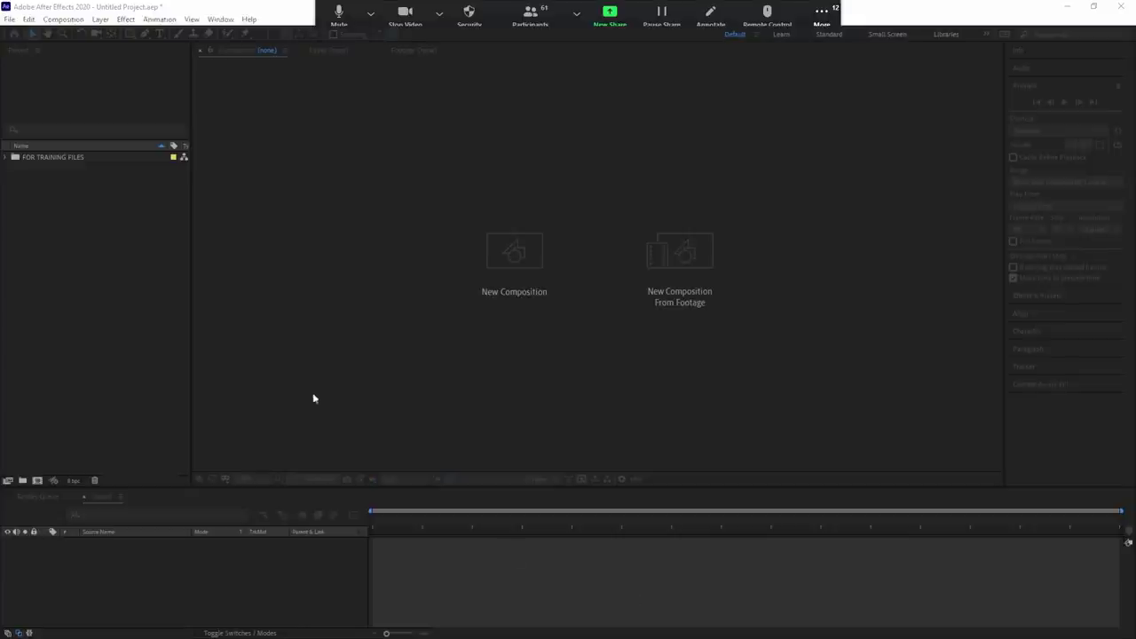
# Expand the FOR TRAINING FILES folder to list its footage, then clear the selection.
pyautogui.click(7, 158)
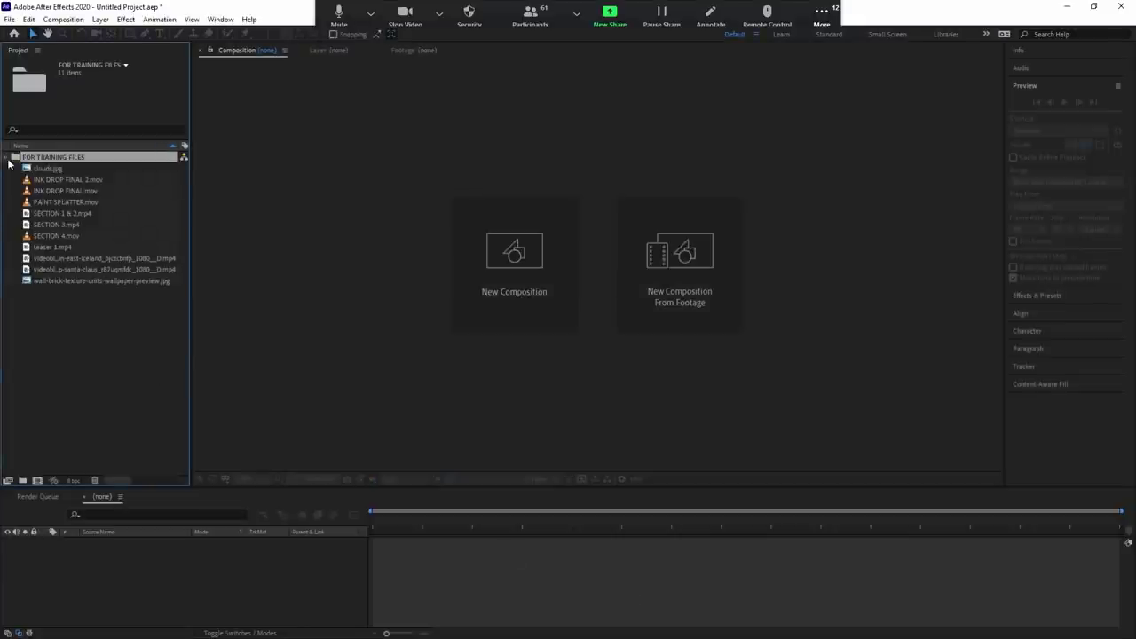
pyautogui.click(93, 361)
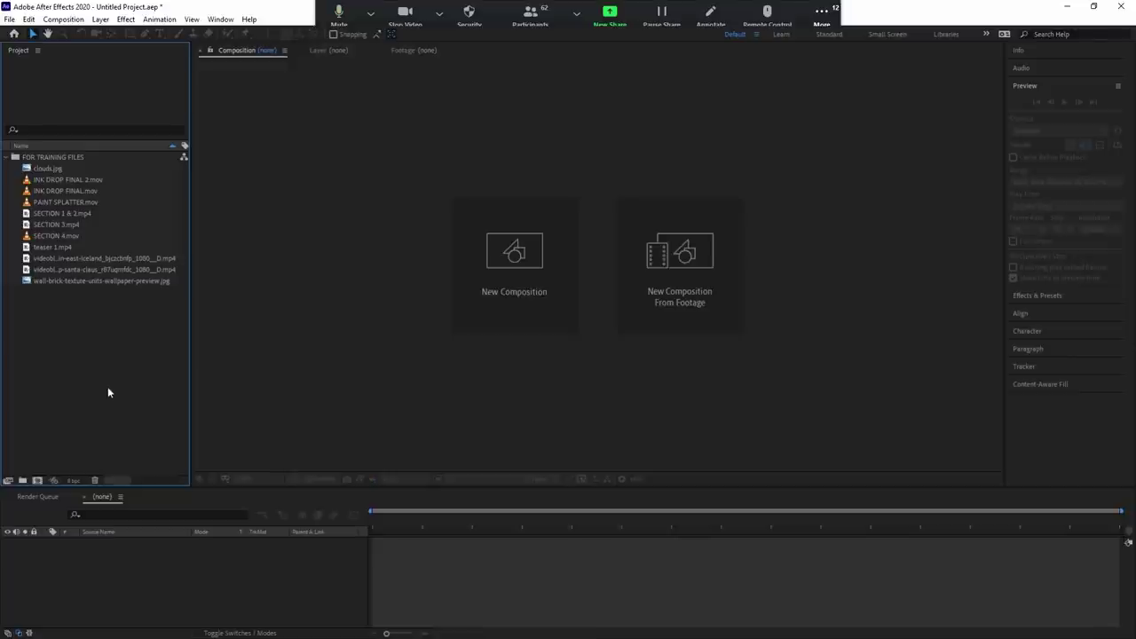
# Create a new project folder named VIDEOS with Ctrl+Alt+Shift+N.
pyautogui.hotkey('ctrl', 'alt', 'shift', 'n')
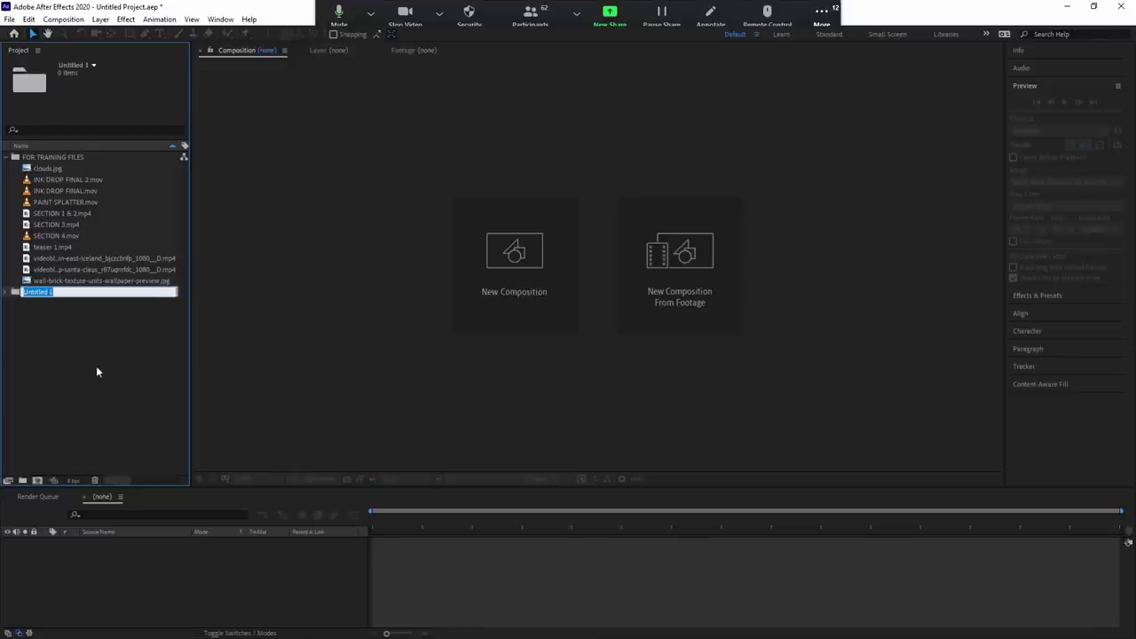
pyautogui.write('VID')
pyautogui.write('EOS')
pyautogui.press('Return')
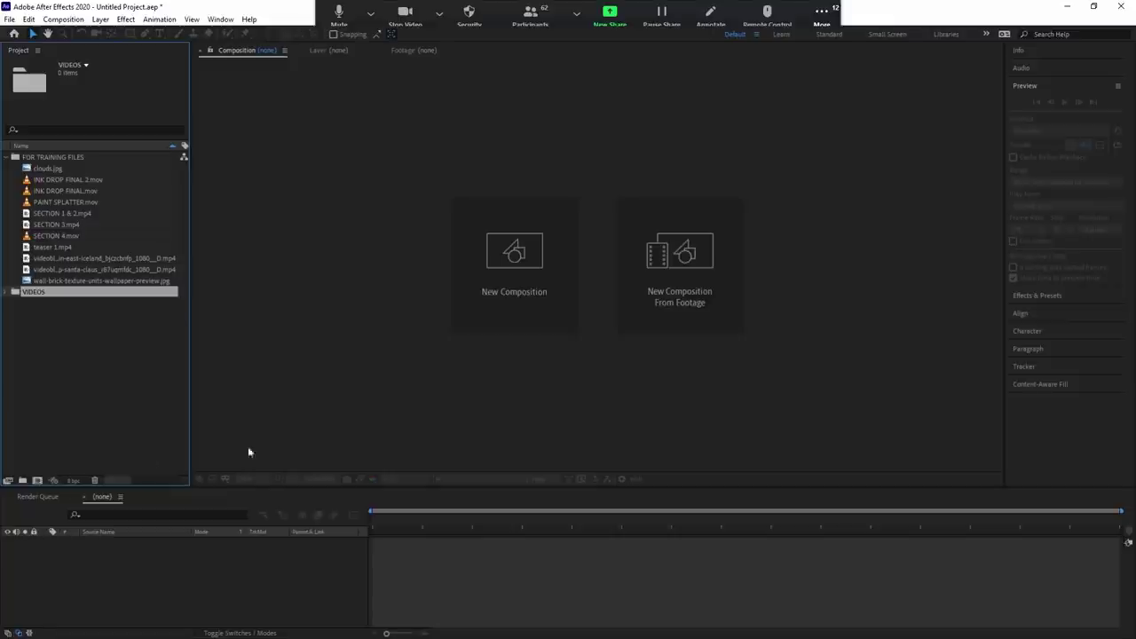
pyautogui.click(108, 383)
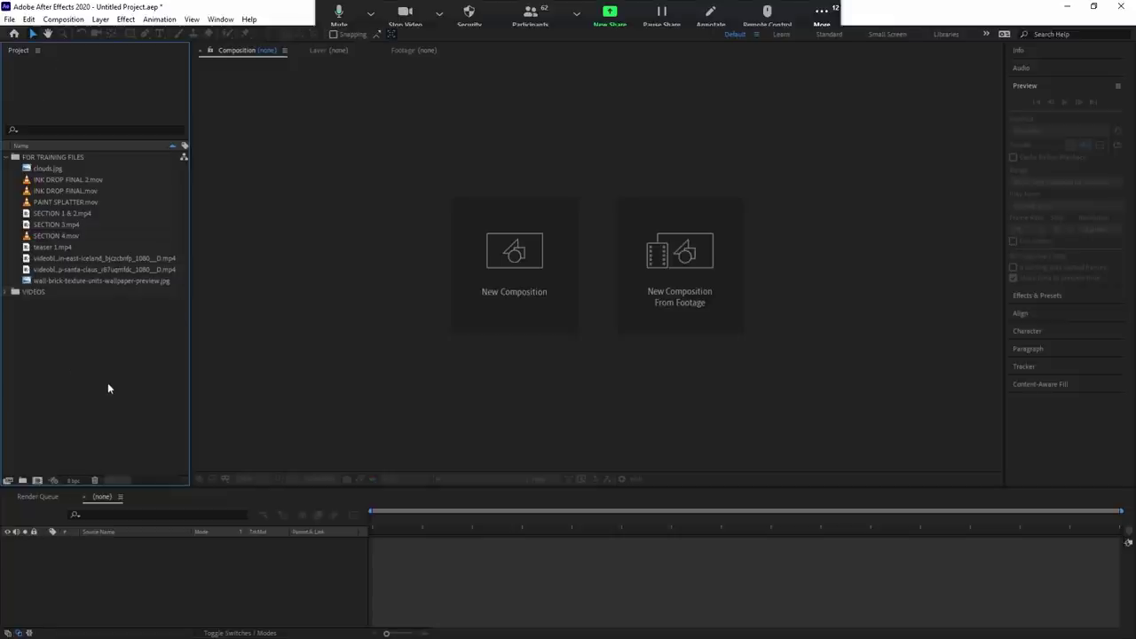
# Select the video clips from INK DROP FINAL 2.mov down through the santa-claus clip.
pyautogui.click(72, 183)
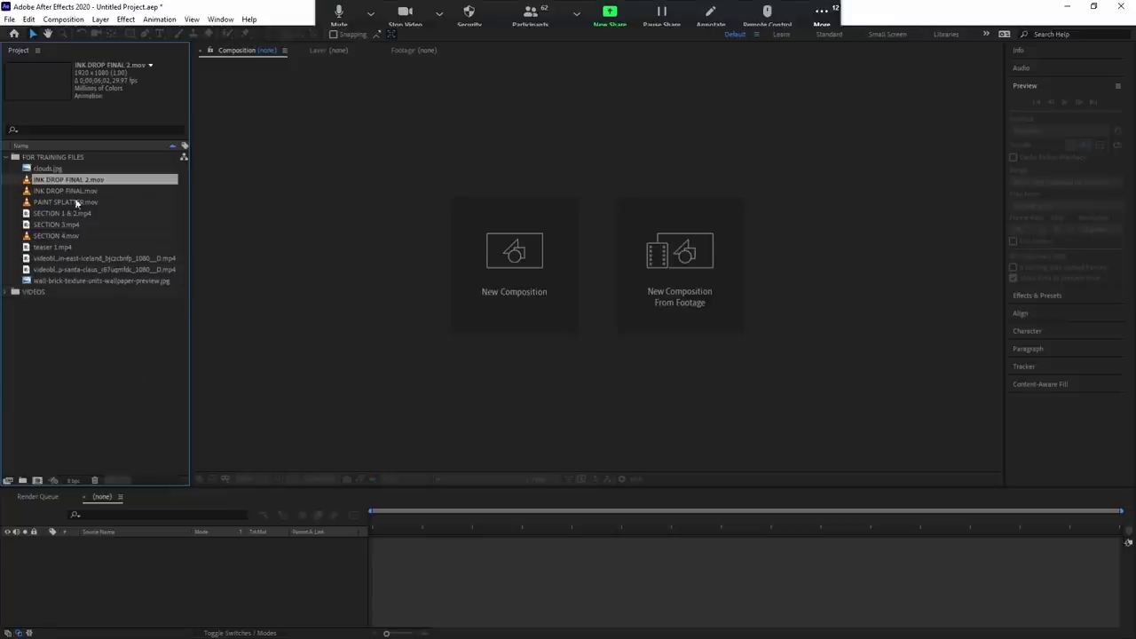
pyautogui.keyDown('shift'); pyautogui.click(67, 191); pyautogui.keyUp('shift')
pyautogui.keyDown('shift'); pyautogui.click(70, 203); pyautogui.keyUp('shift')
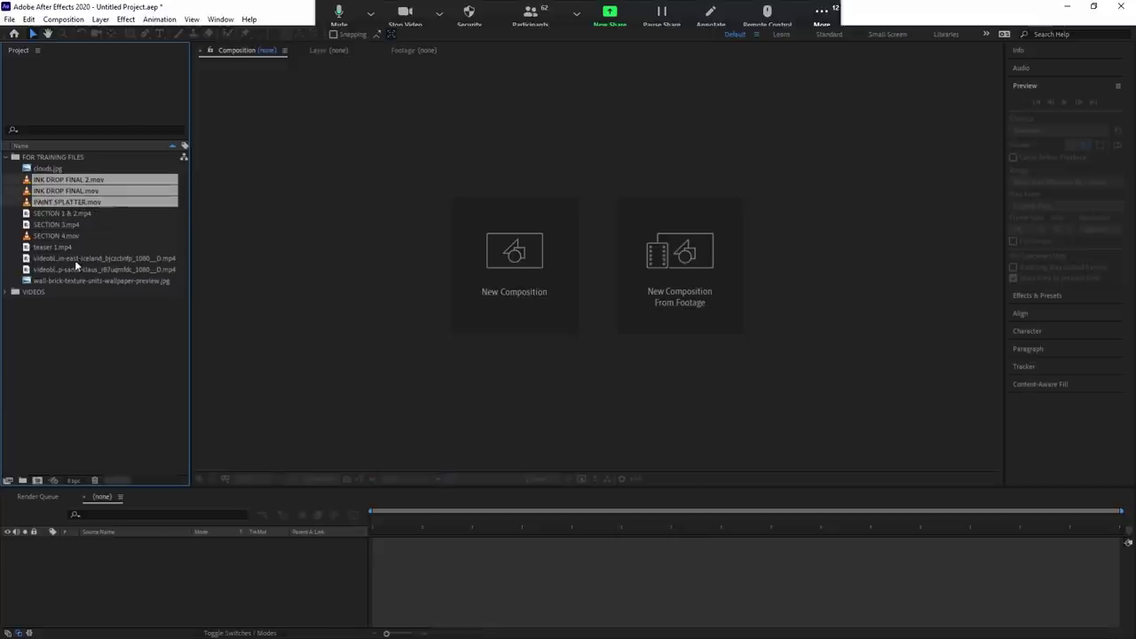
pyautogui.keyDown('shift'); pyautogui.click(53, 214); pyautogui.keyUp('shift')
pyautogui.keyDown('shift'); pyautogui.click(50, 225); pyautogui.keyUp('shift')
pyautogui.keyDown('shift'); pyautogui.click(53, 236); pyautogui.keyUp('shift')
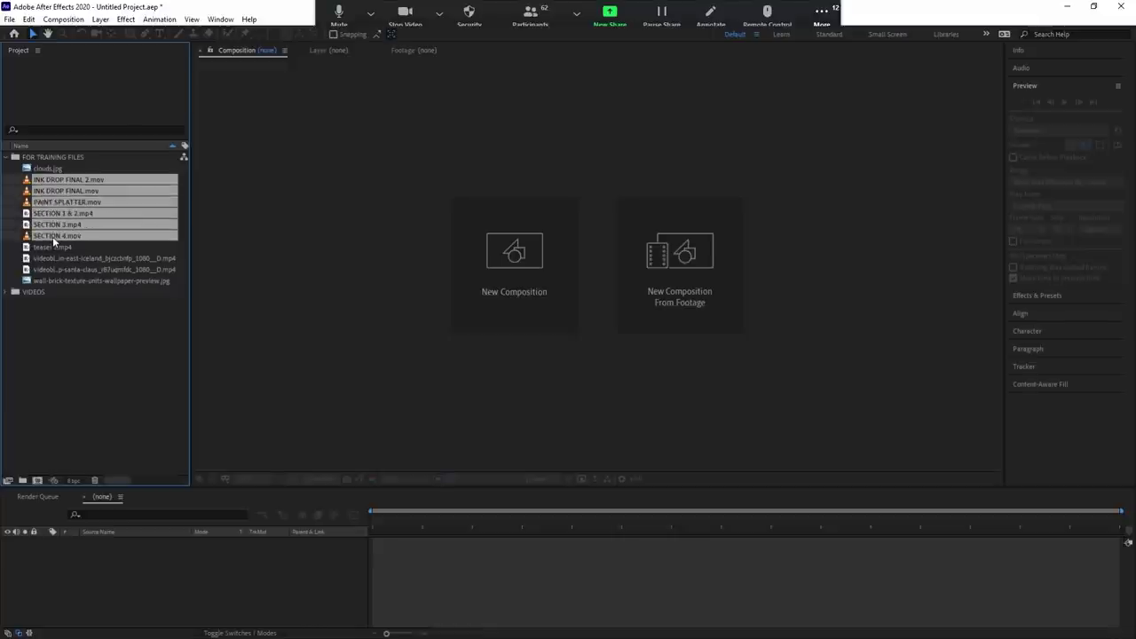
pyautogui.keyDown('shift'); pyautogui.click(55, 247); pyautogui.keyUp('shift')
pyautogui.keyDown('shift'); pyautogui.click(59, 258); pyautogui.keyUp('shift')
pyautogui.keyDown('shift'); pyautogui.click(64, 269); pyautogui.keyUp('shift')
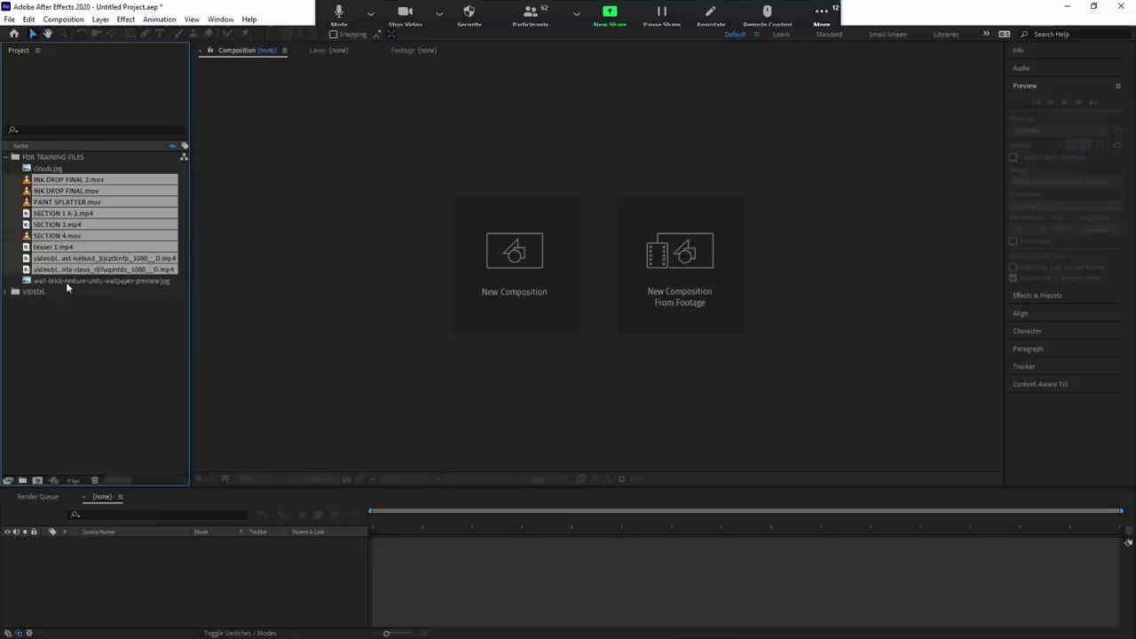
# Drop the selected clips into the VIDEOS folder, collapse it and clear the selection.
pyautogui.moveTo(50, 272); pyautogui.dragTo(34, 299)
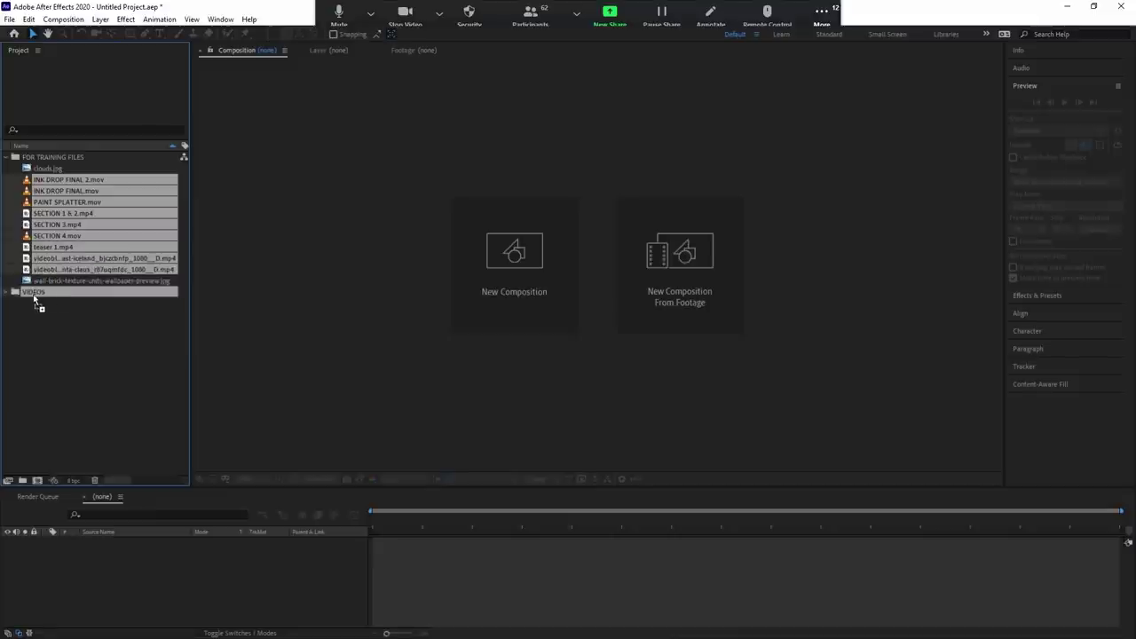
pyautogui.moveTo(34, 298); pyautogui.dragTo(32, 294)
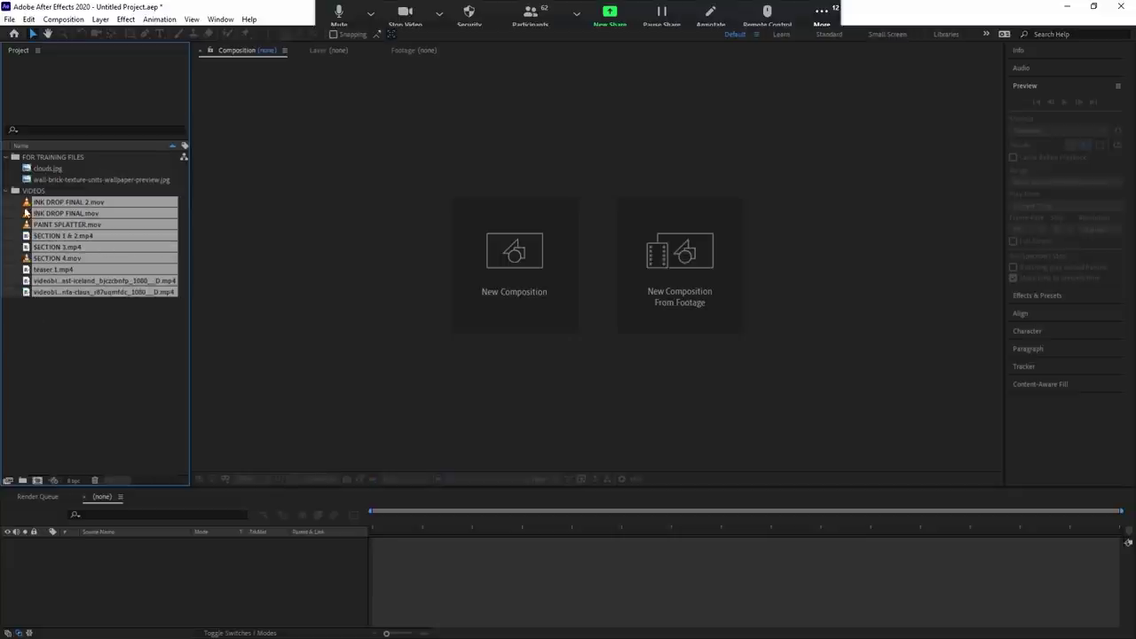
pyautogui.click(5, 191)
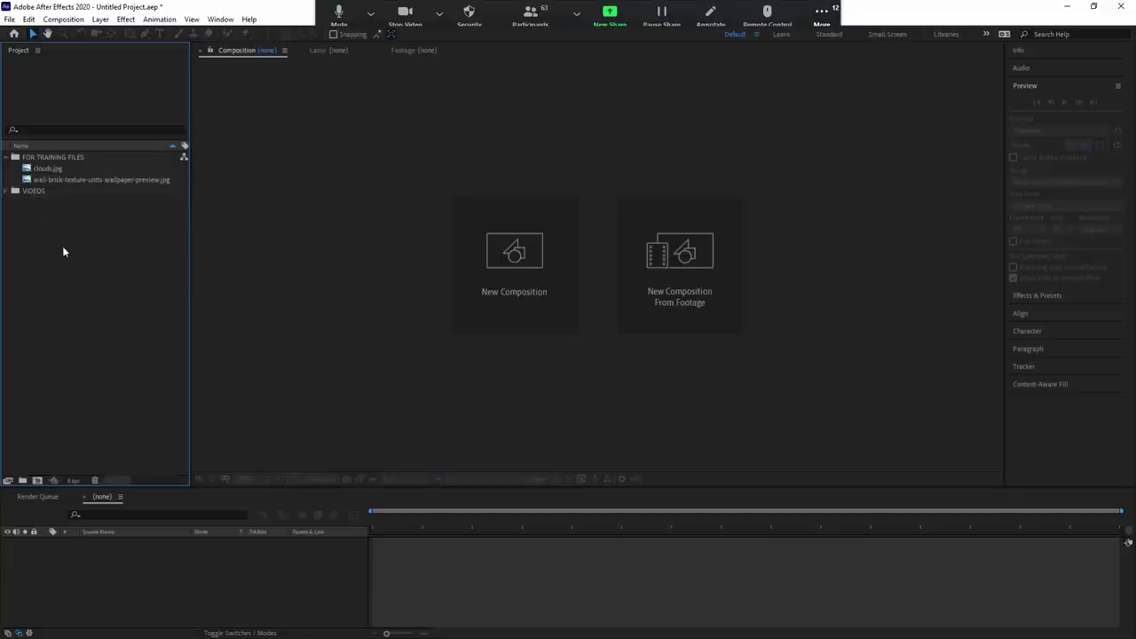
pyautogui.click(43, 169)
pyautogui.click(91, 369)
# Create another new project folder named PICTURES.
pyautogui.click(233, 321)
pyautogui.hotkey('ctrl', 'alt', 'shift', 'n')
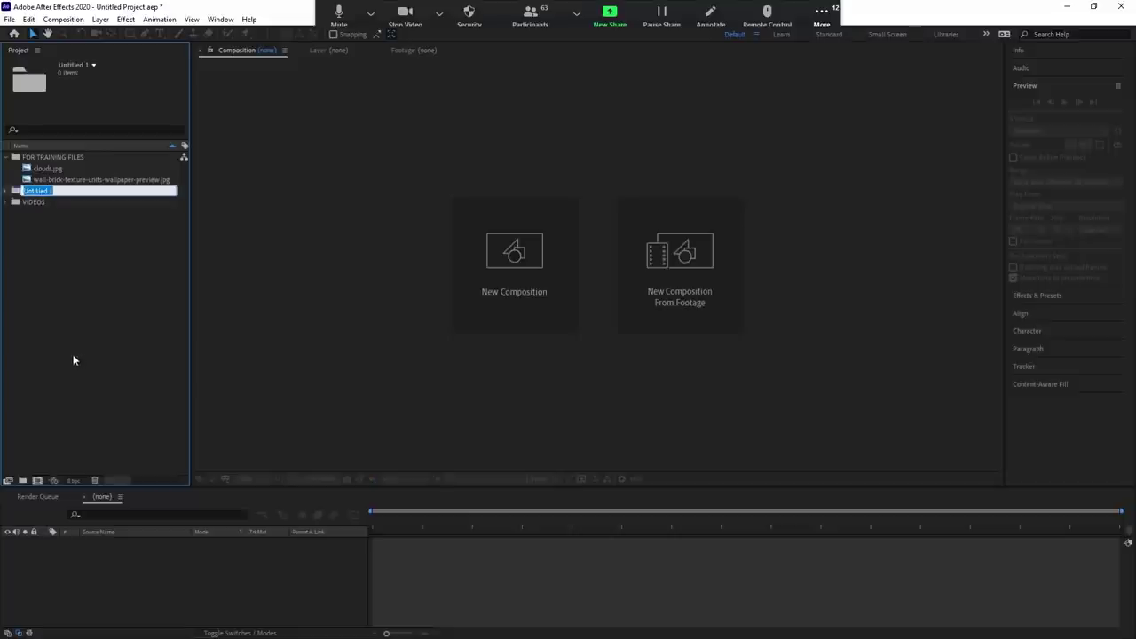
pyautogui.write('PIC')
pyautogui.write('TURES')
pyautogui.press('Return')
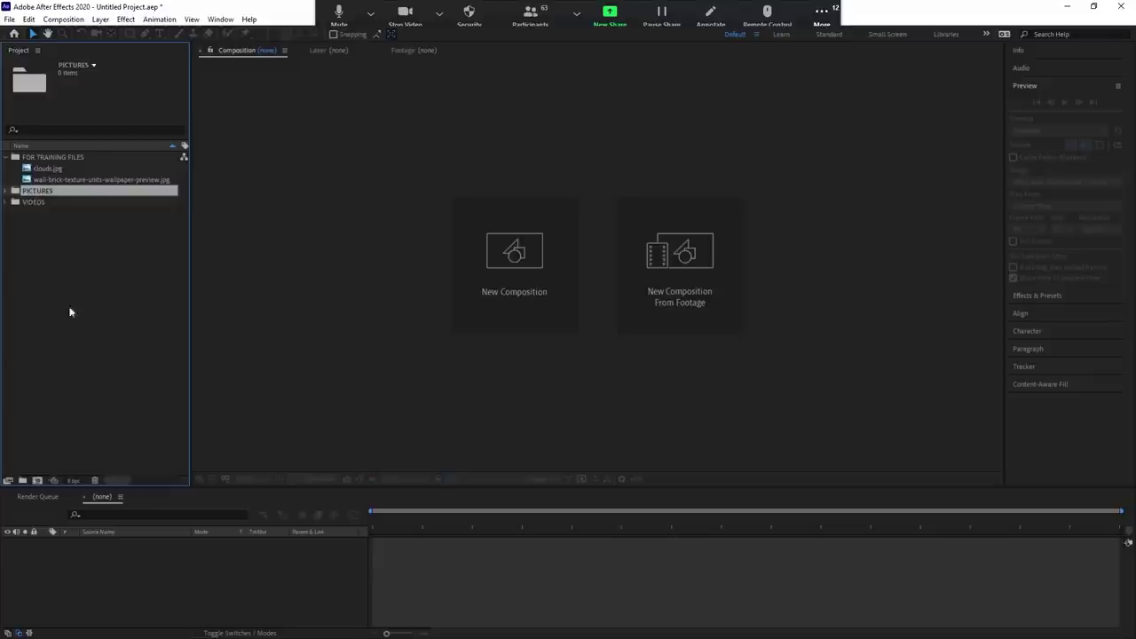
# Move clouds.jpg and the wall-brick image into the PICTURES folder.
pyautogui.click(48, 169)
pyautogui.keyDown('shift'); pyautogui.click(49, 180); pyautogui.keyUp('shift')
pyautogui.moveTo(48, 180); pyautogui.dragTo(50, 196)
pyautogui.click(67, 275)
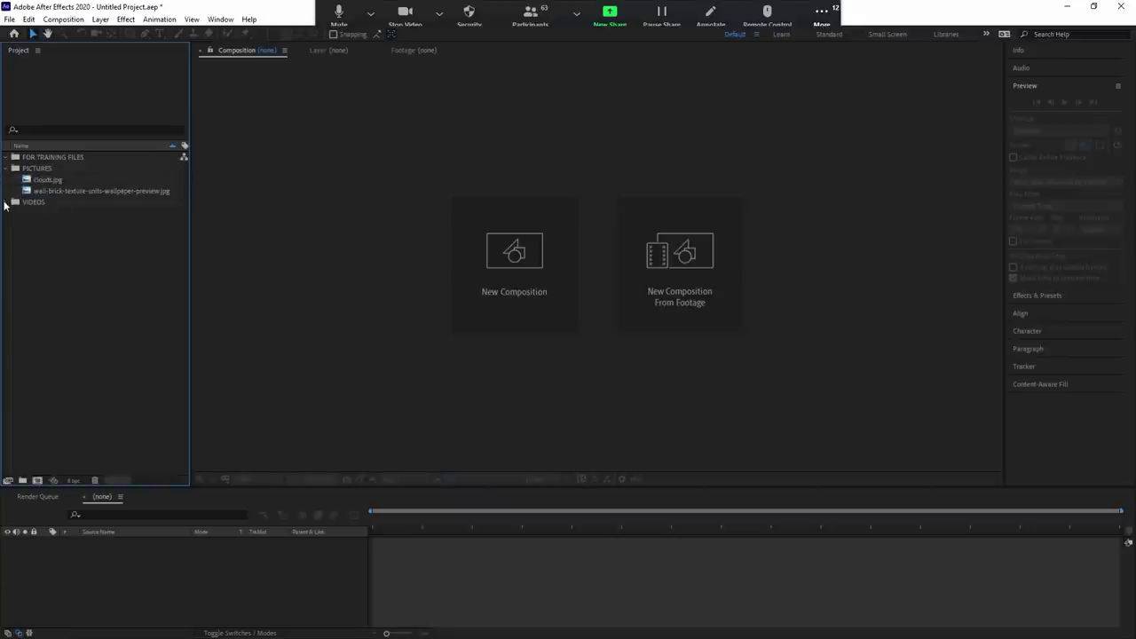
# Expand VIDEOS and check the details of INK DROP FINAL.mov, SECTION 1 & 2.mp4 and SECTION 3.mp4.
pyautogui.click(8, 202)
pyautogui.click(39, 224)
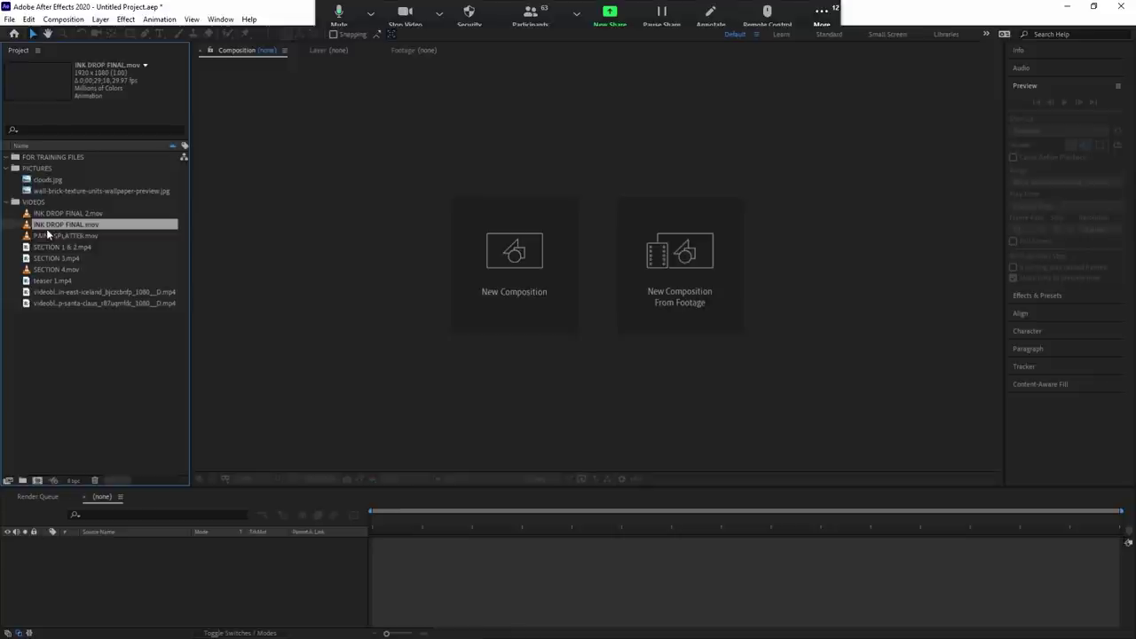
pyautogui.click(71, 250)
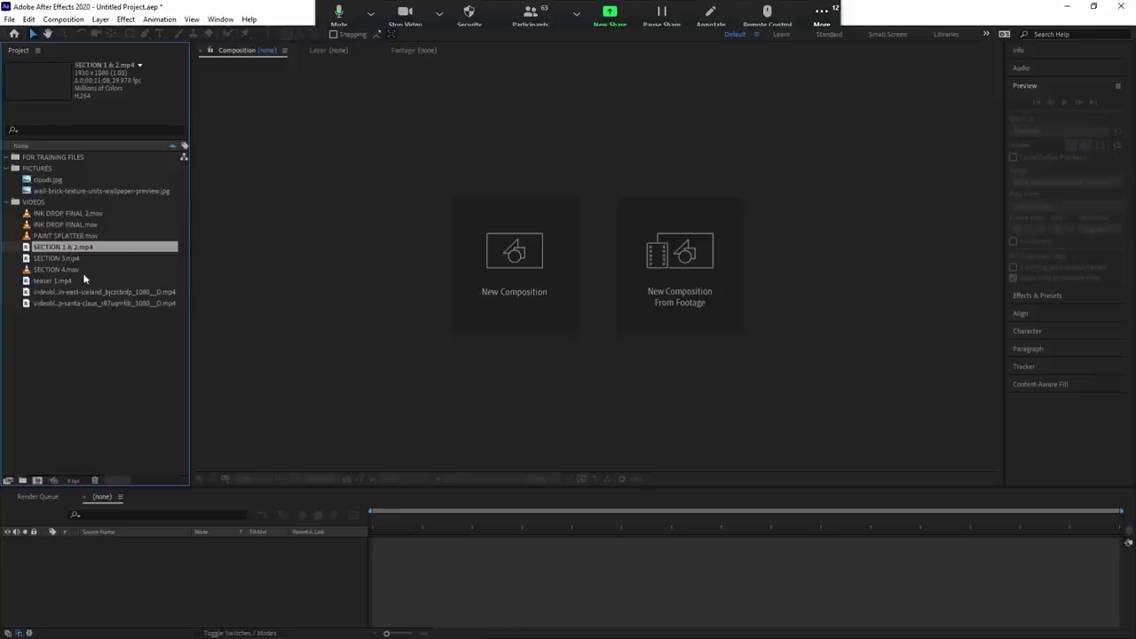
pyautogui.click(55, 382)
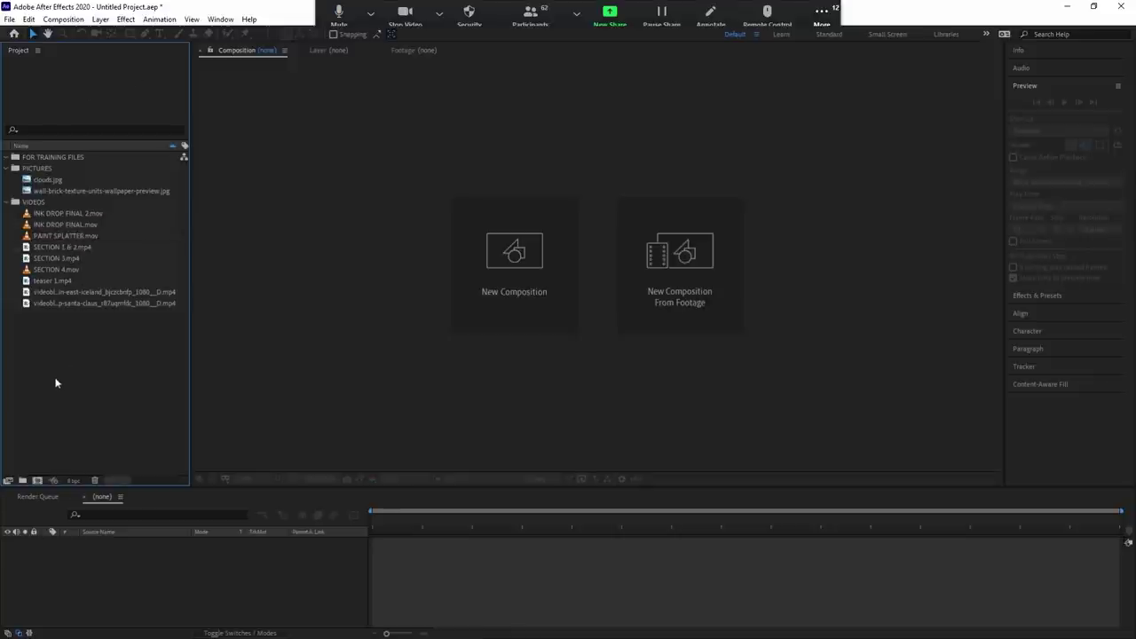
pyautogui.click(71, 248)
pyautogui.click(71, 330)
pyautogui.click(63, 258)
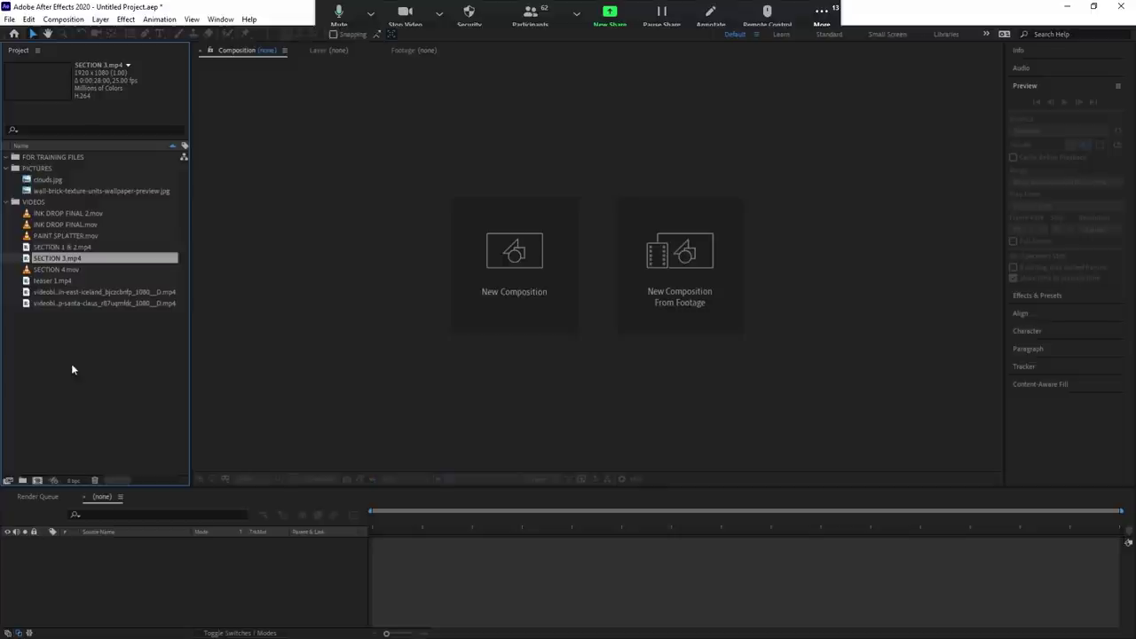
# Compare the iceland clip and INK DROP FINAL.mov, ending with SECTION 1 & 2.mp4 selected.
pyautogui.click(102, 291)
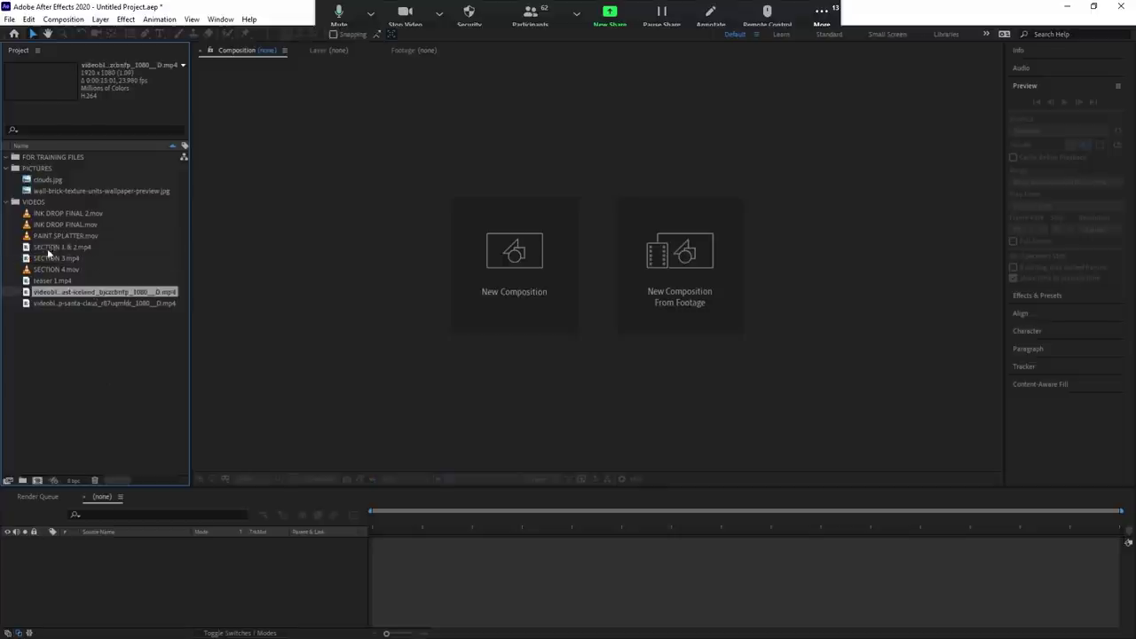
pyautogui.click(47, 247)
pyautogui.click(23, 387)
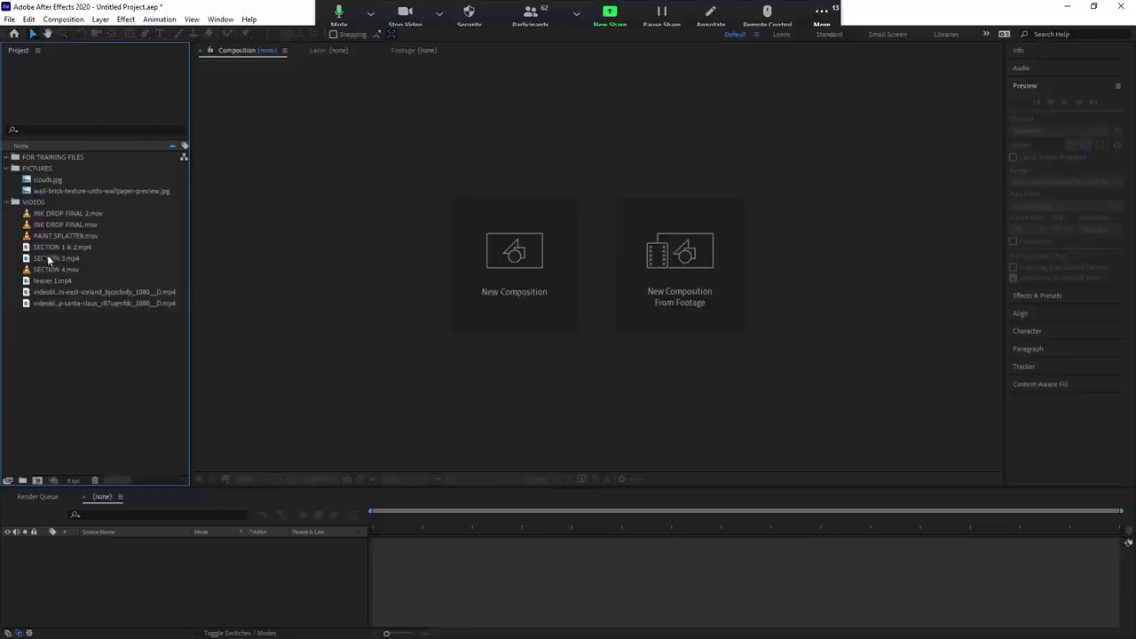
pyautogui.click(49, 249)
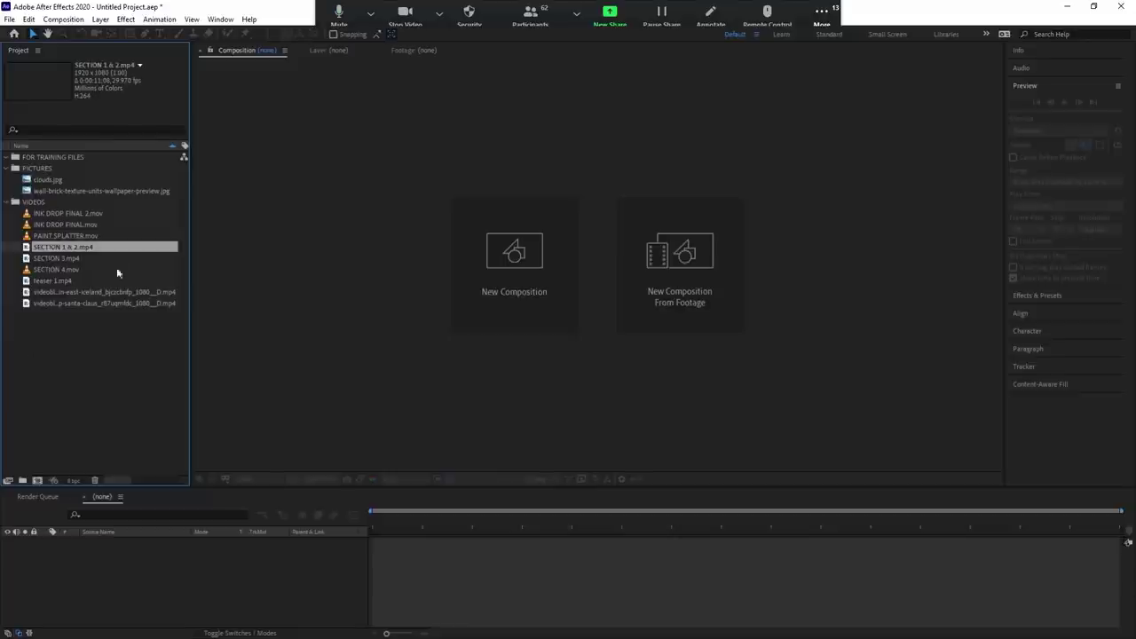
pyautogui.click(63, 224)
pyautogui.click(62, 248)
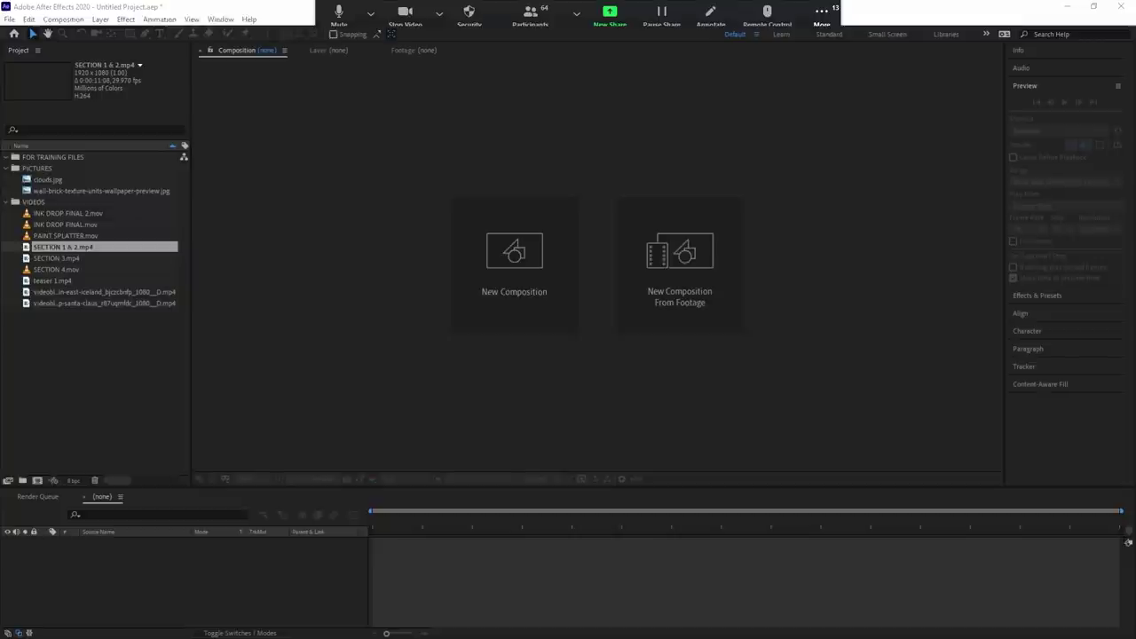
pyautogui.click(83, 387)
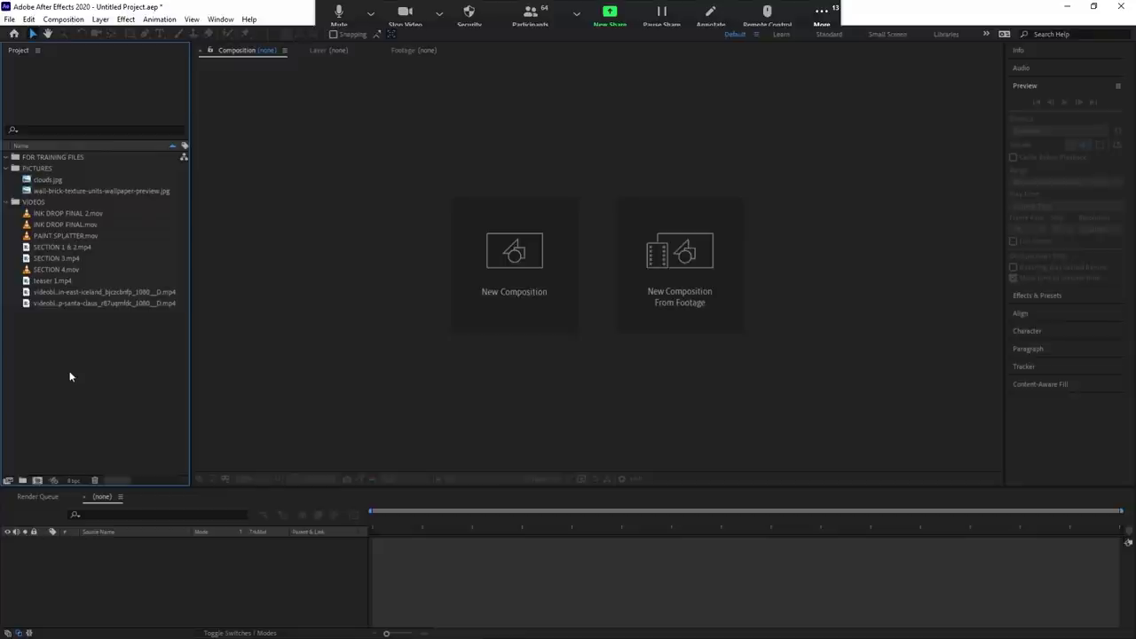
pyautogui.click(62, 246)
pyautogui.click(46, 372)
pyautogui.click(68, 293)
pyautogui.click(62, 332)
pyautogui.click(61, 304)
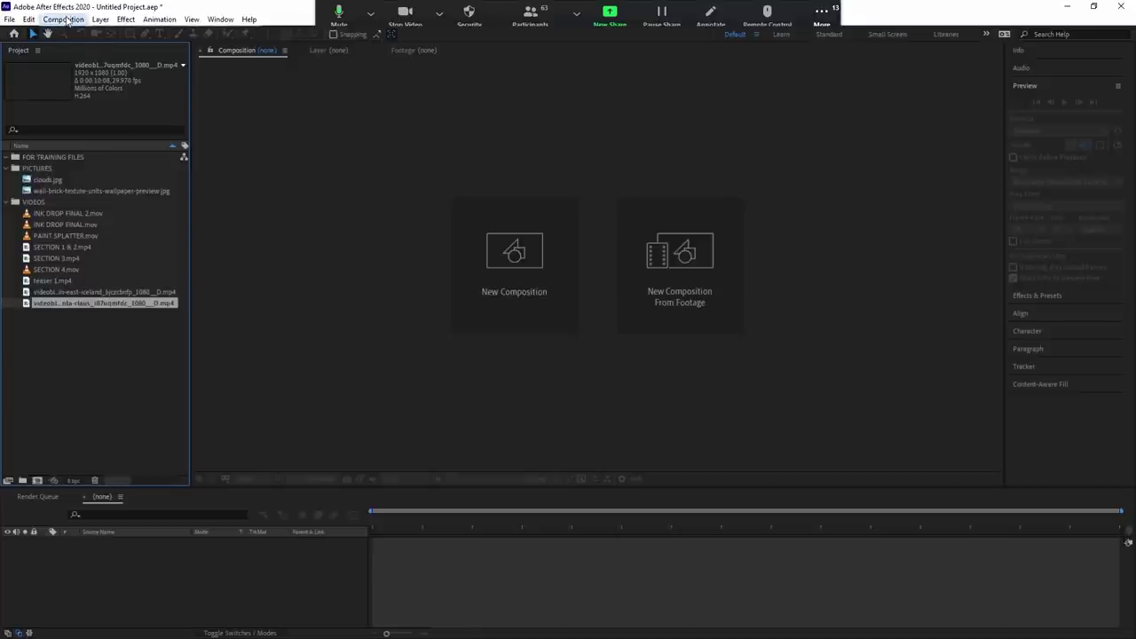
# Create a 1920x1080, 20-second, 29.97 fps composition named INTRODUCTION.
pyautogui.click(95, 40)
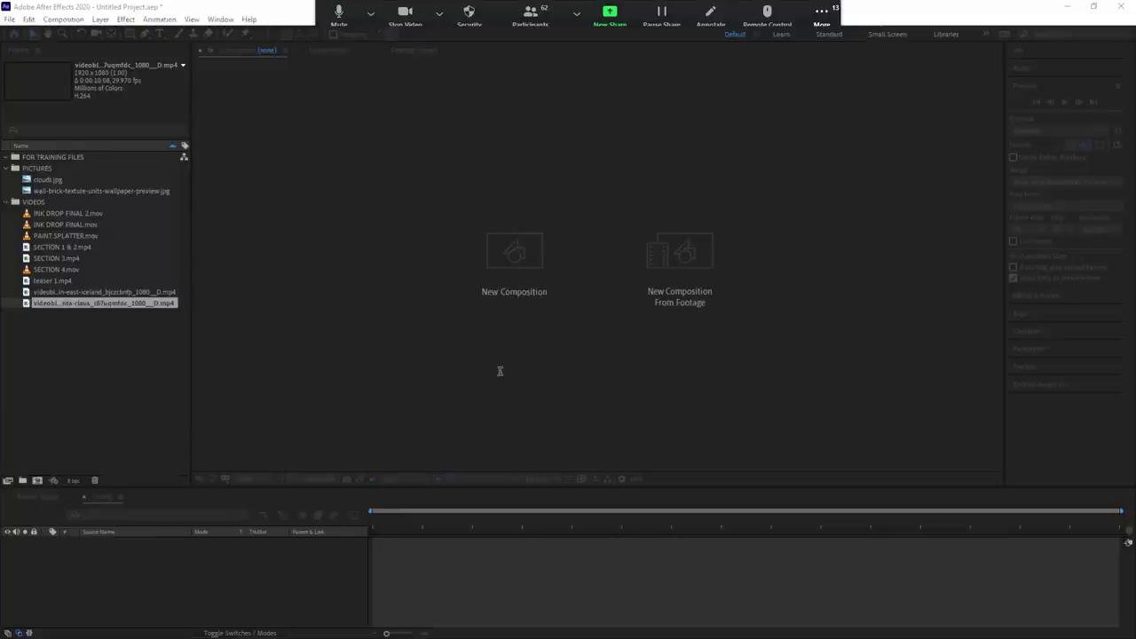
pyautogui.click(650, 468)
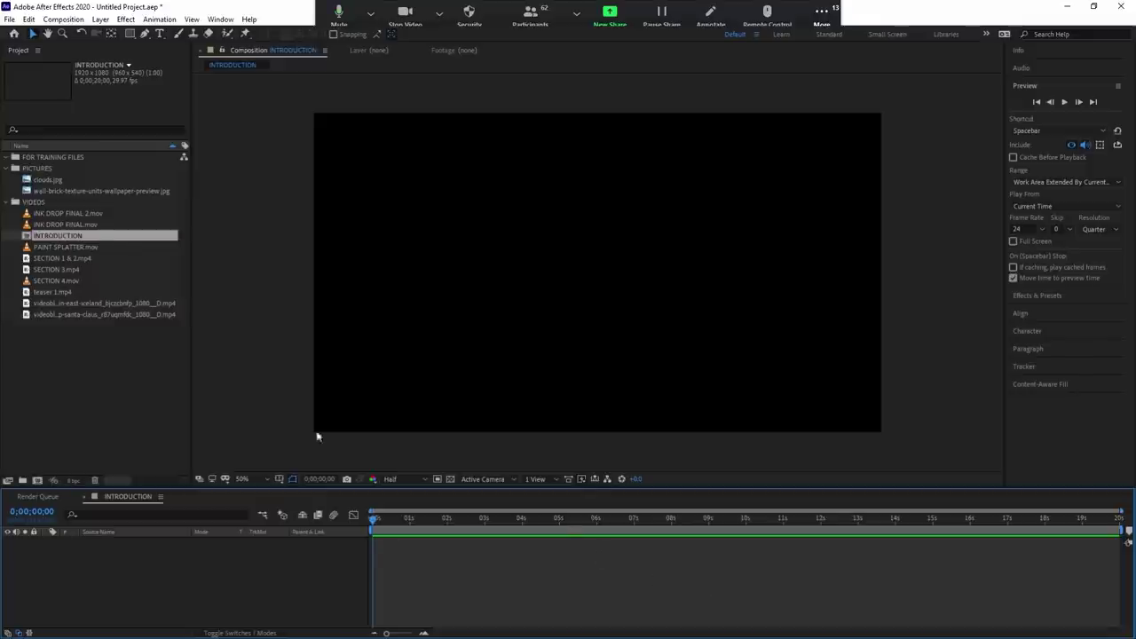
# Drag SECTION 1 & 2.mp4 from the Project panel into the INTRODUCTION timeline.
pyautogui.click(64, 226)
pyautogui.click(62, 213)
pyautogui.click(60, 225)
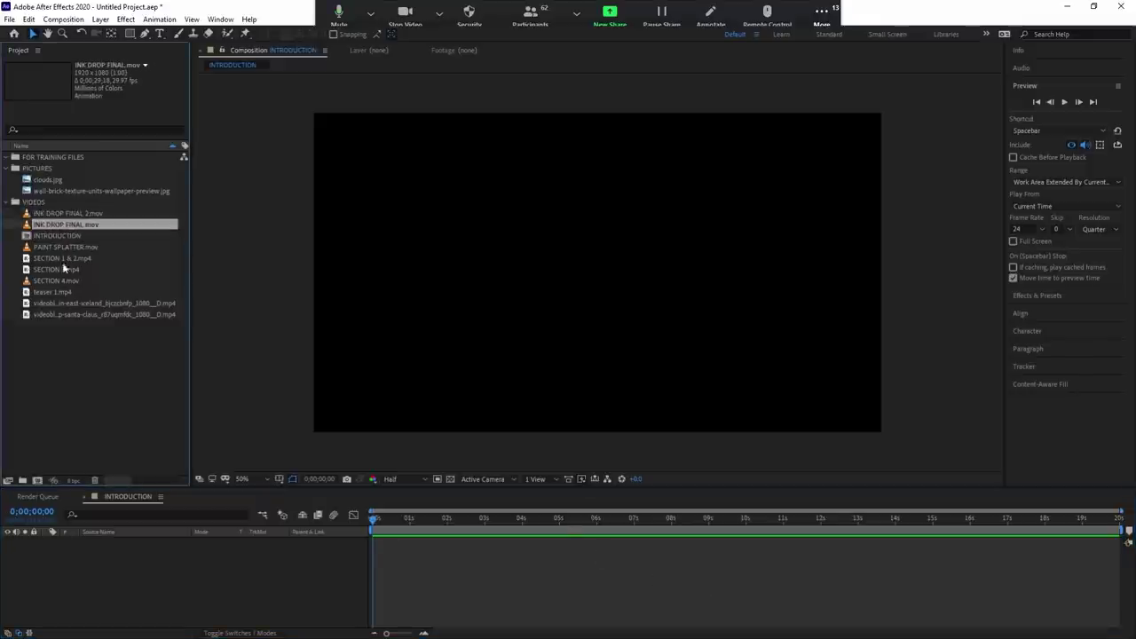
pyautogui.click(59, 257)
pyautogui.click(58, 280)
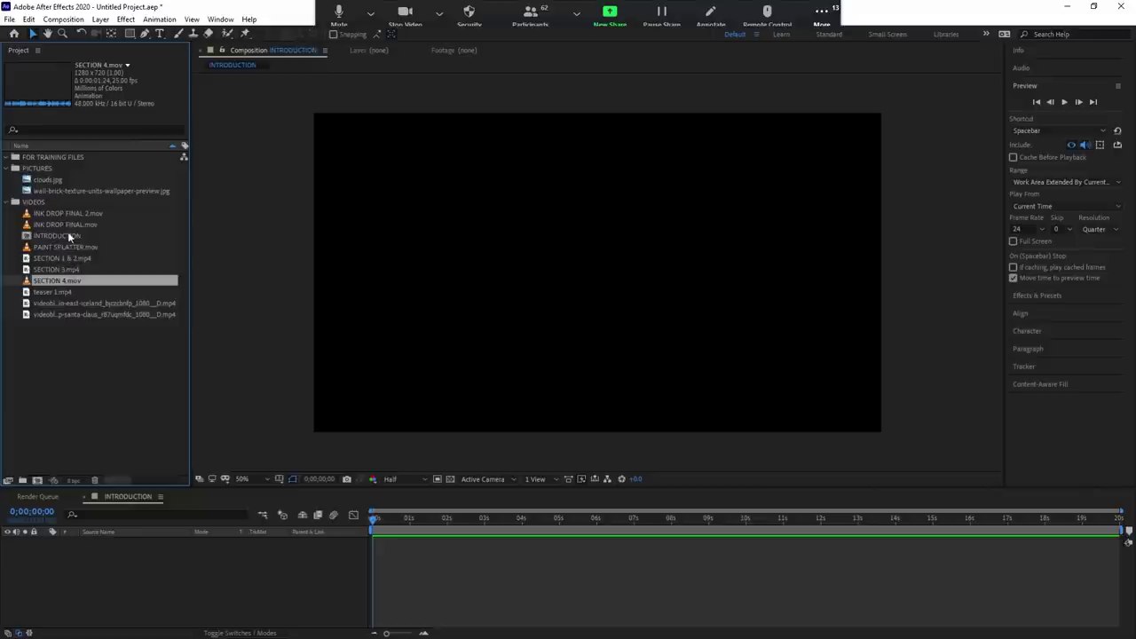
pyautogui.click(82, 258)
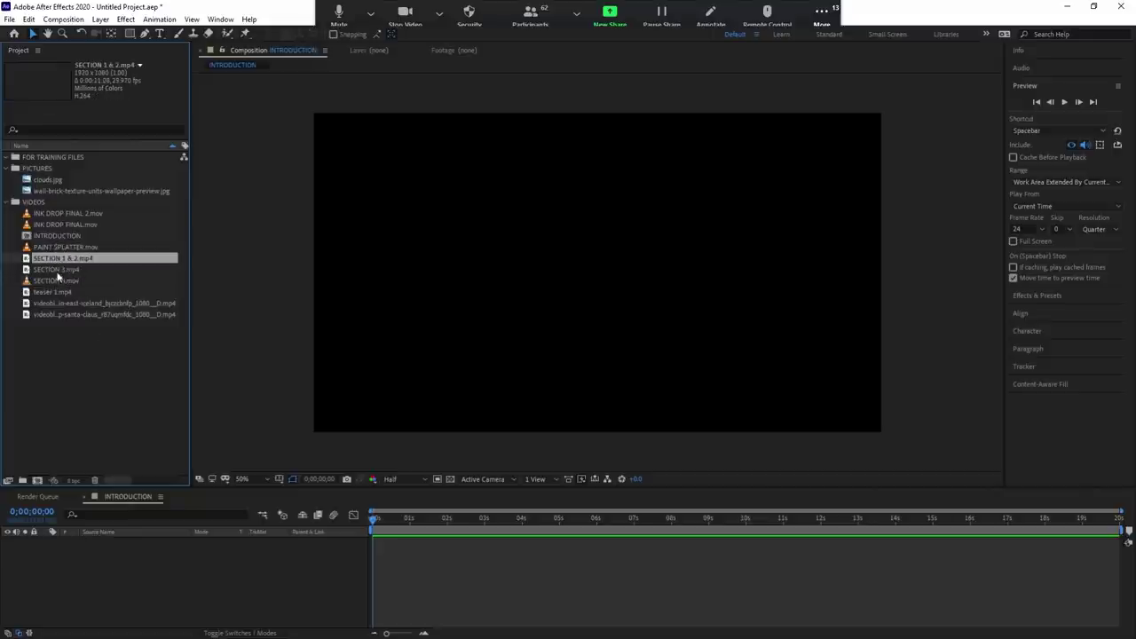
pyautogui.moveTo(51, 264); pyautogui.dragTo(147, 578)
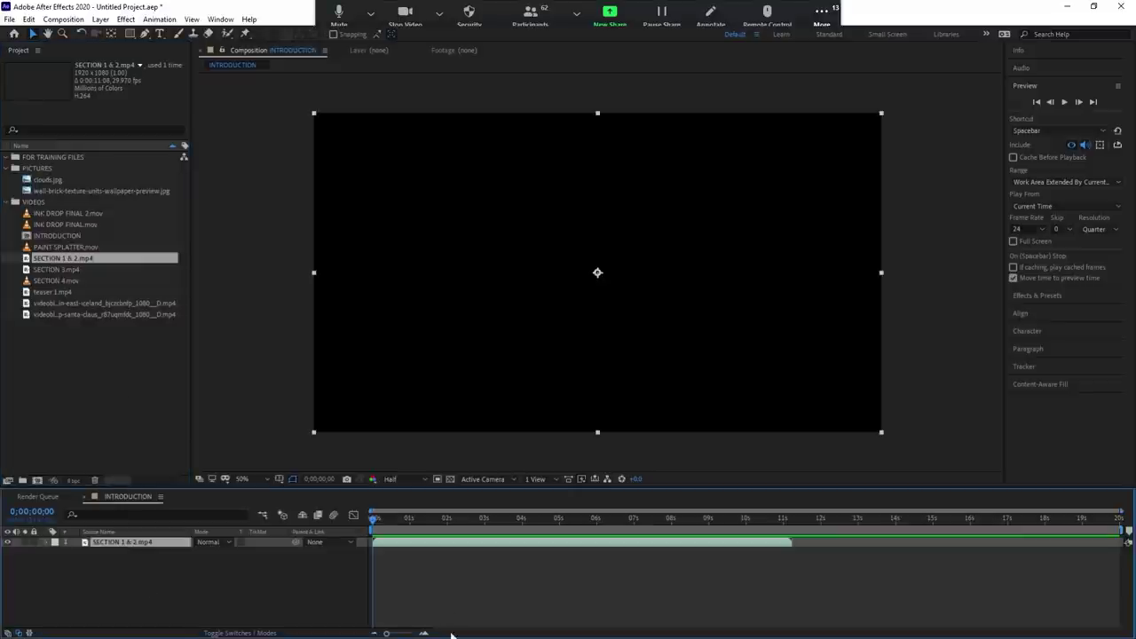
# Scrub the campfire clip to about 6 seconds, then deselect the layer.
pyautogui.click(398, 520)
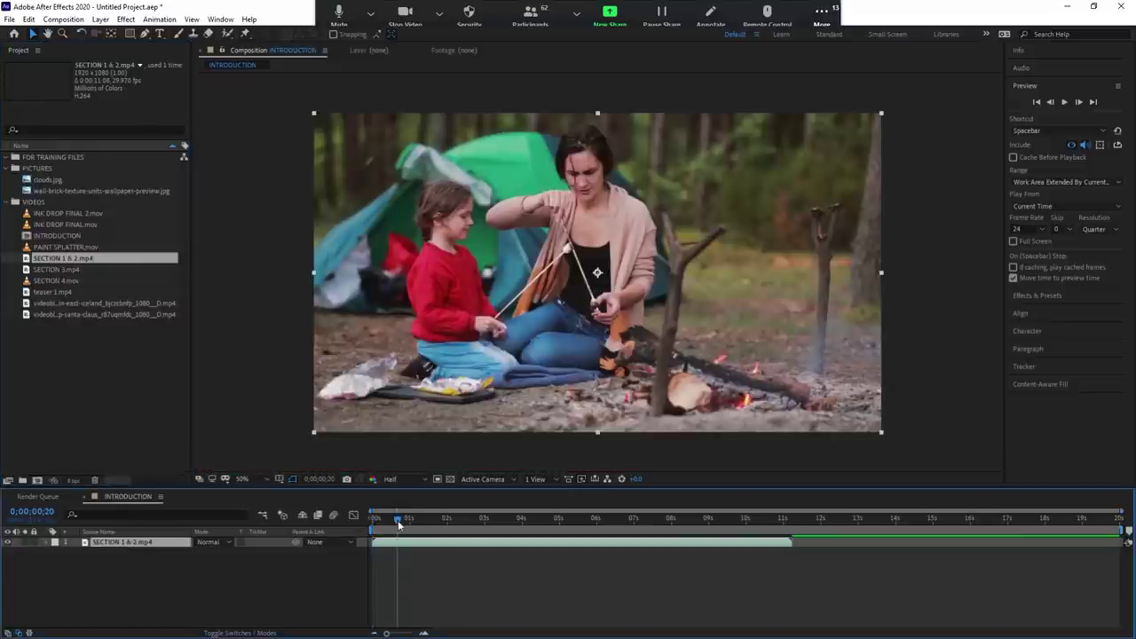
pyautogui.moveTo(397, 520); pyautogui.dragTo(592, 529)
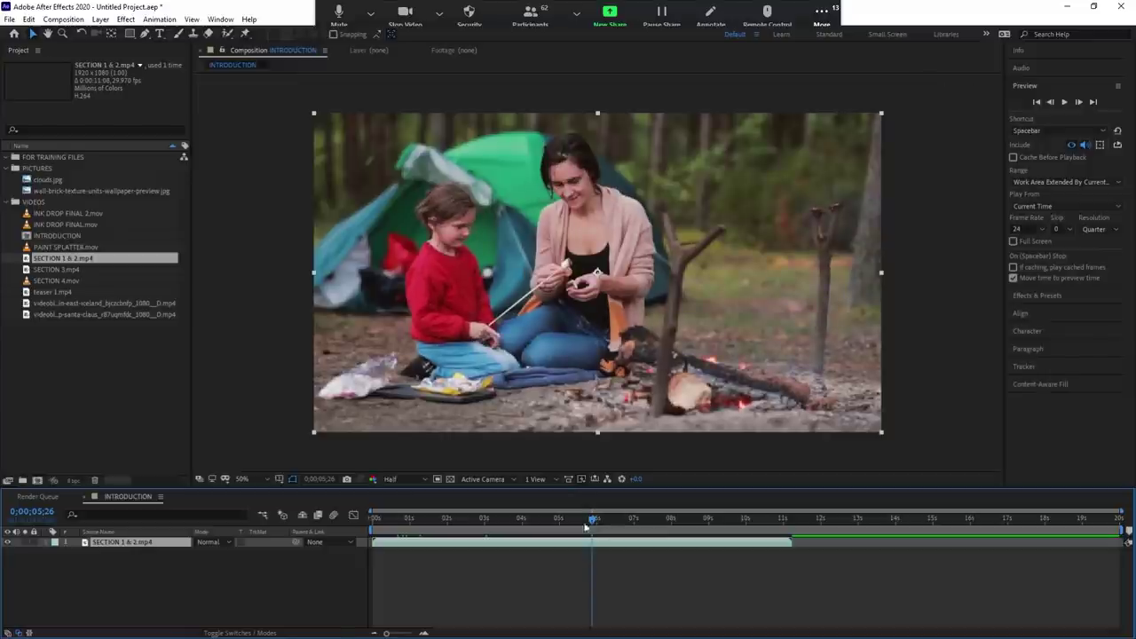
pyautogui.click(252, 189)
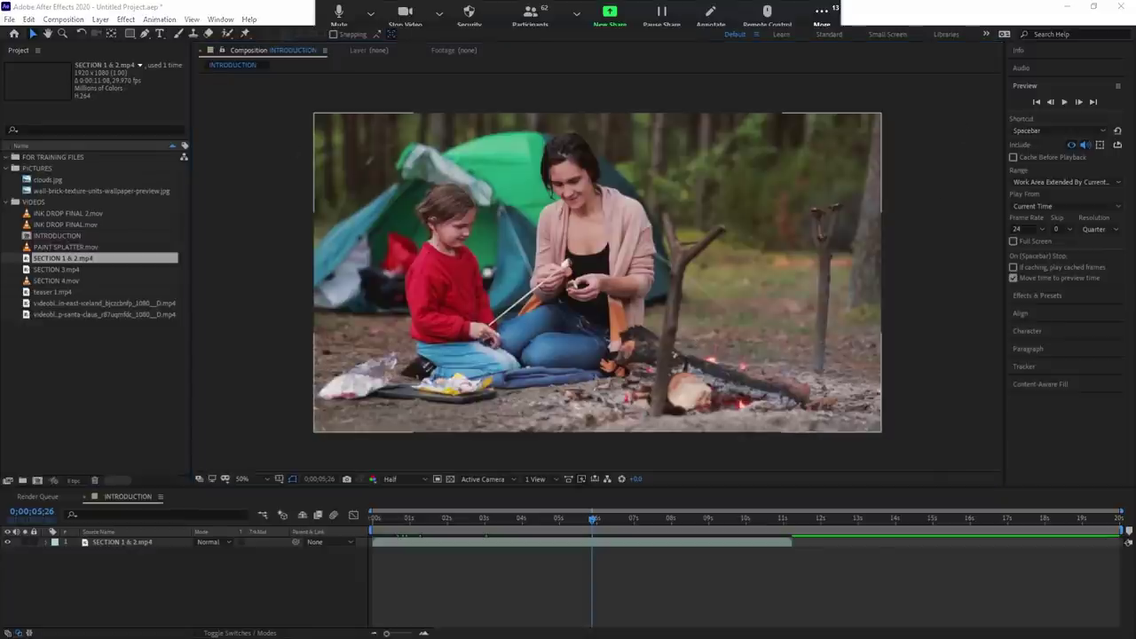
pyautogui.click(943, 140)
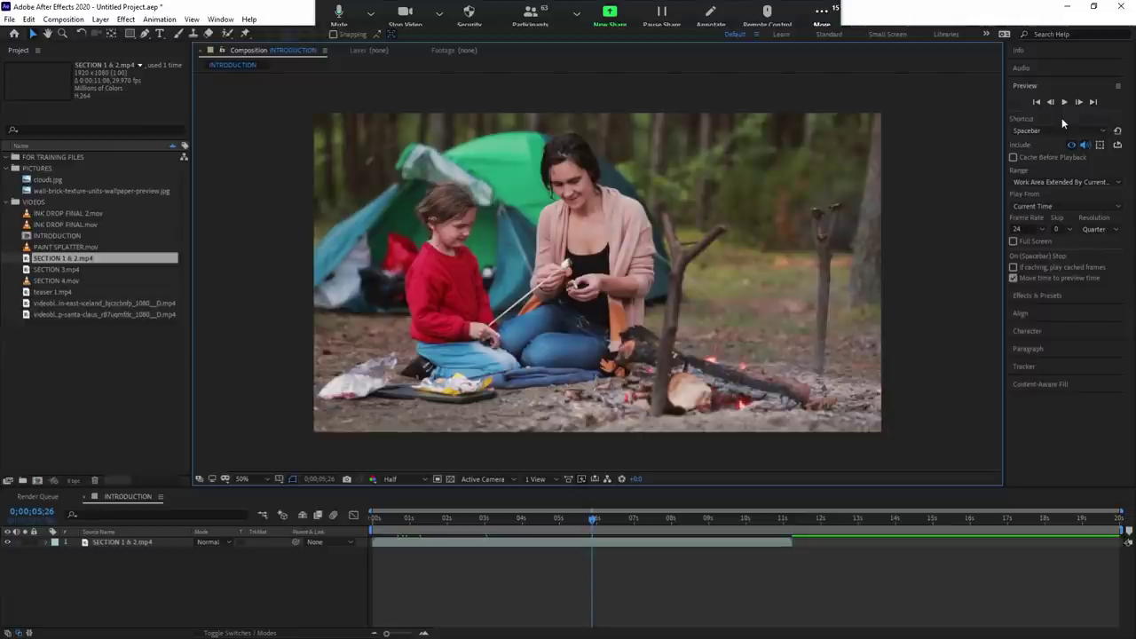
pyautogui.moveTo(458, 517)
pyautogui.mouseDown()
pyautogui.moveTo(557, 518)
pyautogui.moveTo(580, 529)
pyautogui.mouseUp()
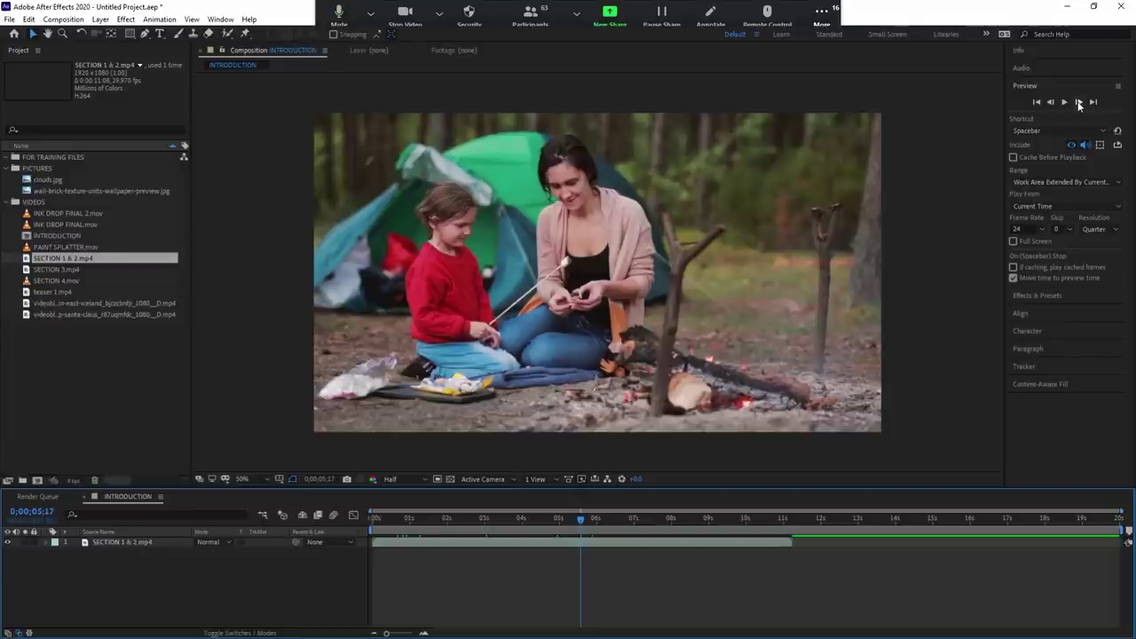
pyautogui.moveTo(454, 524)
pyautogui.mouseDown()
pyautogui.moveTo(545, 529)
pyautogui.moveTo(512, 528)
pyautogui.mouseUp()
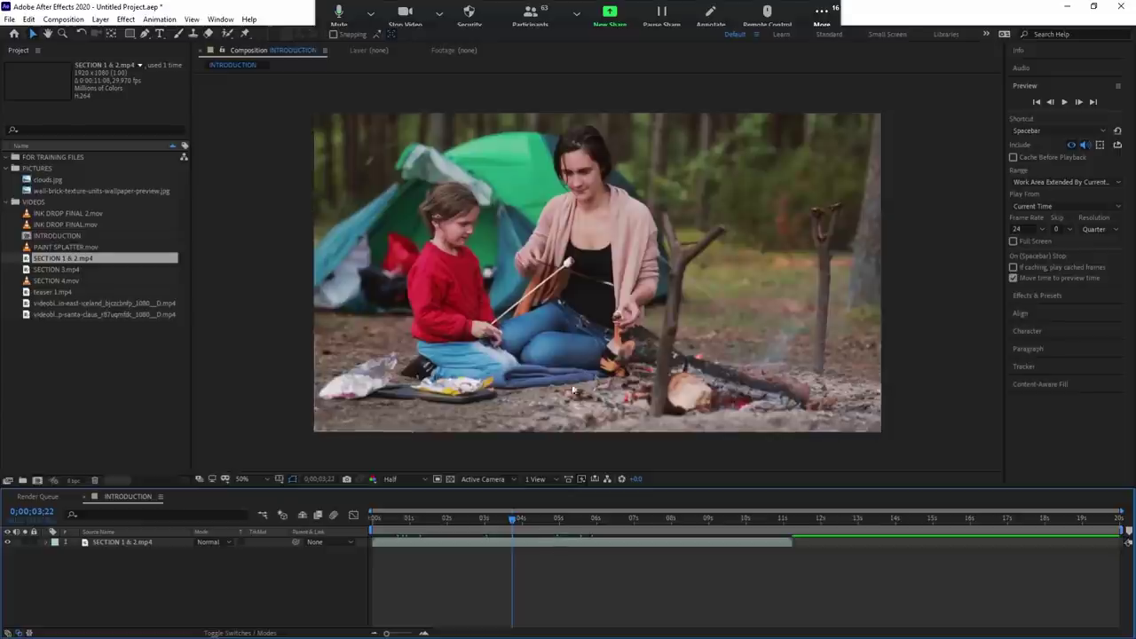
pyautogui.click(482, 521)
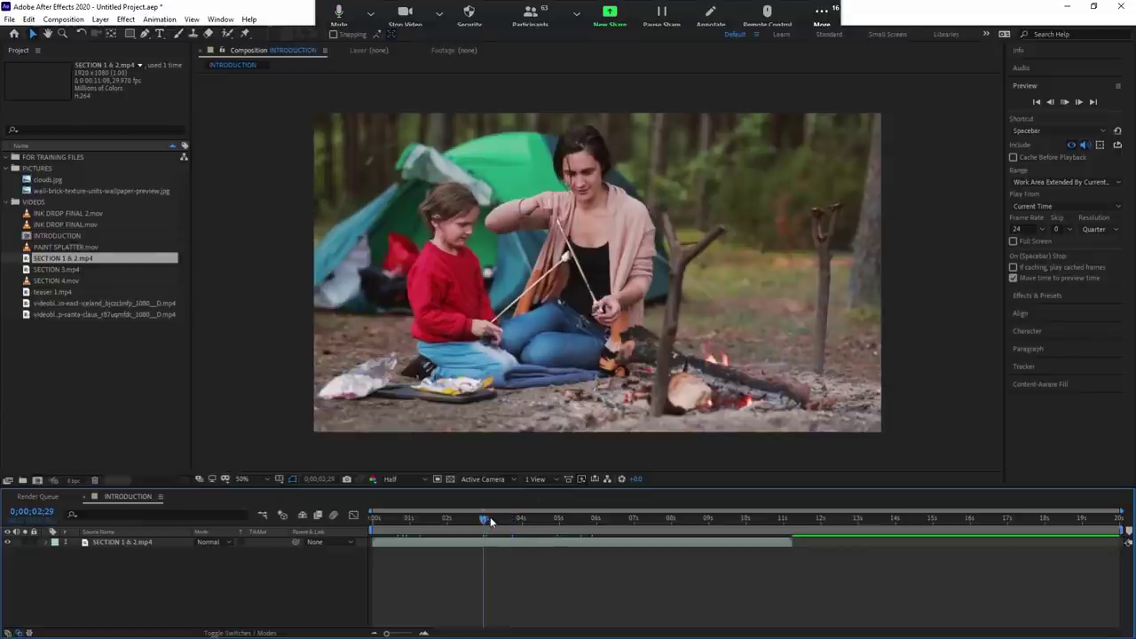
pyautogui.press('space')
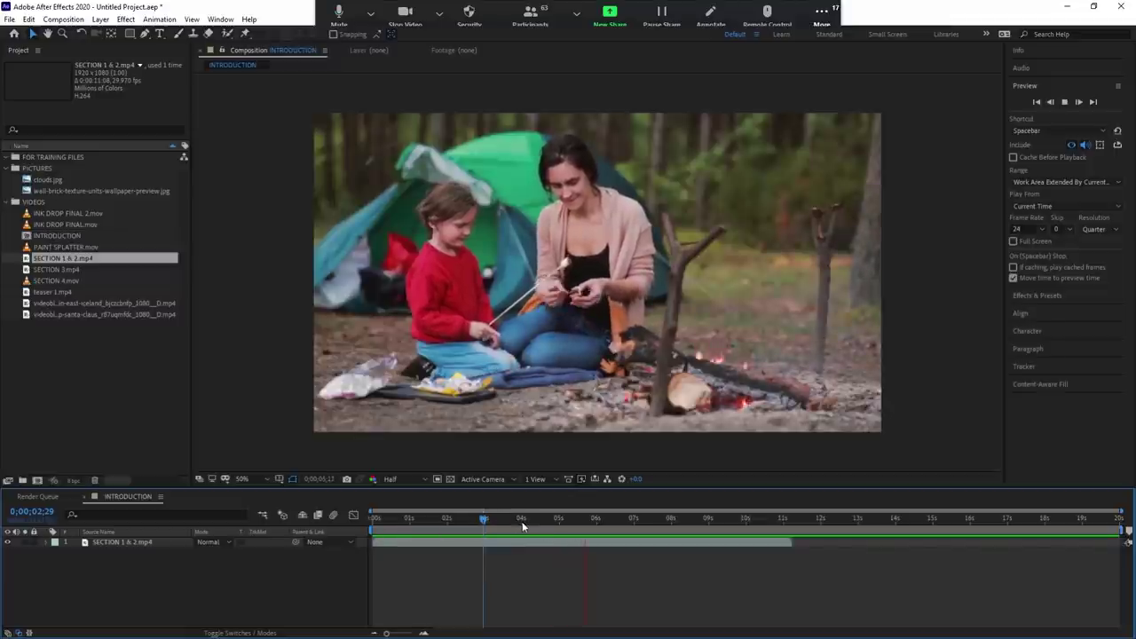
pyautogui.click(521, 521)
pyautogui.press('space')
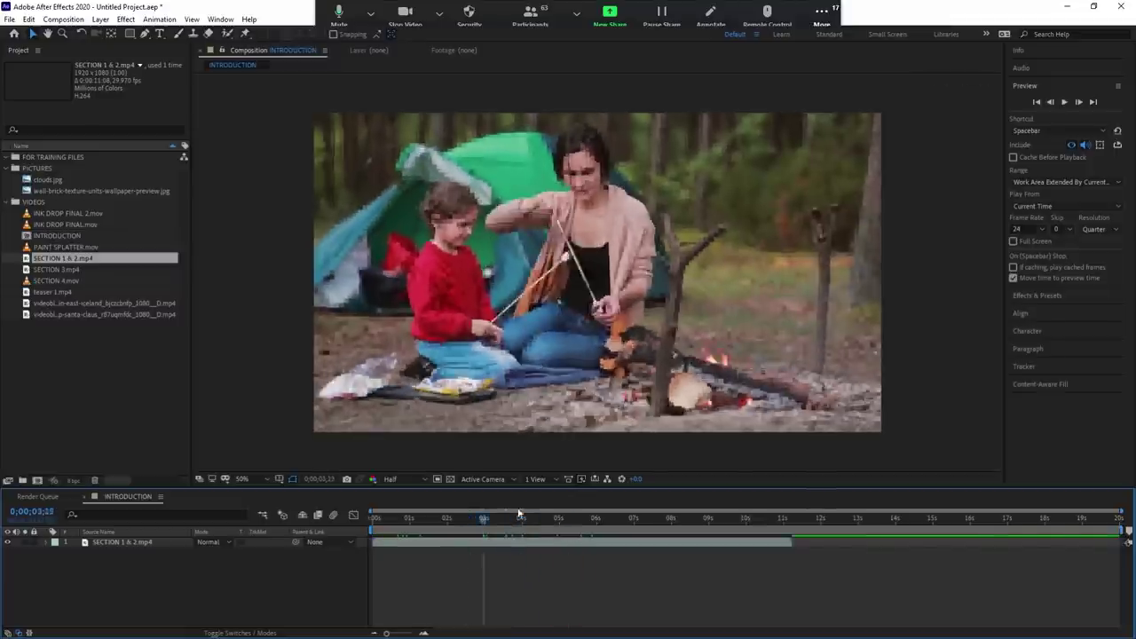
pyautogui.click(521, 521)
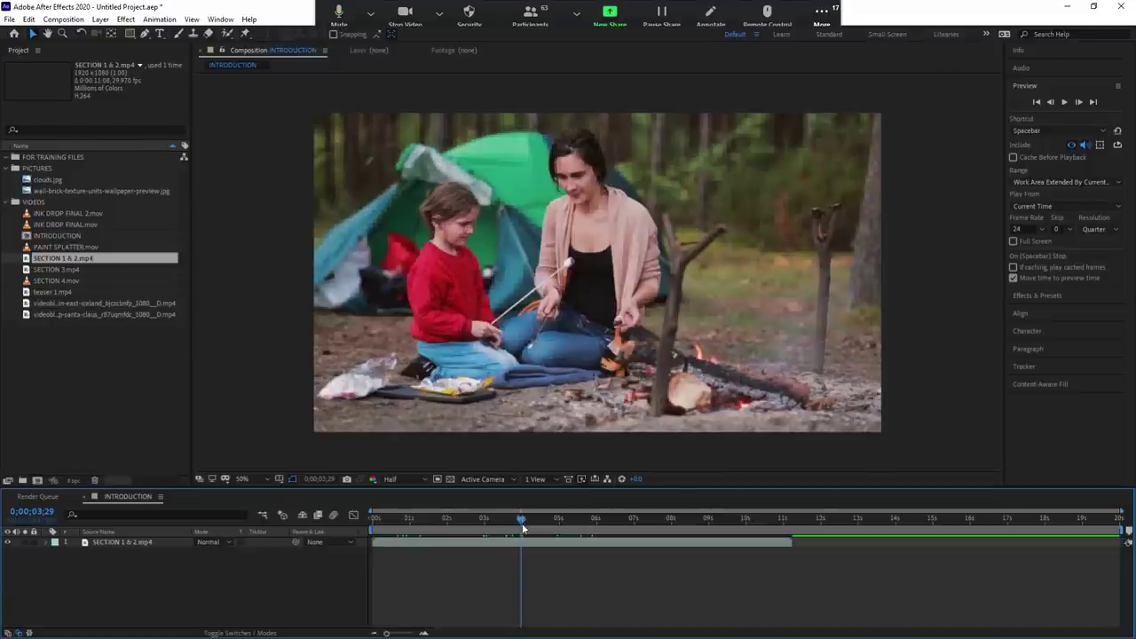
pyautogui.moveTo(522, 523); pyautogui.dragTo(544, 526)
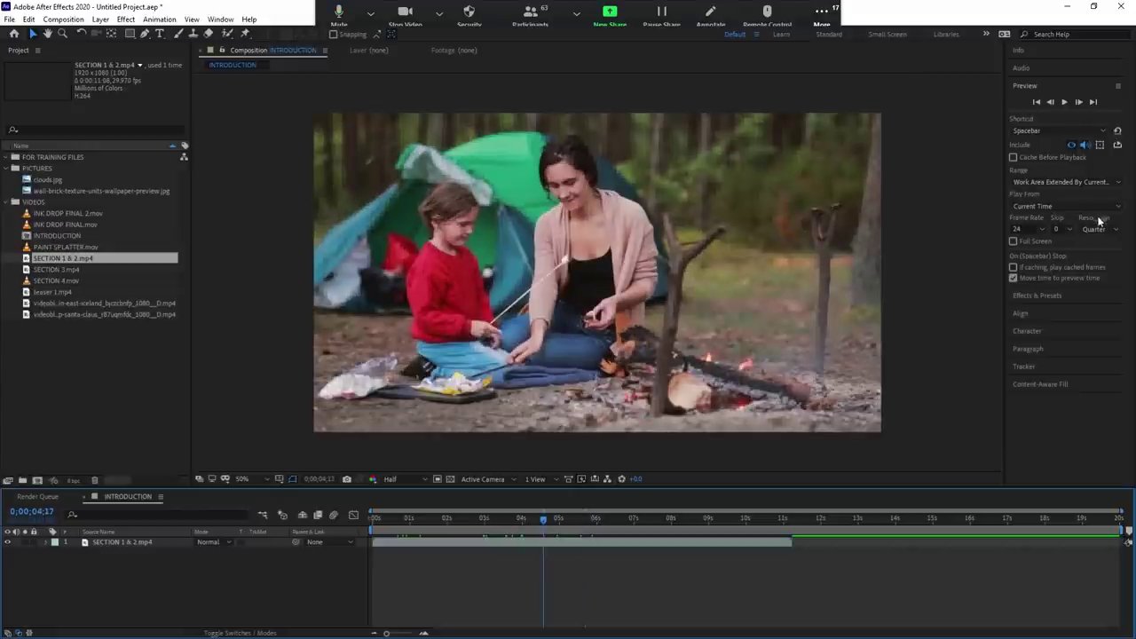
pyautogui.click(1052, 206)
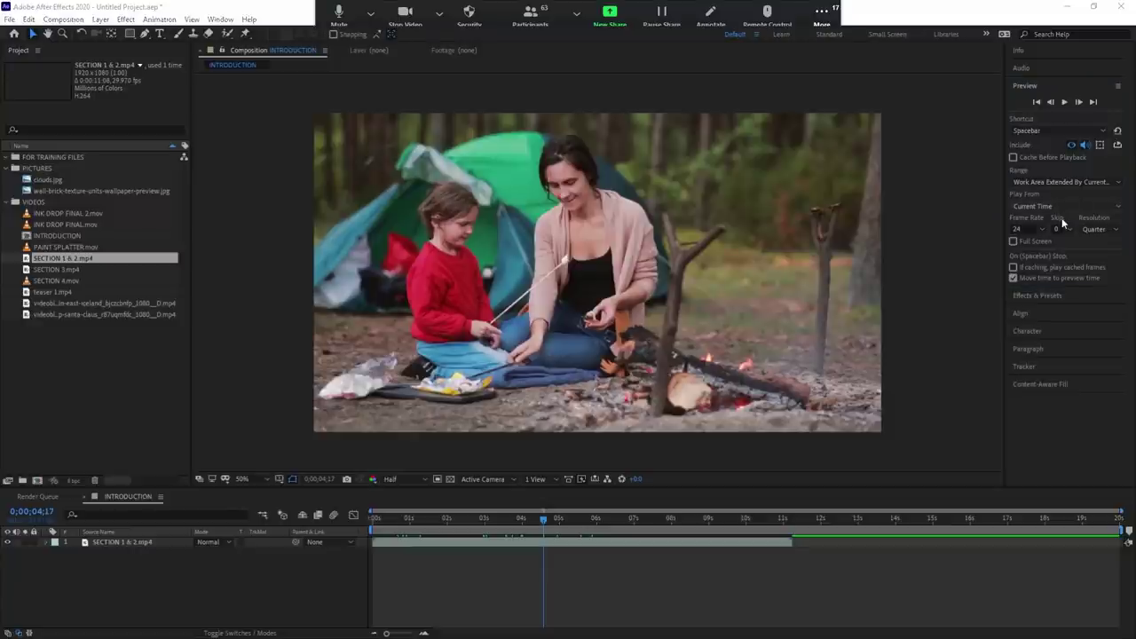
pyautogui.click(1107, 206)
pyautogui.click(1105, 222)
pyautogui.press('space')
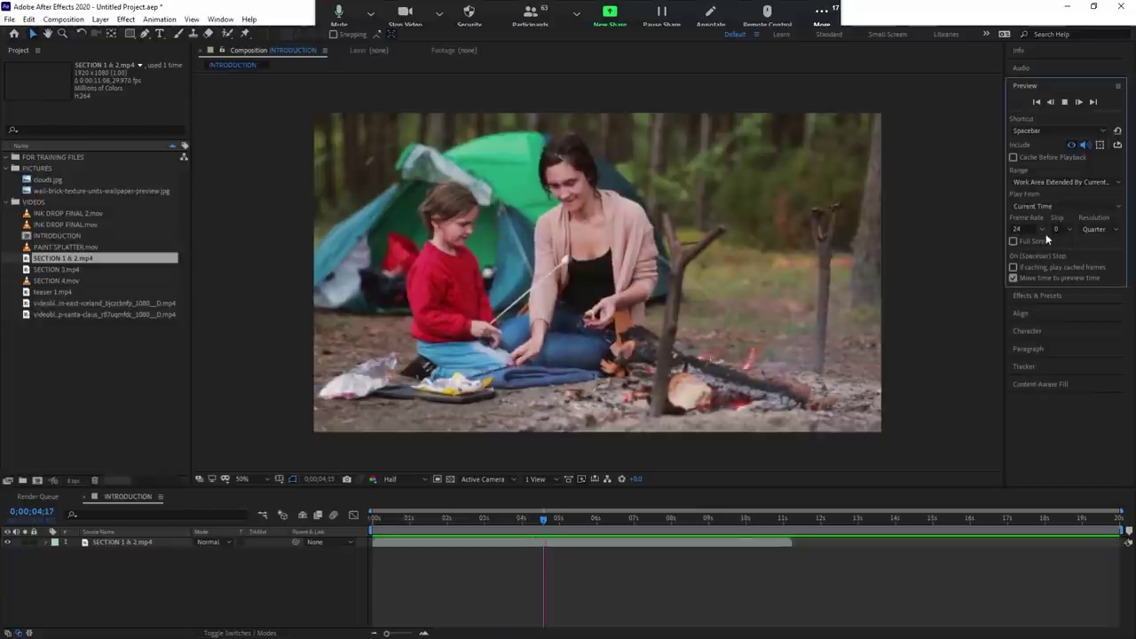
pyautogui.click(606, 520)
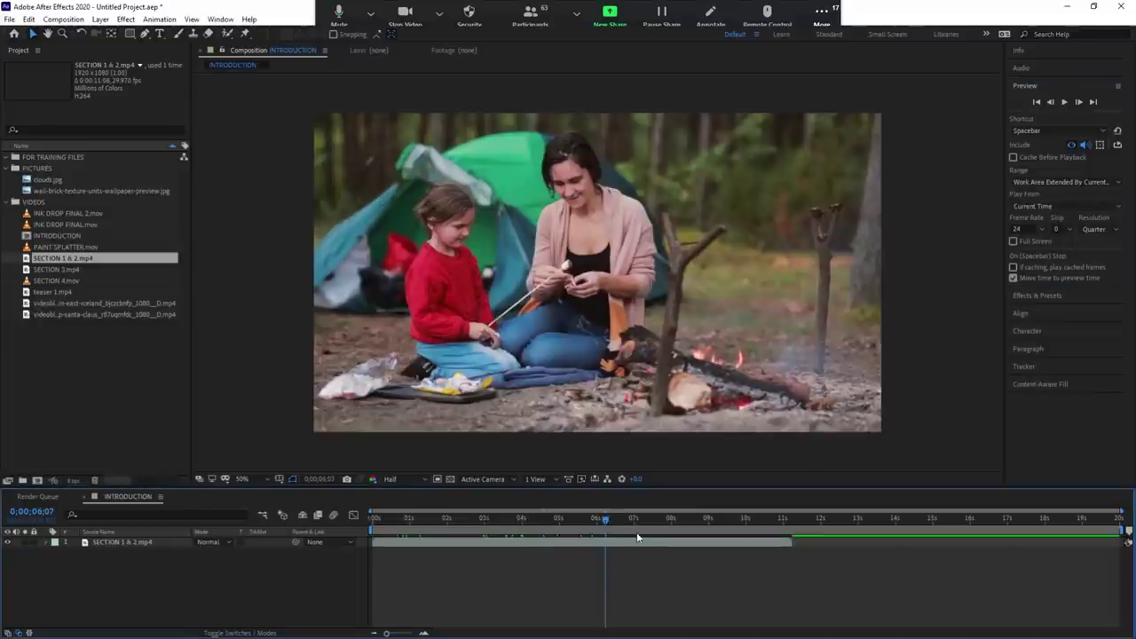
pyautogui.moveTo(606, 523); pyautogui.dragTo(635, 524)
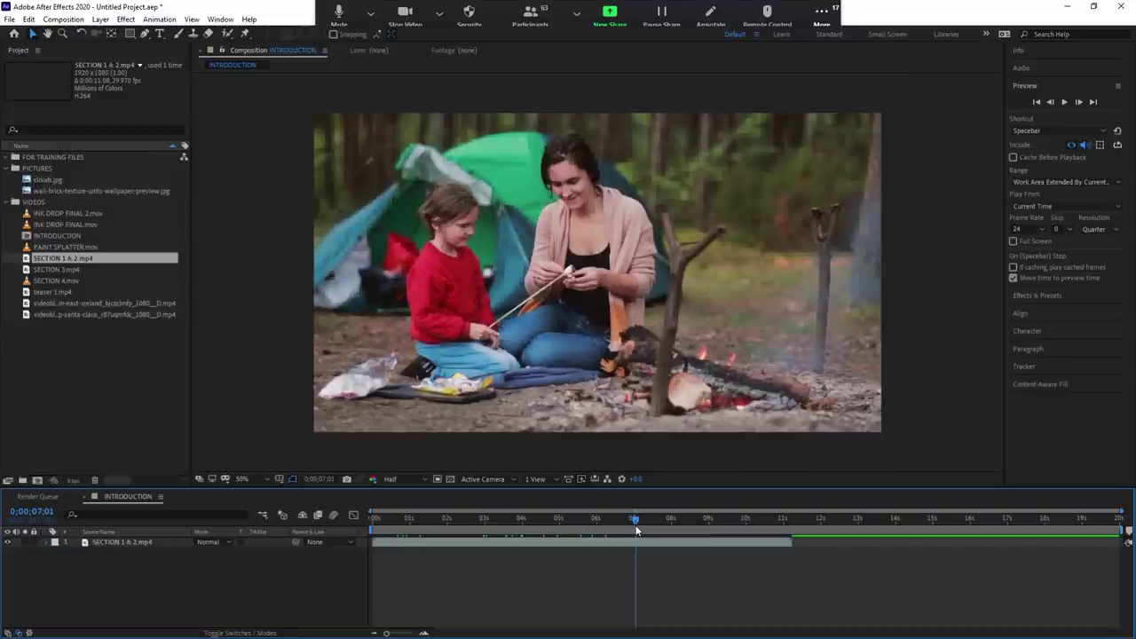
pyautogui.press('space')
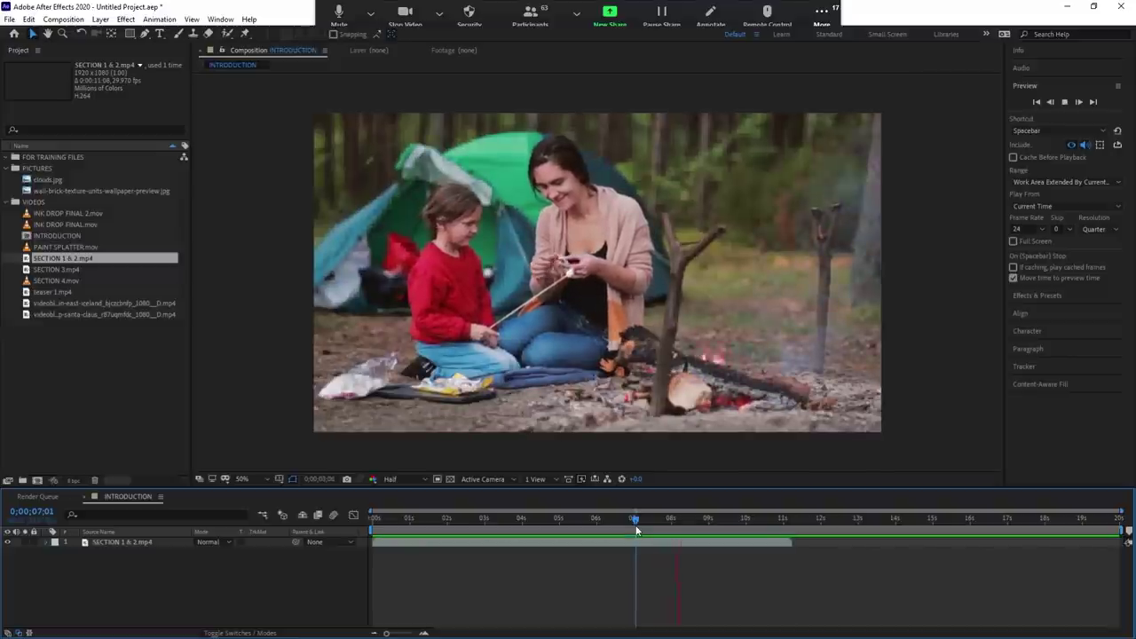
pyautogui.click(651, 523)
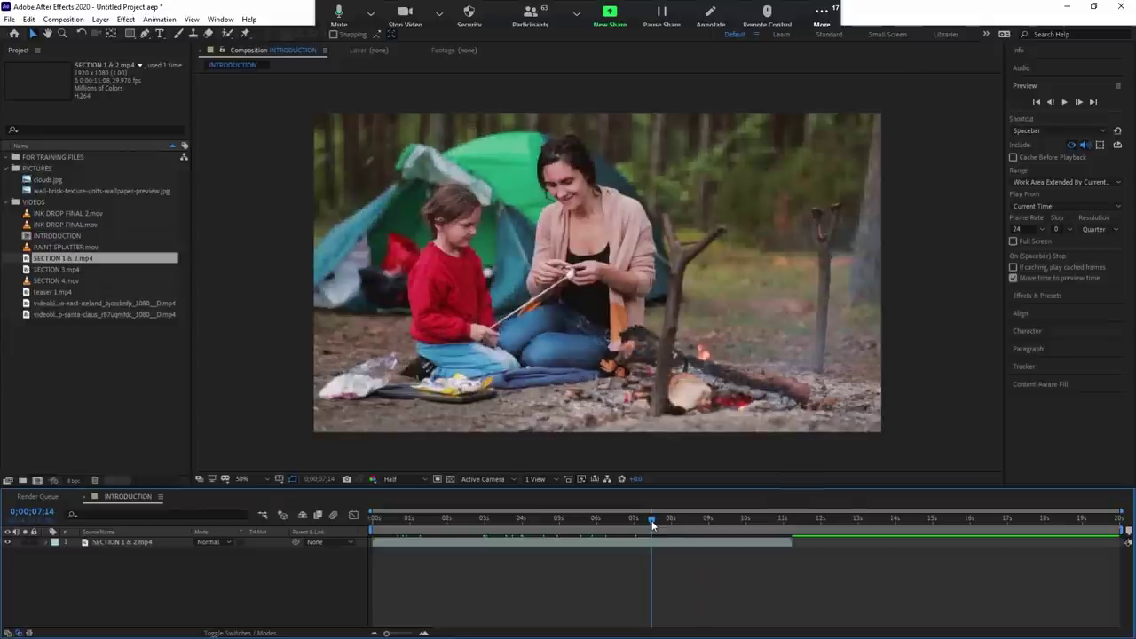
pyautogui.moveTo(668, 522)
pyautogui.mouseDown()
pyautogui.moveTo(691, 525)
pyautogui.moveTo(542, 521)
pyautogui.mouseUp()
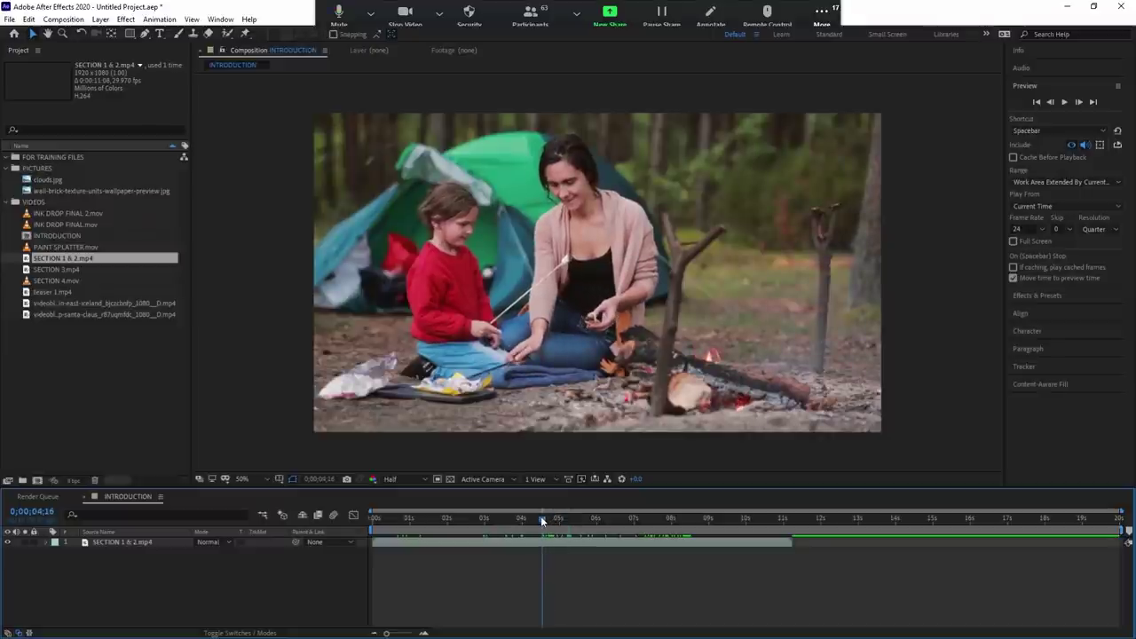
pyautogui.moveTo(540, 515); pyautogui.dragTo(616, 524)
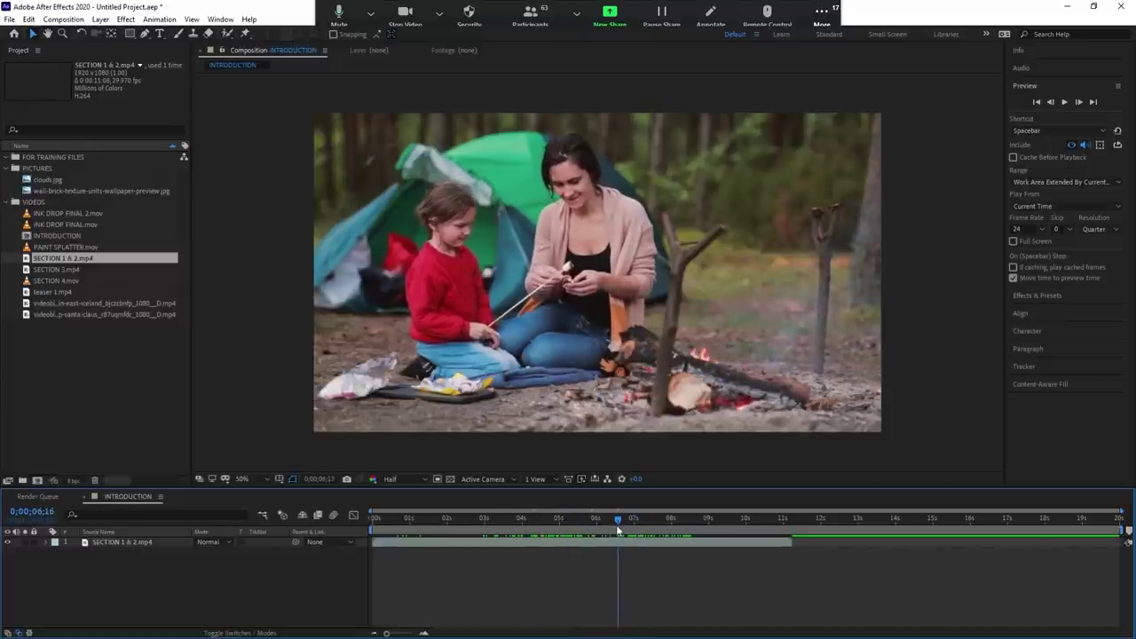
pyautogui.click(654, 525)
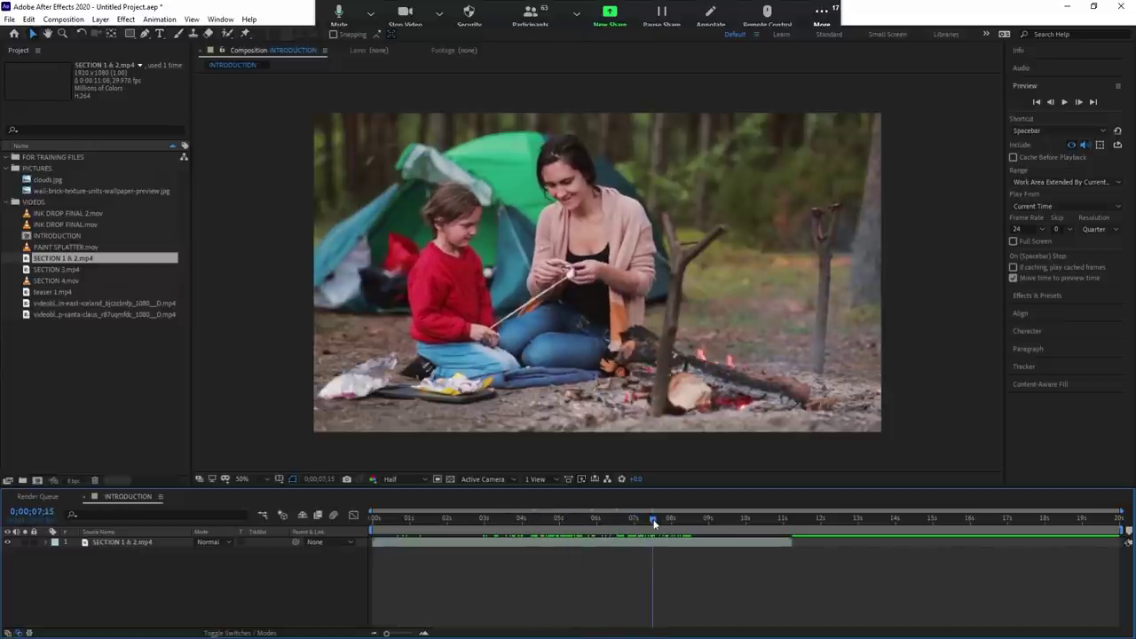
pyautogui.moveTo(654, 525); pyautogui.dragTo(644, 526)
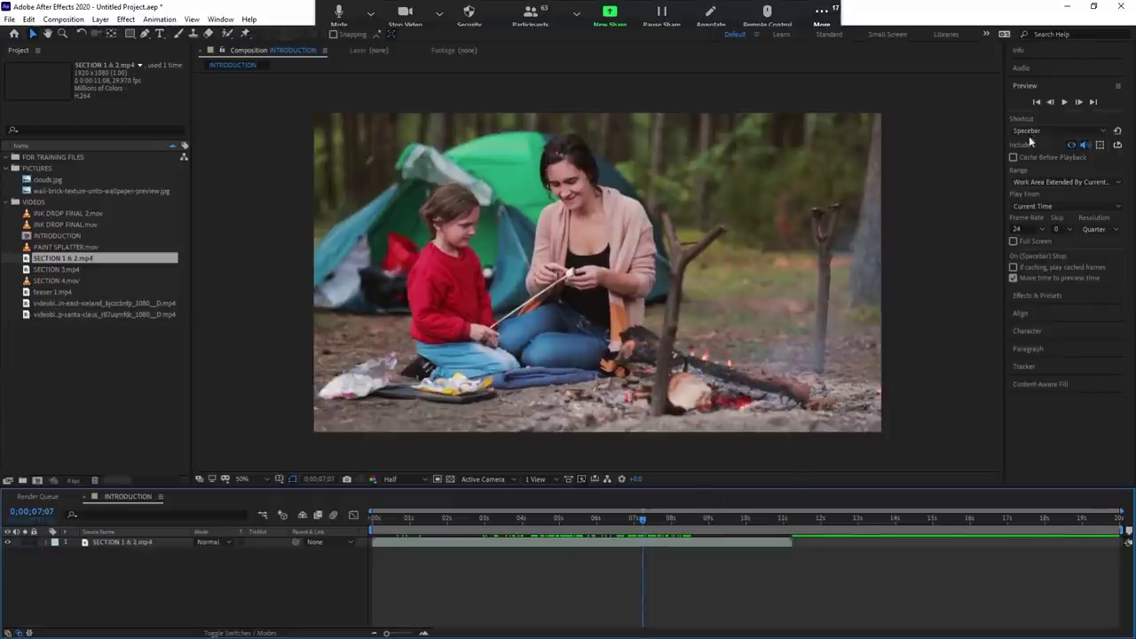
# Preview the campfire clip from about 3 seconds at a 59.94 fps preview frame rate.
pyautogui.click(1040, 229)
pyautogui.click(1024, 321)
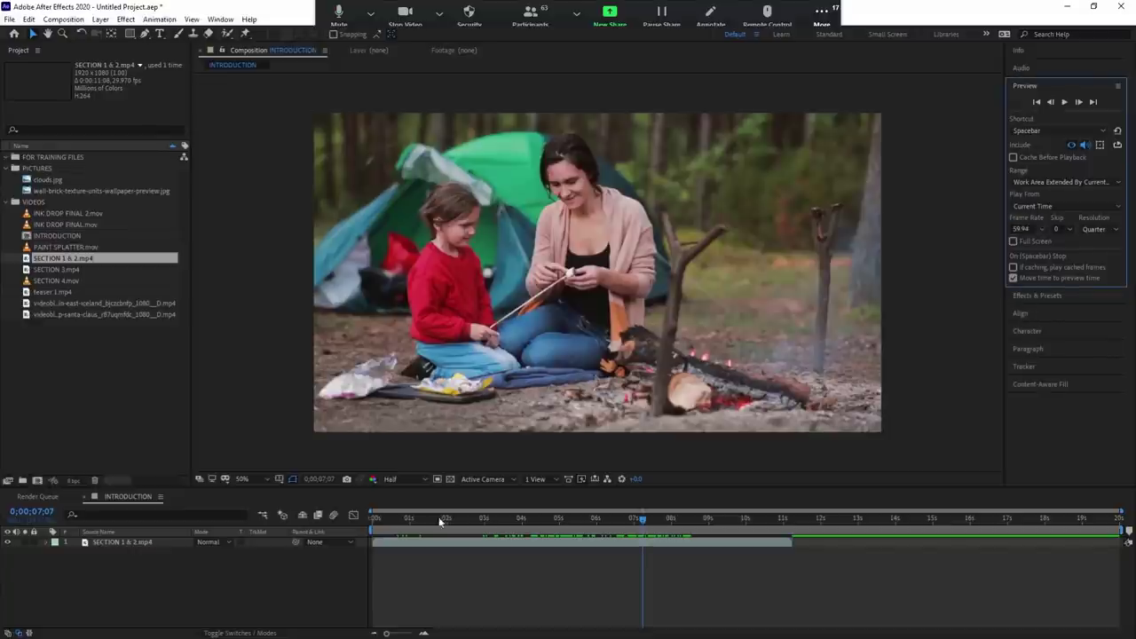
pyautogui.click(501, 522)
pyautogui.press('space')
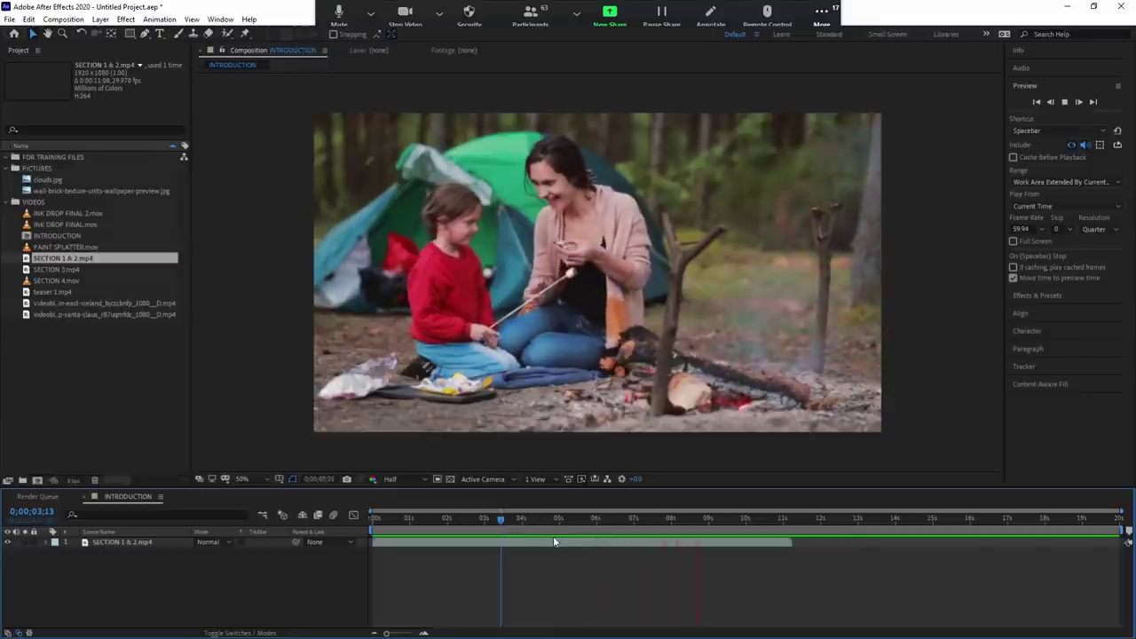
pyautogui.press('space')
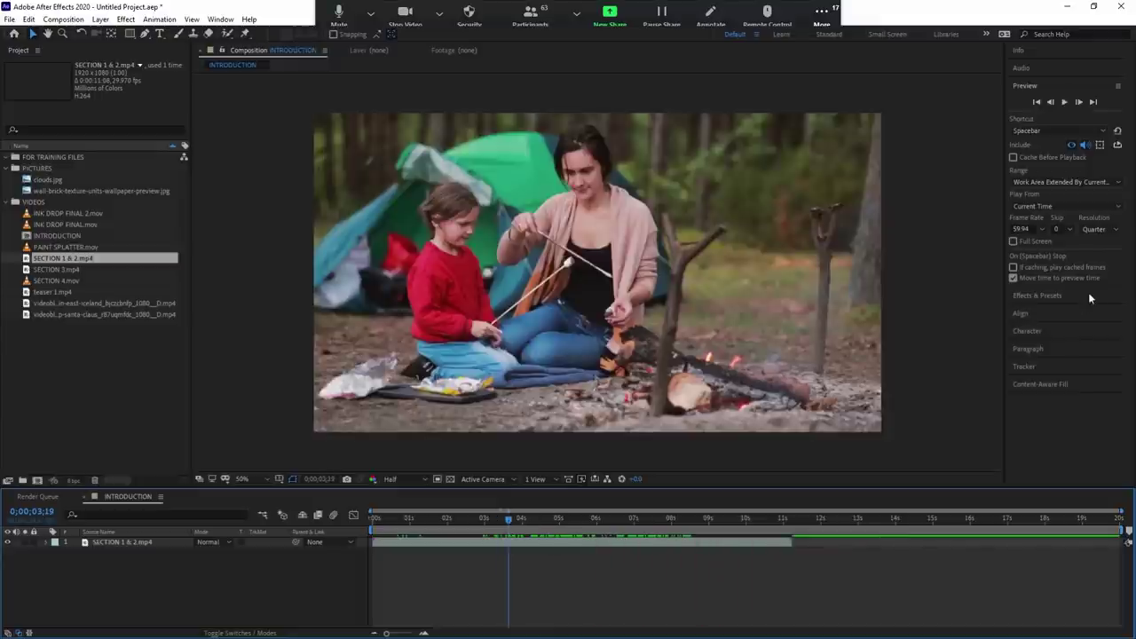
# Set the preview frame rate back to 24 and preview again from 3;13.
pyautogui.click(1032, 273)
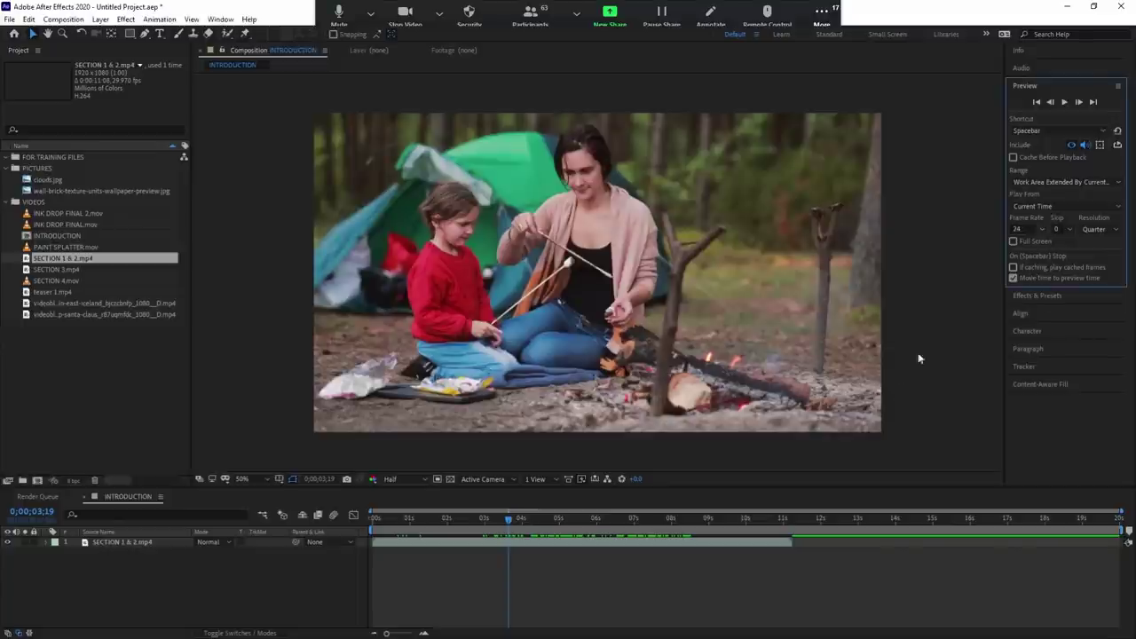
pyautogui.click(499, 530)
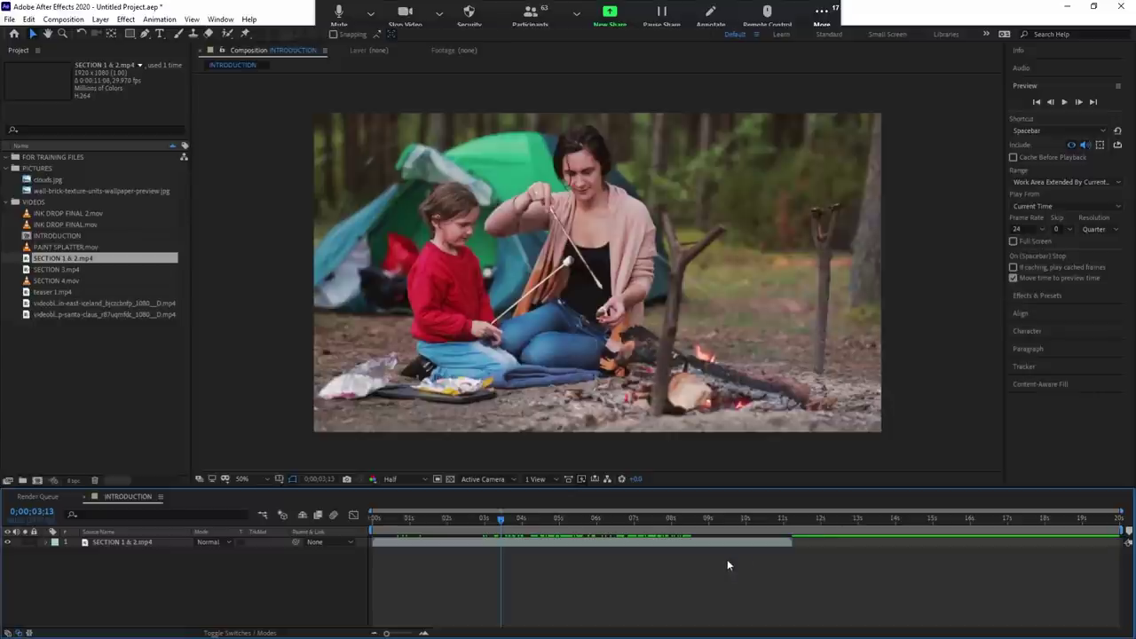
pyautogui.press('space')
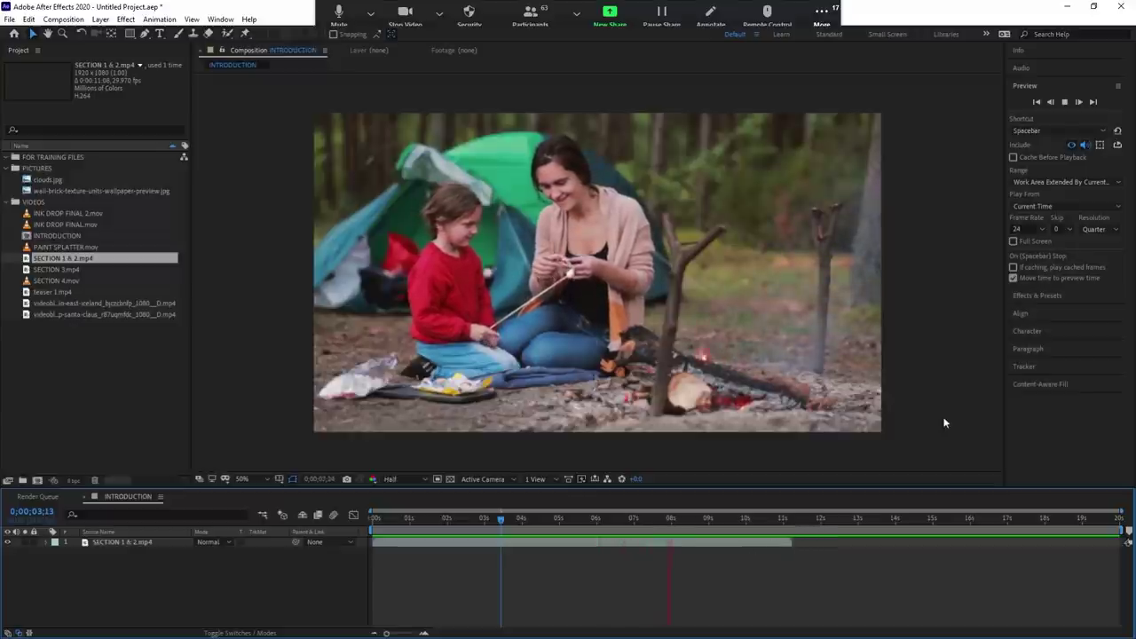
pyautogui.press('space')
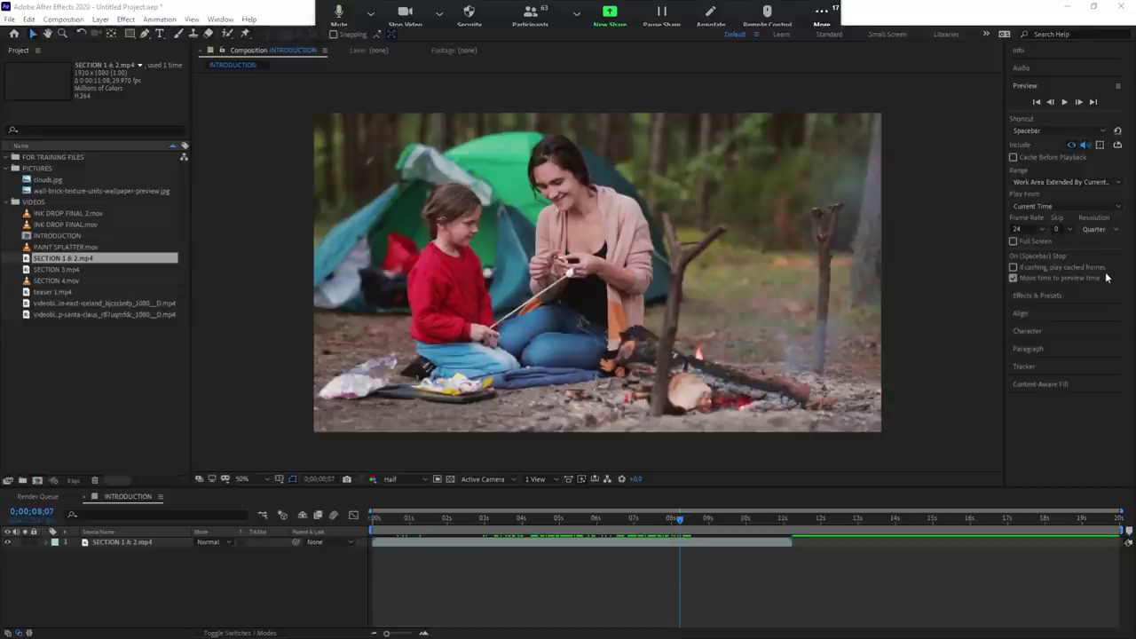
# Try Third preview resolution, revert to Quarter, and scrub back to about 6 seconds.
pyautogui.click(1098, 229)
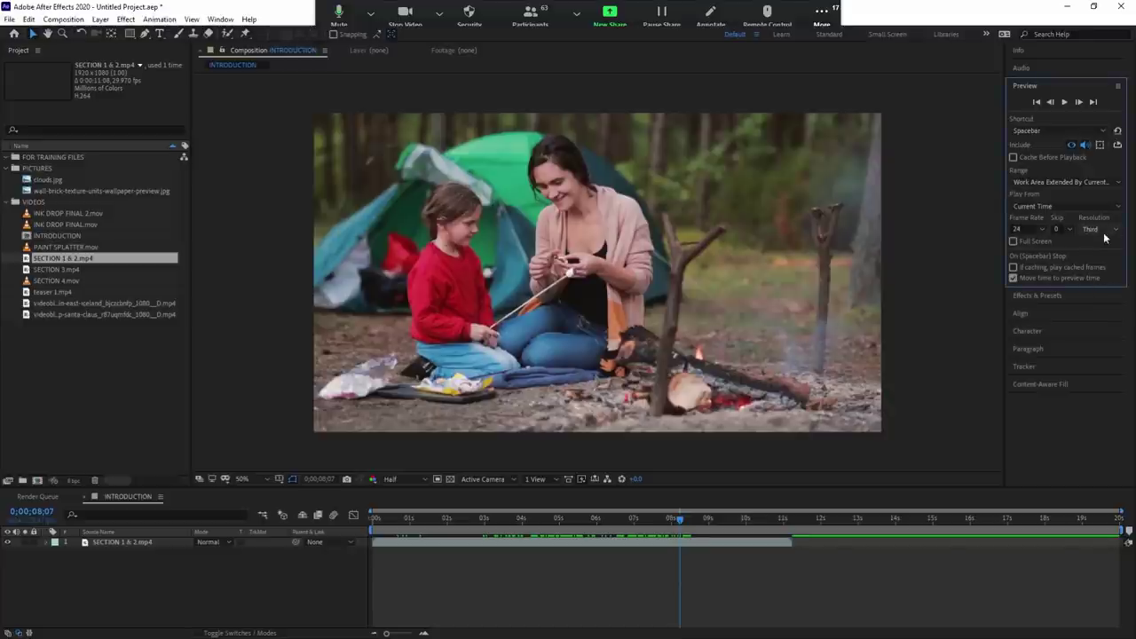
pyautogui.click(1096, 218)
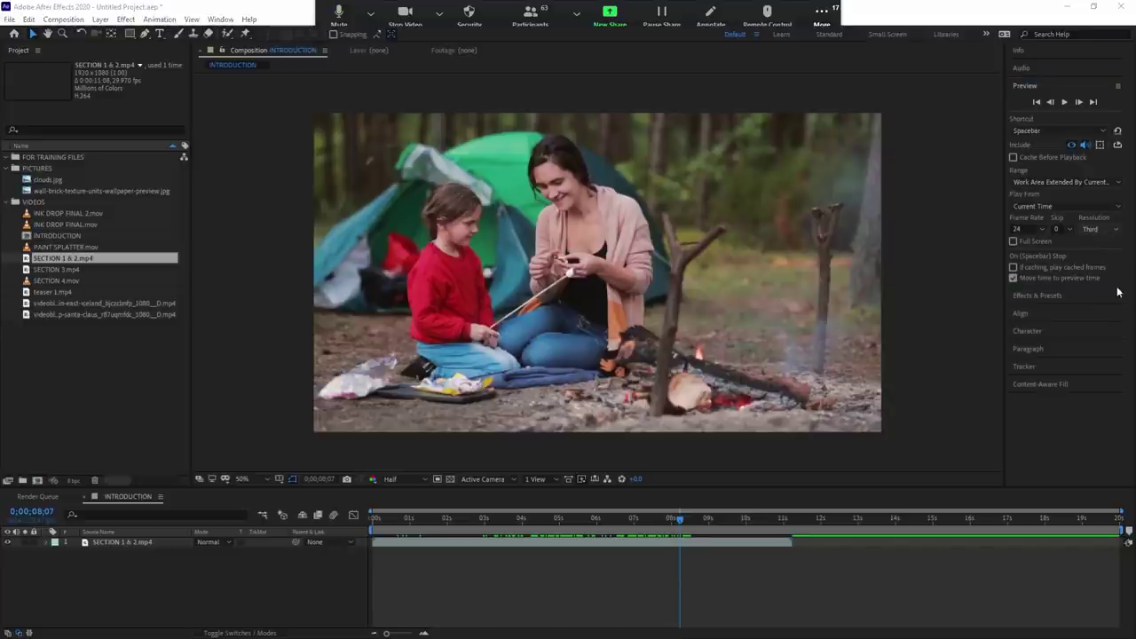
pyautogui.click(1110, 229)
pyautogui.click(1110, 239)
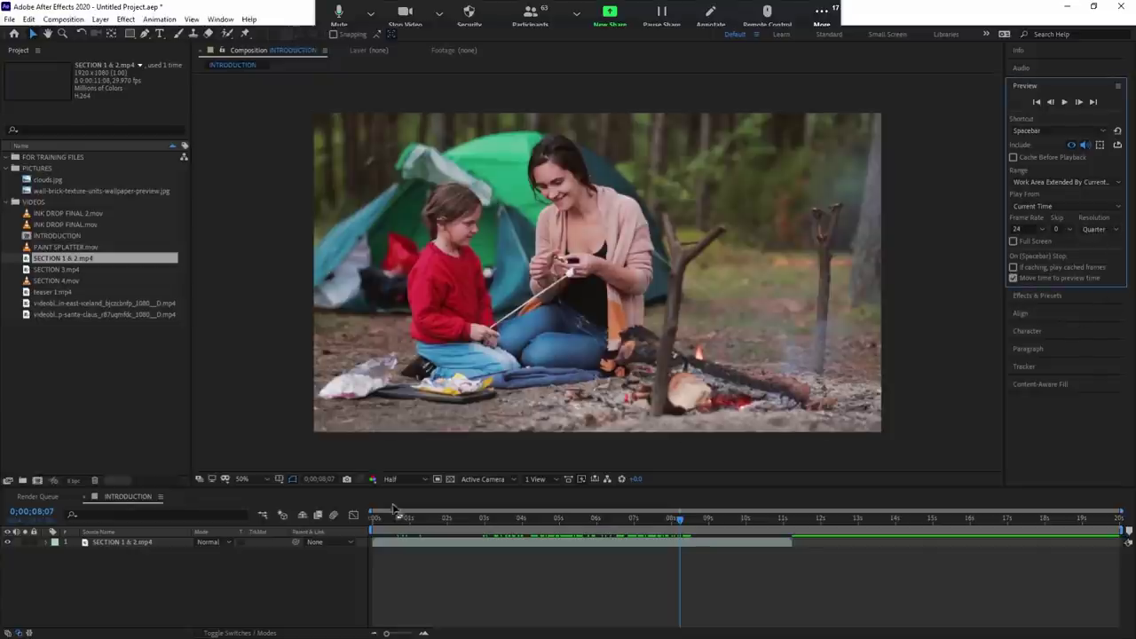
pyautogui.moveTo(499, 519); pyautogui.dragTo(621, 522)
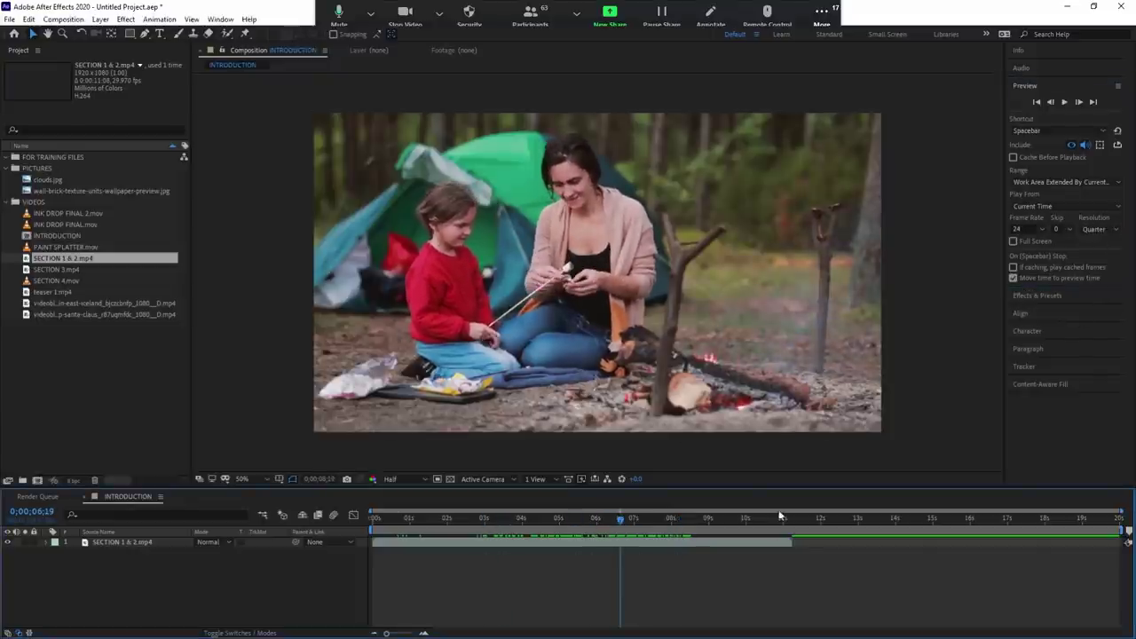
# Set preview resolution to Half and select the SECTION 1 & 2 layer near one second.
pyautogui.click(1113, 229)
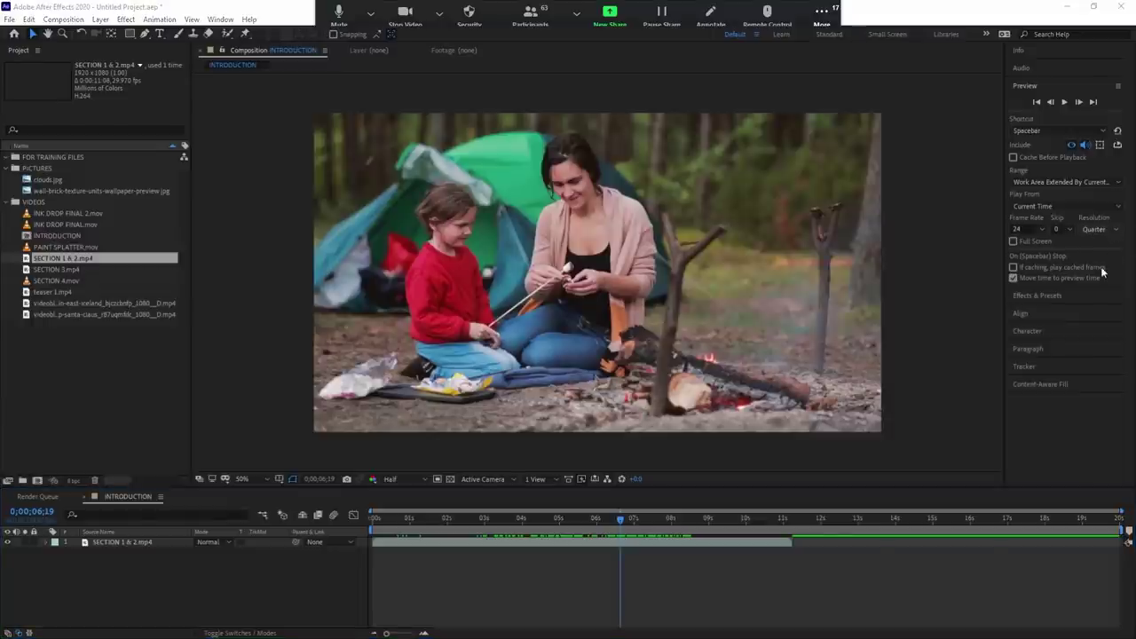
pyautogui.click(1102, 263)
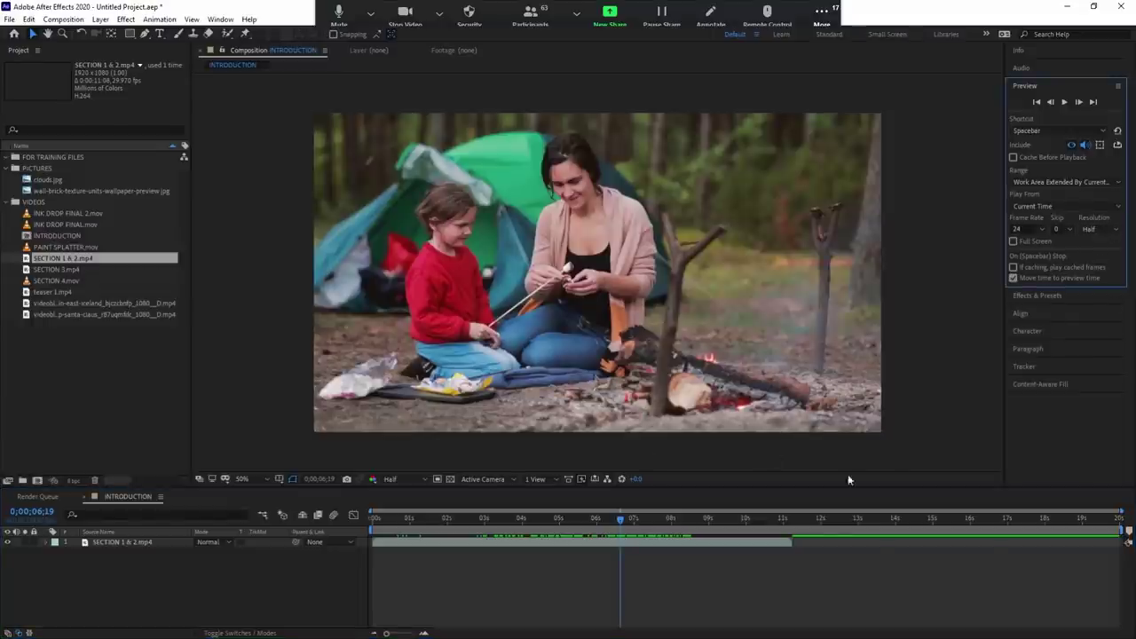
pyautogui.click(841, 372)
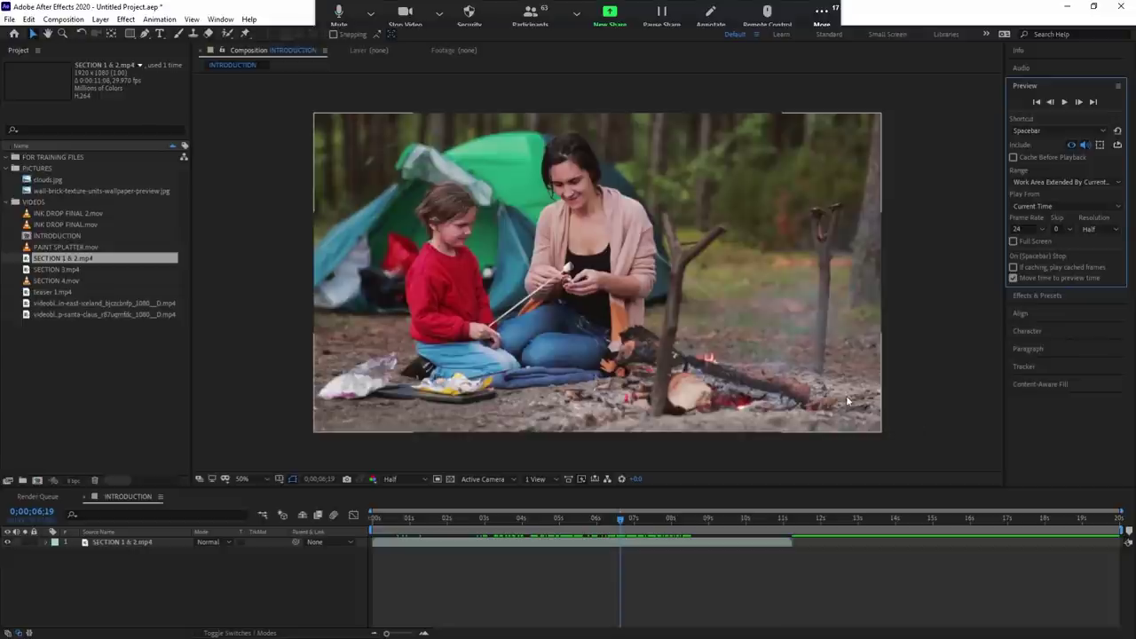
pyautogui.click(410, 520)
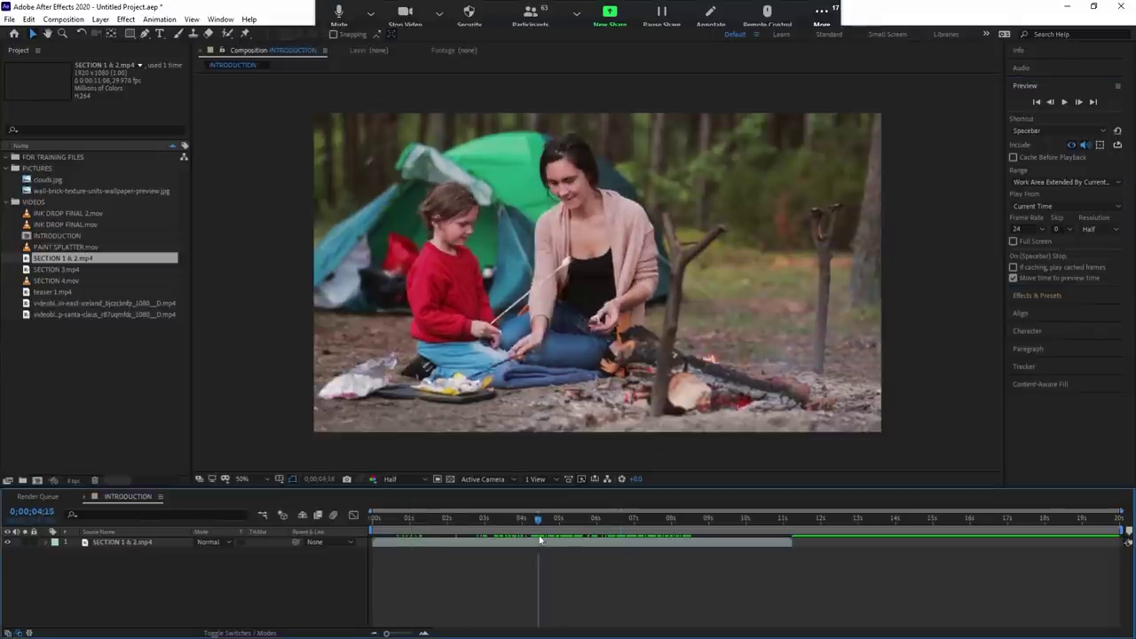
pyautogui.click(710, 548)
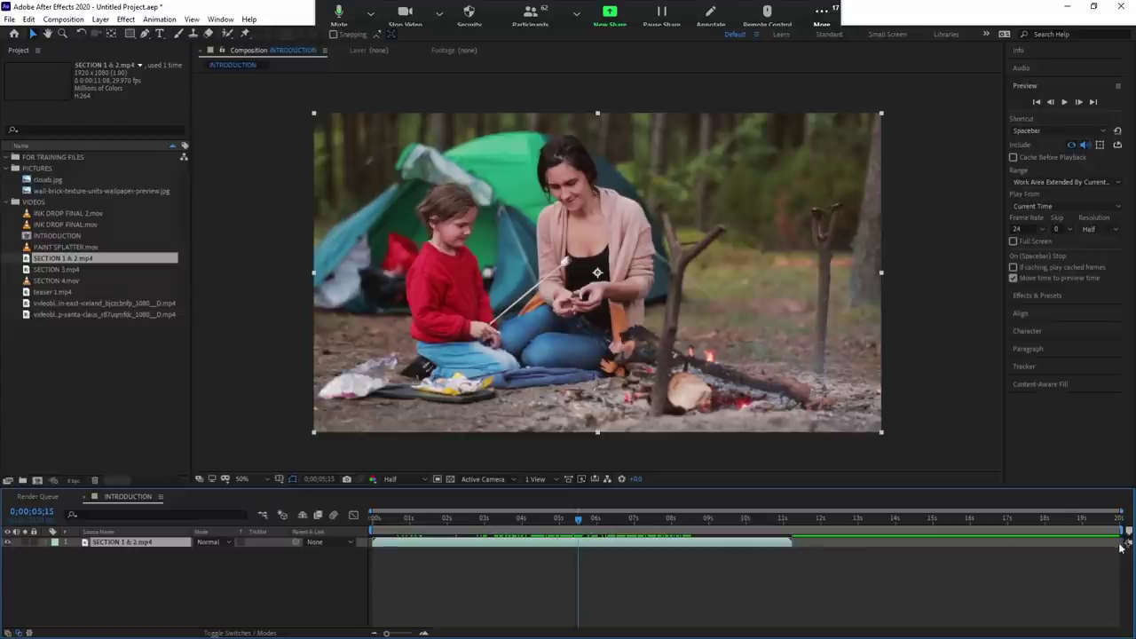
# Pull the work area end from 20s to about 11s, then scrub the clip back to 0;00;04;18.
pyautogui.moveTo(1125, 529)
pyautogui.mouseDown()
pyautogui.moveTo(786, 530)
pyautogui.moveTo(795, 549)
pyautogui.mouseUp()
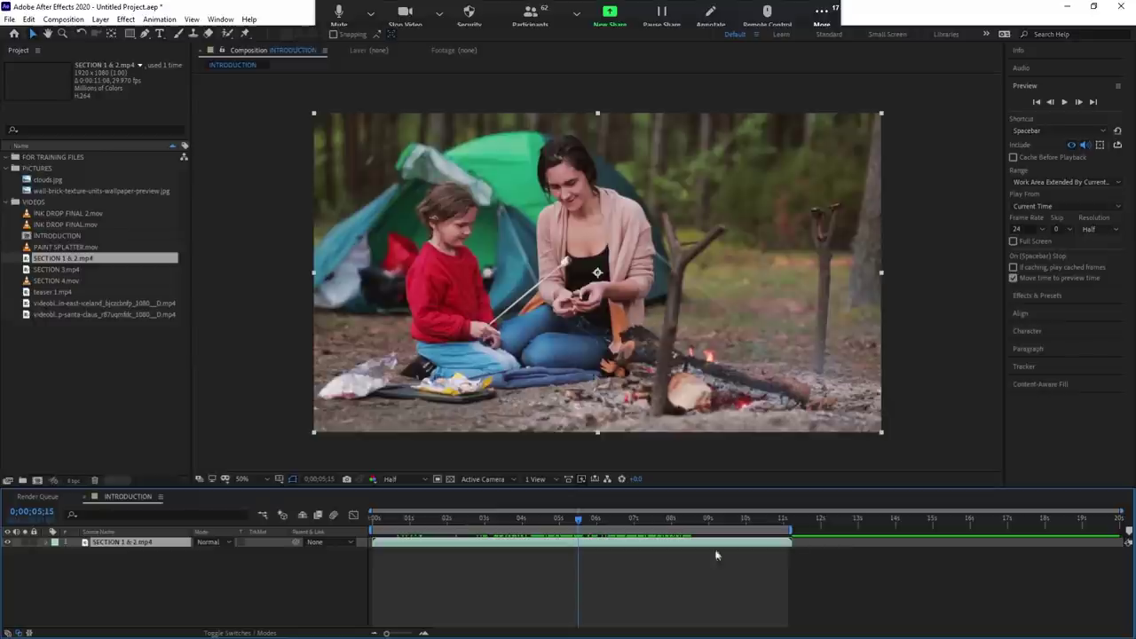
pyautogui.moveTo(489, 519)
pyautogui.mouseDown()
pyautogui.moveTo(632, 507)
pyautogui.moveTo(602, 518)
pyautogui.mouseUp()
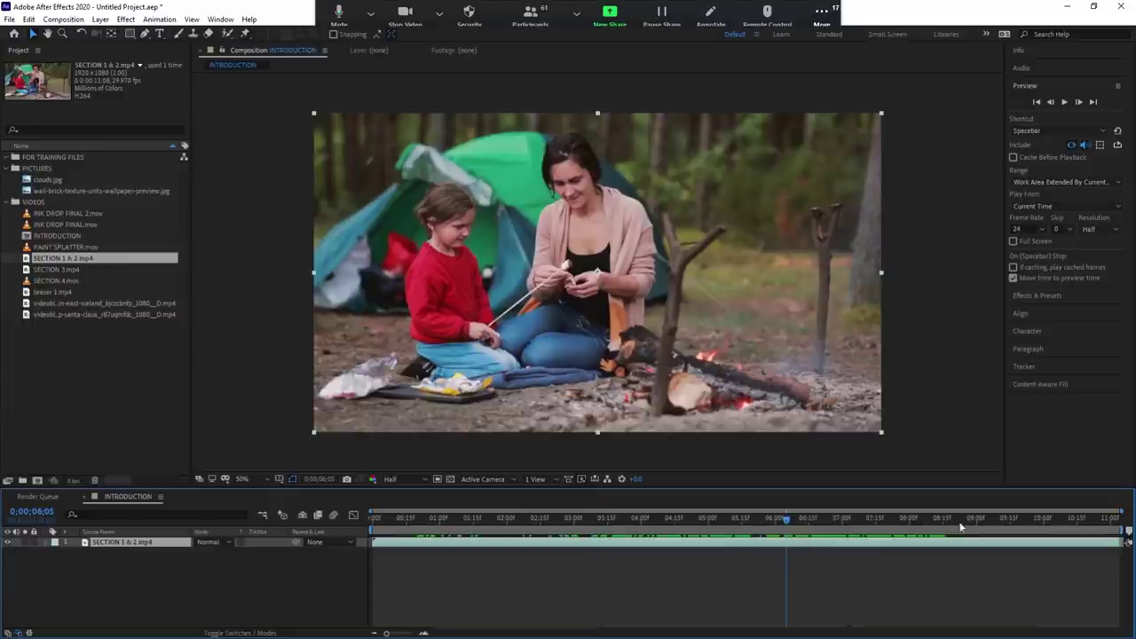
pyautogui.click(1083, 522)
pyautogui.moveTo(1081, 524); pyautogui.dragTo(1113, 534)
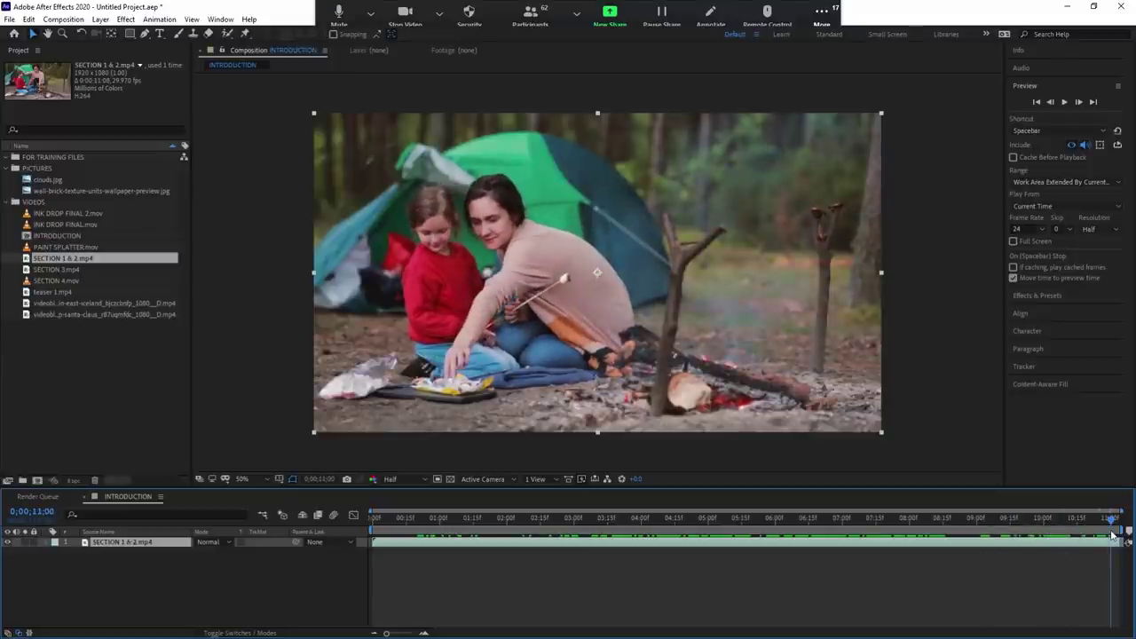
pyautogui.moveTo(1114, 534); pyautogui.dragTo(681, 524)
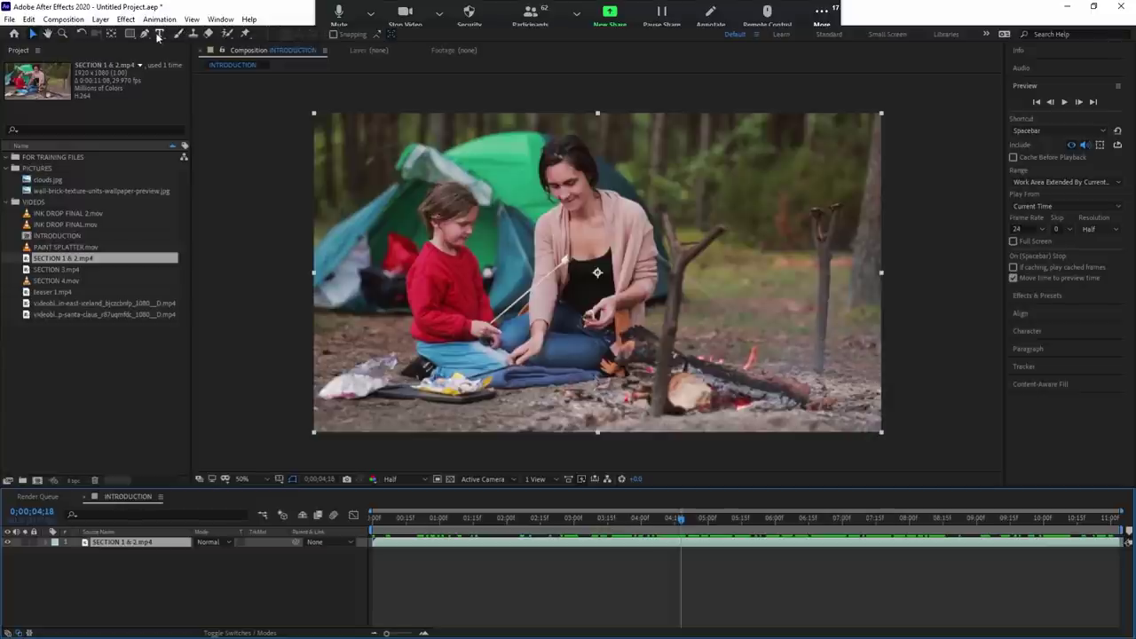
pyautogui.click(408, 240)
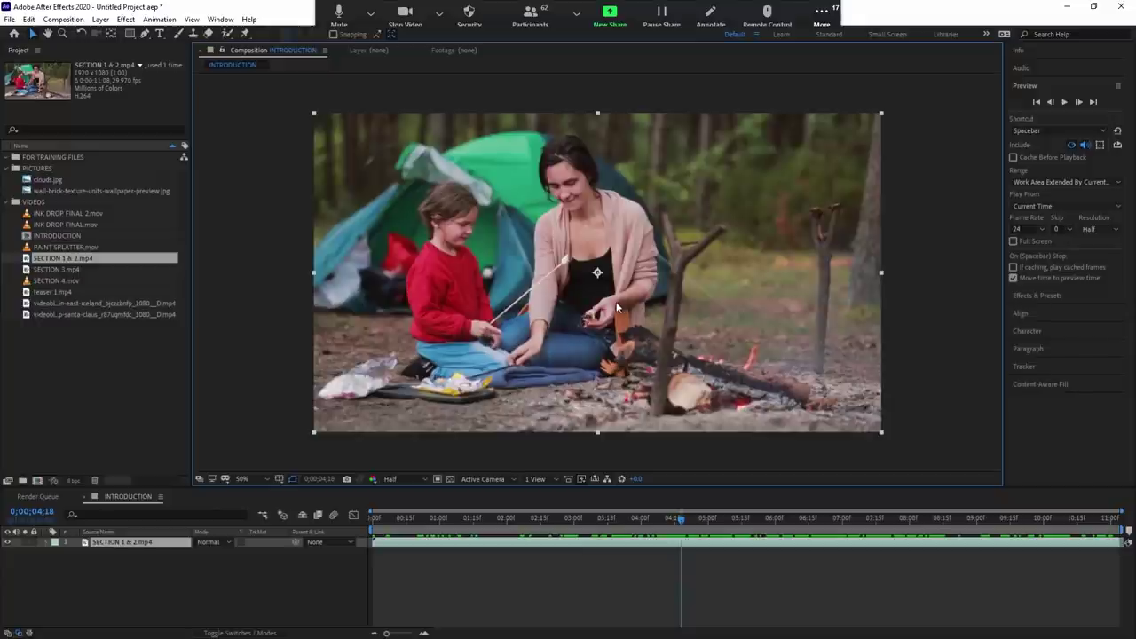
pyautogui.press('`')
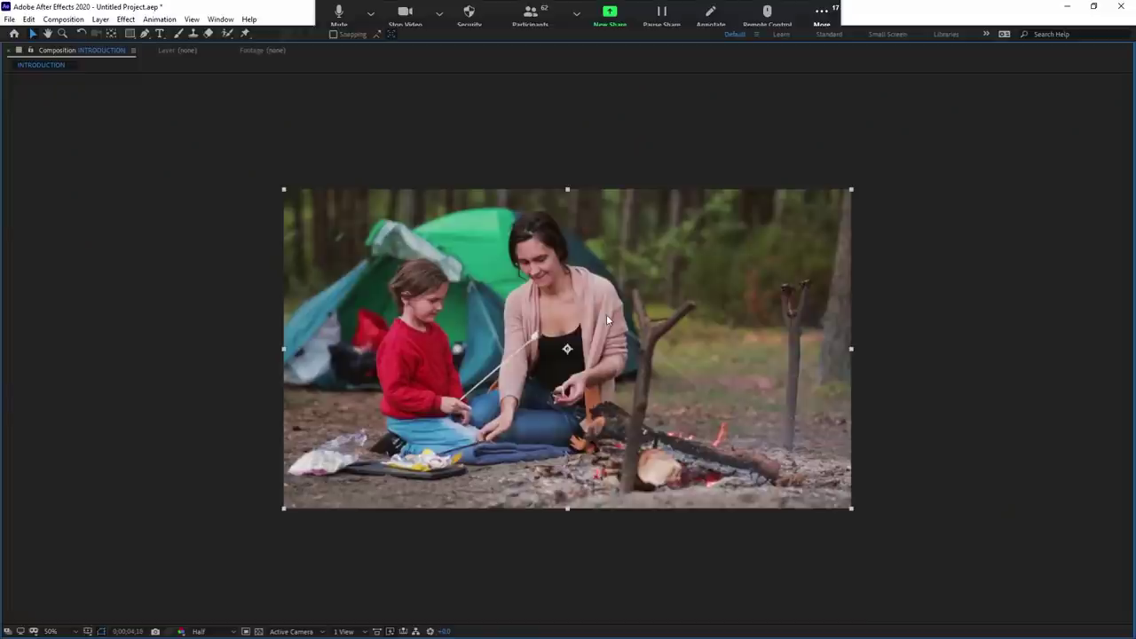
pyautogui.press('`')
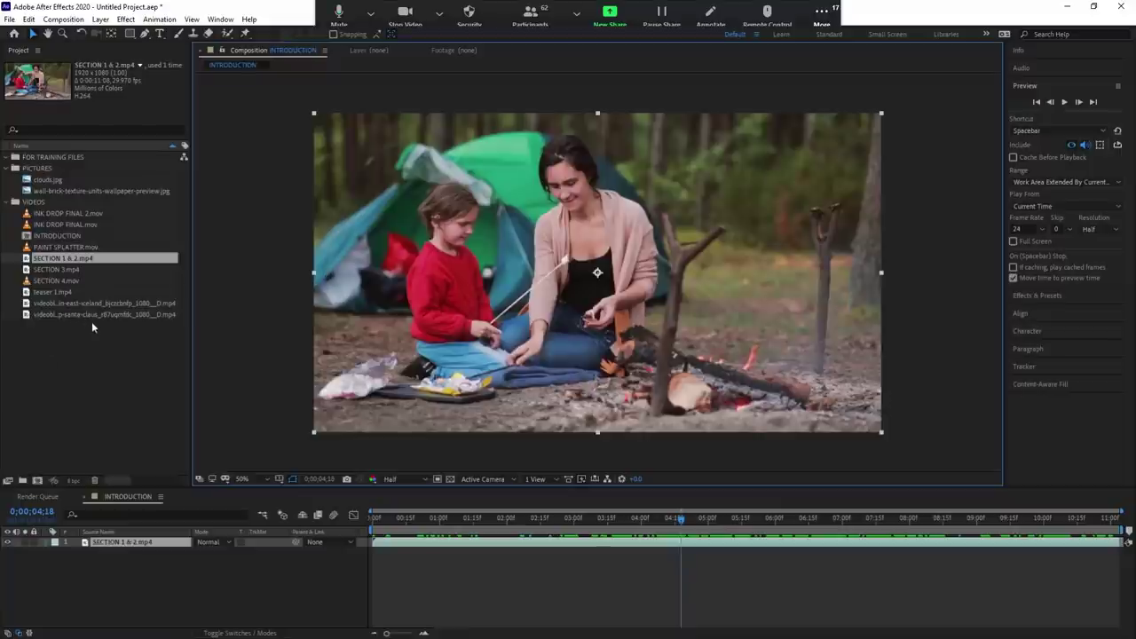
pyautogui.press('`')
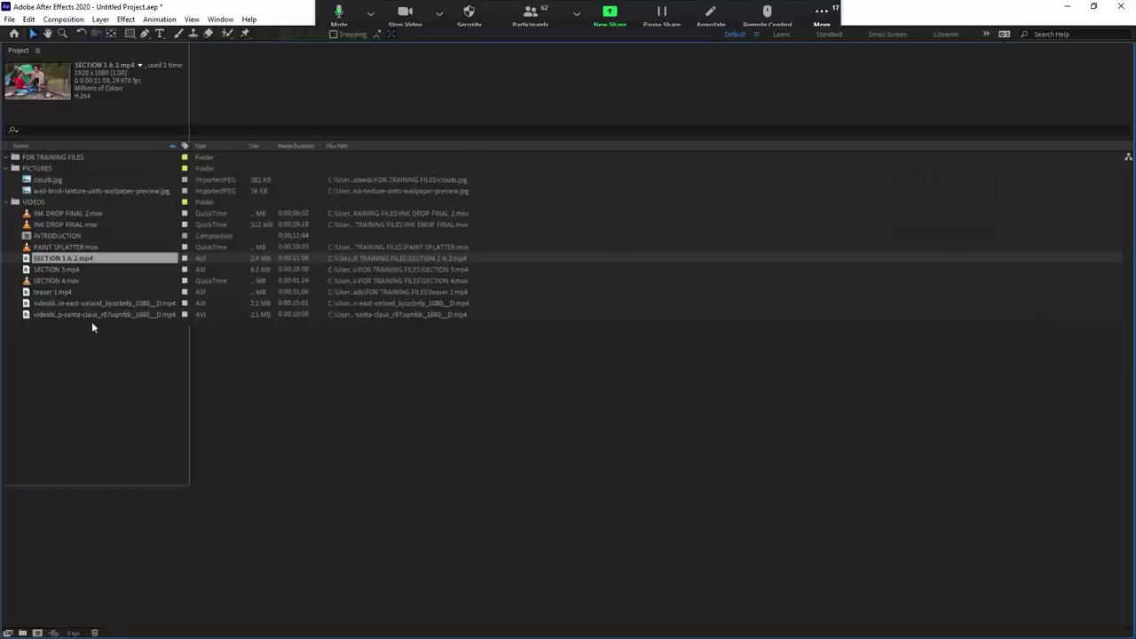
pyautogui.press('`')
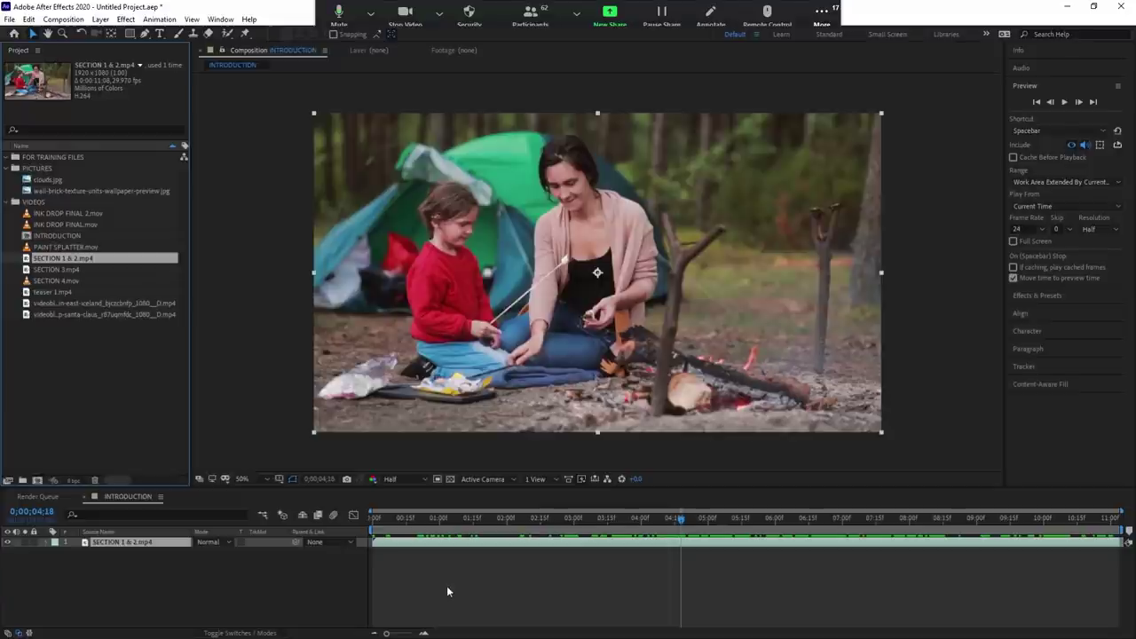
pyautogui.press('`')
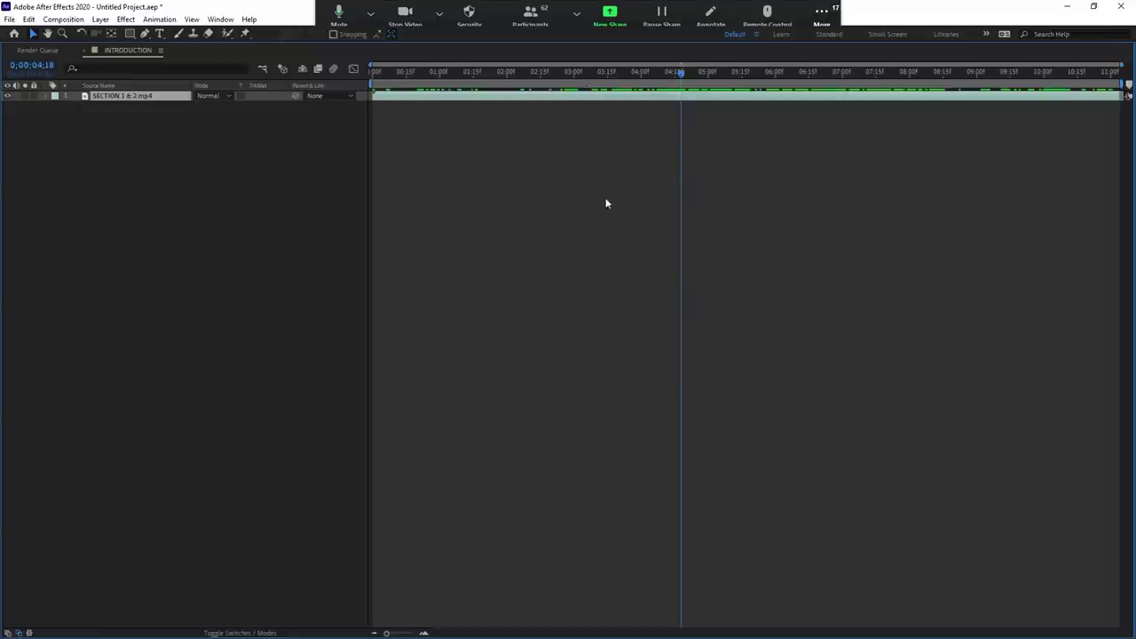
pyautogui.press('`')
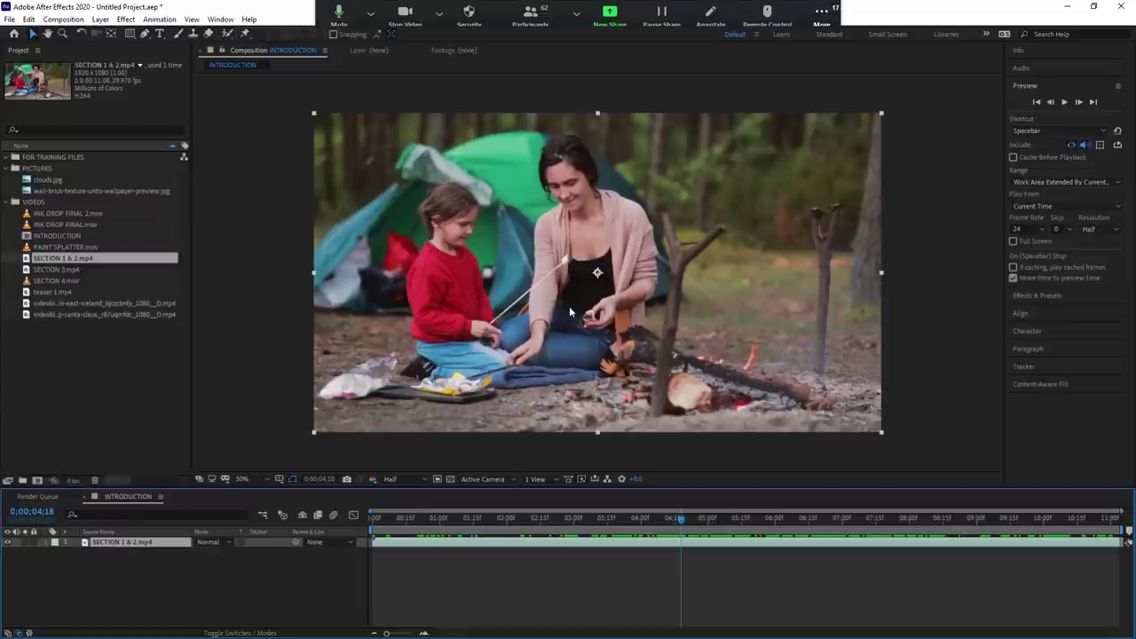
pyautogui.press('`')
pyautogui.scroll(3, 541, 302)
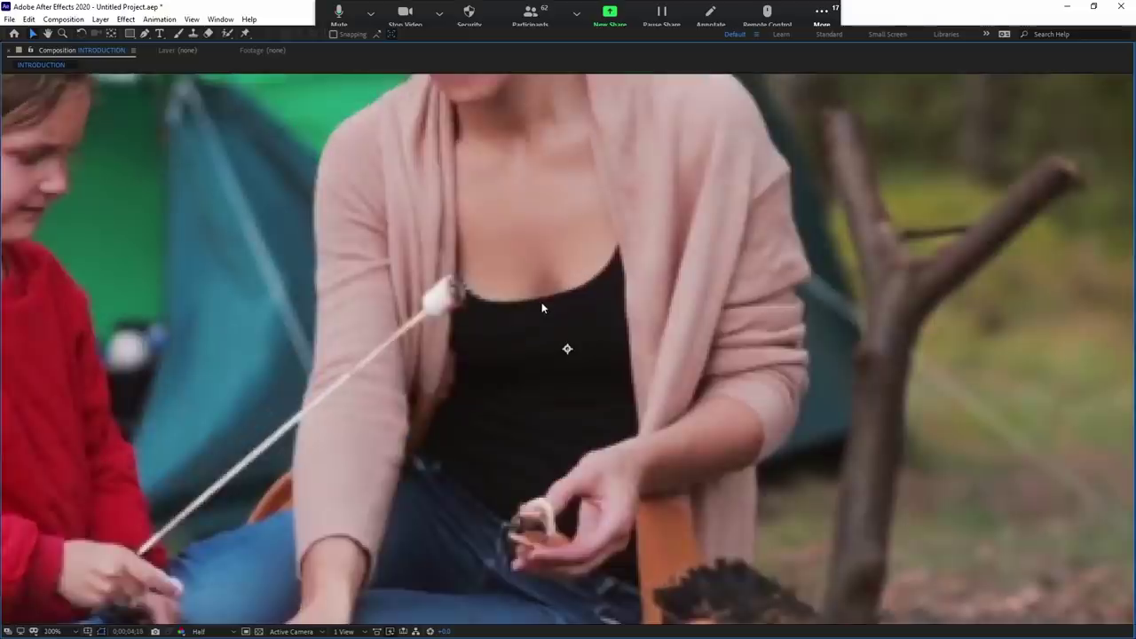
pyautogui.scroll(-1, 541, 302)
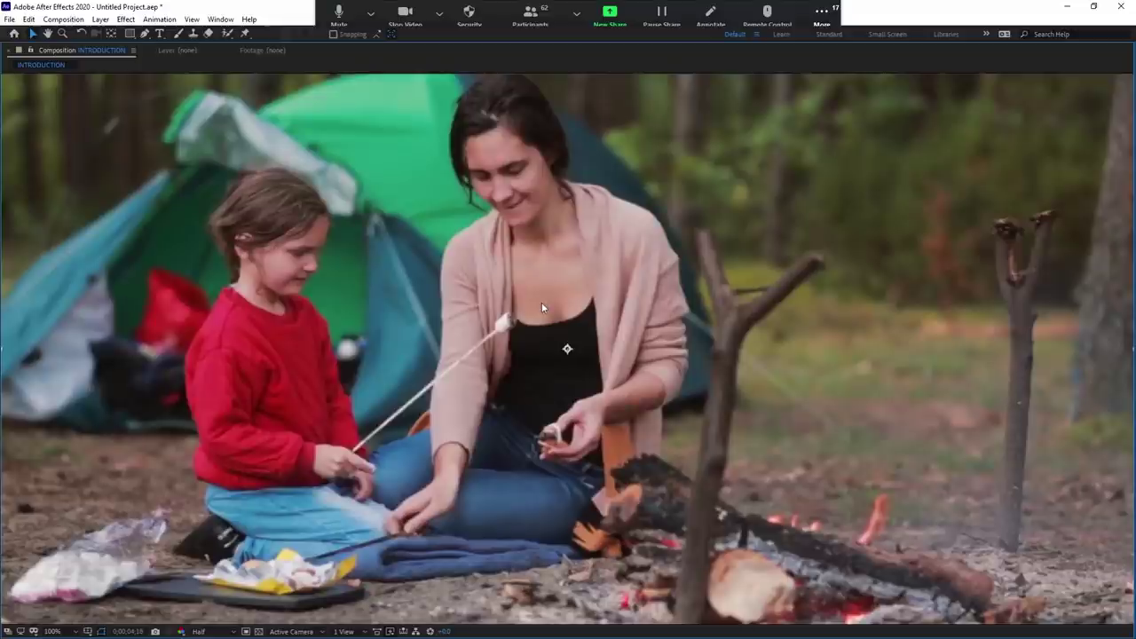
pyautogui.press('`')
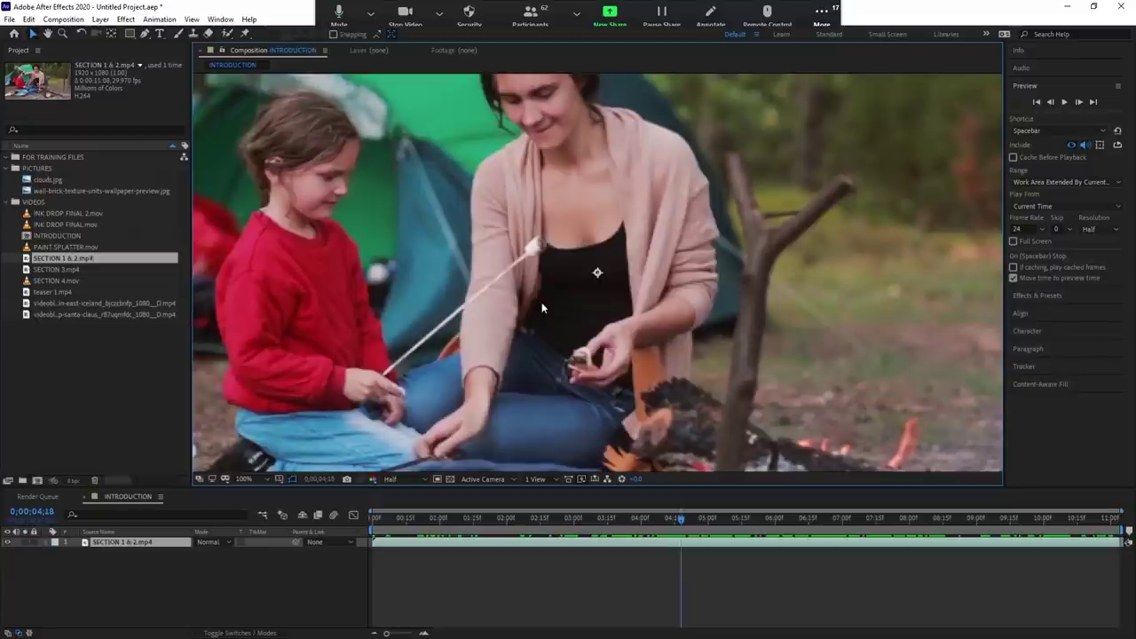
pyautogui.scroll(-2, 542, 307)
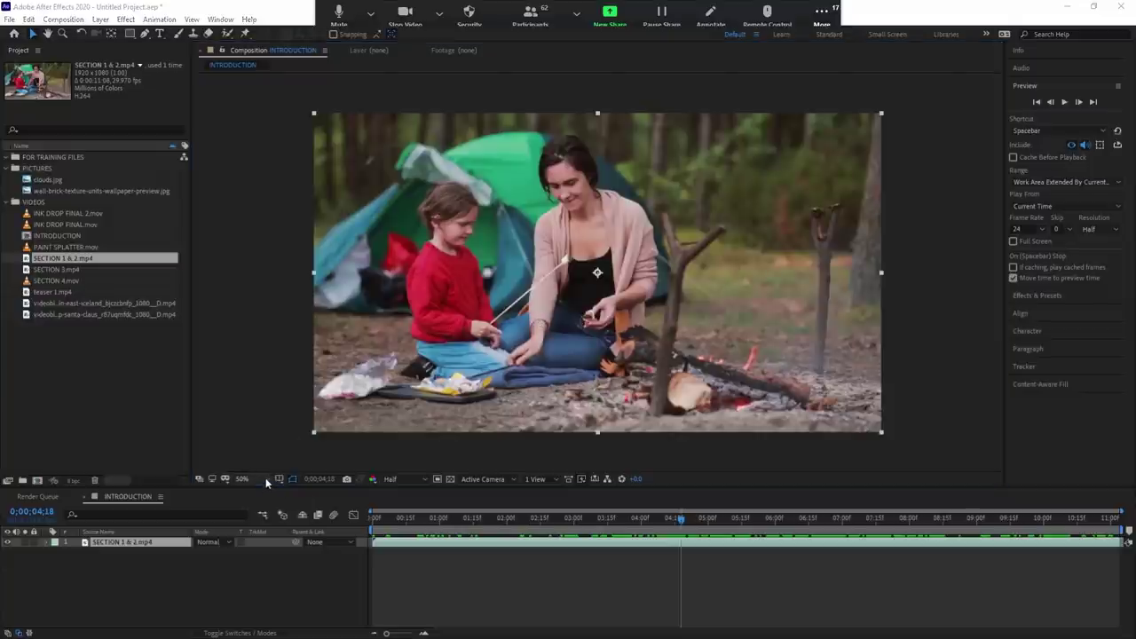
pyautogui.press('.')
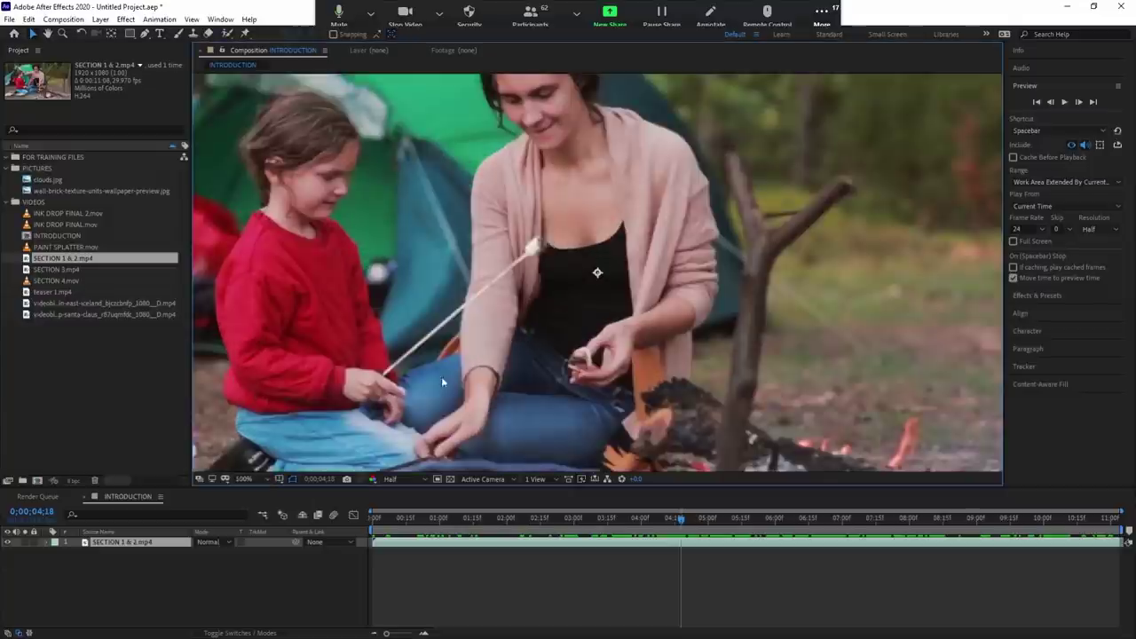
pyautogui.press(',')
pyautogui.press('.')
pyautogui.press(',')
pyautogui.press(',')
pyautogui.press(',')
pyautogui.press('.')
pyautogui.press('.')
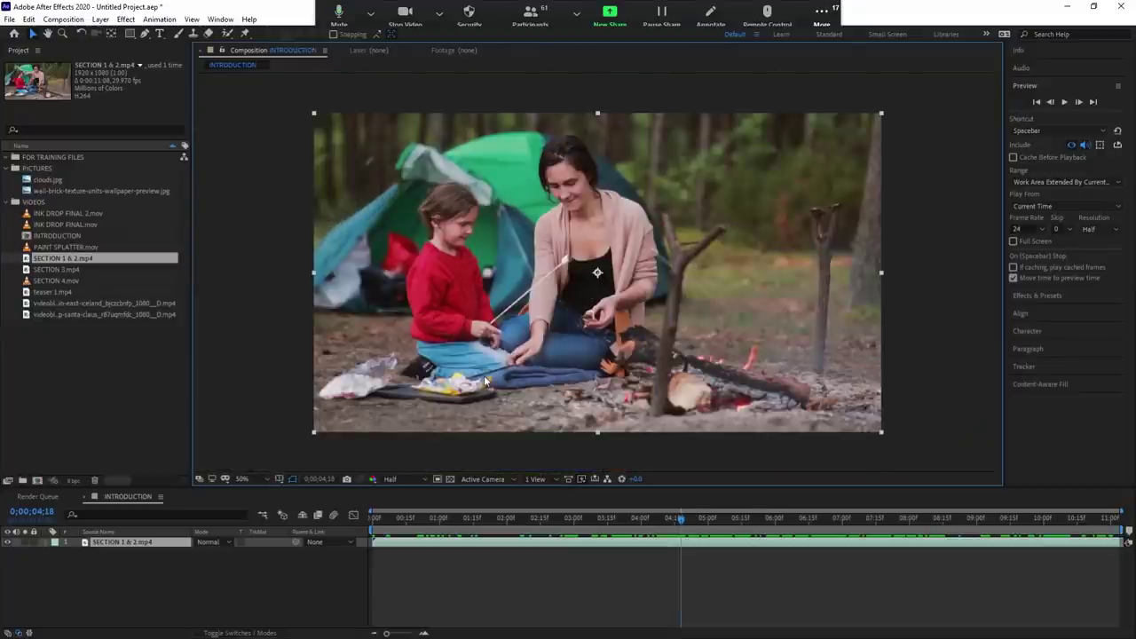
pyautogui.press('.')
pyautogui.press('.')
pyautogui.press(',')
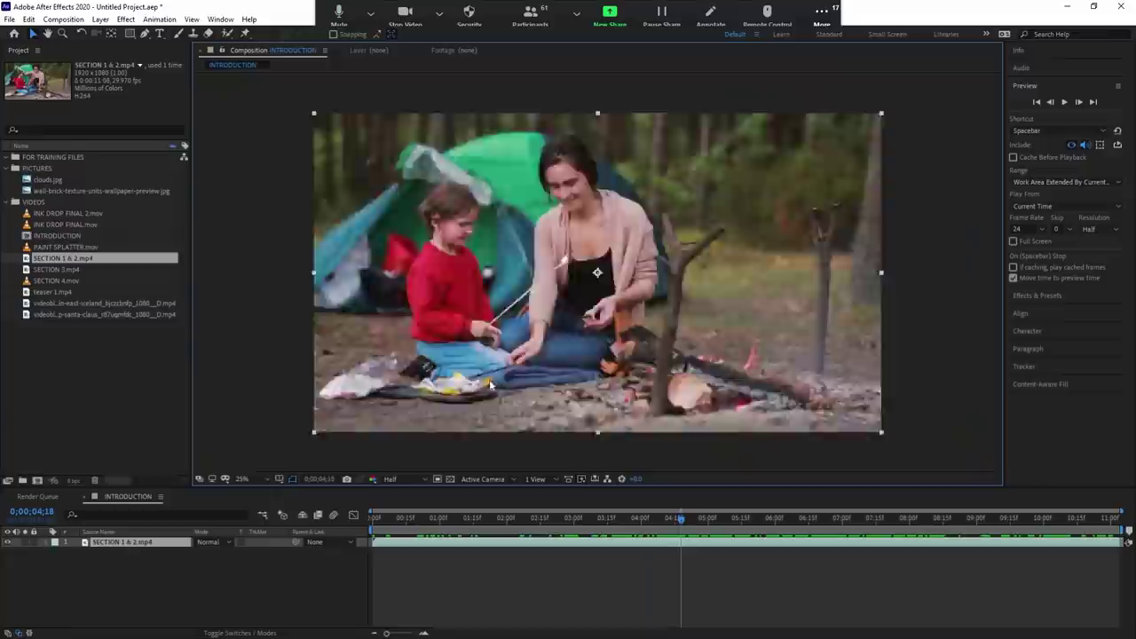
pyautogui.press(',')
pyautogui.press('.')
pyautogui.press('.')
pyautogui.press('.')
pyautogui.press('.')
pyautogui.press('.')
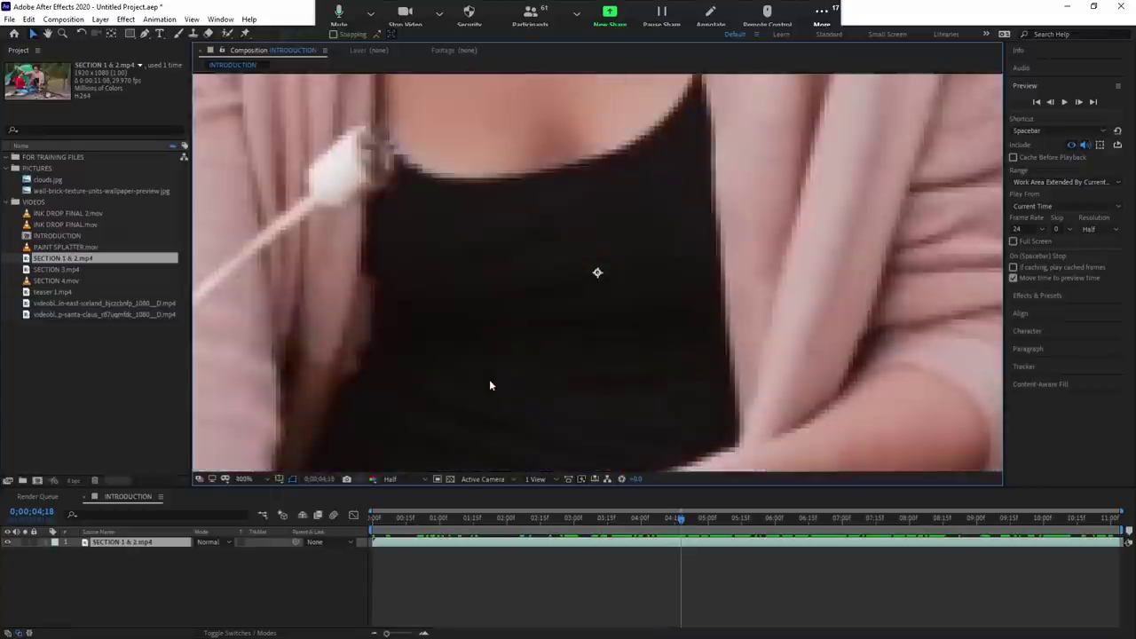
pyautogui.press(',')
pyautogui.press(',')
pyautogui.press(',')
pyautogui.press('.')
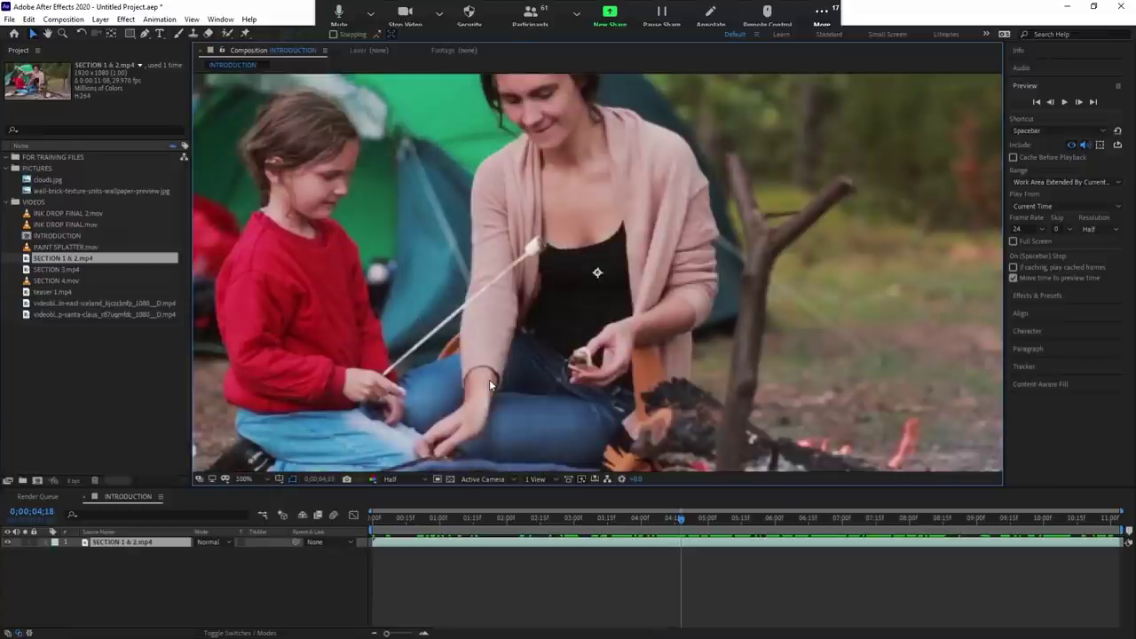
pyautogui.press(',')
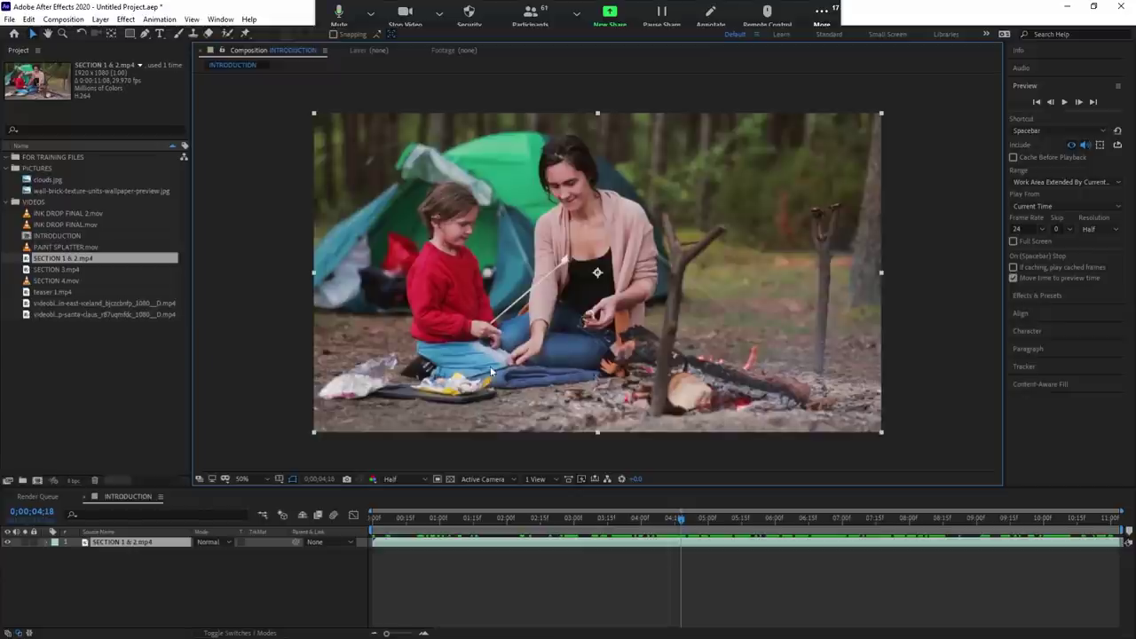
pyautogui.press('h')
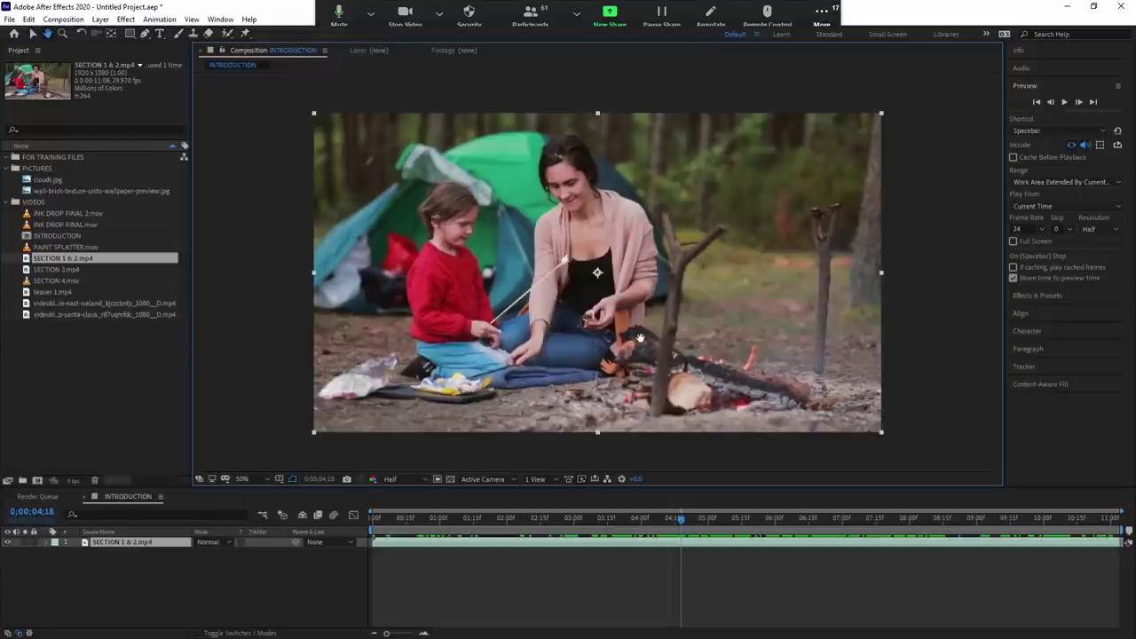
pyautogui.moveTo(639, 341)
pyautogui.mouseDown()
pyautogui.moveTo(614, 314)
pyautogui.moveTo(619, 339)
pyautogui.mouseUp()
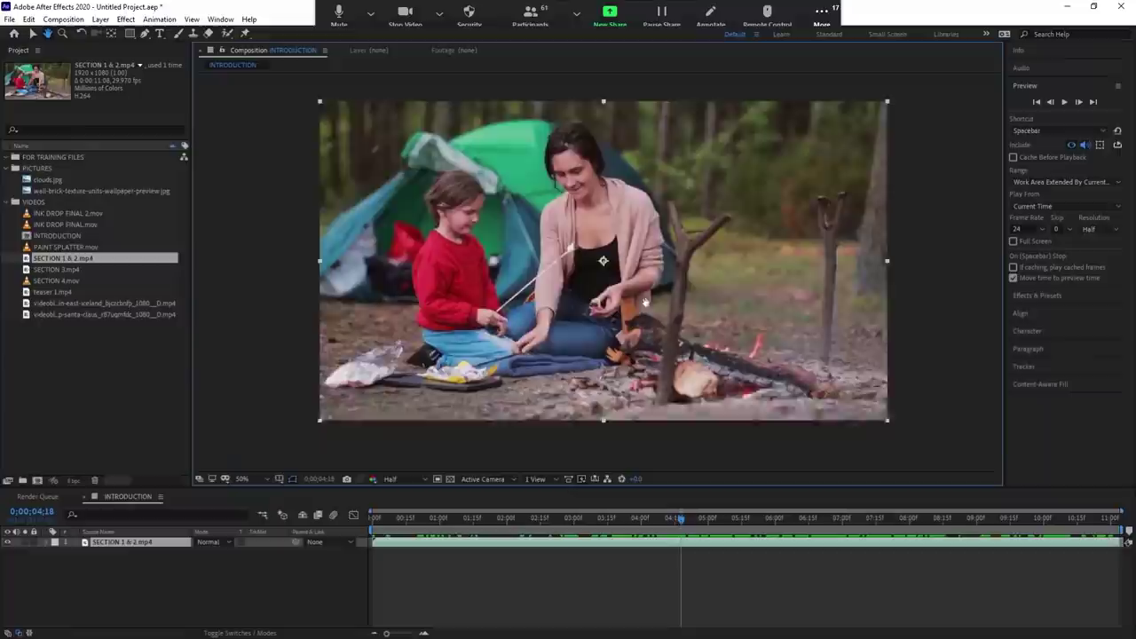
pyautogui.press('.')
pyautogui.press('.')
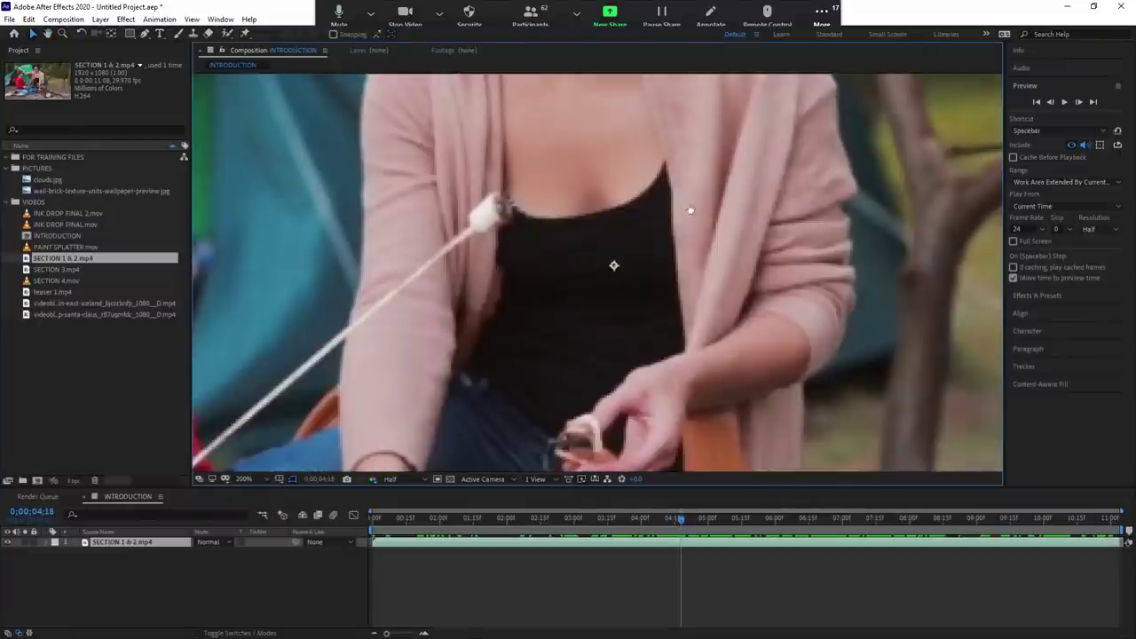
pyautogui.moveTo(690, 210)
pyautogui.mouseDown()
pyautogui.moveTo(625, 244)
pyautogui.moveTo(651, 286)
pyautogui.mouseUp()
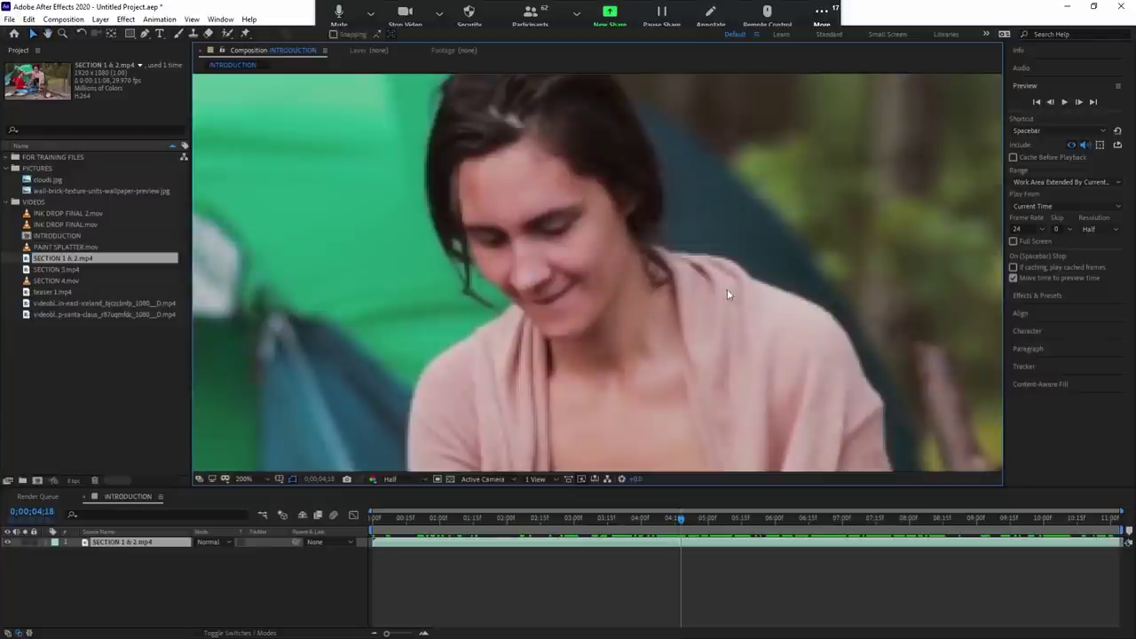
pyautogui.moveTo(727, 289); pyautogui.dragTo(724, 248)
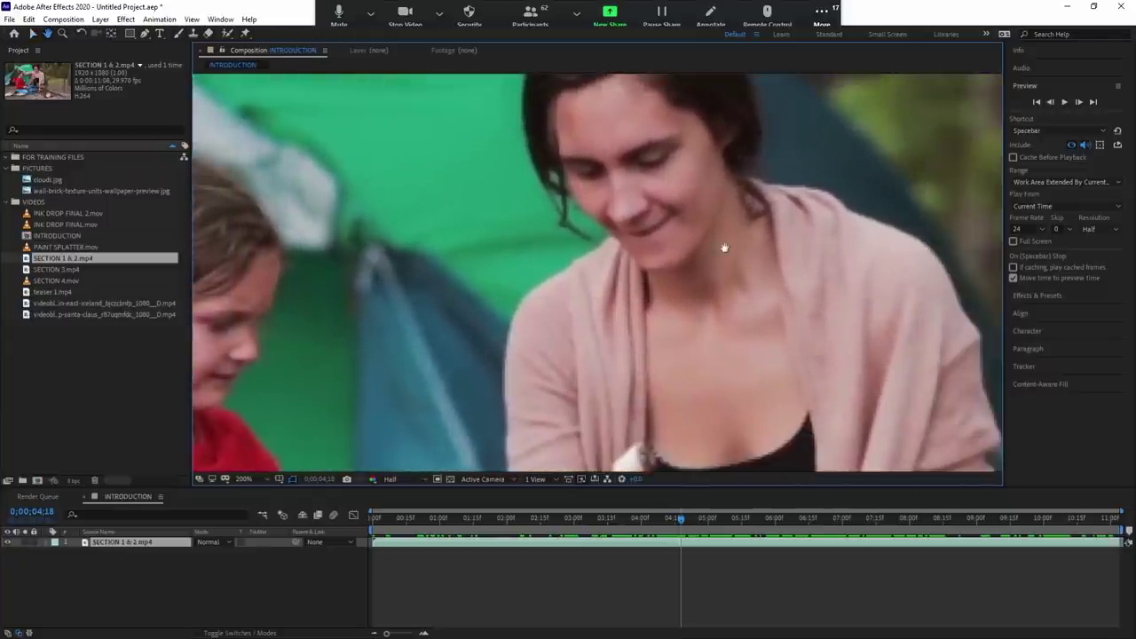
pyautogui.press('v')
pyautogui.scroll(-1, 723, 246)
pyautogui.scroll(-1, 723, 247)
pyautogui.scroll(2, 724, 247)
pyautogui.scroll(-1, 724, 247)
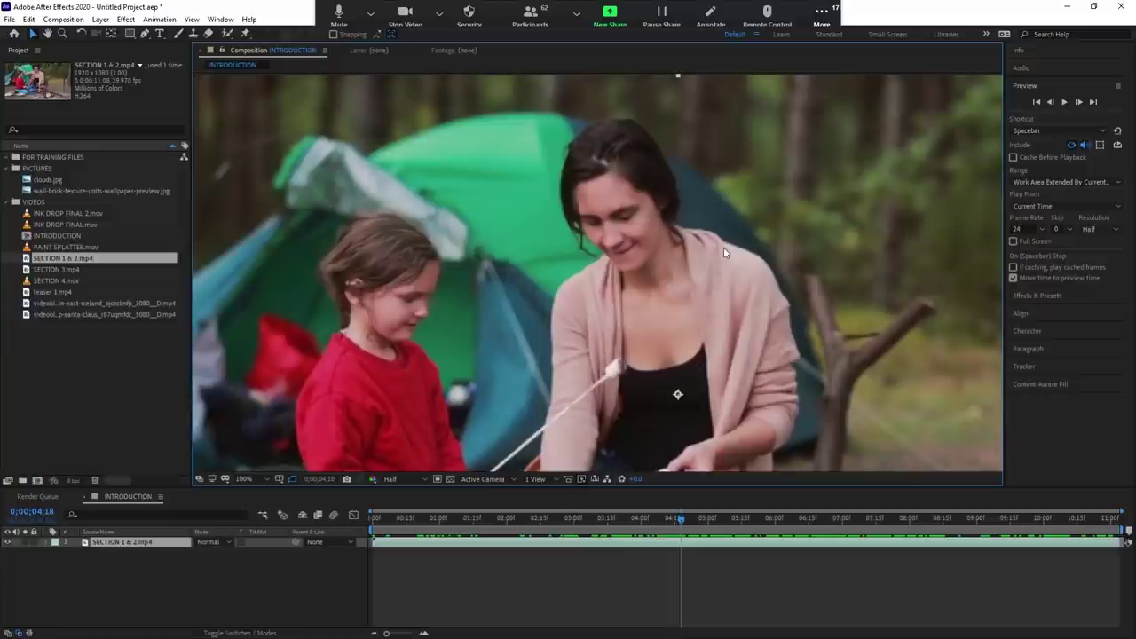
pyautogui.press('h')
pyautogui.moveTo(651, 345); pyautogui.dragTo(659, 262)
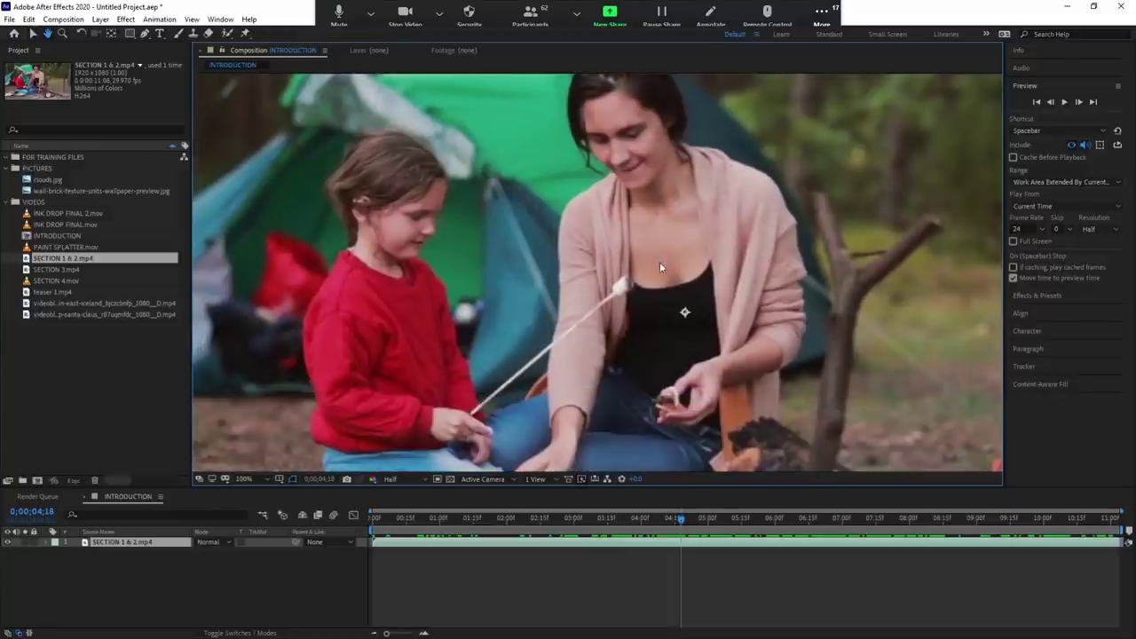
pyautogui.press('v')
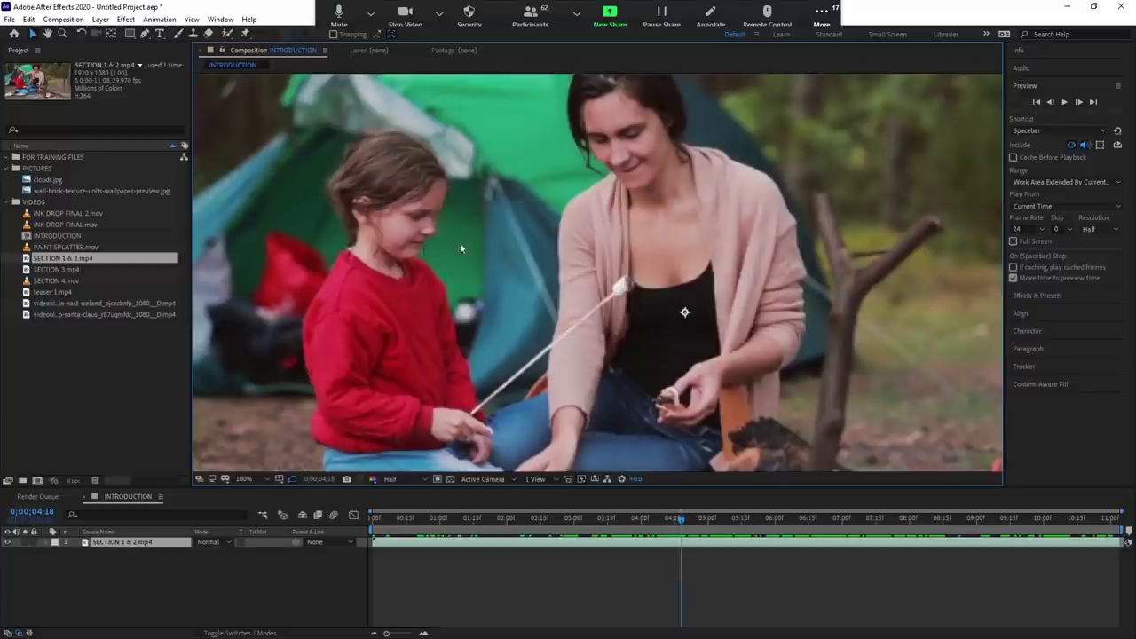
pyautogui.scroll(1, 429, 228)
pyautogui.scroll(3, 429, 228)
pyautogui.scroll(-7, 428, 228)
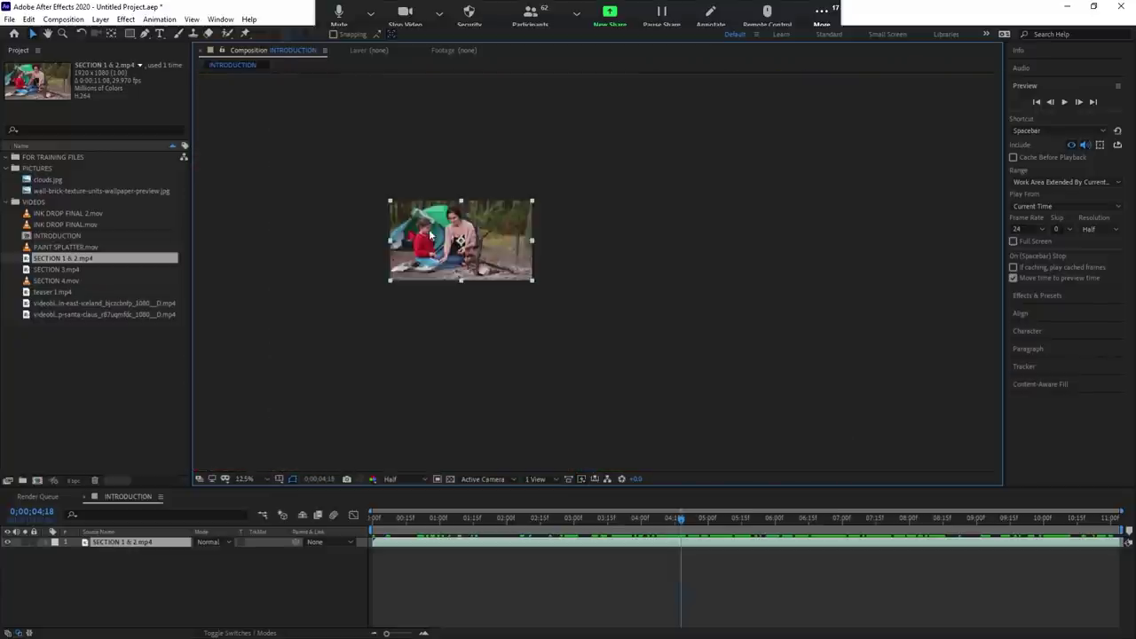
pyautogui.scroll(1, 428, 229)
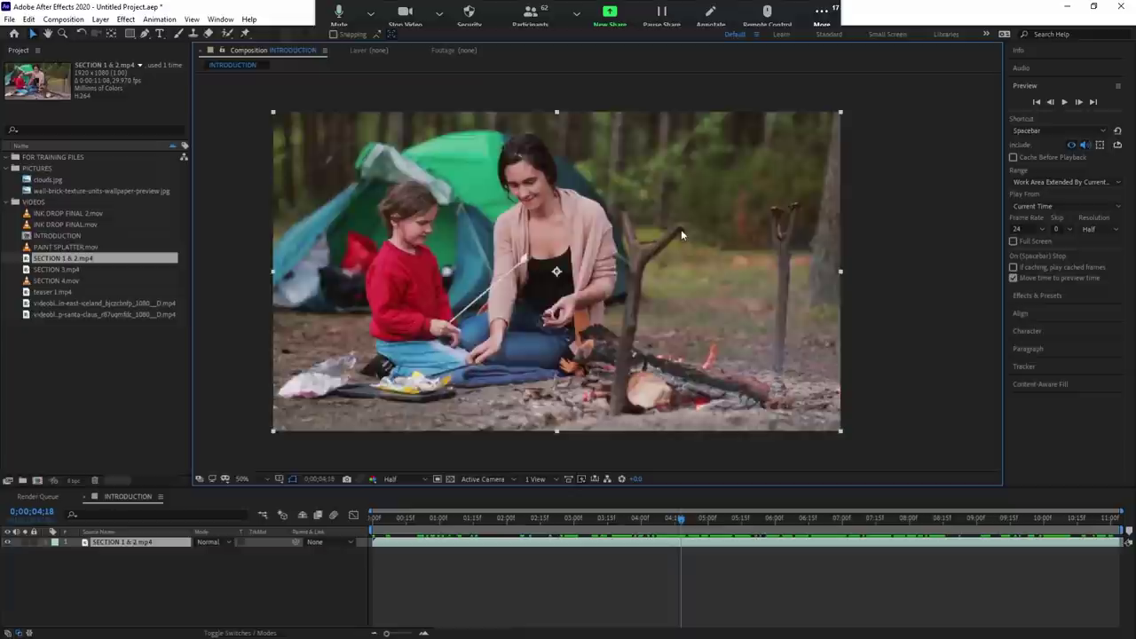
pyautogui.scroll(4, 680, 233)
pyautogui.scroll(-7, 681, 233)
pyautogui.scroll(2, 680, 233)
pyautogui.scroll(2, 680, 229)
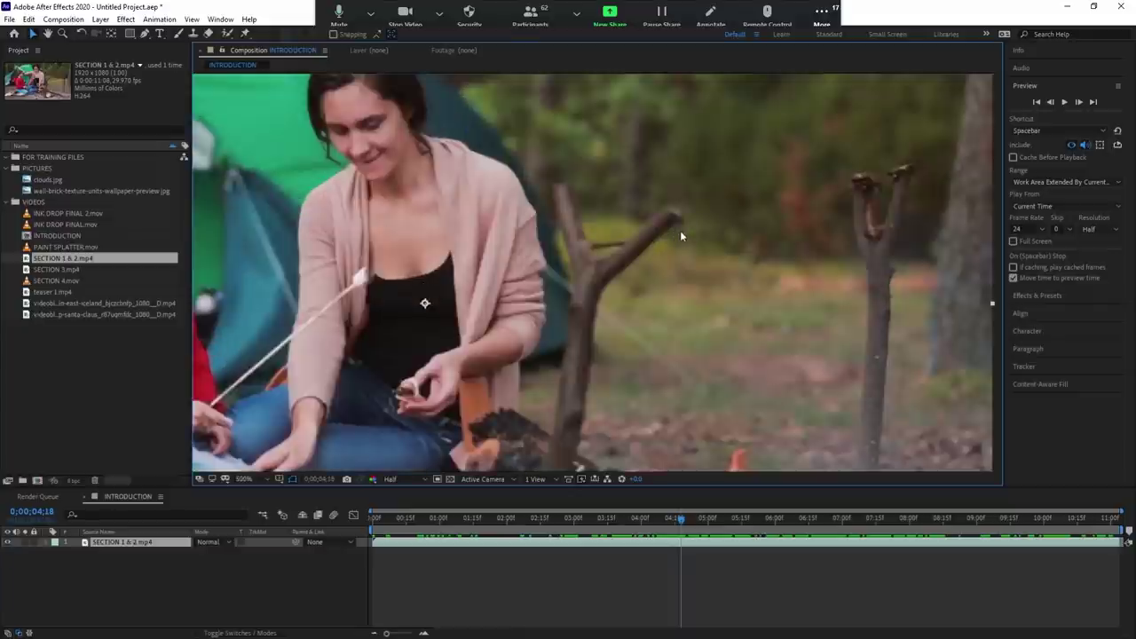
pyautogui.scroll(4, 680, 232)
pyautogui.scroll(-4, 680, 233)
pyautogui.scroll(-2, 663, 241)
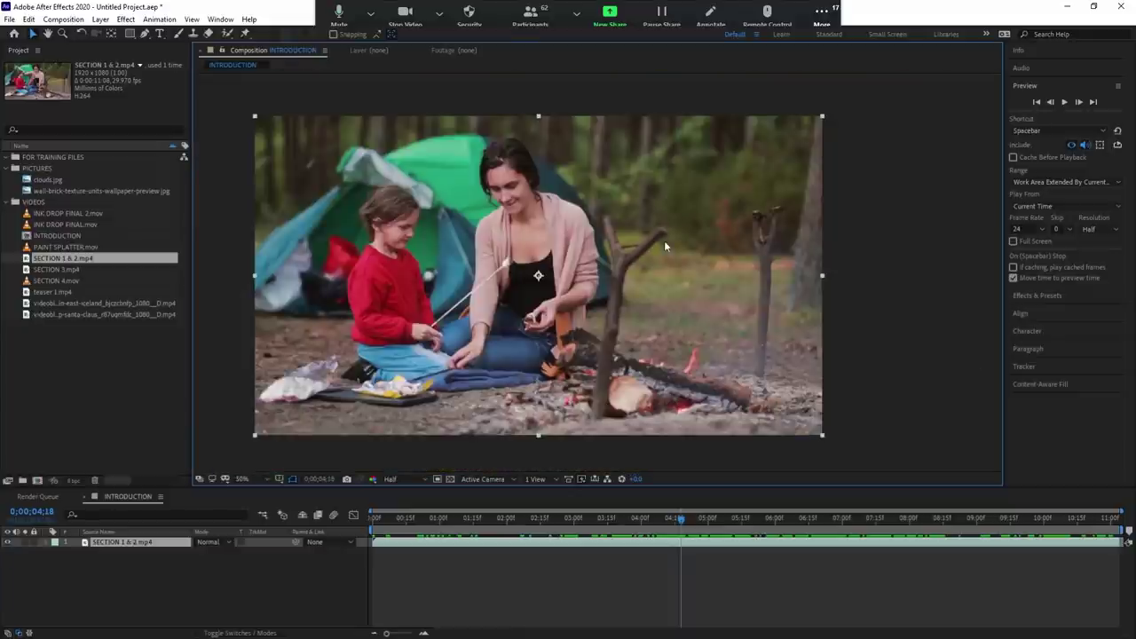
pyautogui.scroll(2, 661, 237)
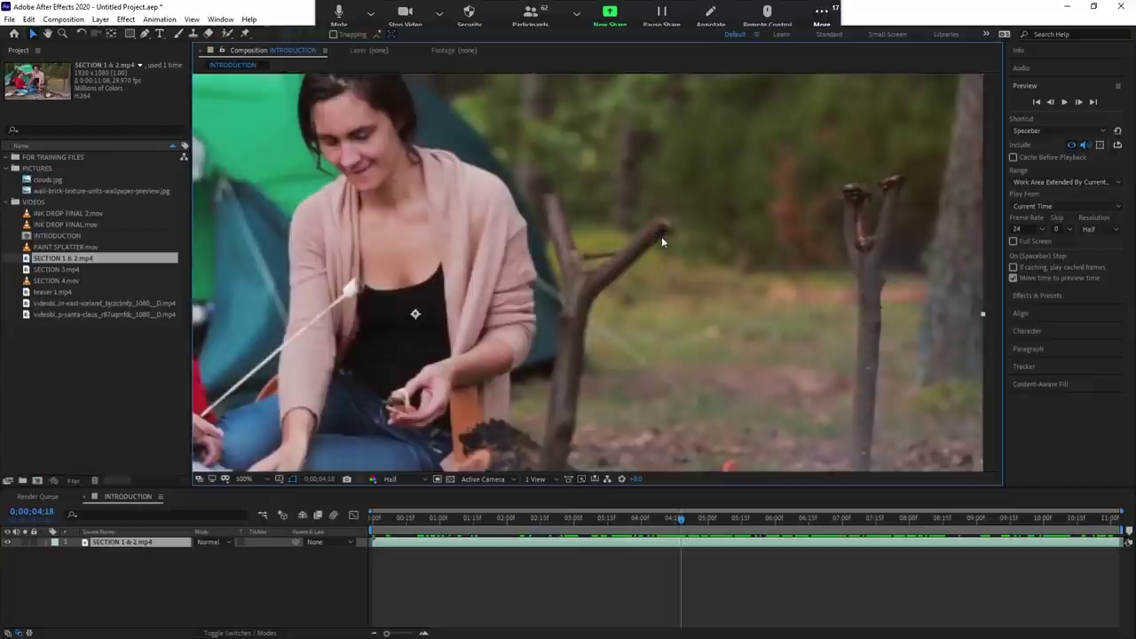
pyautogui.scroll(-2, 661, 236)
pyautogui.scroll(2, 661, 236)
pyautogui.scroll(2, 630, 262)
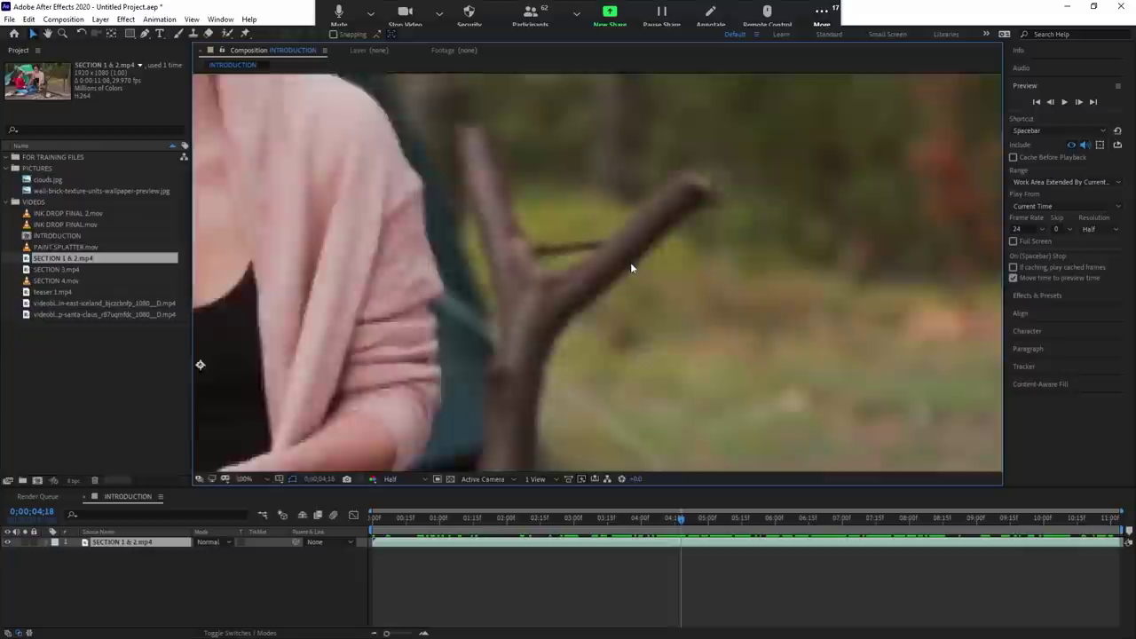
pyautogui.scroll(-2, 631, 265)
pyautogui.press('h')
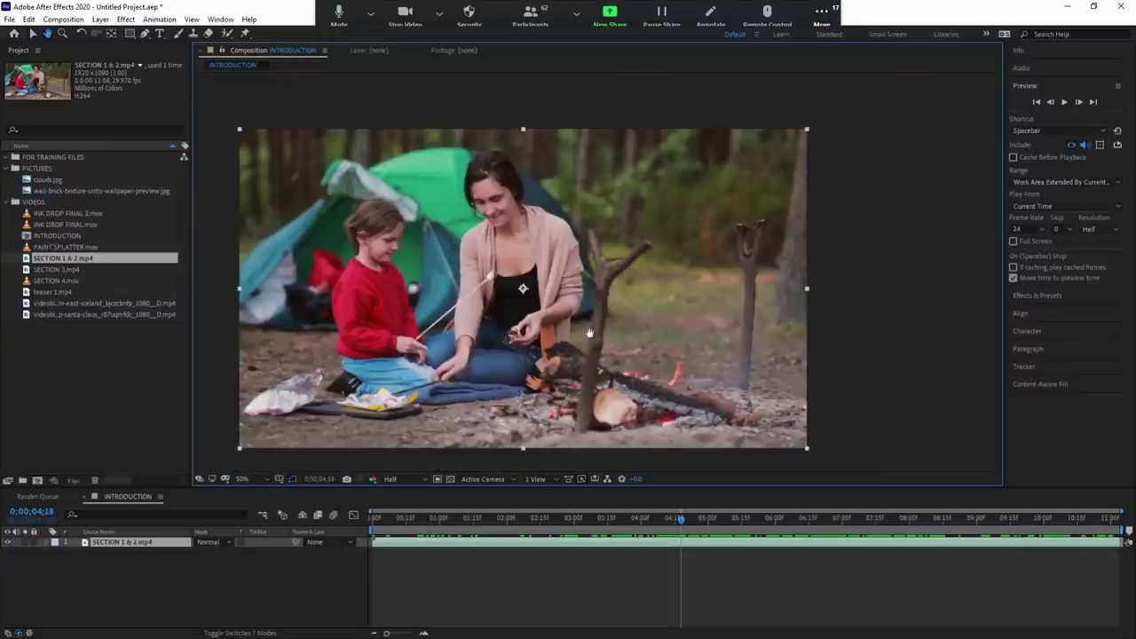
pyautogui.moveTo(630, 269); pyautogui.dragTo(664, 289)
pyautogui.press('v')
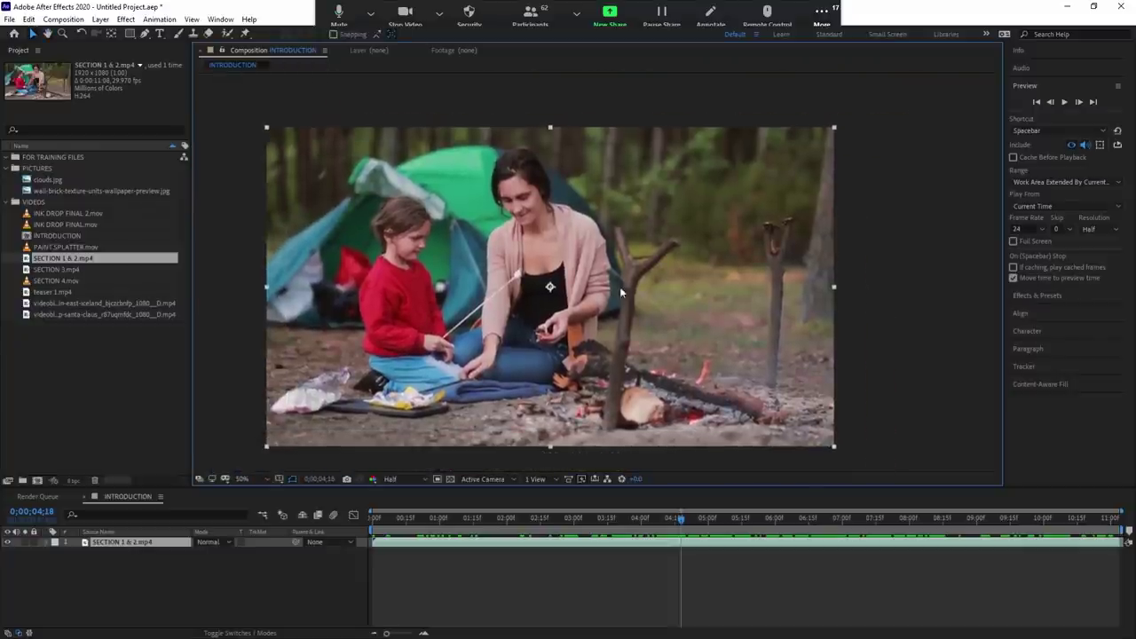
pyautogui.scroll(2, 558, 304)
pyautogui.scroll(-2, 558, 306)
pyautogui.scroll(1, 557, 307)
pyautogui.scroll(1, 557, 304)
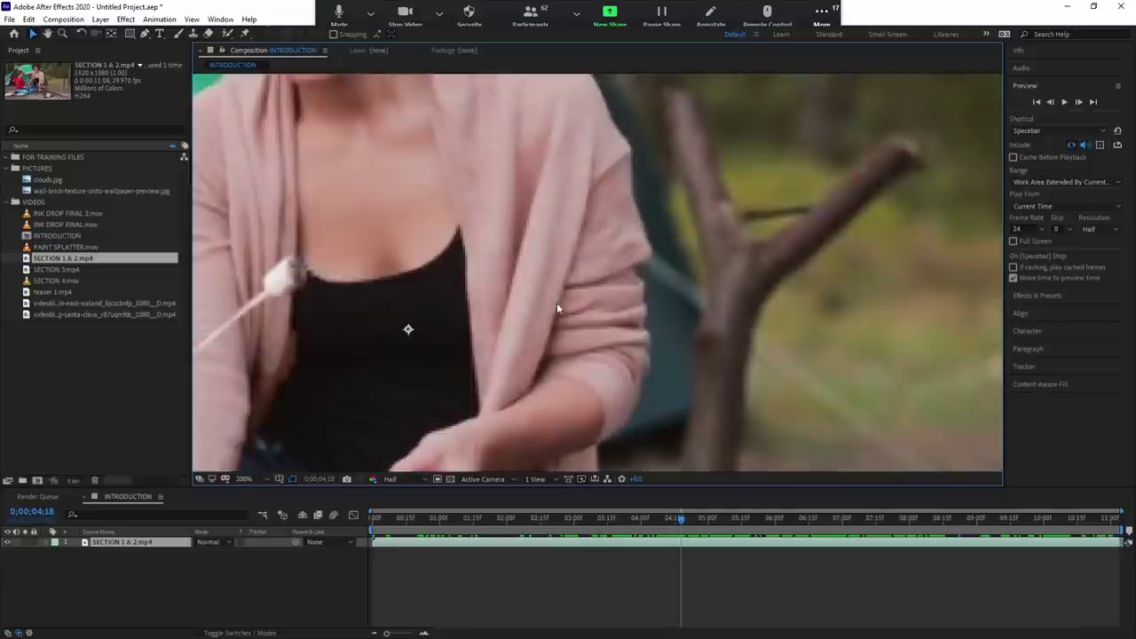
pyautogui.scroll(-1, 557, 304)
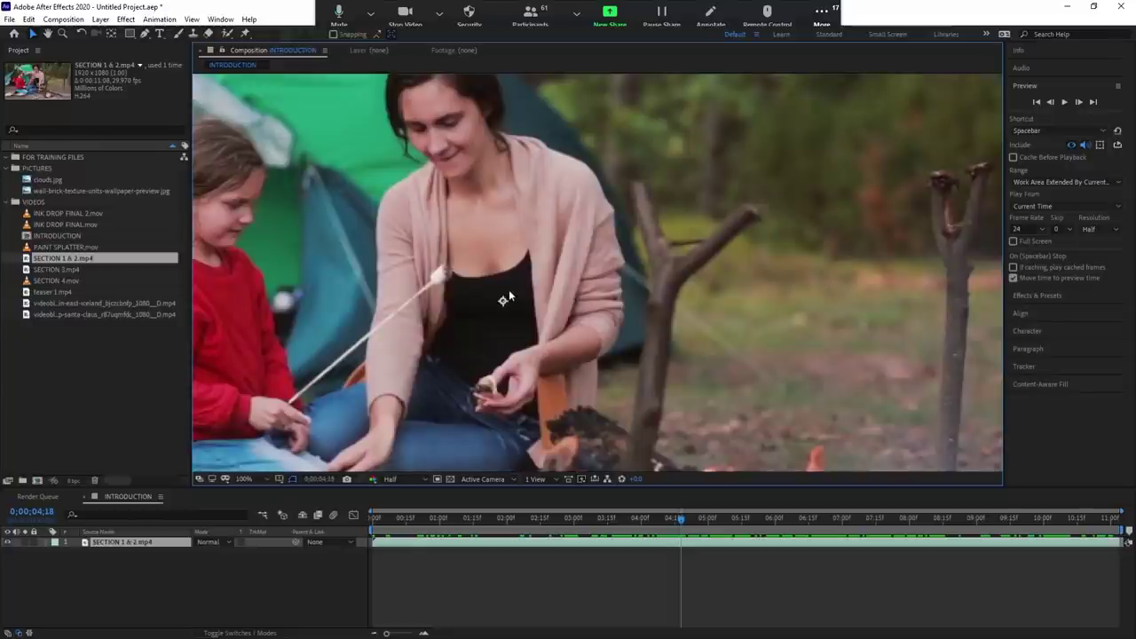
pyautogui.scroll(-2, 504, 299)
pyautogui.scroll(2, 502, 298)
# Zoom the Composition viewer out so the whole campfire frame is visible.
pyautogui.scroll(-2, 478, 330)
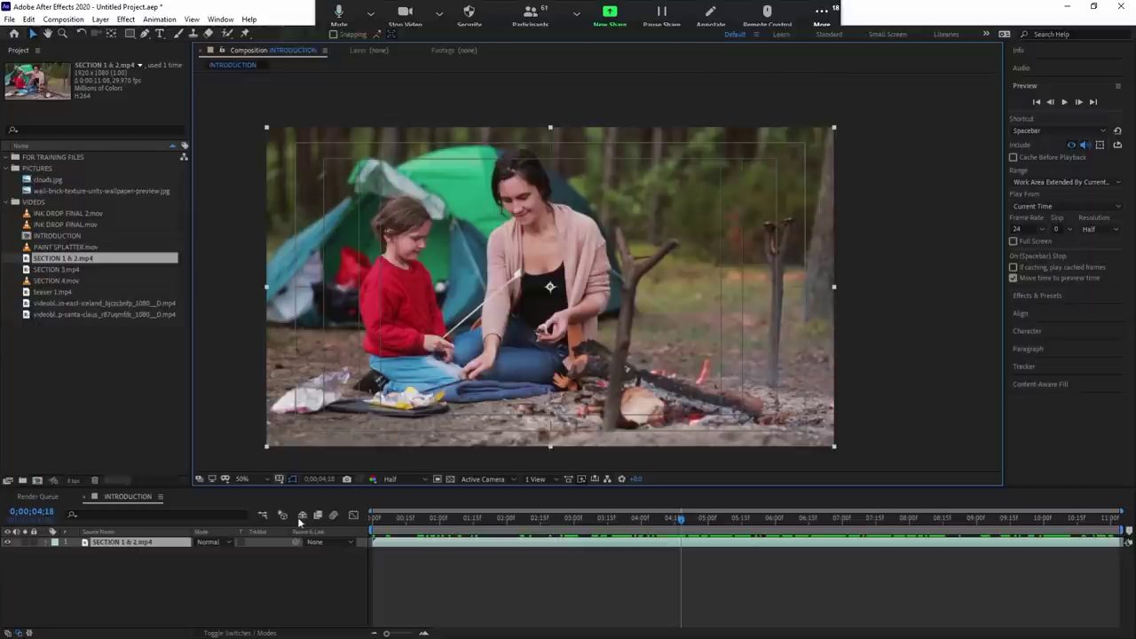
pyautogui.hotkey('ctrl', "'")
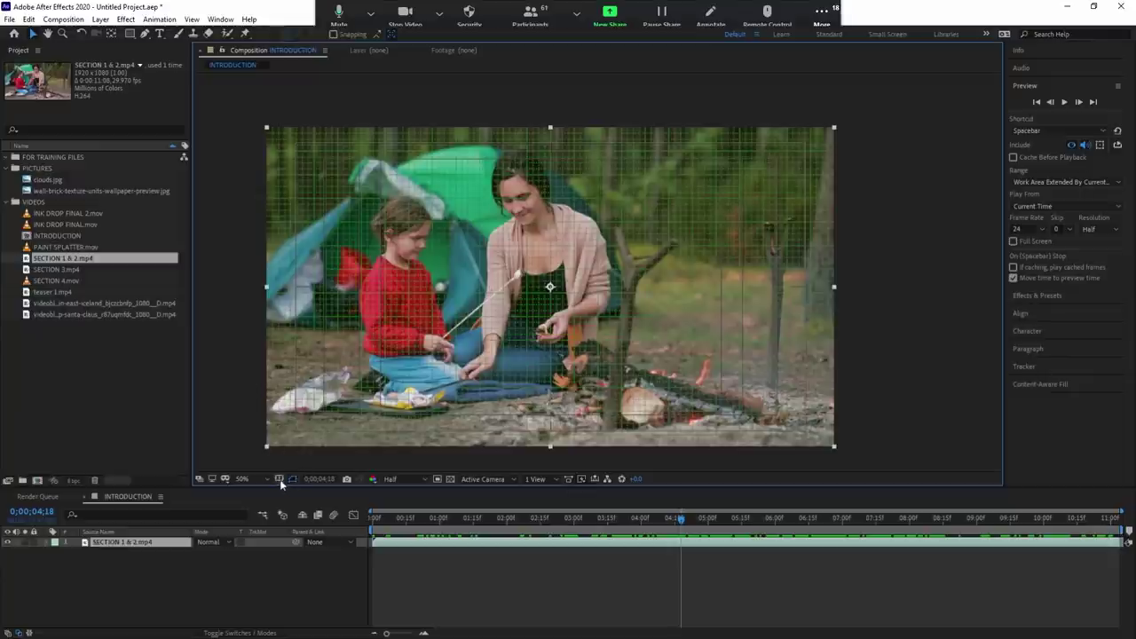
pyautogui.hotkey('ctrl', 'r')
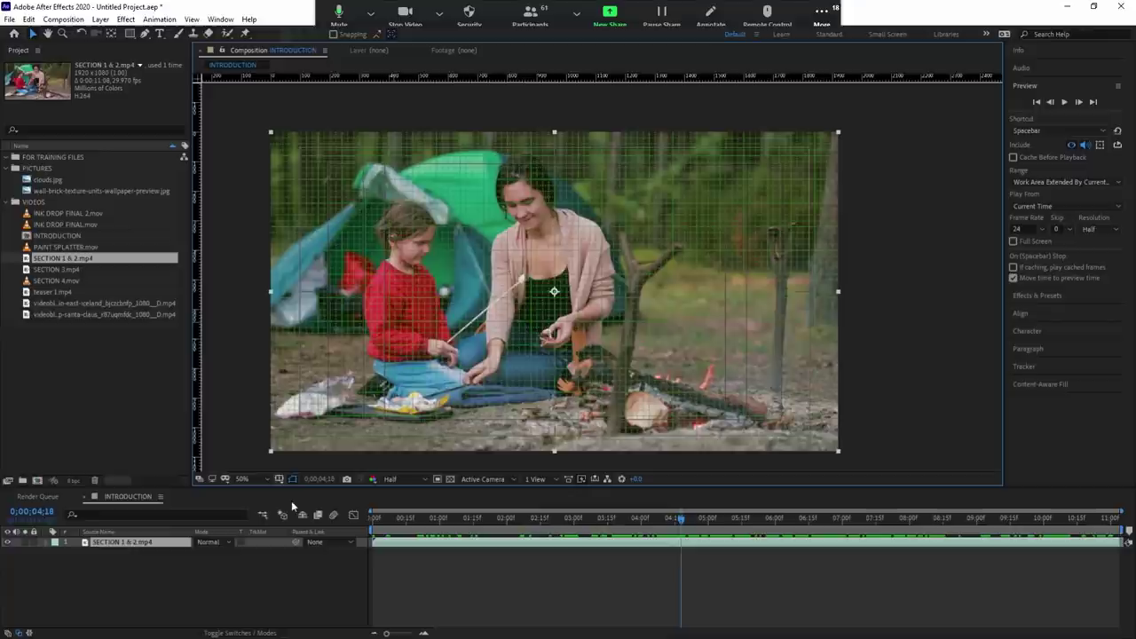
pyautogui.hotkey('alt', "'")
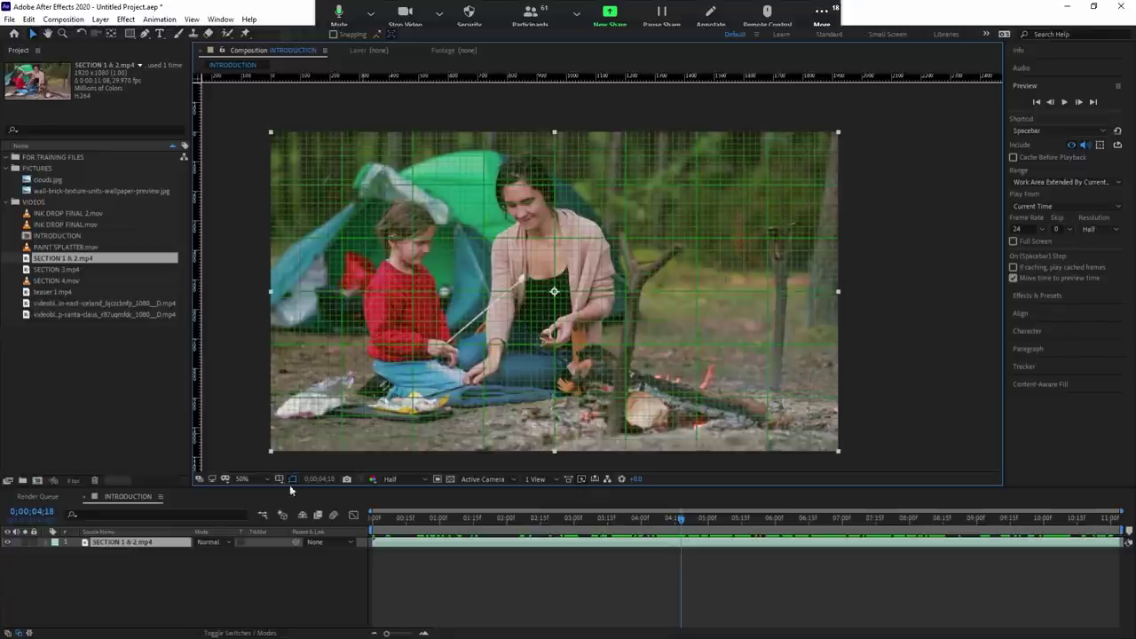
pyautogui.hotkey('ctrl', "'")
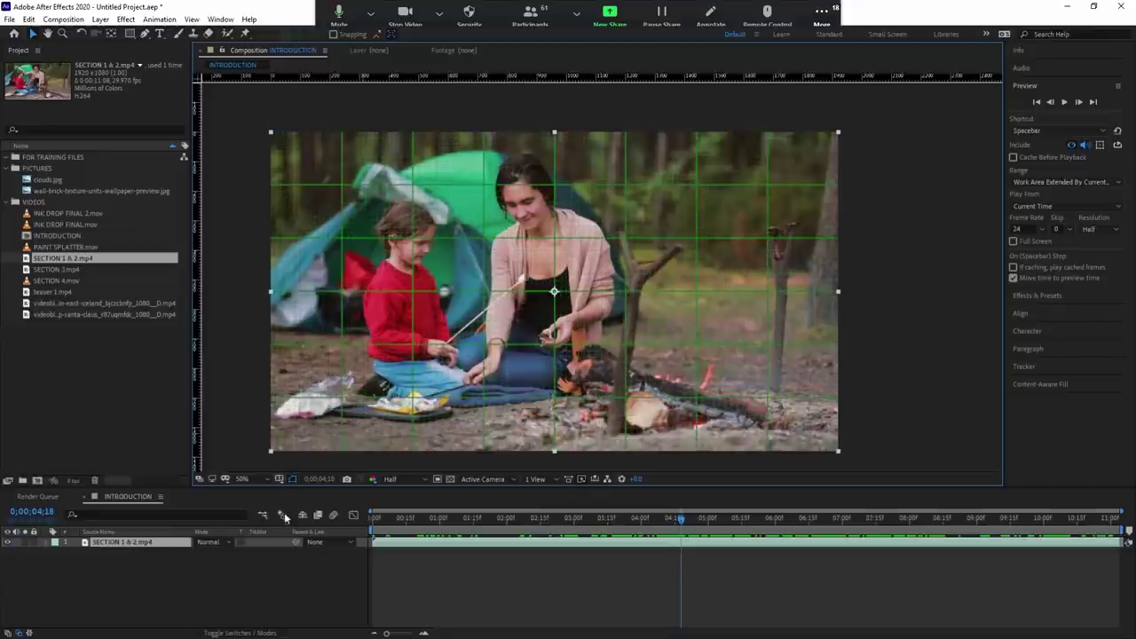
pyautogui.hotkey('shift', 'Up')
pyautogui.hotkey('shift', 'Left')
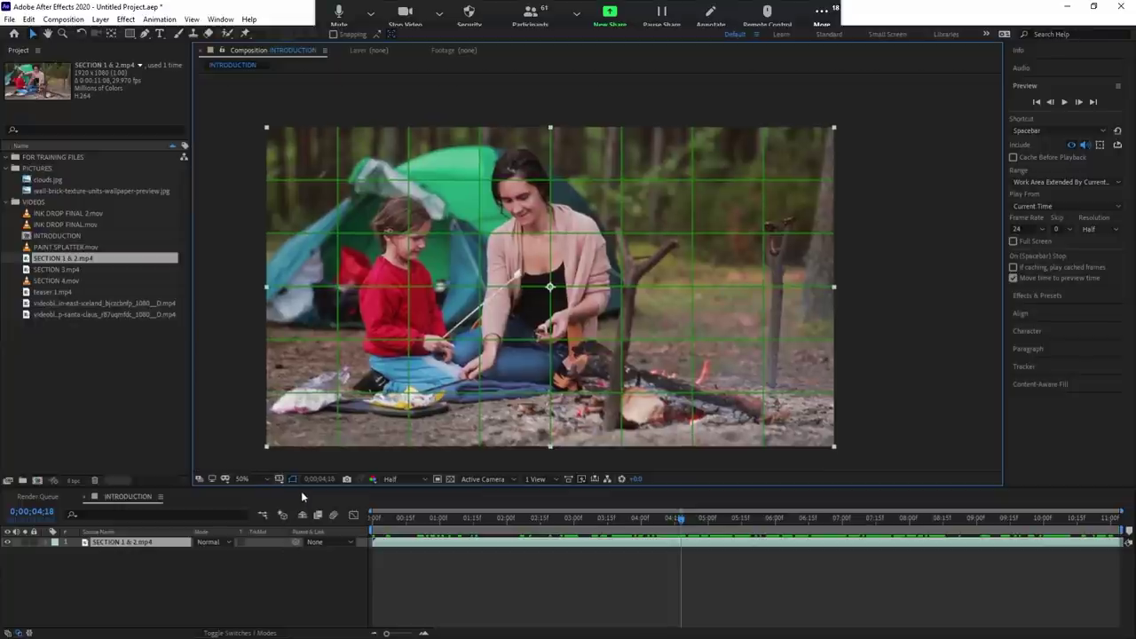
pyautogui.hotkey('alt', "'")
pyautogui.press("'")
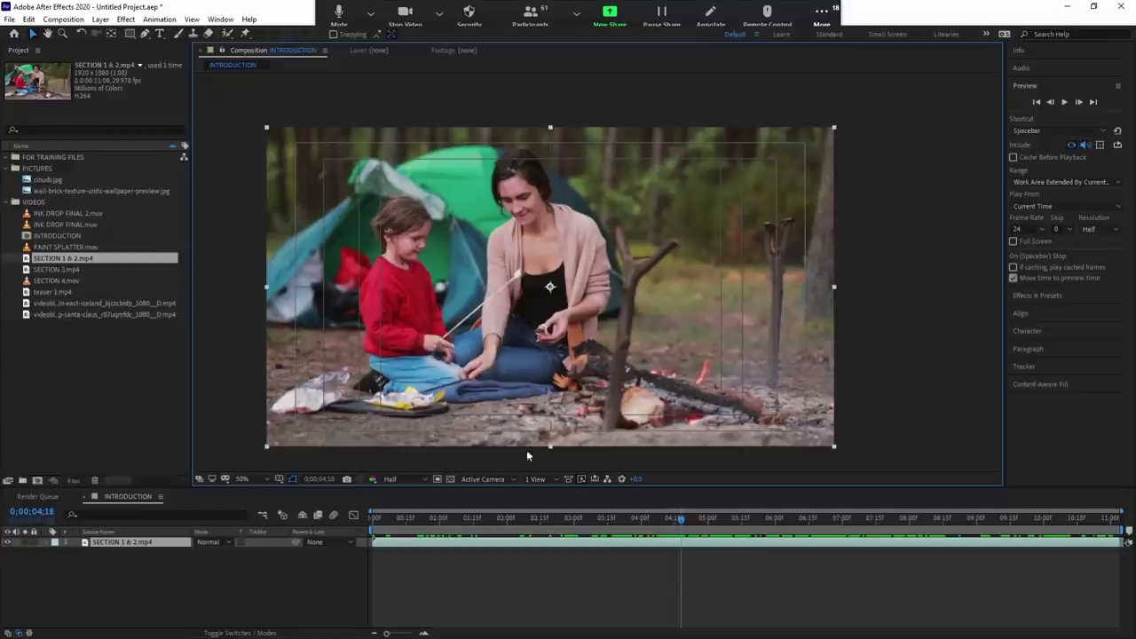
# Move the playhead to 0;00;02;19 where the flames burn and select the SECTION 1 & 2.mp4 layer.
pyautogui.click(474, 573)
pyautogui.click(487, 516)
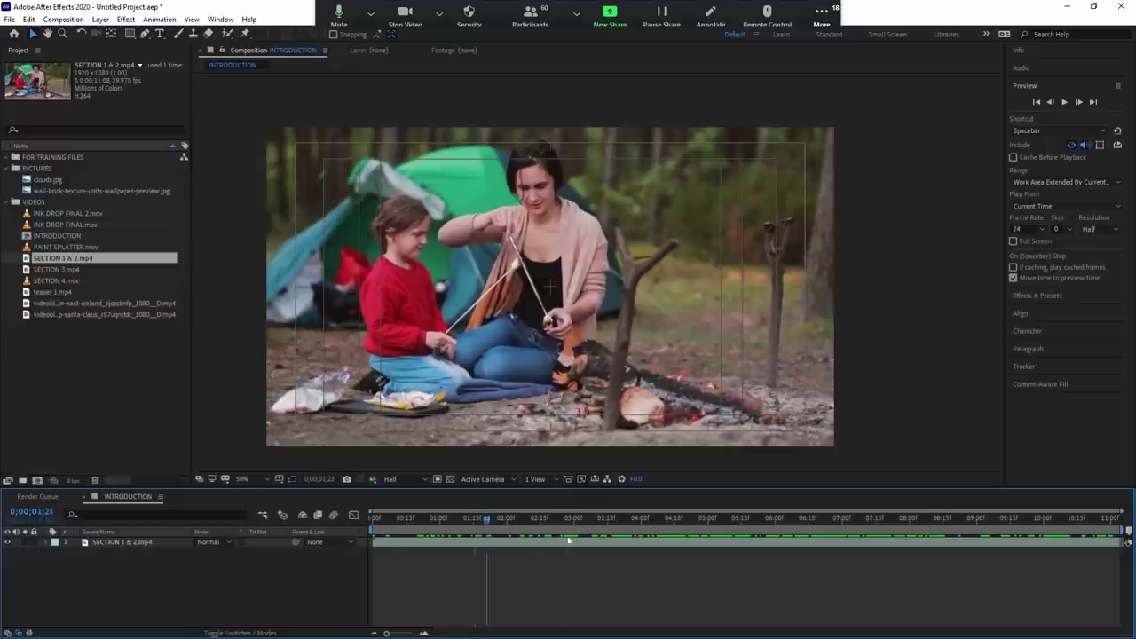
pyautogui.moveTo(486, 517); pyautogui.dragTo(549, 517)
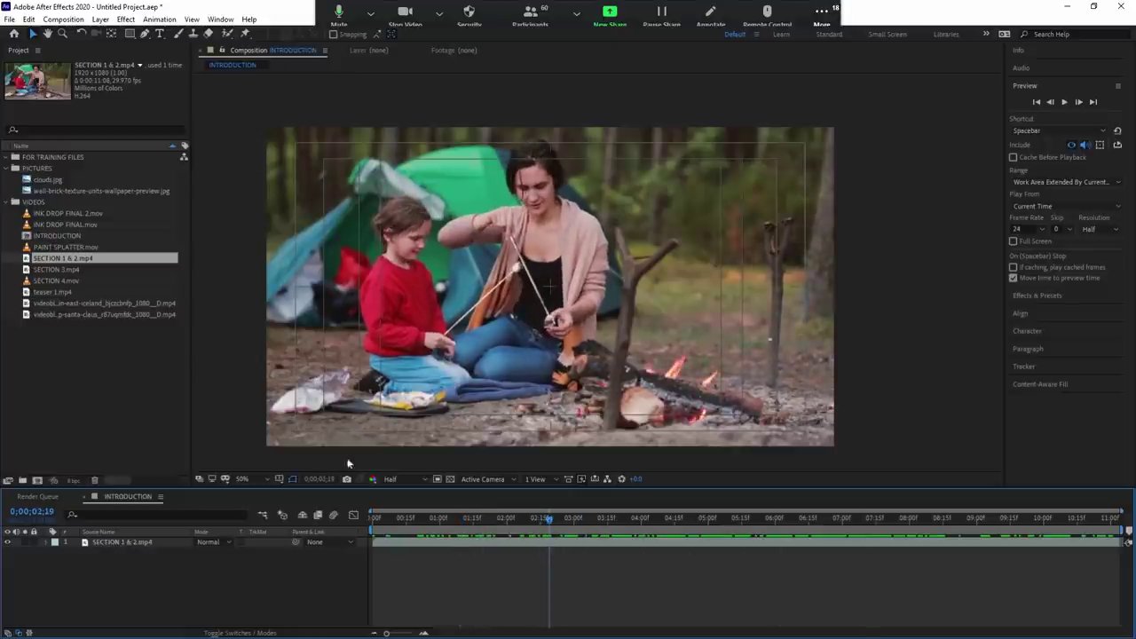
pyautogui.click(465, 543)
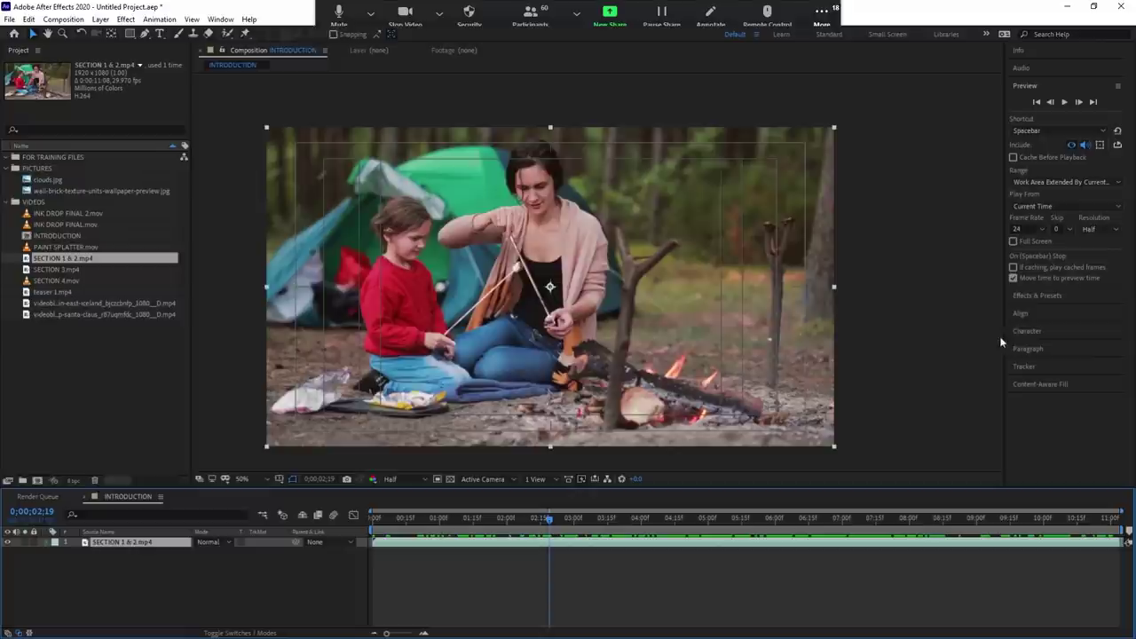
# Narrow the side panels, widen the project list, and rebalance the viewer and timeline heights.
pyautogui.moveTo(1004, 335); pyautogui.dragTo(923, 335)
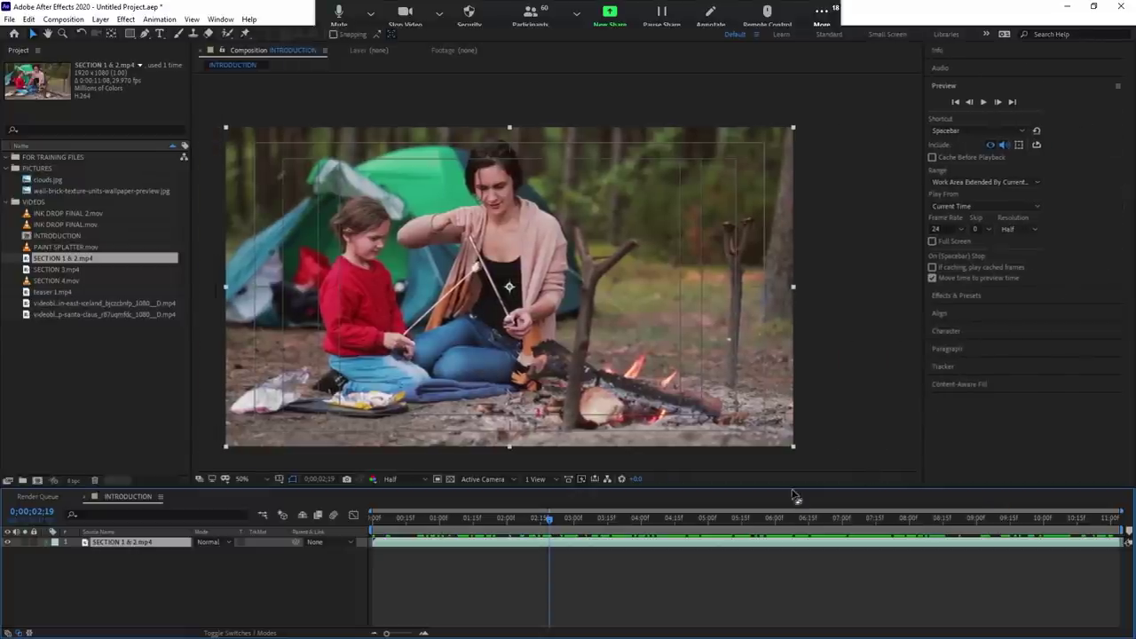
pyautogui.moveTo(793, 487); pyautogui.dragTo(798, 536)
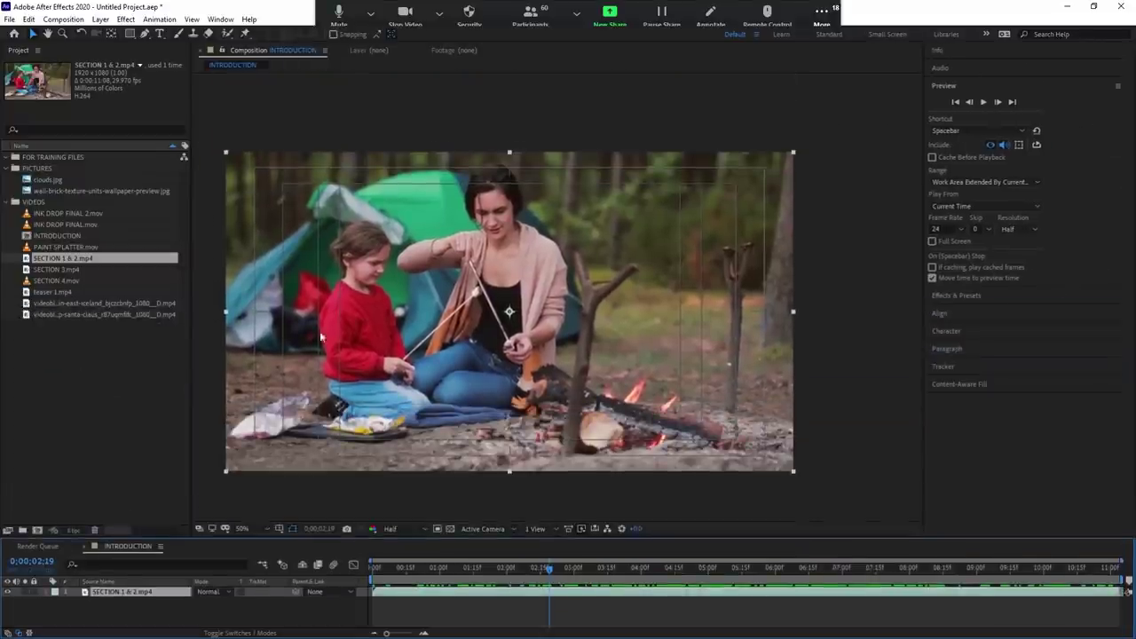
pyautogui.moveTo(190, 338); pyautogui.dragTo(257, 338)
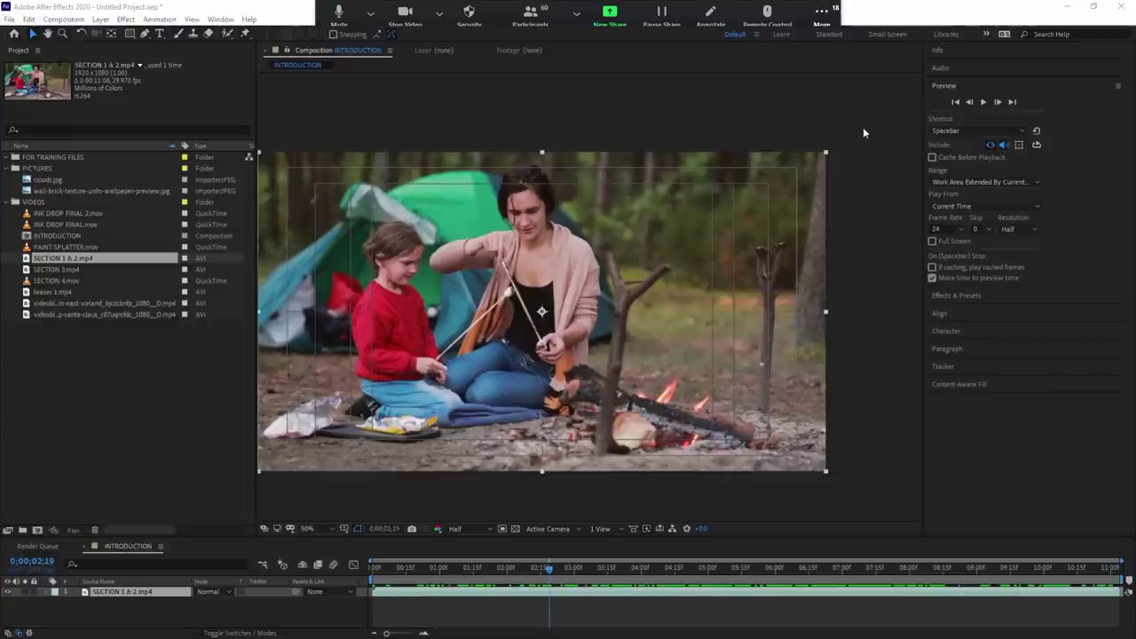
pyautogui.click(874, 253)
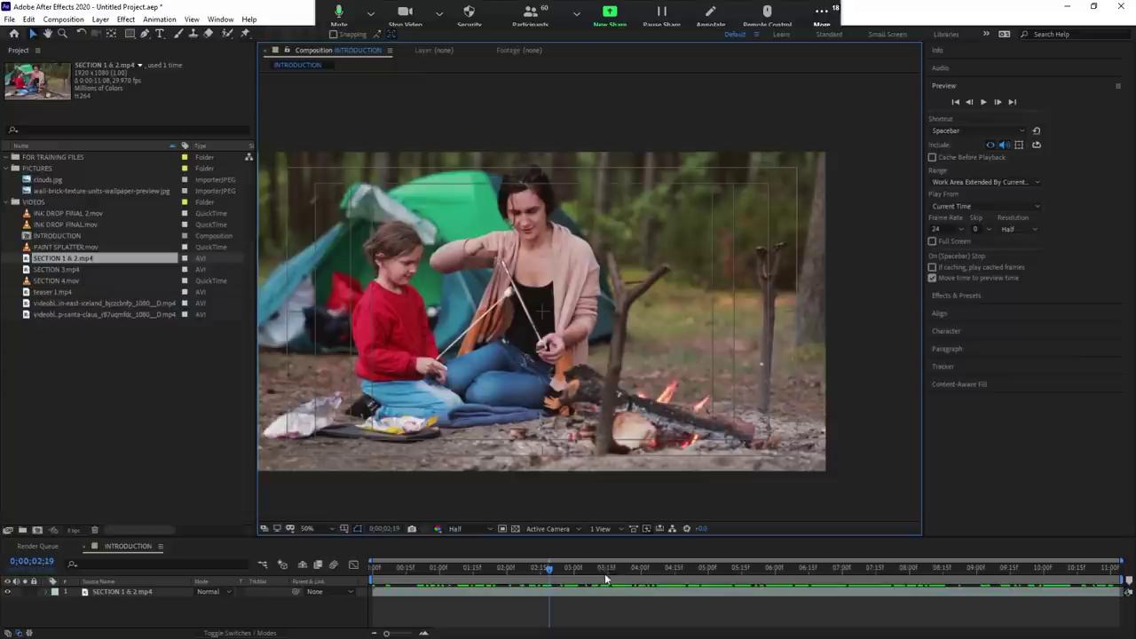
pyautogui.moveTo(639, 537); pyautogui.dragTo(674, 490)
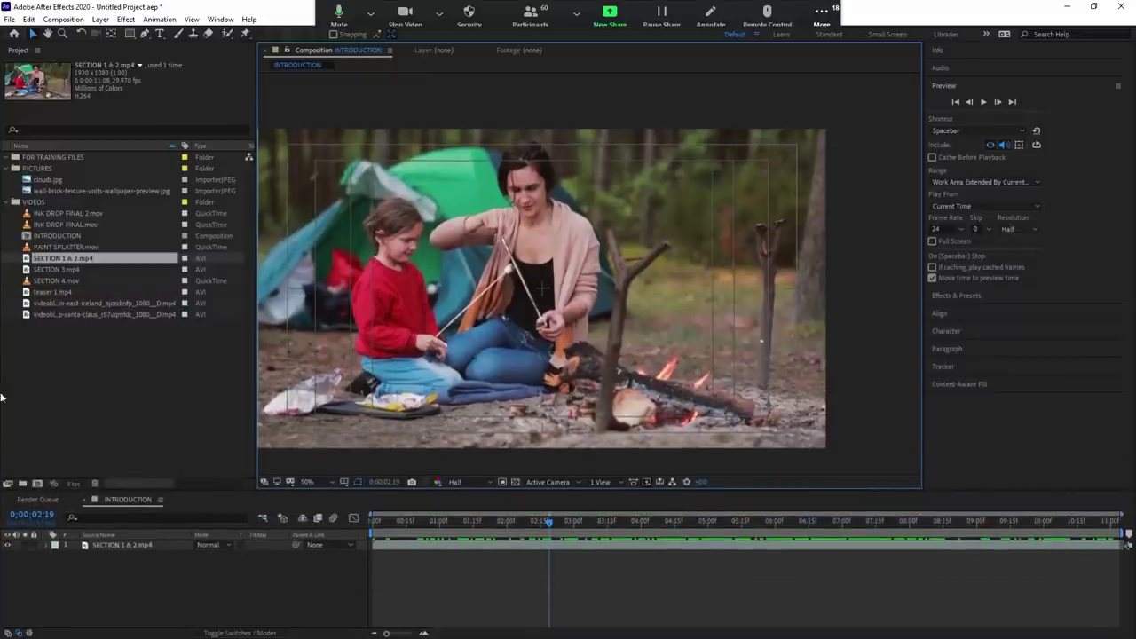
# Re-dock the INTRODUCTION timeline alongside Render Queue and the Project list.
pyautogui.click(146, 452)
pyautogui.click(130, 503)
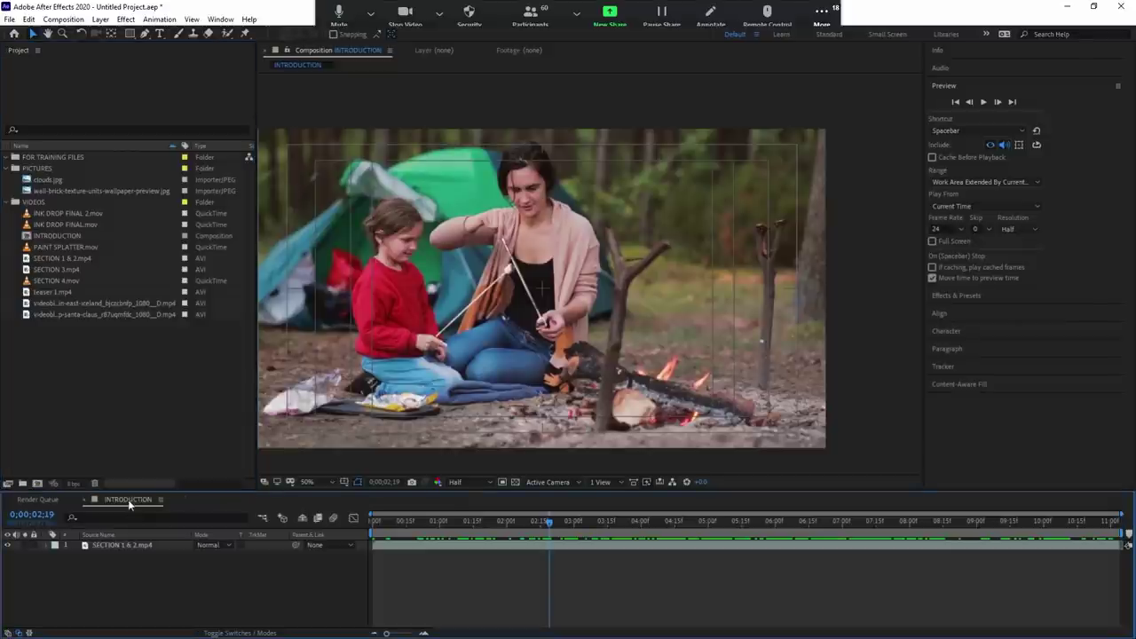
pyautogui.hotkey('ctrl', 'm')
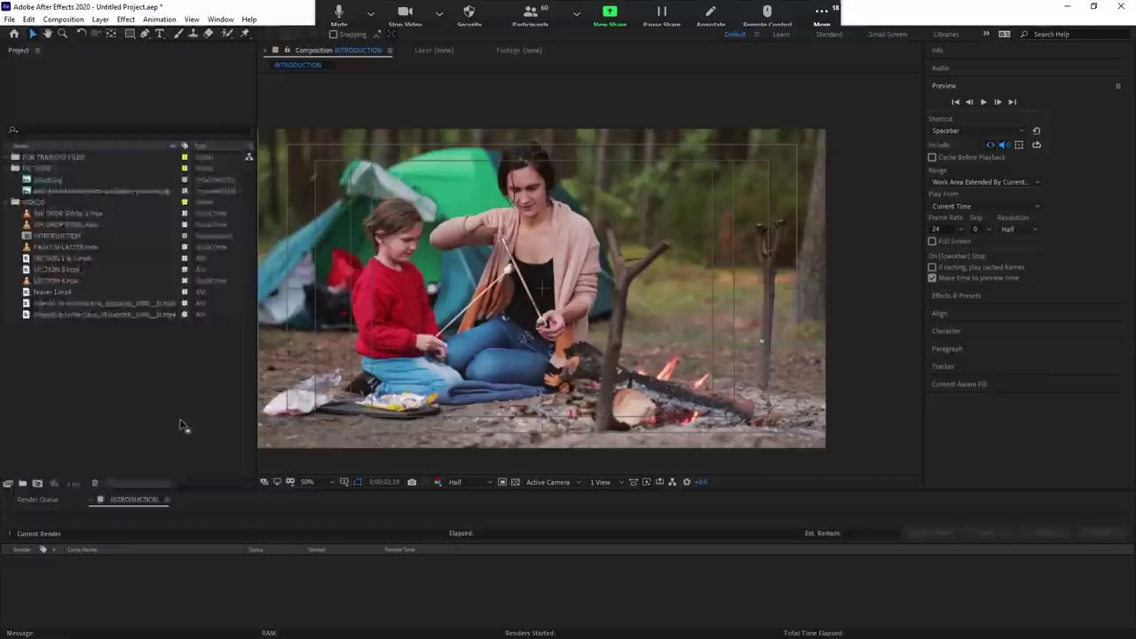
pyautogui.moveTo(180, 425); pyautogui.dragTo(180, 419)
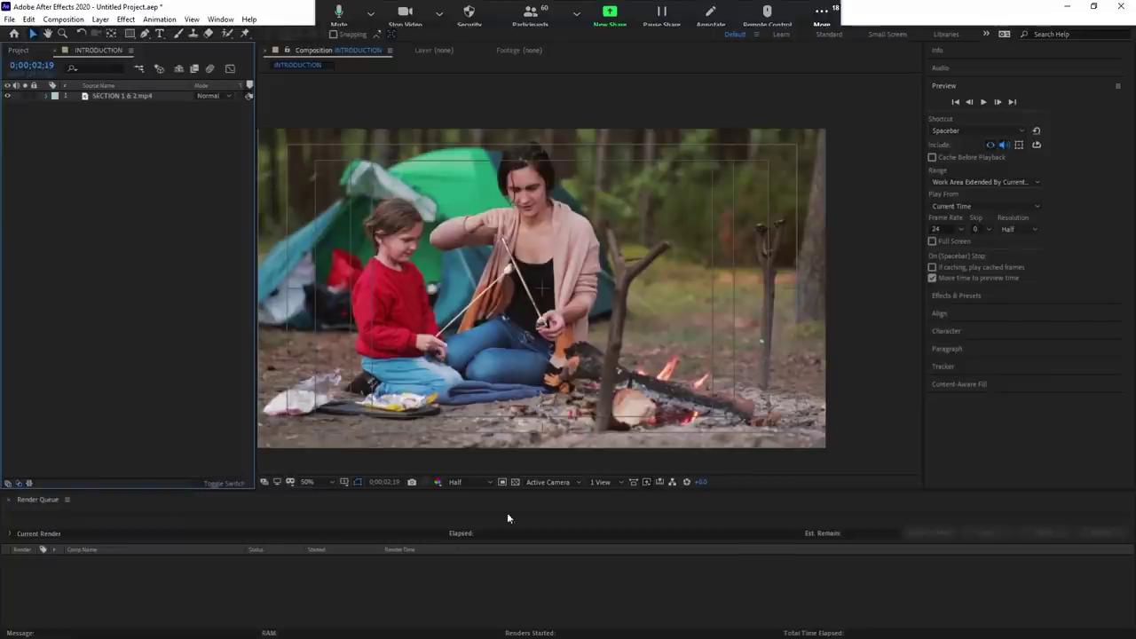
pyautogui.click(30, 53)
pyautogui.click(92, 53)
pyautogui.click(23, 53)
pyautogui.click(93, 50)
pyautogui.click(20, 50)
pyautogui.click(89, 51)
pyautogui.moveTo(239, 511); pyautogui.dragTo(241, 512)
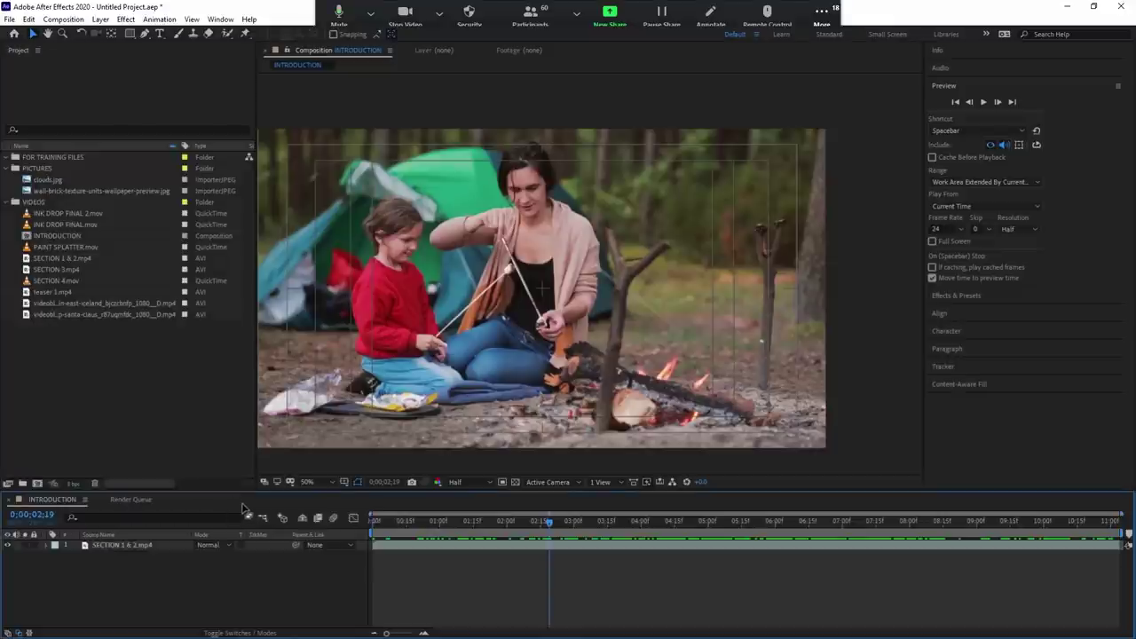
pyautogui.press('space')
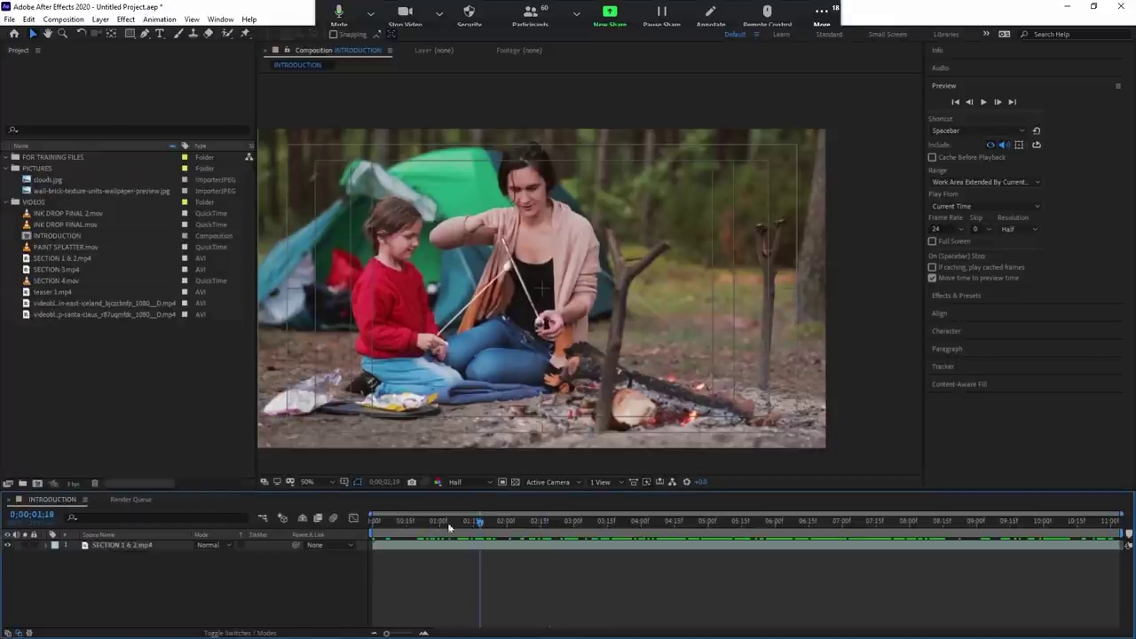
pyautogui.moveTo(754, 521)
pyautogui.mouseDown()
pyautogui.moveTo(379, 522)
pyautogui.moveTo(912, 522)
pyautogui.mouseUp()
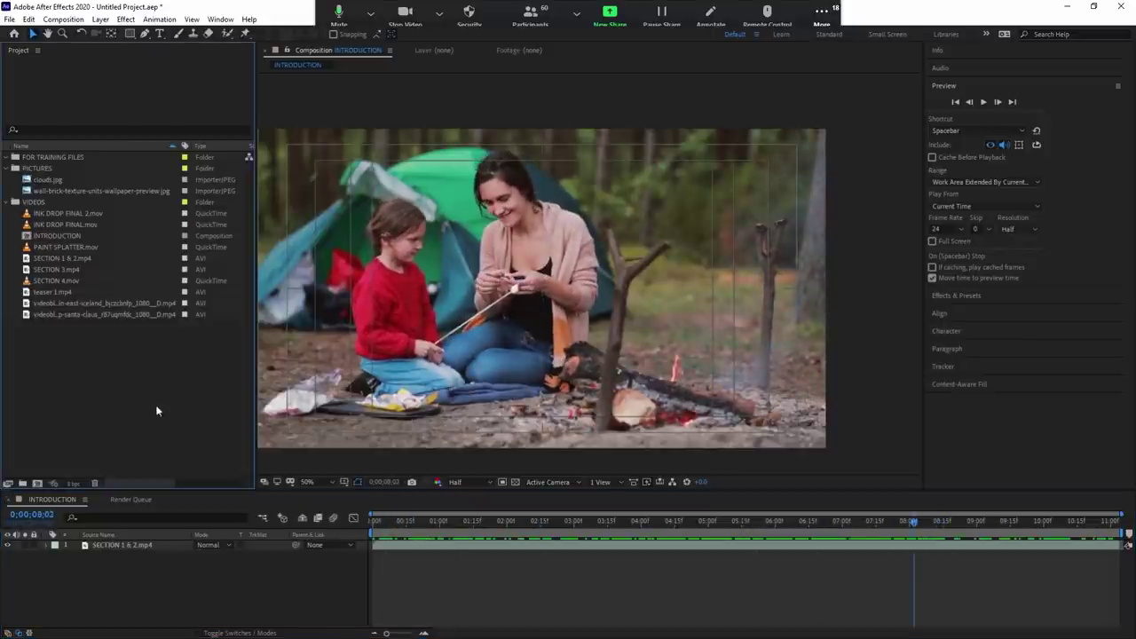
pyautogui.click(173, 359)
# Select the SECTION 1 & 2.mp4 layer and apply Gaussian Blur to it.
pyautogui.click(480, 547)
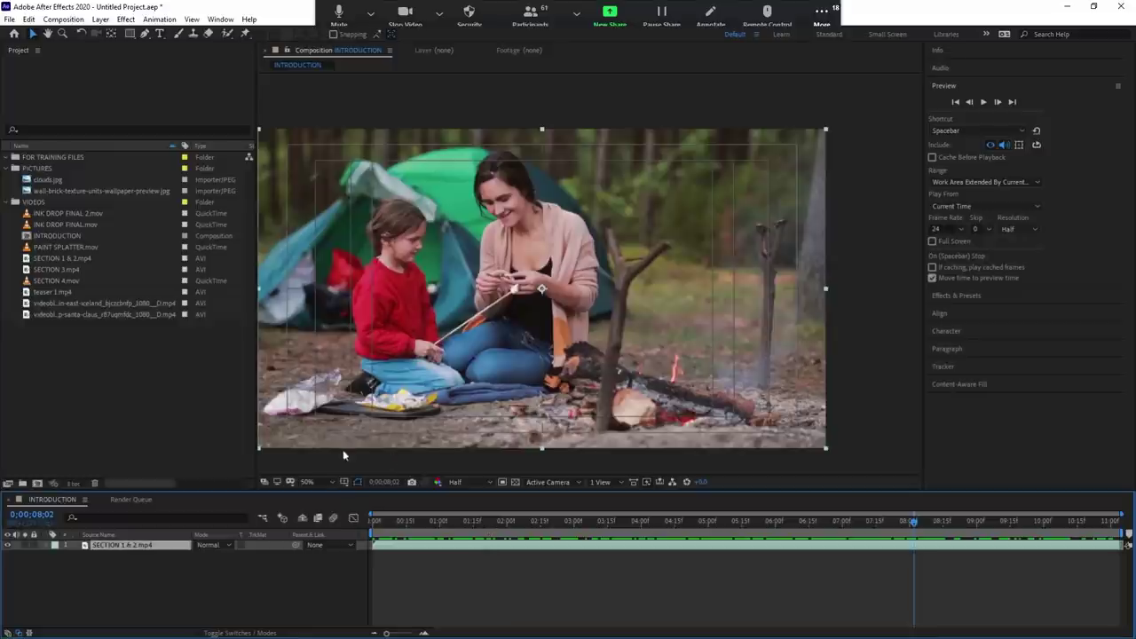
pyautogui.click(454, 554)
pyautogui.click(453, 549)
pyautogui.click(472, 579)
pyautogui.click(459, 548)
pyautogui.hotkey('ctrl', 'alt', 'shift', 'e')
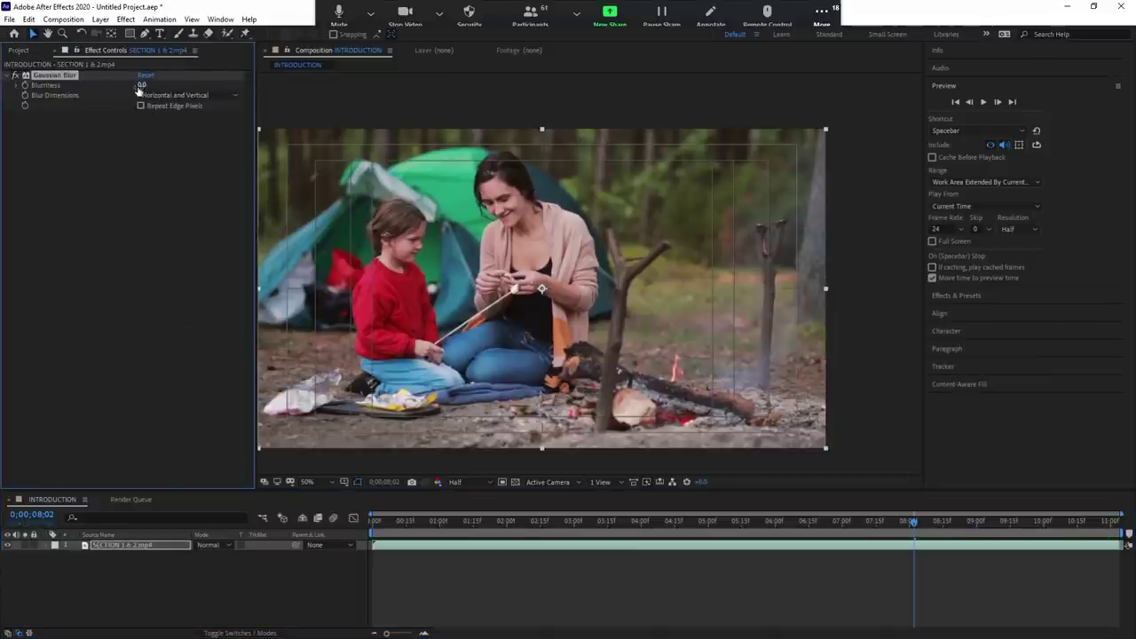
# Set Gaussian Blur's Blurriness to 34.4 and enable Repeat Edge Pixels.
pyautogui.moveTo(141, 85); pyautogui.dragTo(211, 85)
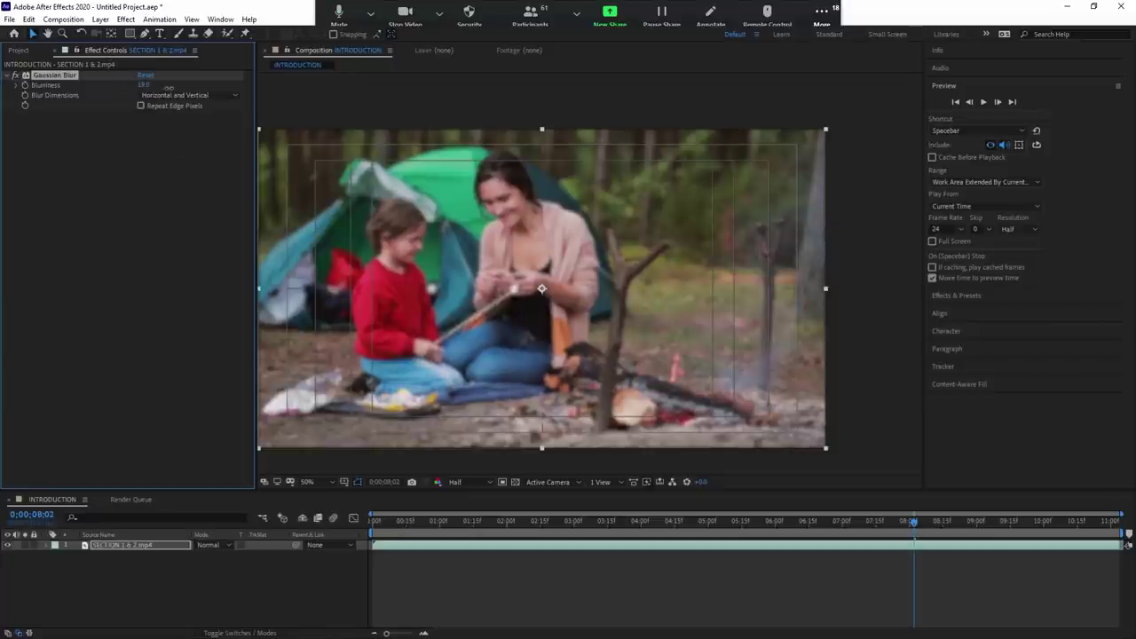
pyautogui.press('F3')
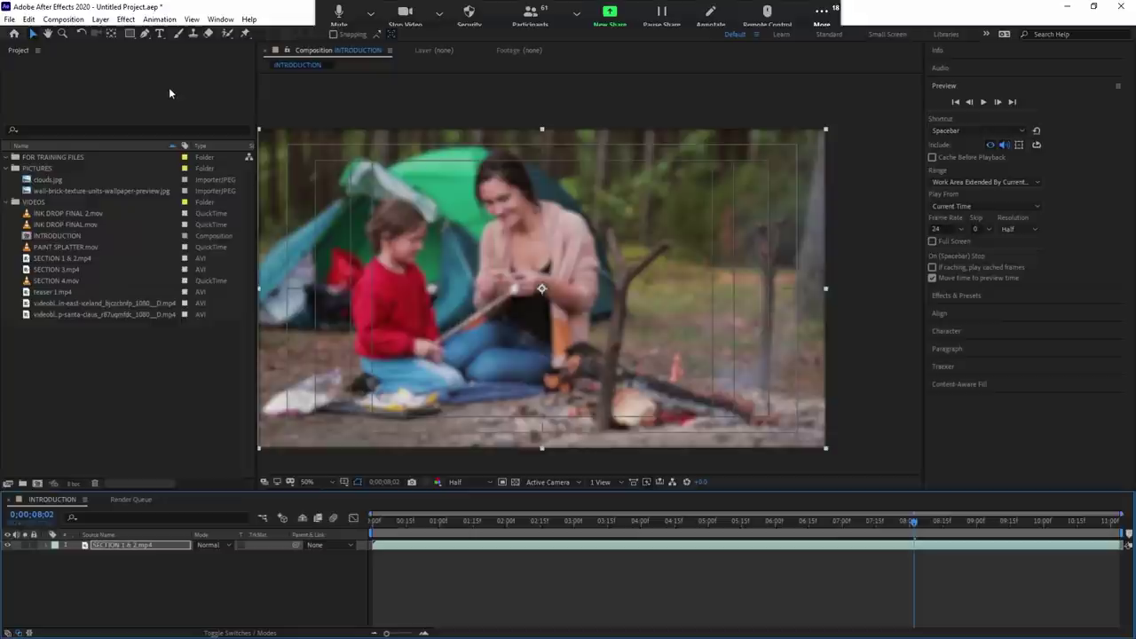
pyautogui.press('F3')
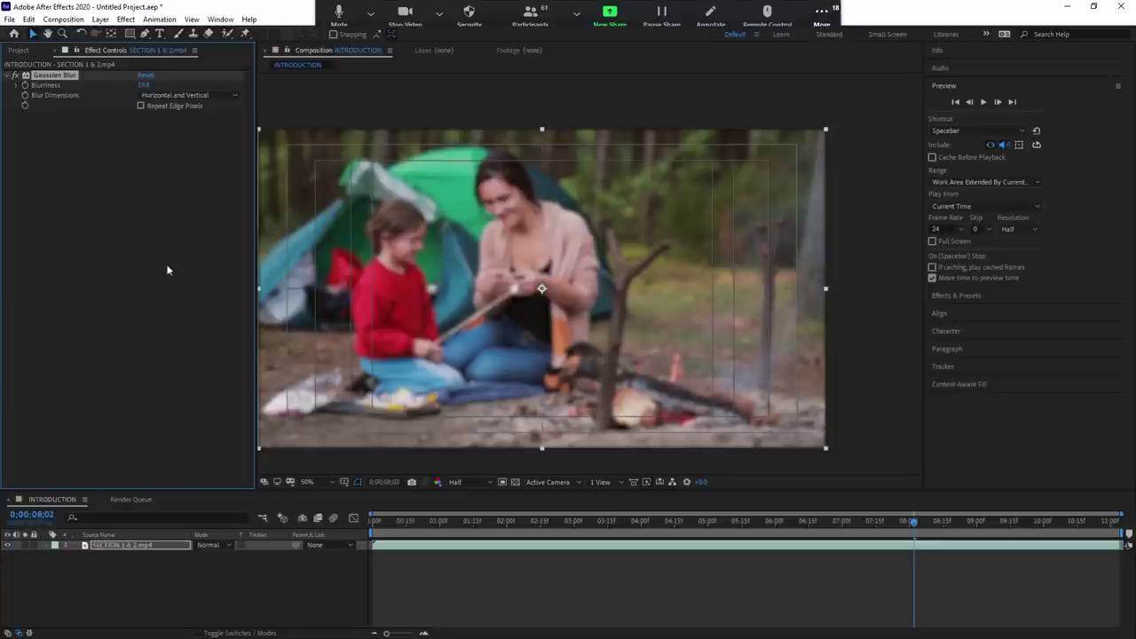
pyautogui.press('F3')
pyautogui.press('F3')
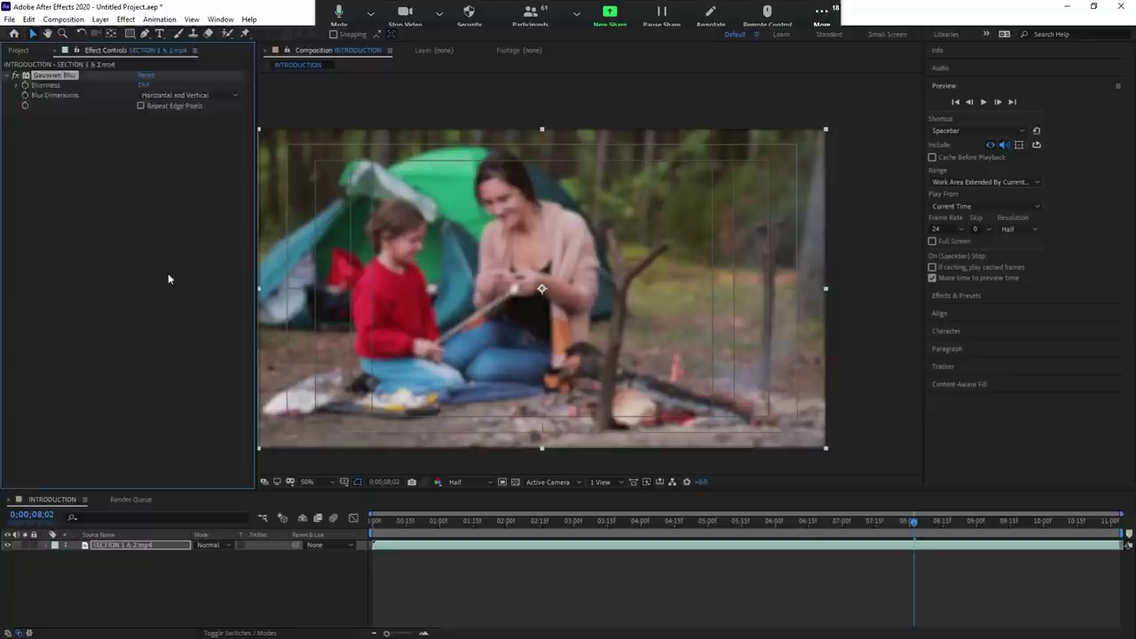
pyautogui.press('F3')
pyautogui.press('F3')
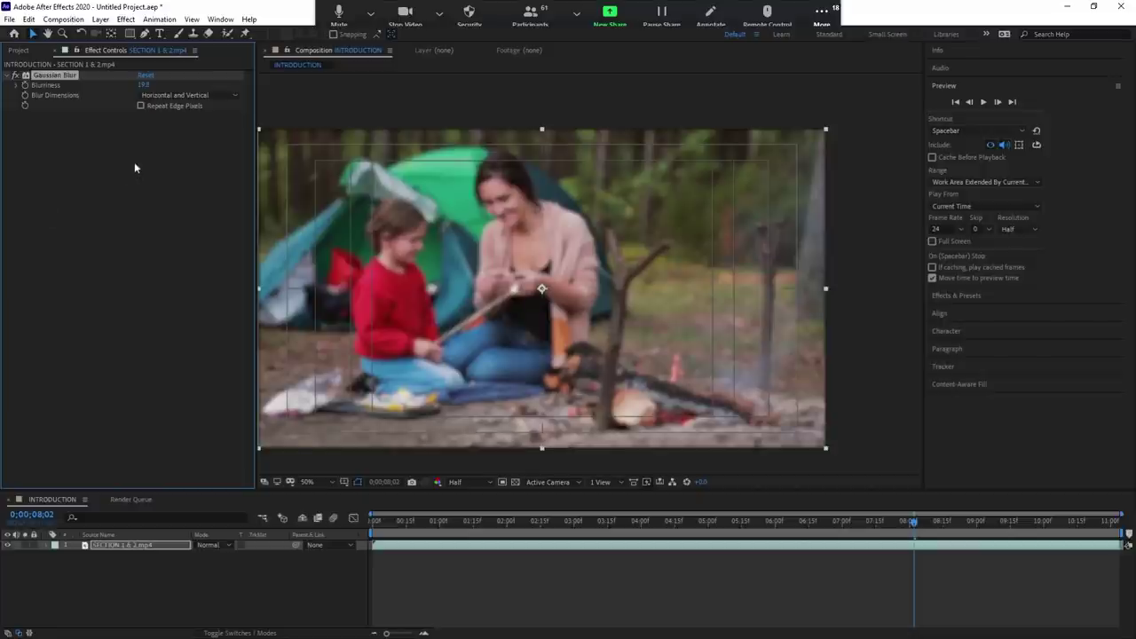
pyautogui.moveTo(142, 85); pyautogui.dragTo(182, 93)
pyautogui.moveTo(144, 84); pyautogui.dragTo(192, 81)
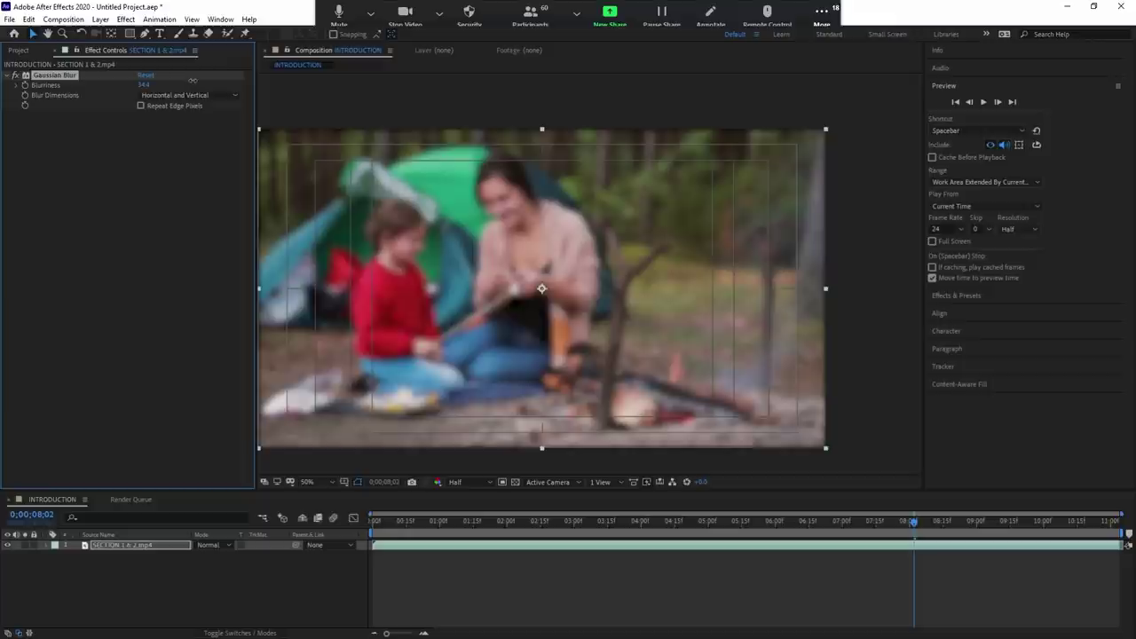
pyautogui.click(141, 106)
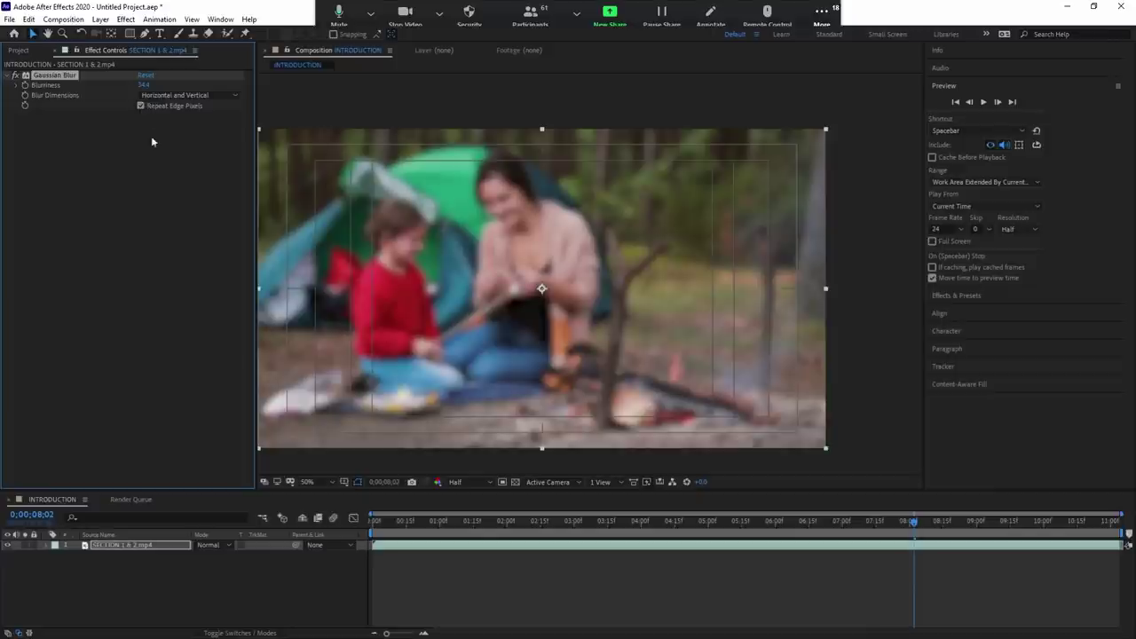
pyautogui.click(158, 163)
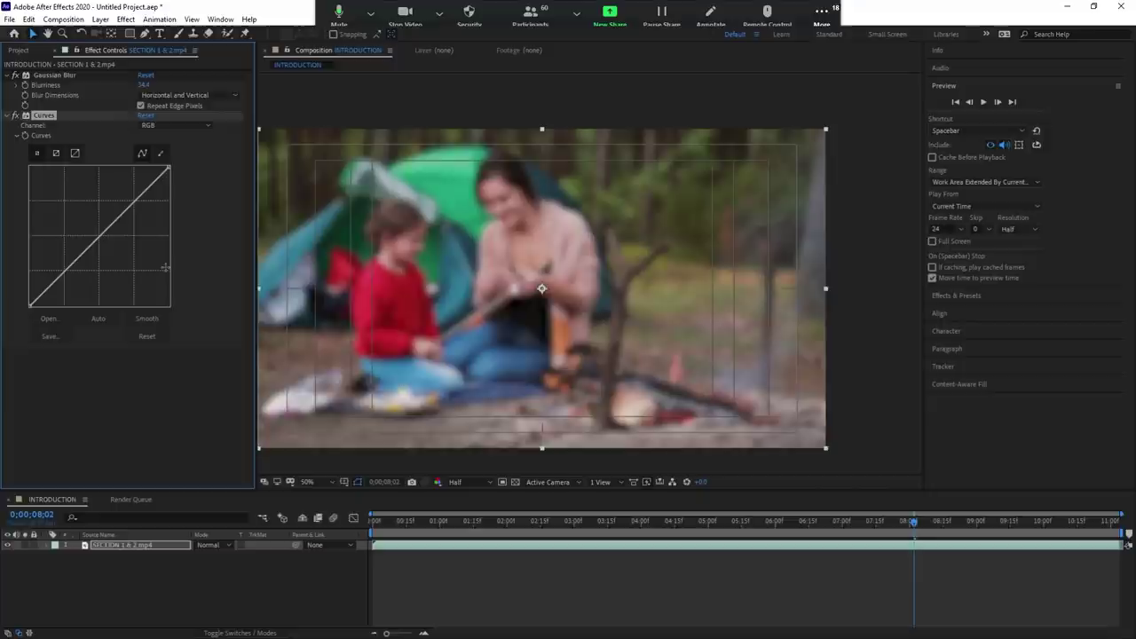
# Bend the Curves RGB curve into an S-shape, raising highlights and lowering shadows.
pyautogui.moveTo(115, 218); pyautogui.dragTo(111, 210)
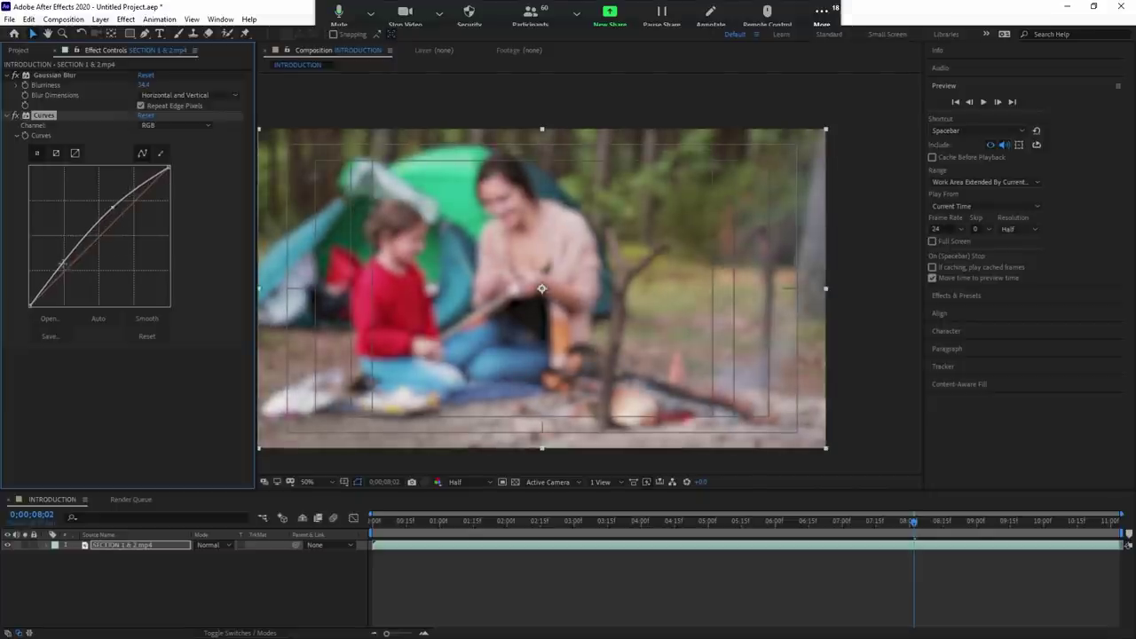
pyautogui.moveTo(63, 265); pyautogui.dragTo(69, 281)
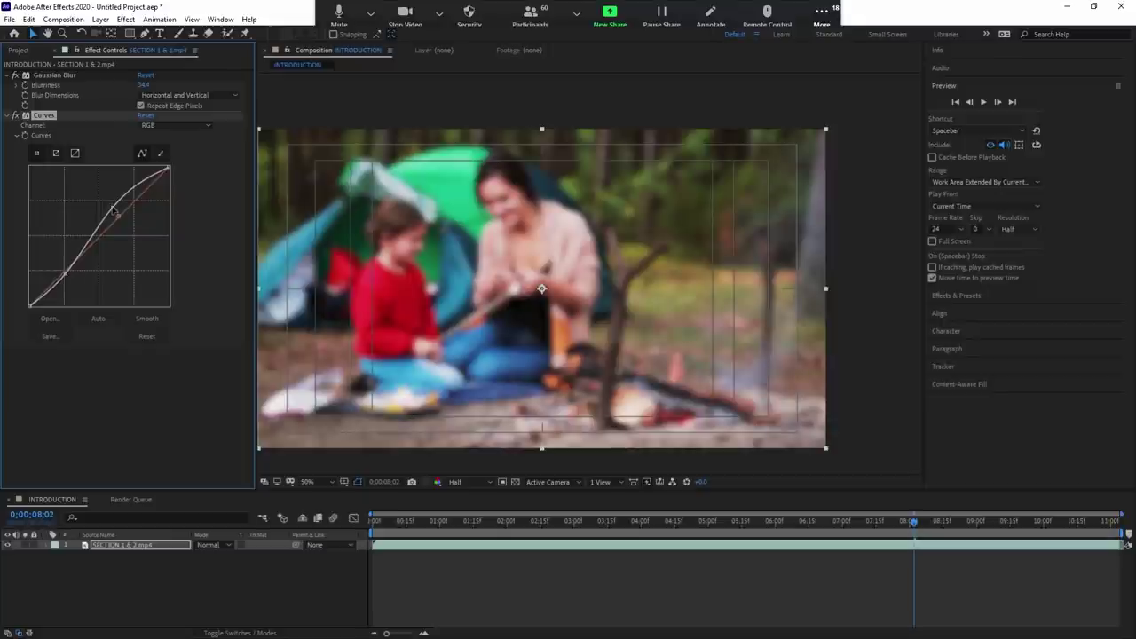
pyautogui.moveTo(113, 208); pyautogui.dragTo(116, 213)
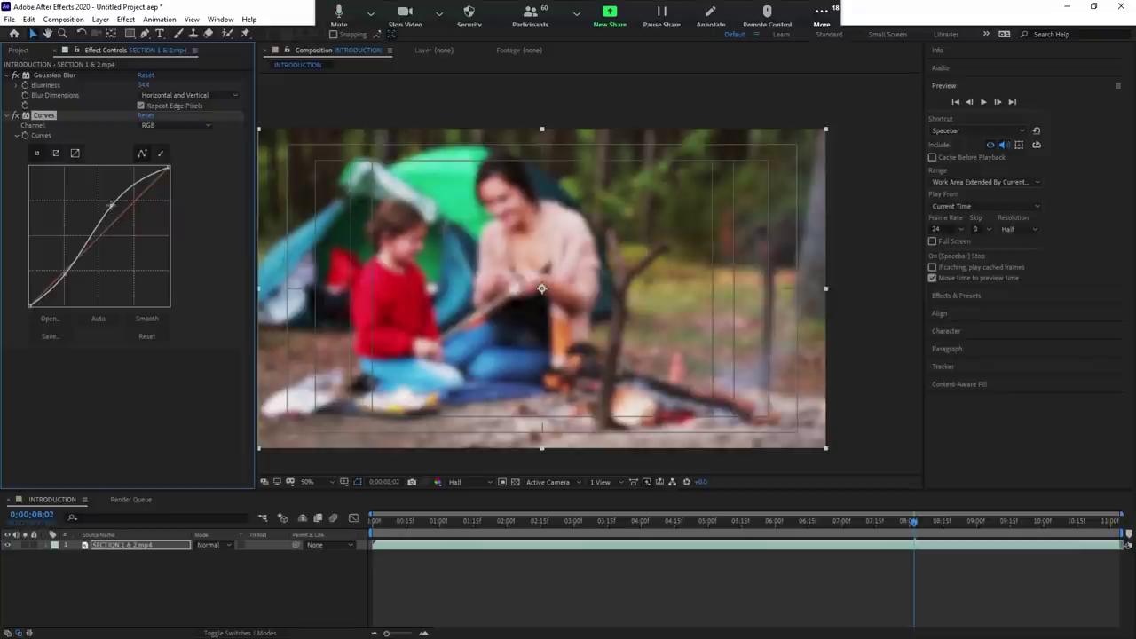
pyautogui.click(102, 359)
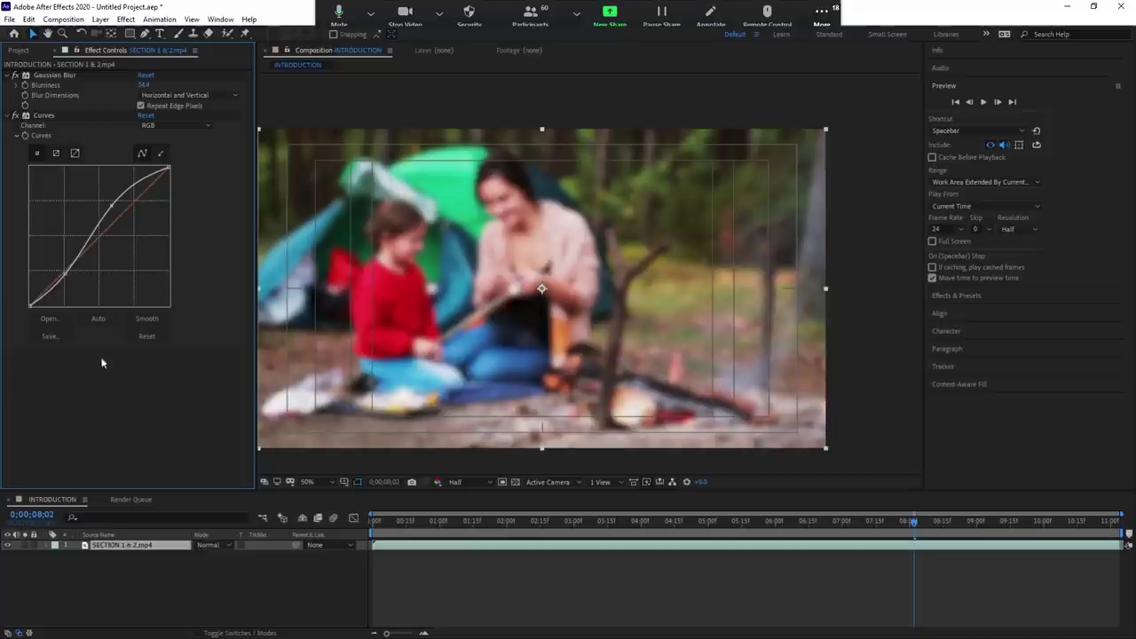
pyautogui.click(59, 78)
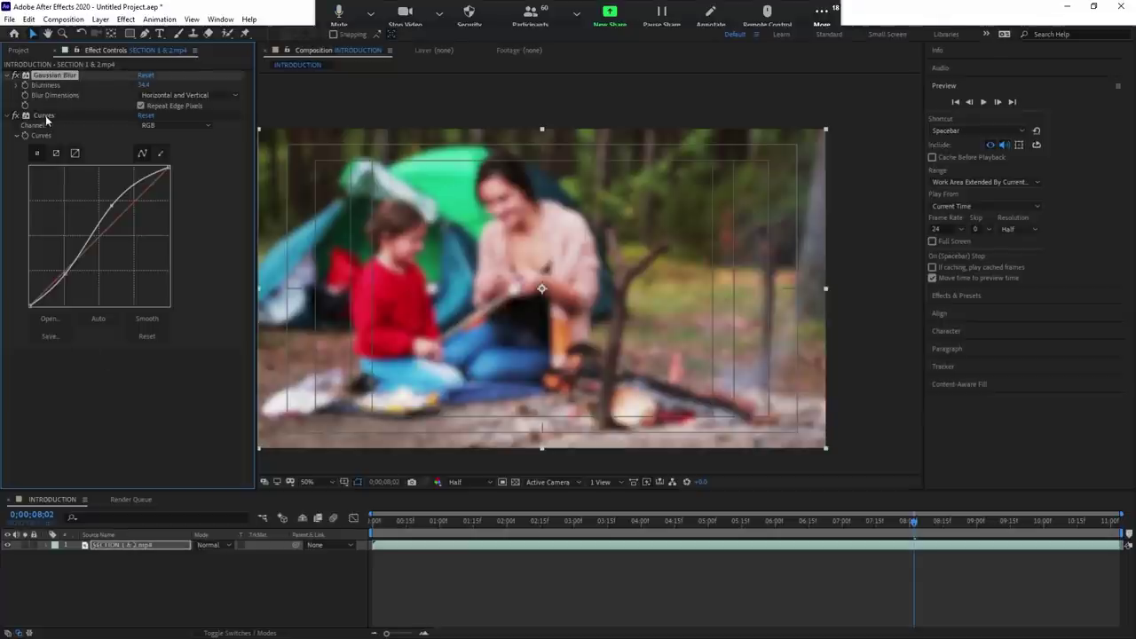
pyautogui.click(47, 117)
pyautogui.click(55, 76)
# Drag Gaussian Blur below Curves in Effect Controls, then deselect the clip layer.
pyautogui.moveTo(56, 80); pyautogui.dragTo(78, 373)
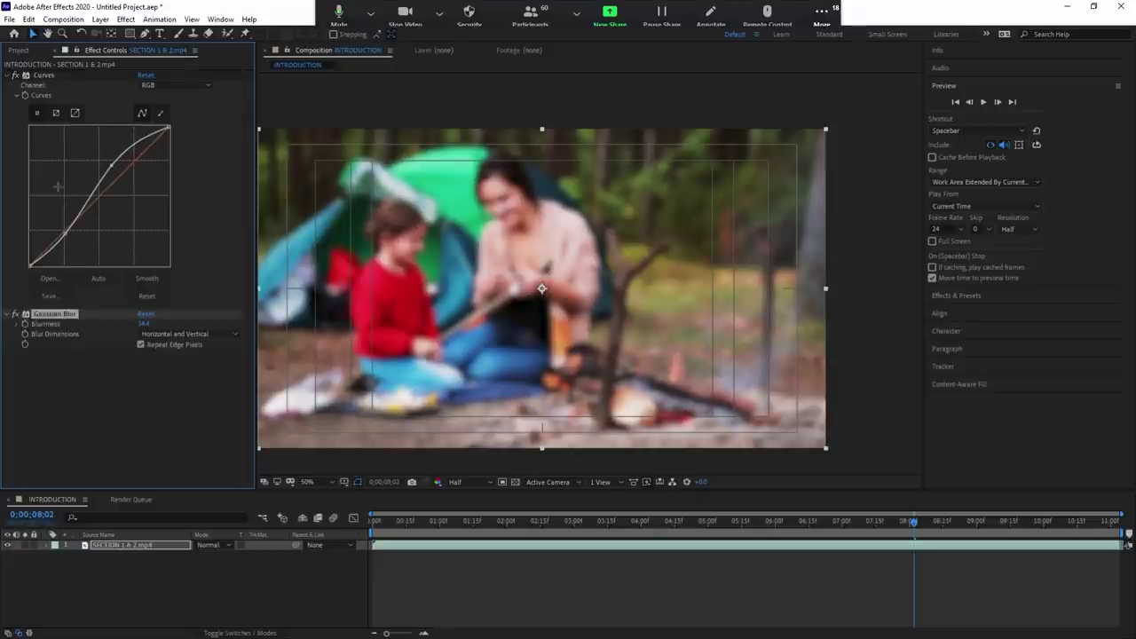
pyautogui.moveTo(42, 76); pyautogui.dragTo(89, 399)
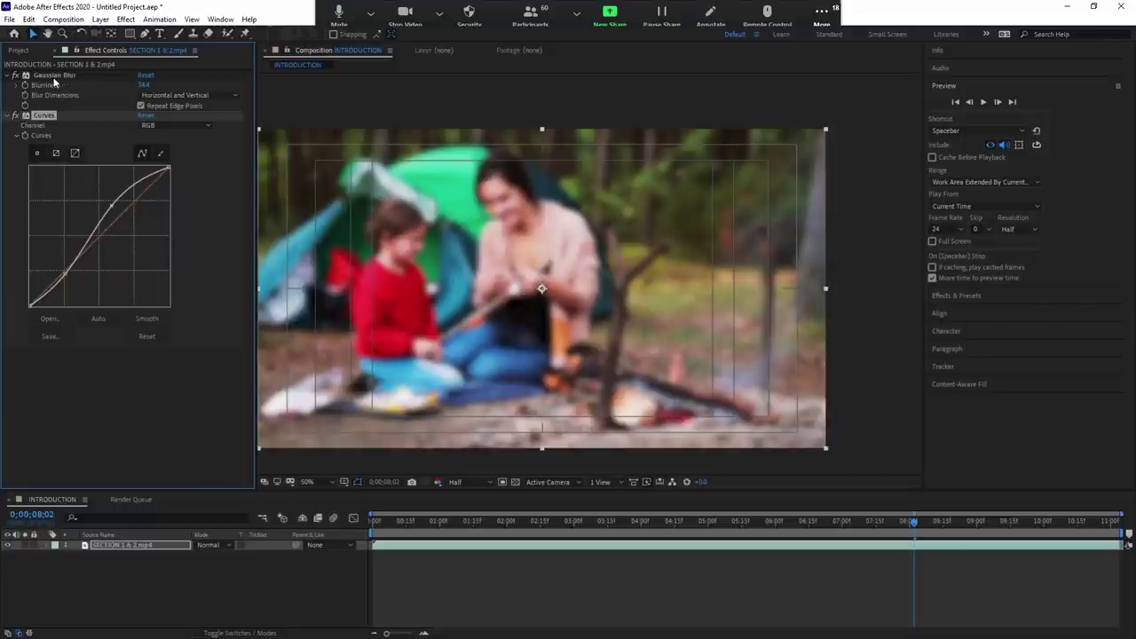
pyautogui.moveTo(54, 80); pyautogui.dragTo(73, 350)
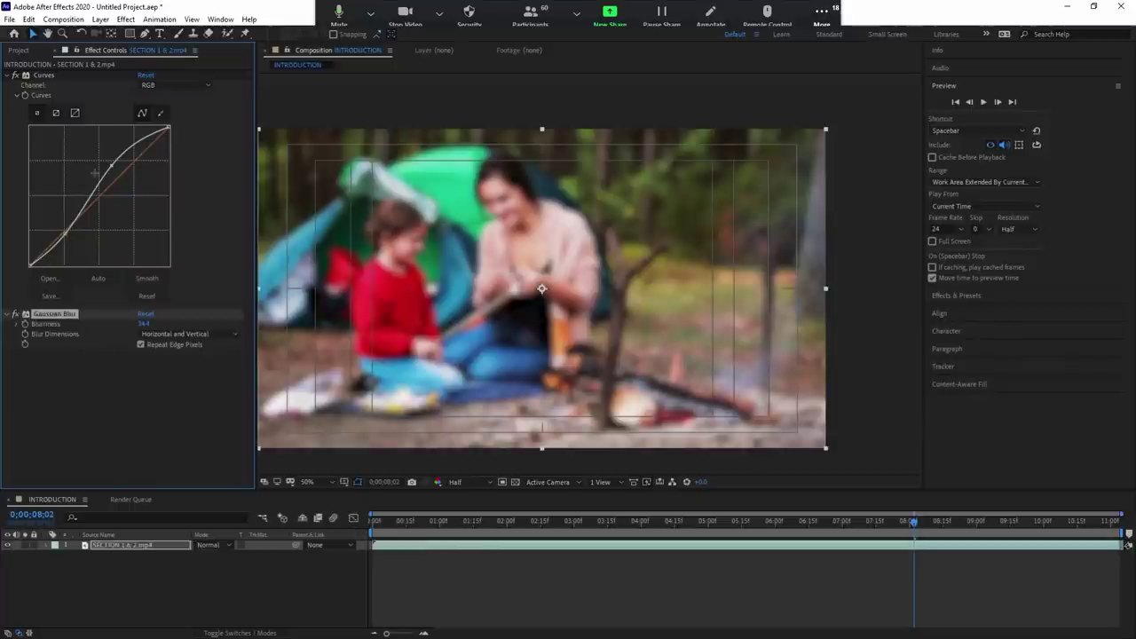
pyautogui.moveTo(48, 79); pyautogui.dragTo(72, 354)
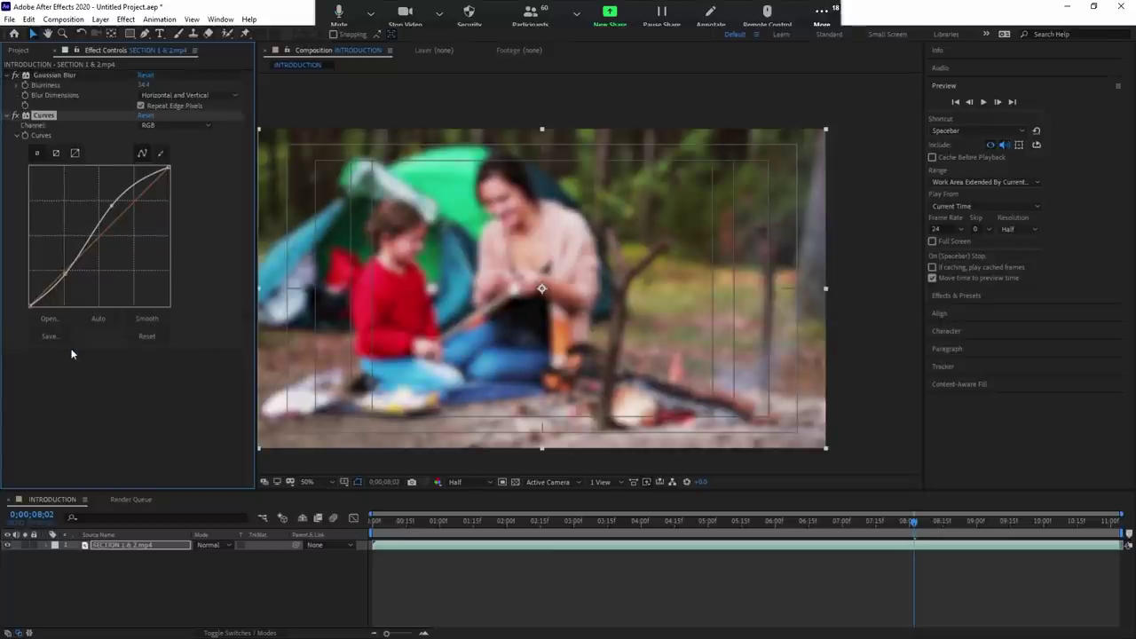
pyautogui.moveTo(55, 75); pyautogui.dragTo(89, 307)
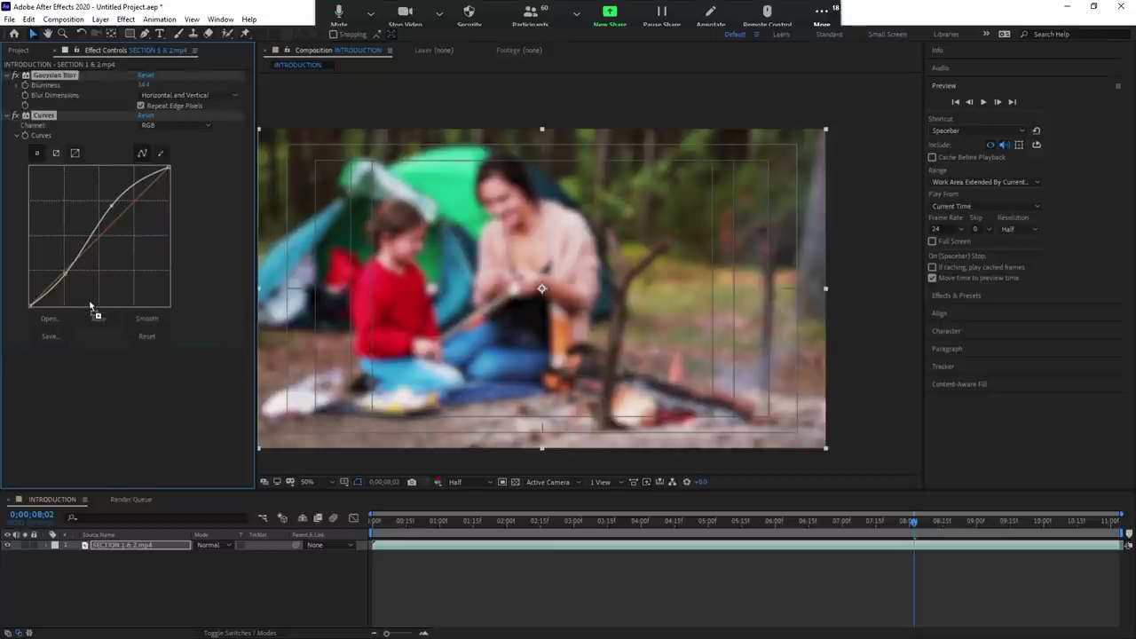
pyautogui.click(62, 315)
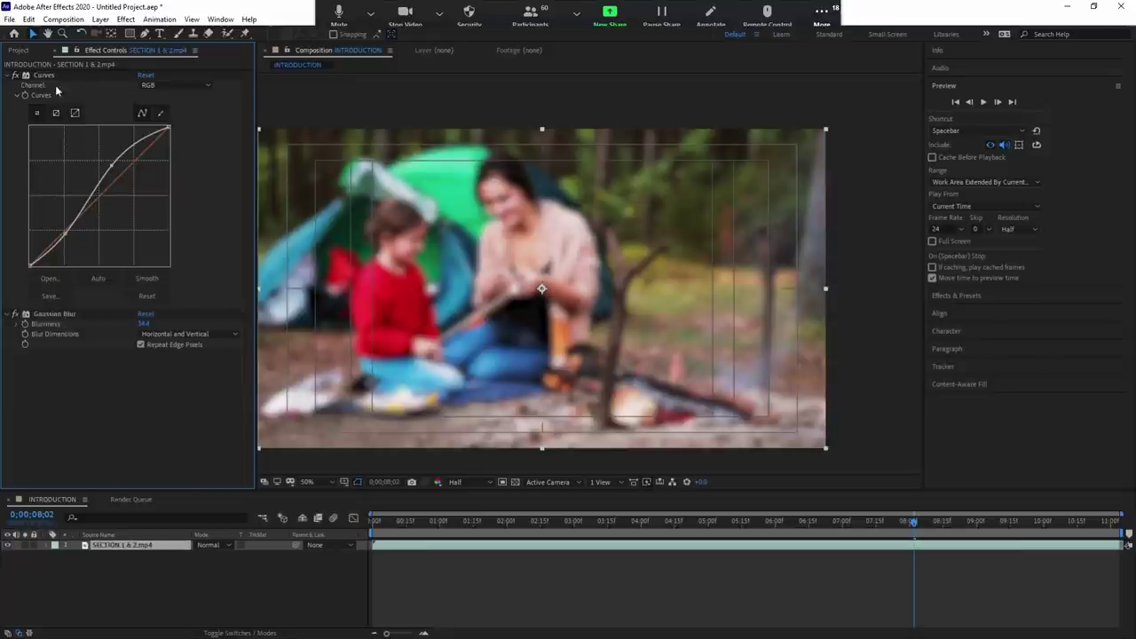
pyautogui.click(55, 78)
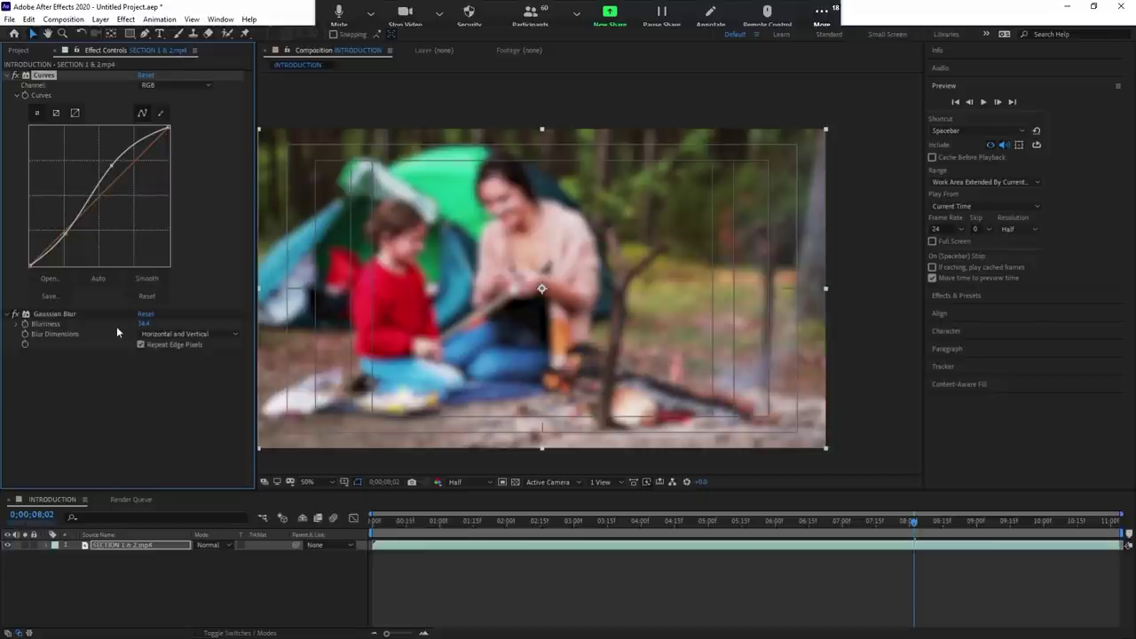
pyautogui.click(107, 368)
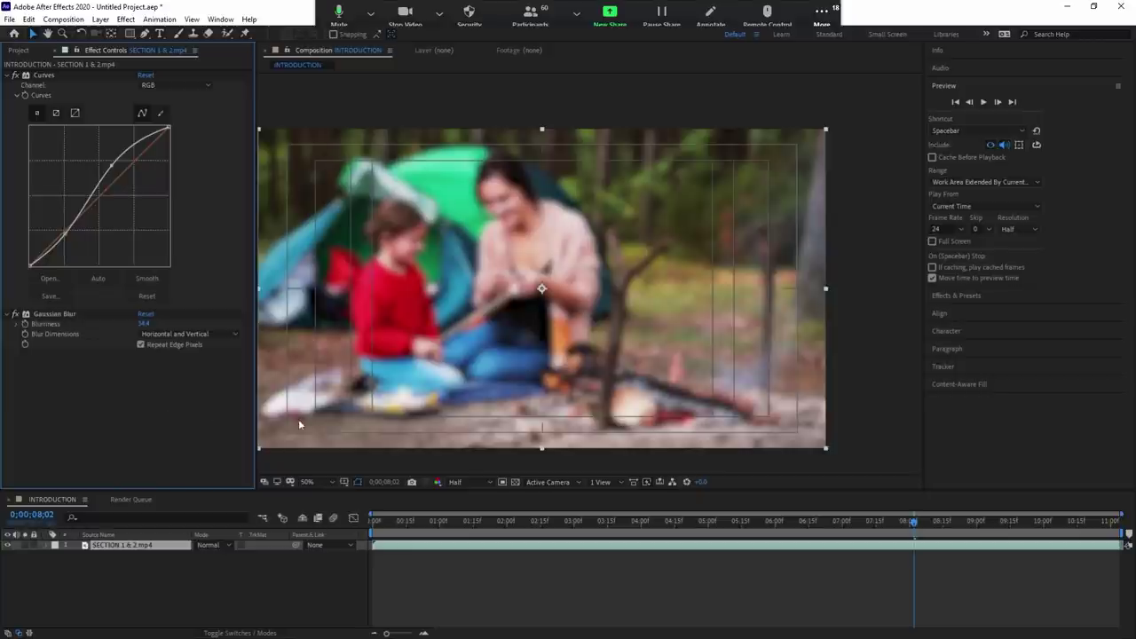
pyautogui.click(503, 592)
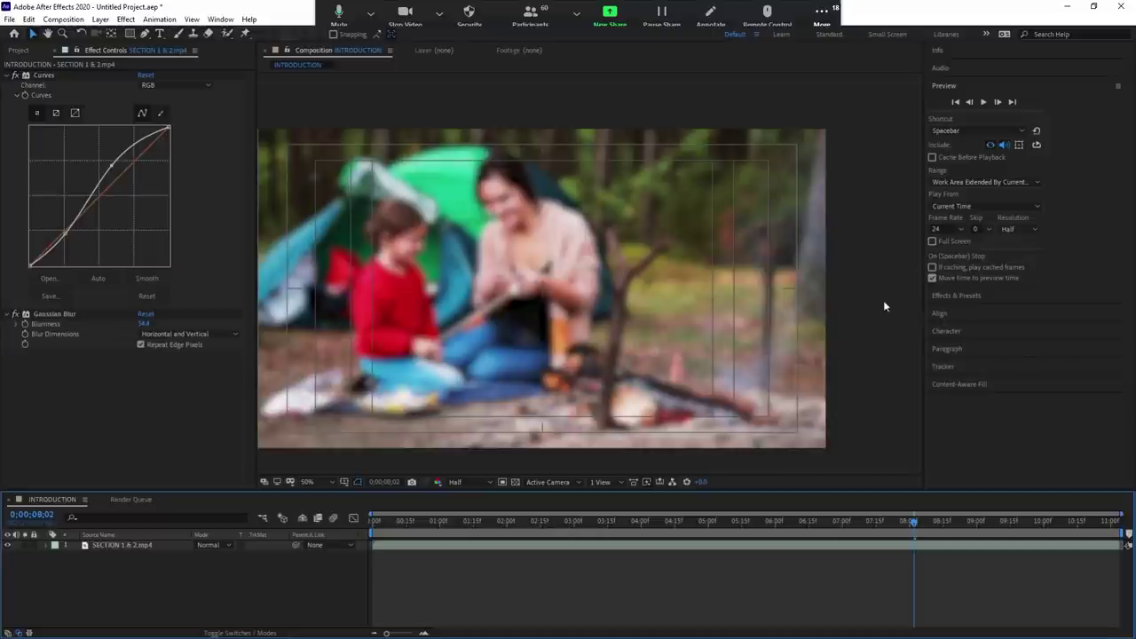
# Search Effects & Presets for 'glo' and drop Stylize > Glow onto the campfire clip.
pyautogui.click(987, 297)
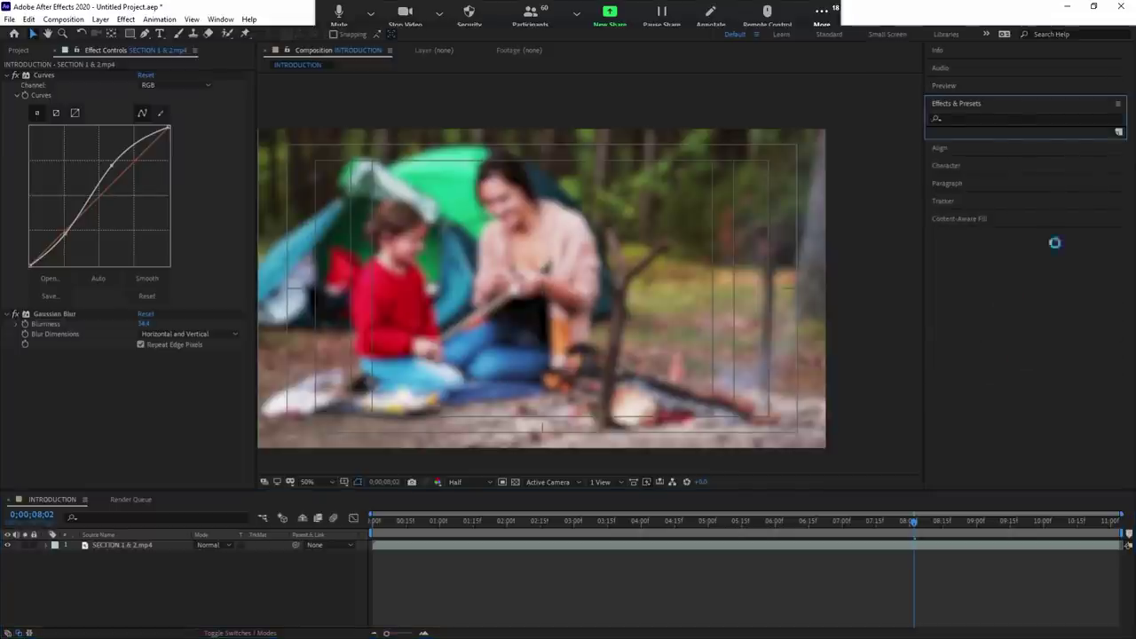
pyautogui.click(1000, 118)
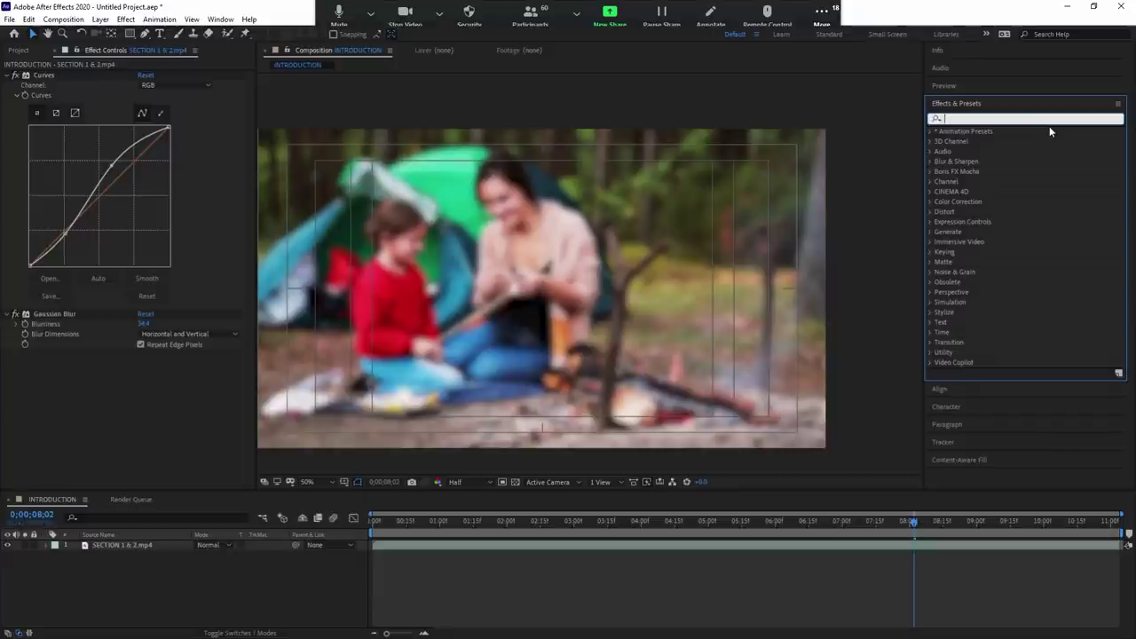
pyautogui.write('glo')
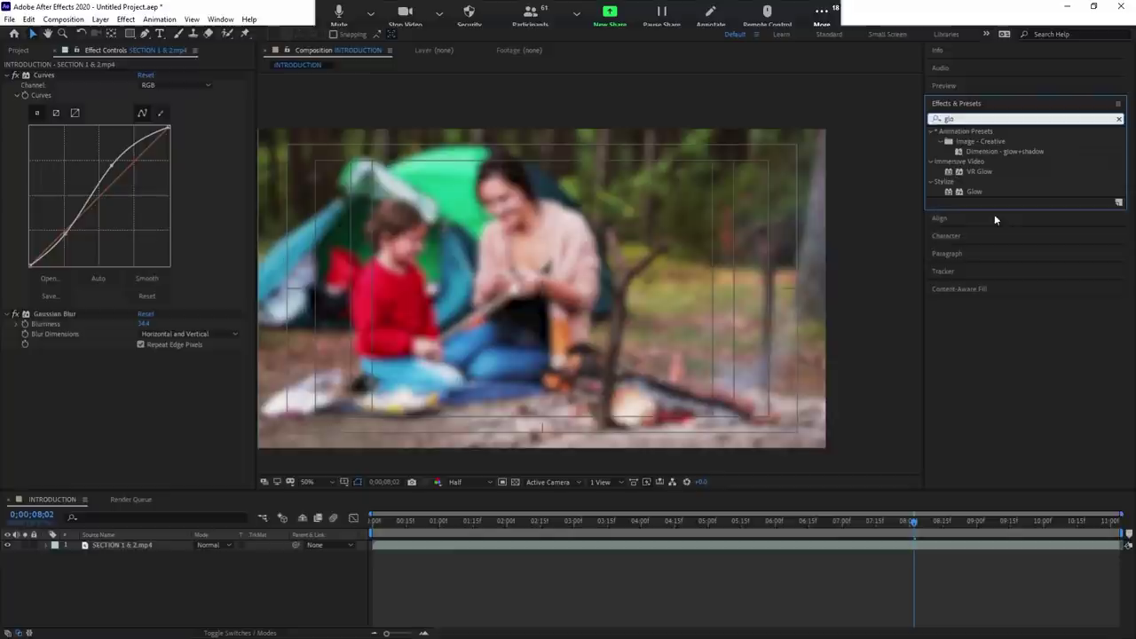
pyautogui.click(977, 192)
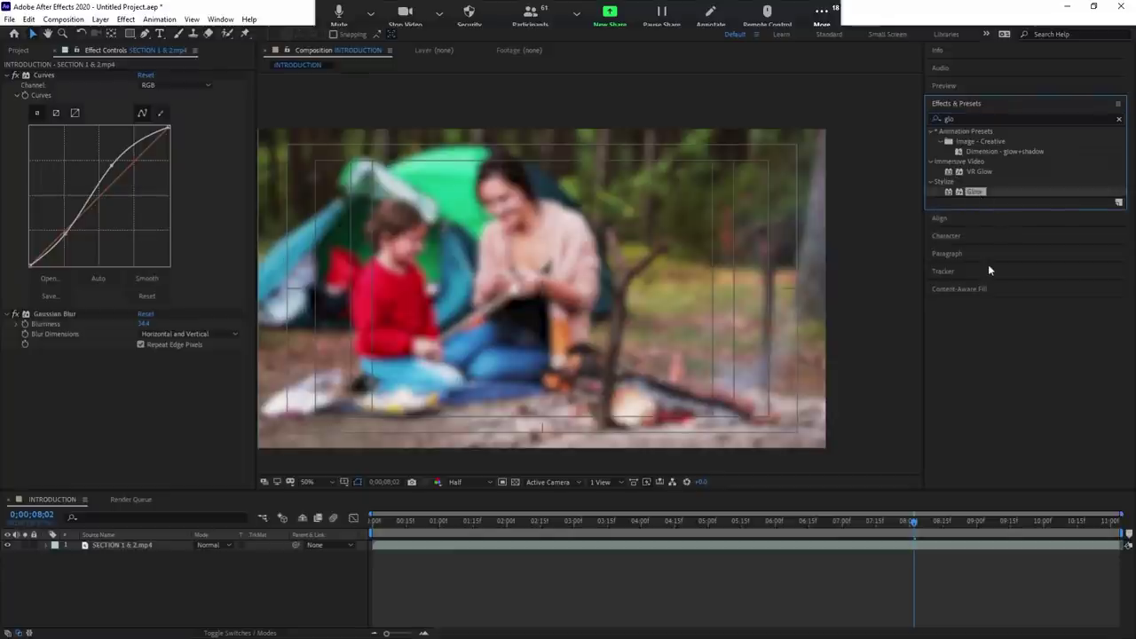
pyautogui.moveTo(974, 197); pyautogui.dragTo(742, 316)
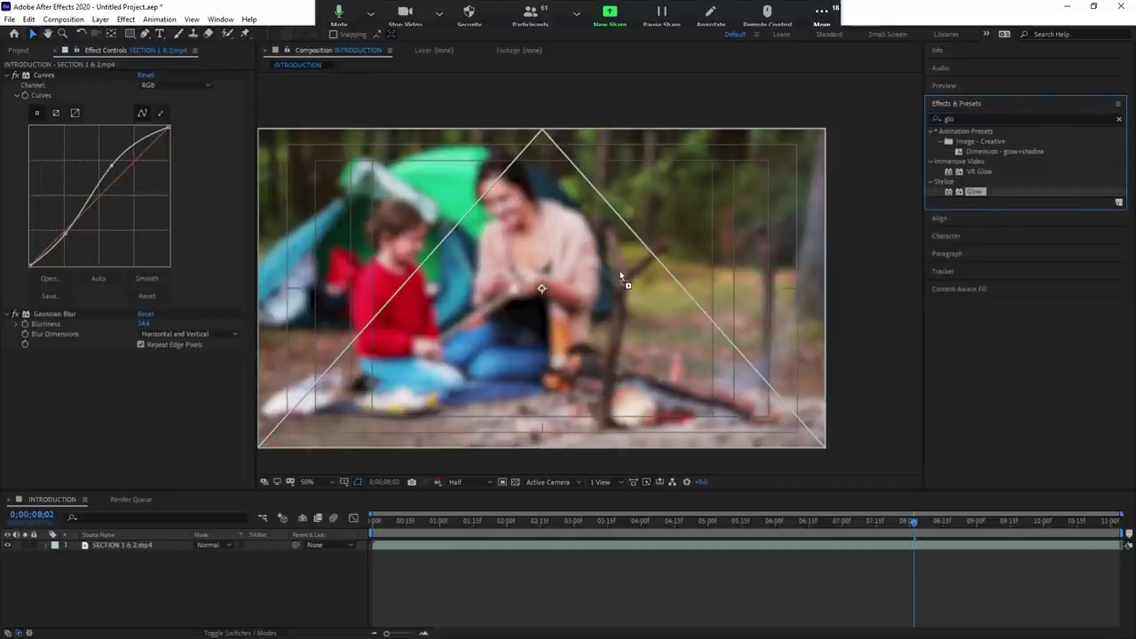
pyautogui.moveTo(619, 272); pyautogui.dragTo(661, 548)
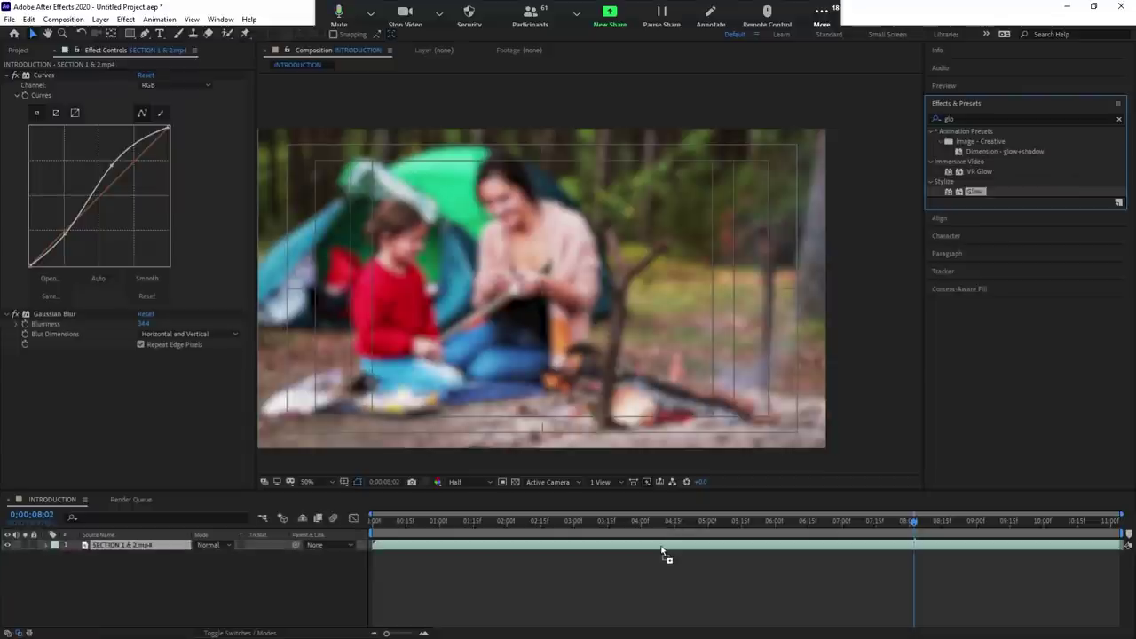
pyautogui.moveTo(661, 551); pyautogui.dragTo(612, 374)
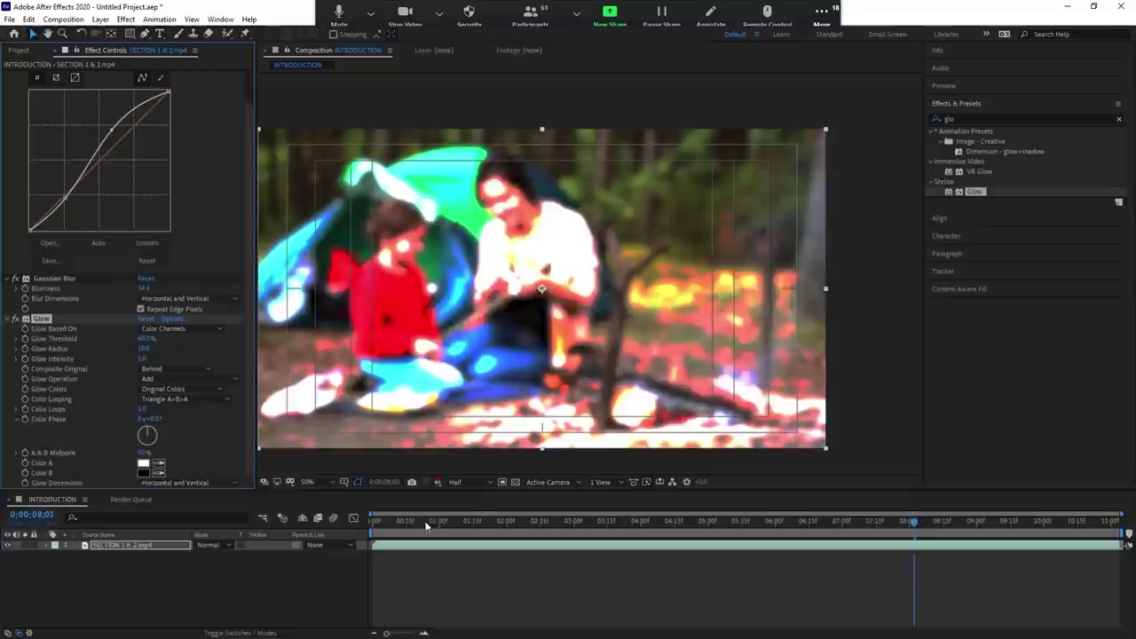
# At 01:14, set Glow Radius to 201 and Glow Threshold to about 67.5%.
pyautogui.moveTo(426, 526); pyautogui.dragTo(471, 523)
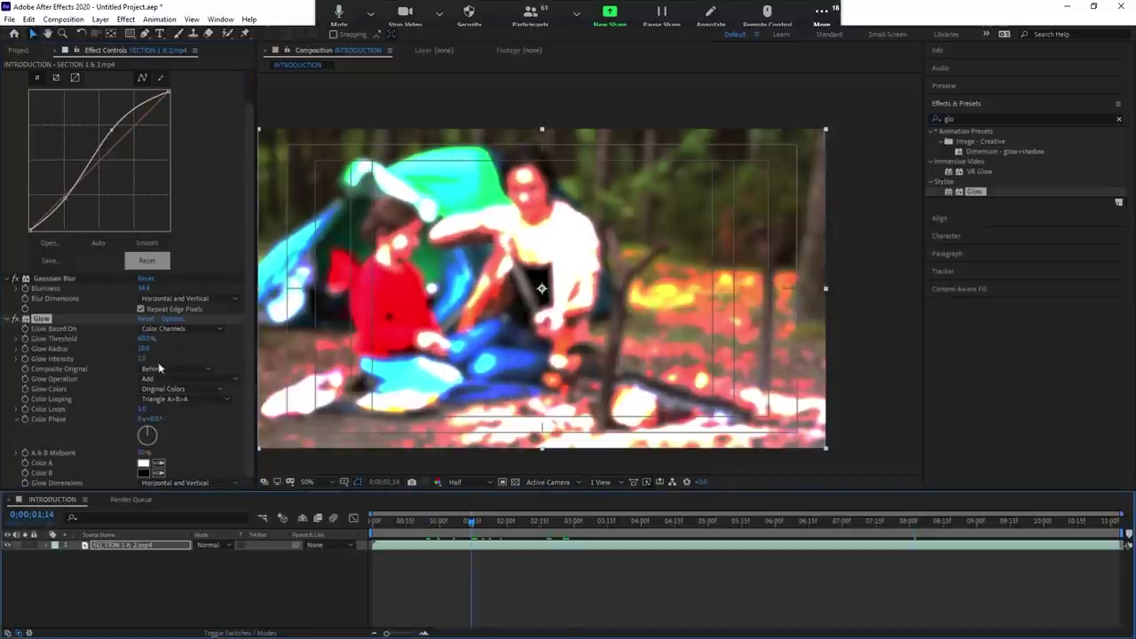
pyautogui.moveTo(144, 347); pyautogui.dragTo(255, 362)
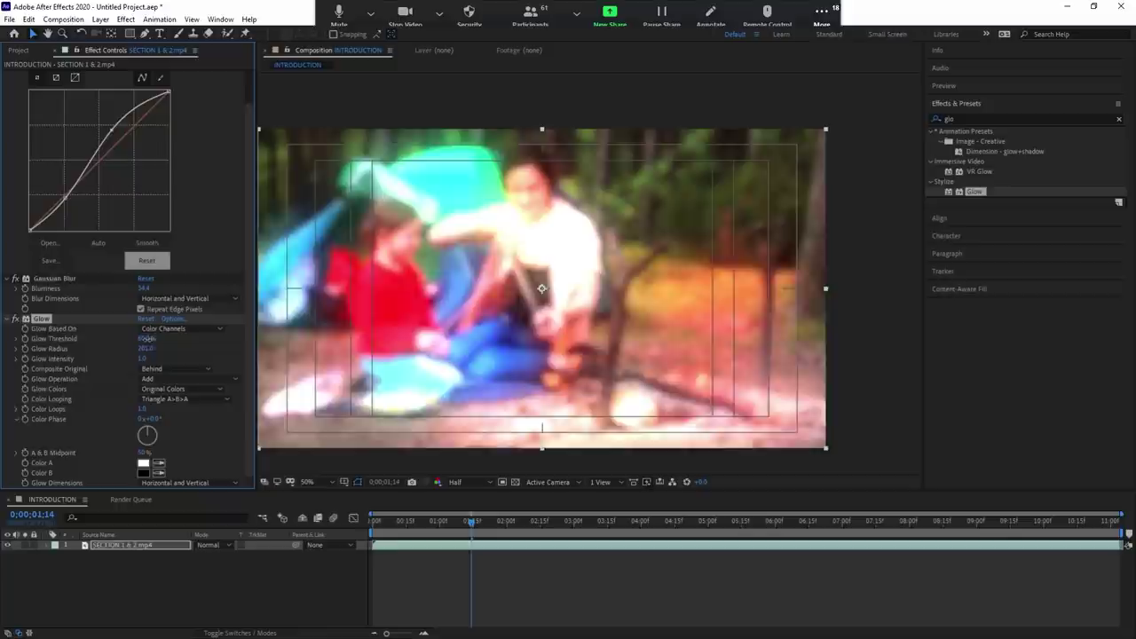
pyautogui.moveTo(146, 339)
pyautogui.mouseDown()
pyautogui.moveTo(104, 346)
pyautogui.moveTo(161, 348)
pyautogui.mouseUp()
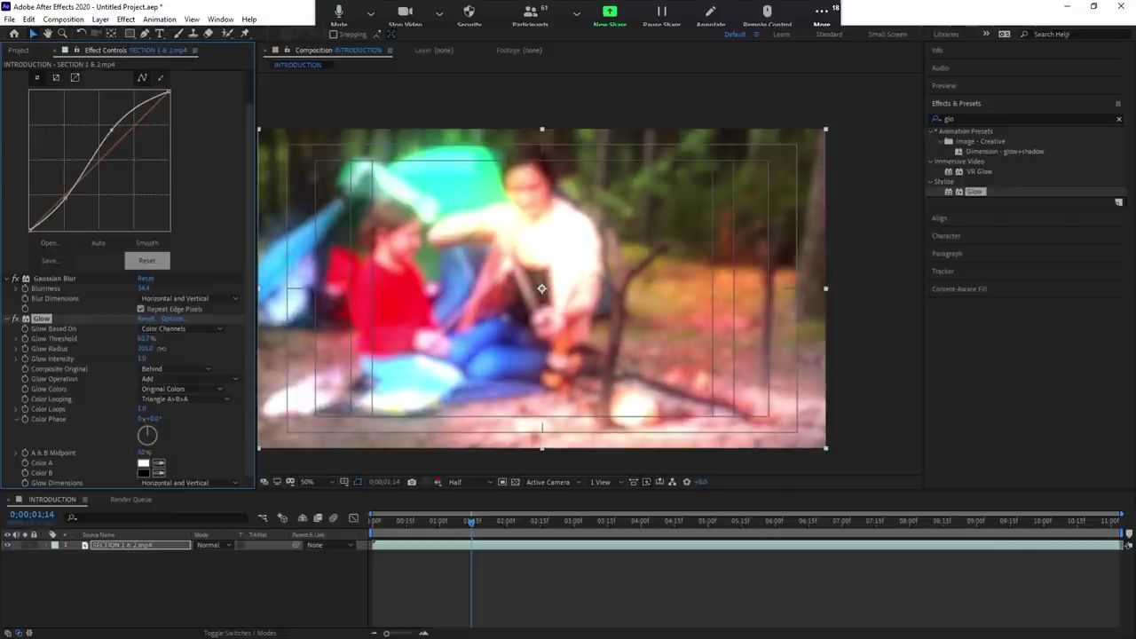
pyautogui.moveTo(161, 348); pyautogui.dragTo(173, 354)
# Turn off the Gaussian Blur fx switch, comparing on and off, to sharpen the clip.
pyautogui.scroll(1, 18, 176)
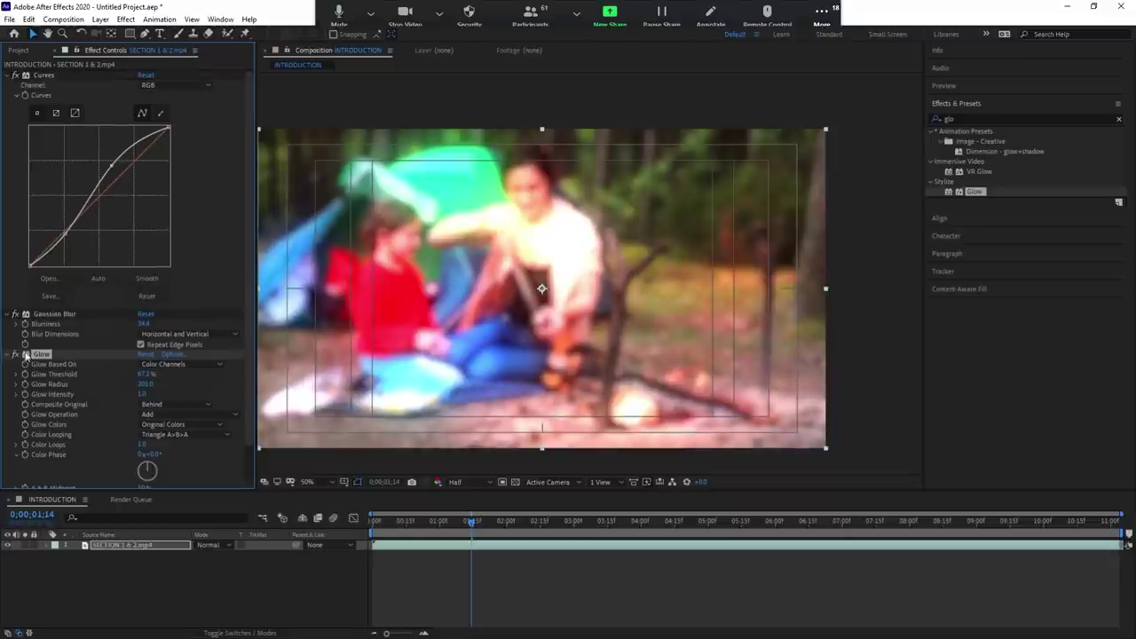
pyautogui.click(15, 314)
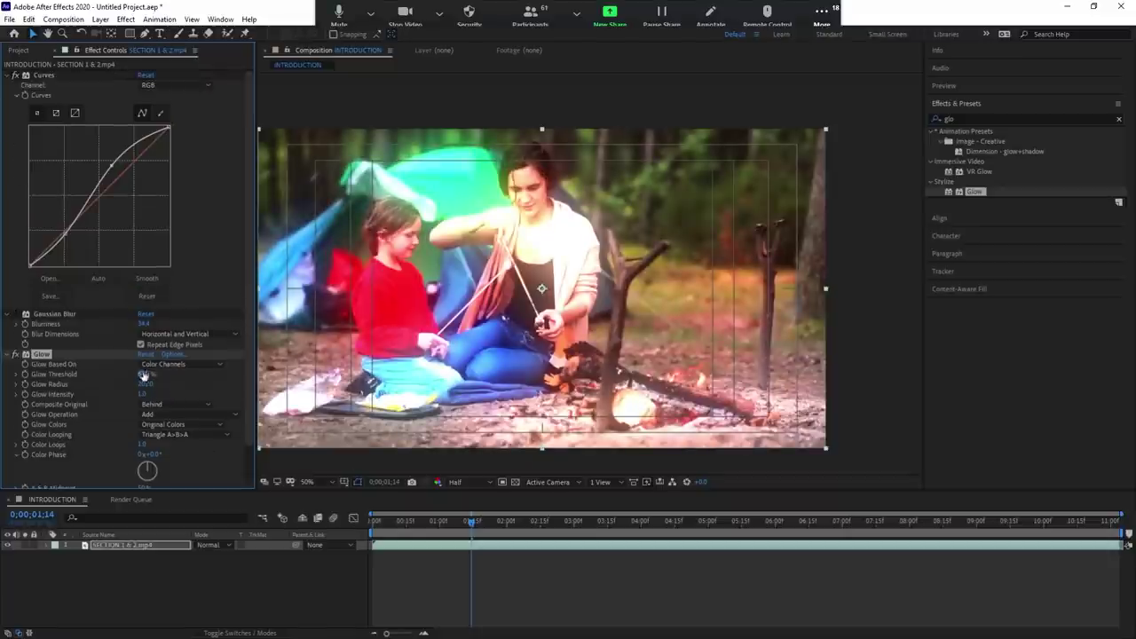
pyautogui.click(15, 77)
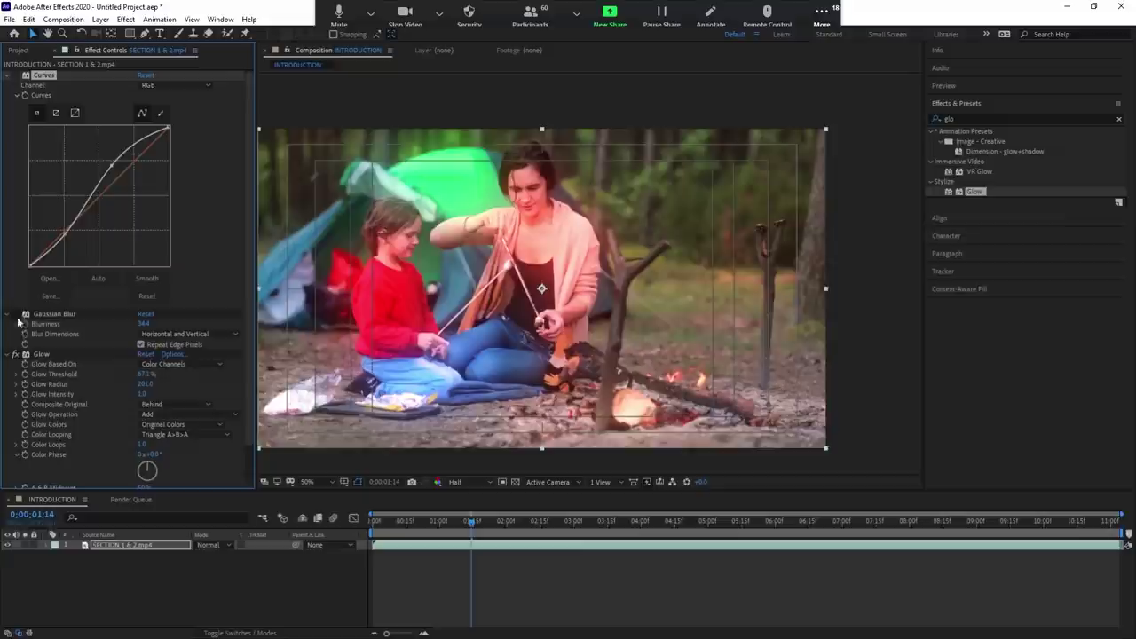
pyautogui.click(15, 314)
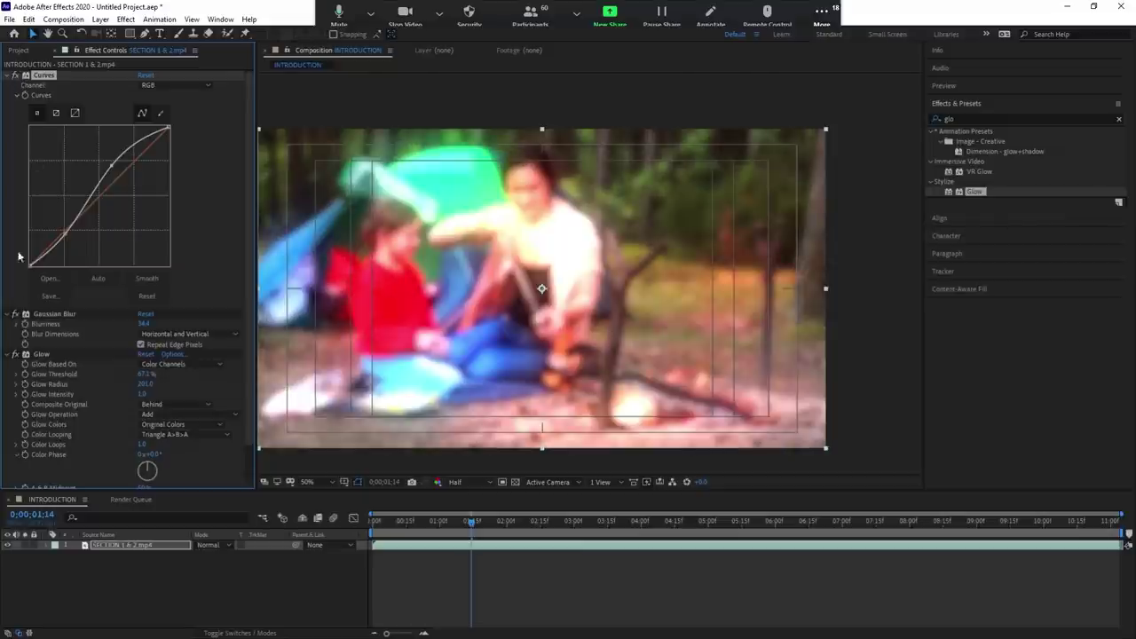
pyautogui.click(15, 314)
pyautogui.click(51, 316)
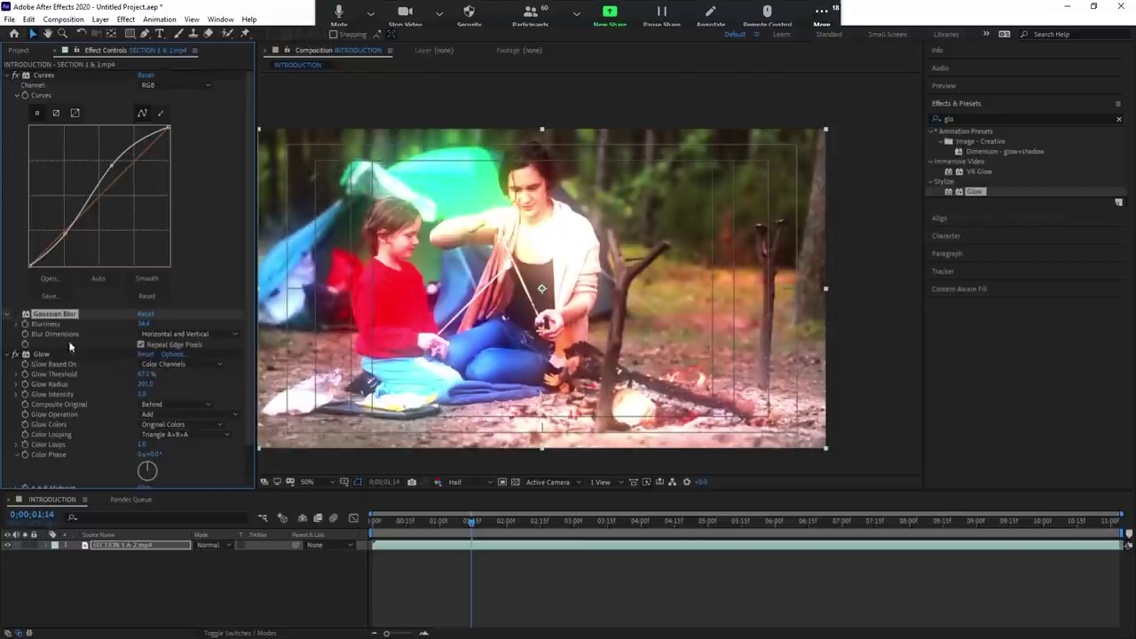
# Raise Glow Threshold to about 72% and rewind the playhead to 0;00;00;00.
pyautogui.click(59, 355)
pyautogui.moveTo(145, 374); pyautogui.dragTo(146, 375)
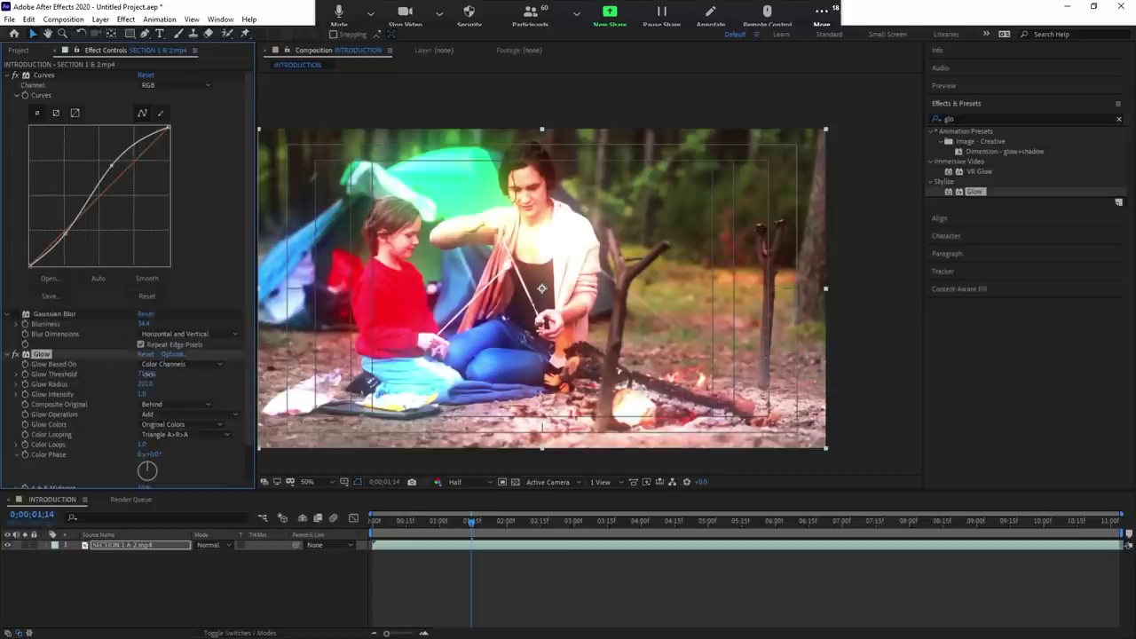
pyautogui.click(146, 373)
pyautogui.click(467, 521)
pyautogui.moveTo(467, 521); pyautogui.dragTo(362, 527)
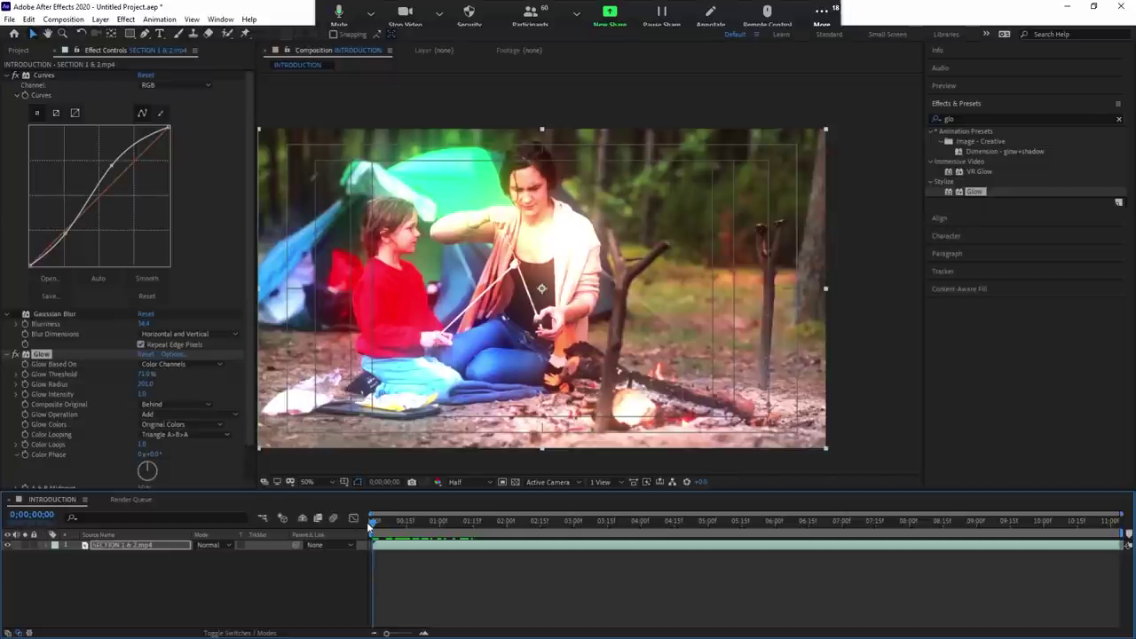
# Delete the Curves and Gaussian Blur effects from the campfire layer.
pyautogui.click(56, 78)
pyautogui.press('Delete')
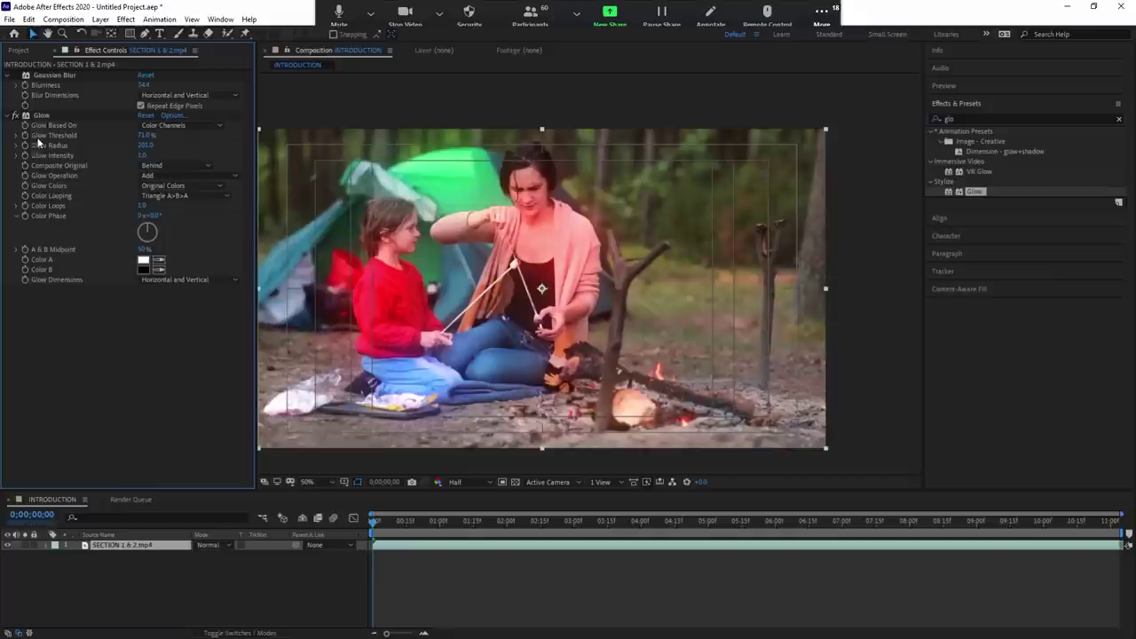
pyautogui.click(59, 77)
pyautogui.press('Delete')
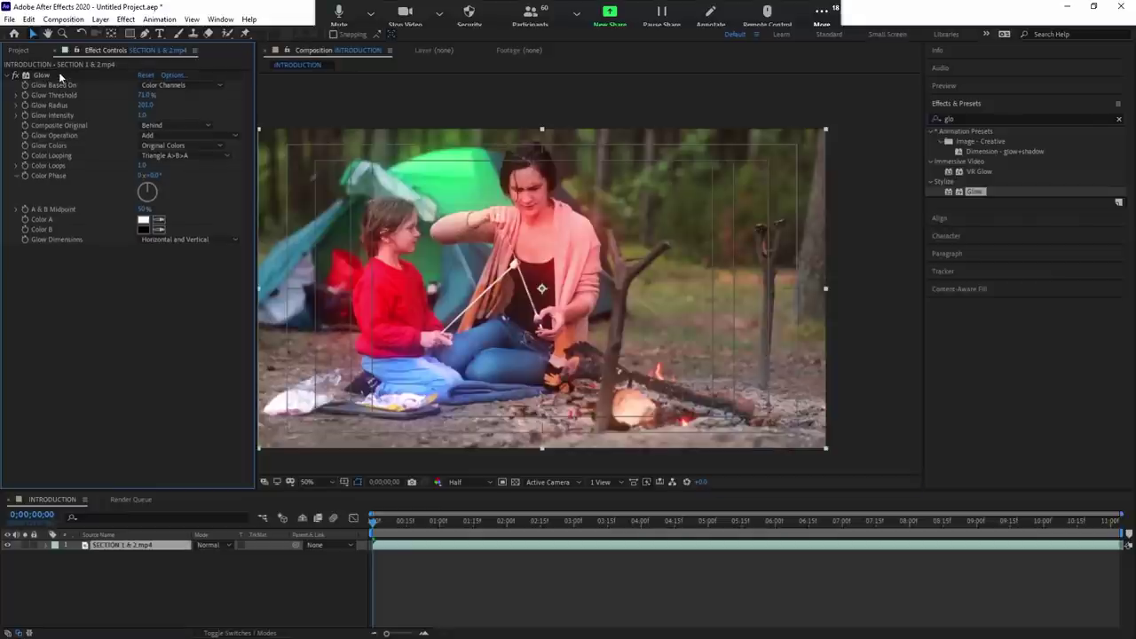
# Duplicate Glow as Glow 2, try a smaller radius, then delete the duplicate.
pyautogui.click(64, 76)
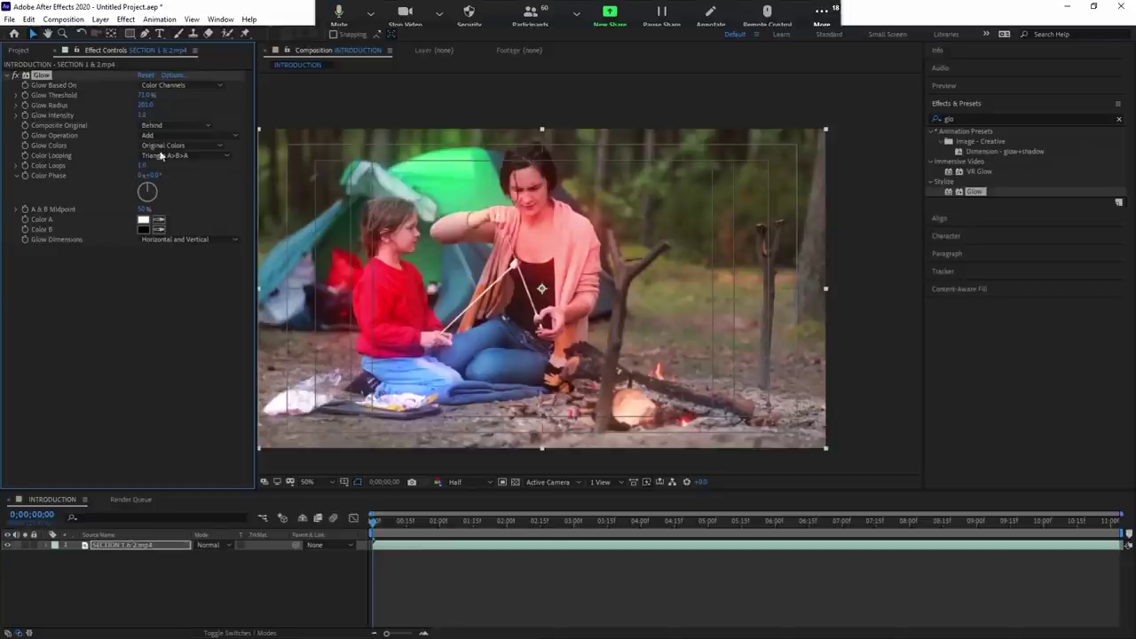
pyautogui.hotkey('ctrl', 'd')
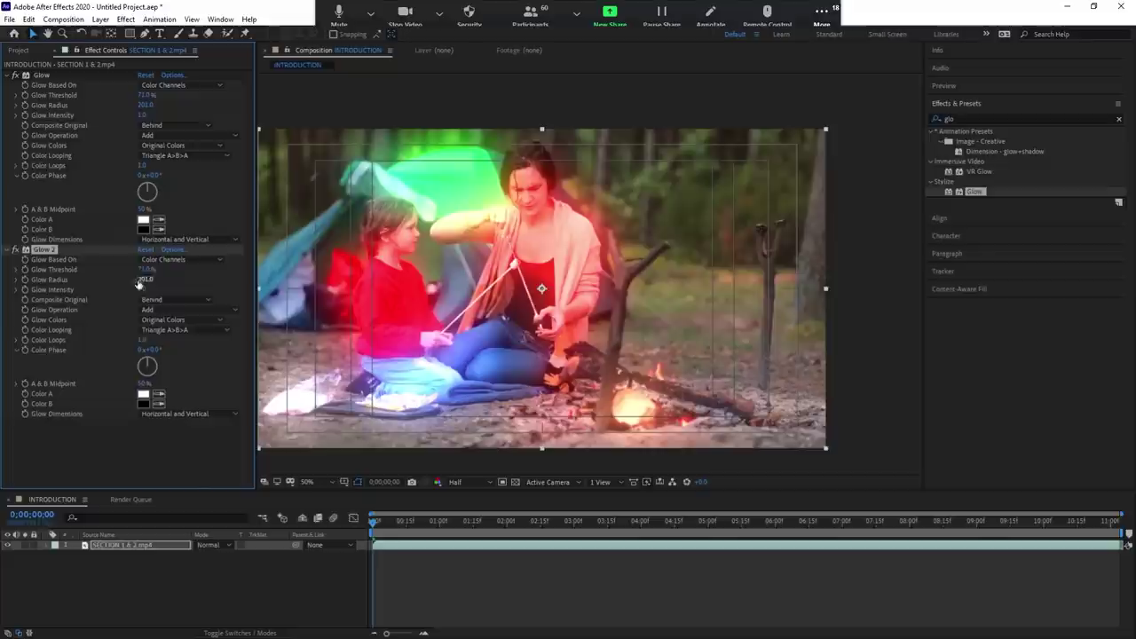
pyautogui.moveTo(144, 280)
pyautogui.mouseDown()
pyautogui.moveTo(71, 280)
pyautogui.moveTo(91, 292)
pyautogui.moveTo(132, 270)
pyautogui.moveTo(52, 259)
pyautogui.mouseUp()
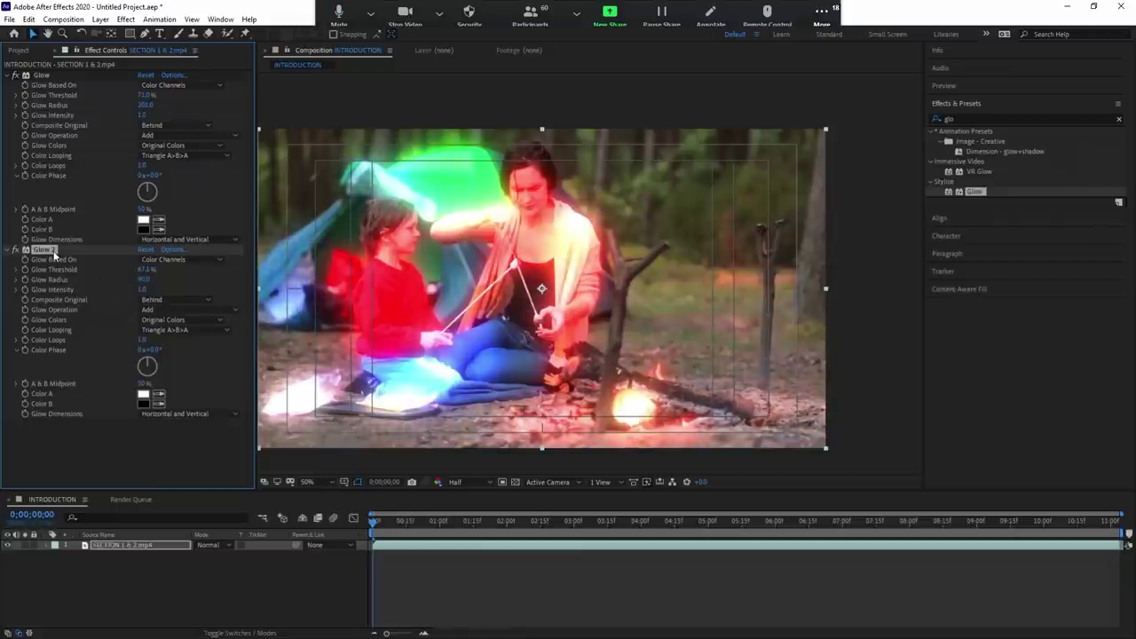
pyautogui.press('Delete')
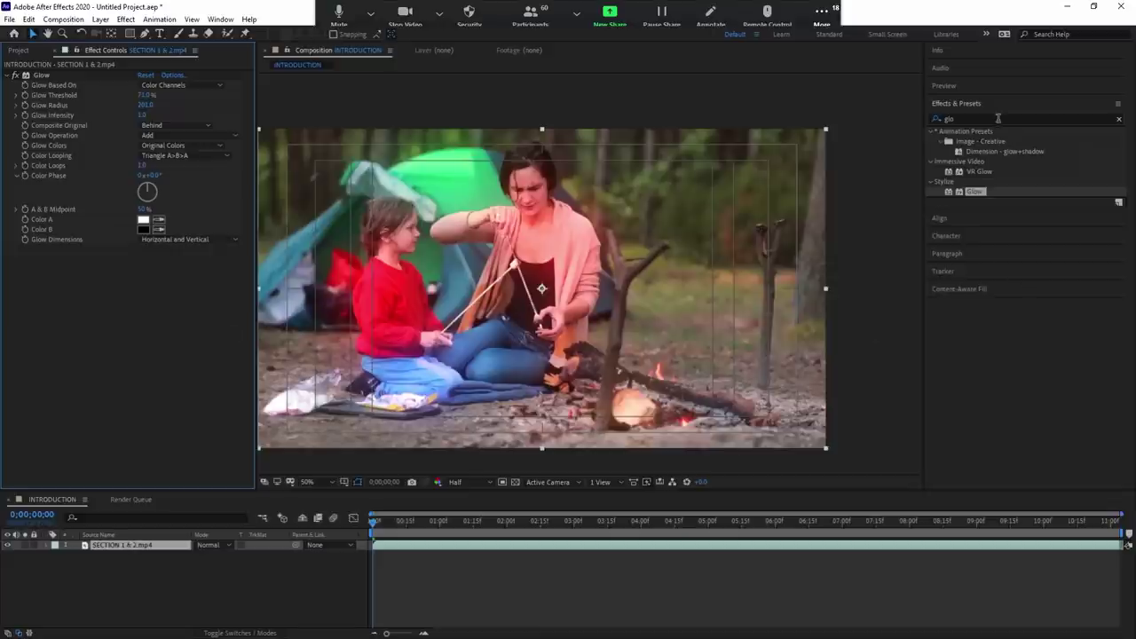
# Delete the Glow effect from the campfire clip.
pyautogui.click(994, 116)
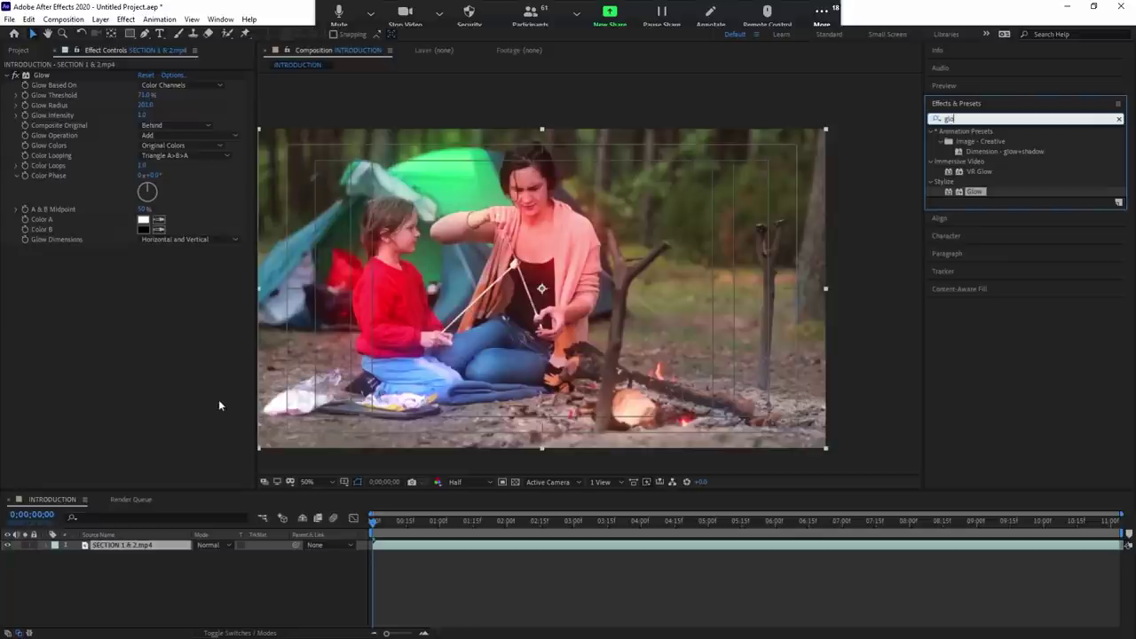
pyautogui.click(168, 391)
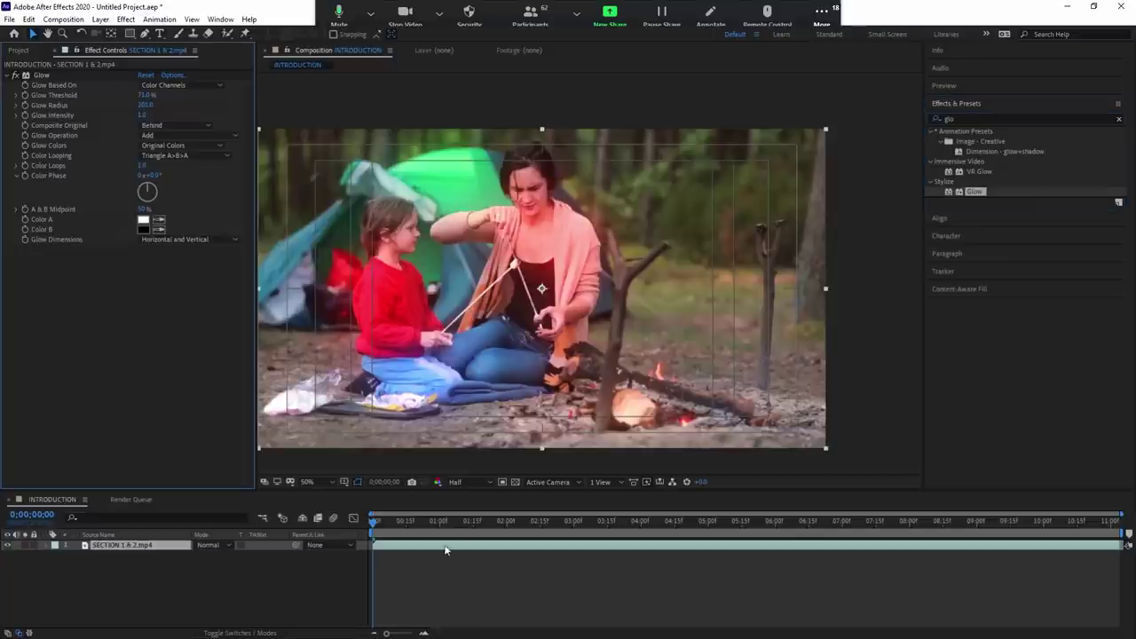
pyautogui.click(41, 75)
pyautogui.press('Delete')
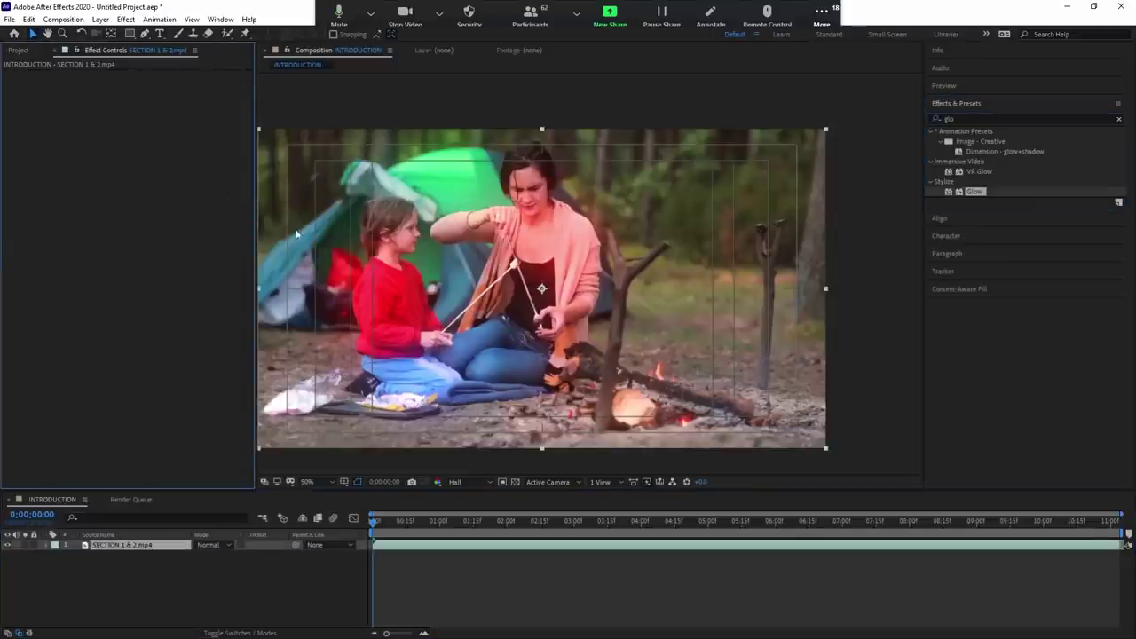
# Apply a black-to-white Gradient Ramp to the SECTION 1 & 2.mp4 layer.
pyautogui.click(439, 558)
pyautogui.click(439, 548)
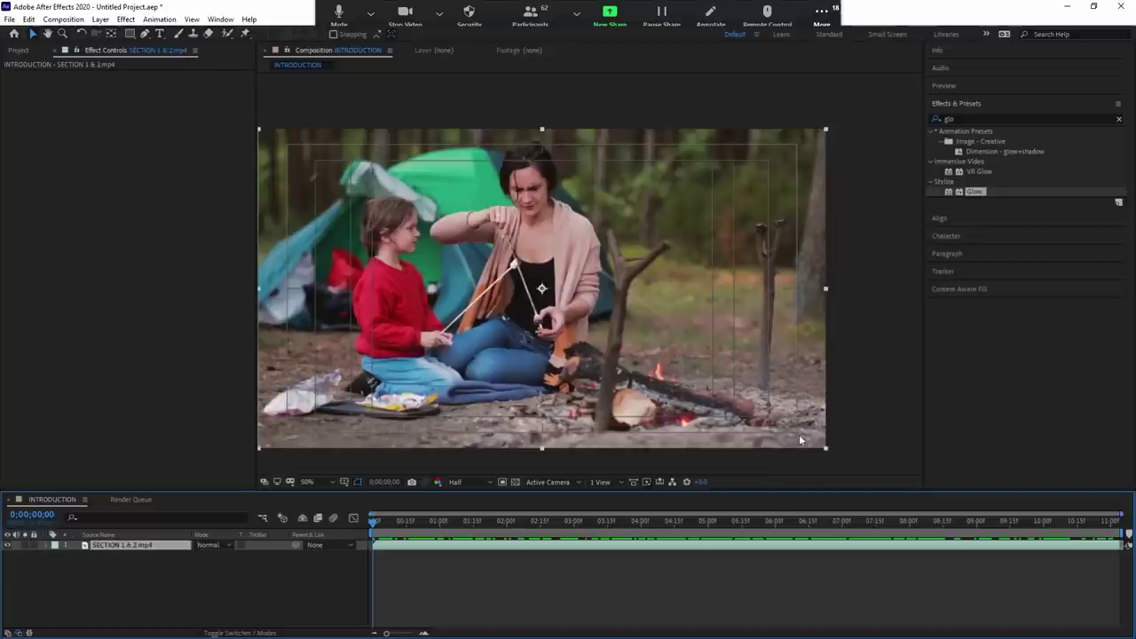
pyautogui.hotkey('ctrl', 'alt', 'shift', 'e')
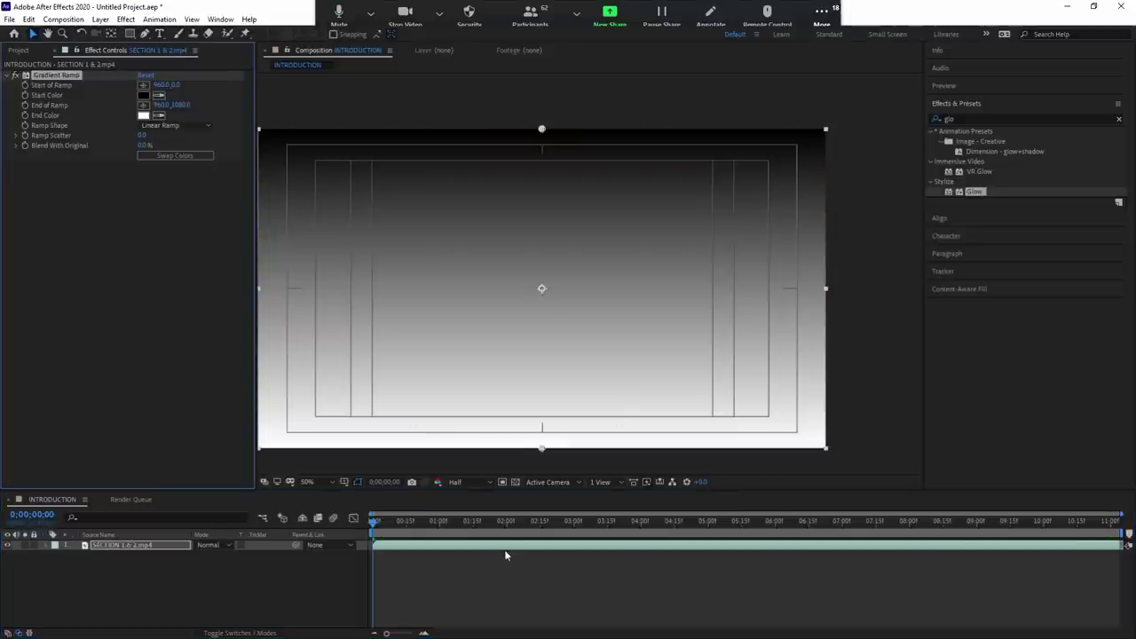
# Drag the Gradient Ramp's start and end points to angle the gradient across the frame.
pyautogui.moveTo(545, 144); pyautogui.dragTo(489, 172)
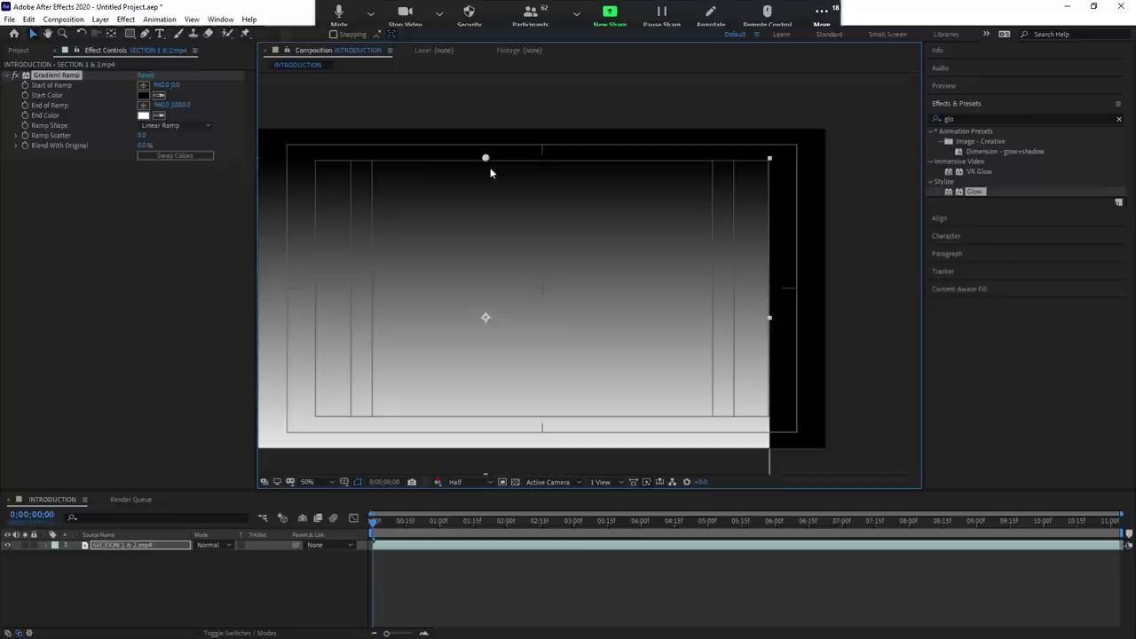
pyautogui.hotkey('ctrl', 'z')
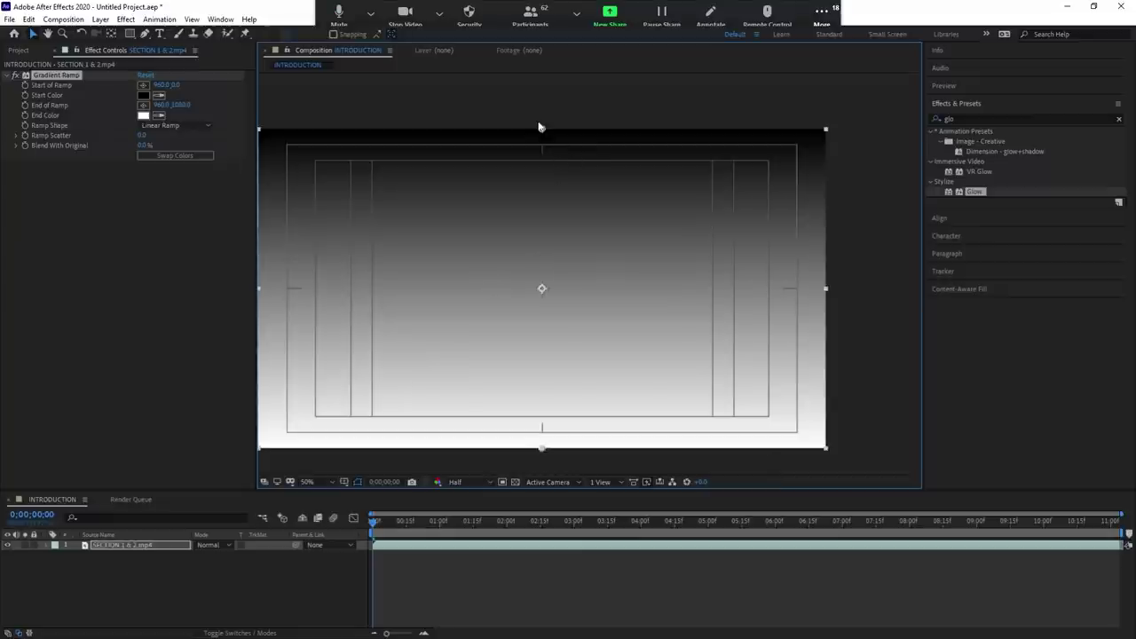
pyautogui.moveTo(540, 128); pyautogui.dragTo(418, 185)
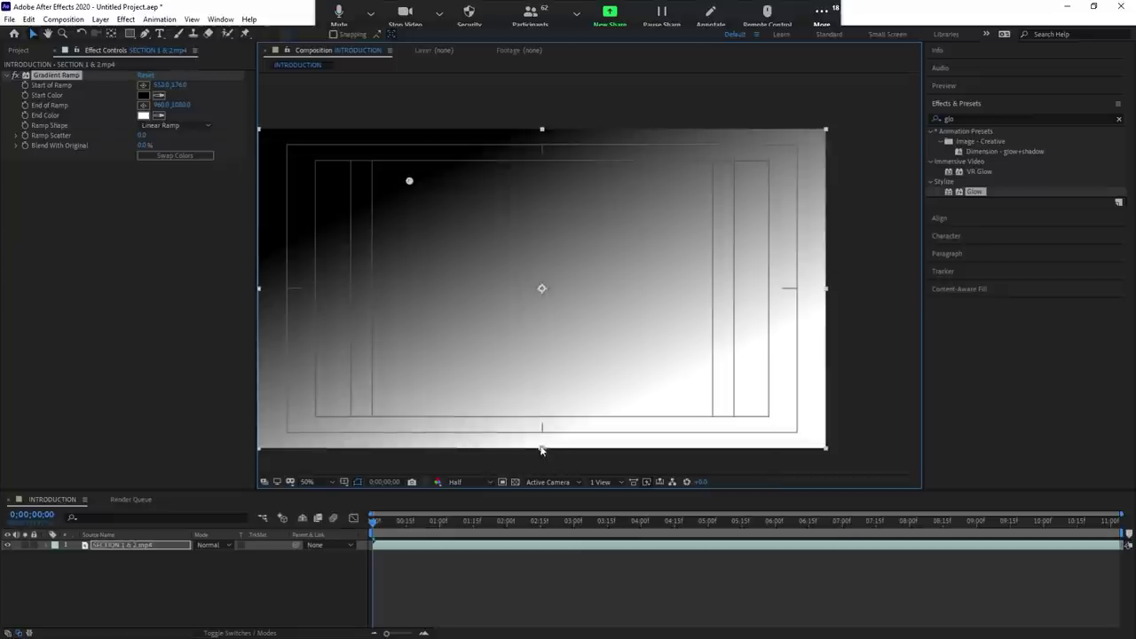
pyautogui.moveTo(542, 448)
pyautogui.mouseDown()
pyautogui.moveTo(688, 451)
pyautogui.moveTo(780, 419)
pyautogui.moveTo(740, 467)
pyautogui.mouseUp()
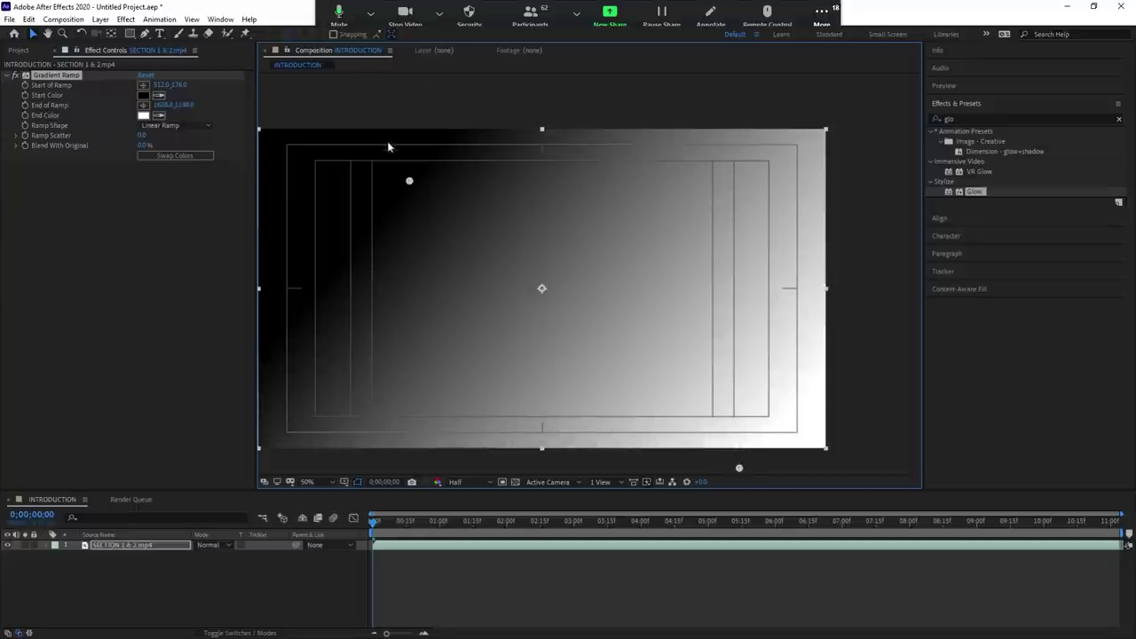
pyautogui.moveTo(408, 182)
pyautogui.mouseDown()
pyautogui.moveTo(468, 191)
pyautogui.moveTo(456, 147)
pyautogui.mouseUp()
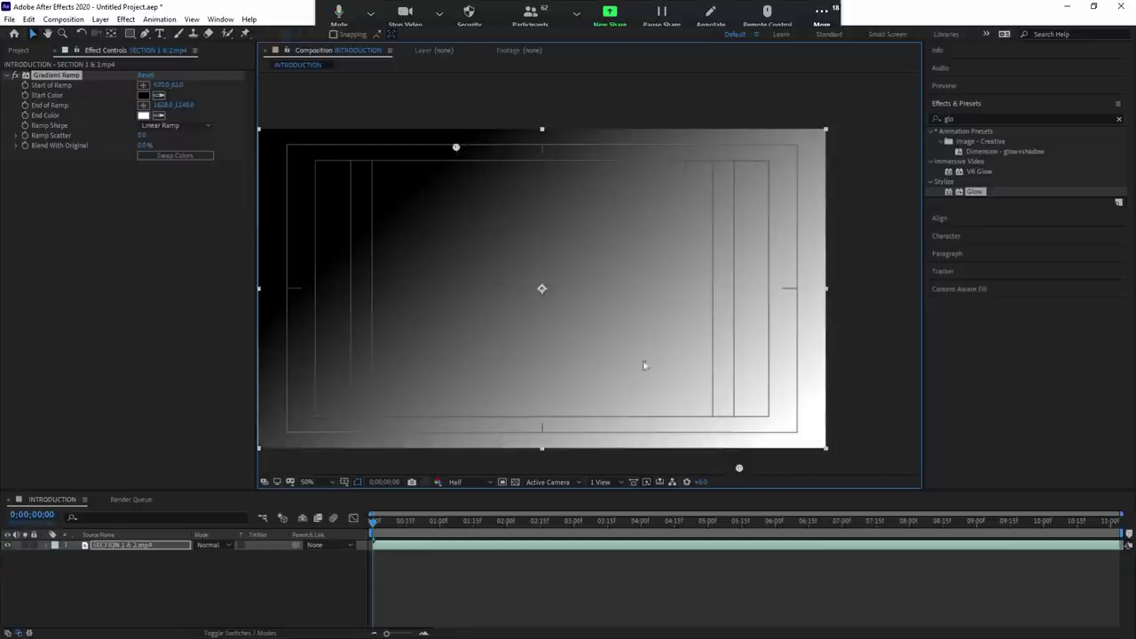
# Make it a Radial Ramp centred in the comp with a red end colour, then delete it.
pyautogui.click(175, 125)
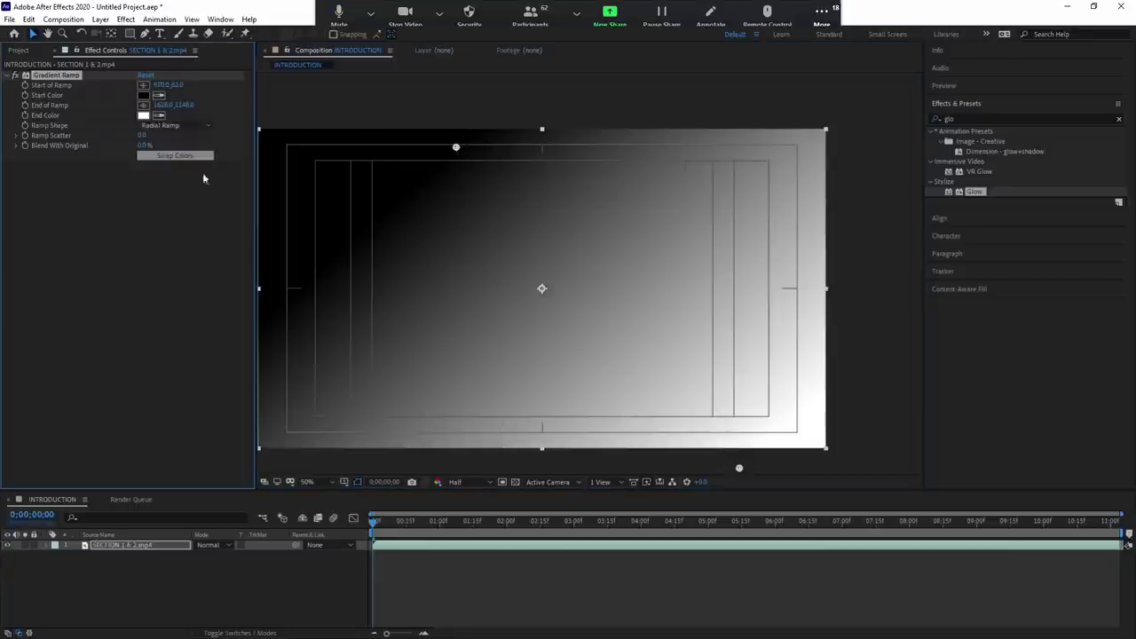
pyautogui.click(178, 136)
pyautogui.moveTo(456, 147); pyautogui.dragTo(540, 289)
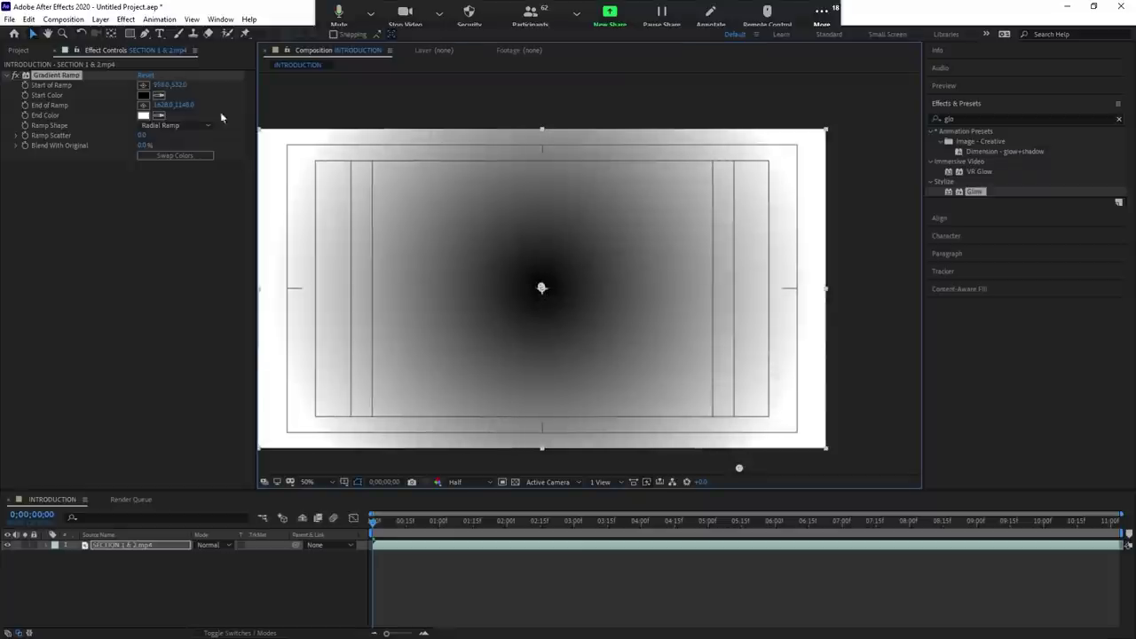
pyautogui.click(143, 115)
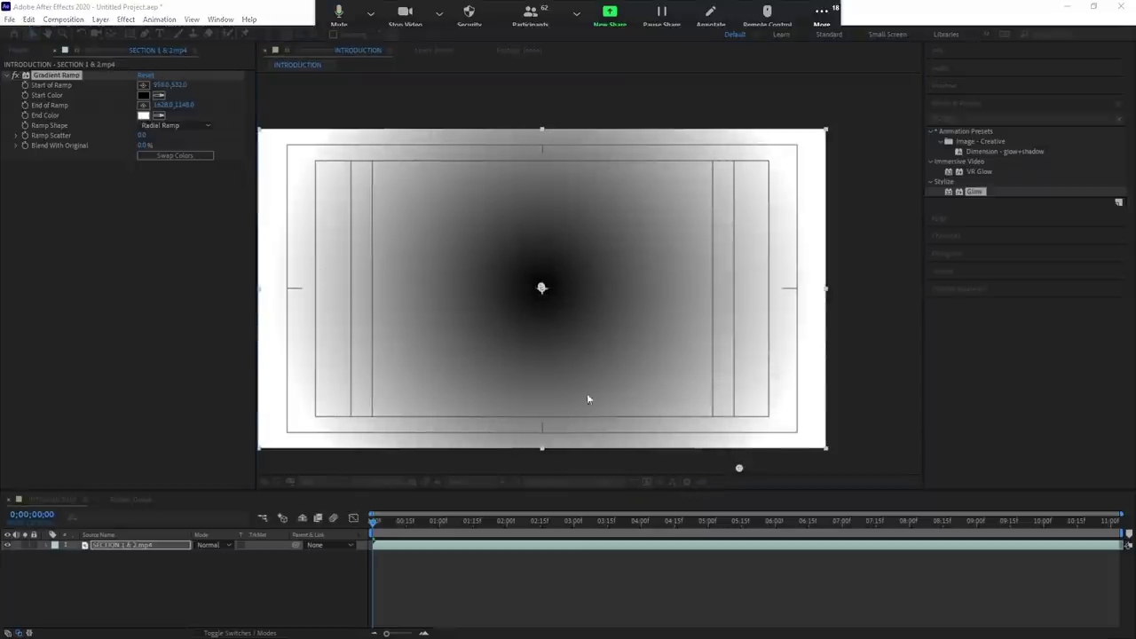
pyautogui.press('Return')
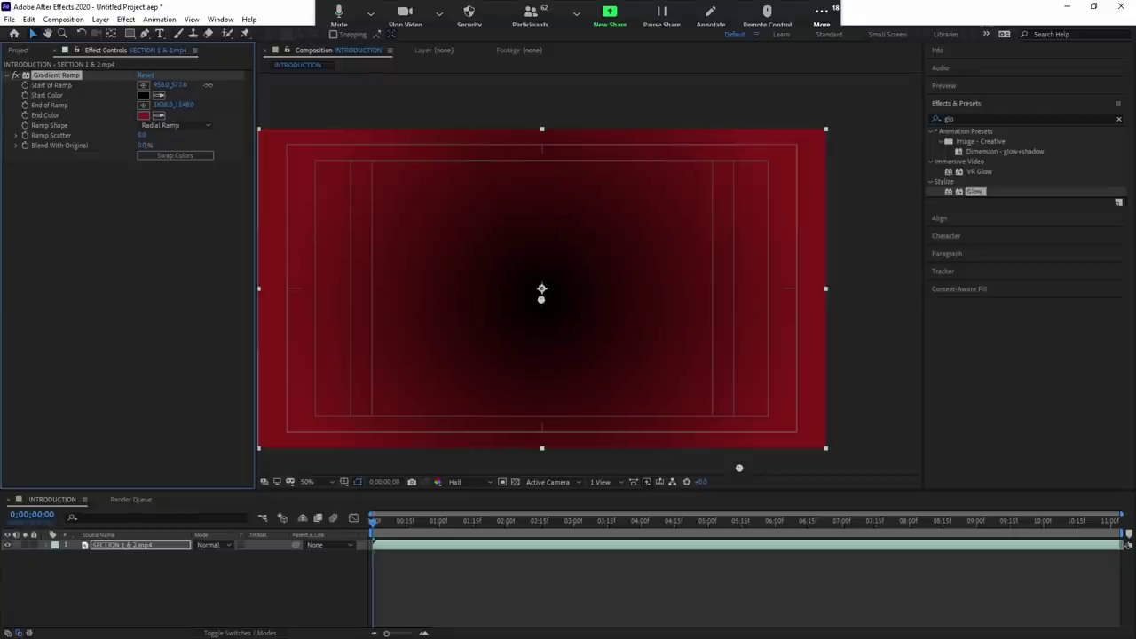
pyautogui.moveTo(541, 288); pyautogui.dragTo(538, 287)
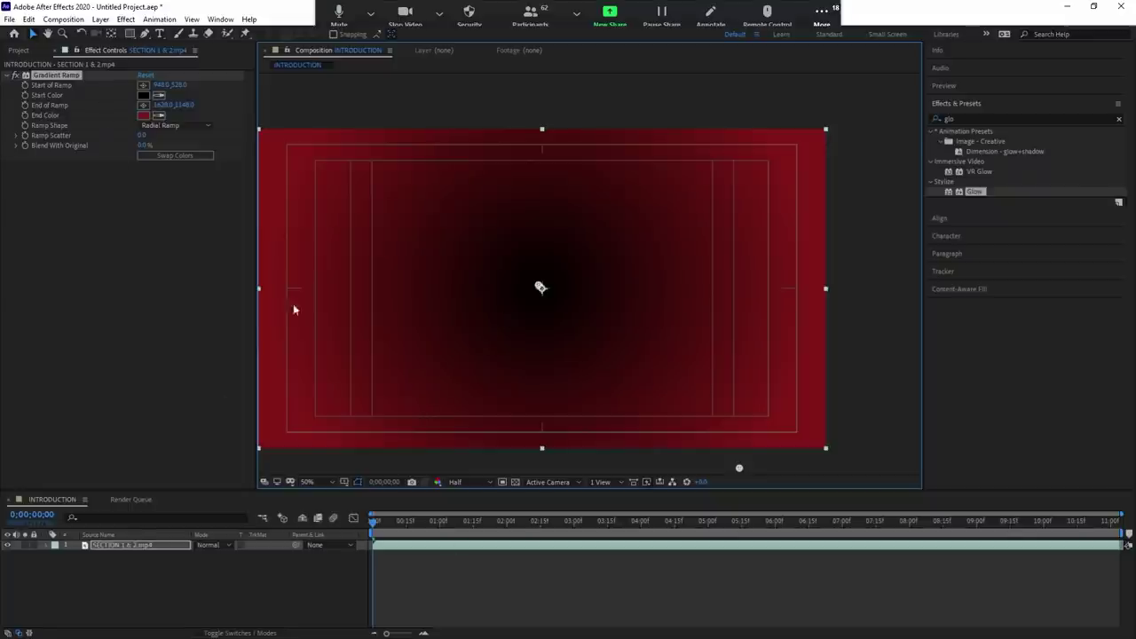
pyautogui.press('Delete')
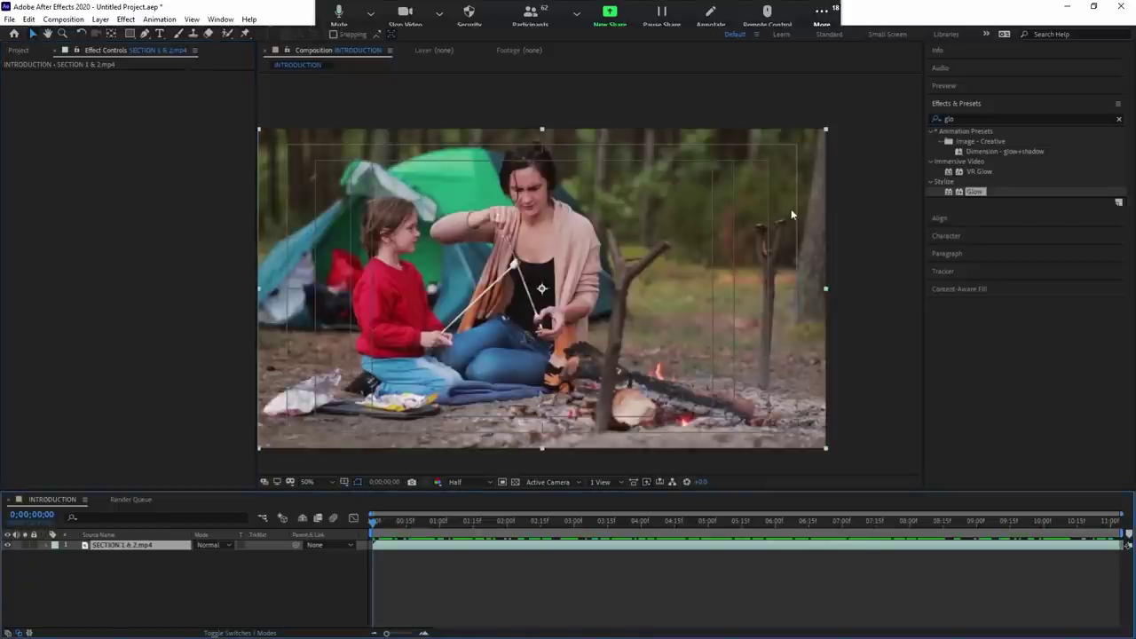
pyautogui.hotkey('ctrl', 'alt', 'shift', 'e')
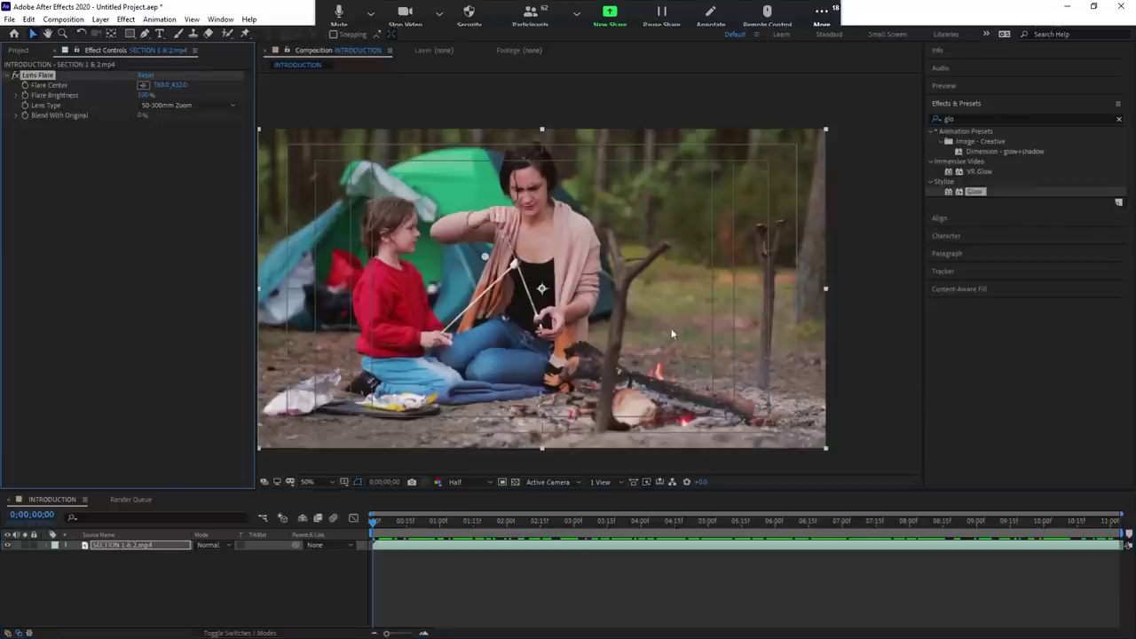
pyautogui.moveTo(485, 258)
pyautogui.mouseDown()
pyautogui.moveTo(803, 135)
pyautogui.moveTo(696, 209)
pyautogui.moveTo(516, 252)
pyautogui.mouseUp()
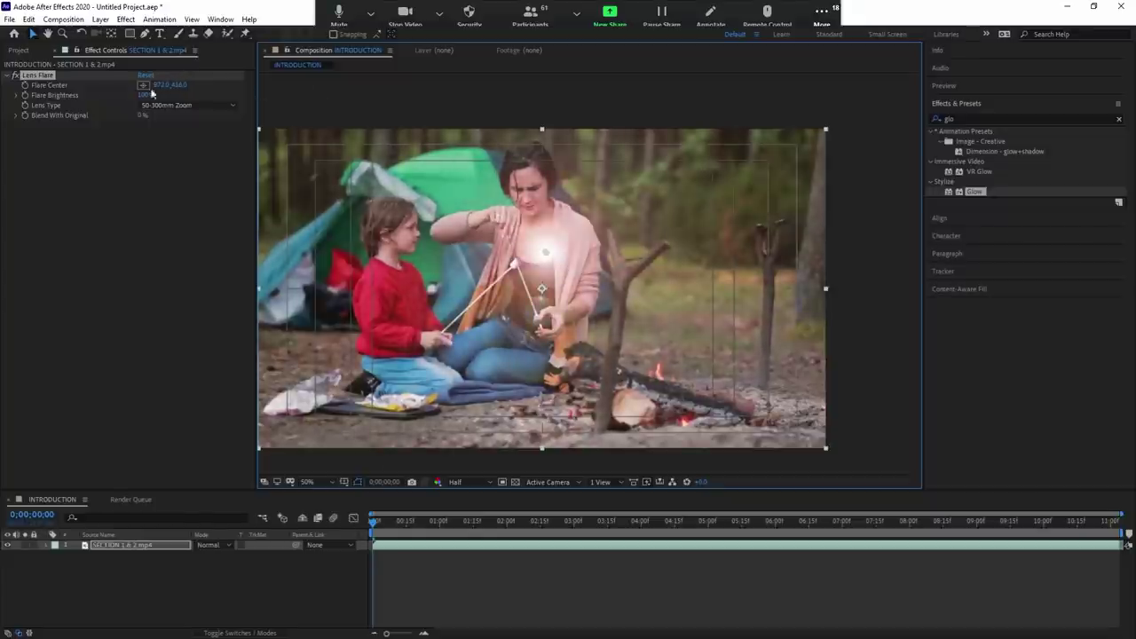
pyautogui.press('Delete')
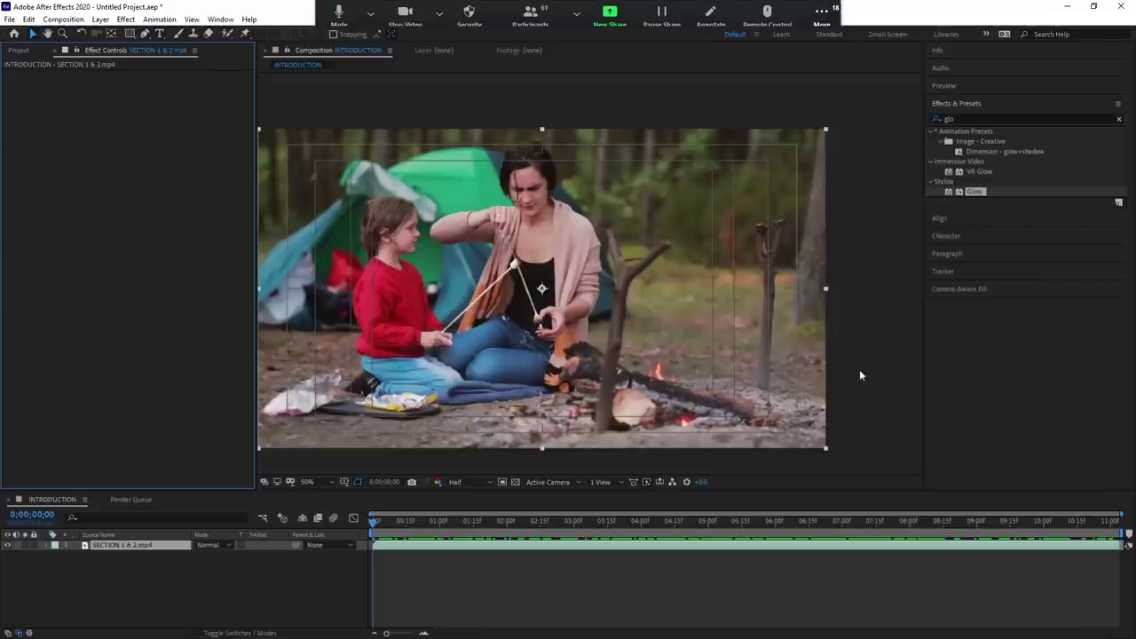
pyautogui.click(551, 565)
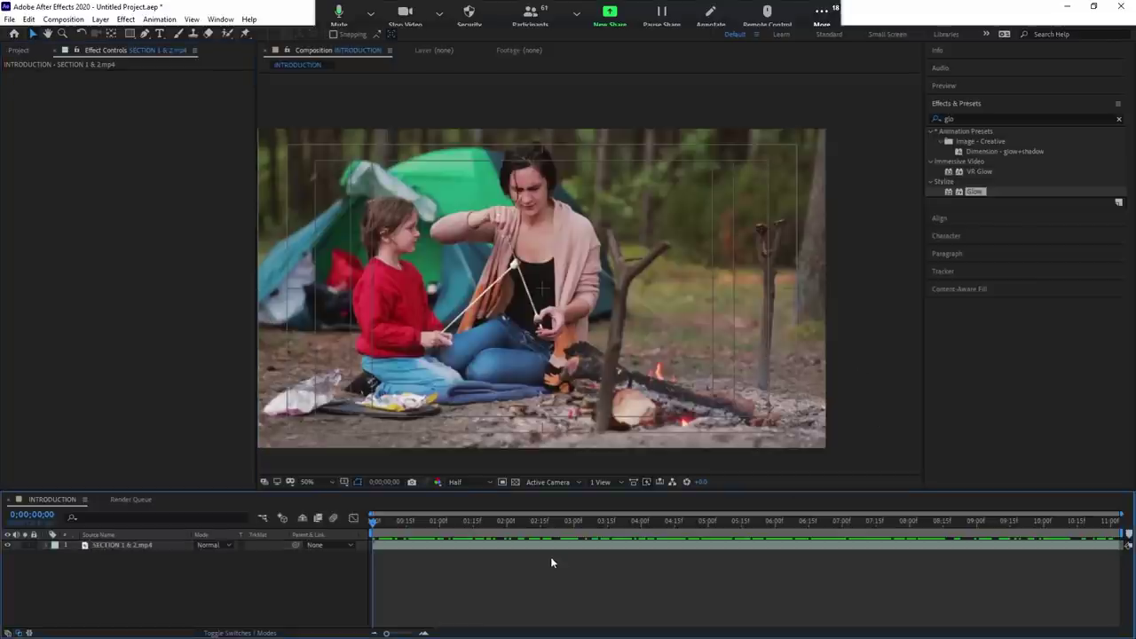
pyautogui.click(547, 546)
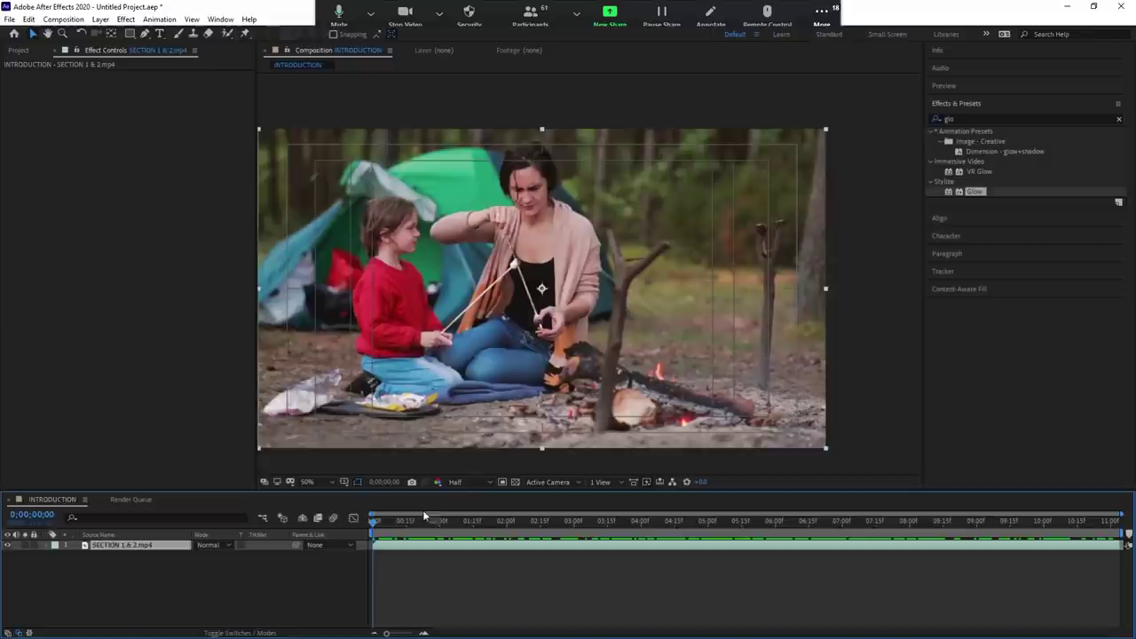
pyautogui.click(431, 564)
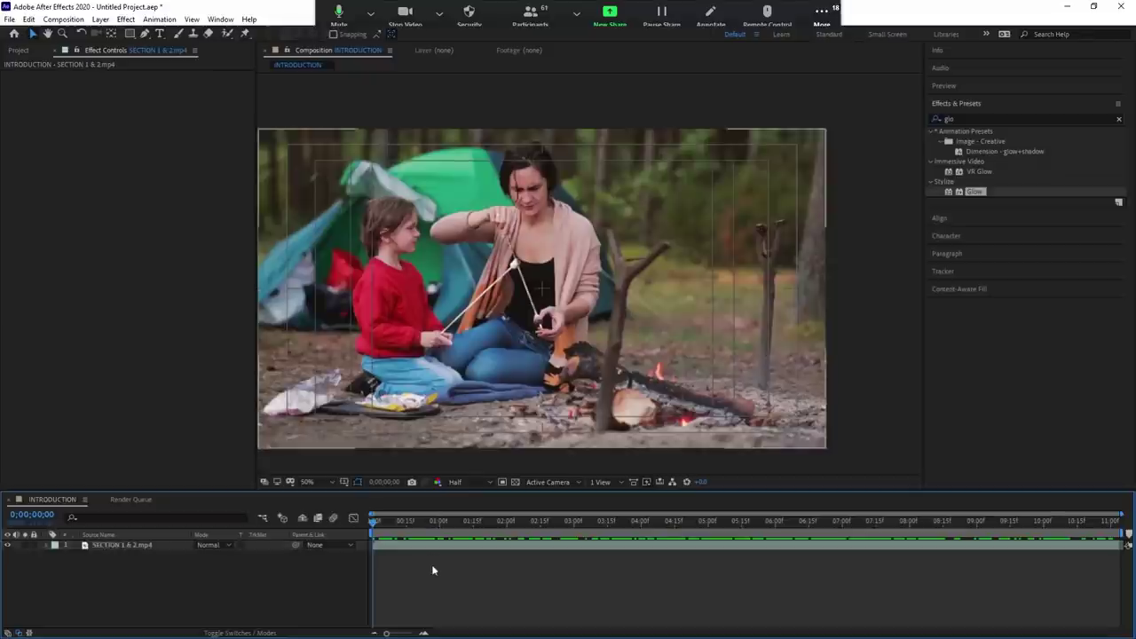
# Add a text layer reading 'R' and move it right, near the stick and fire.
pyautogui.click(159, 35)
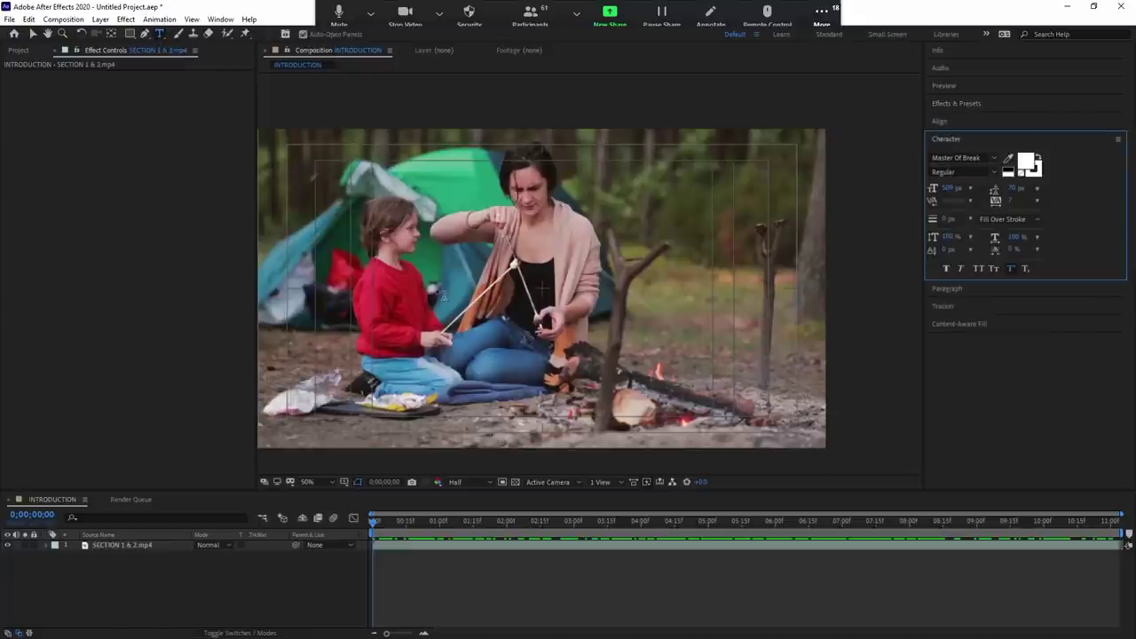
pyautogui.click(429, 303)
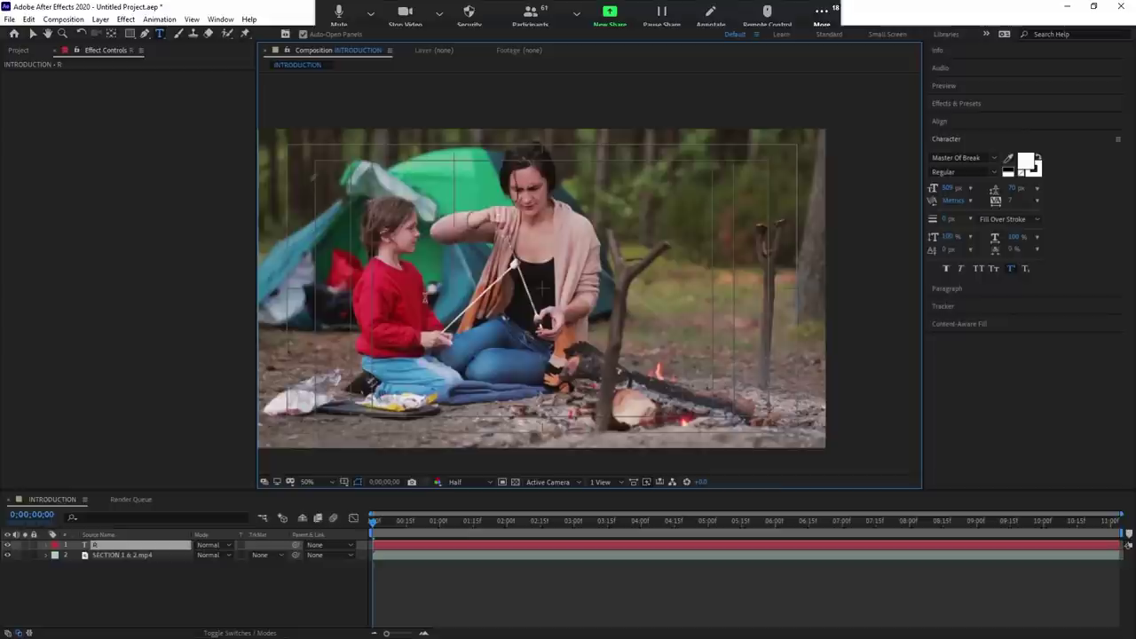
pyautogui.write('R')
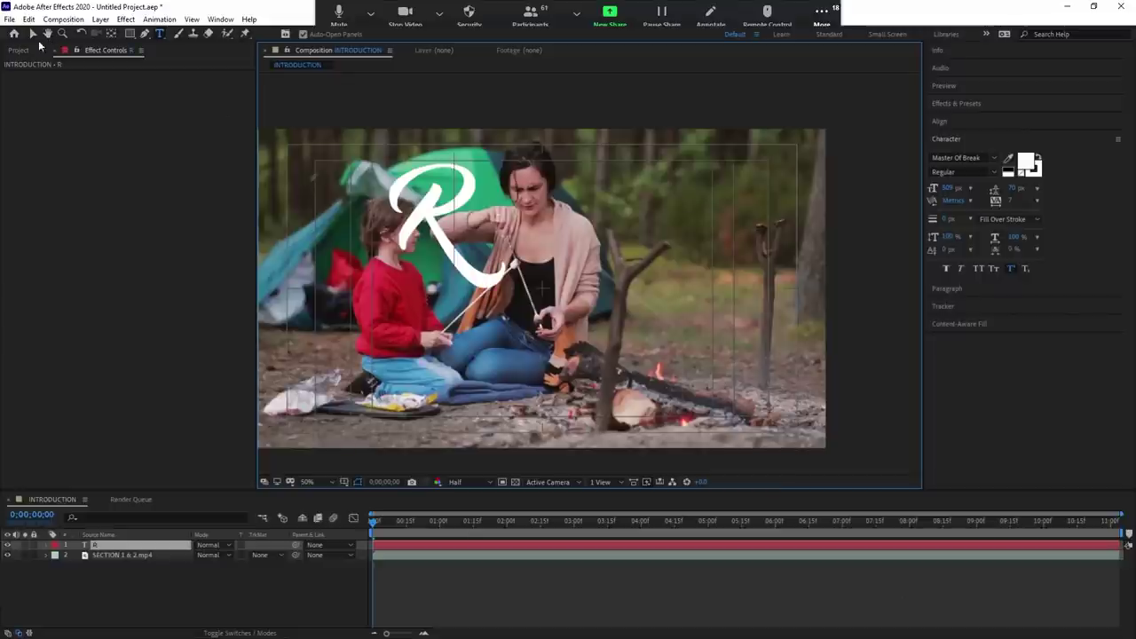
pyautogui.click(33, 33)
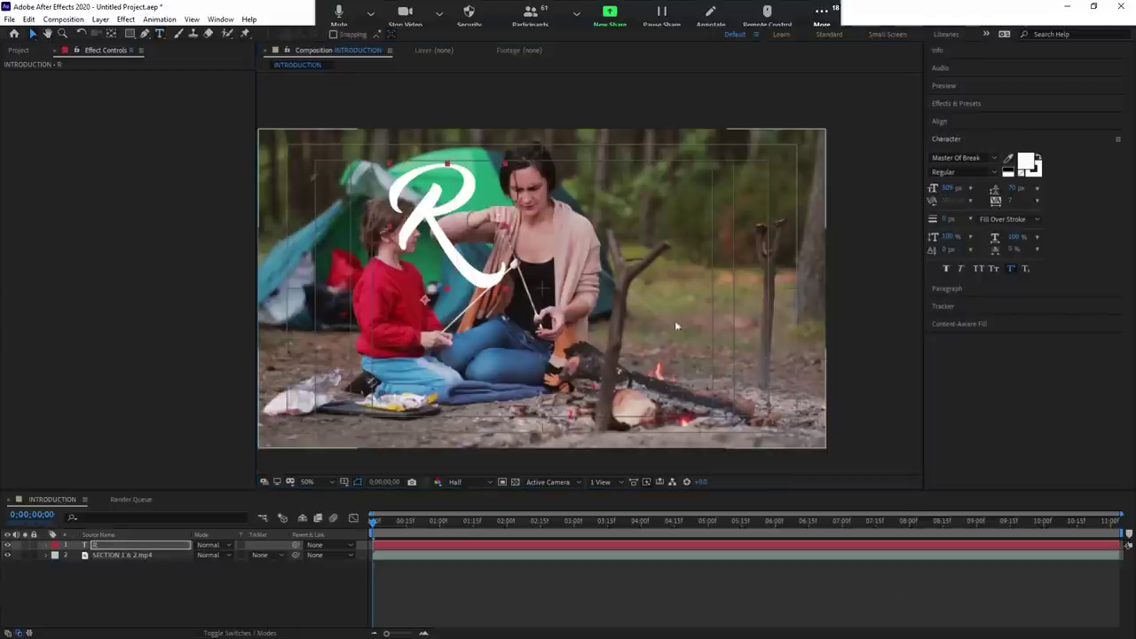
pyautogui.moveTo(450, 176); pyautogui.dragTo(660, 286)
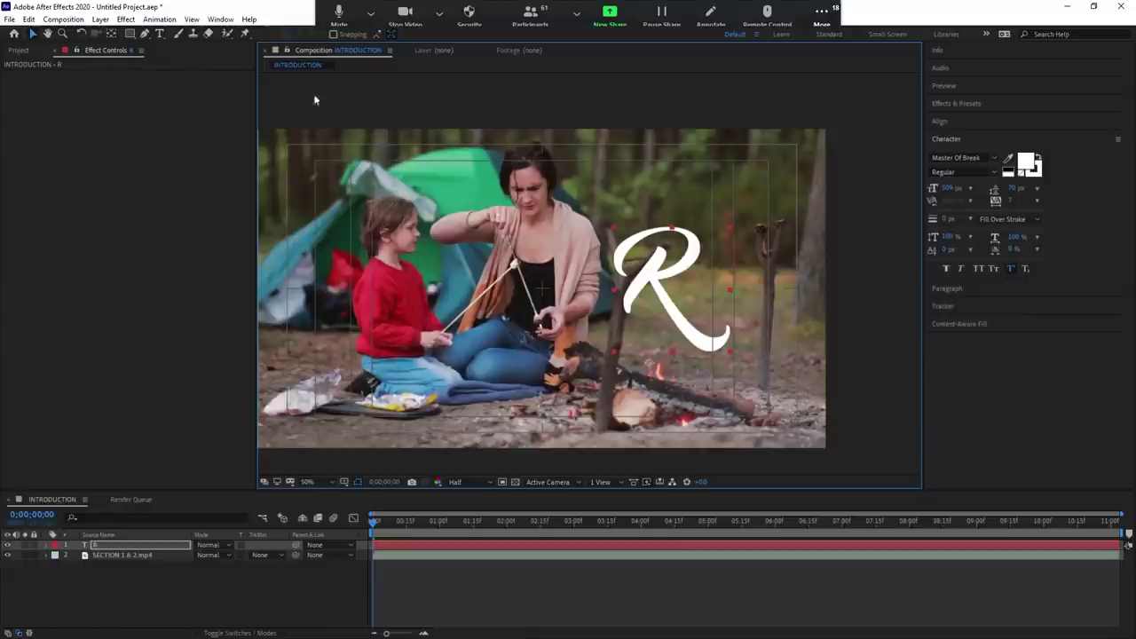
pyautogui.moveTo(662, 272); pyautogui.dragTo(636, 283)
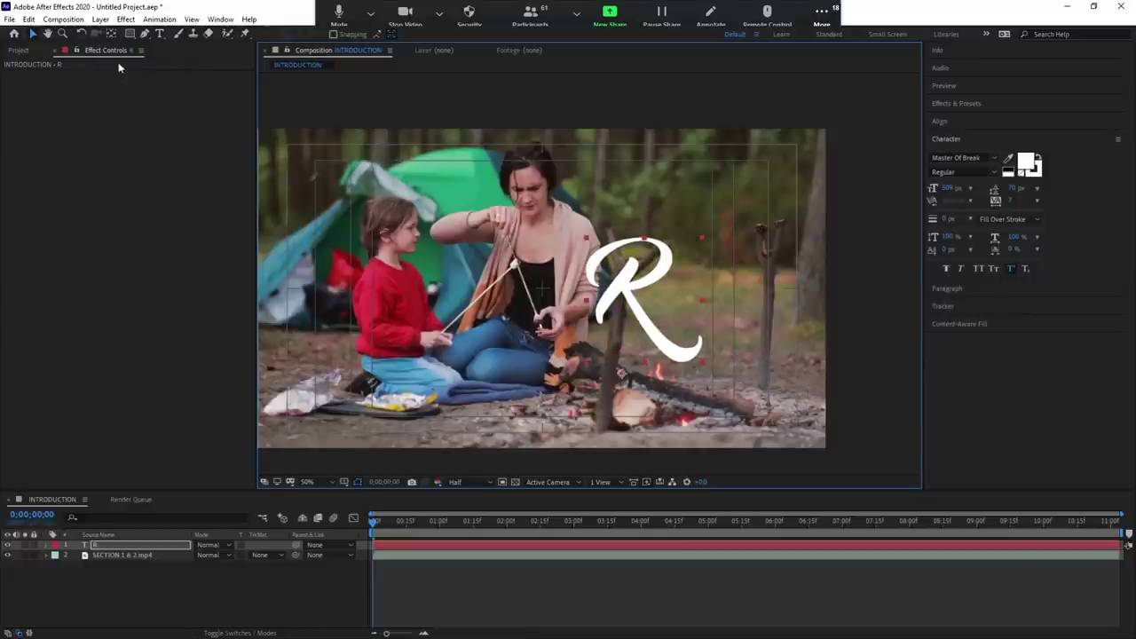
# Enlarge the R's font size and begin a curved mask path along its top.
pyautogui.click(145, 33)
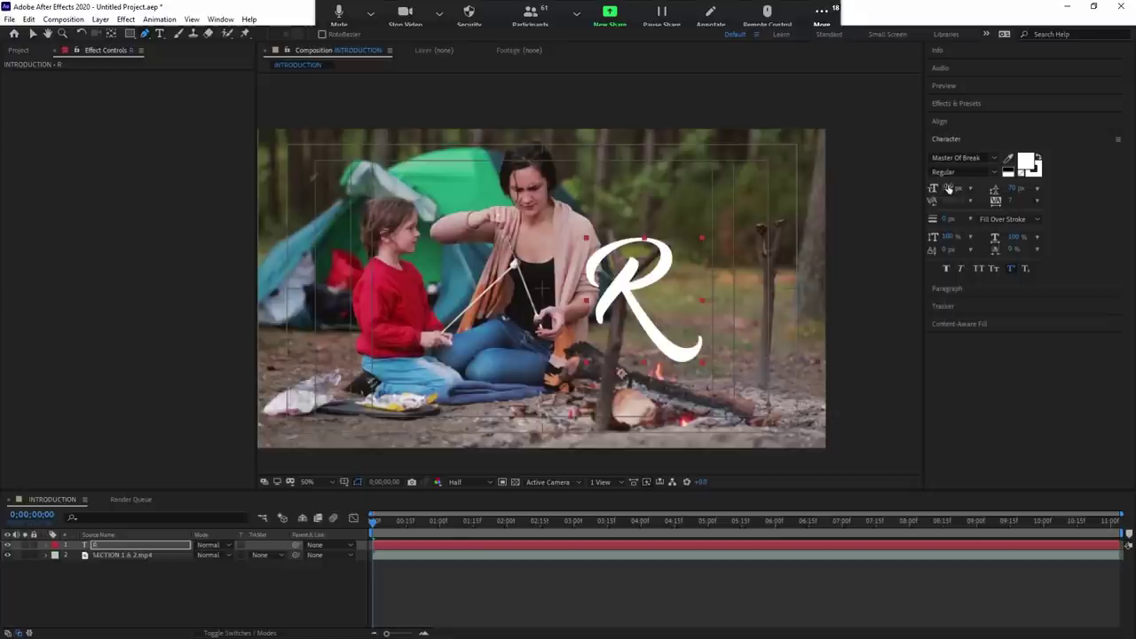
pyautogui.moveTo(946, 187); pyautogui.dragTo(977, 184)
pyautogui.click(633, 272)
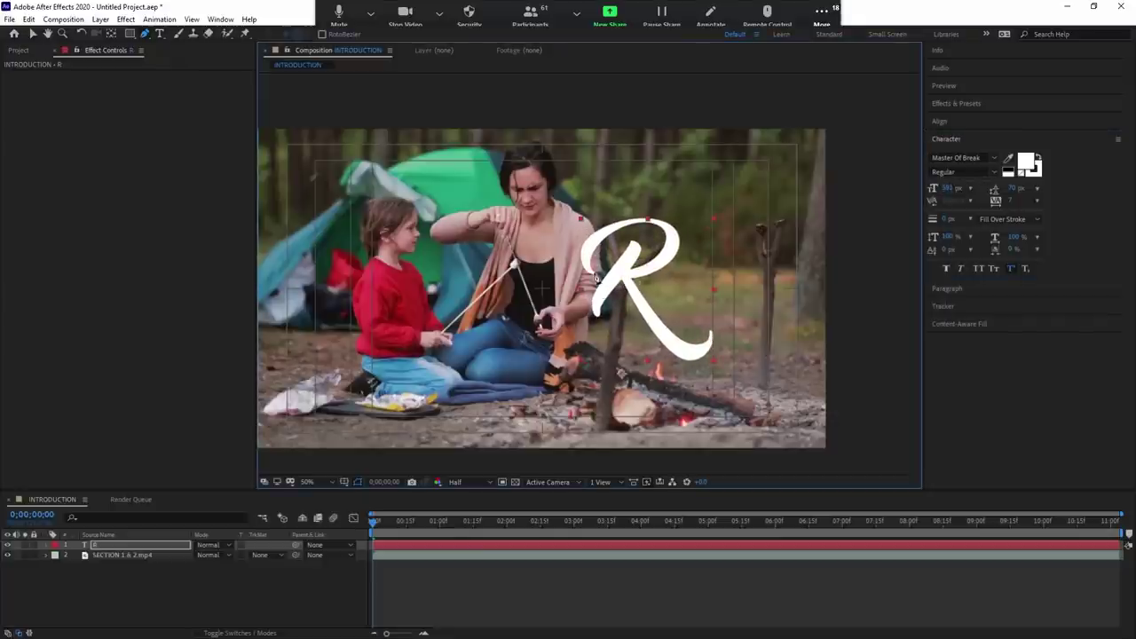
pyautogui.moveTo(596, 232); pyautogui.dragTo(675, 238)
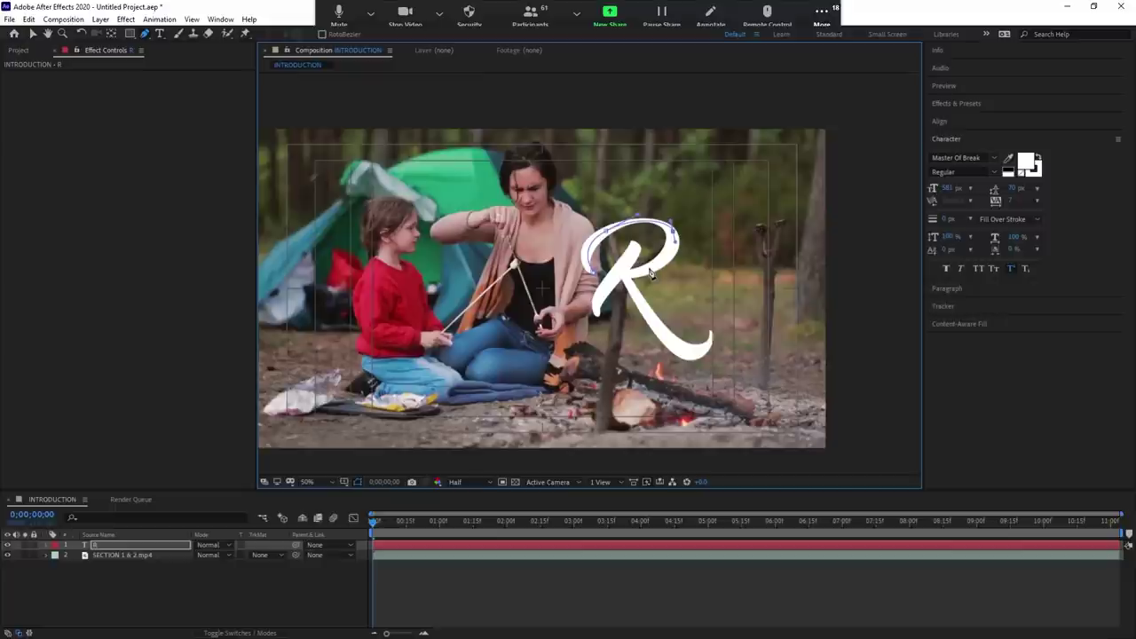
# Replace the first mask with a new Pen-tool path traced down the R's stem to its tail.
pyautogui.hotkey('ctrl', 'z')
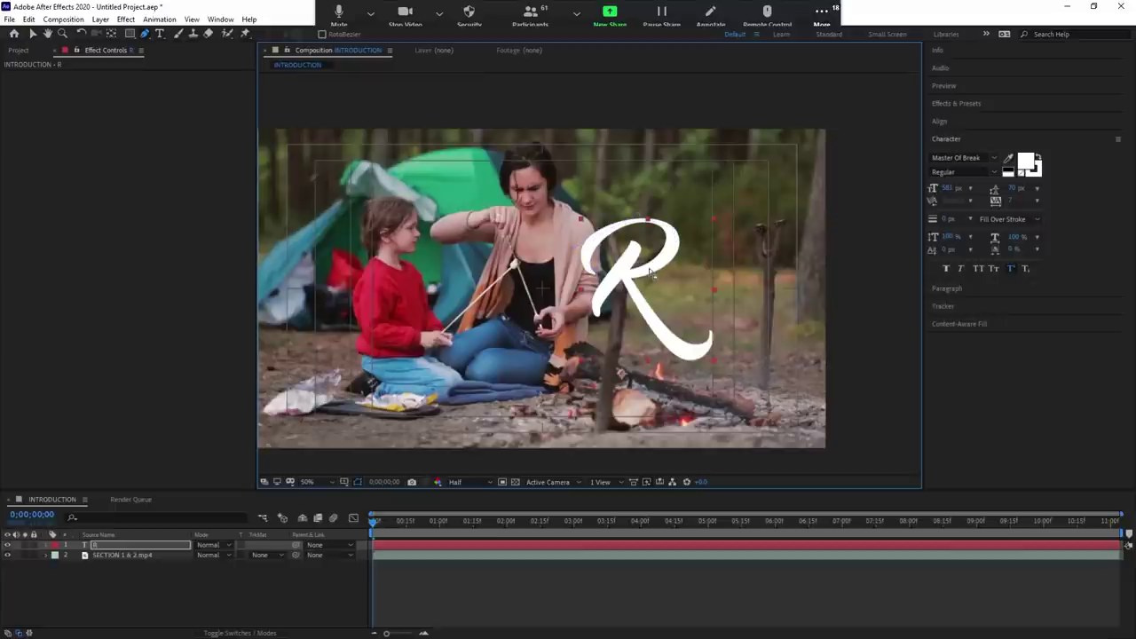
pyautogui.click(636, 243)
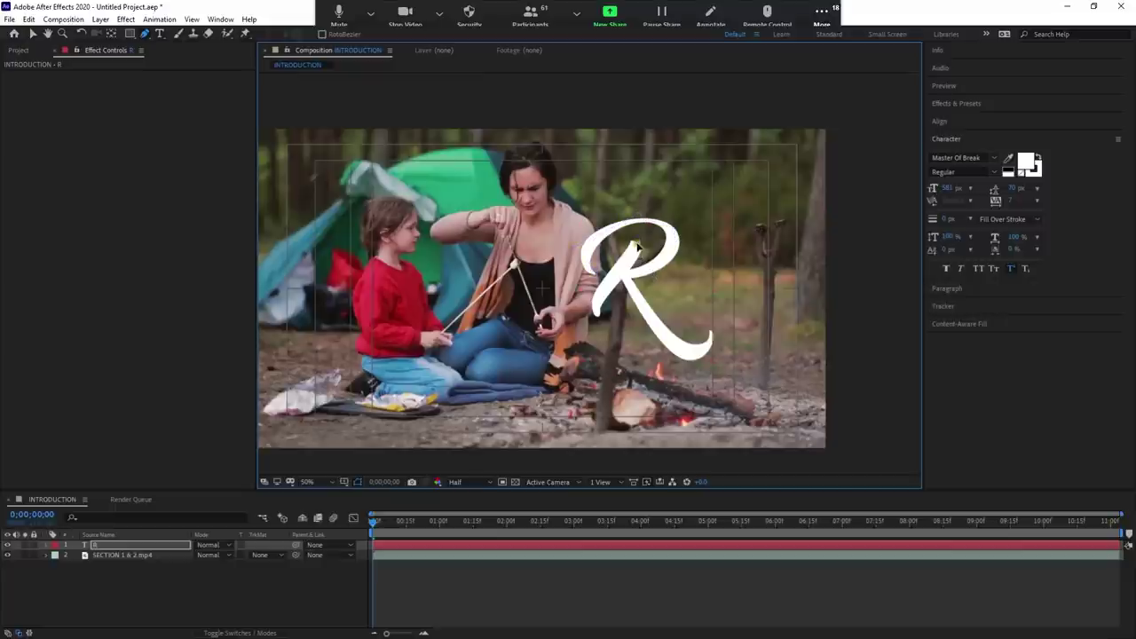
pyautogui.click(611, 282)
pyautogui.click(596, 309)
pyautogui.click(616, 545)
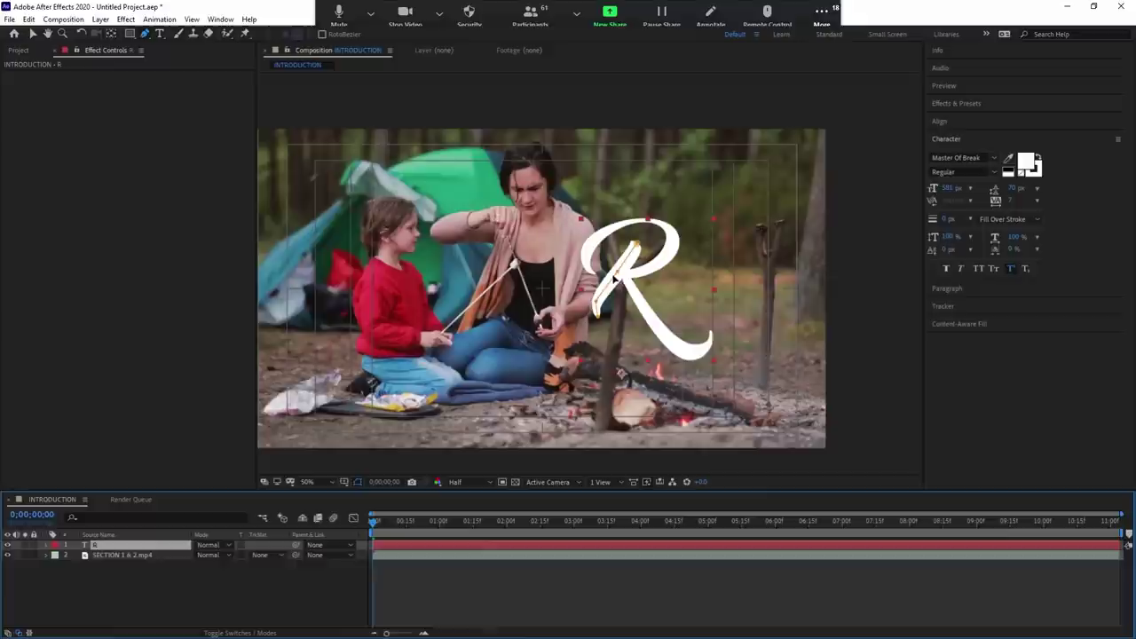
pyautogui.moveTo(589, 249)
pyautogui.mouseDown()
pyautogui.moveTo(614, 223)
pyautogui.moveTo(667, 257)
pyautogui.moveTo(656, 270)
pyautogui.mouseUp()
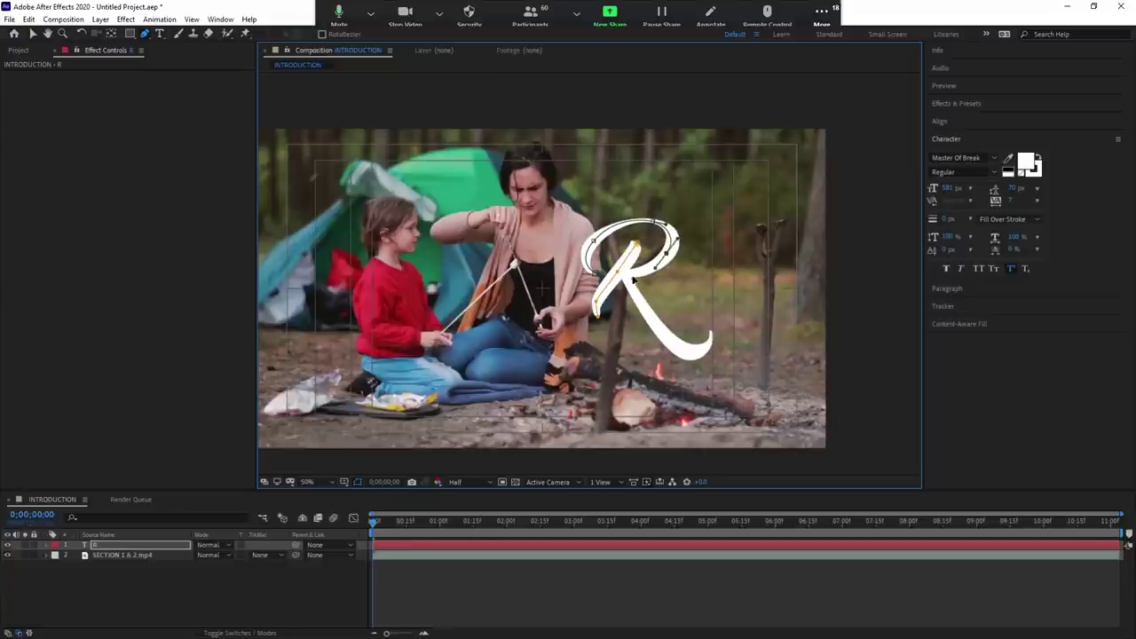
pyautogui.click(628, 281)
pyautogui.moveTo(636, 297)
pyautogui.mouseDown()
pyautogui.moveTo(683, 355)
pyautogui.moveTo(713, 344)
pyautogui.mouseUp()
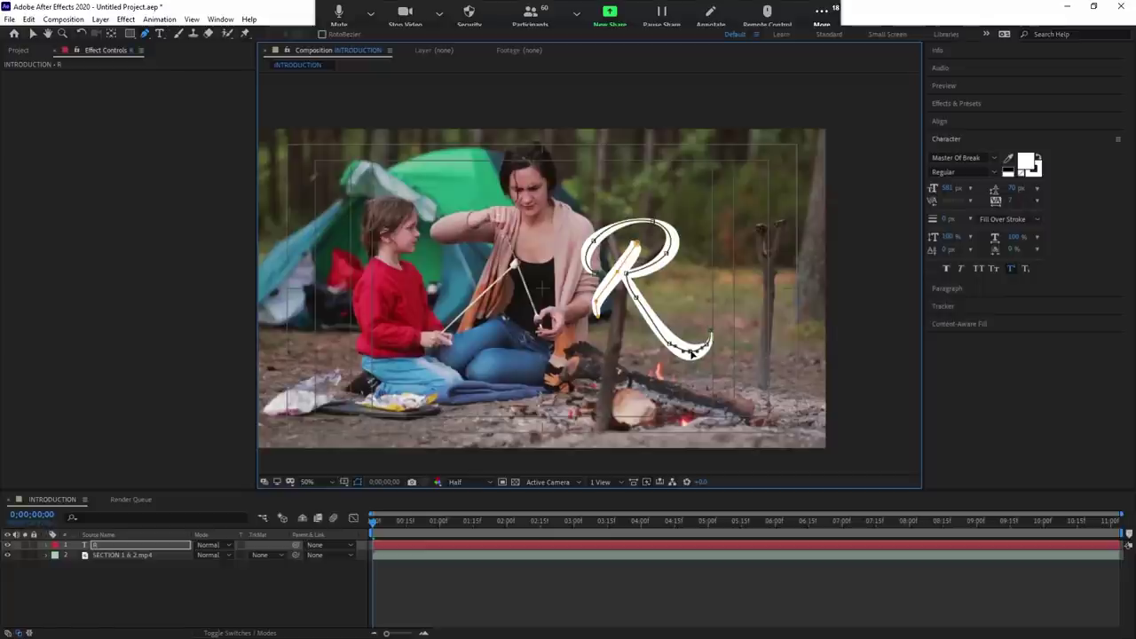
pyautogui.click(691, 353)
# Apply a Stroke effect to the R text layer, following Mask 1.
pyautogui.click(436, 555)
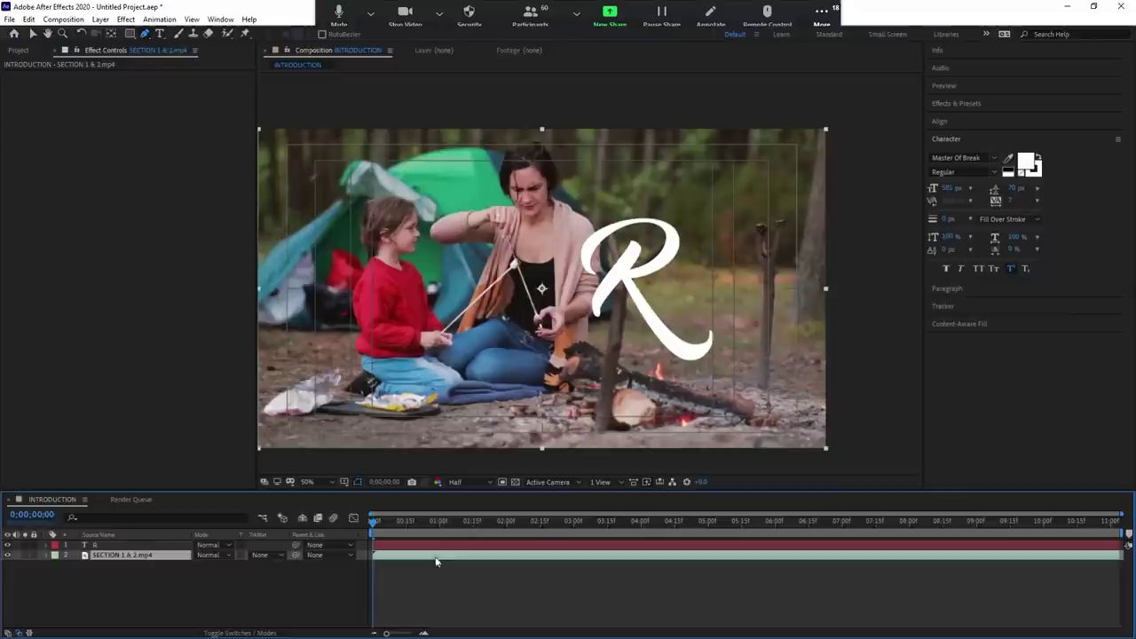
pyautogui.click(438, 544)
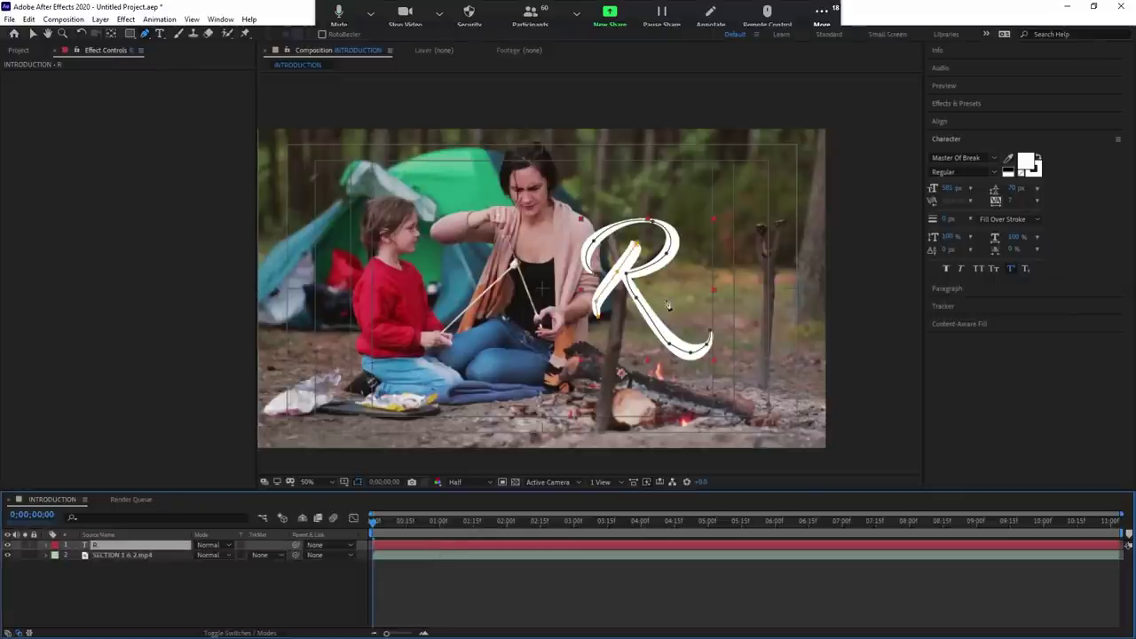
pyautogui.click(636, 245)
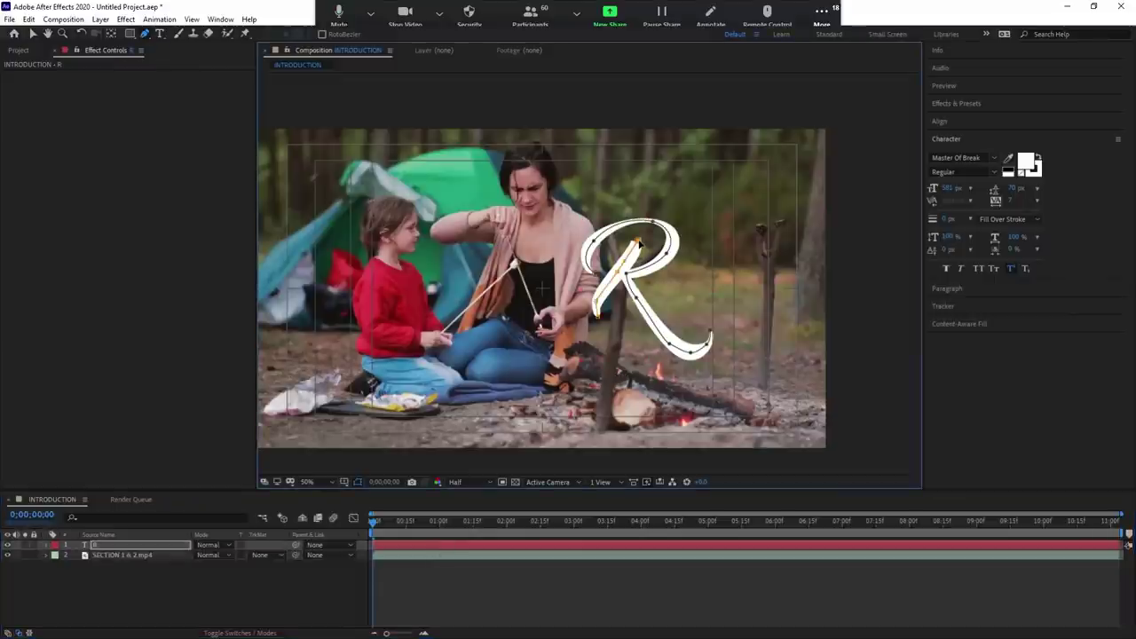
pyautogui.click(413, 547)
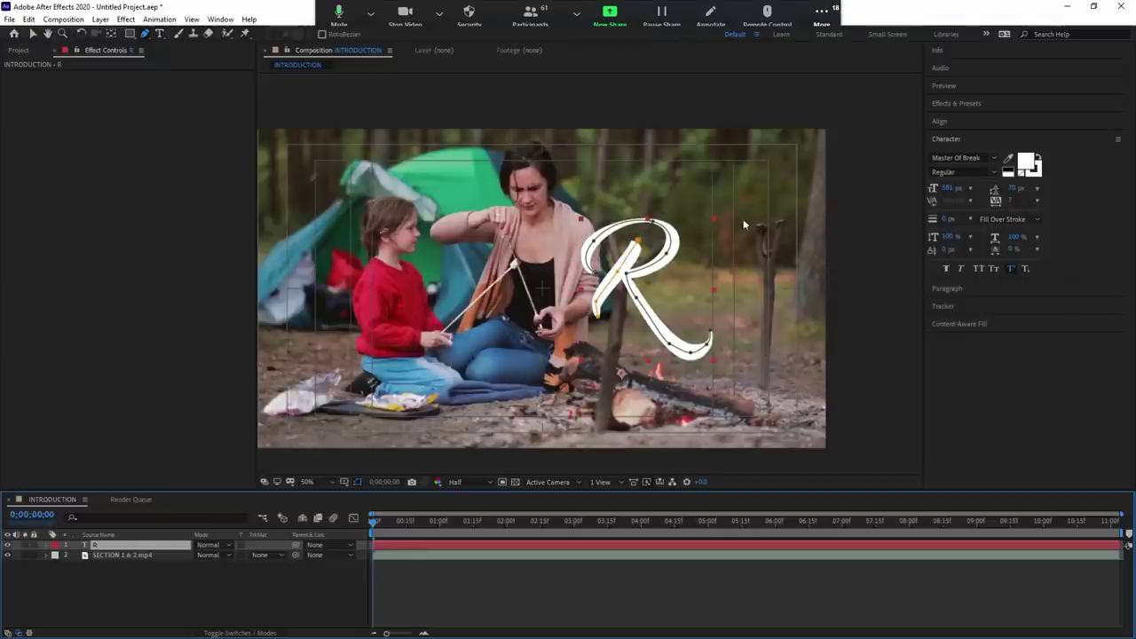
pyautogui.hotkey('ctrl', 'alt', 'shift', 'e')
pyautogui.press('v')
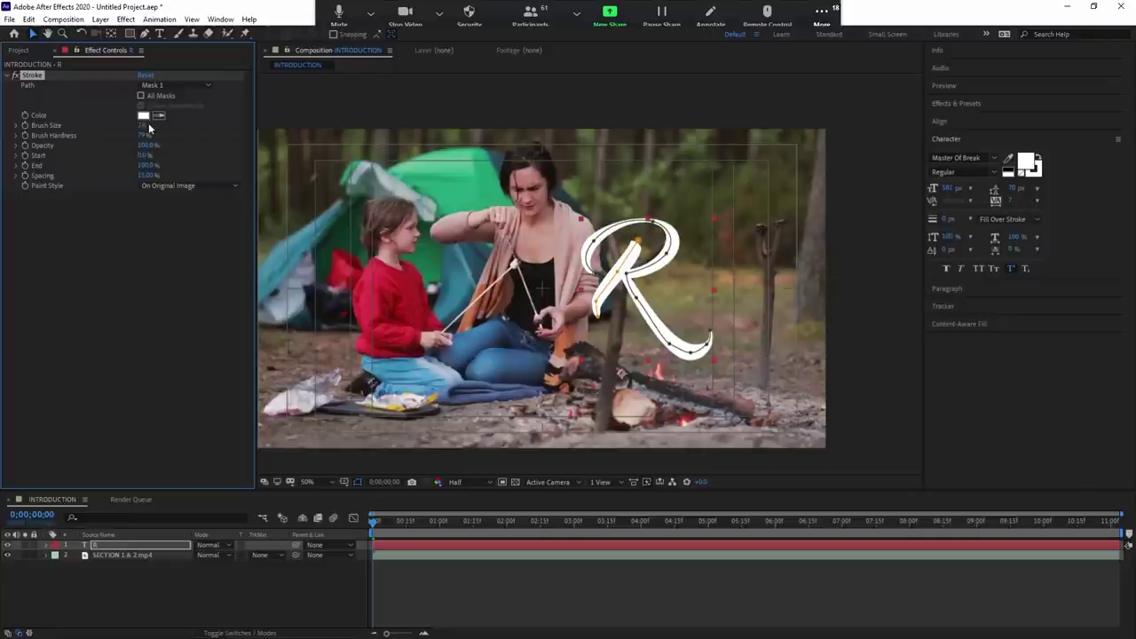
# Make the R's Stroke red and raise its Brush Size to about 36.7.
pyautogui.moveTo(141, 125); pyautogui.dragTo(200, 117)
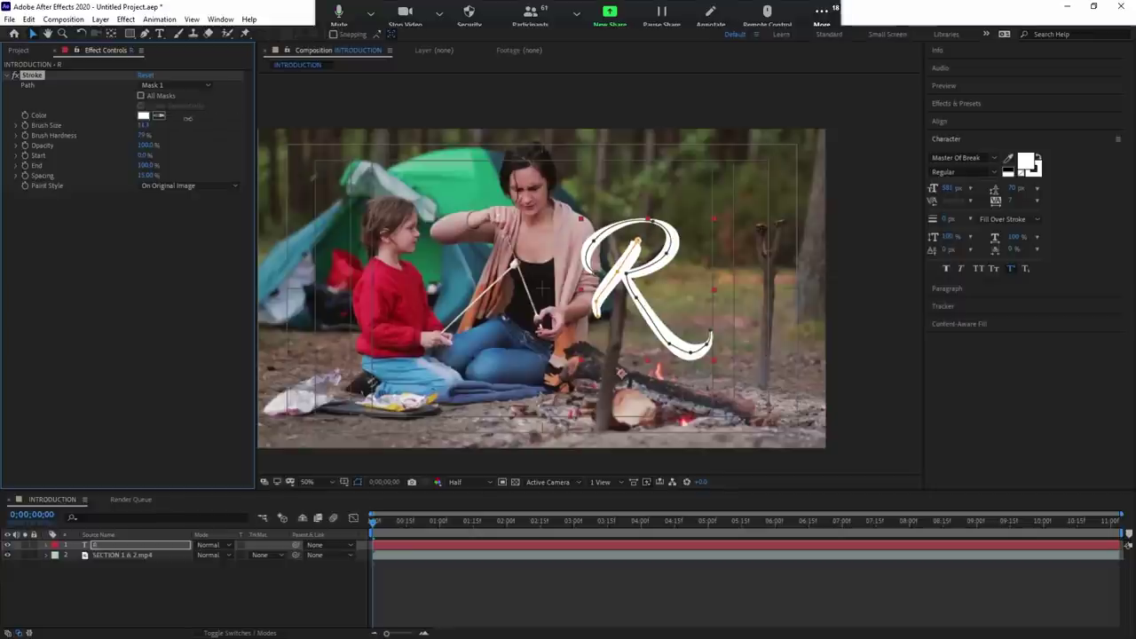
pyautogui.moveTo(200, 117); pyautogui.dragTo(300, 122)
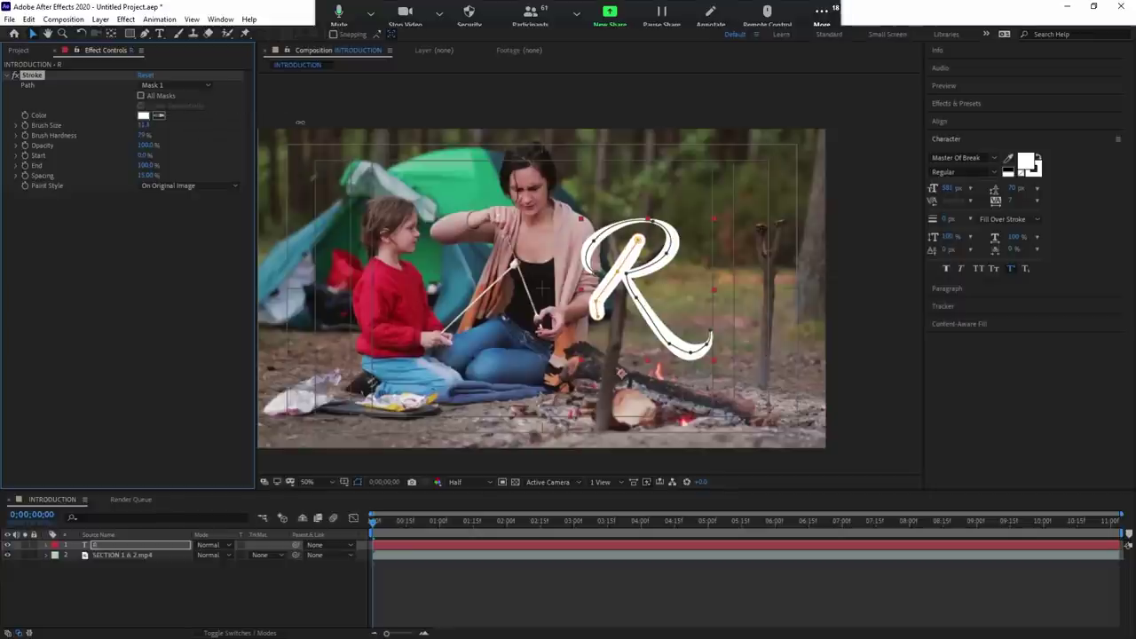
pyautogui.click(157, 115)
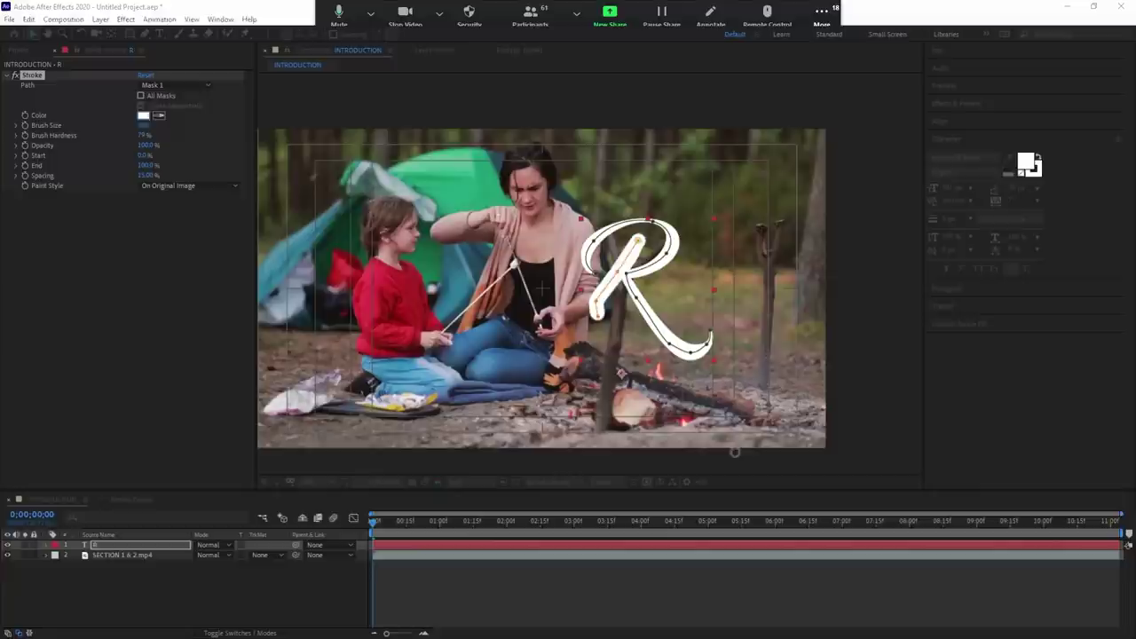
pyautogui.press('Escape')
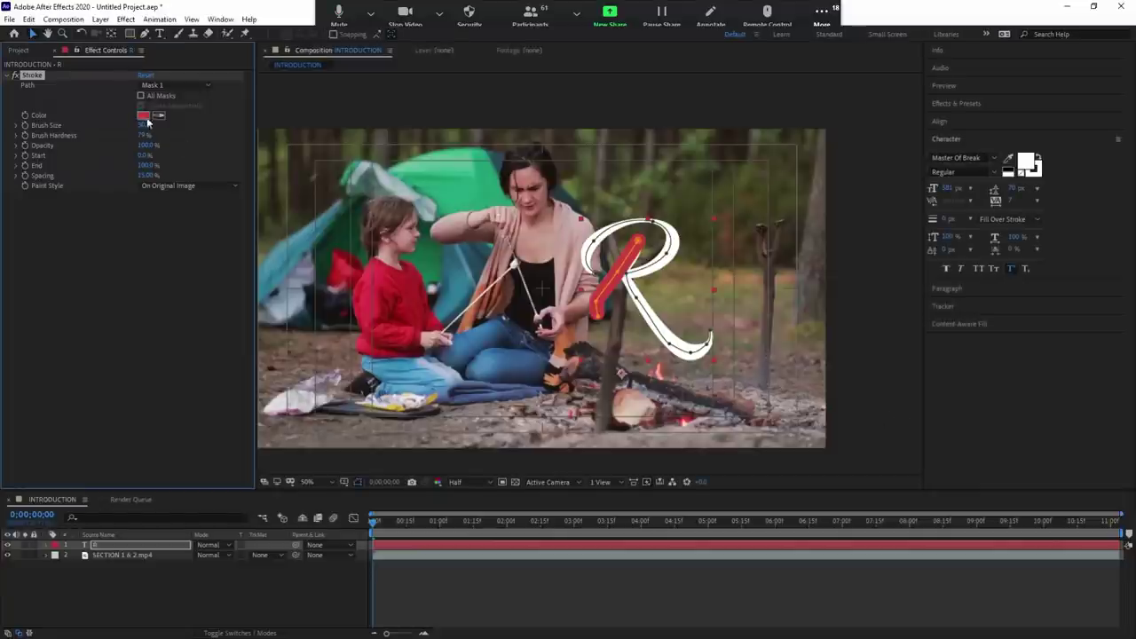
pyautogui.moveTo(146, 124); pyautogui.dragTo(185, 124)
pyautogui.click(641, 243)
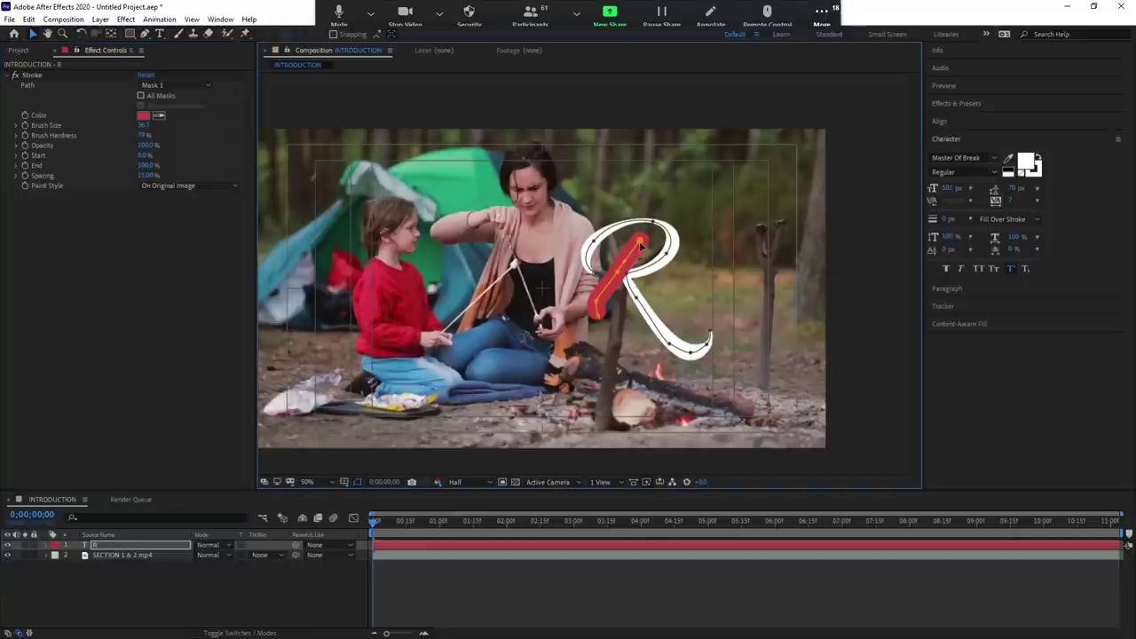
pyautogui.click(464, 555)
pyautogui.click(470, 544)
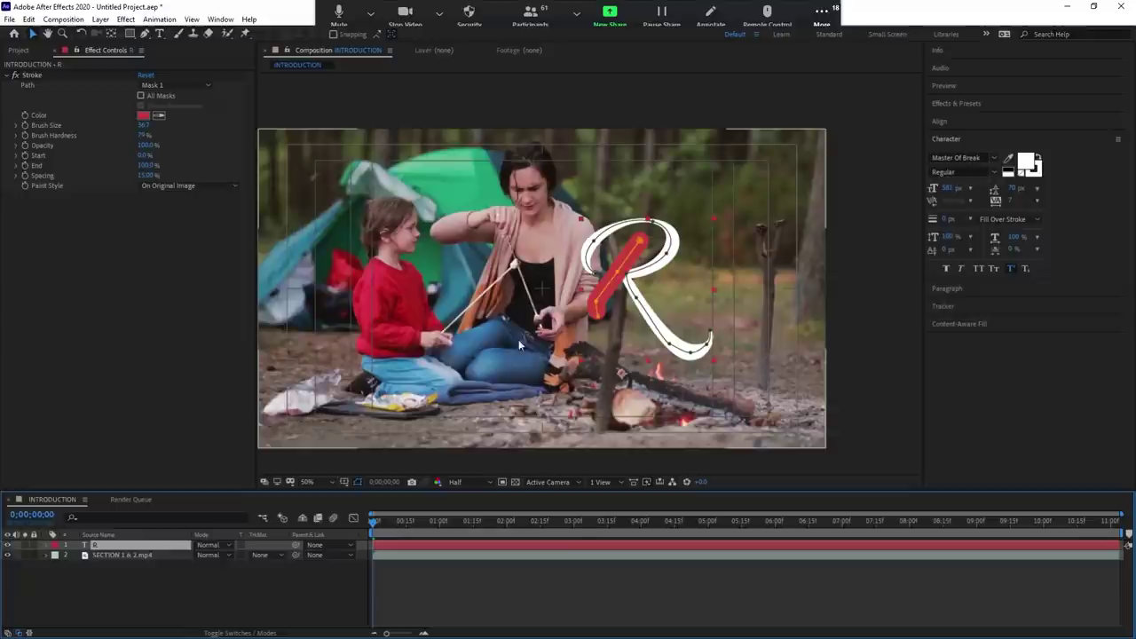
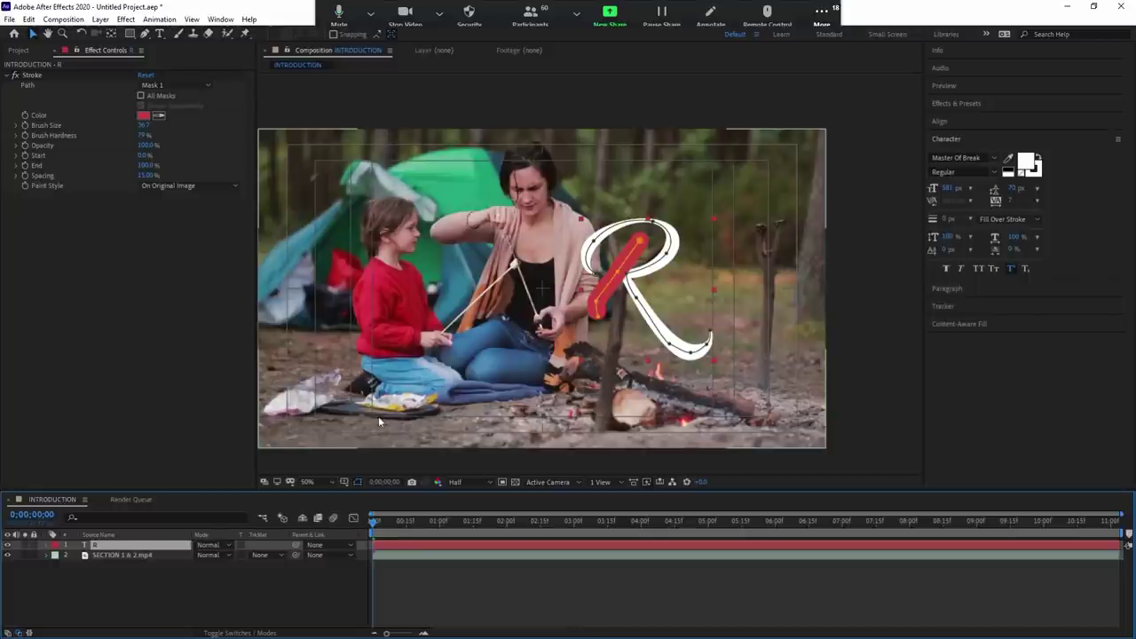
# Turn on All Masks and Stroke Sequentially, set the R stroke's End to 0%, then move to 0;00;01;13.
pyautogui.click(140, 96)
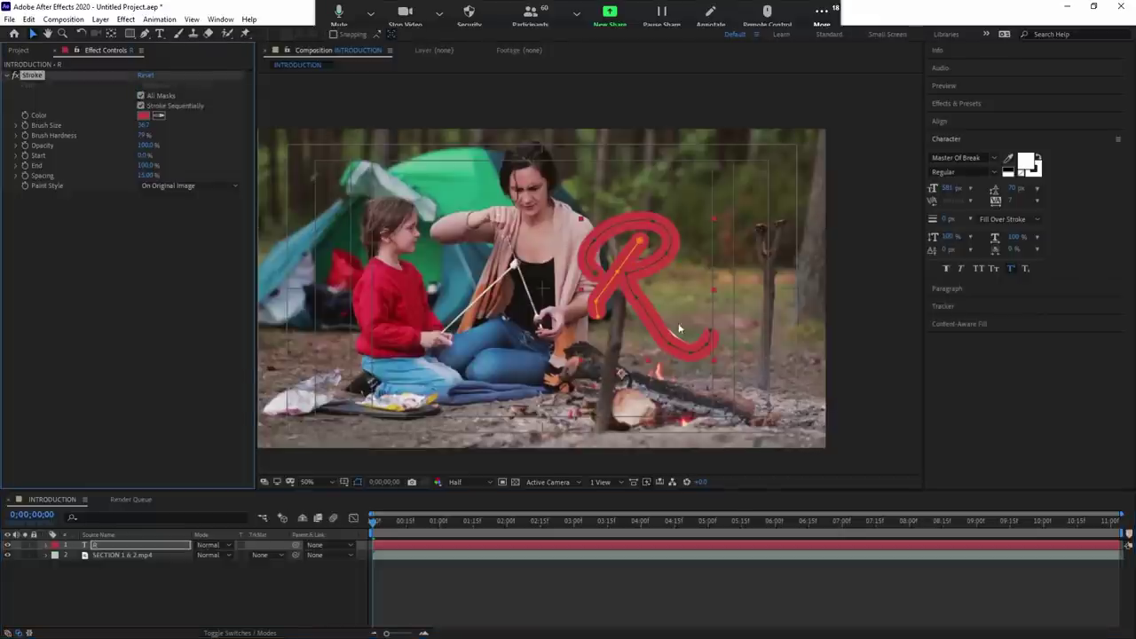
pyautogui.click(670, 351)
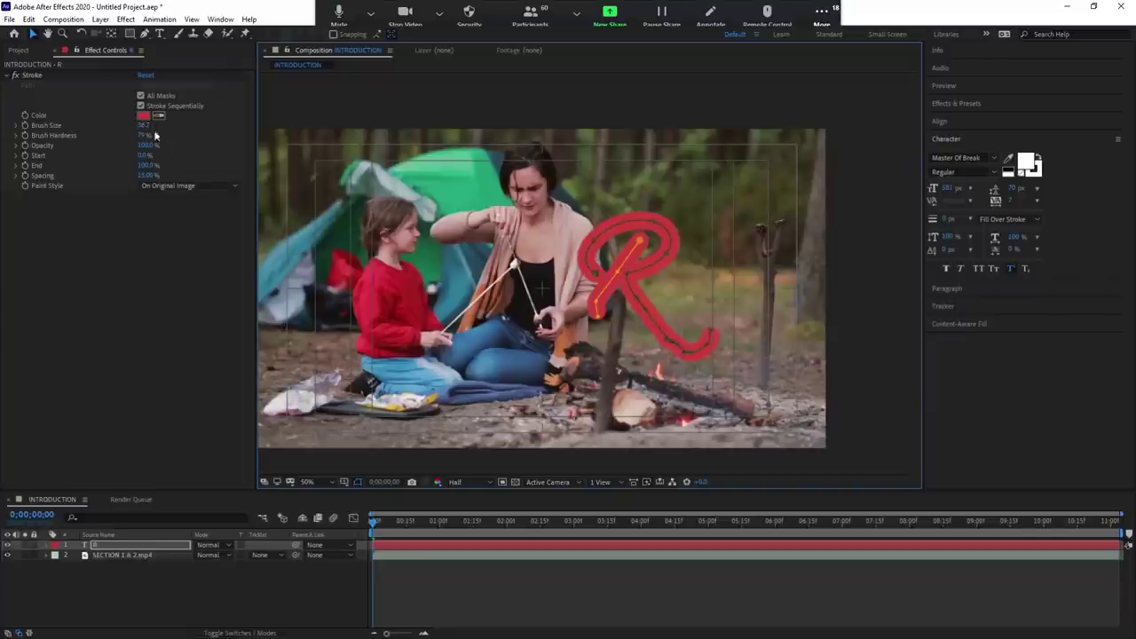
pyautogui.click(19, 173)
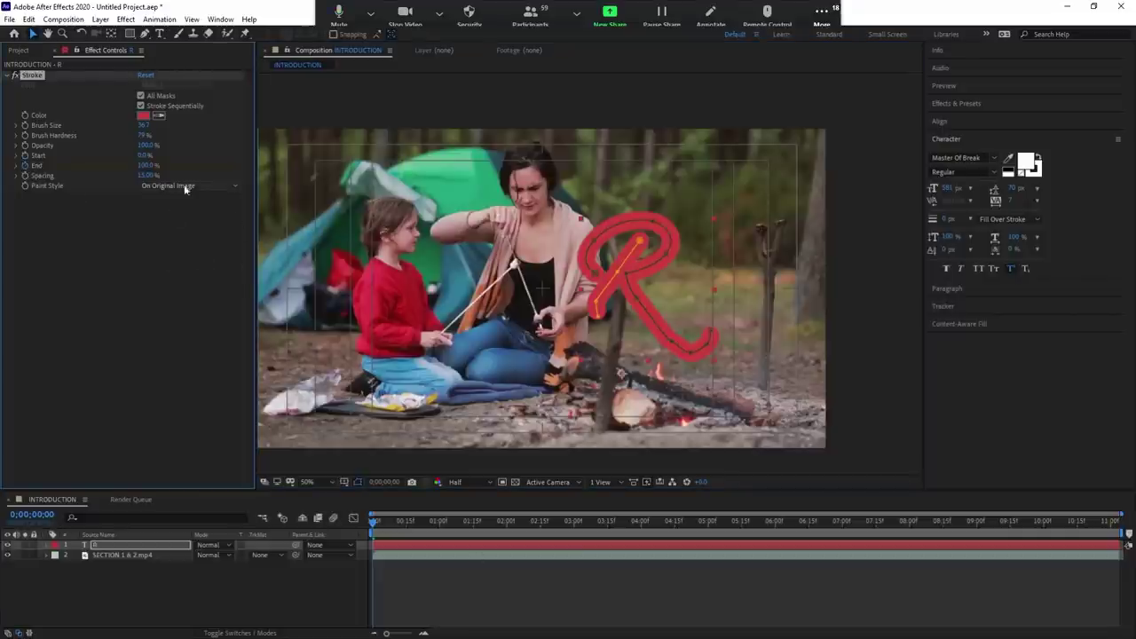
pyautogui.click(148, 166)
pyautogui.write('0')
pyautogui.press('Return')
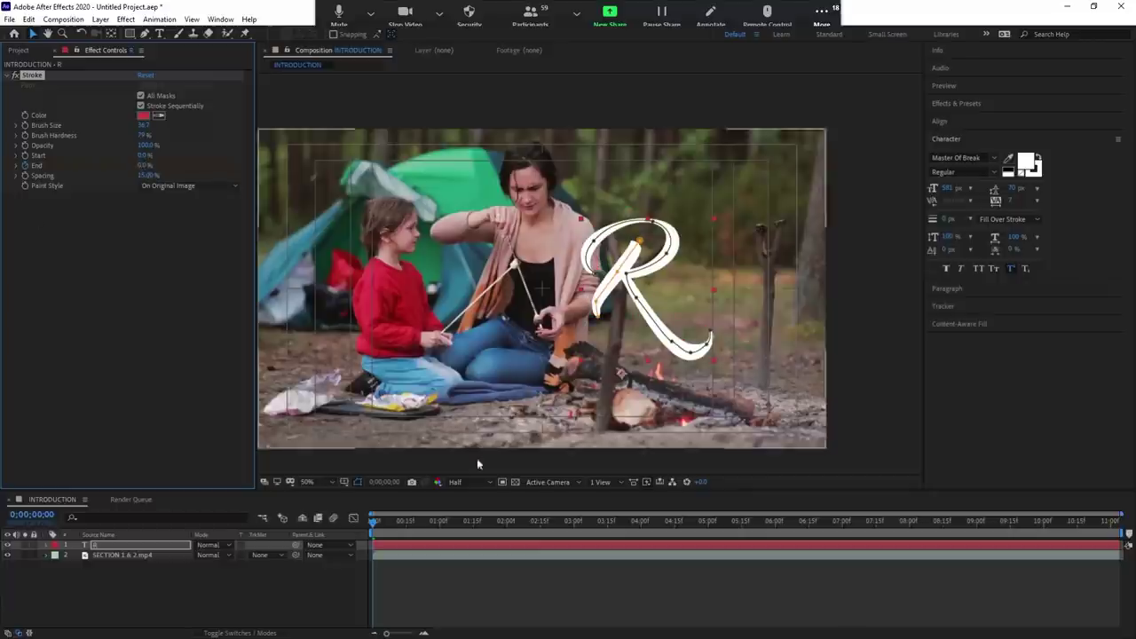
pyautogui.moveTo(453, 521); pyautogui.dragTo(471, 539)
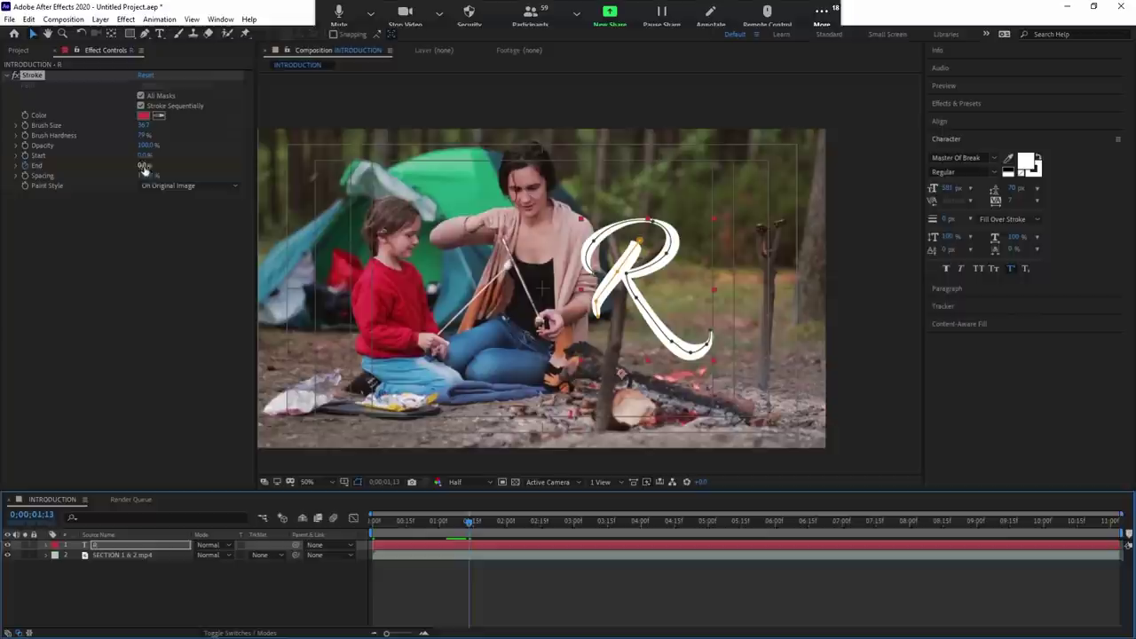
# Keyframe the stroke End at 100% at 0;00;01;13 and play the write-on from the start.
pyautogui.click(173, 164)
pyautogui.press('Return')
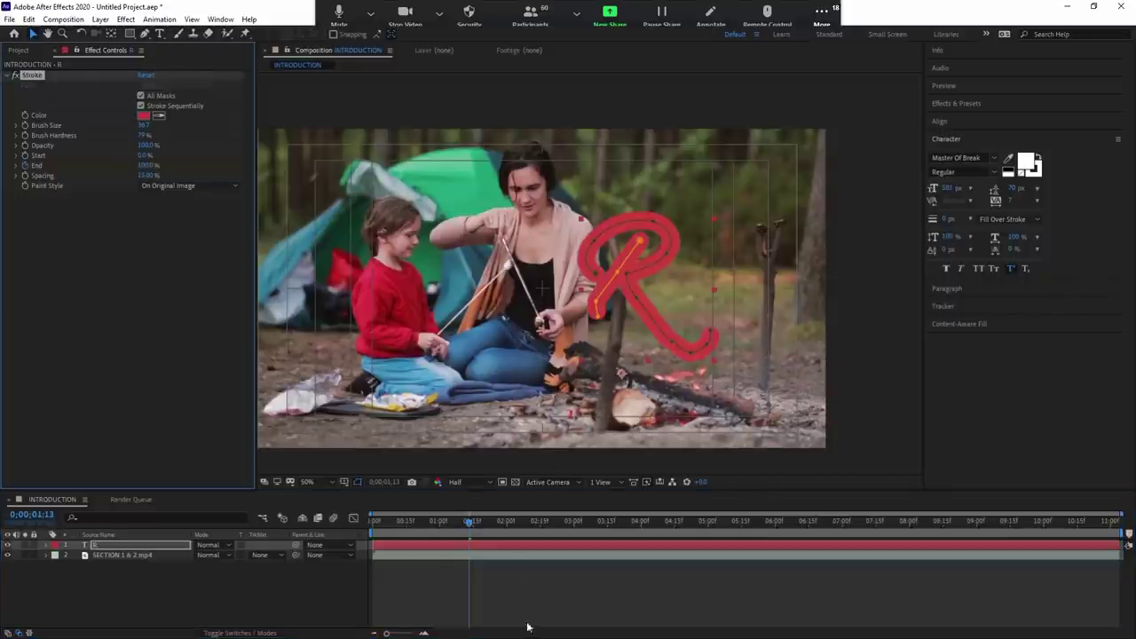
pyautogui.press('u')
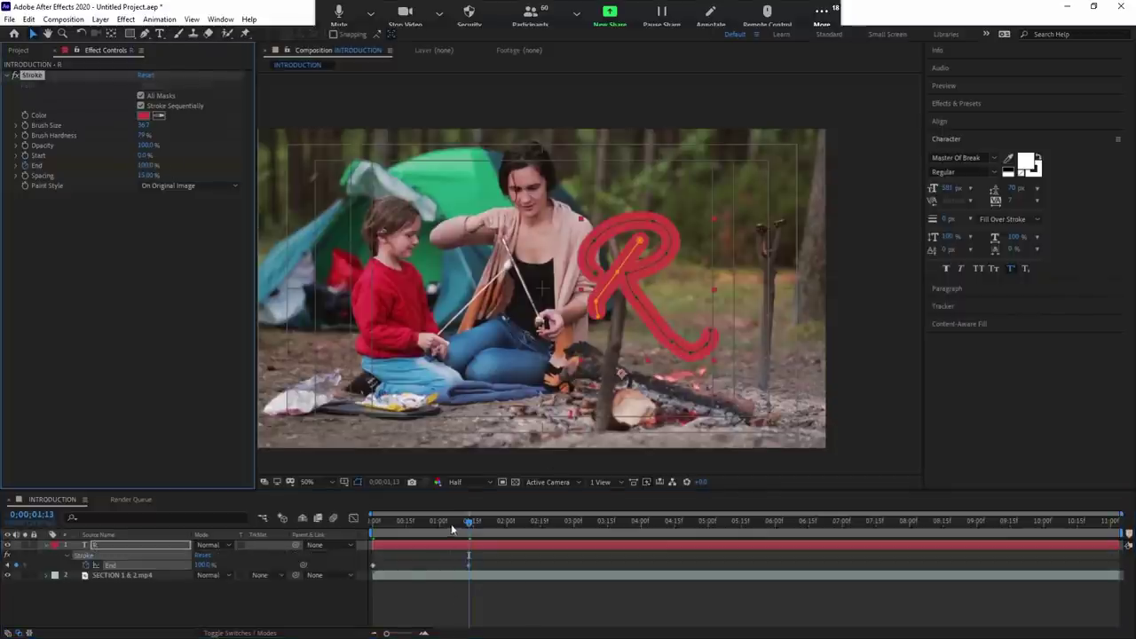
pyautogui.click(367, 517)
pyautogui.press('space')
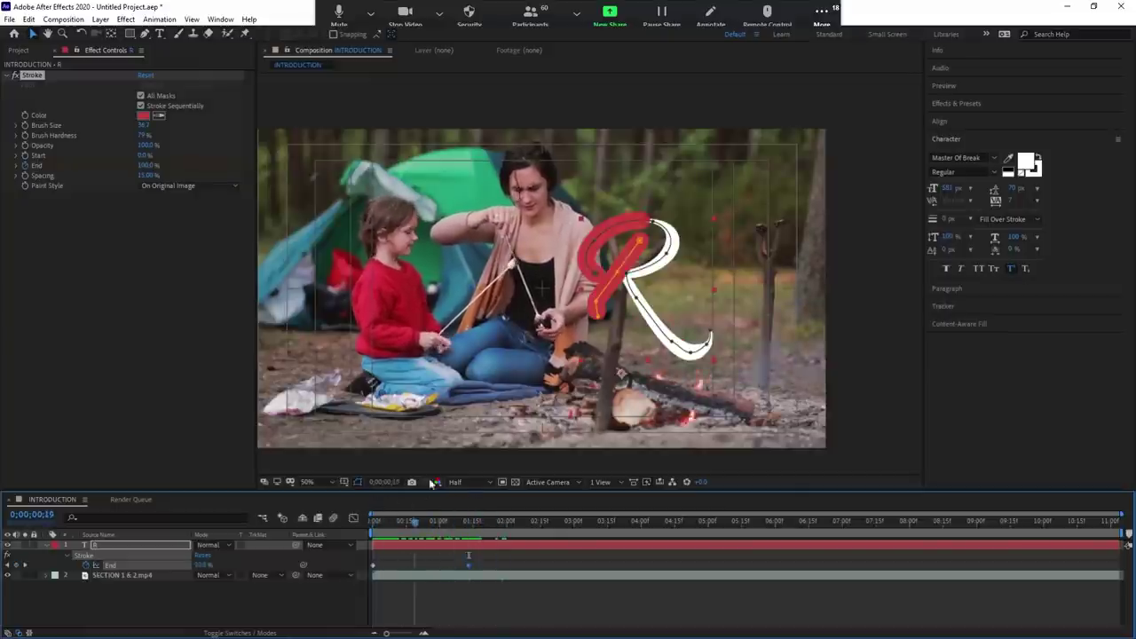
# Set the stroke Paint Style to Reveal Original Image and preview the white R.
pyautogui.click(225, 185)
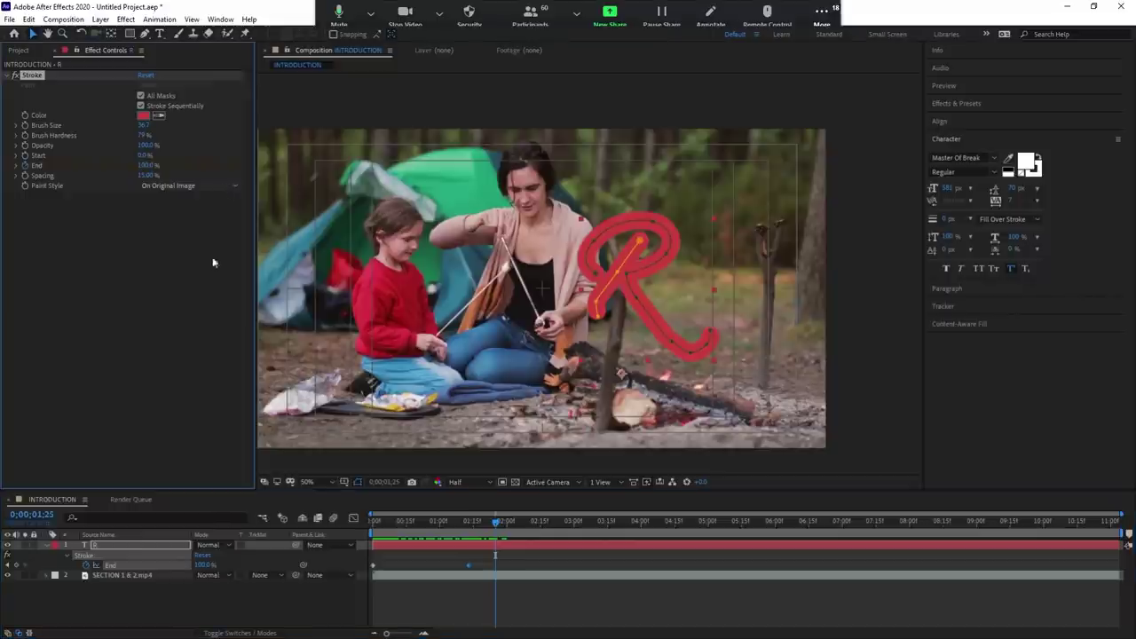
pyautogui.click(186, 232)
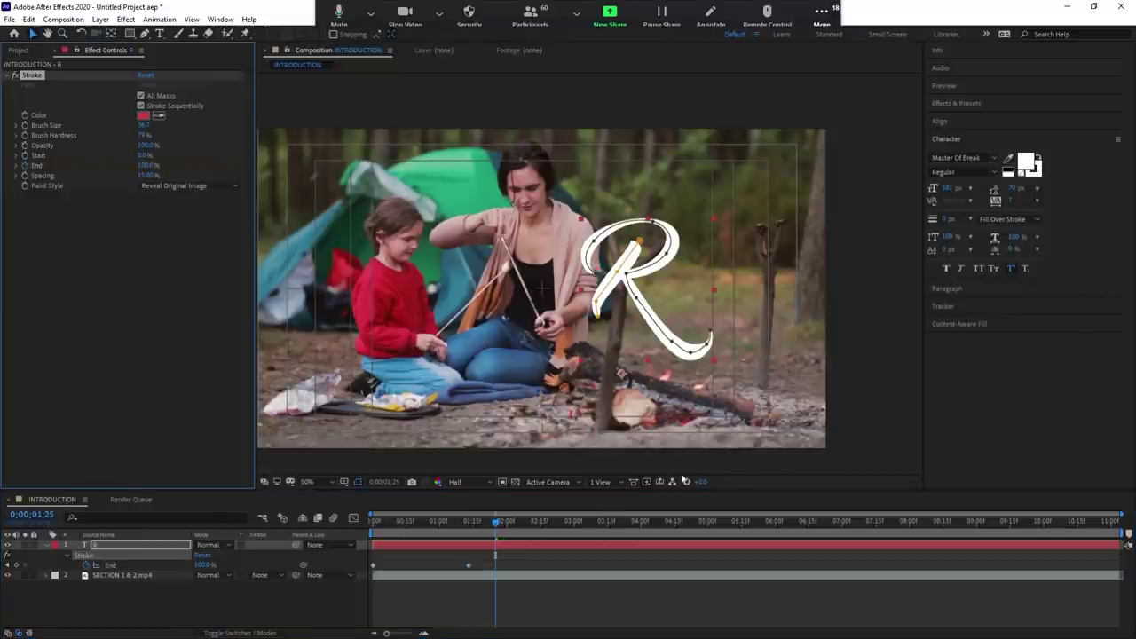
pyautogui.press('space')
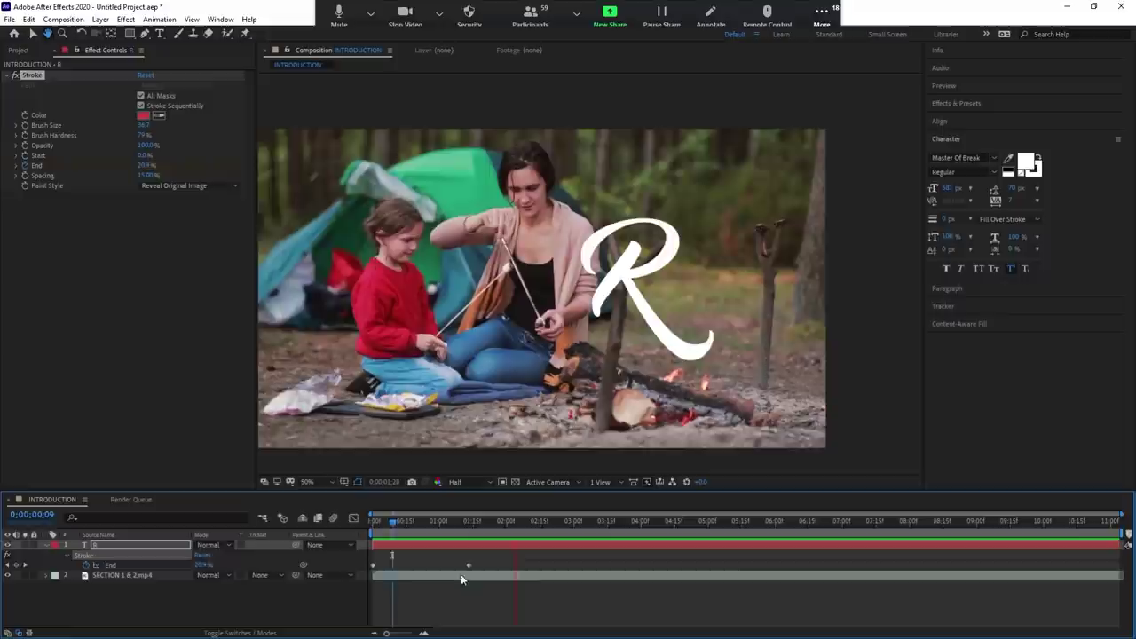
pyautogui.press('space')
# Move the 100% End keyframe earlier for a one-second write-on and review it.
pyautogui.moveTo(468, 565); pyautogui.dragTo(442, 565)
pyautogui.press('space')
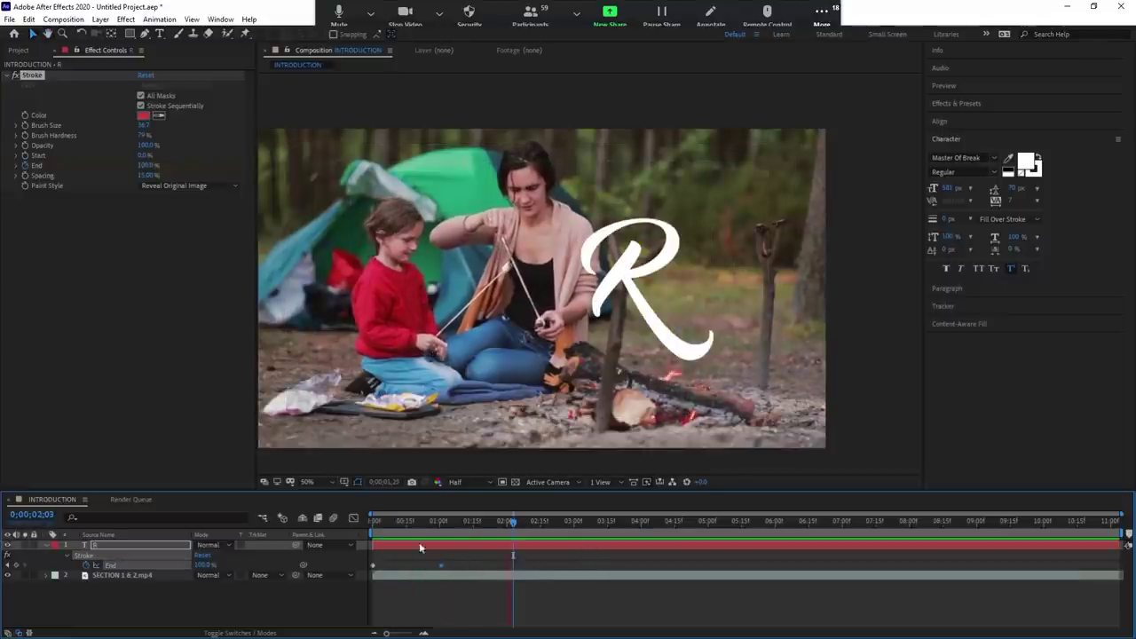
pyautogui.press('space')
pyautogui.moveTo(417, 524); pyautogui.dragTo(447, 524)
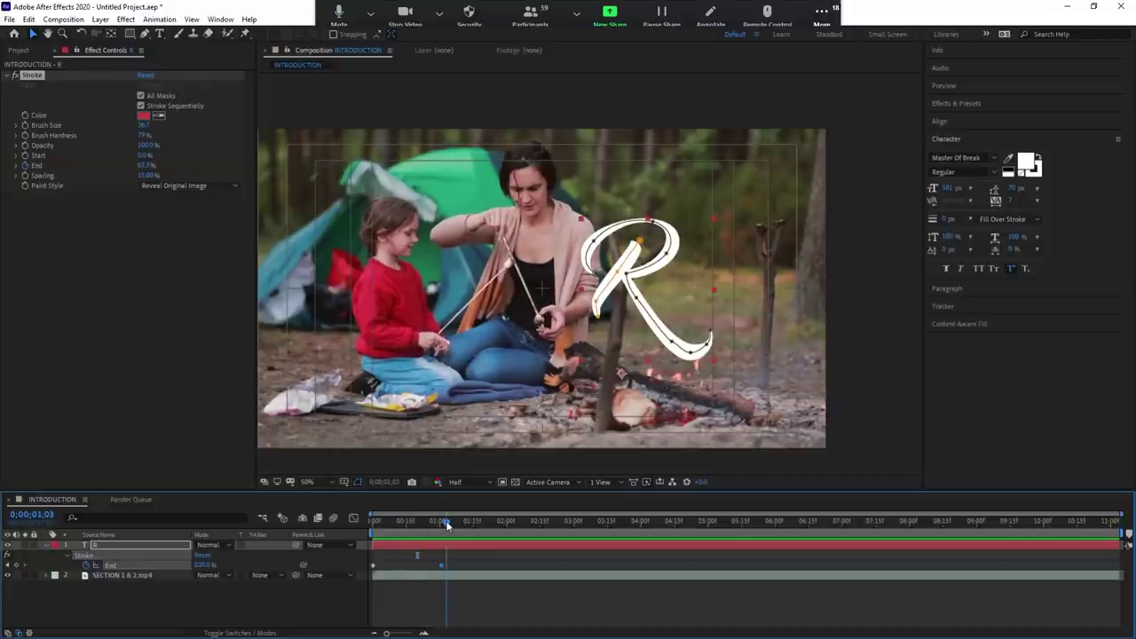
pyautogui.press('space')
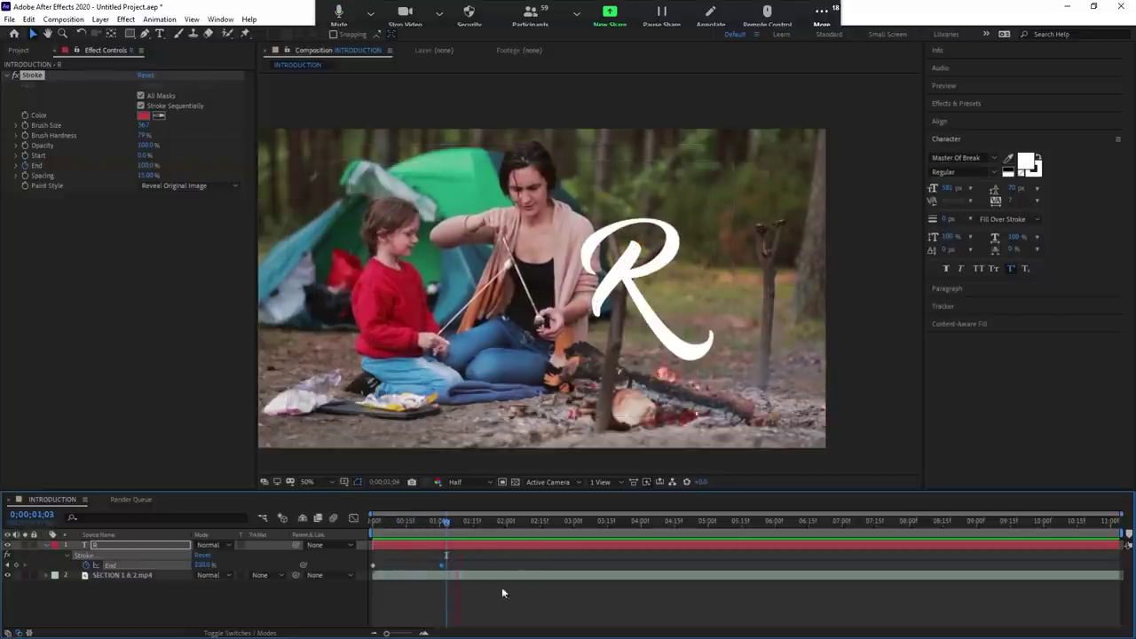
pyautogui.click(373, 522)
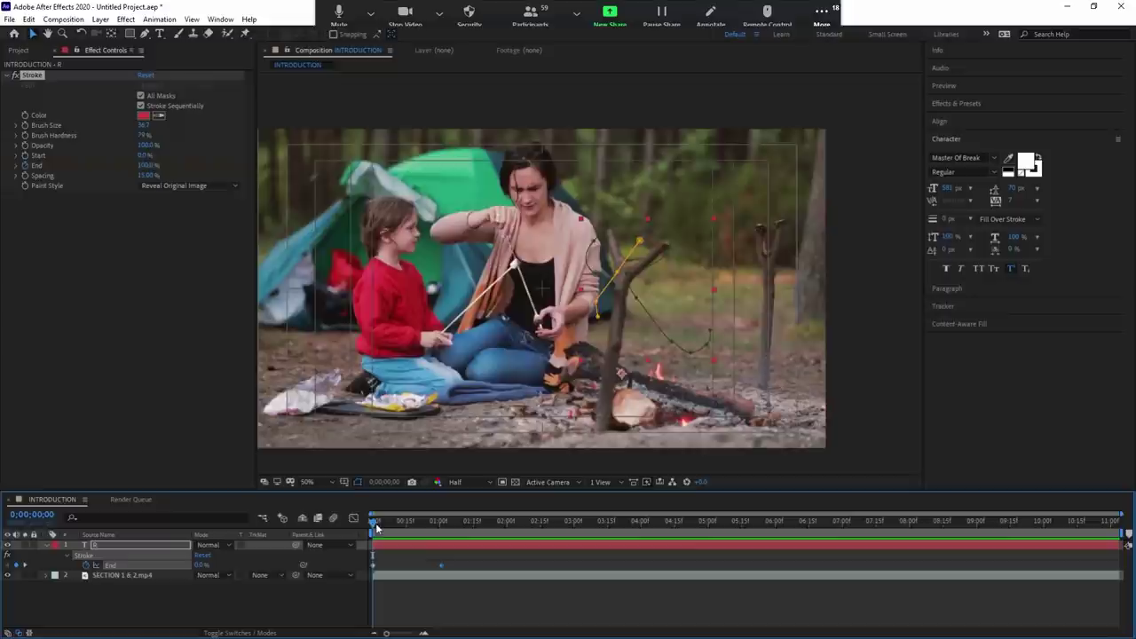
pyautogui.moveTo(394, 521); pyautogui.dragTo(404, 530)
pyautogui.click(471, 522)
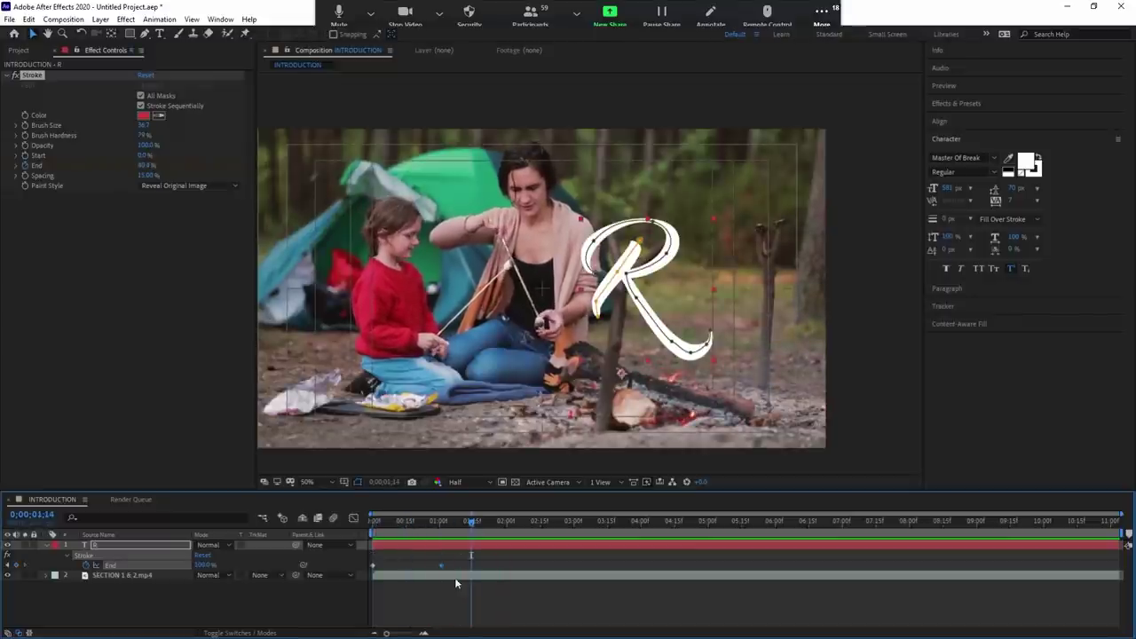
# Delete the R text layer and apply Hue/Saturation to the camping footage.
pyautogui.click(463, 543)
pyautogui.press('Delete')
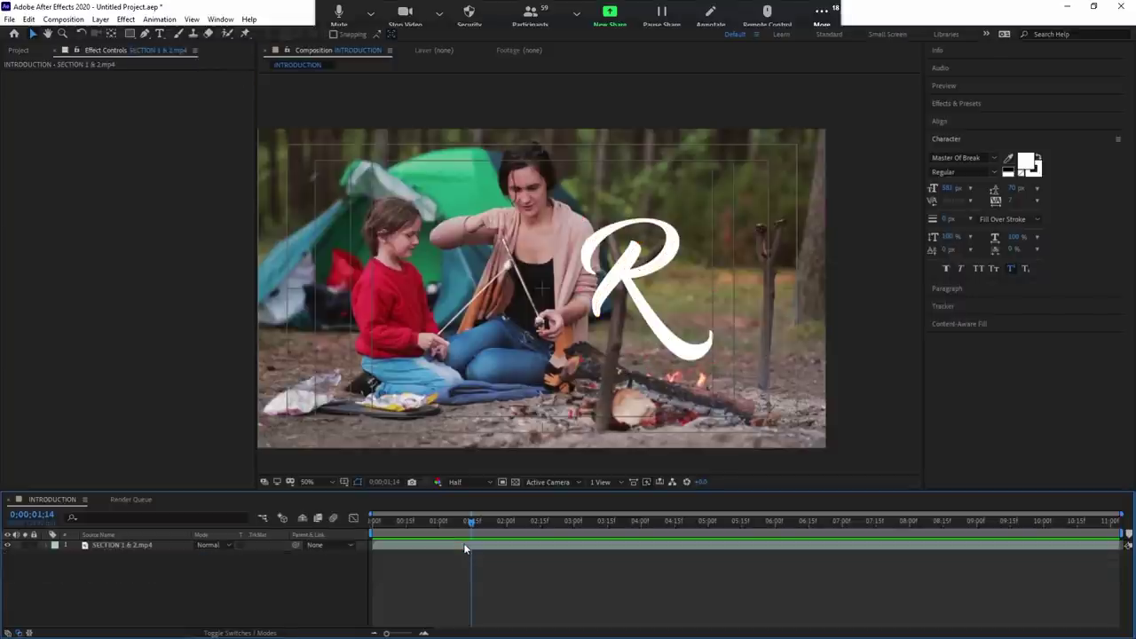
pyautogui.click(452, 523)
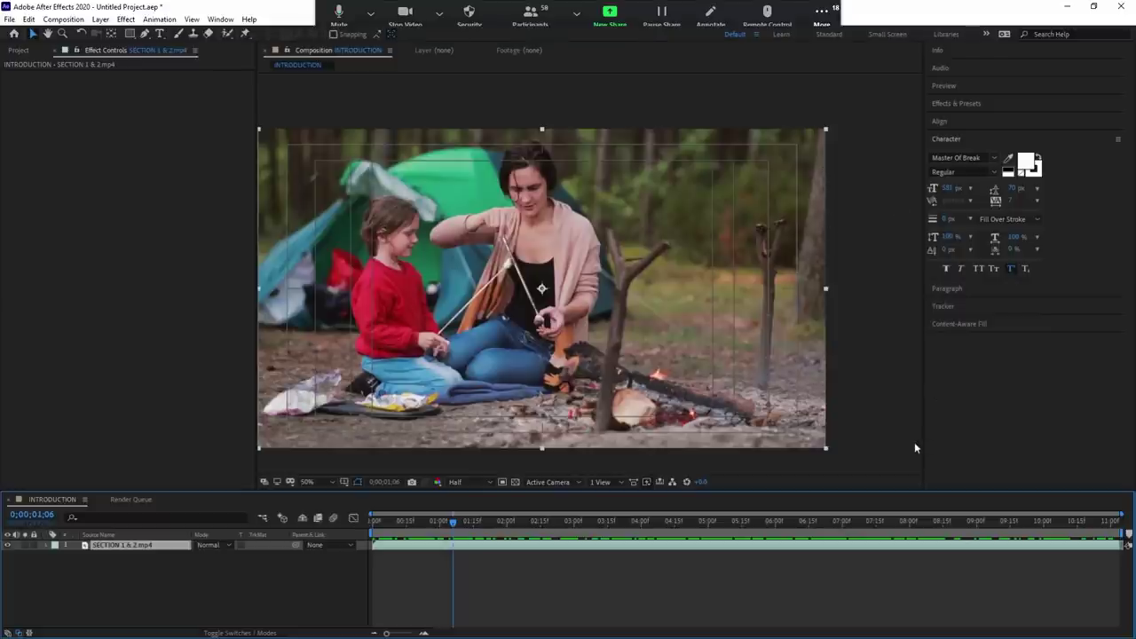
pyautogui.hotkey('ctrl', 'alt', 'shift', 'e')
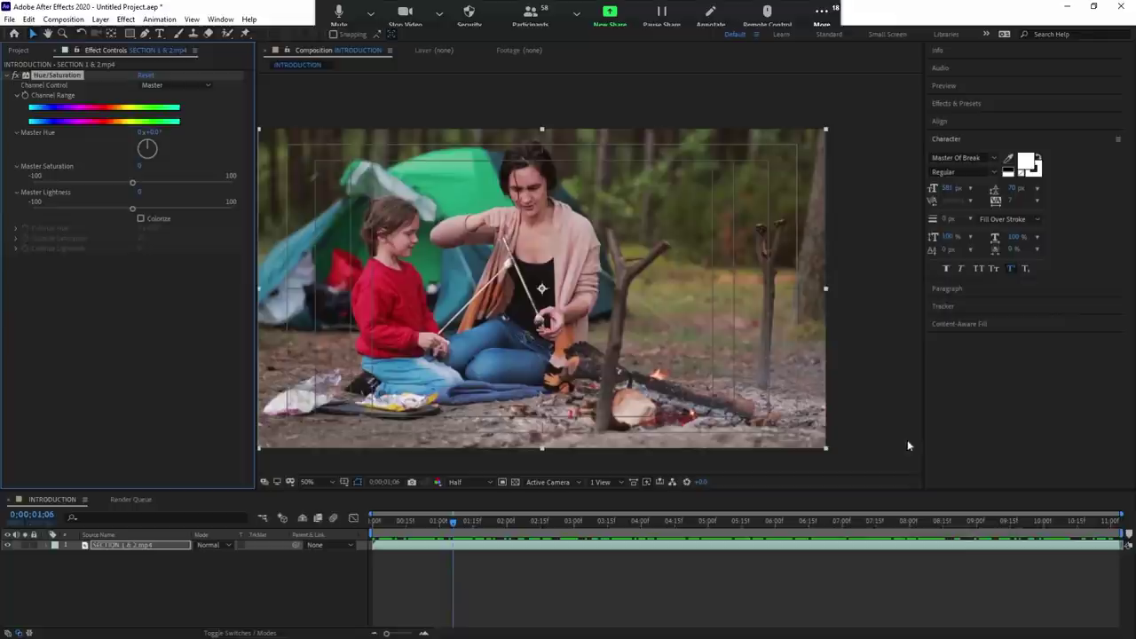
# Enable Colorize, shift Colorize Hue toward sepia and lower Colorize Saturation to about 7.
pyautogui.click(140, 218)
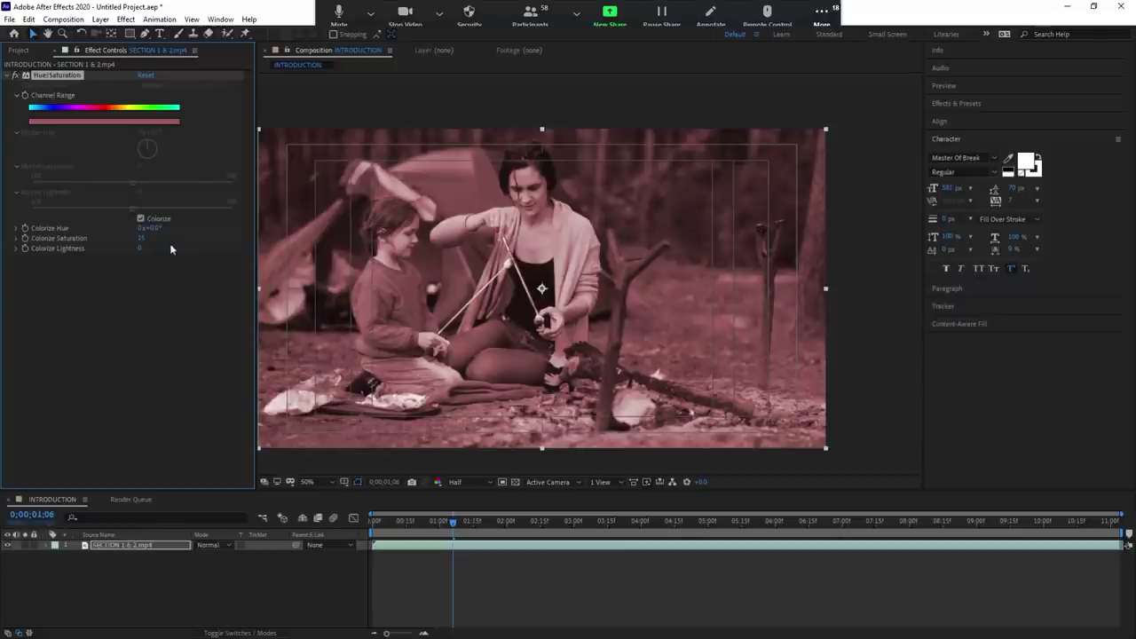
pyautogui.moveTo(151, 228)
pyautogui.mouseDown()
pyautogui.moveTo(87, 217)
pyautogui.moveTo(175, 231)
pyautogui.mouseUp()
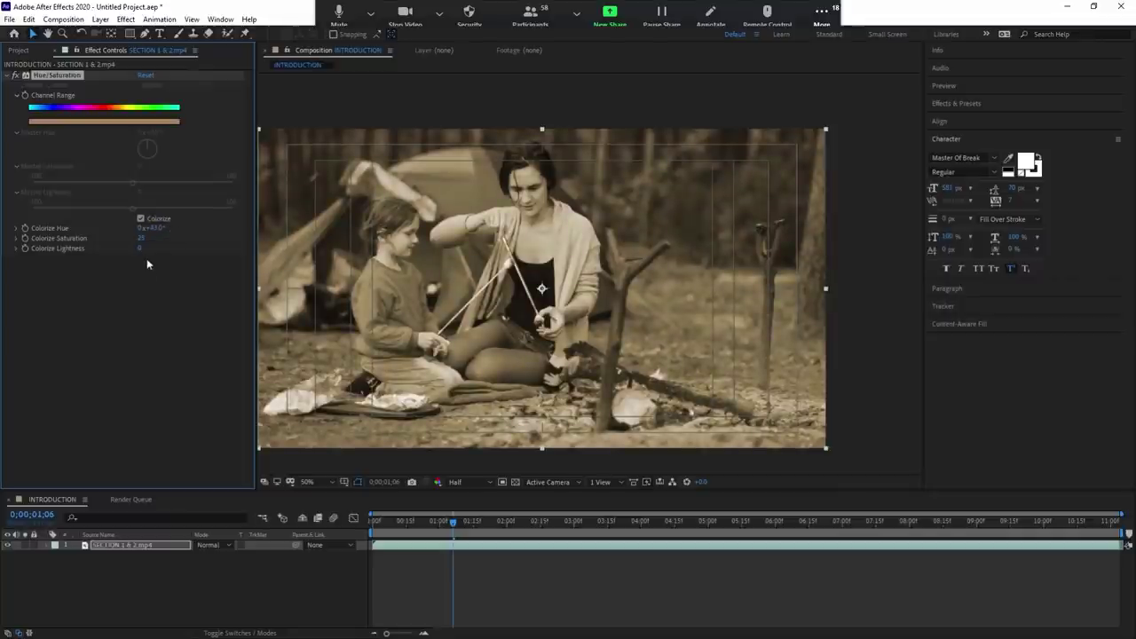
pyautogui.moveTo(142, 242); pyautogui.dragTo(138, 245)
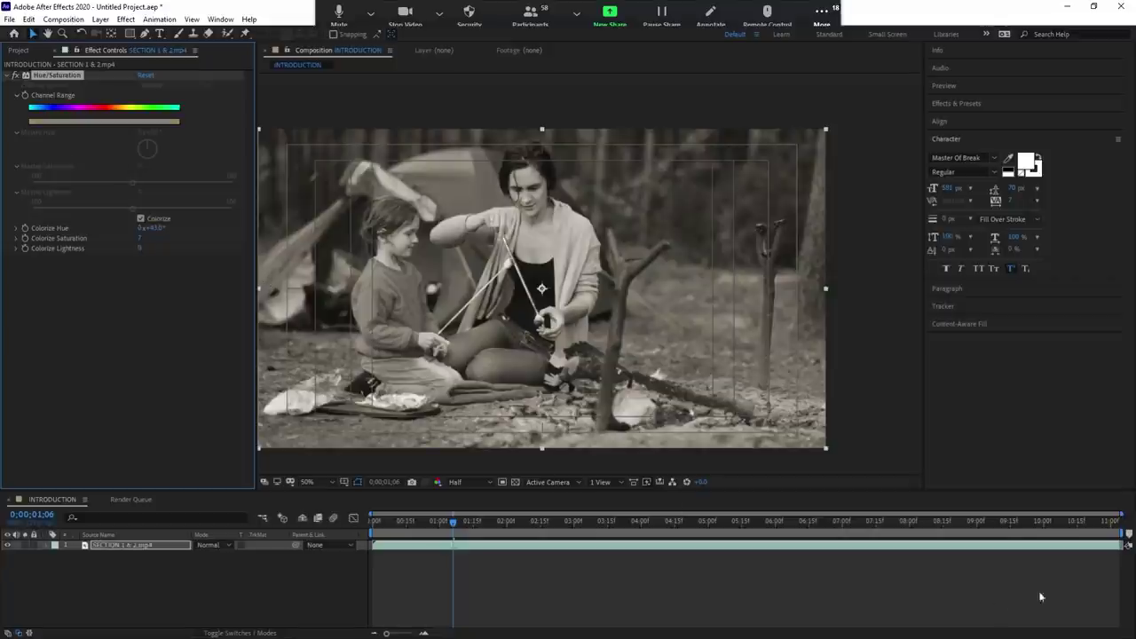
pyautogui.click(622, 589)
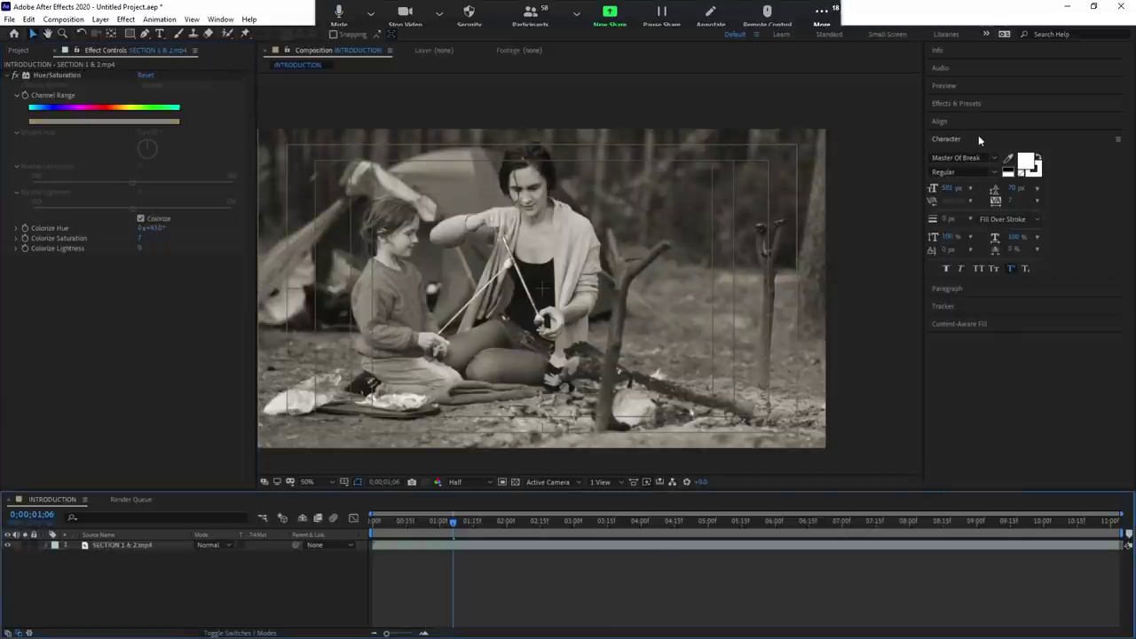
# Apply Glow to the footage with a wider Glow Radius and adjusted Glow Threshold.
pyautogui.click(991, 105)
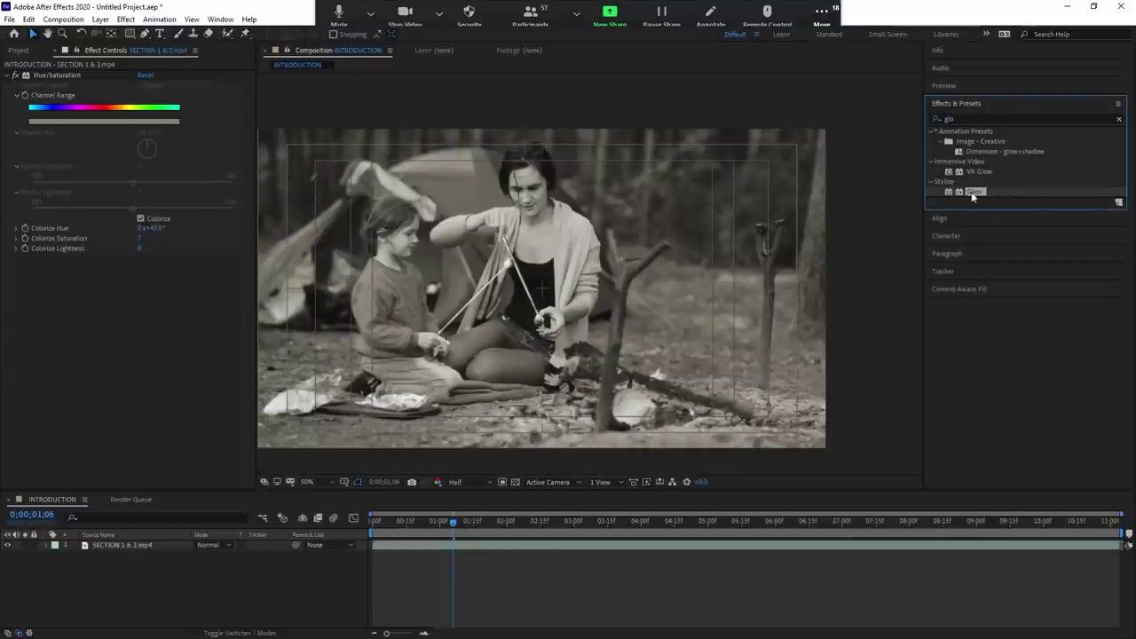
pyautogui.moveTo(972, 192); pyautogui.dragTo(532, 284)
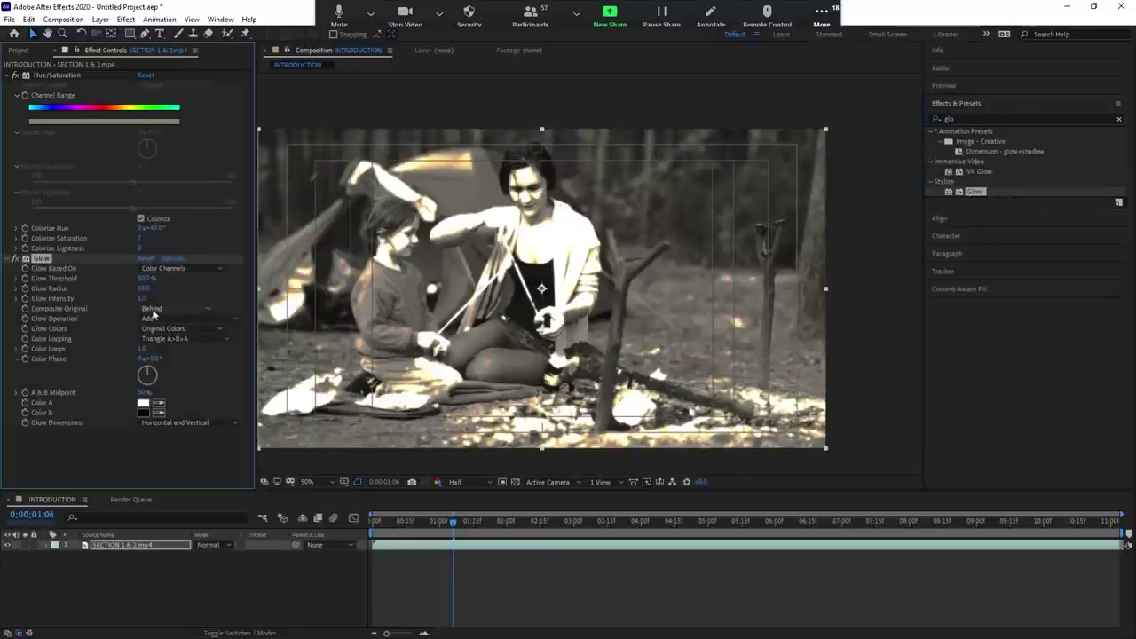
pyautogui.moveTo(144, 288); pyautogui.dragTo(217, 286)
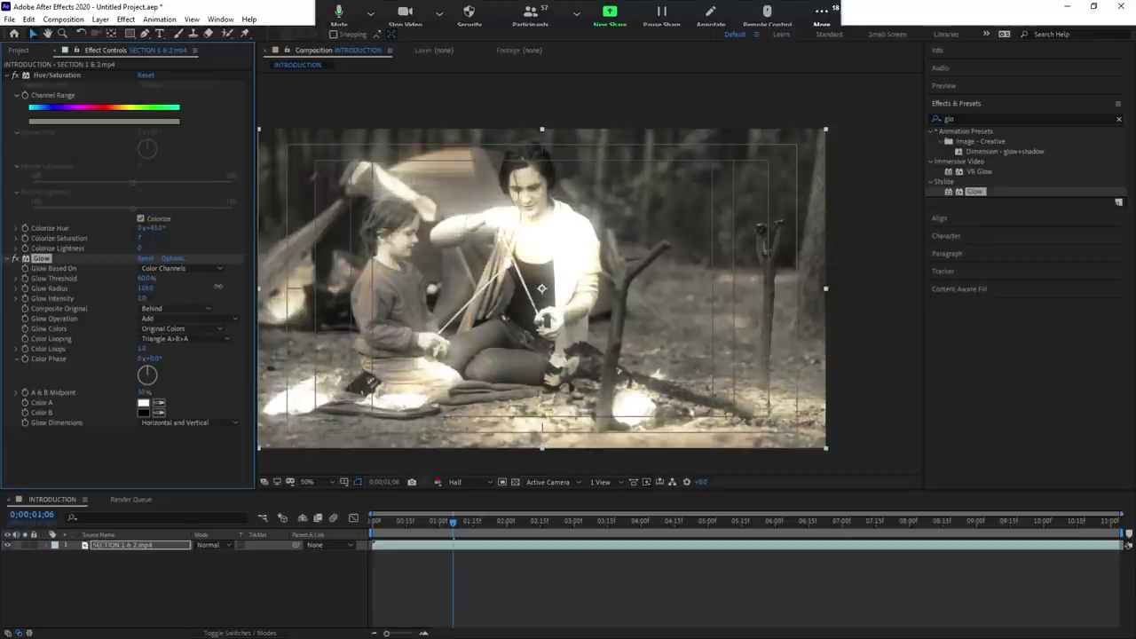
pyautogui.moveTo(148, 279); pyautogui.dragTo(145, 278)
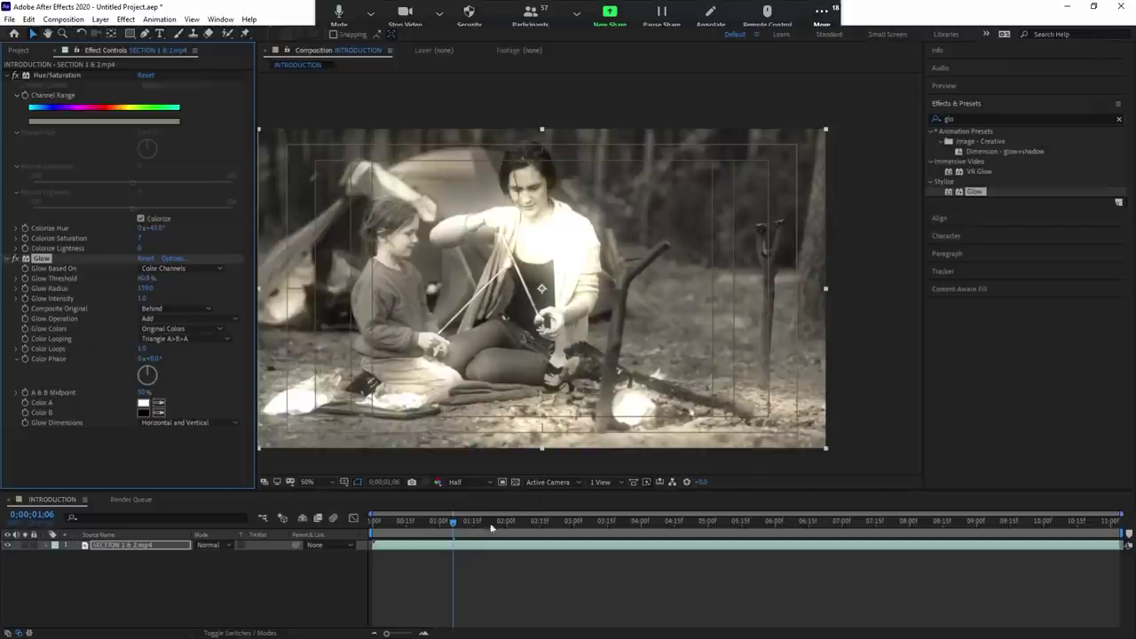
# Review the glow around 0;00;04;05, then delete both the Glow and Hue/Saturation effects.
pyautogui.moveTo(436, 522); pyautogui.dragTo(652, 521)
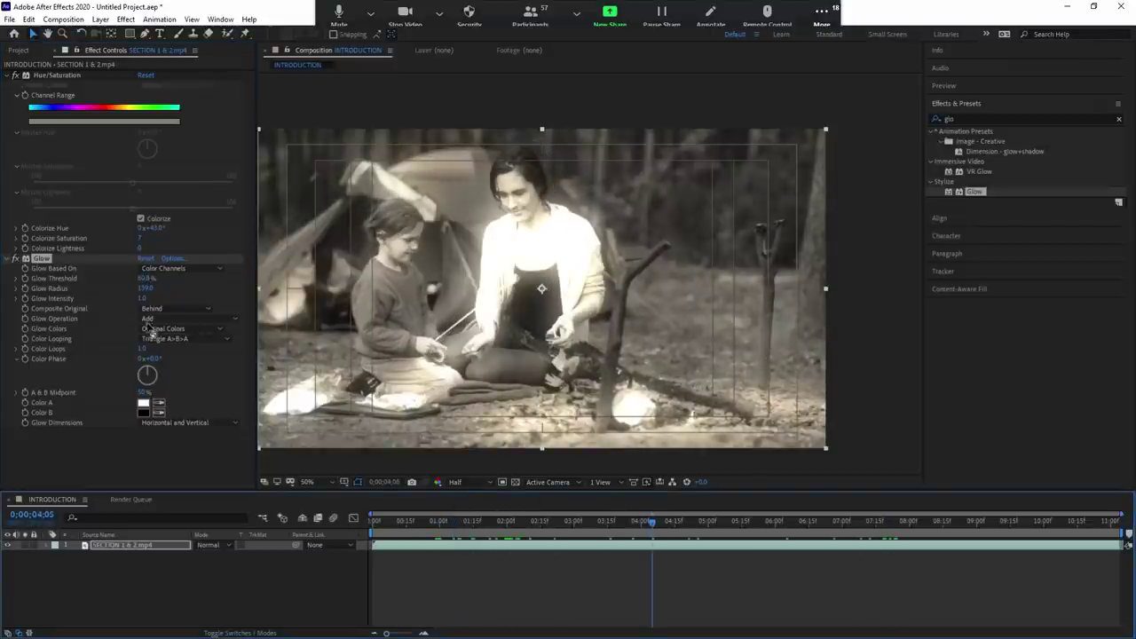
pyautogui.moveTo(145, 278)
pyautogui.mouseDown()
pyautogui.moveTo(133, 279)
pyautogui.moveTo(156, 281)
pyautogui.mouseUp()
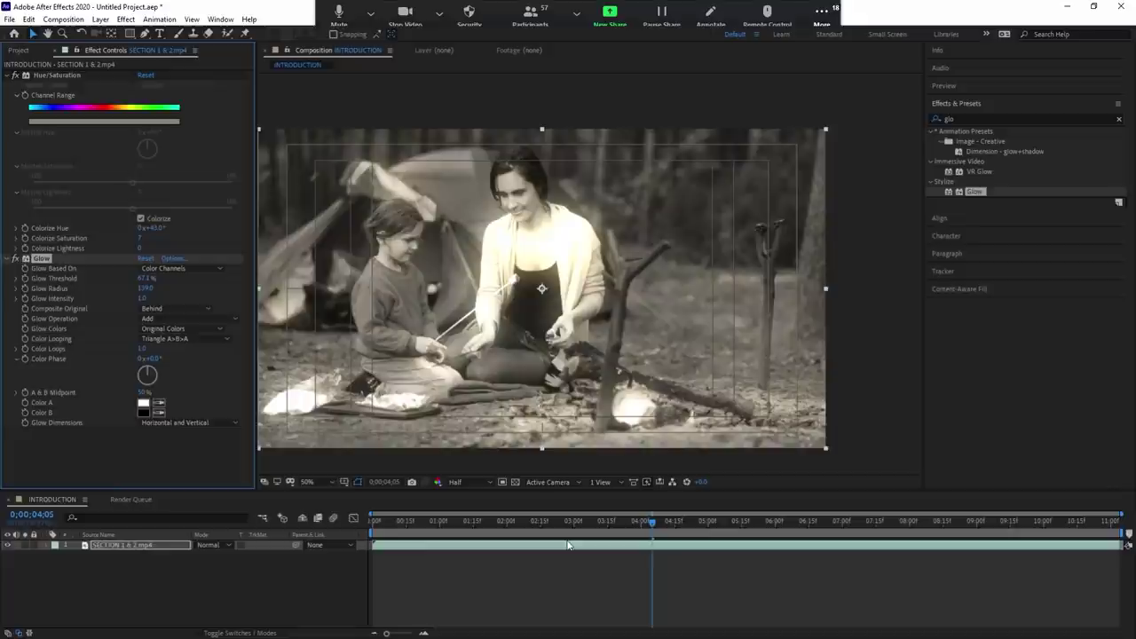
pyautogui.click(80, 76)
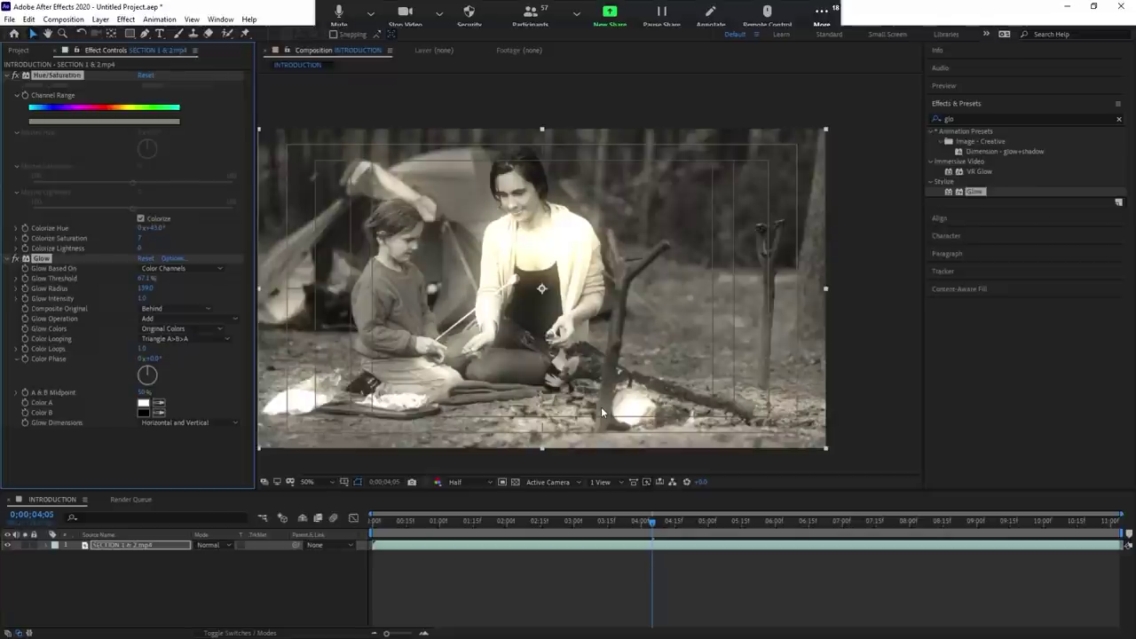
pyautogui.press('Delete')
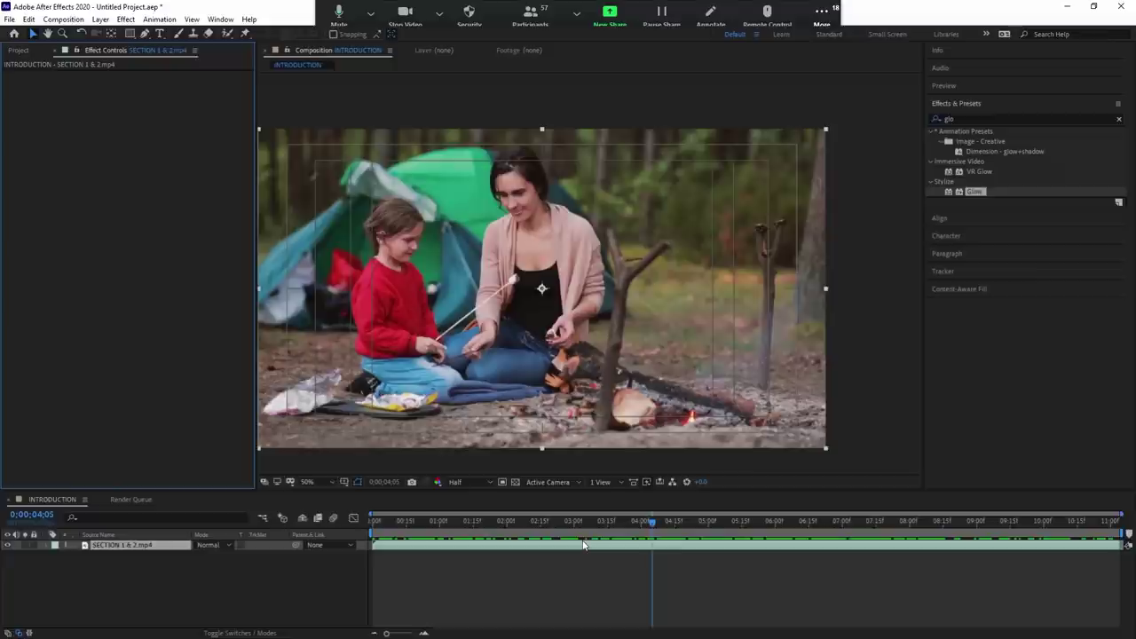
pyautogui.click(583, 545)
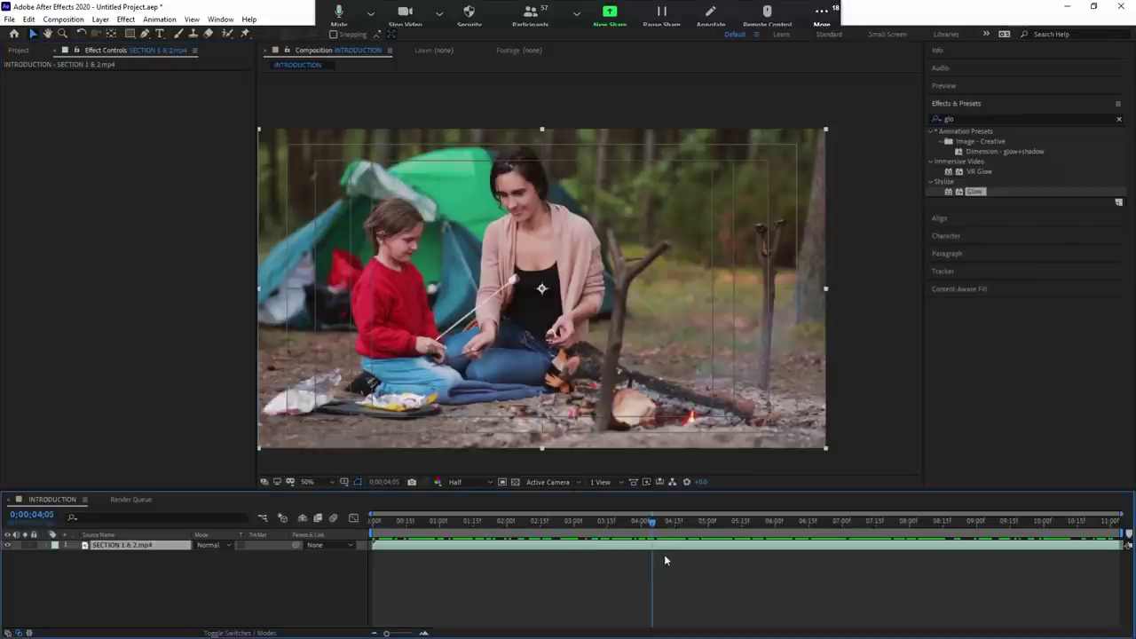
pyautogui.click(588, 578)
pyautogui.click(599, 548)
pyautogui.click(584, 570)
pyautogui.click(595, 542)
pyautogui.hotkey('ctrl', 'z')
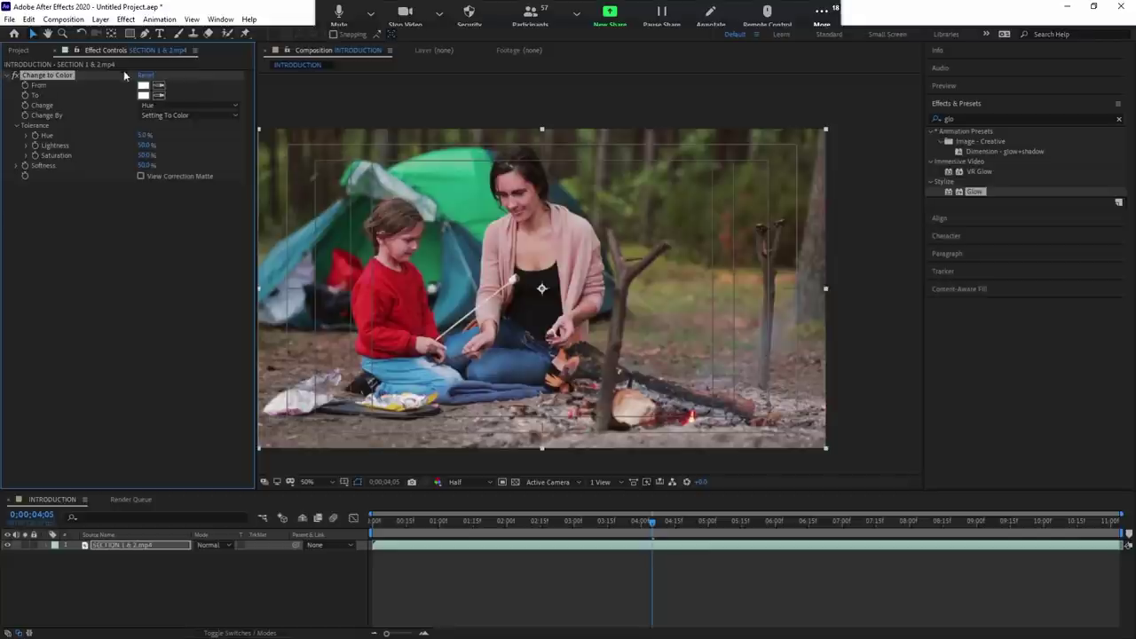
pyautogui.click(158, 86)
pyautogui.click(413, 292)
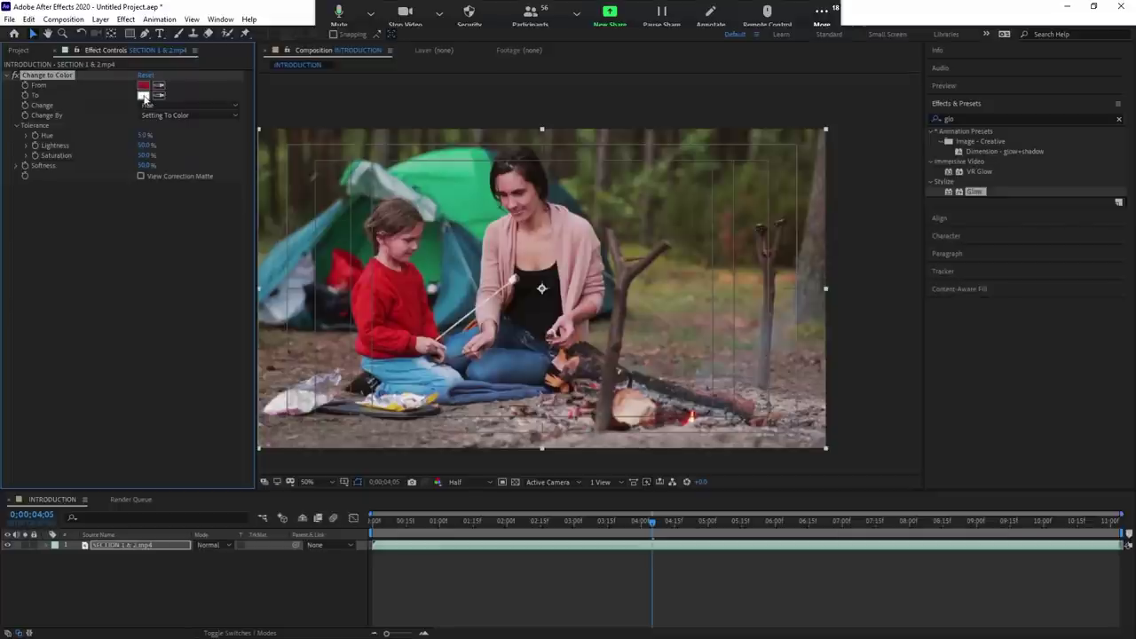
pyautogui.click(145, 98)
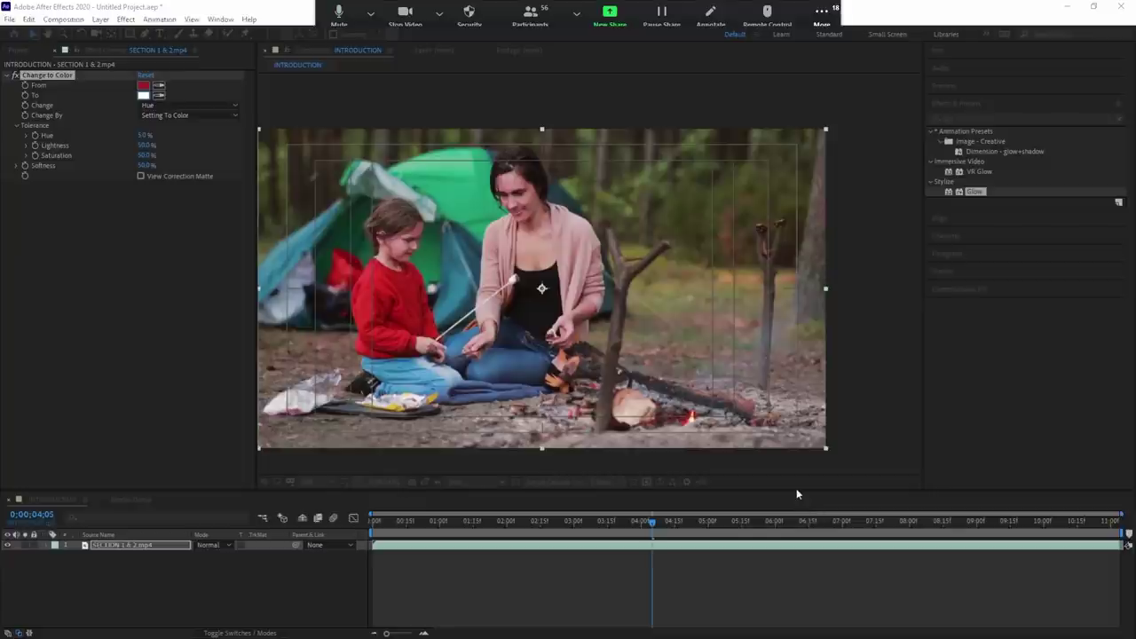
pyautogui.press('Return')
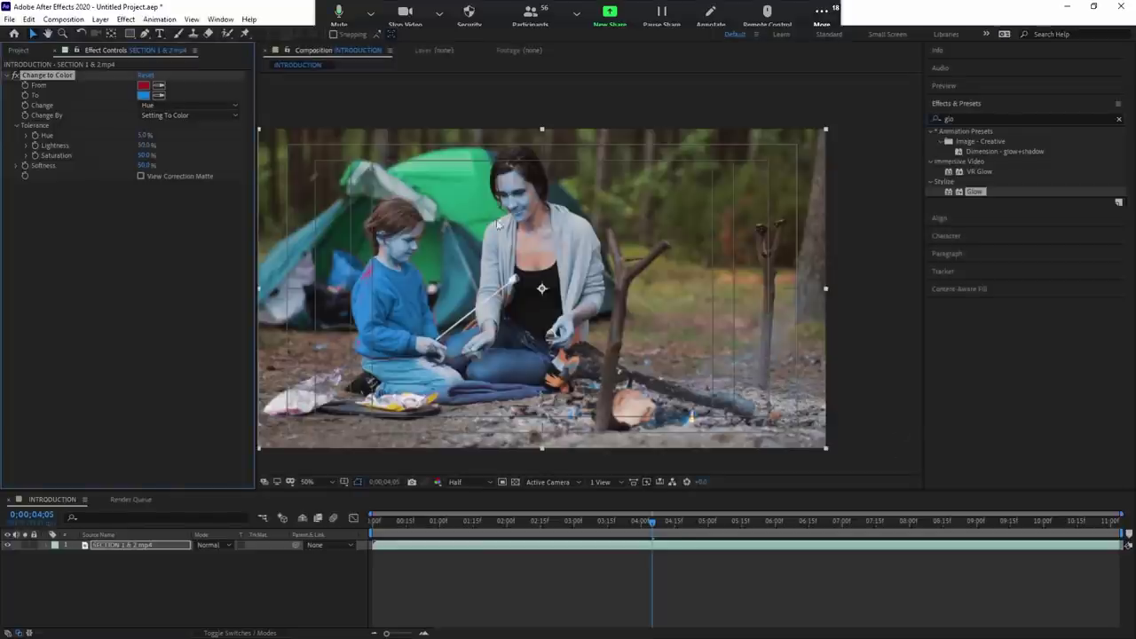
pyautogui.moveTo(144, 135)
pyautogui.mouseDown()
pyautogui.moveTo(159, 135)
pyautogui.moveTo(139, 135)
pyautogui.mouseUp()
pyautogui.moveTo(140, 135); pyautogui.dragTo(142, 135)
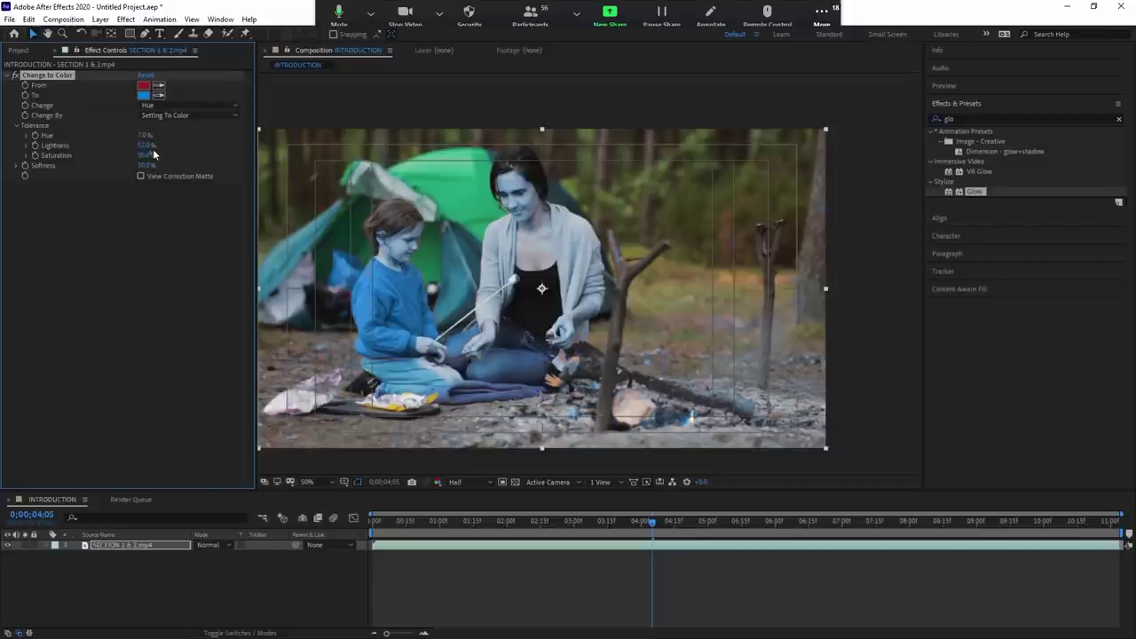
pyautogui.moveTo(142, 135); pyautogui.dragTo(139, 135)
pyautogui.press('Delete')
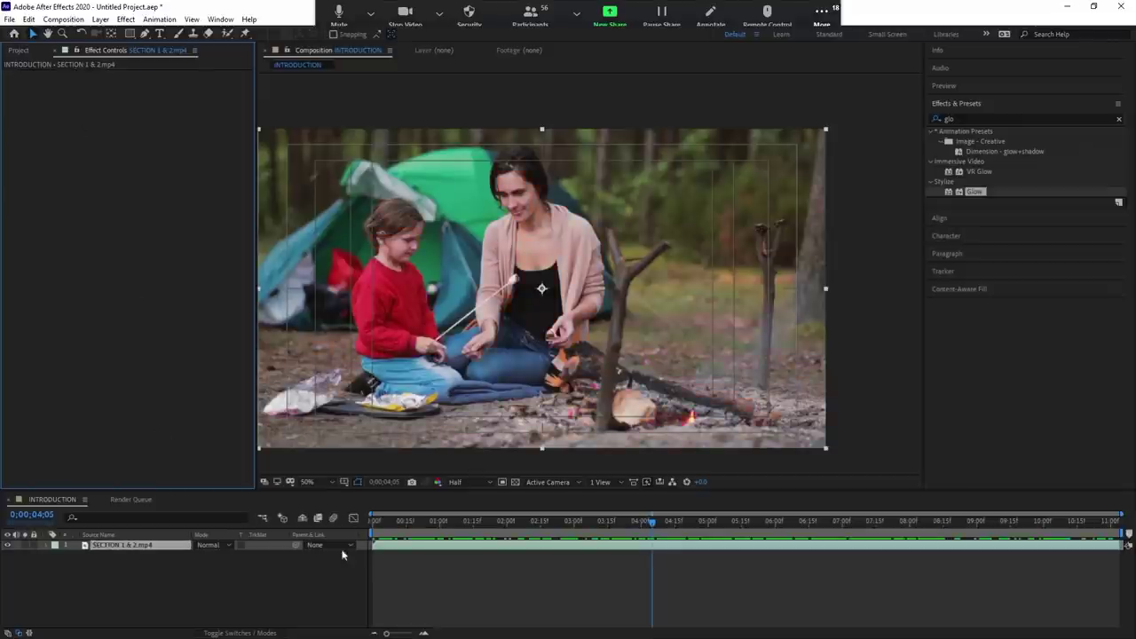
# Delete the SECTION 1 & 2 camping clip from the INTRODUCTION comp.
pyautogui.click(342, 554)
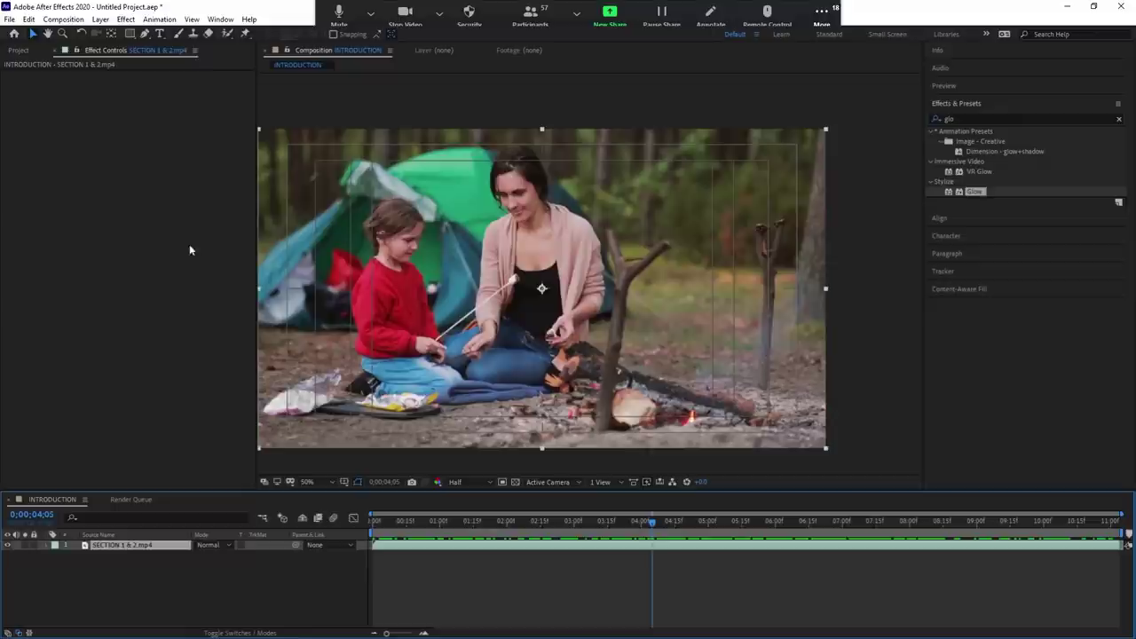
pyautogui.press('Delete')
pyautogui.click(20, 51)
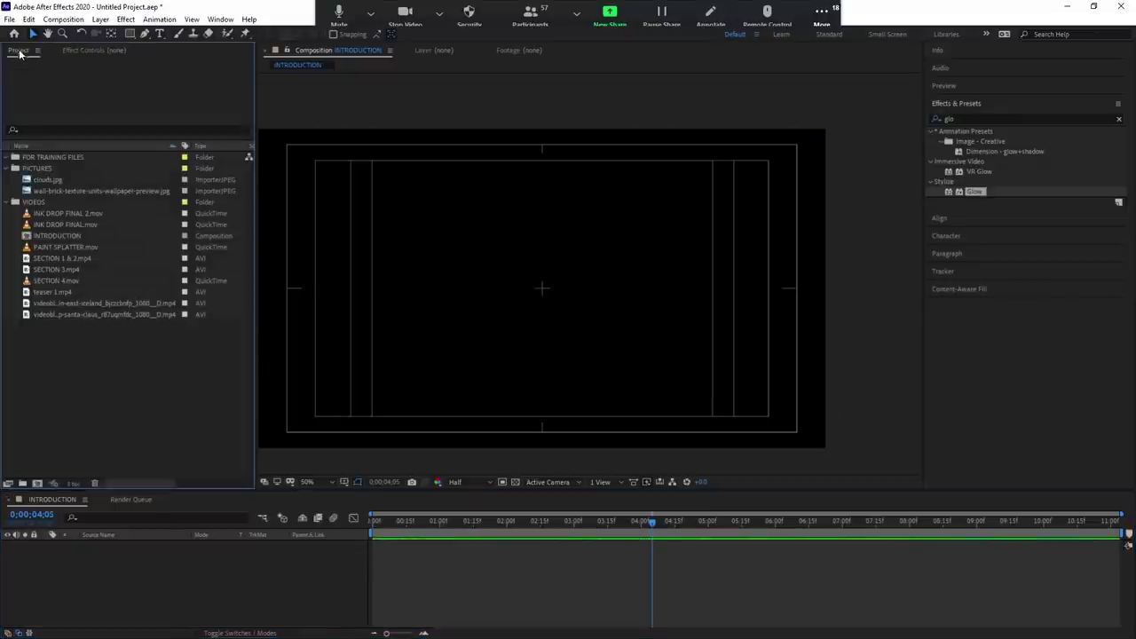
pyautogui.click(68, 181)
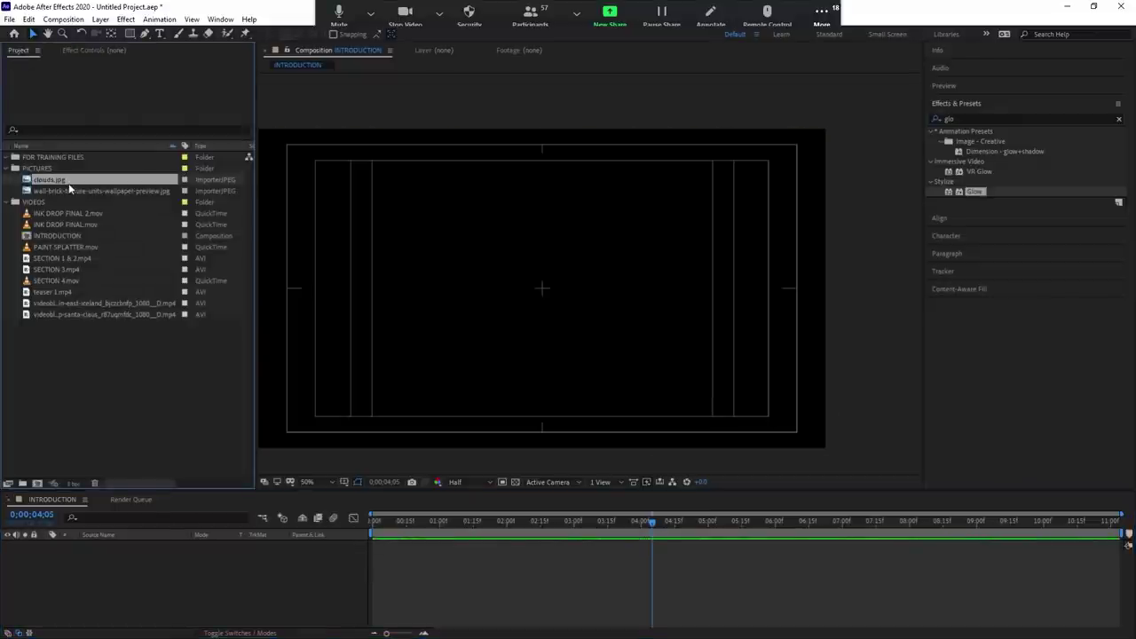
# Import the red car mountain road .mp4 into the project and add it to INTRODUCTION.
pyautogui.click(69, 249)
pyautogui.click(69, 280)
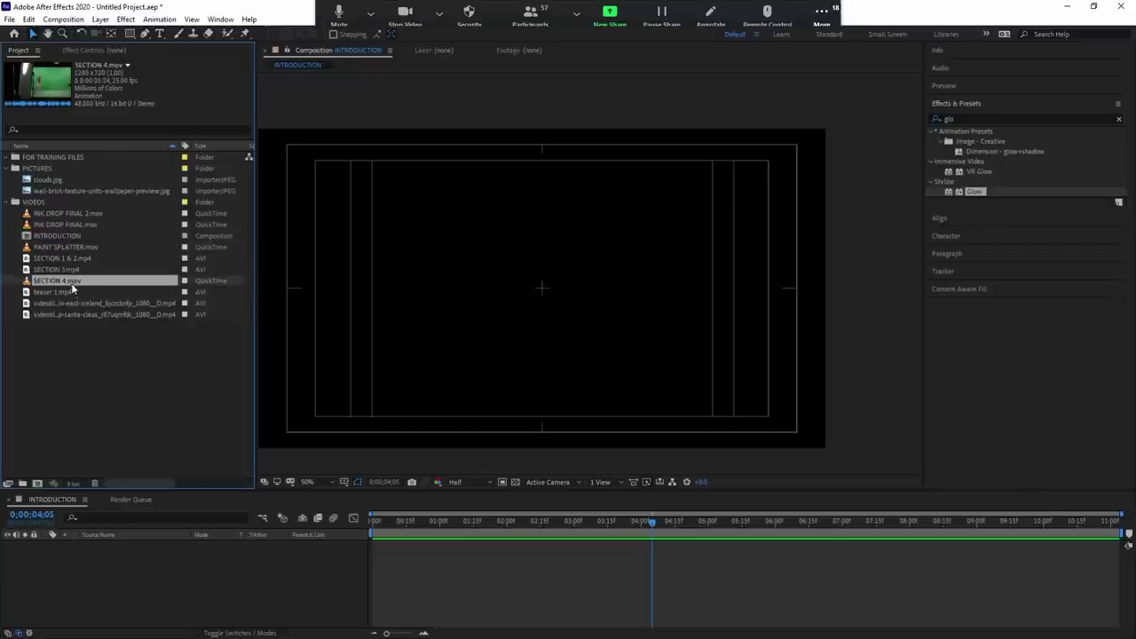
pyautogui.click(71, 303)
pyautogui.click(71, 314)
pyautogui.click(69, 303)
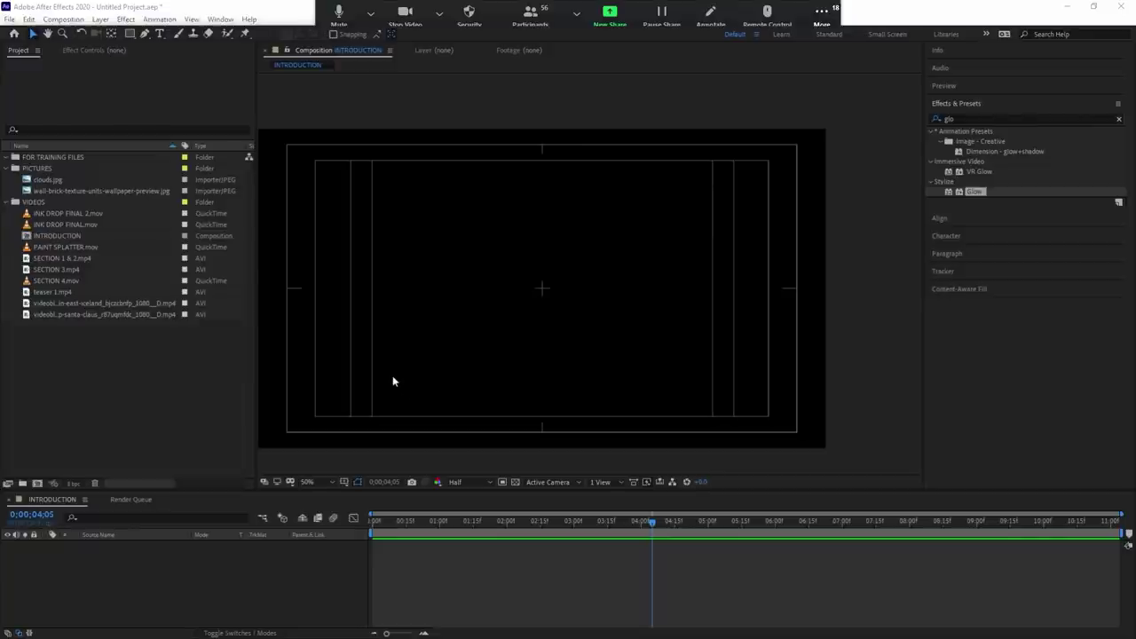
pyautogui.moveTo(394, 377); pyautogui.dragTo(148, 214)
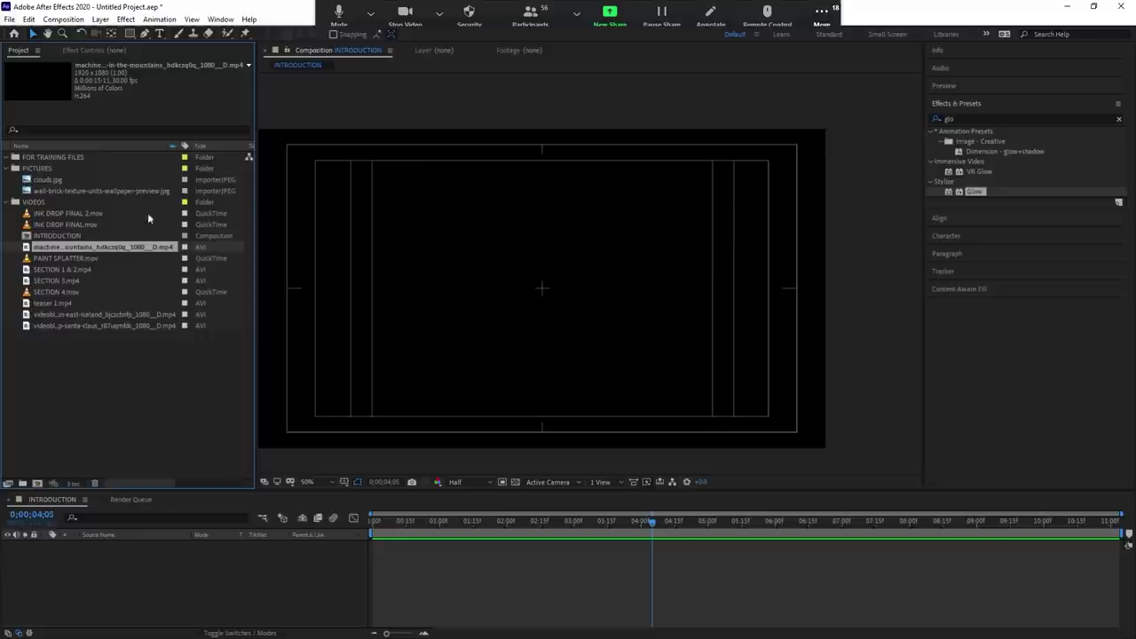
pyautogui.moveTo(67, 252); pyautogui.dragTo(151, 577)
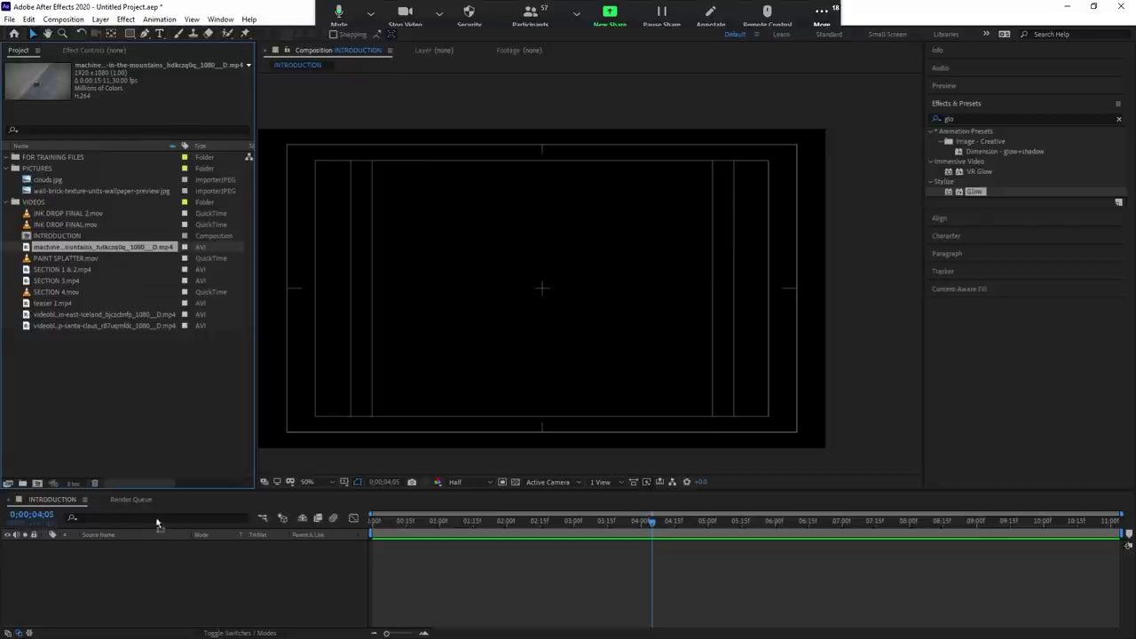
pyautogui.click(401, 521)
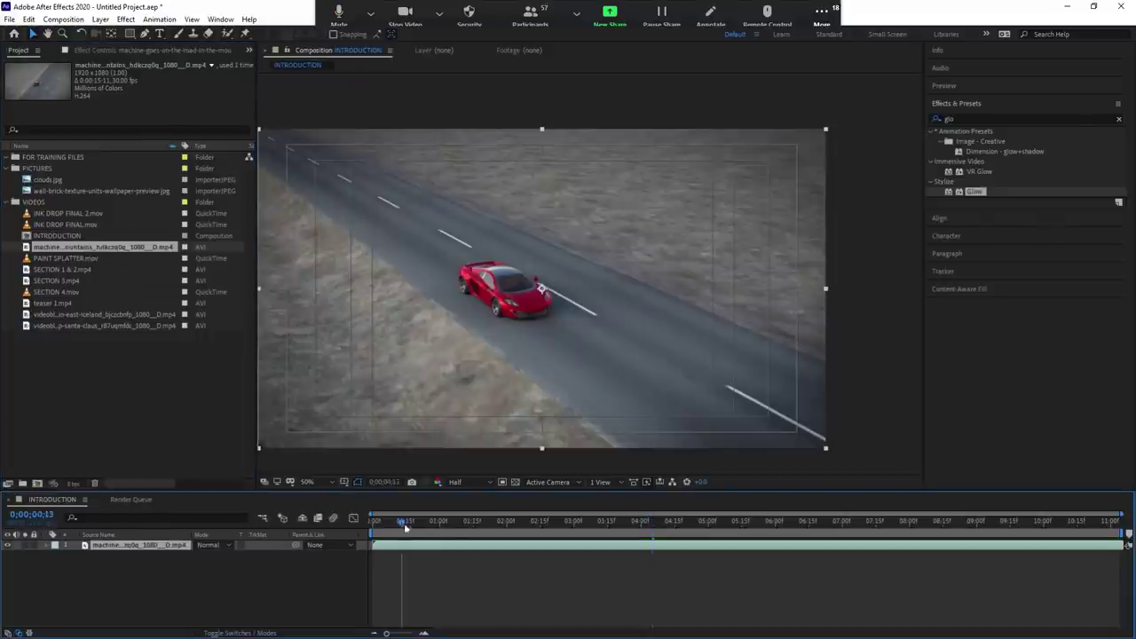
pyautogui.press('space')
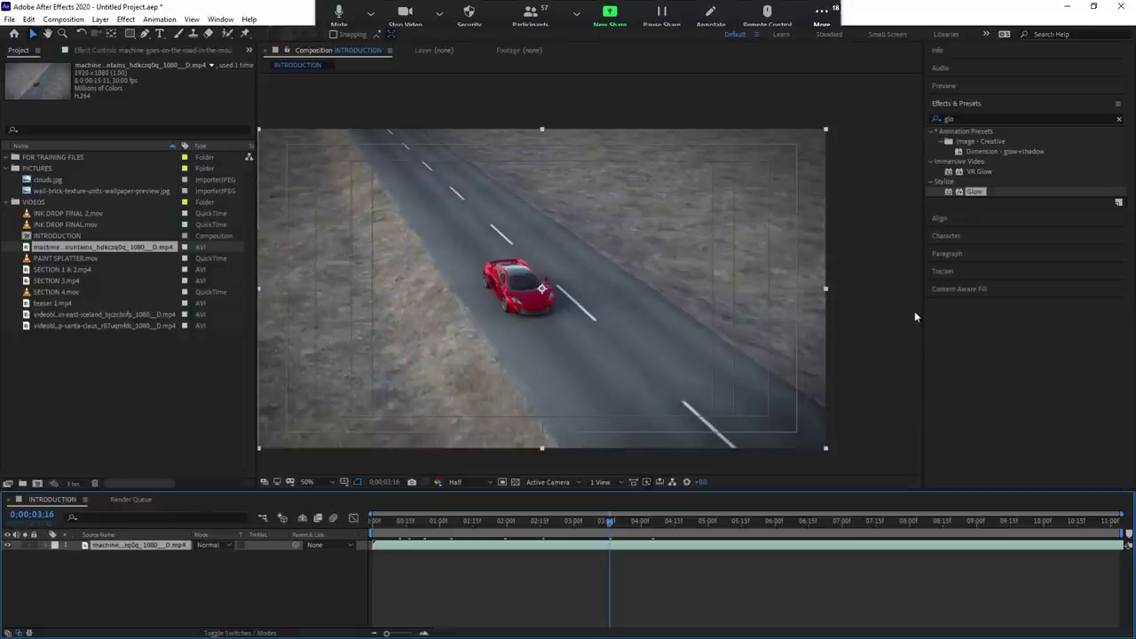
pyautogui.hotkey('ctrl', 'z')
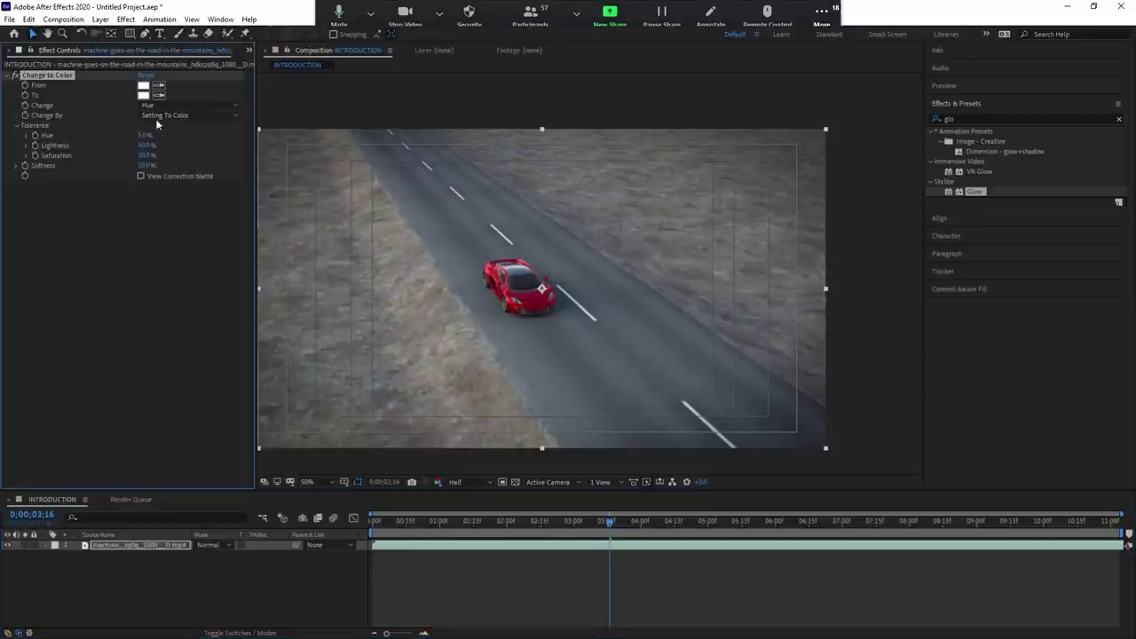
pyautogui.click(158, 85)
pyautogui.click(494, 286)
pyautogui.click(143, 95)
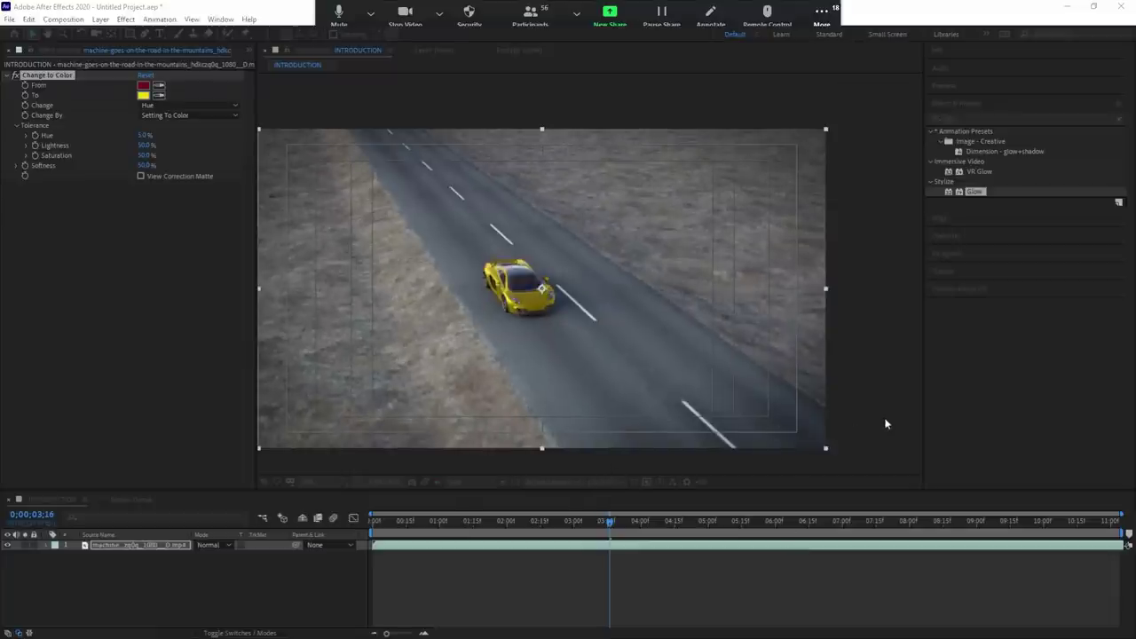
pyautogui.press('Return')
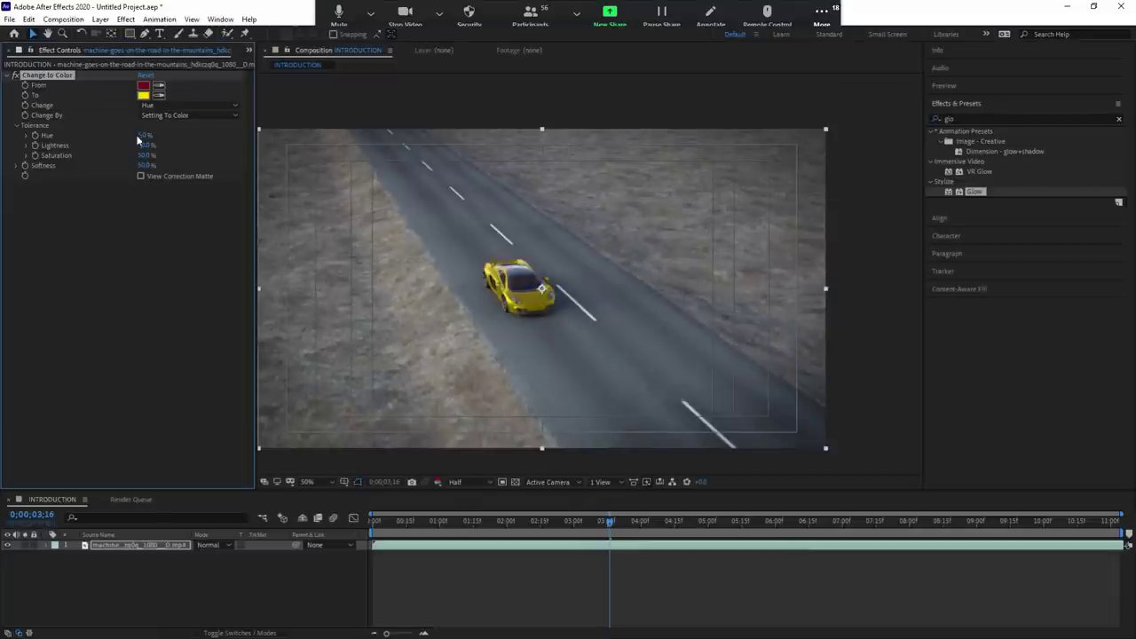
pyautogui.moveTo(144, 138); pyautogui.dragTo(157, 134)
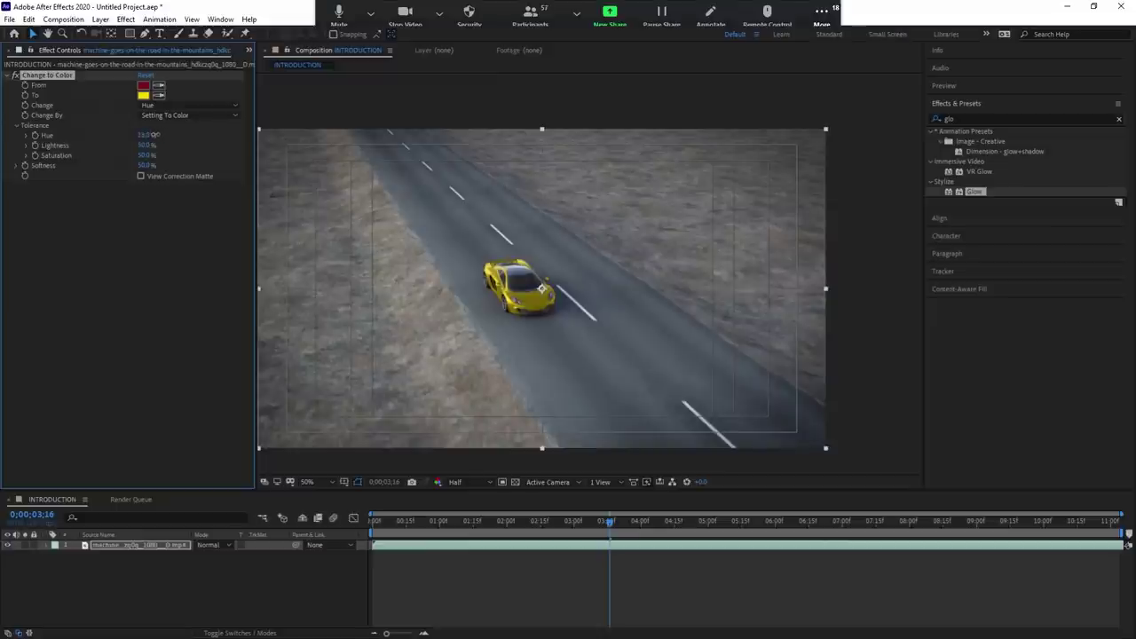
pyautogui.click(406, 526)
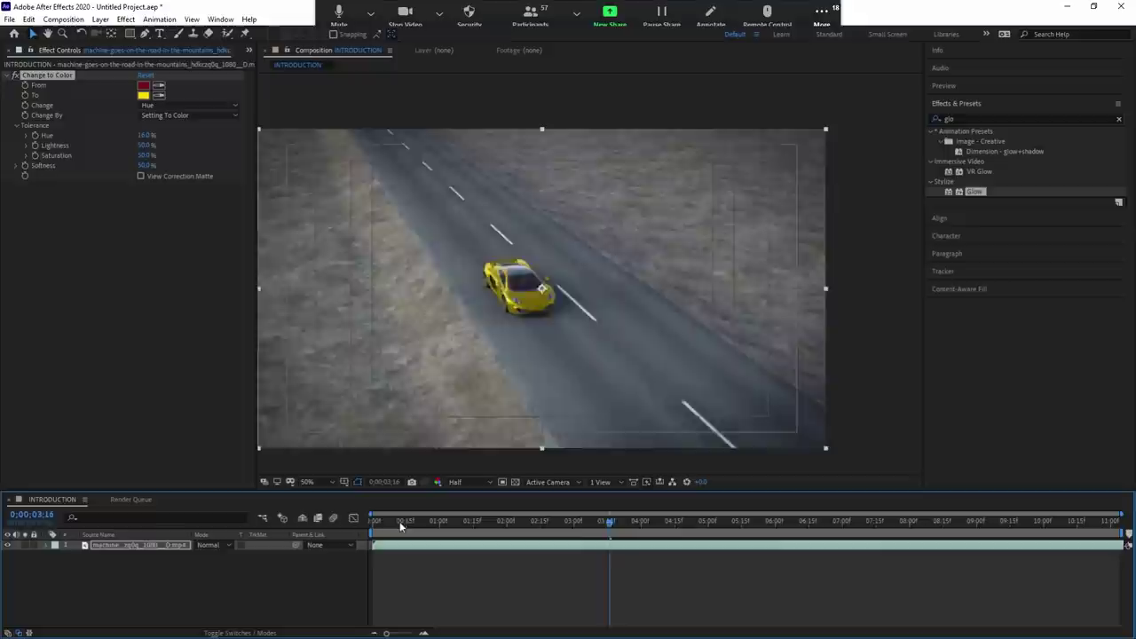
pyautogui.moveTo(399, 526); pyautogui.dragTo(326, 487)
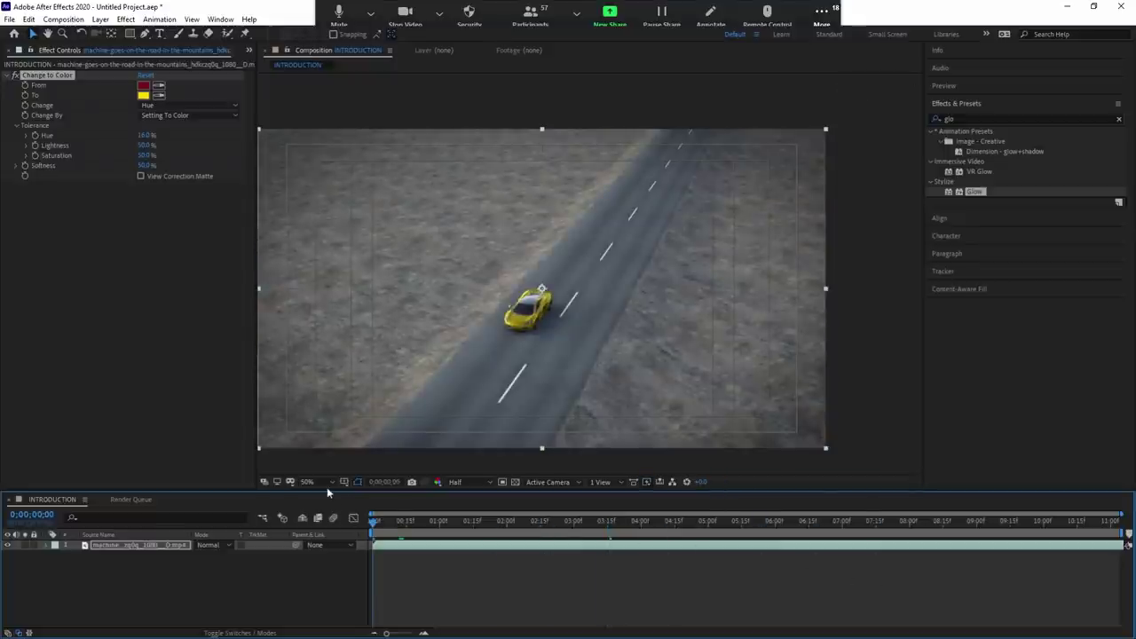
pyautogui.press('space')
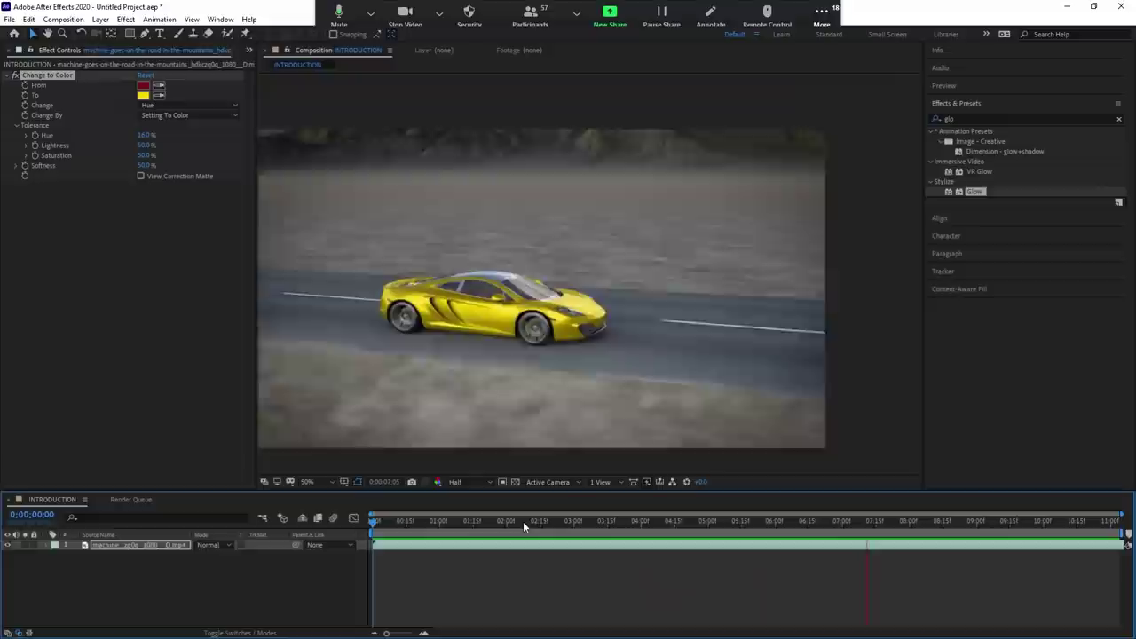
pyautogui.click(522, 521)
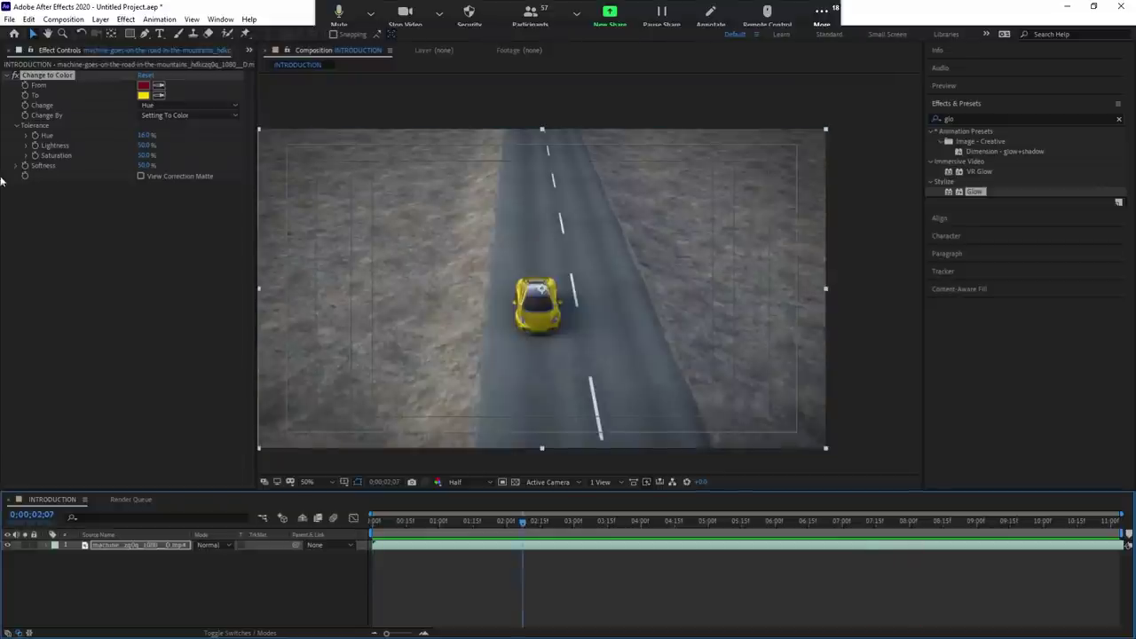
pyautogui.click(54, 80)
pyautogui.hotkey('ctrl', 'z')
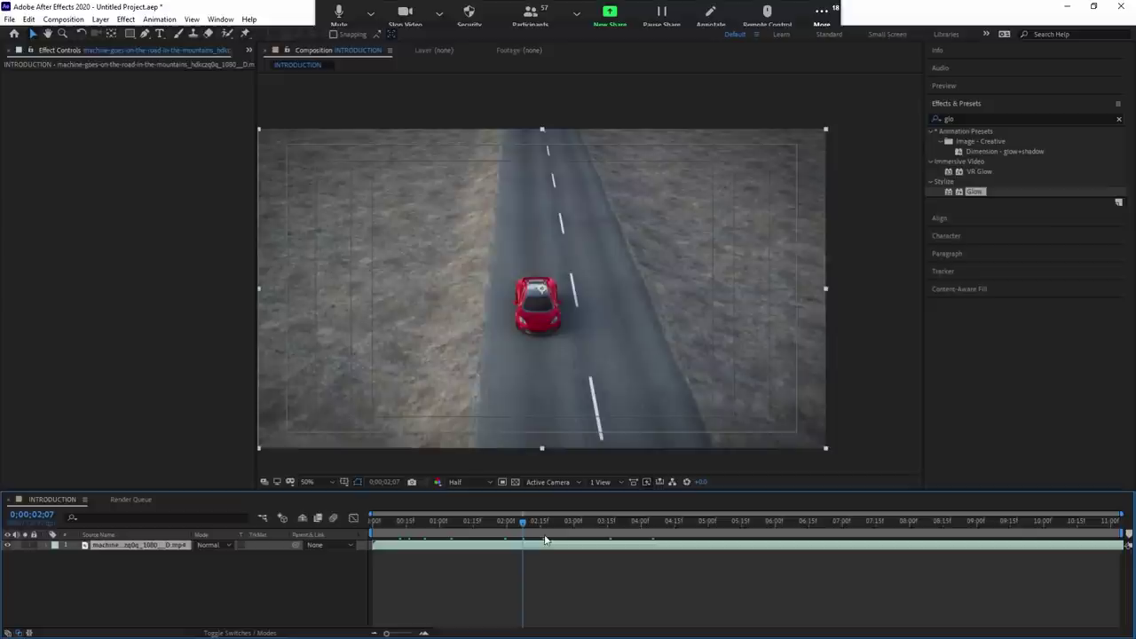
# Apply Curves to the car clip, bowing the RGB curve upward to brighten it, and collapse Effects & Presets.
pyautogui.moveTo(462, 522); pyautogui.dragTo(379, 521)
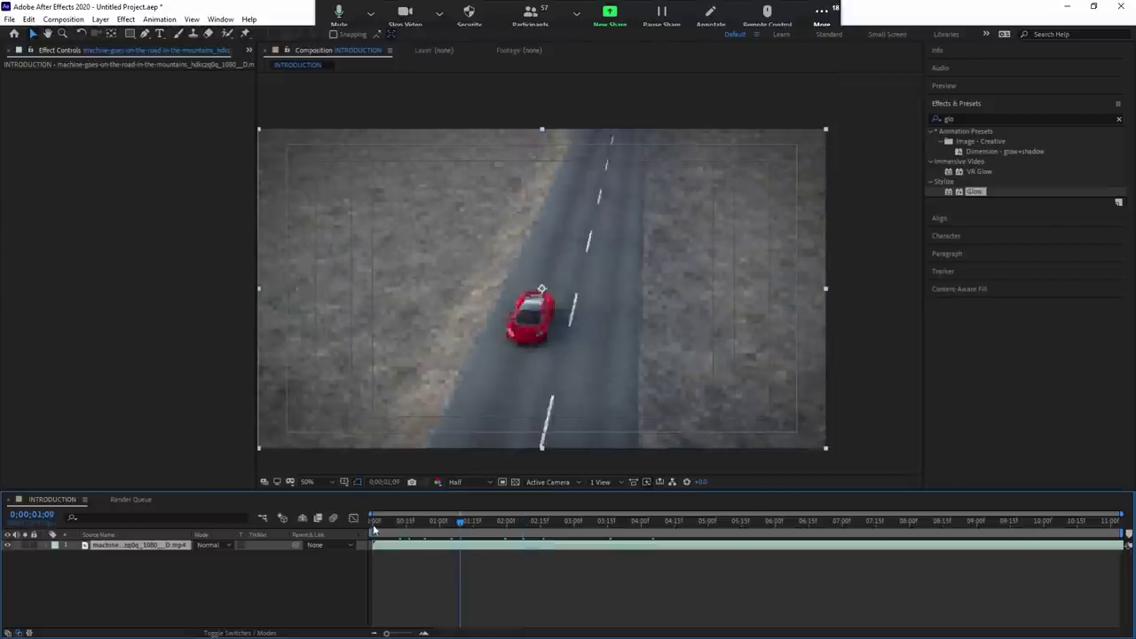
pyautogui.click(430, 564)
pyautogui.click(426, 545)
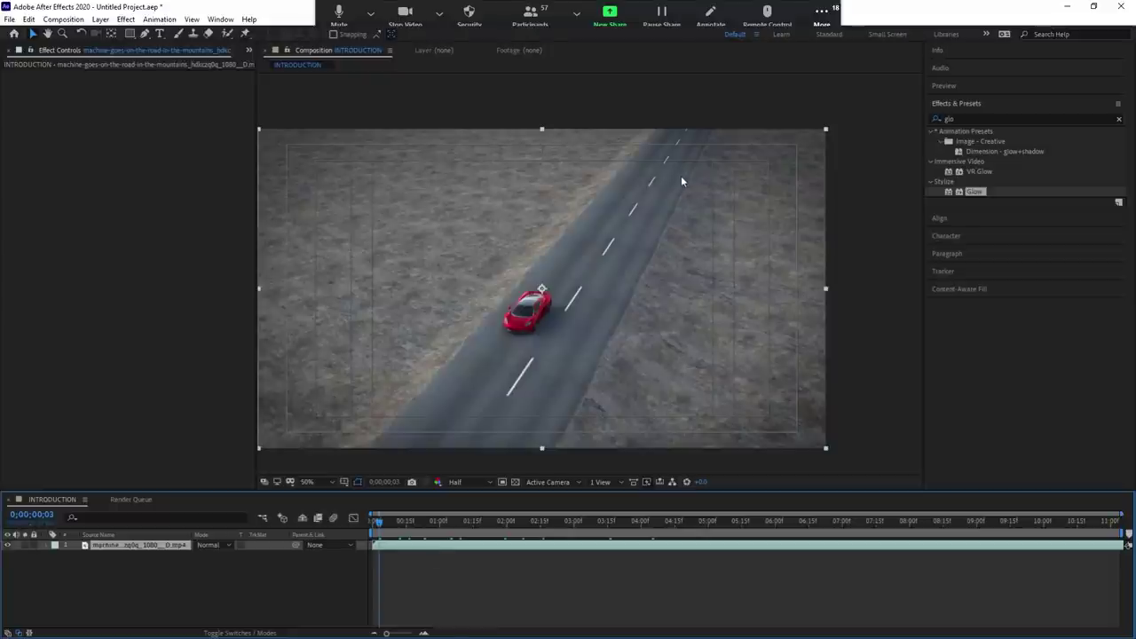
pyautogui.hotkey('ctrl', 'alt', 'shift', 'e')
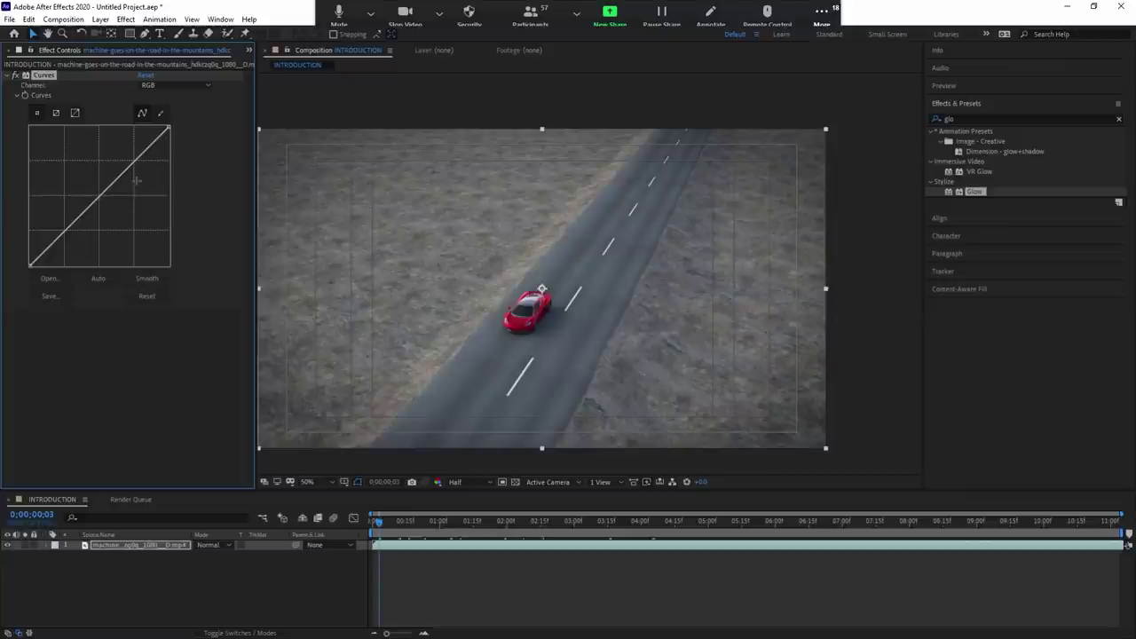
pyautogui.moveTo(104, 198); pyautogui.dragTo(82, 214)
pyautogui.moveTo(82, 214); pyautogui.dragTo(81, 214)
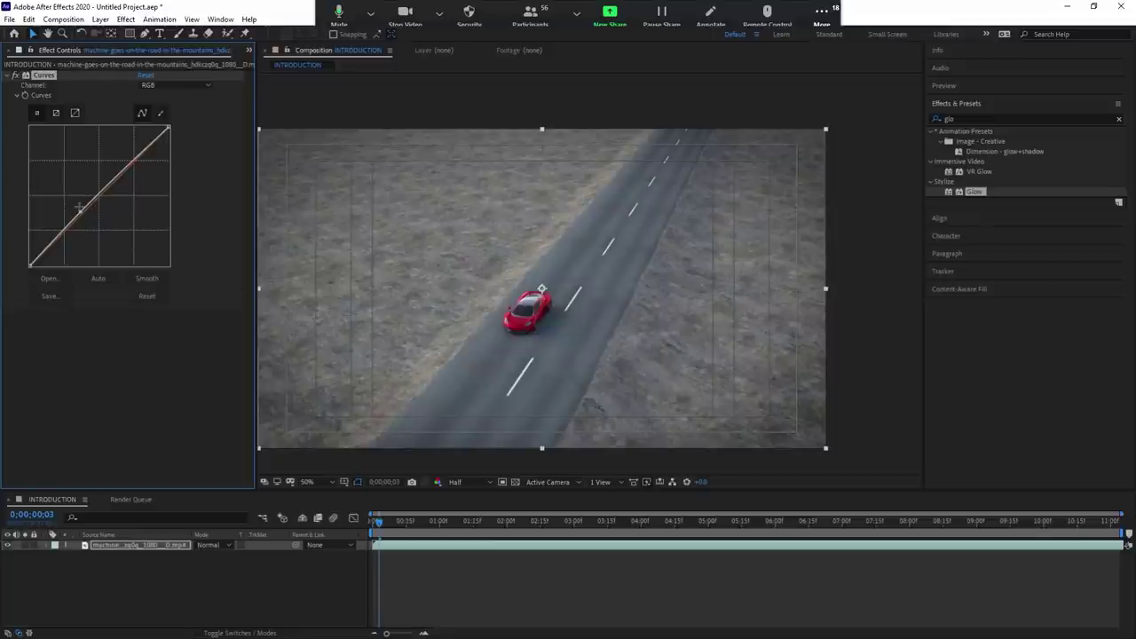
pyautogui.moveTo(81, 213); pyautogui.dragTo(79, 202)
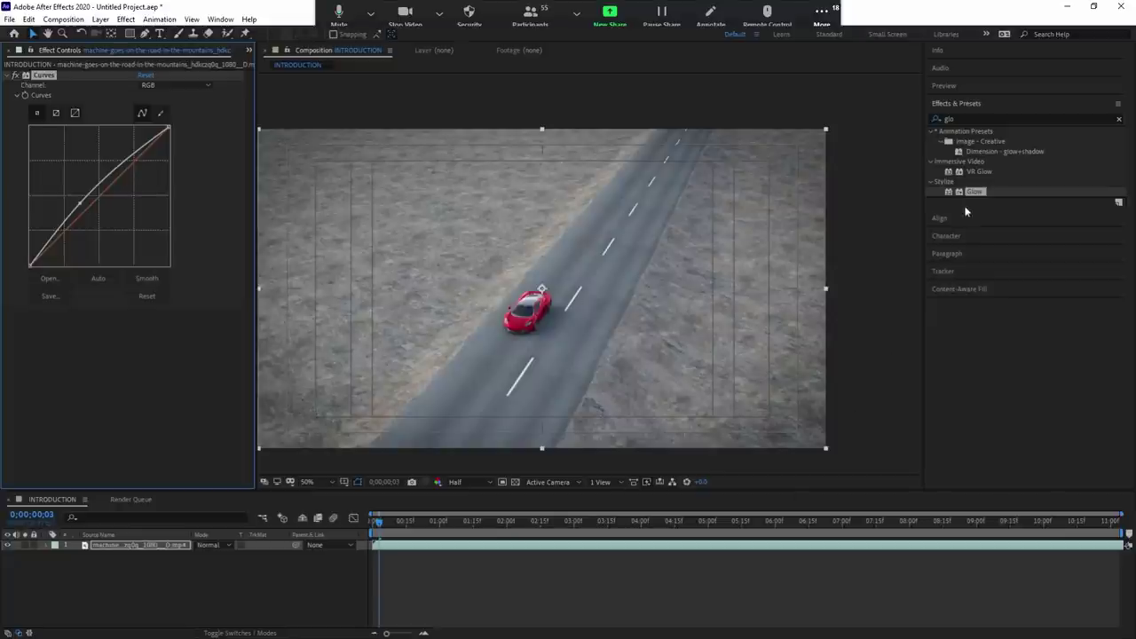
pyautogui.click(746, 547)
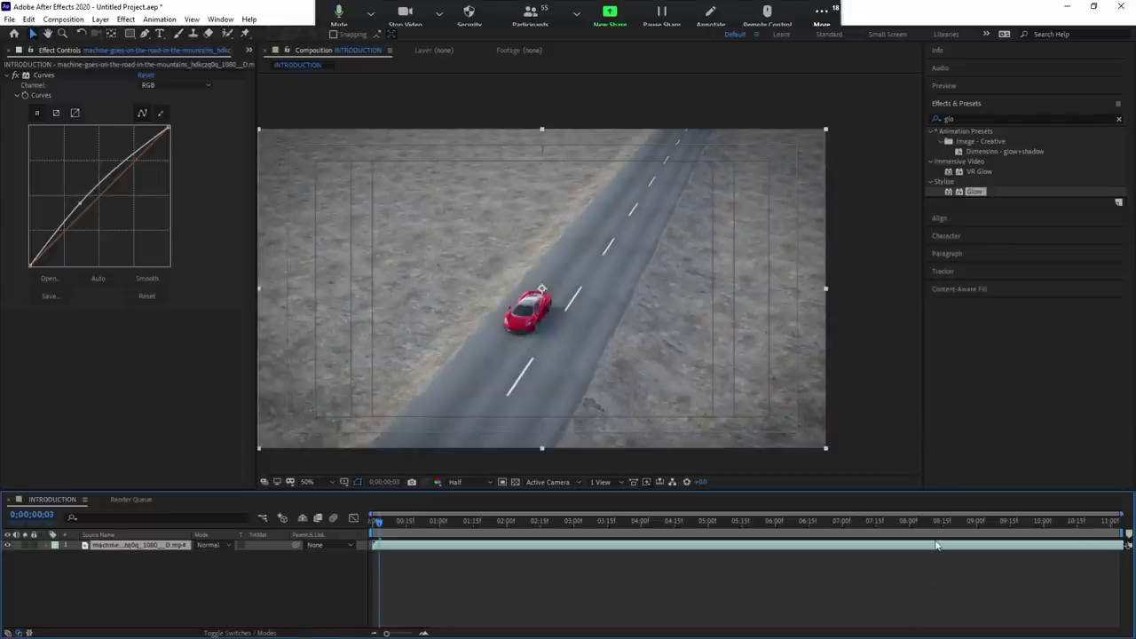
pyautogui.click(990, 105)
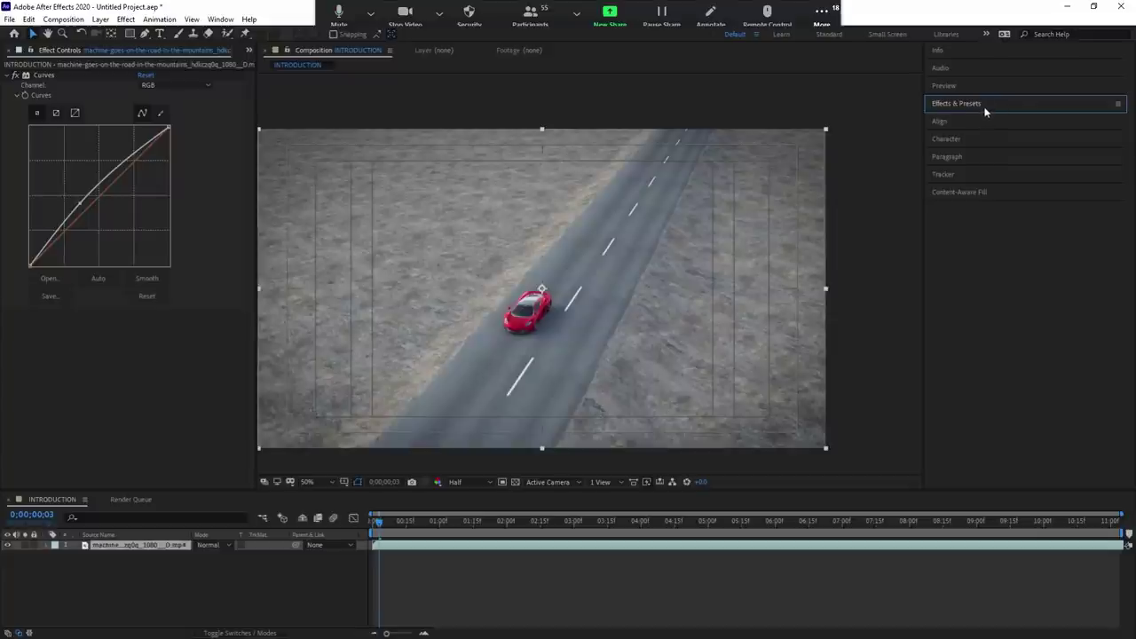
# Search Effects & Presets for 'curve' to list Curves and Sweeping Curves, then refocus the Timeline.
pyautogui.click(981, 103)
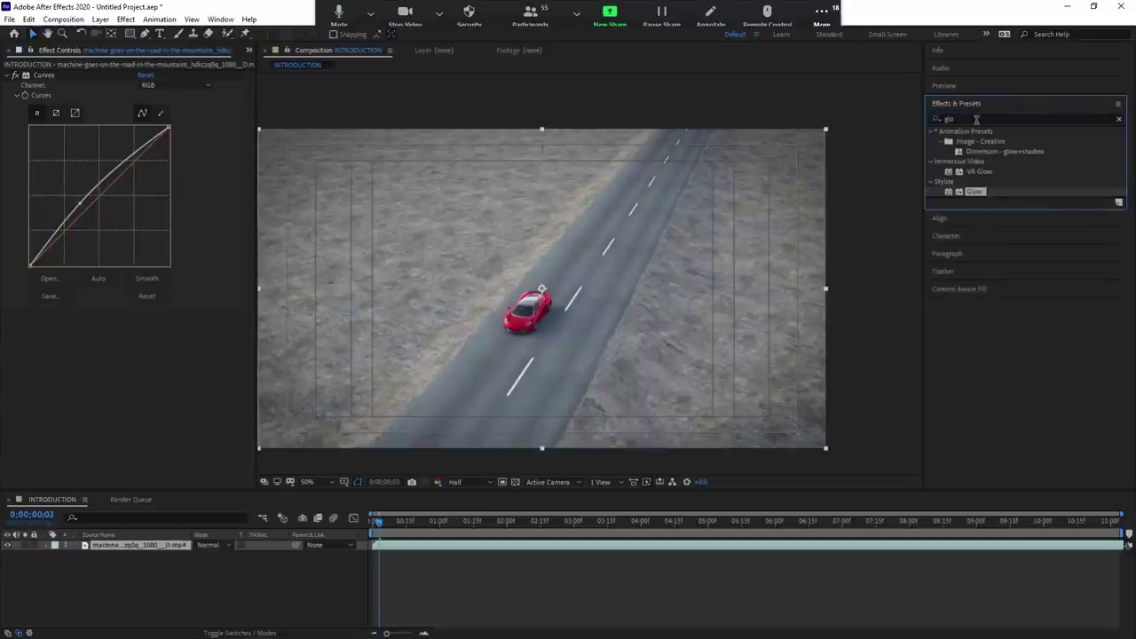
pyautogui.click(931, 119)
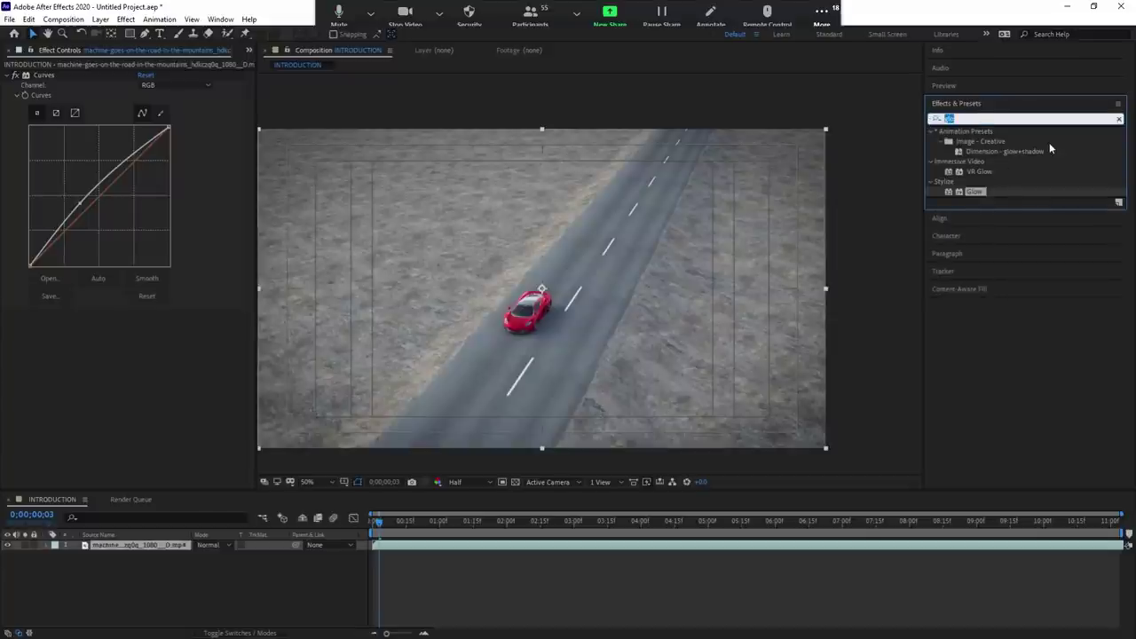
pyautogui.write('durve')
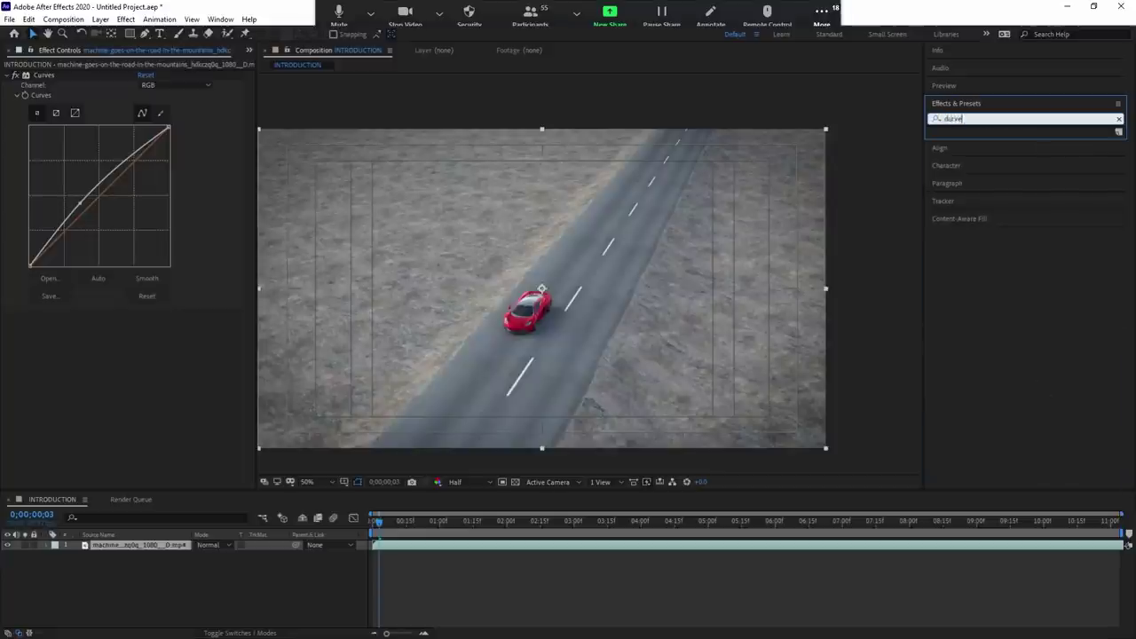
pyautogui.press('BackSpace')
pyautogui.press('BackSpace')
pyautogui.write('c')
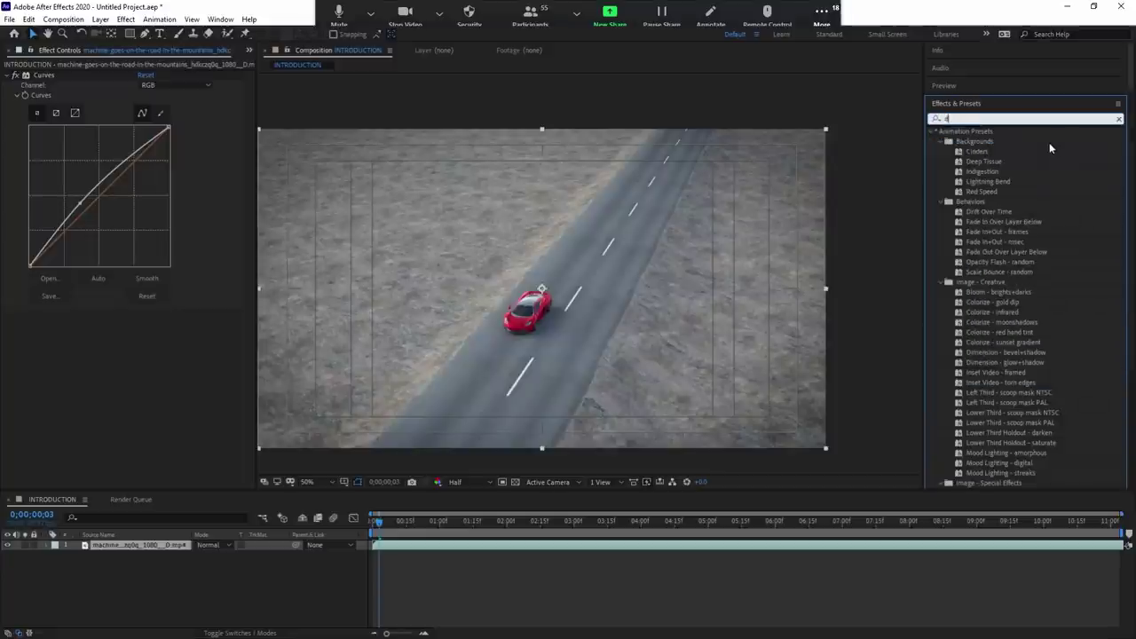
pyautogui.press('BackSpace')
pyautogui.write('curve')
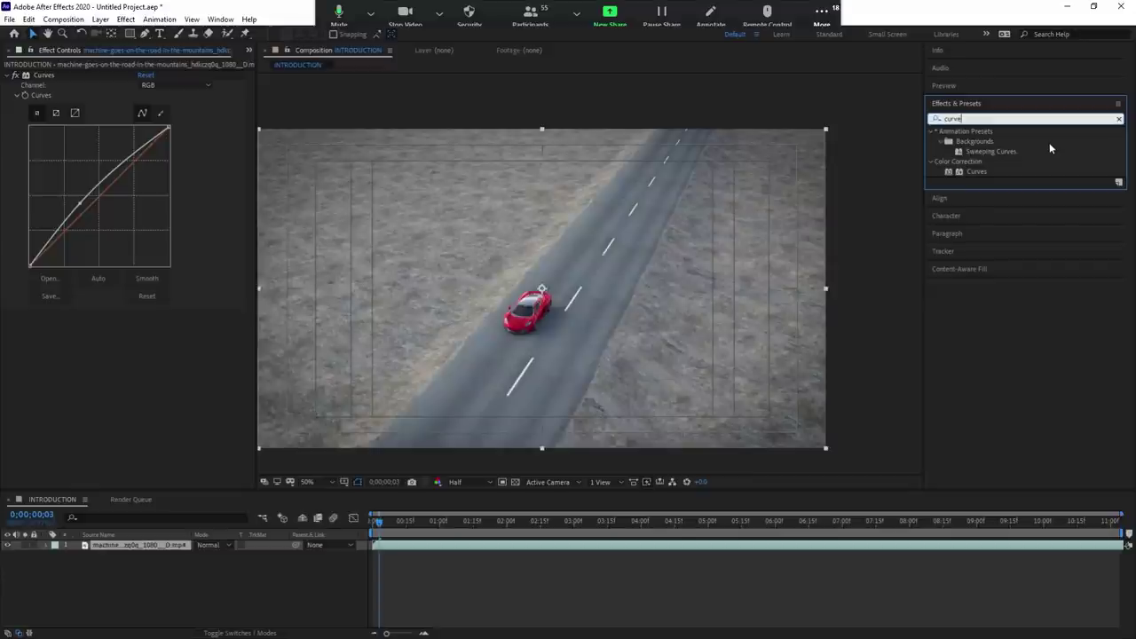
pyautogui.click(601, 546)
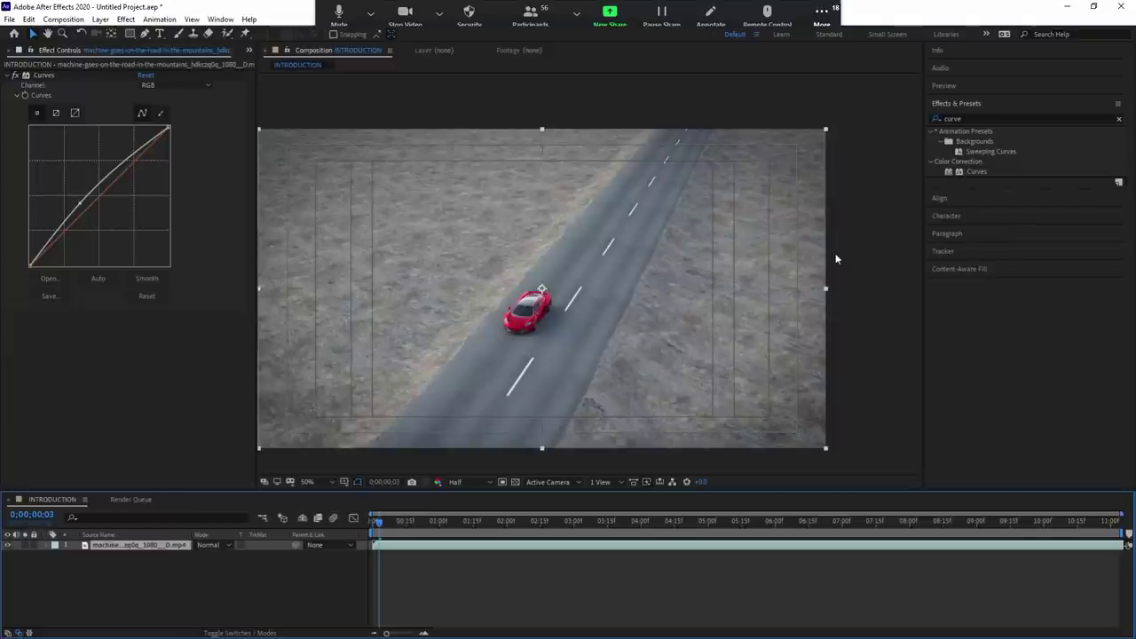
# Delete the car road clip from the INTRODUCTION comp.
pyautogui.click(823, 578)
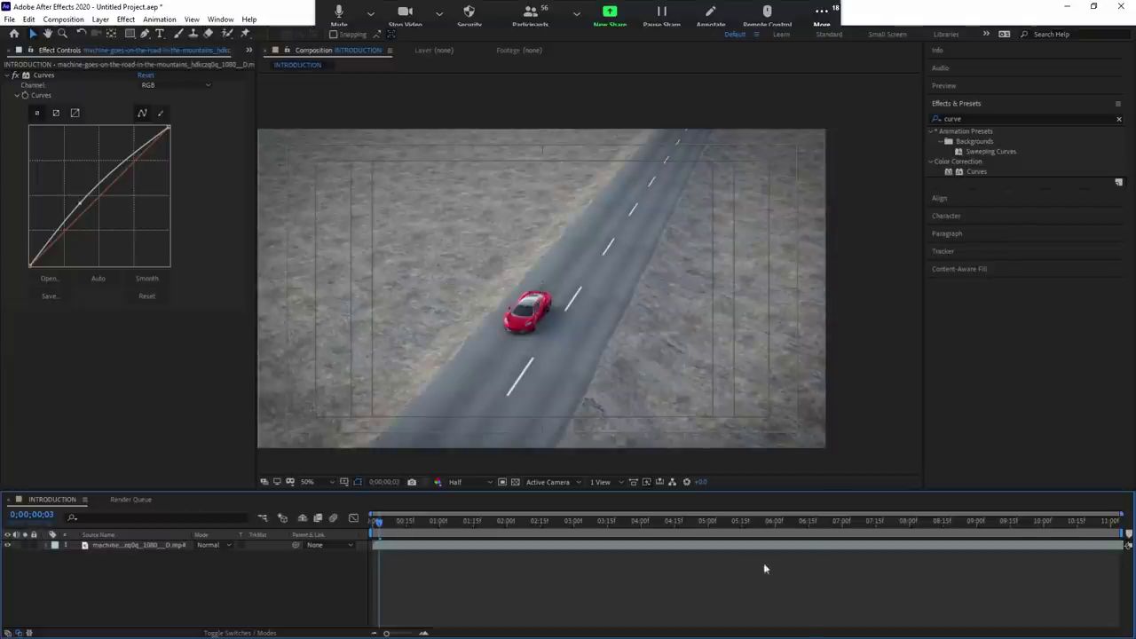
pyautogui.click(566, 547)
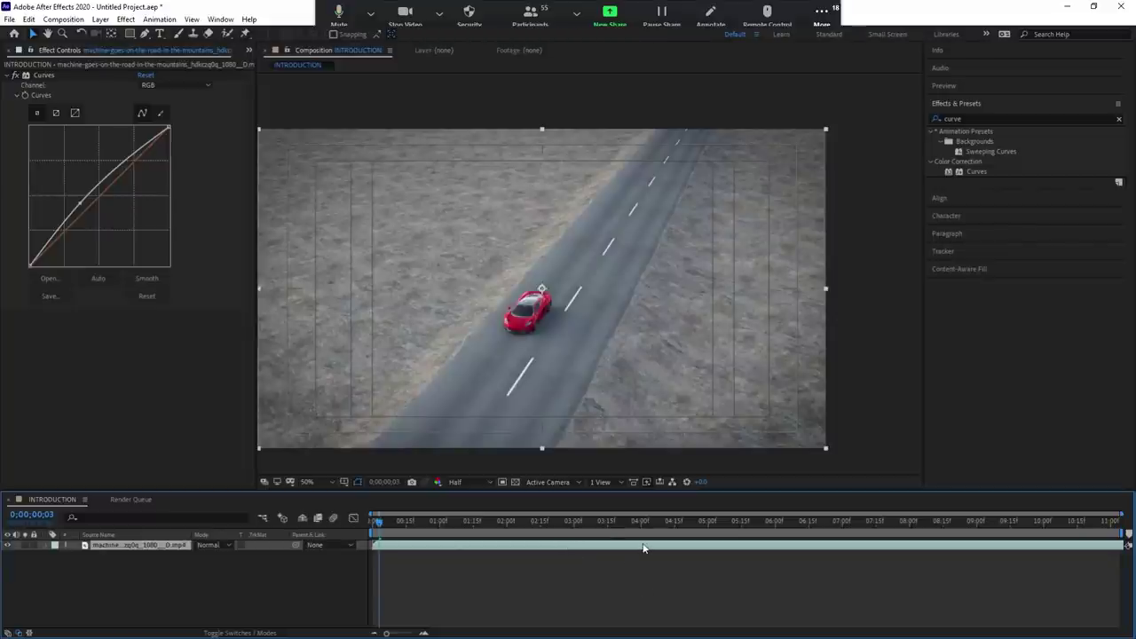
pyautogui.press('Delete')
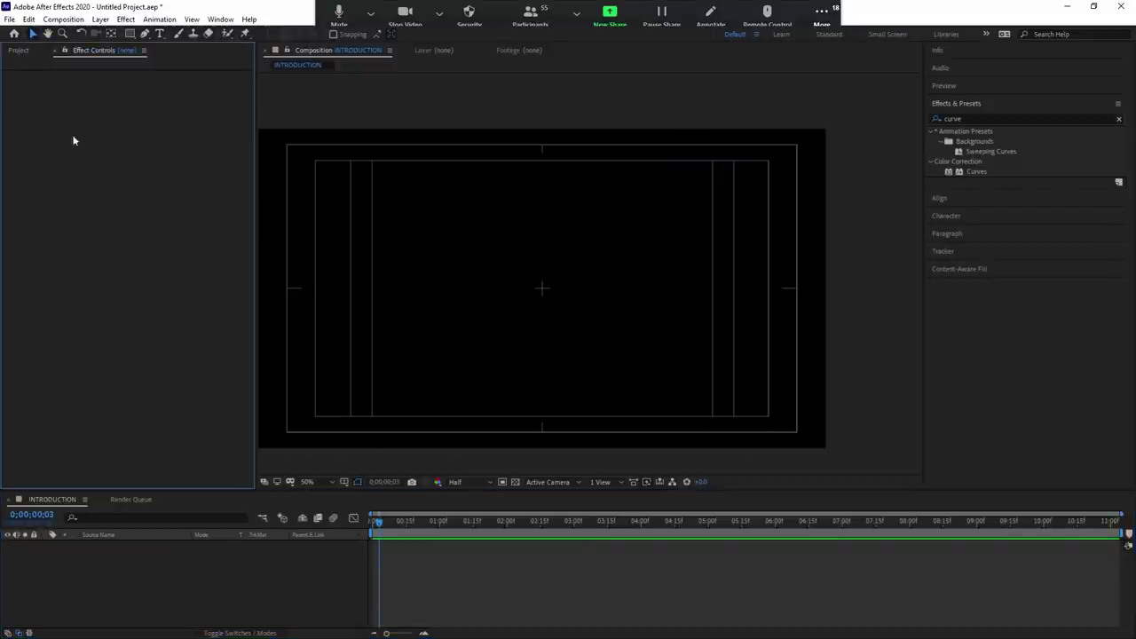
# Find SECTION 3.mp4 in the Project panel and add it to the INTRODUCTION timeline.
pyautogui.click(30, 55)
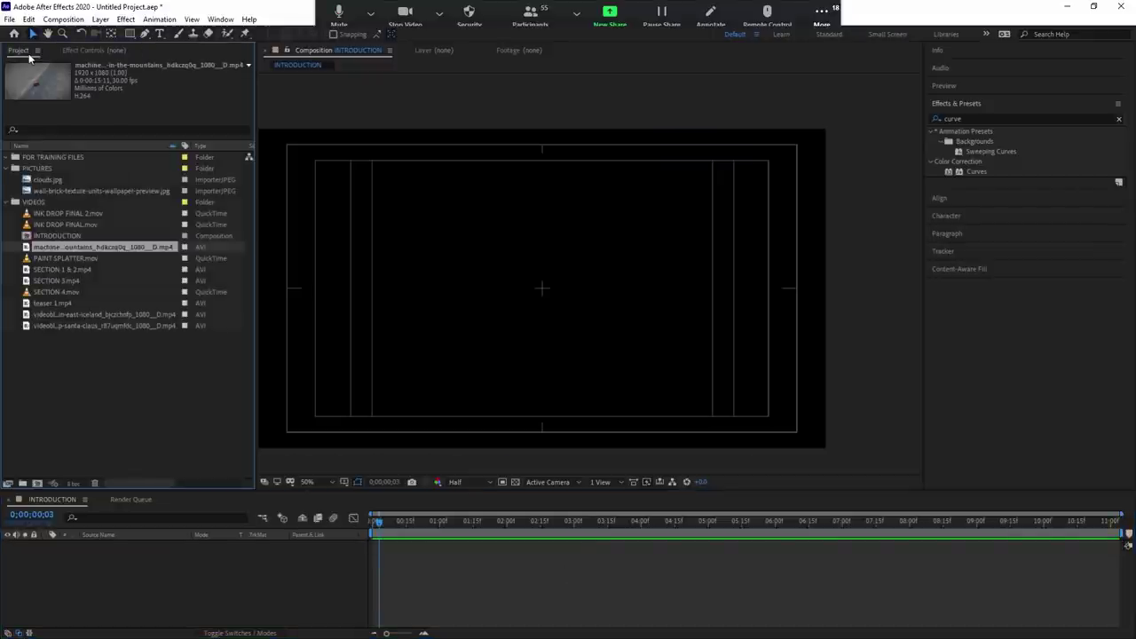
pyautogui.click(77, 256)
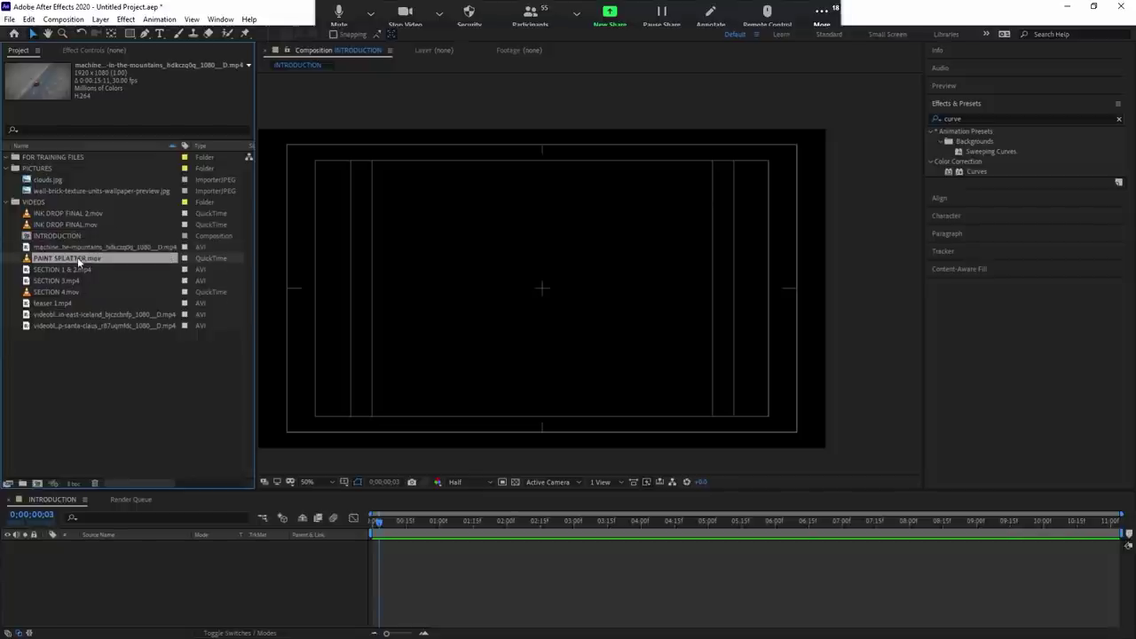
pyautogui.click(73, 268)
pyautogui.click(71, 262)
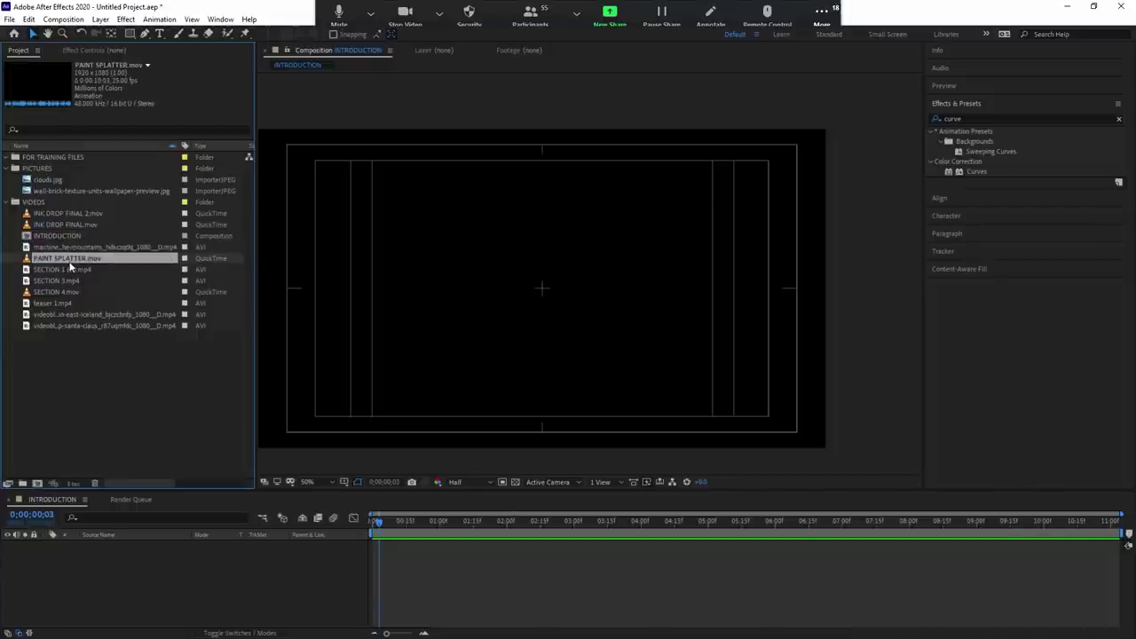
pyautogui.click(73, 270)
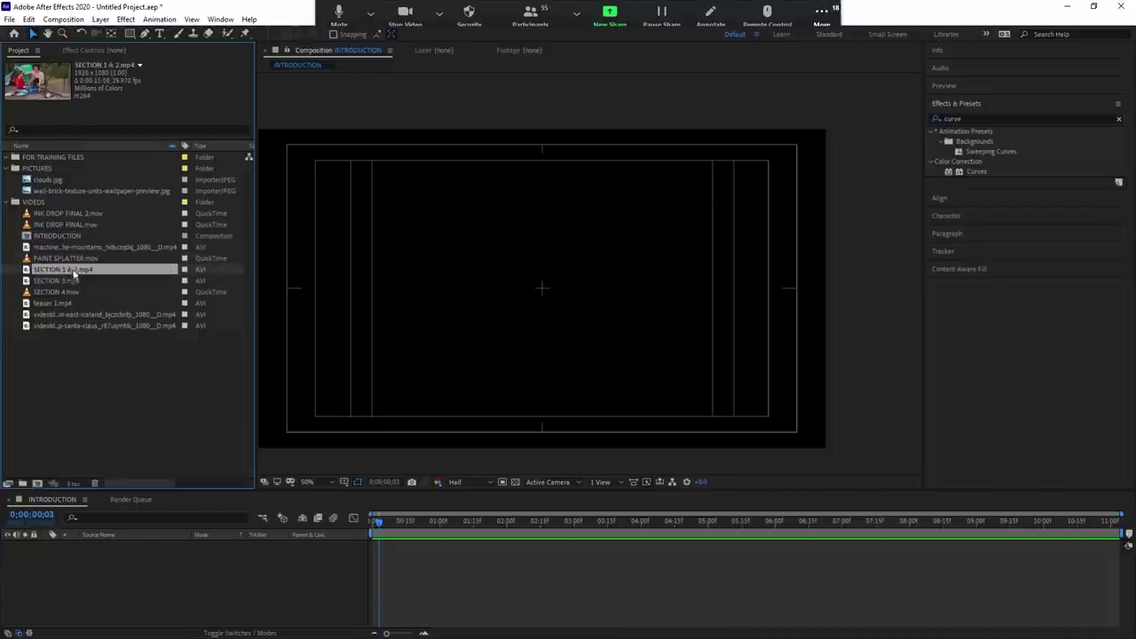
pyautogui.click(62, 213)
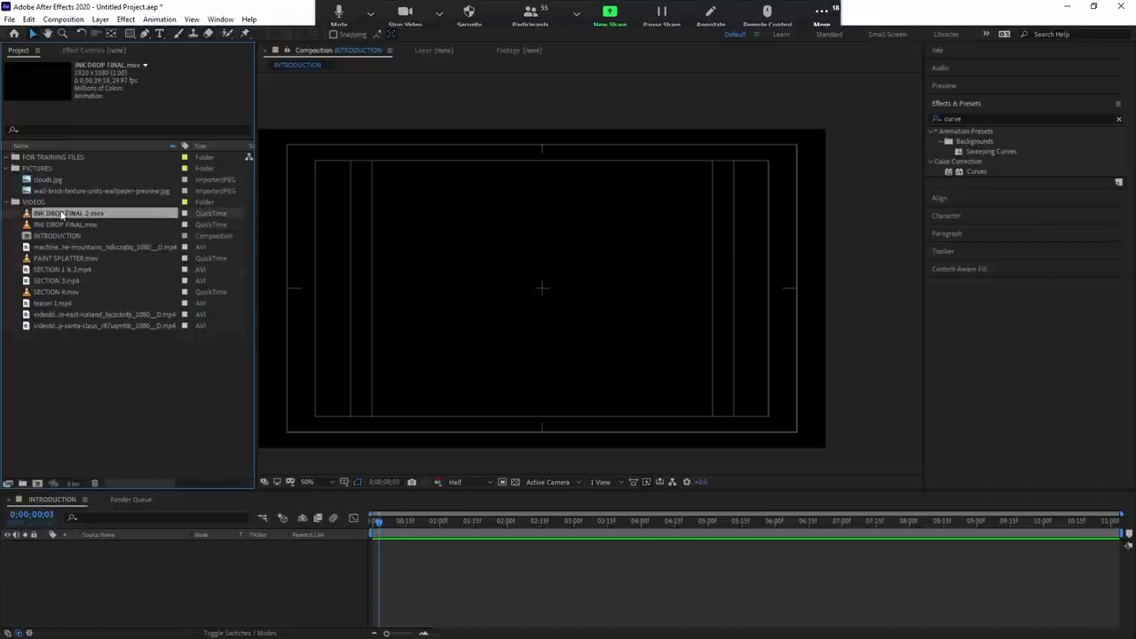
pyautogui.click(55, 281)
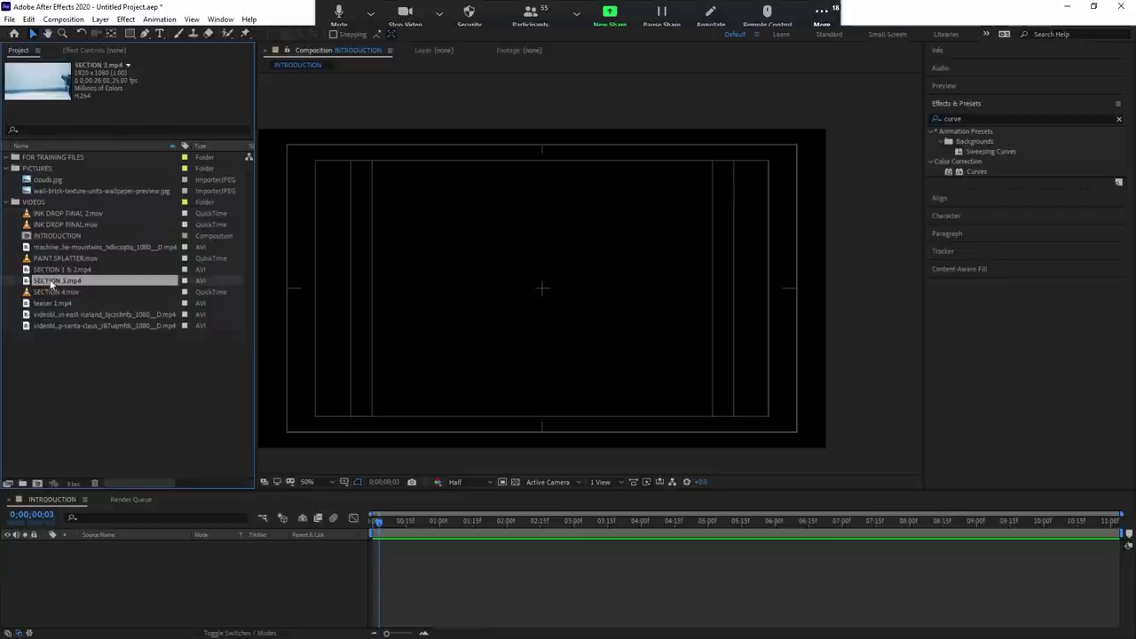
pyautogui.moveTo(52, 282); pyautogui.dragTo(164, 598)
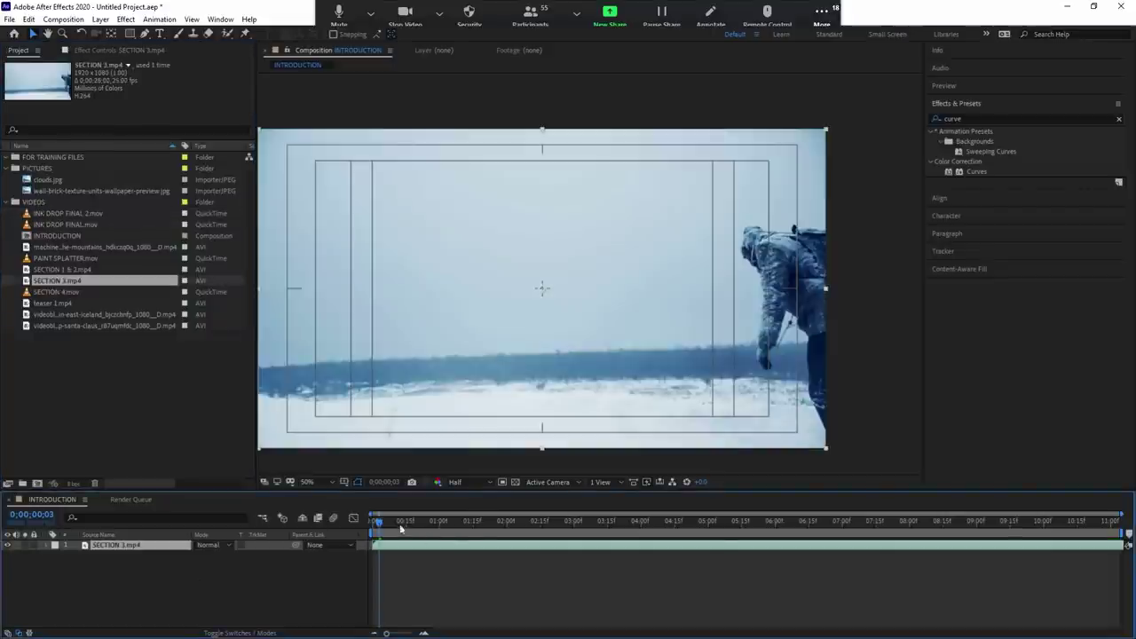
# Set the work area start at about 0;00;05;26 where the hiker walks.
pyautogui.moveTo(401, 528); pyautogui.dragTo(416, 539)
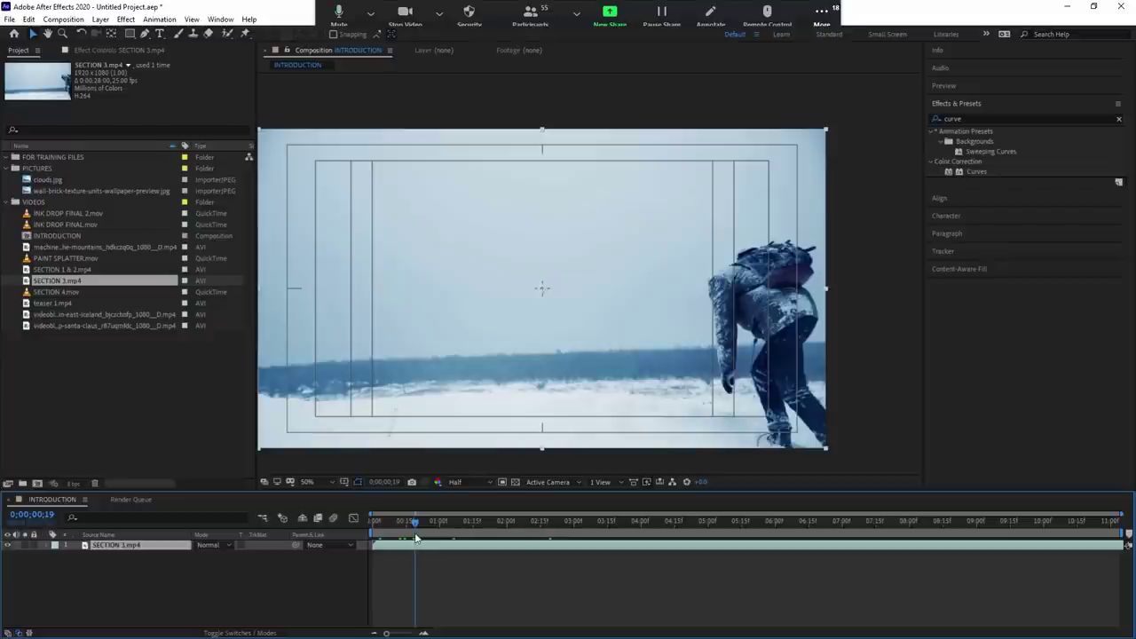
pyautogui.click(488, 559)
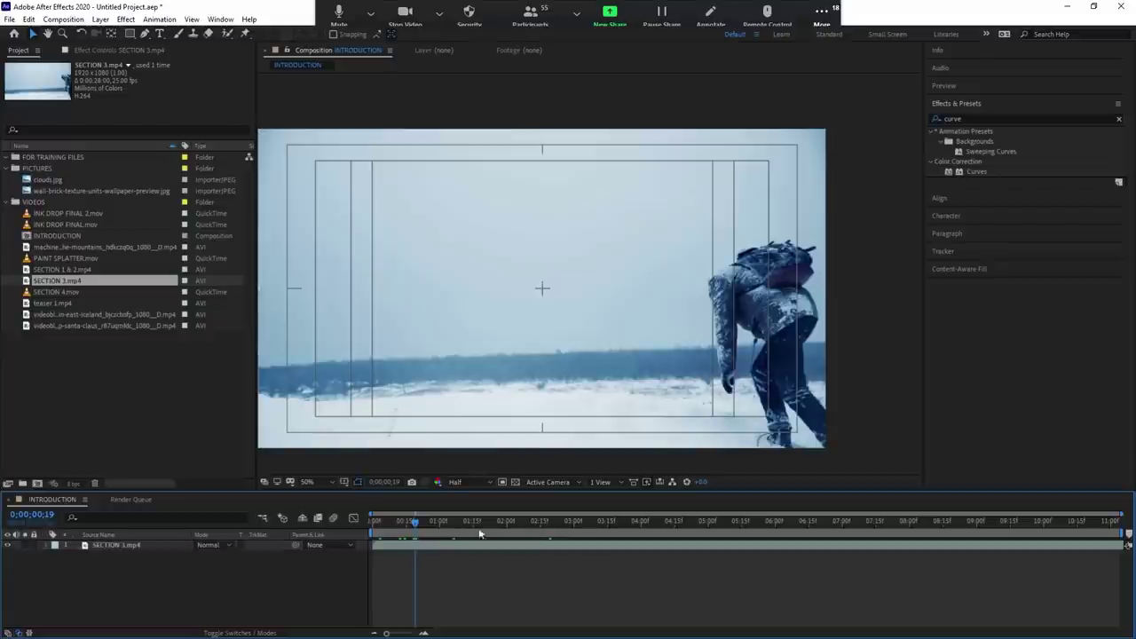
pyautogui.press('Home')
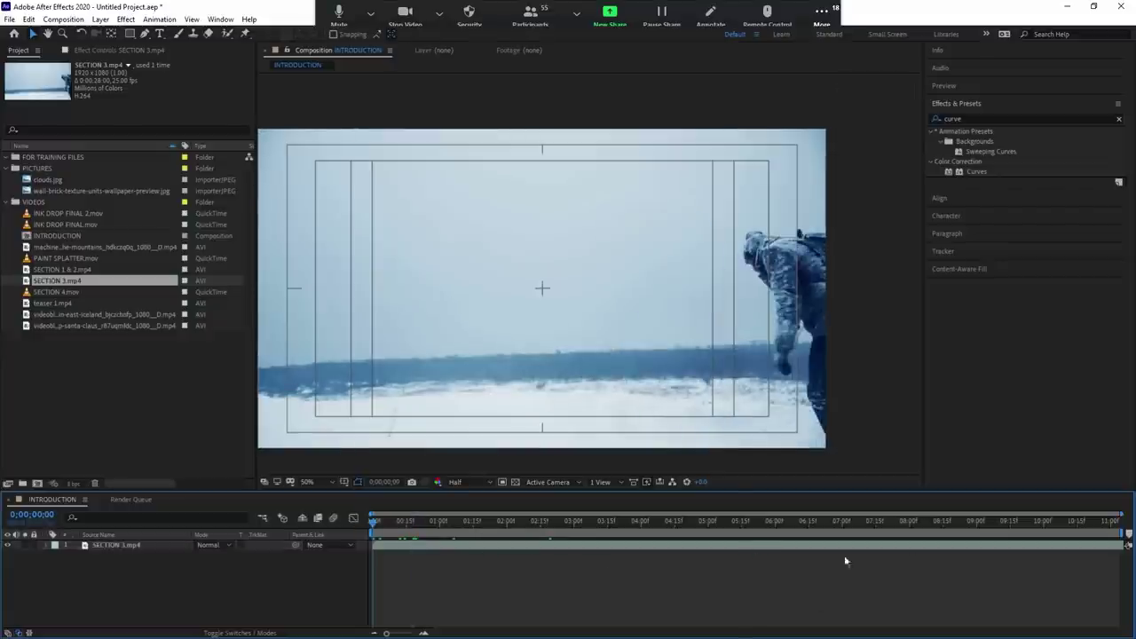
pyautogui.moveTo(658, 523)
pyautogui.mouseDown()
pyautogui.moveTo(930, 540)
pyautogui.moveTo(990, 527)
pyautogui.moveTo(717, 540)
pyautogui.moveTo(676, 514)
pyautogui.moveTo(868, 490)
pyautogui.moveTo(768, 512)
pyautogui.mouseUp()
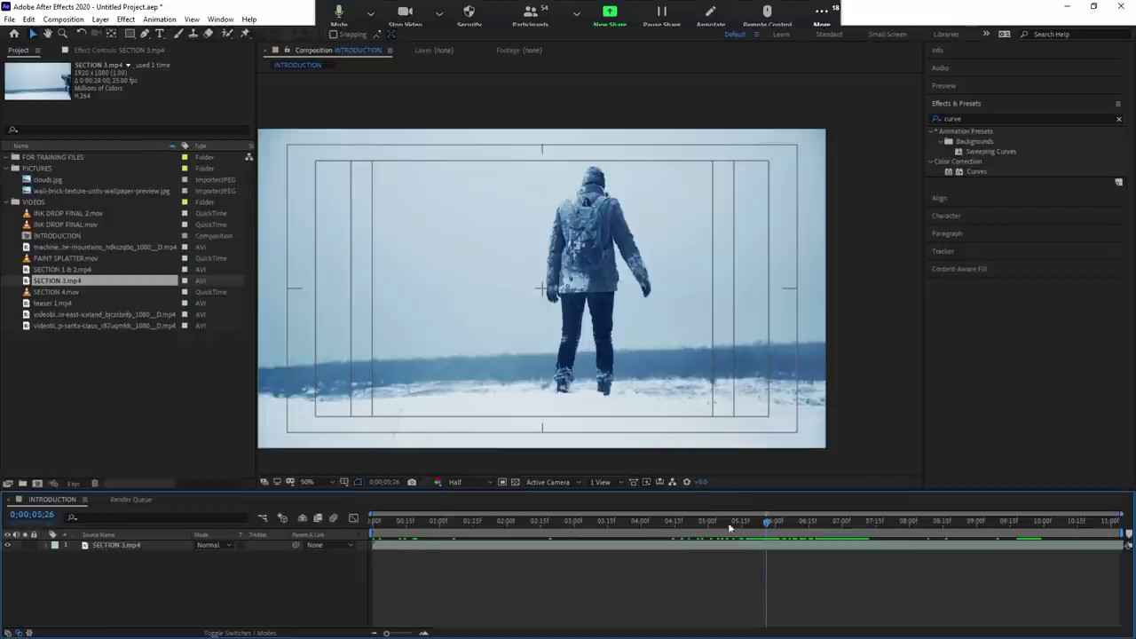
pyautogui.moveTo(371, 533)
pyautogui.mouseDown()
pyautogui.moveTo(479, 533)
pyautogui.moveTo(371, 533)
pyautogui.mouseUp()
pyautogui.press('b')
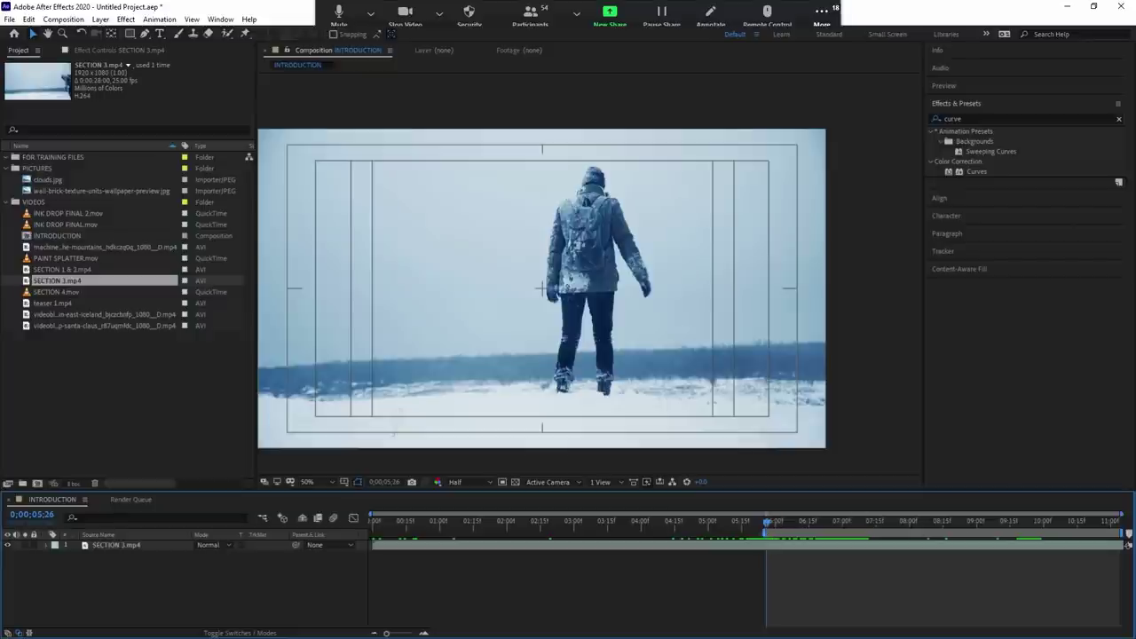
# Zoom the timeline in around the hiker raising his arms and preview the work area.
pyautogui.moveTo(766, 527); pyautogui.dragTo(963, 526)
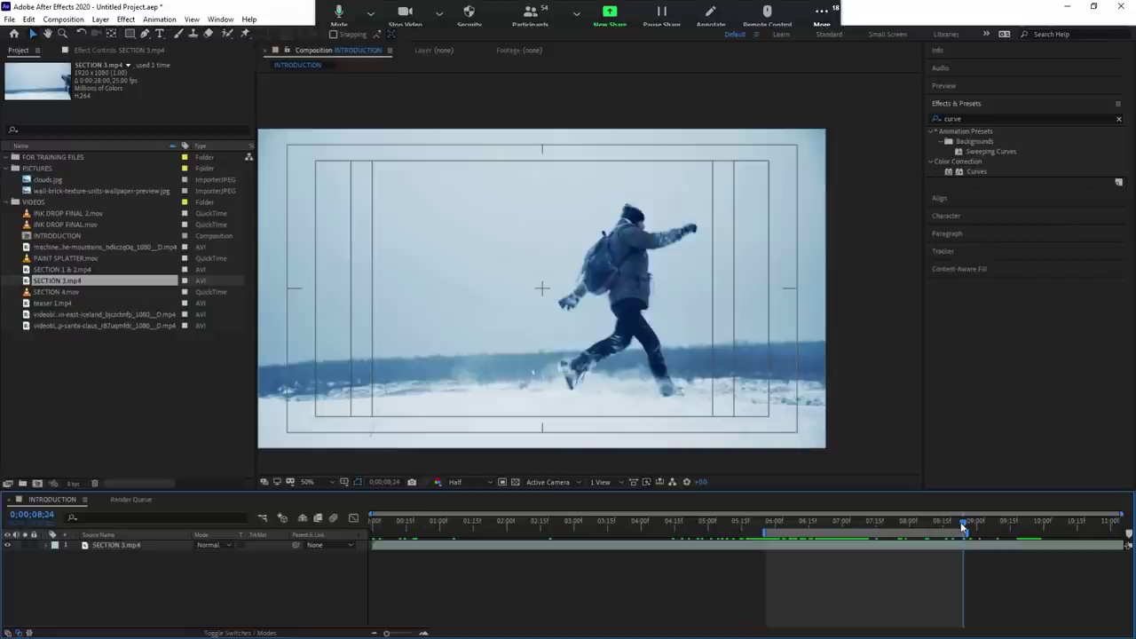
pyautogui.moveTo(963, 526)
pyautogui.mouseDown()
pyautogui.moveTo(776, 522)
pyautogui.moveTo(839, 537)
pyautogui.mouseUp()
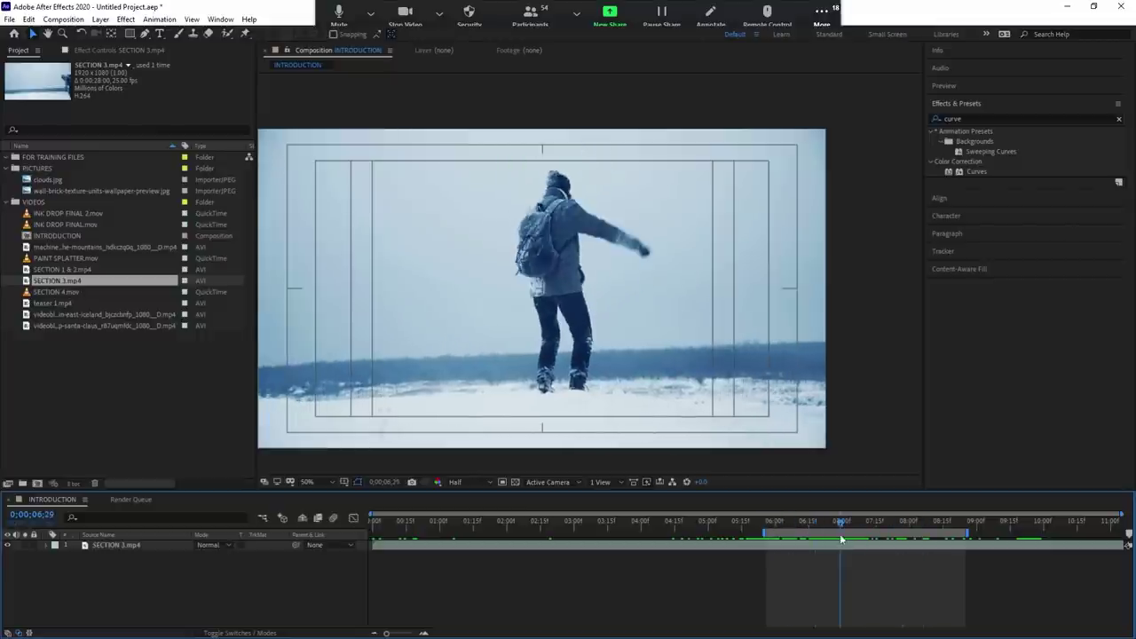
pyautogui.press('=')
pyautogui.press('=')
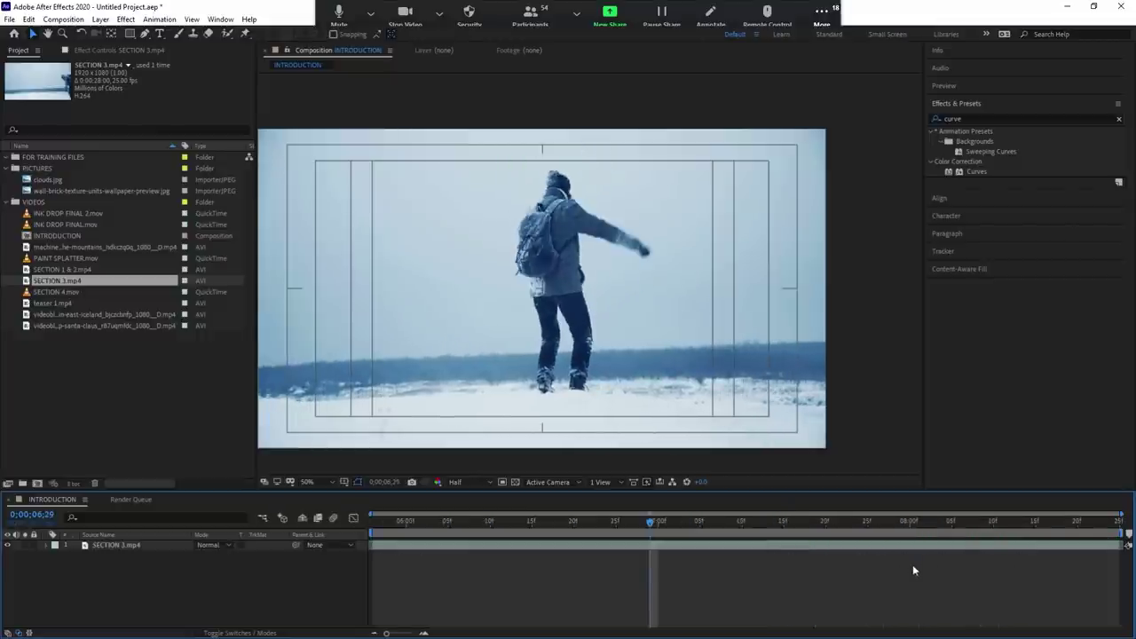
pyautogui.press('space')
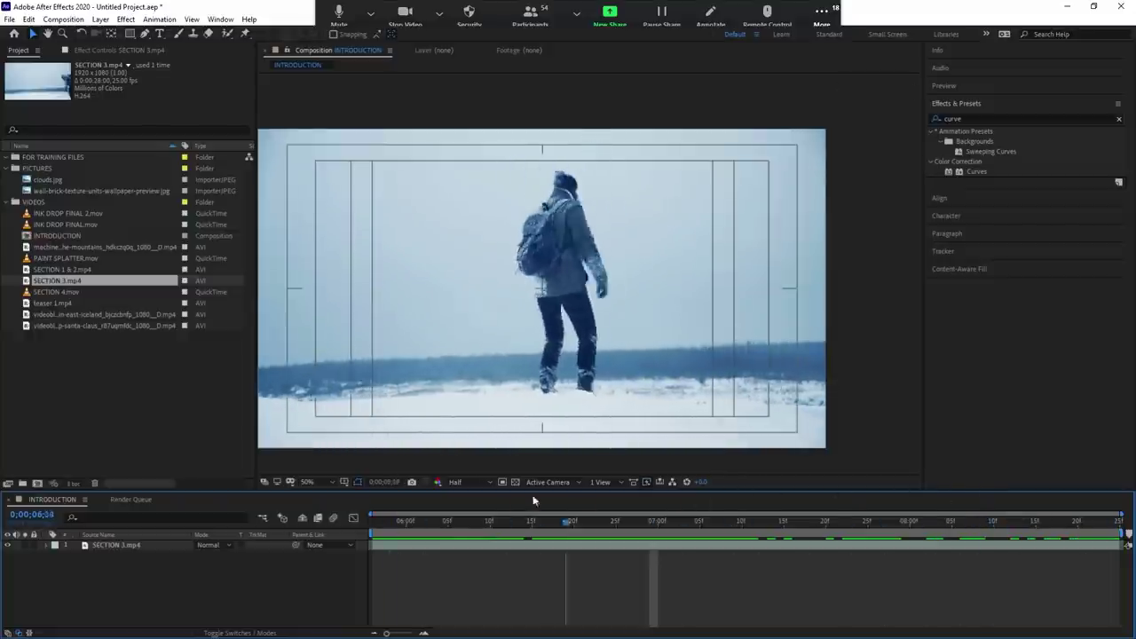
pyautogui.press('space')
pyautogui.press('space')
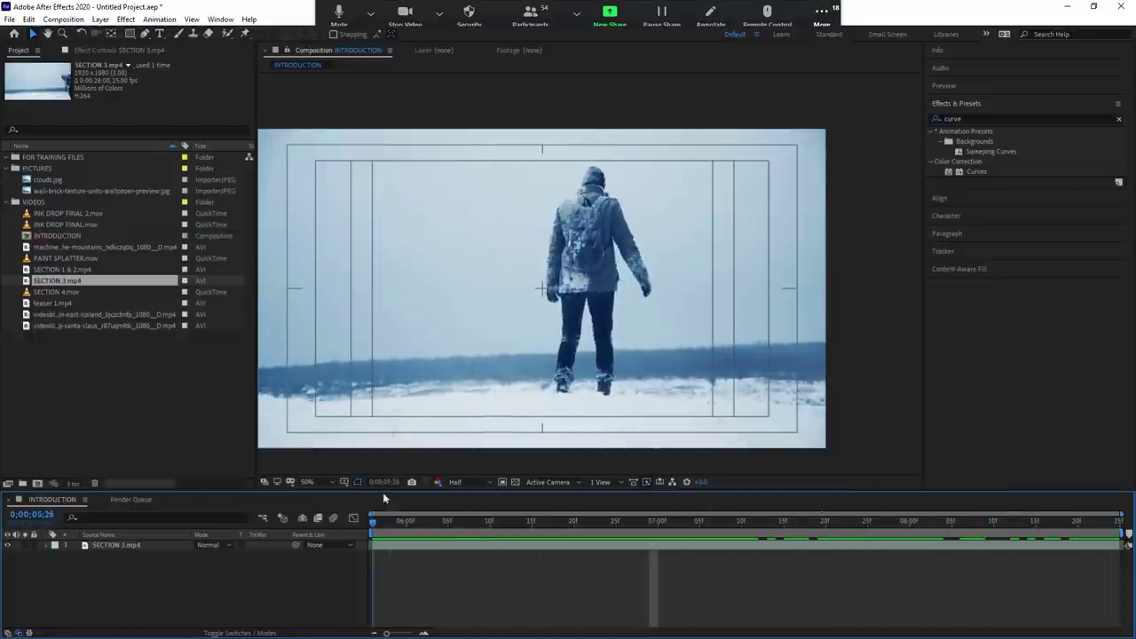
pyautogui.press('space')
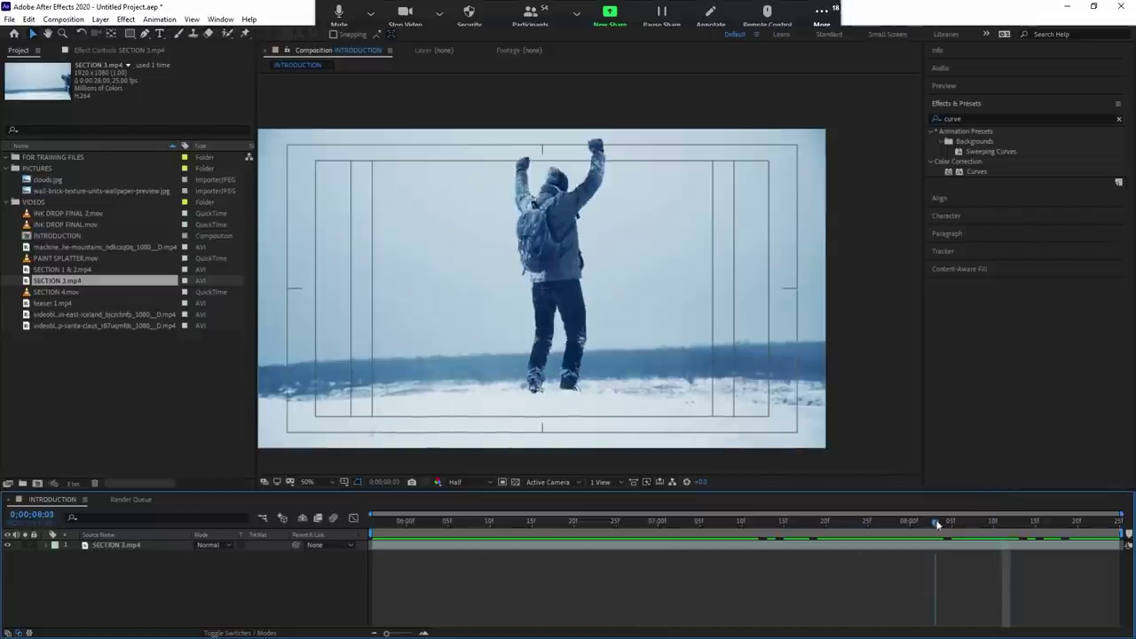
pyautogui.click(566, 522)
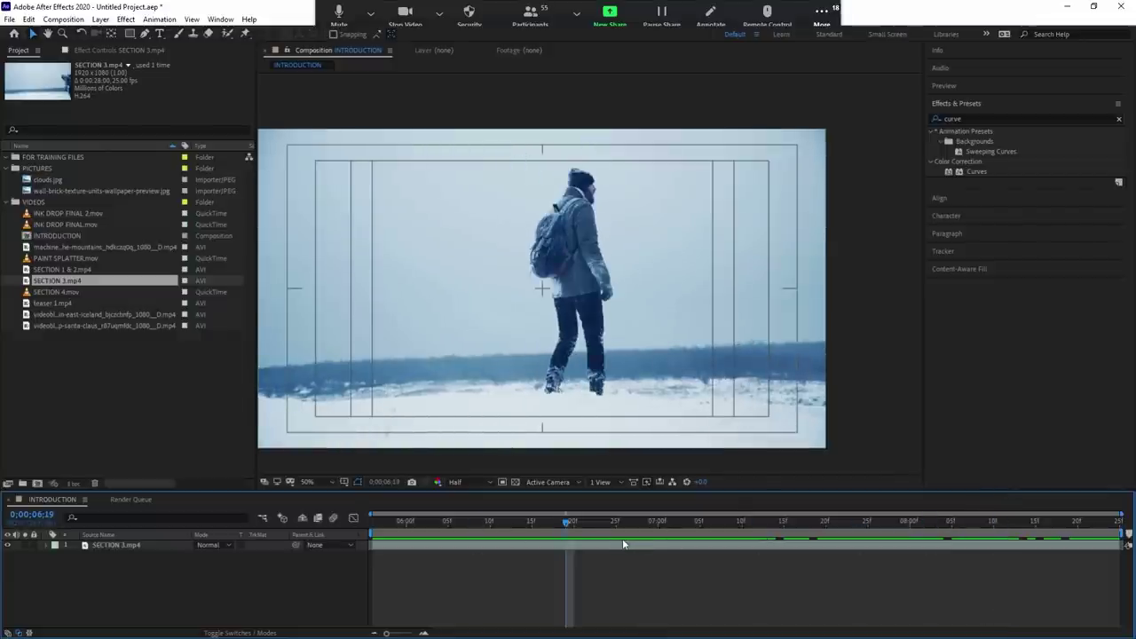
# At 0;00;06;02, expand the SECTION 3.mp4 layer to show its Transform properties.
pyautogui.click(425, 526)
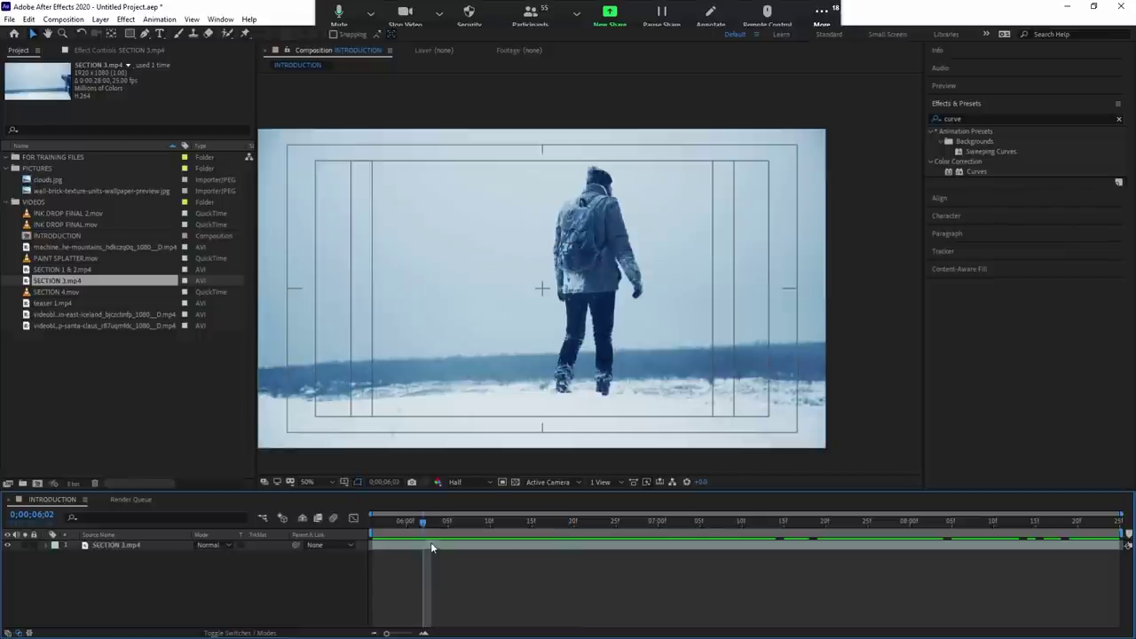
pyautogui.click(431, 543)
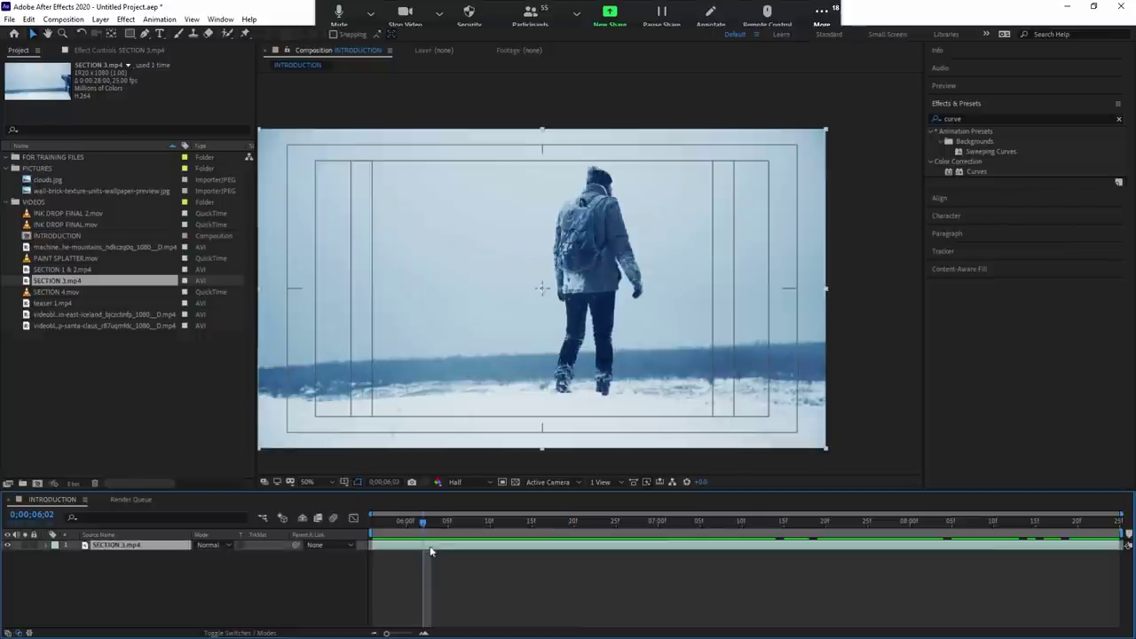
pyautogui.click(47, 544)
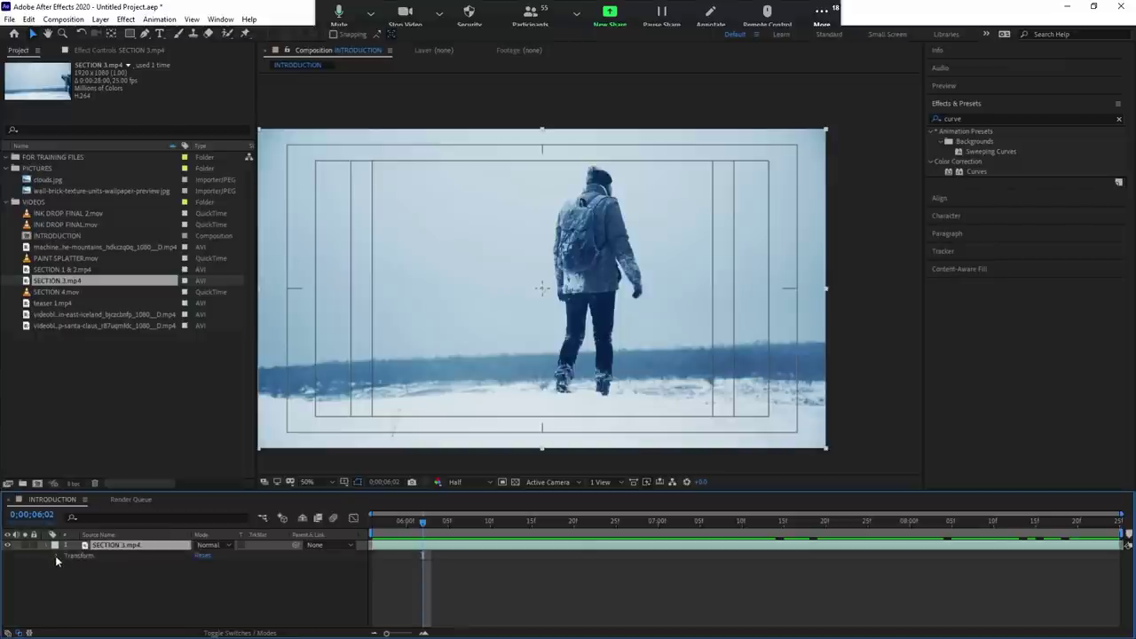
pyautogui.click(55, 555)
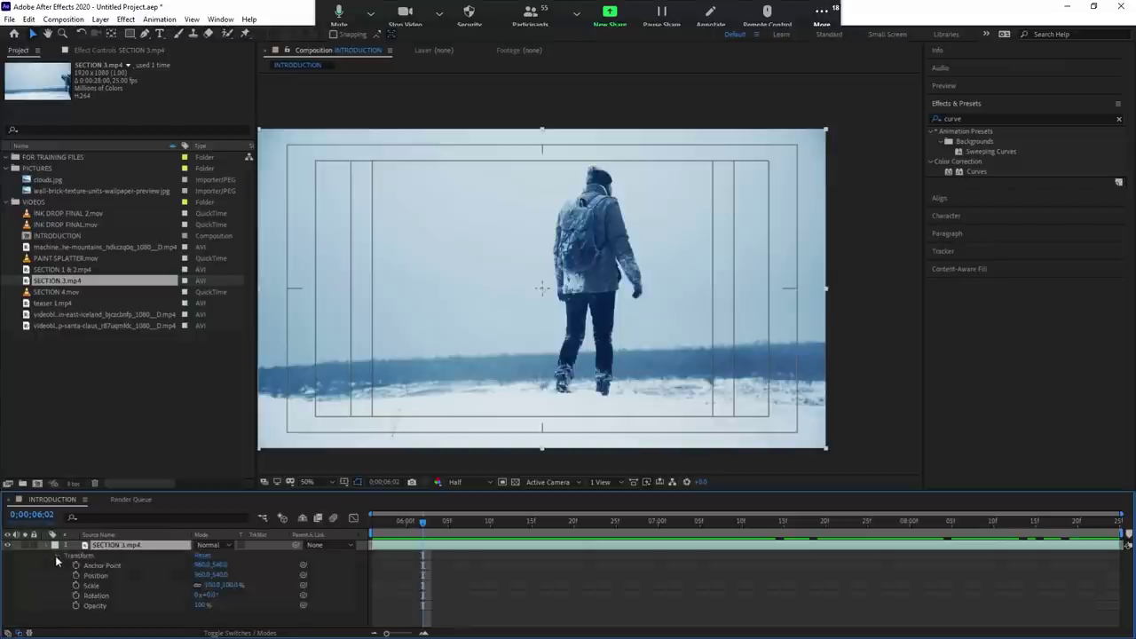
pyautogui.click(110, 567)
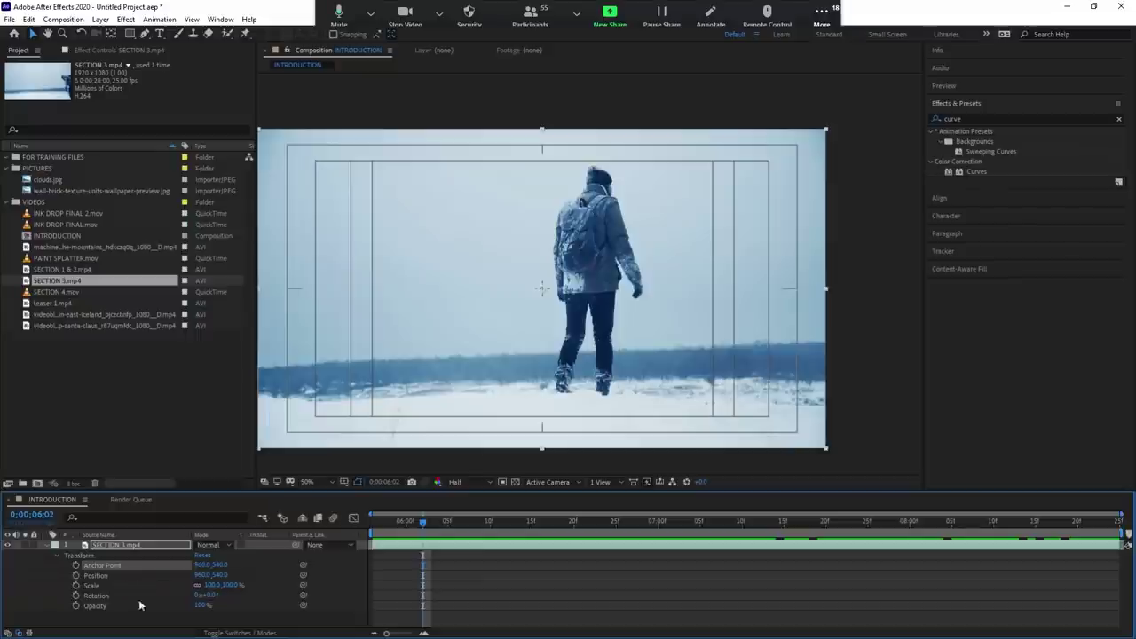
# Test a fade by dropping Opacity to 0%, then set it back to 100%.
pyautogui.moveTo(200, 607); pyautogui.dragTo(164, 609)
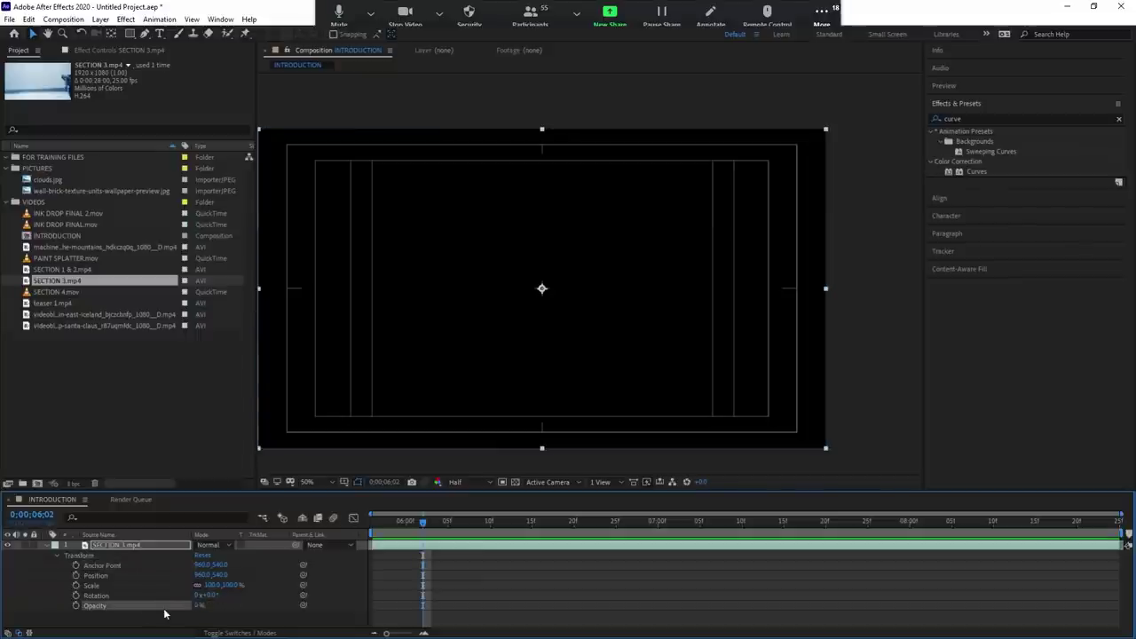
pyautogui.click(97, 566)
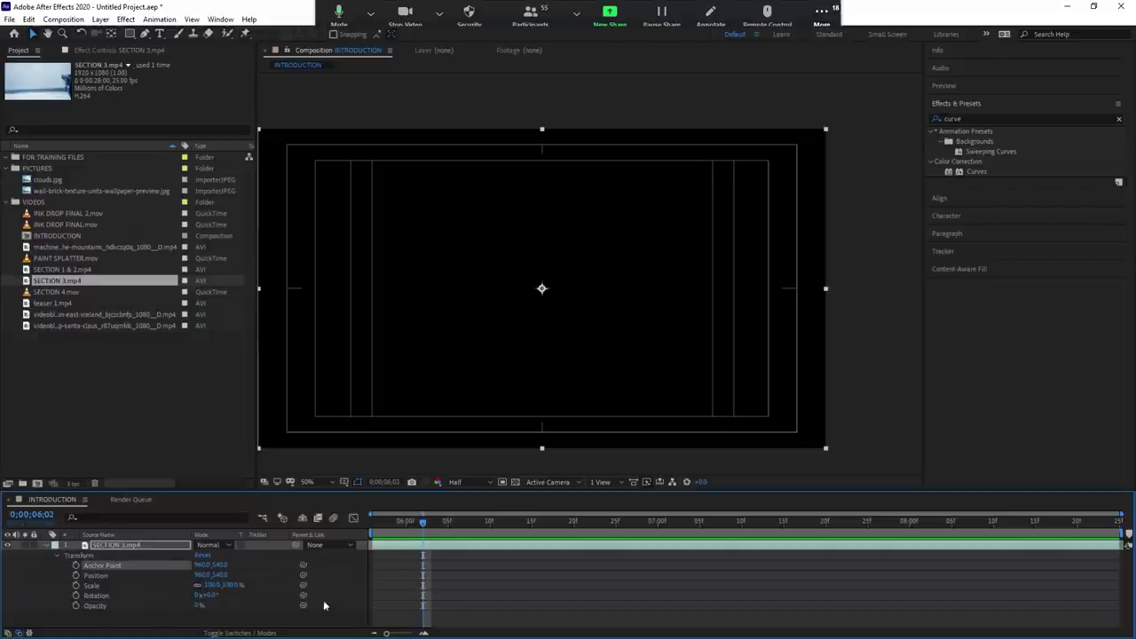
pyautogui.click(198, 605)
pyautogui.write('100')
pyautogui.press('Return')
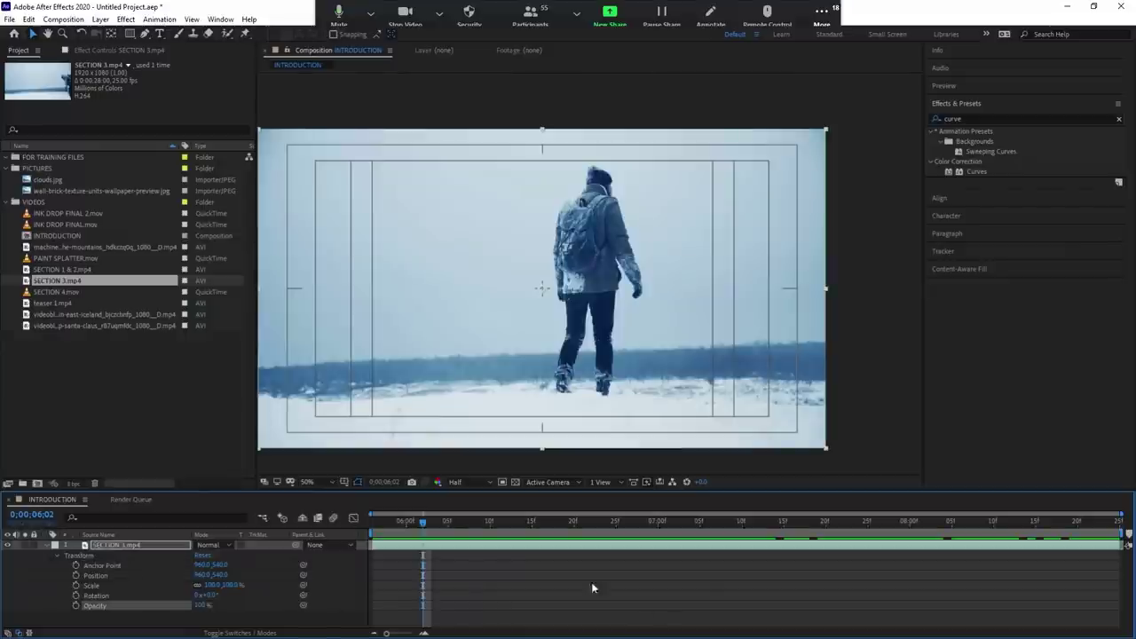
# At frame 6;09, tilt the hiker clip by scrubbing Rotation and enlarge it with Scale.
pyautogui.moveTo(450, 527); pyautogui.dragTo(481, 522)
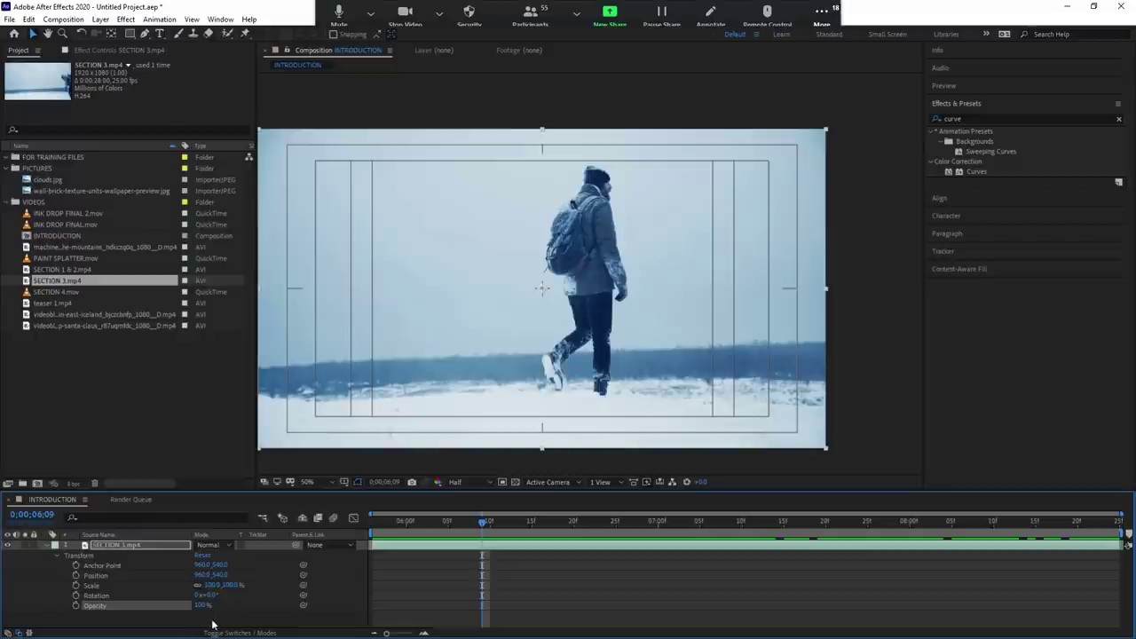
pyautogui.moveTo(202, 594)
pyautogui.mouseDown()
pyautogui.moveTo(231, 594)
pyautogui.moveTo(183, 595)
pyautogui.moveTo(211, 594)
pyautogui.moveTo(199, 596)
pyautogui.mouseUp()
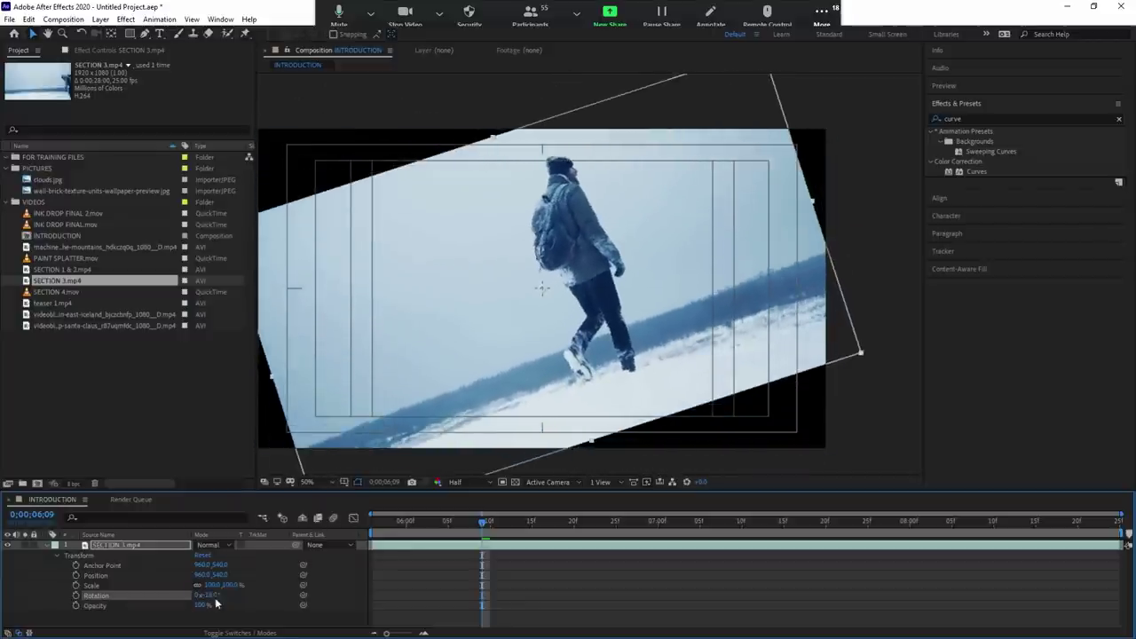
pyautogui.click(207, 594)
pyautogui.click(183, 593)
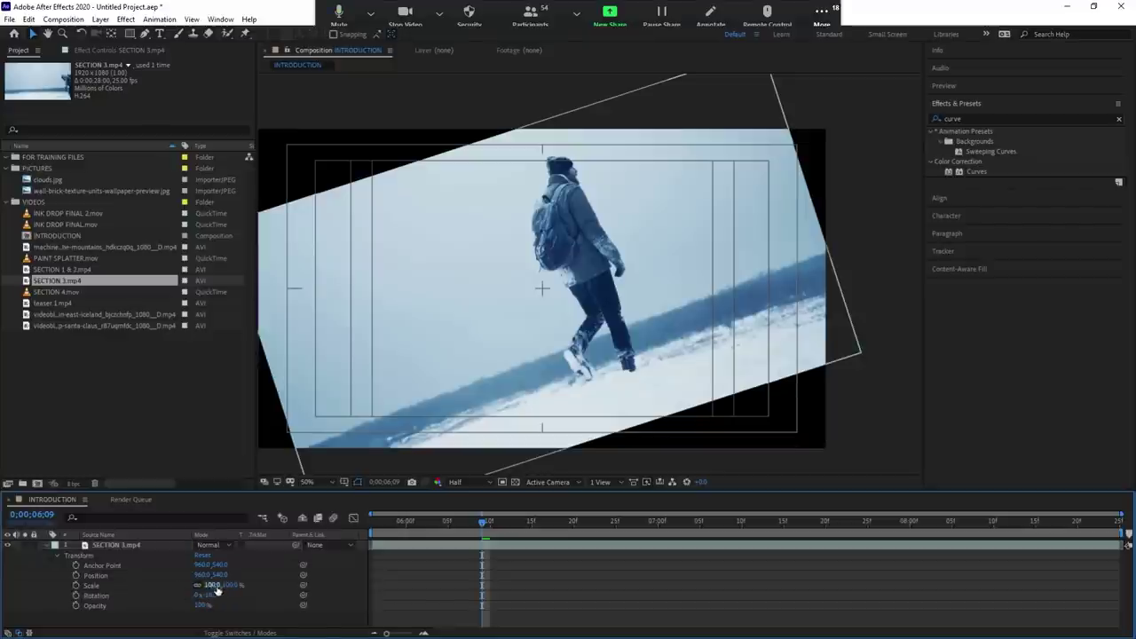
pyautogui.moveTo(213, 585)
pyautogui.mouseDown()
pyautogui.moveTo(279, 569)
pyautogui.moveTo(250, 603)
pyautogui.mouseUp()
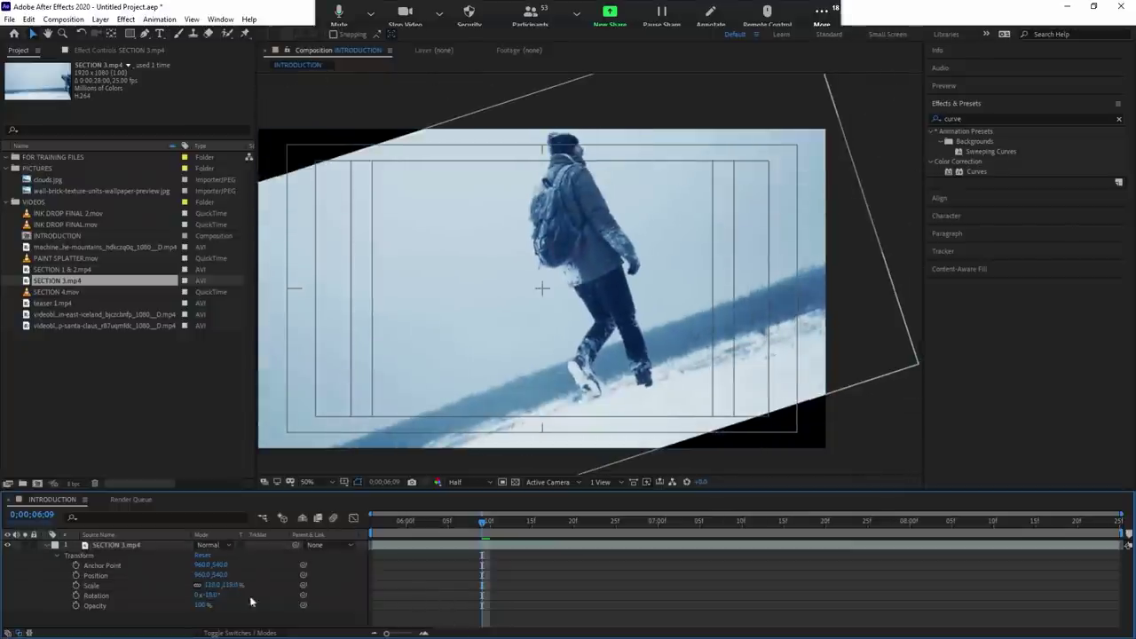
# Reset the SECTION 3.mp4 transform to 100% scale and 0° rotation.
pyautogui.click(108, 568)
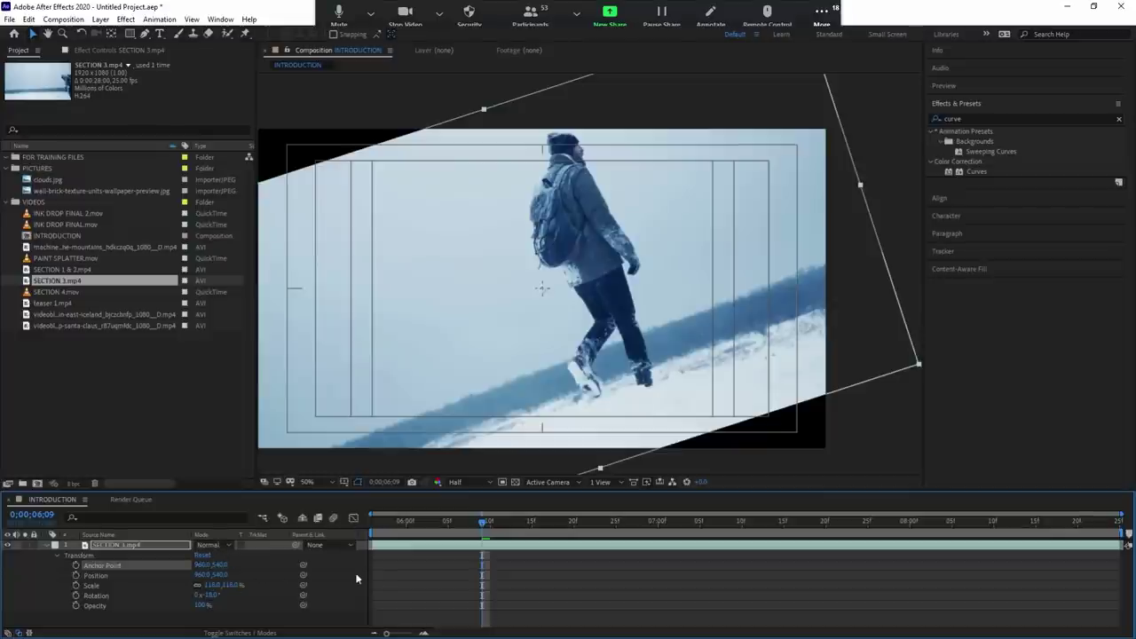
pyautogui.click(391, 550)
pyautogui.click(182, 568)
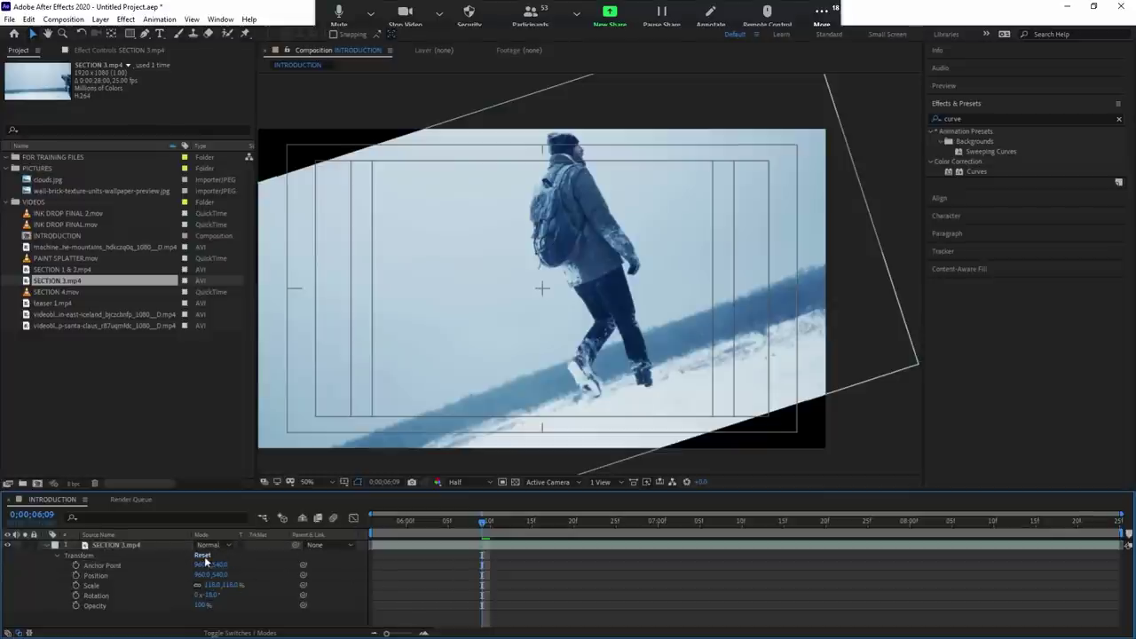
pyautogui.click(203, 556)
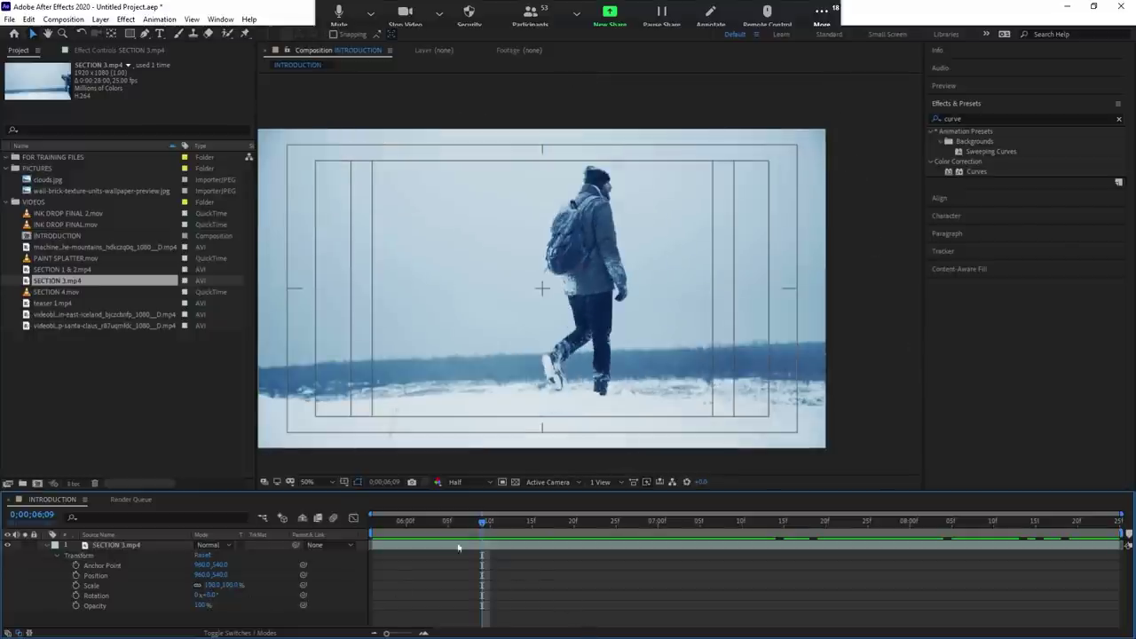
# At about 6;04, move the layer's anchor point onto the hiker's head with Pan Behind.
pyautogui.moveTo(396, 532)
pyautogui.mouseDown()
pyautogui.moveTo(515, 537)
pyautogui.moveTo(440, 533)
pyautogui.mouseUp()
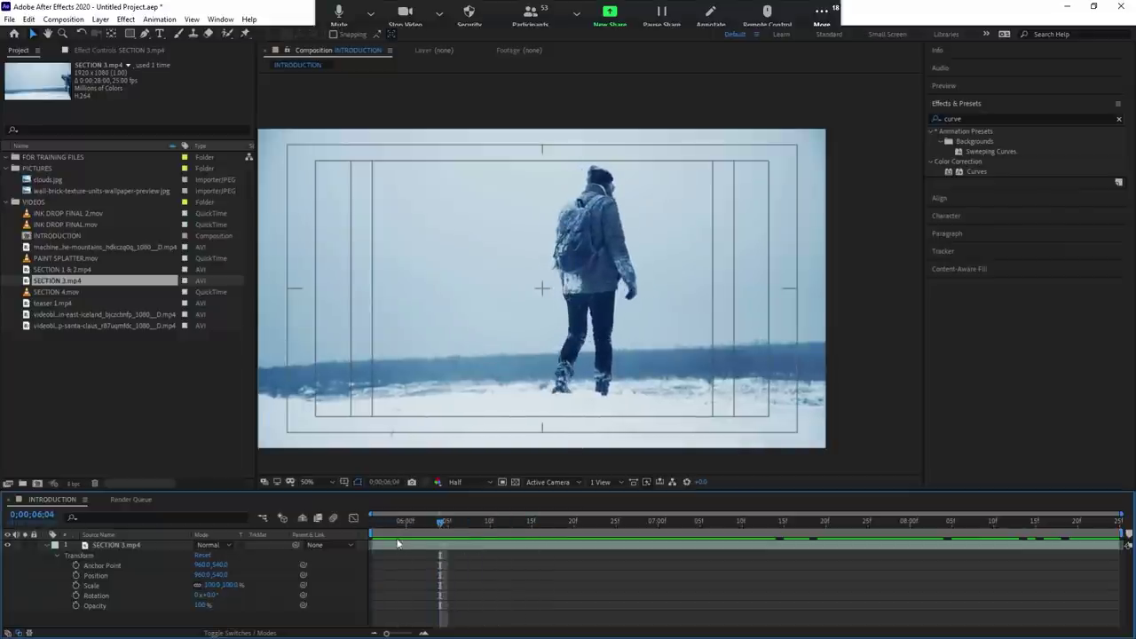
pyautogui.click(562, 300)
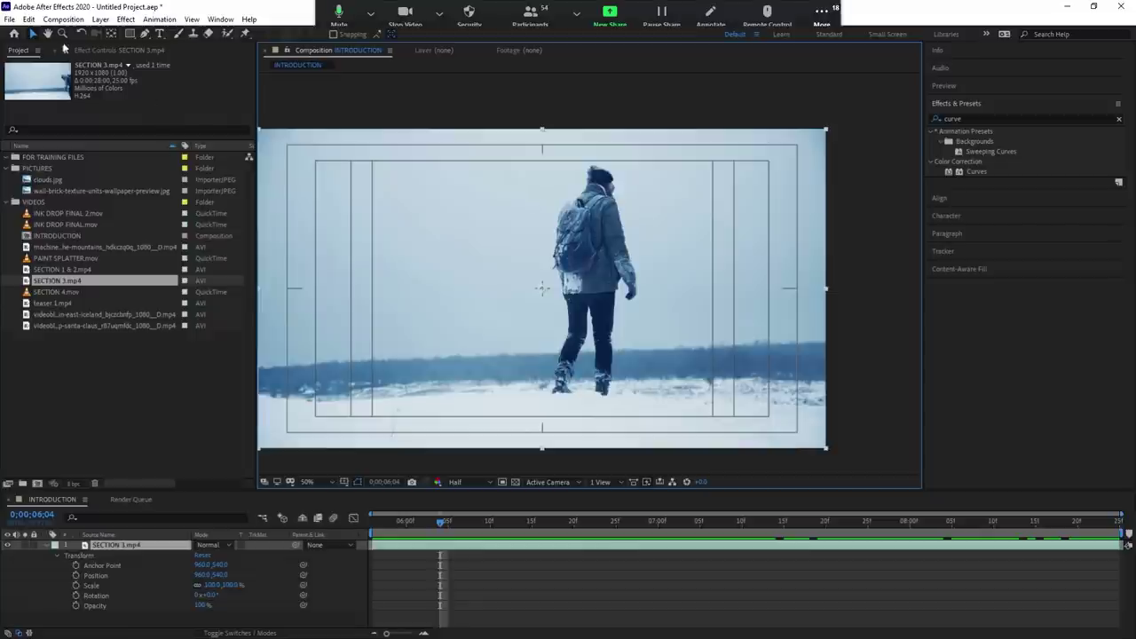
pyautogui.click(111, 34)
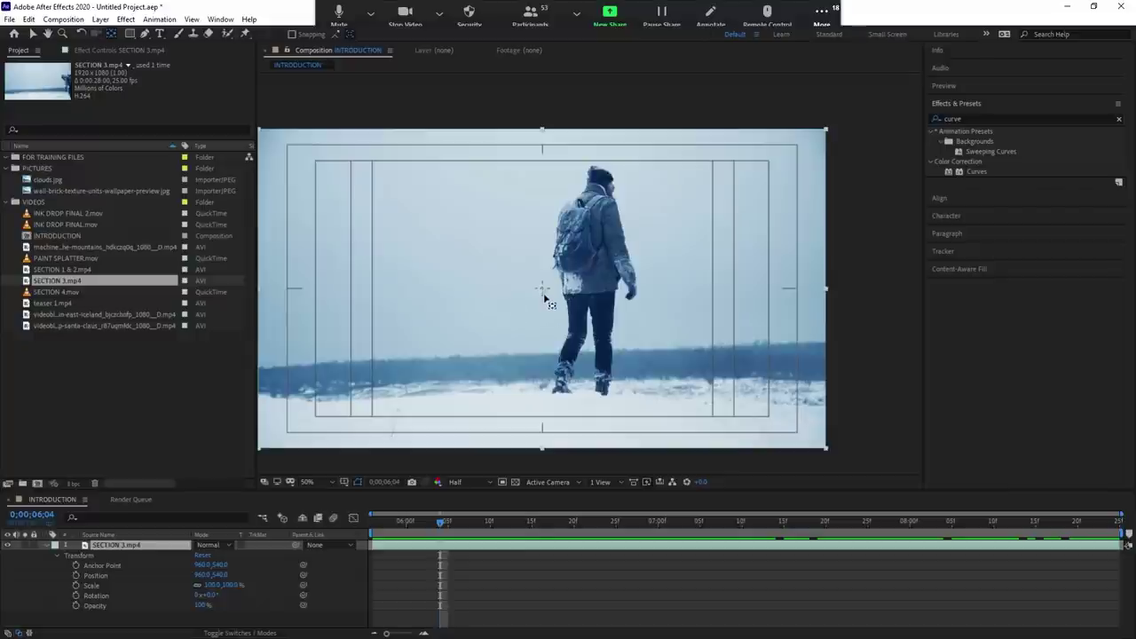
pyautogui.moveTo(544, 293); pyautogui.dragTo(533, 298)
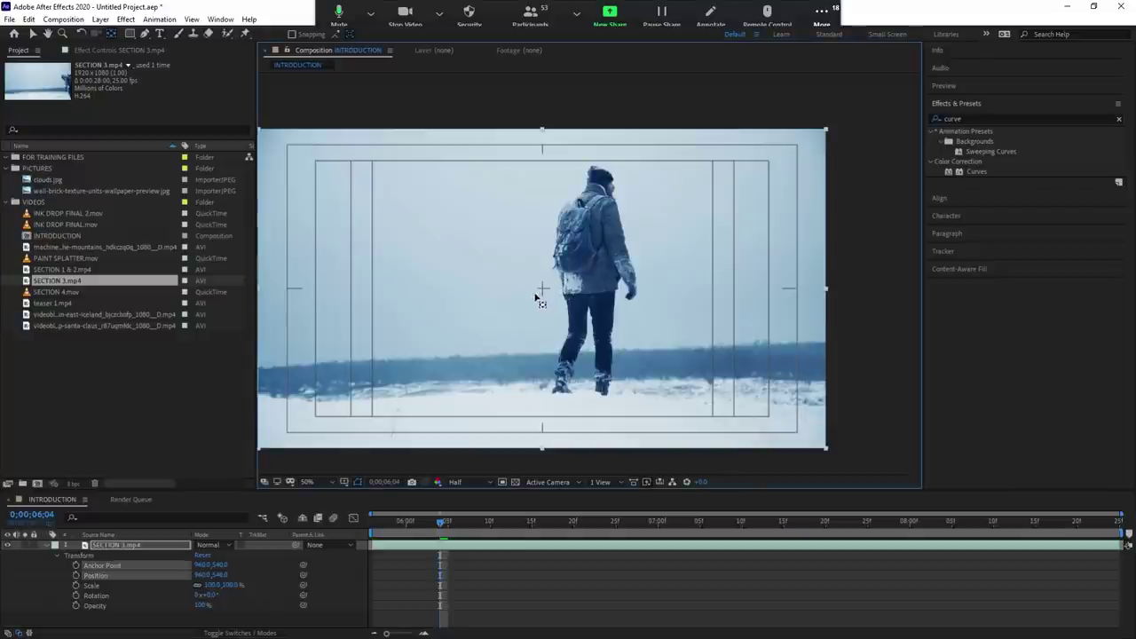
pyautogui.moveTo(647, 197); pyautogui.dragTo(599, 175)
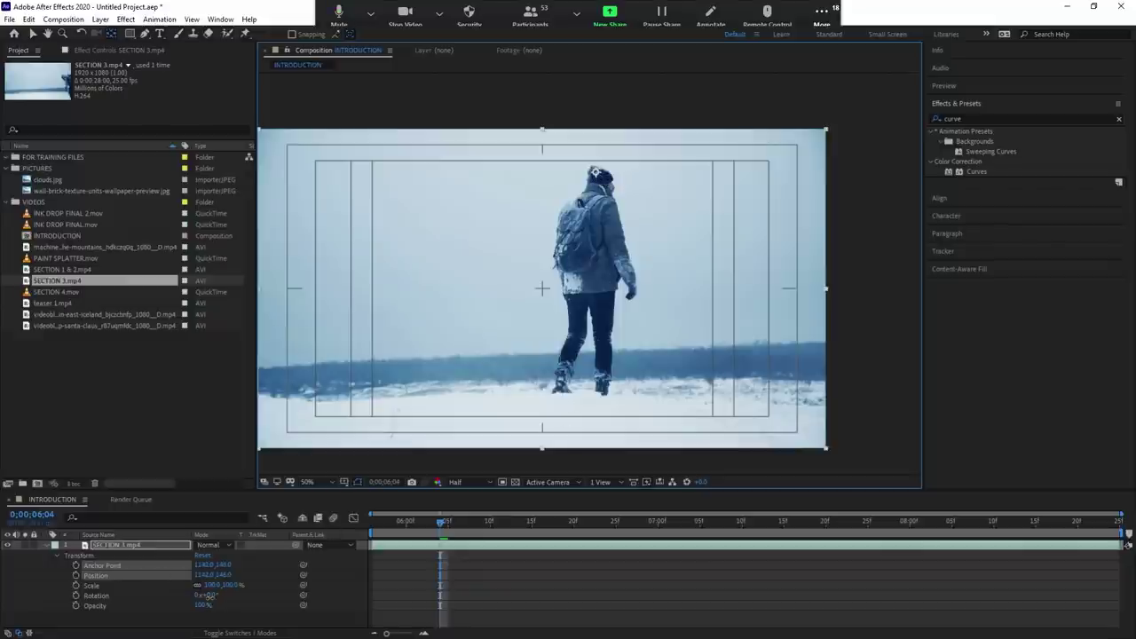
# Spin the clip around the new anchor, set Rotation back to 0, and reset the transform.
pyautogui.moveTo(207, 595)
pyautogui.mouseDown()
pyautogui.moveTo(232, 585)
pyautogui.moveTo(188, 584)
pyautogui.moveTo(264, 582)
pyautogui.moveTo(211, 585)
pyautogui.mouseUp()
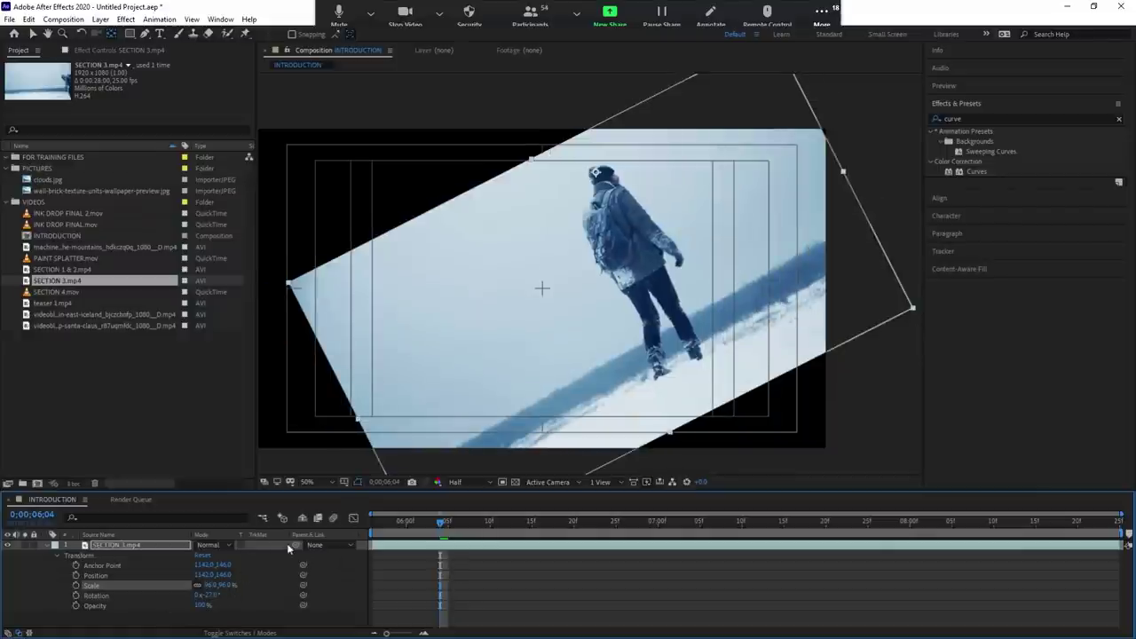
pyautogui.click(211, 594)
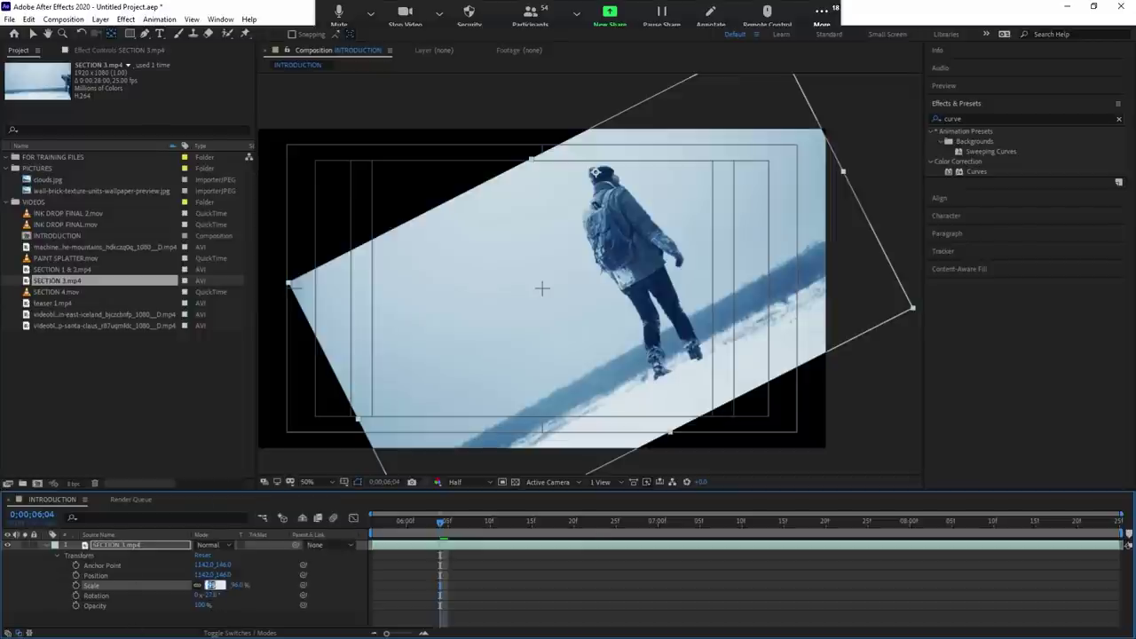
pyautogui.write('0')
pyautogui.press('Return')
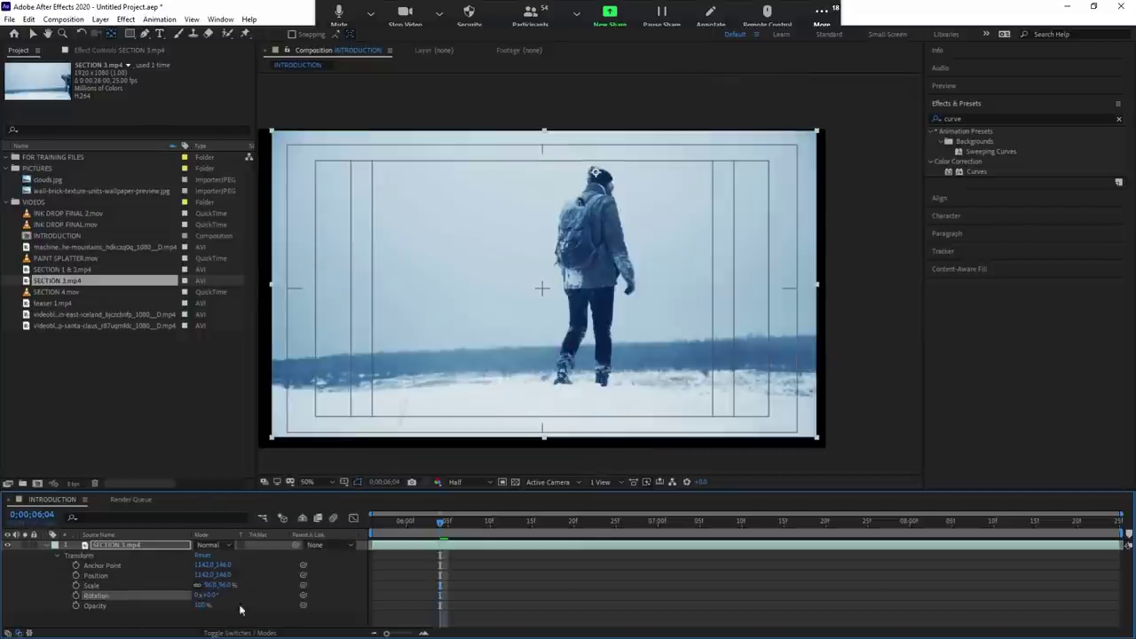
pyautogui.click(203, 557)
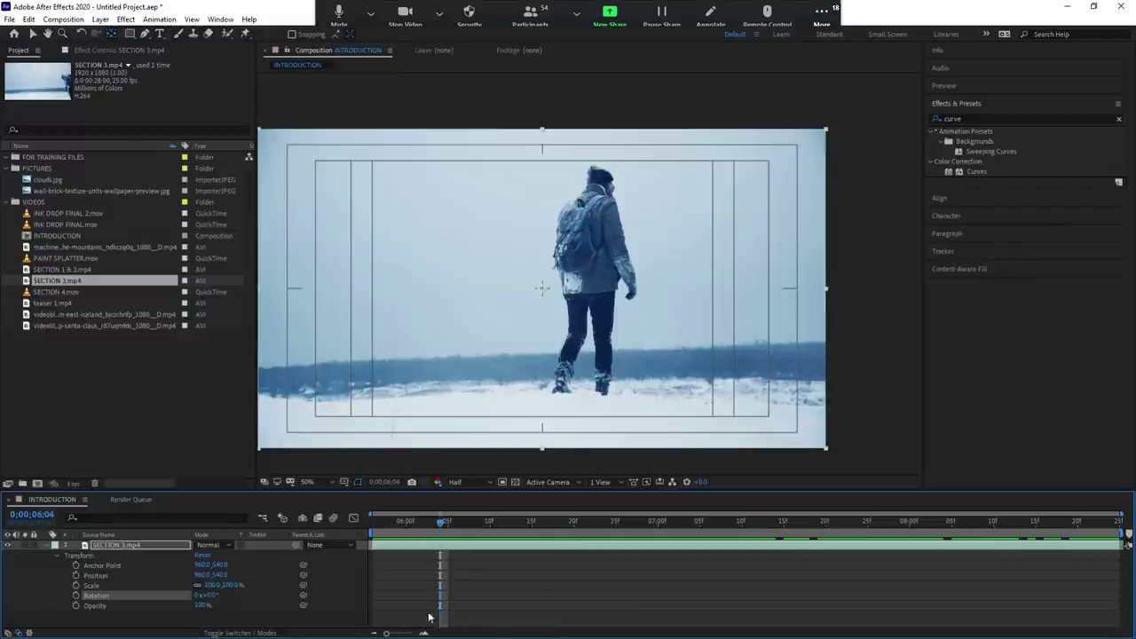
# Shift the hiker clip right to x 1007, then return its rotation to 0°.
pyautogui.click(93, 567)
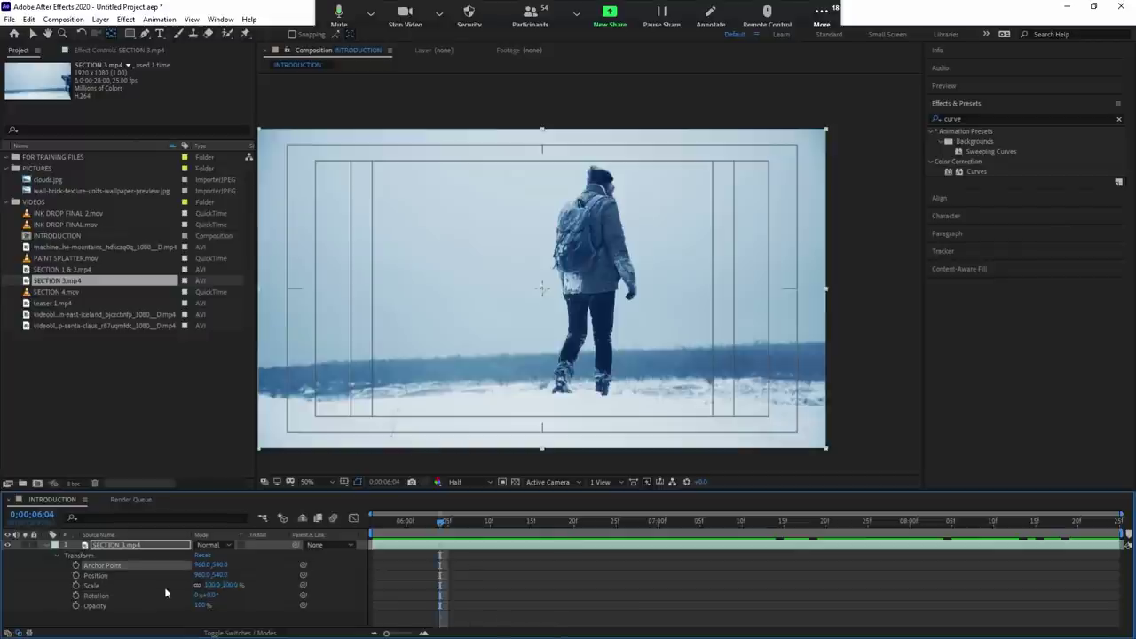
pyautogui.moveTo(196, 575)
pyautogui.mouseDown()
pyautogui.moveTo(232, 575)
pyautogui.moveTo(222, 597)
pyautogui.mouseUp()
pyautogui.click(109, 585)
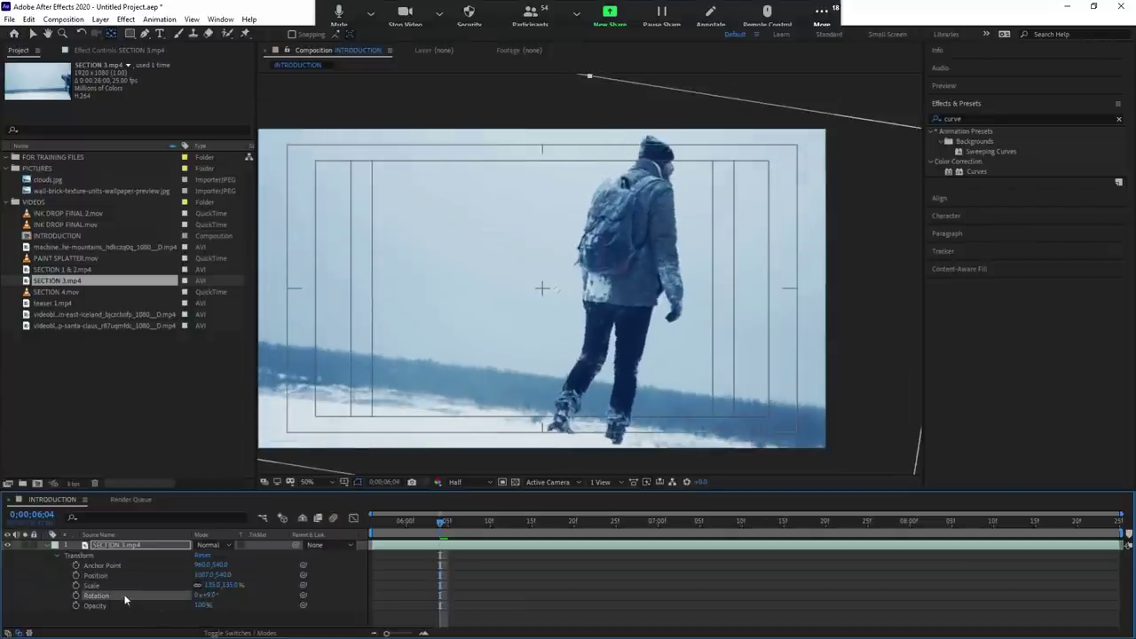
pyautogui.hotkey('ctrl', 'z')
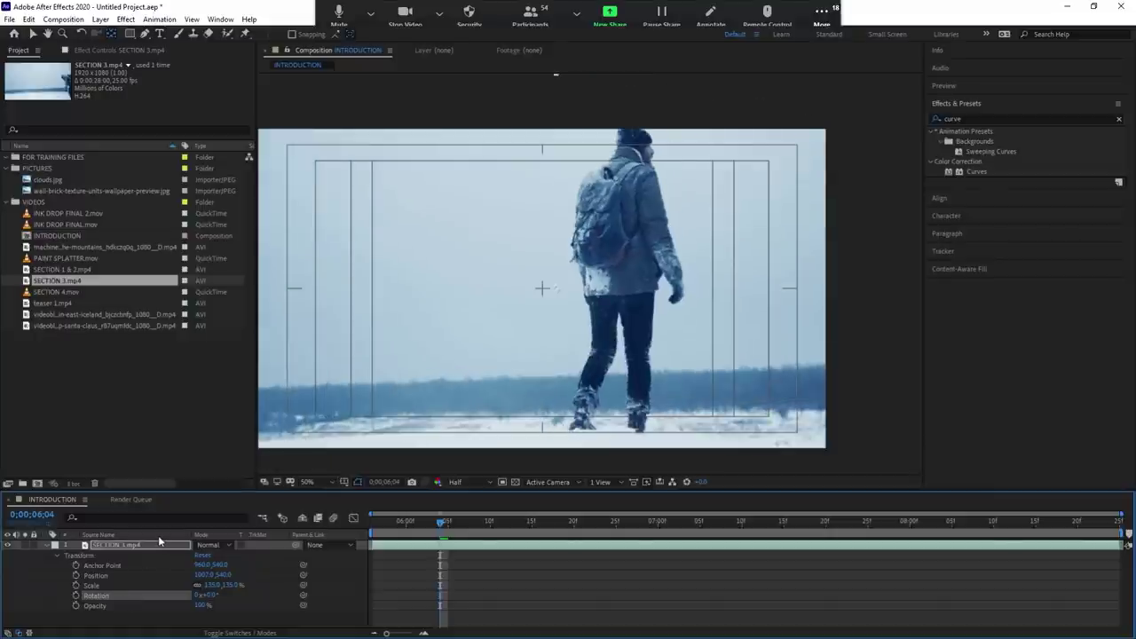
# Restore the scale to 100%, preview, and recentre the clip at 960,540.
pyautogui.click(119, 587)
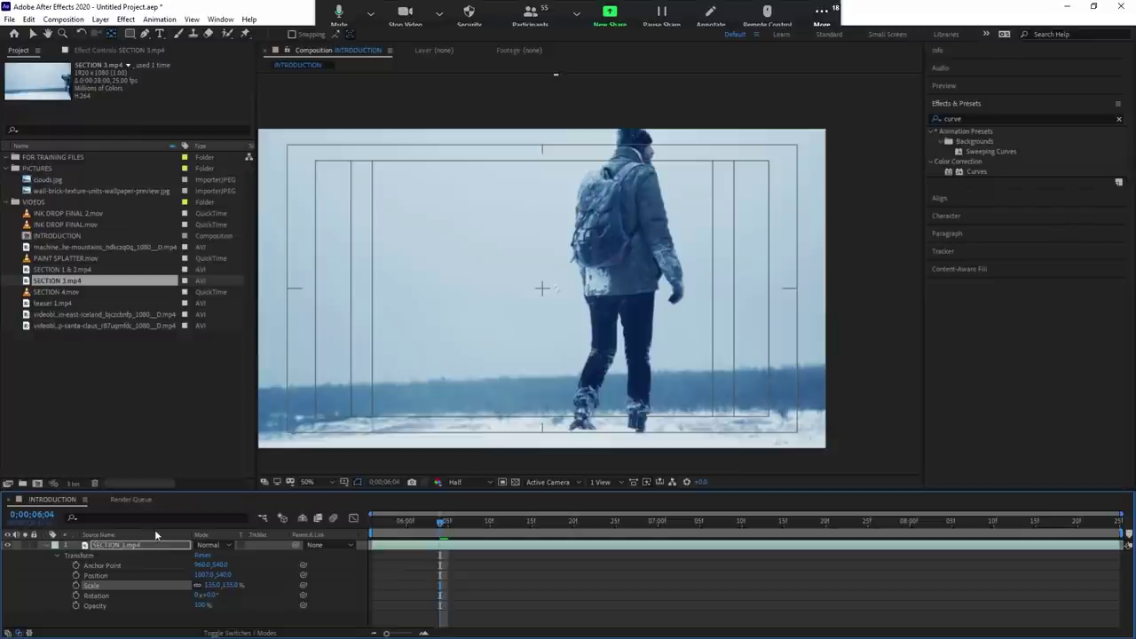
pyautogui.hotkey('ctrl', 'z')
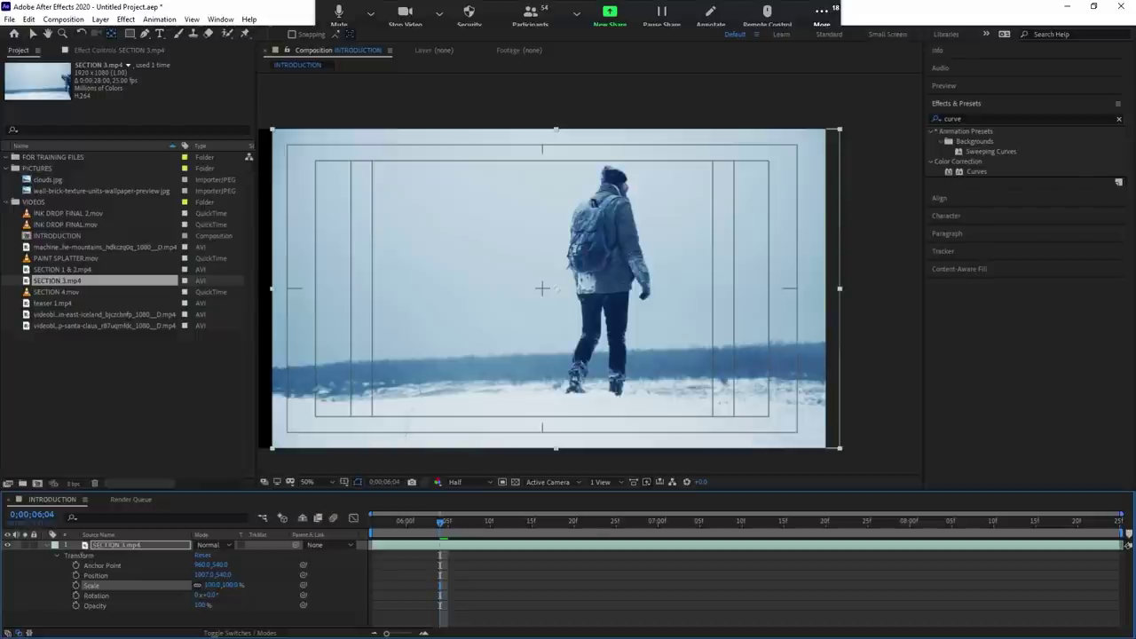
pyautogui.press('space')
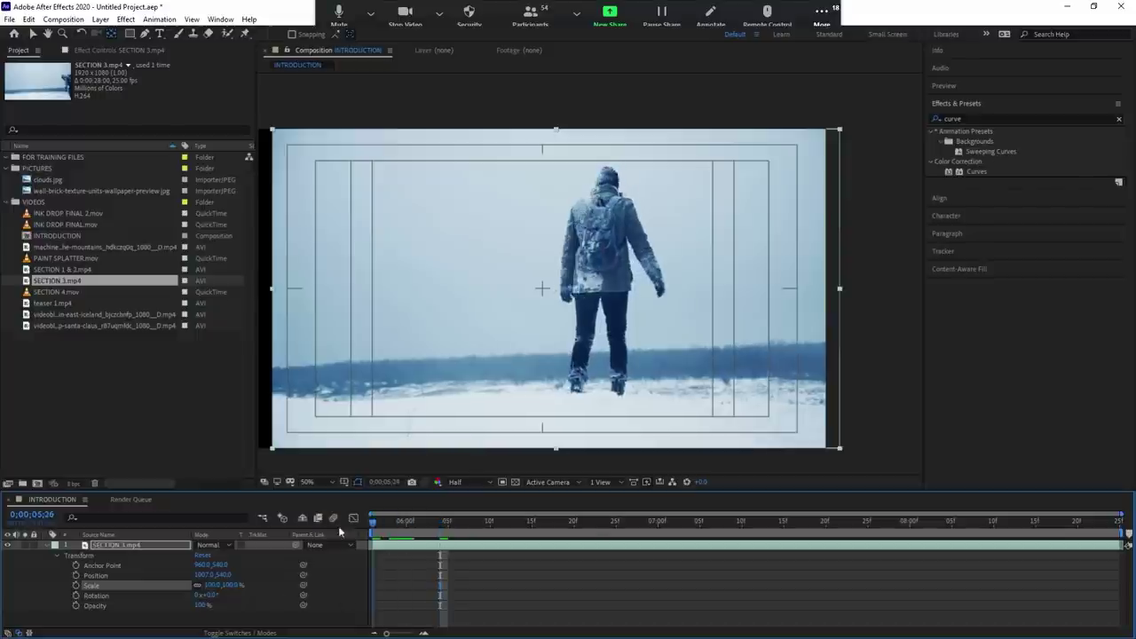
pyautogui.click(203, 555)
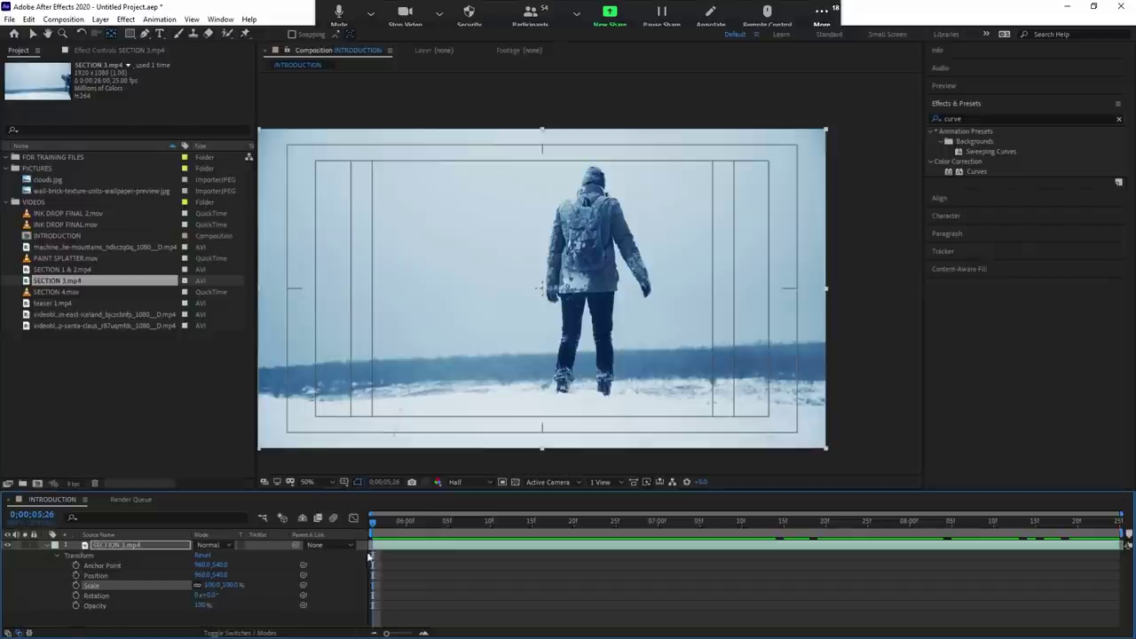
# Keyframe Opacity from 0% at the start to 100% near 6;04, then preview the fade-in from the beginning.
pyautogui.moveTo(199, 605); pyautogui.dragTo(114, 613)
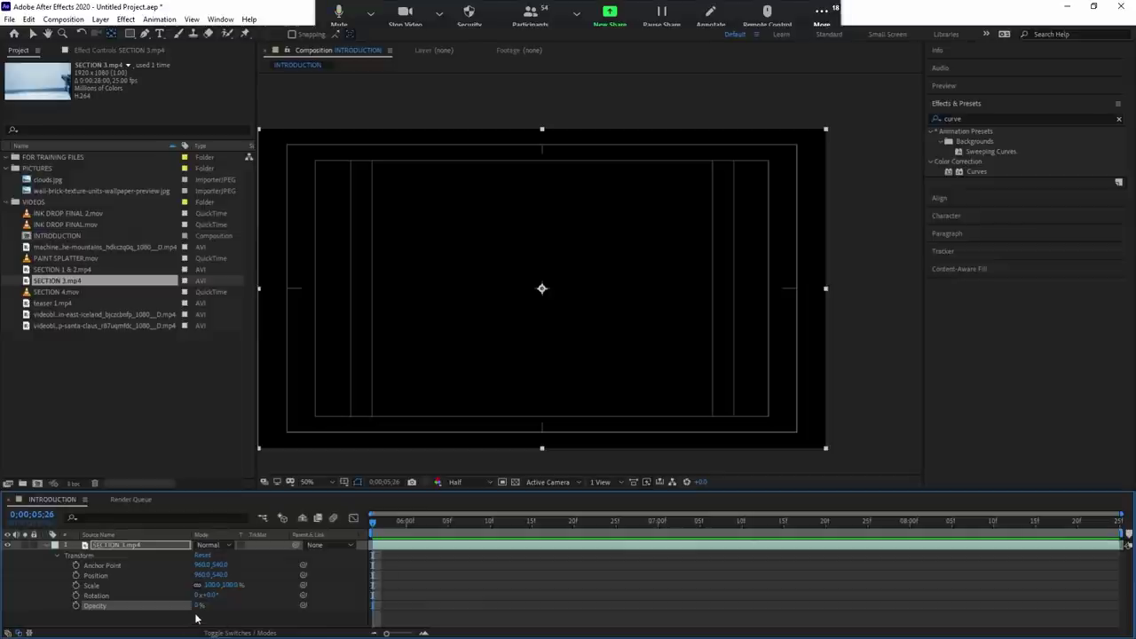
pyautogui.click(76, 606)
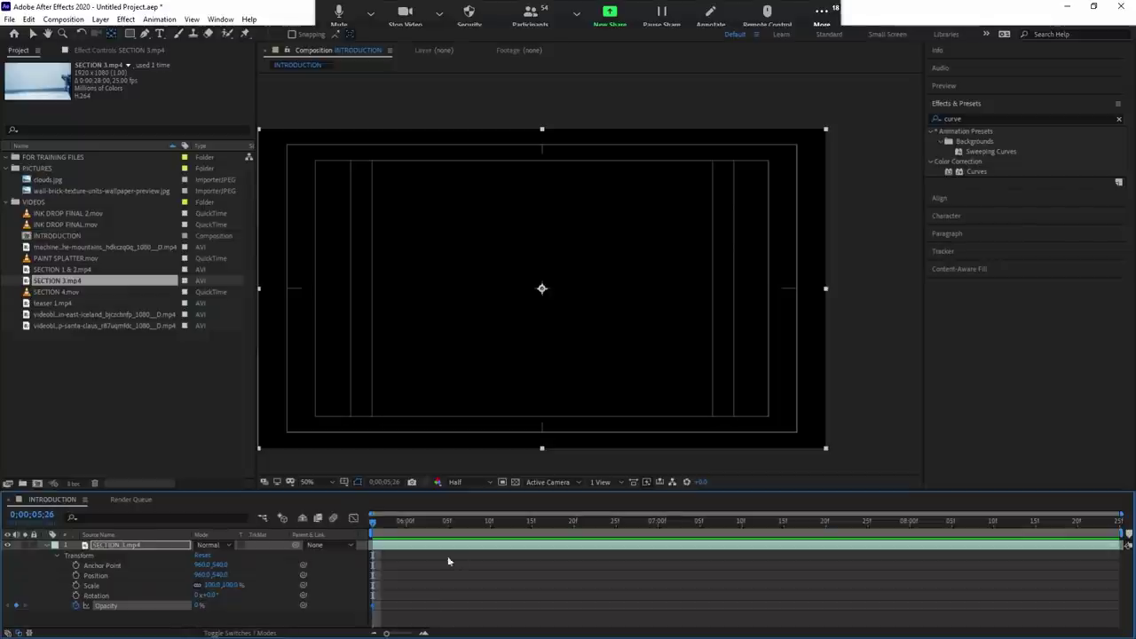
pyautogui.click(382, 525)
pyautogui.moveTo(382, 525)
pyautogui.mouseDown()
pyautogui.moveTo(534, 546)
pyautogui.moveTo(490, 547)
pyautogui.mouseUp()
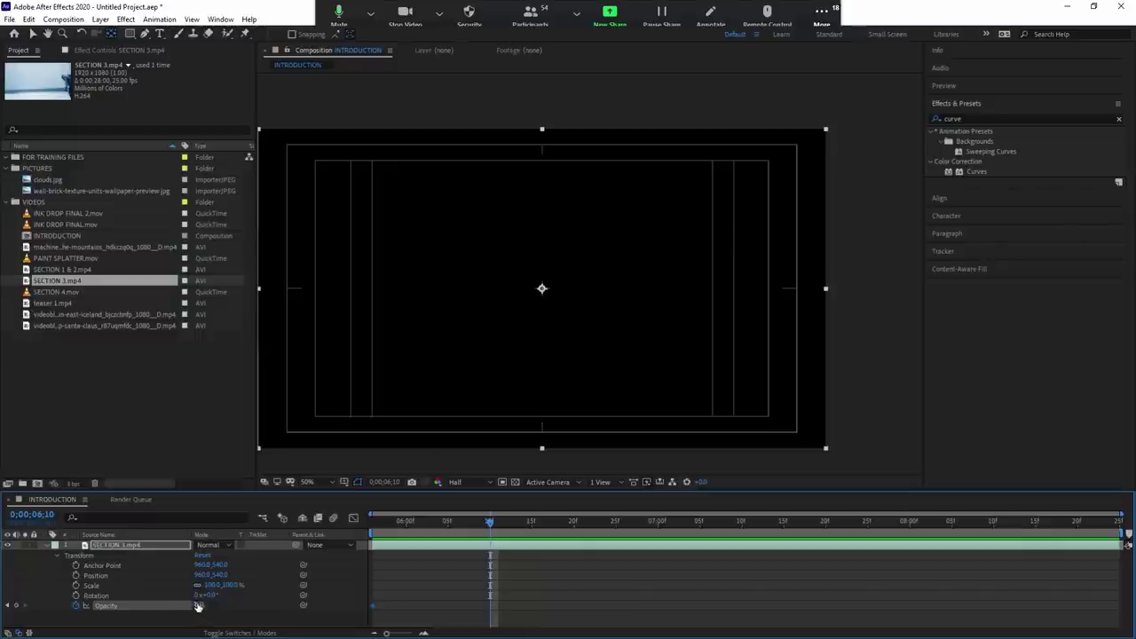
pyautogui.moveTo(201, 611); pyautogui.dragTo(352, 604)
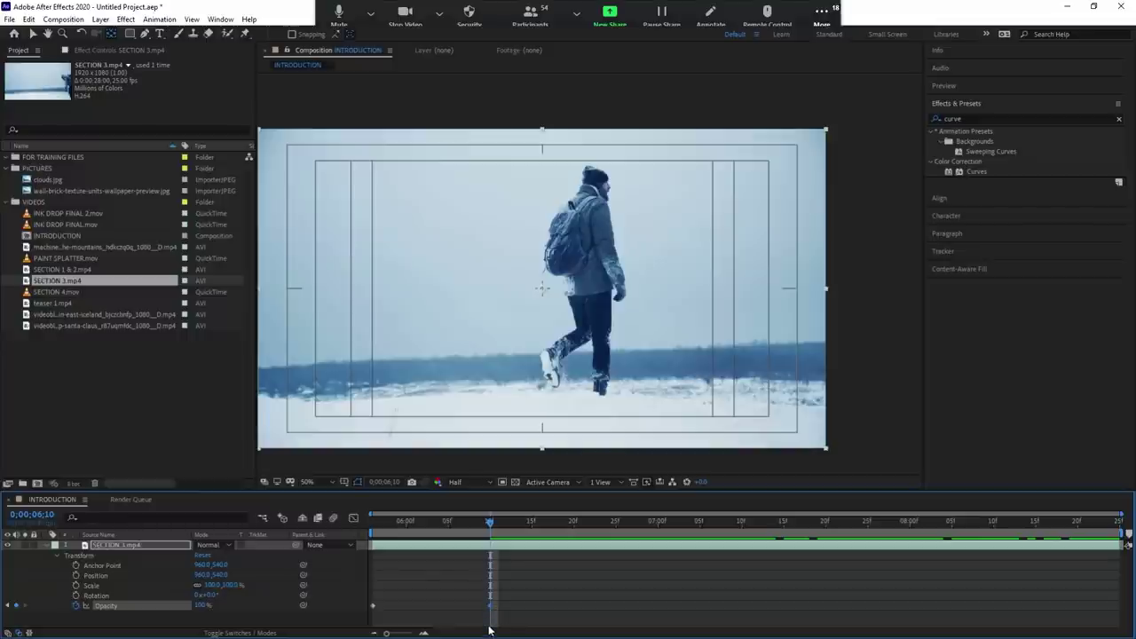
pyautogui.press('Home')
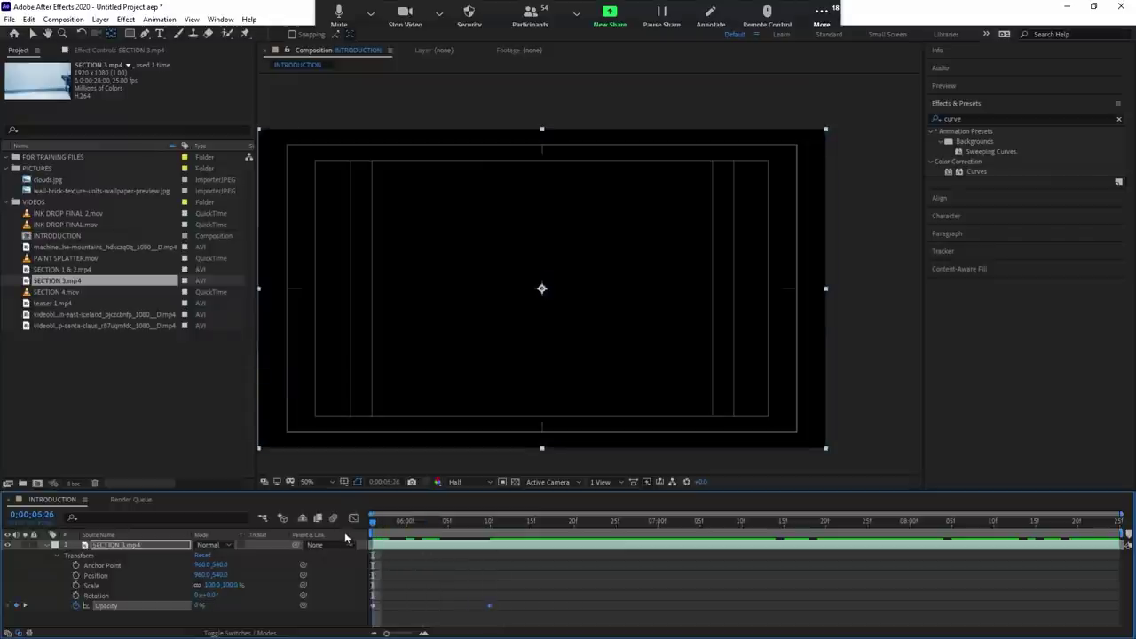
pyautogui.press('space')
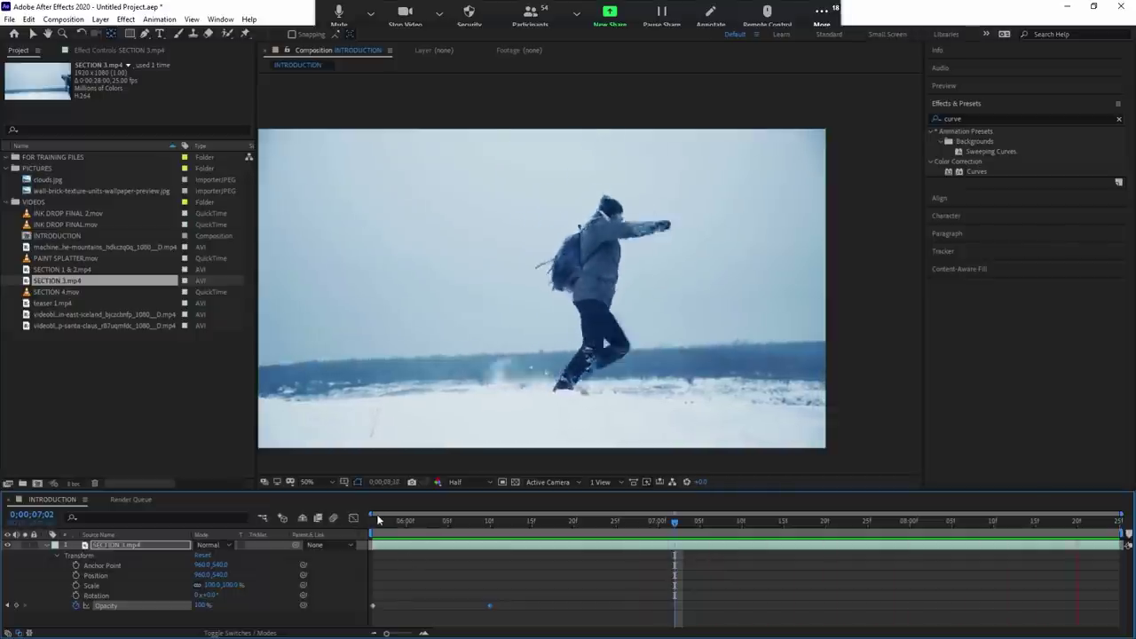
# Scrub through the fade-in, step back to the transparent 0;00;05;26 frame, and set a Position keyframe.
pyautogui.moveTo(399, 522)
pyautogui.mouseDown()
pyautogui.moveTo(480, 524)
pyautogui.moveTo(382, 524)
pyautogui.mouseUp()
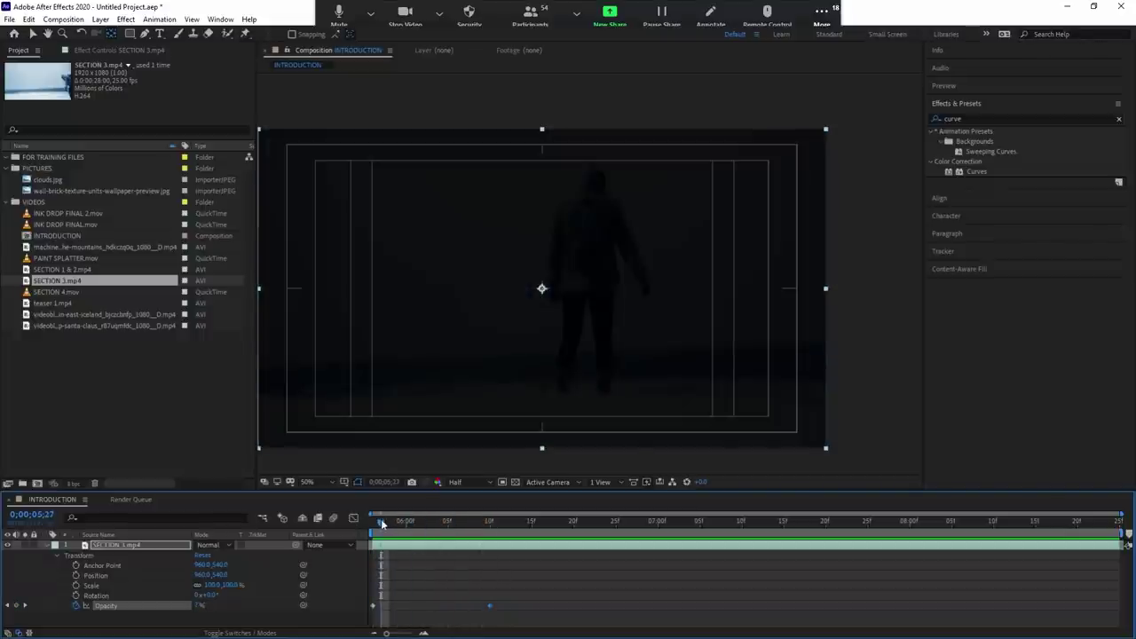
pyautogui.moveTo(380, 523)
pyautogui.mouseDown()
pyautogui.moveTo(448, 523)
pyautogui.moveTo(353, 544)
pyautogui.mouseUp()
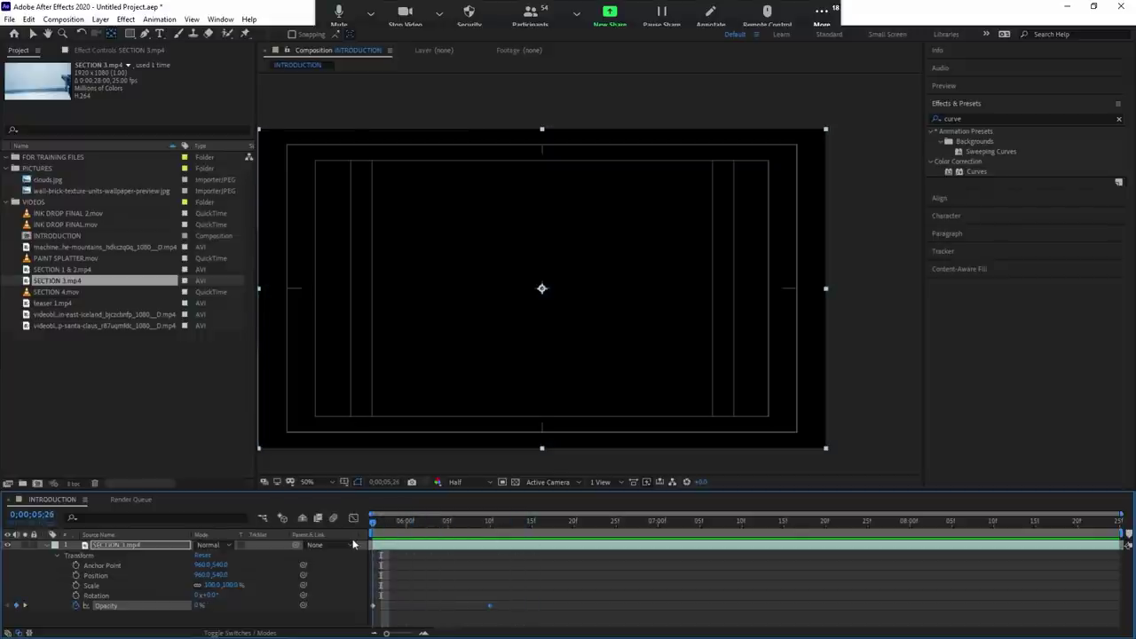
pyautogui.moveTo(354, 544); pyautogui.dragTo(434, 545)
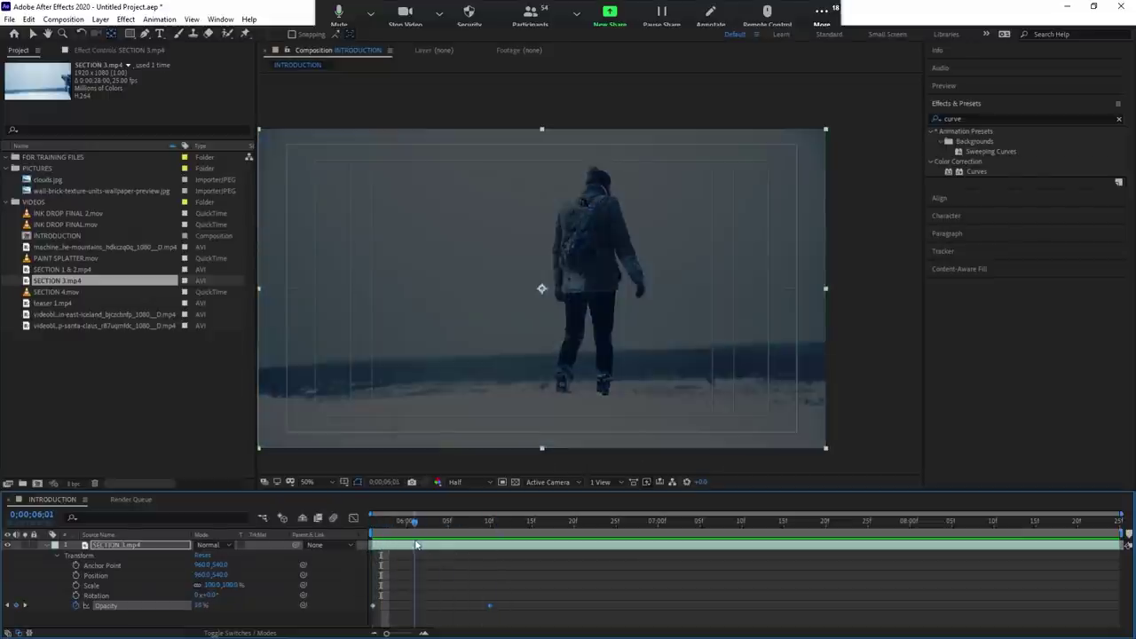
pyautogui.moveTo(434, 545); pyautogui.dragTo(380, 540)
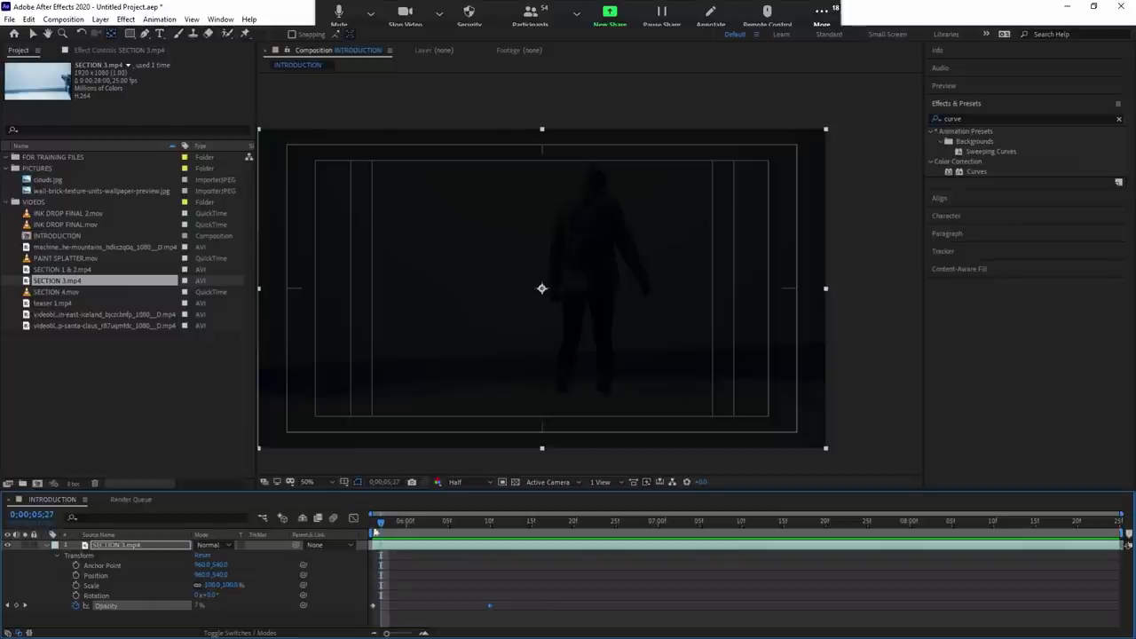
pyautogui.press('pageup')
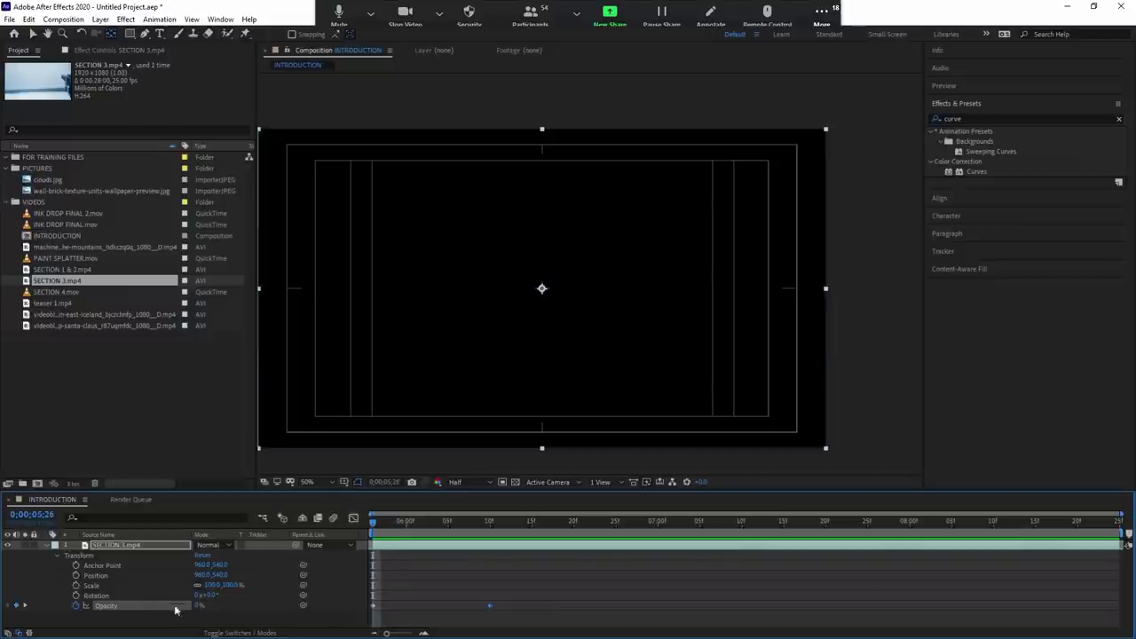
pyautogui.click(75, 575)
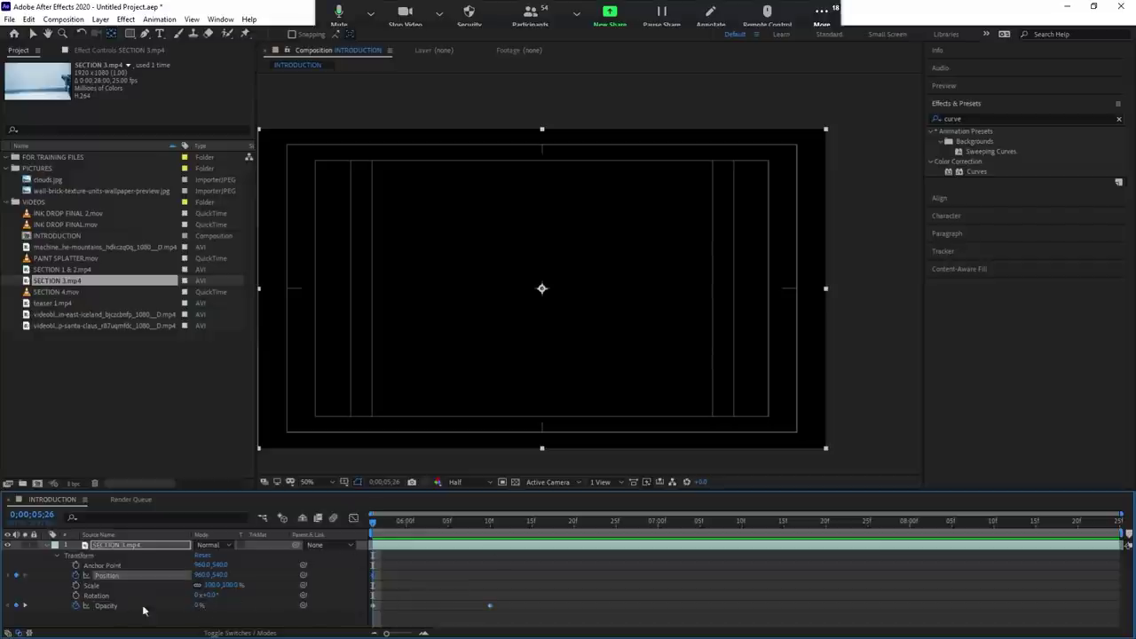
# Hold opacity at a constant 99% and add a centred Position keyframe at 0;00;06;15.
pyautogui.moveTo(199, 605); pyautogui.dragTo(267, 605)
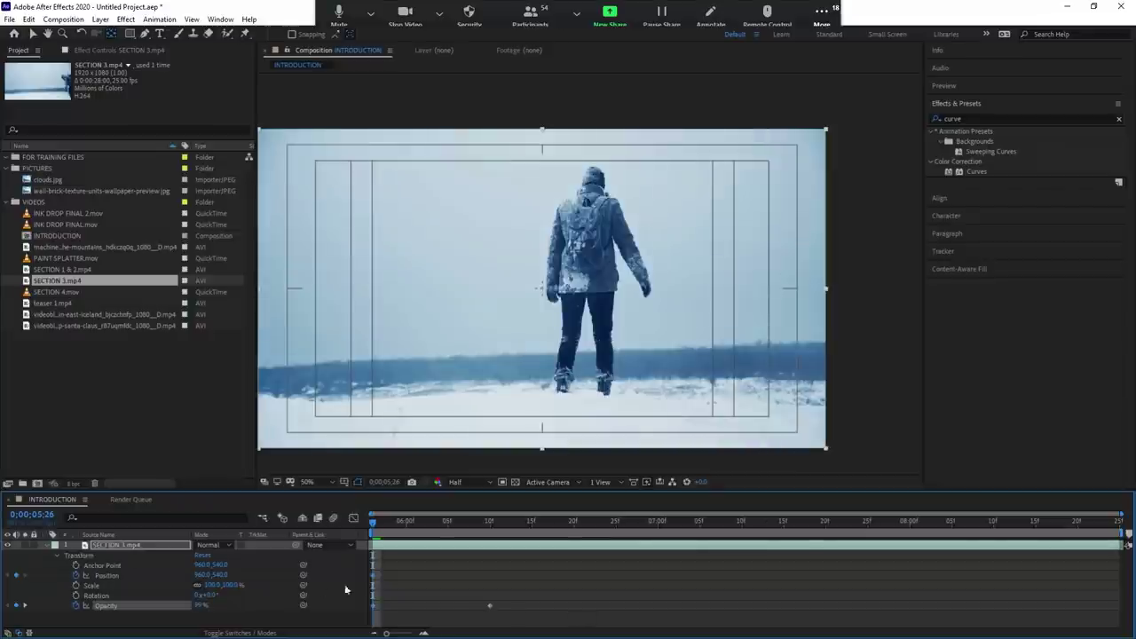
pyautogui.click(77, 605)
pyautogui.moveTo(421, 530); pyautogui.dragTo(531, 535)
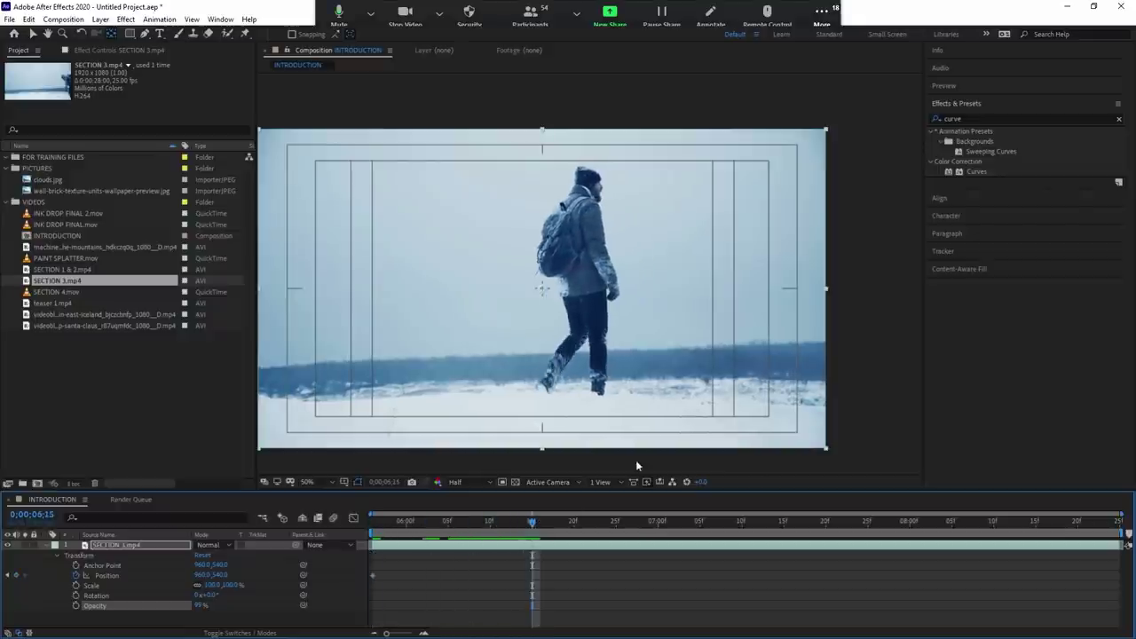
pyautogui.click(32, 33)
pyautogui.click(558, 407)
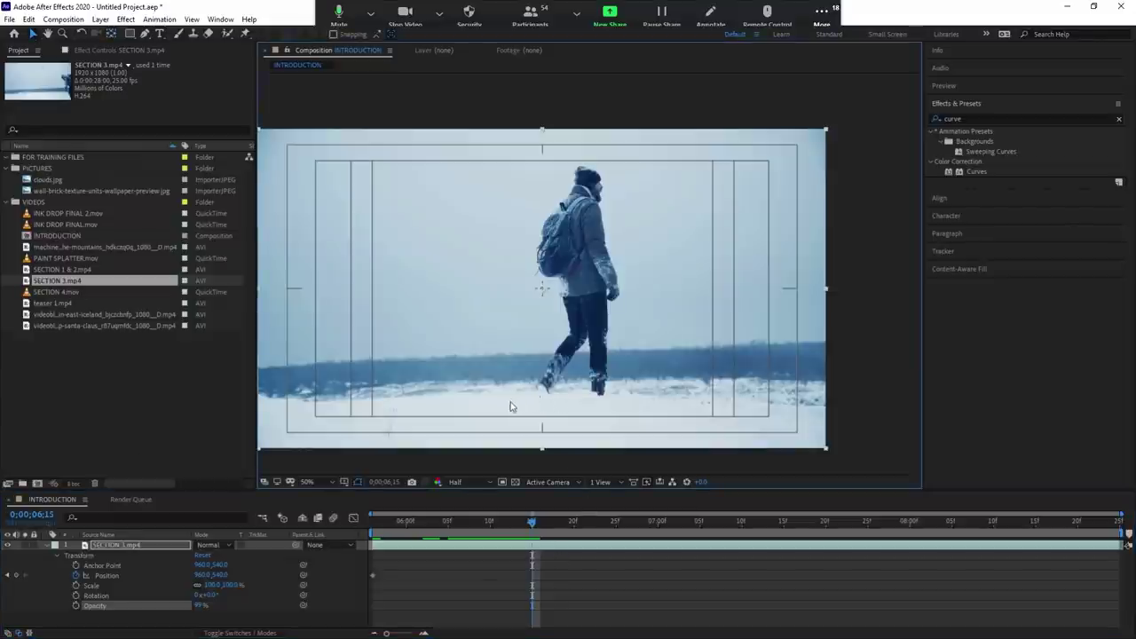
pyautogui.moveTo(494, 396)
pyautogui.mouseDown()
pyautogui.moveTo(612, 315)
pyautogui.moveTo(717, 214)
pyautogui.moveTo(688, 219)
pyautogui.moveTo(547, 380)
pyautogui.mouseUp()
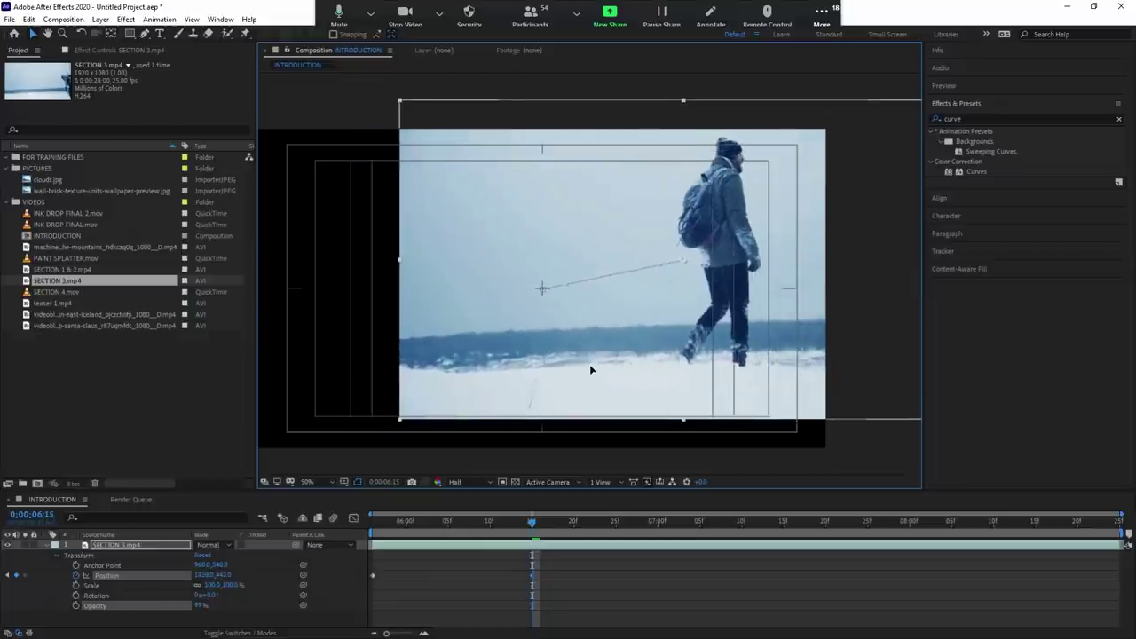
pyautogui.moveTo(548, 380); pyautogui.dragTo(510, 397)
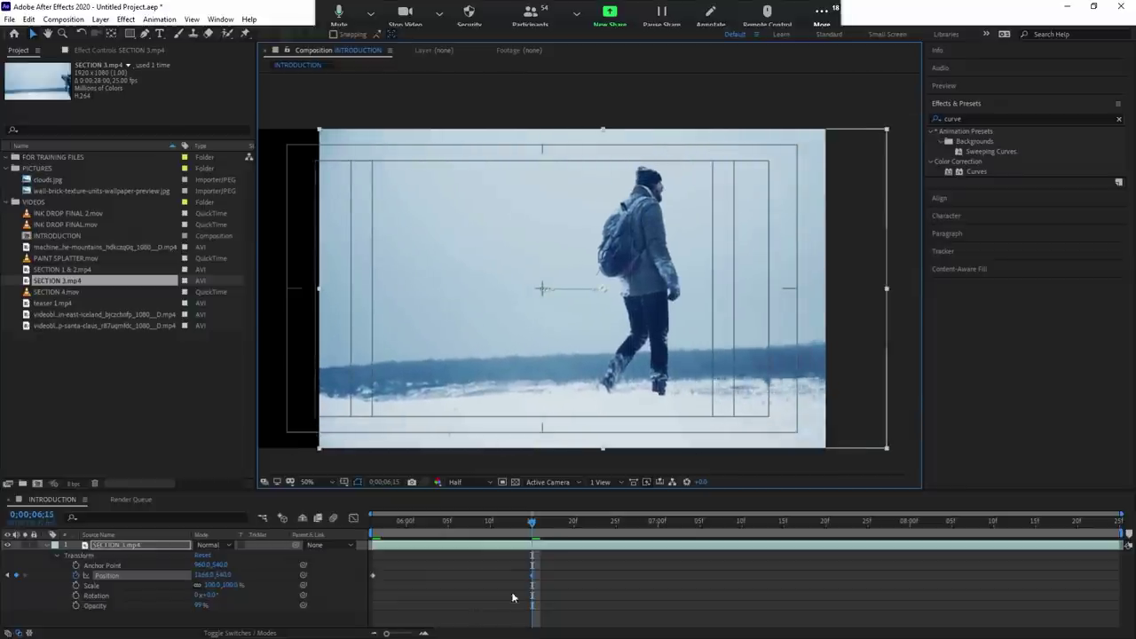
pyautogui.hotkey('ctrl', 'z')
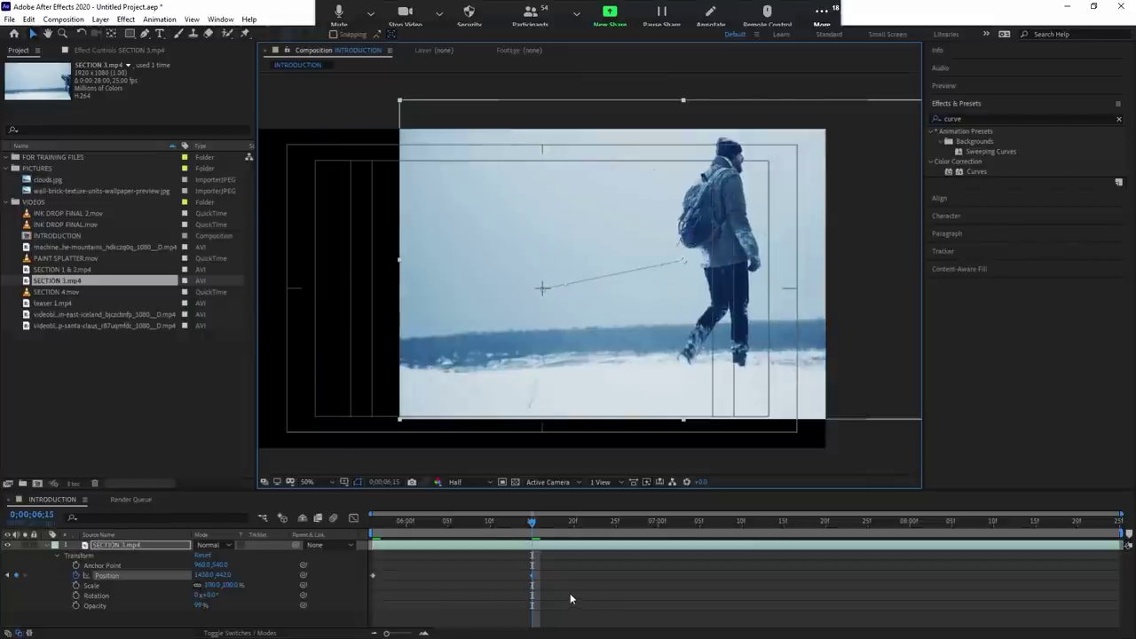
pyautogui.hotkey('ctrl', 'z')
pyautogui.hotkey('ctrl', 'z')
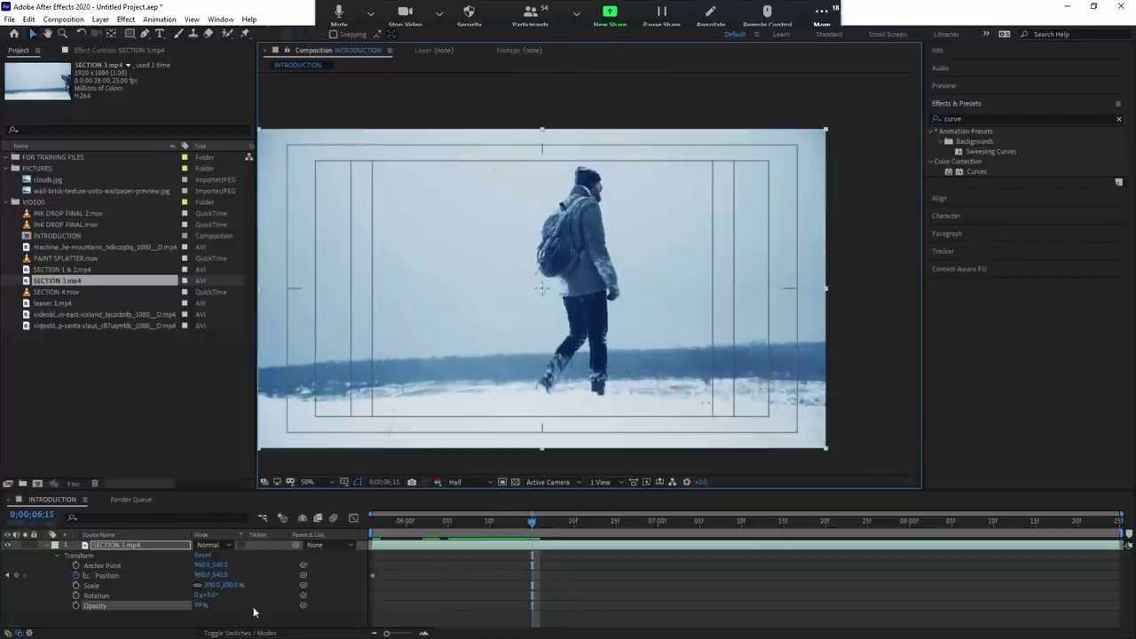
pyautogui.click(17, 576)
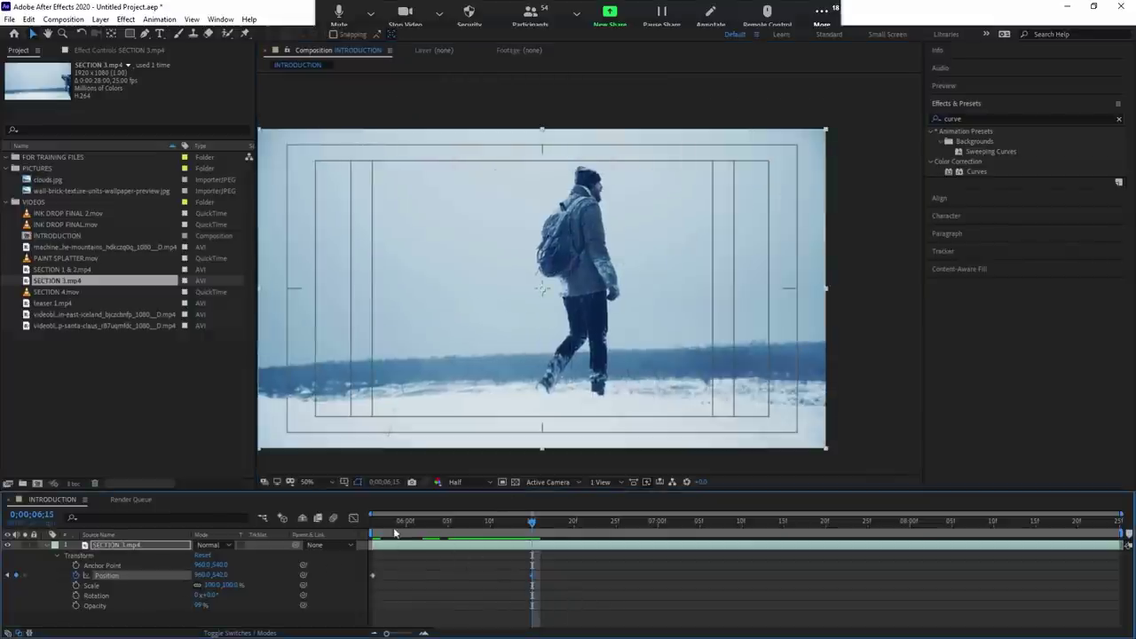
# At the comp start, slide the clip left so much of the frame is black.
pyautogui.moveTo(395, 533); pyautogui.dragTo(303, 528)
pyautogui.click(584, 409)
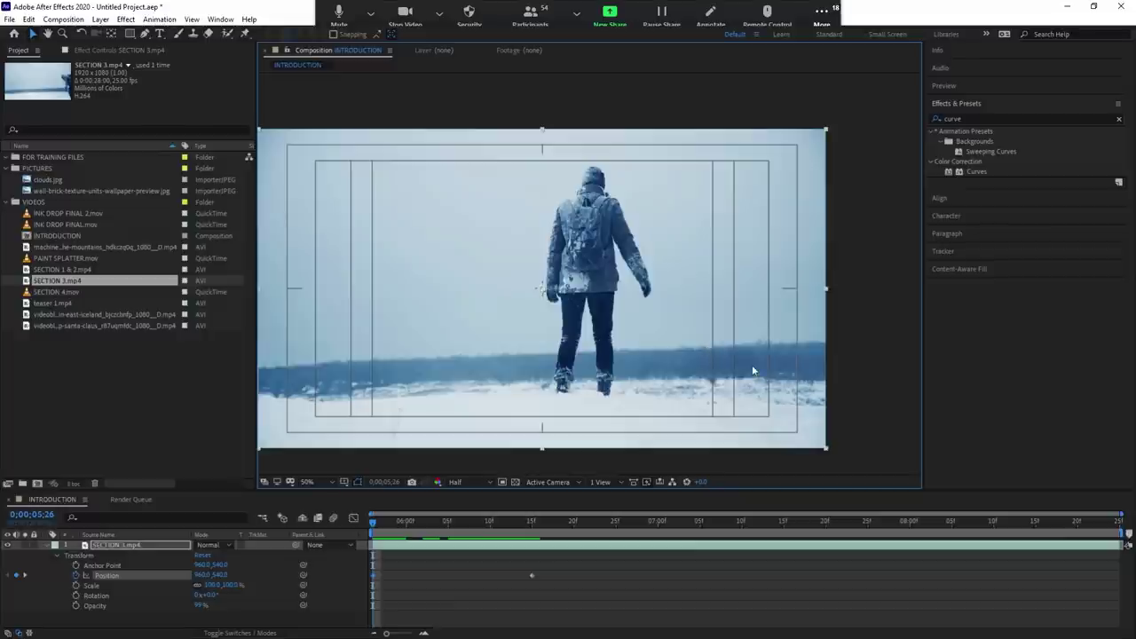
pyautogui.moveTo(751, 365)
pyautogui.mouseDown()
pyautogui.moveTo(522, 362)
pyautogui.moveTo(441, 385)
pyautogui.moveTo(745, 365)
pyautogui.mouseUp()
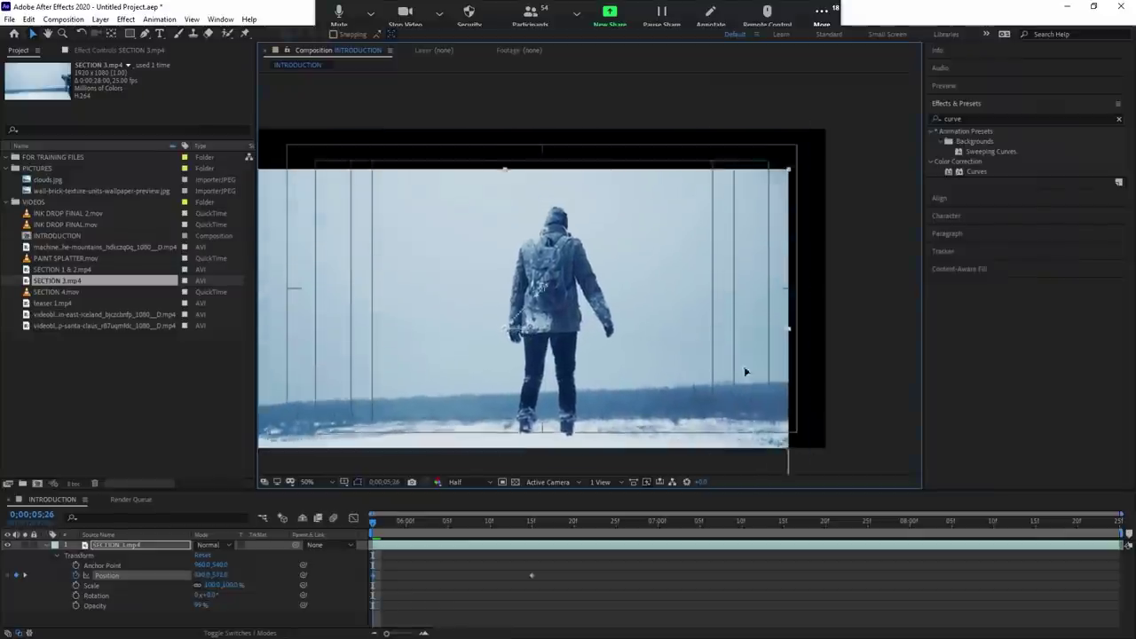
pyautogui.moveTo(745, 365); pyautogui.dragTo(742, 369)
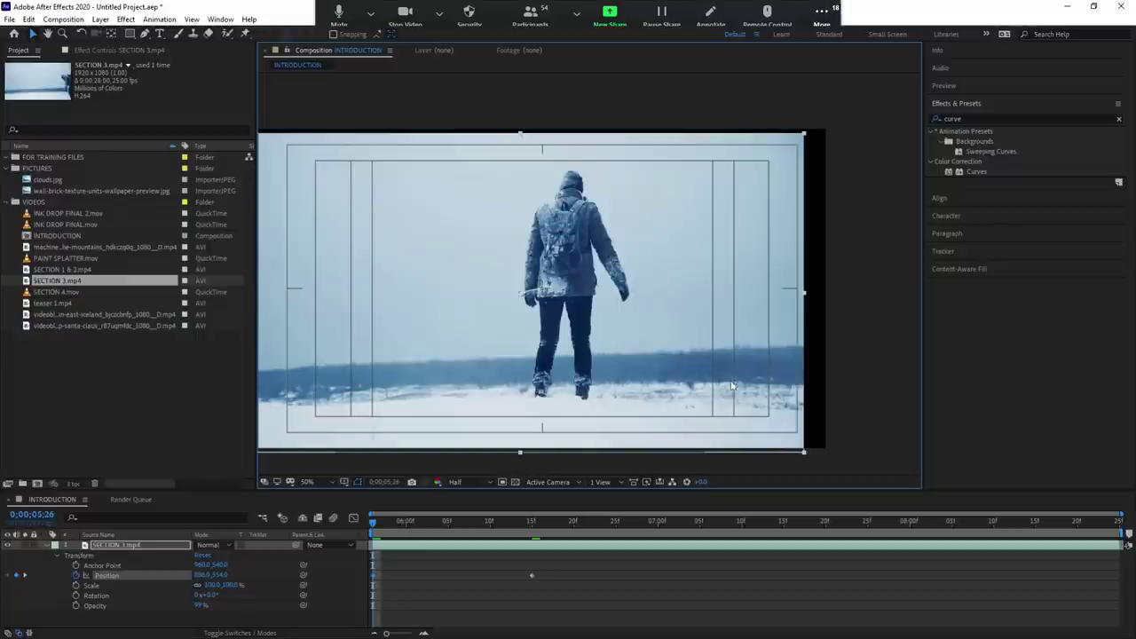
pyautogui.moveTo(746, 381); pyautogui.dragTo(750, 380)
pyautogui.moveTo(735, 380); pyautogui.dragTo(716, 384)
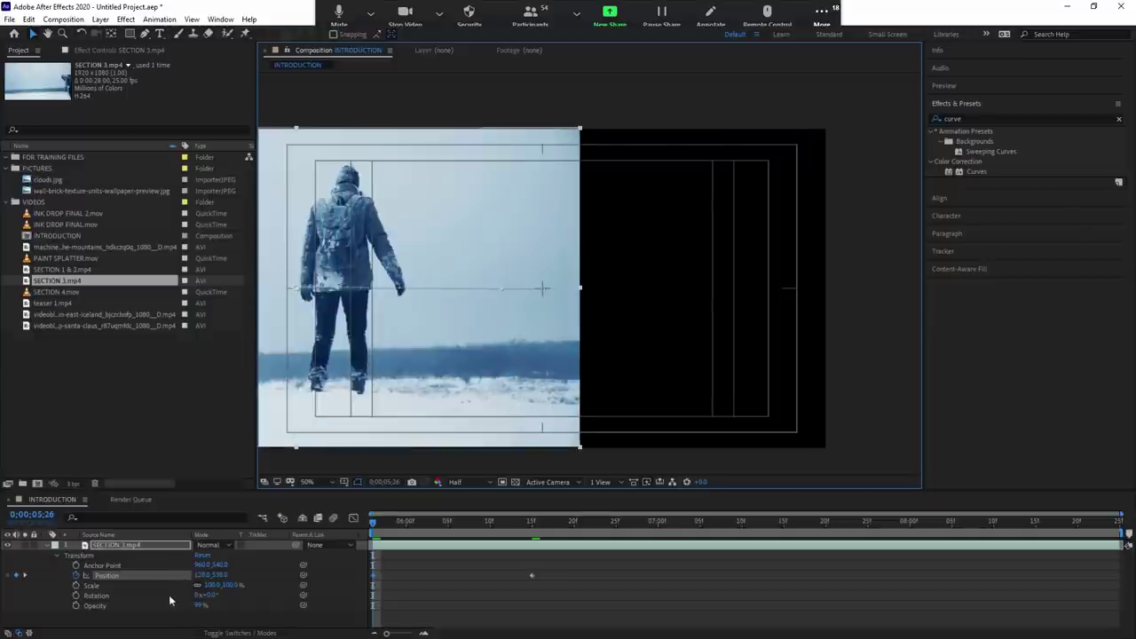
pyautogui.click(327, 590)
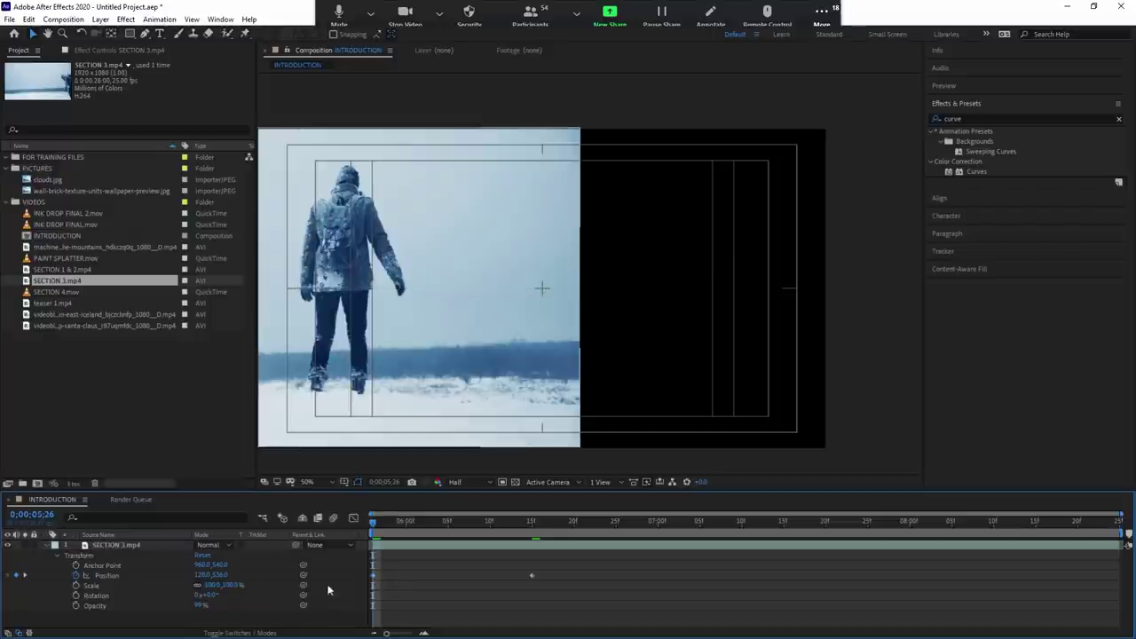
pyautogui.click(136, 576)
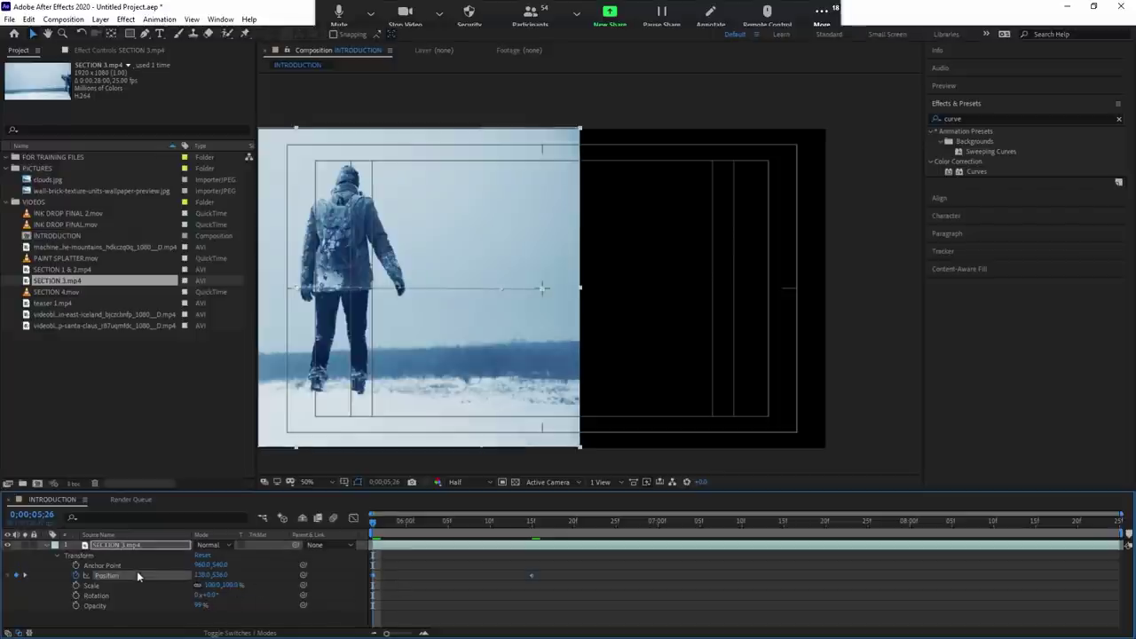
pyautogui.hotkey('ctrl', 'z')
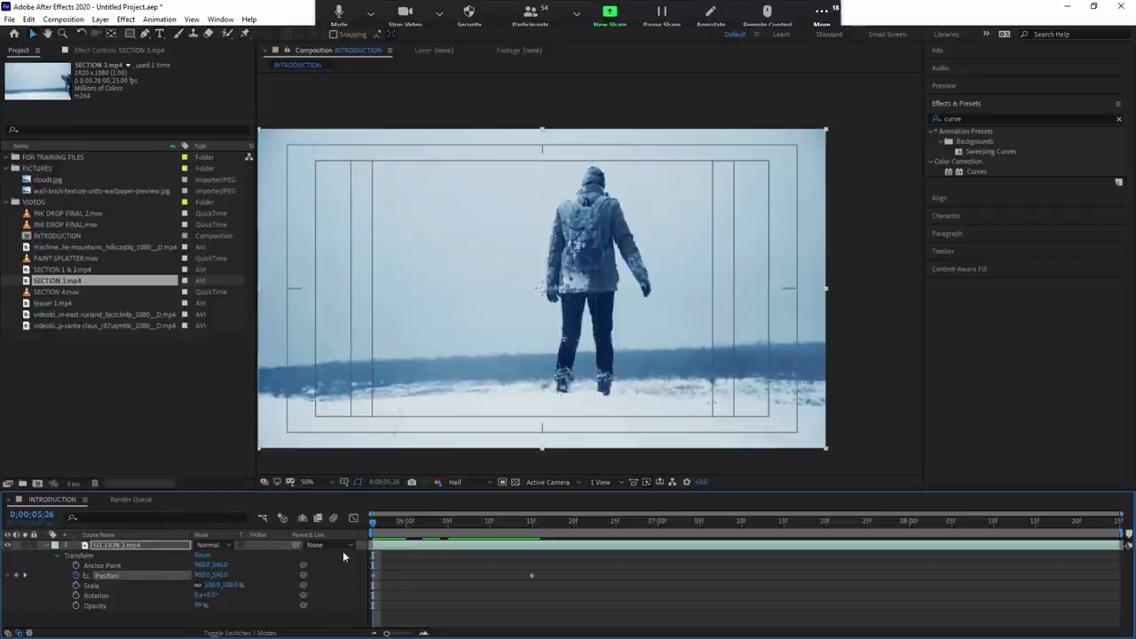
pyautogui.click(698, 392)
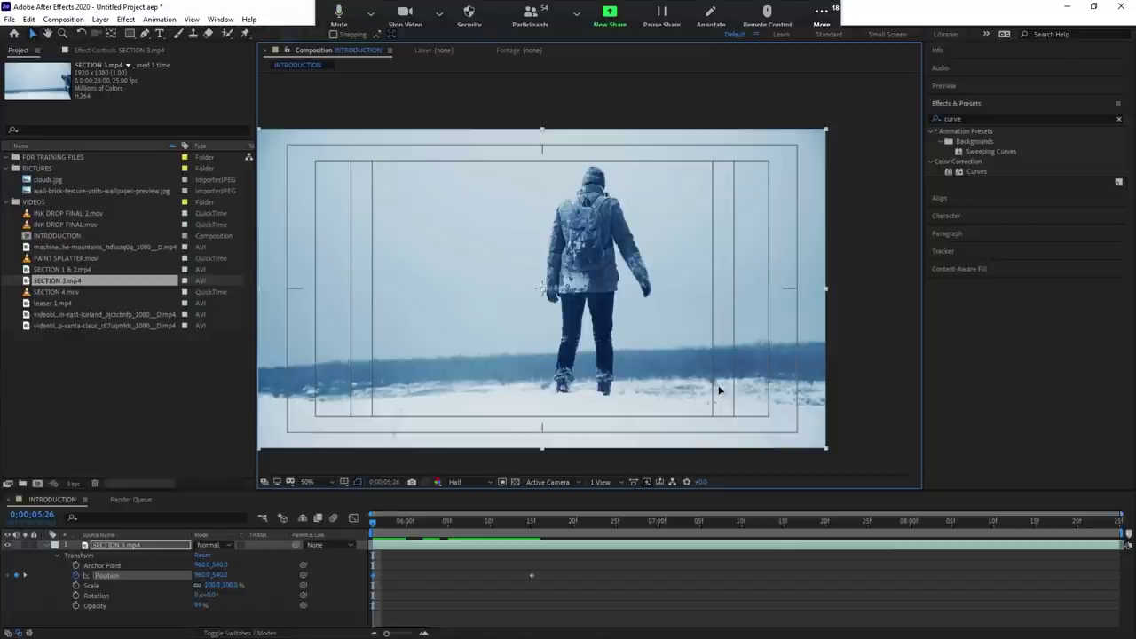
pyautogui.moveTo(720, 390)
pyautogui.mouseDown()
pyautogui.moveTo(487, 388)
pyautogui.moveTo(524, 327)
pyautogui.moveTo(441, 380)
pyautogui.moveTo(750, 392)
pyautogui.moveTo(661, 435)
pyautogui.moveTo(721, 358)
pyautogui.moveTo(374, 359)
pyautogui.mouseUp()
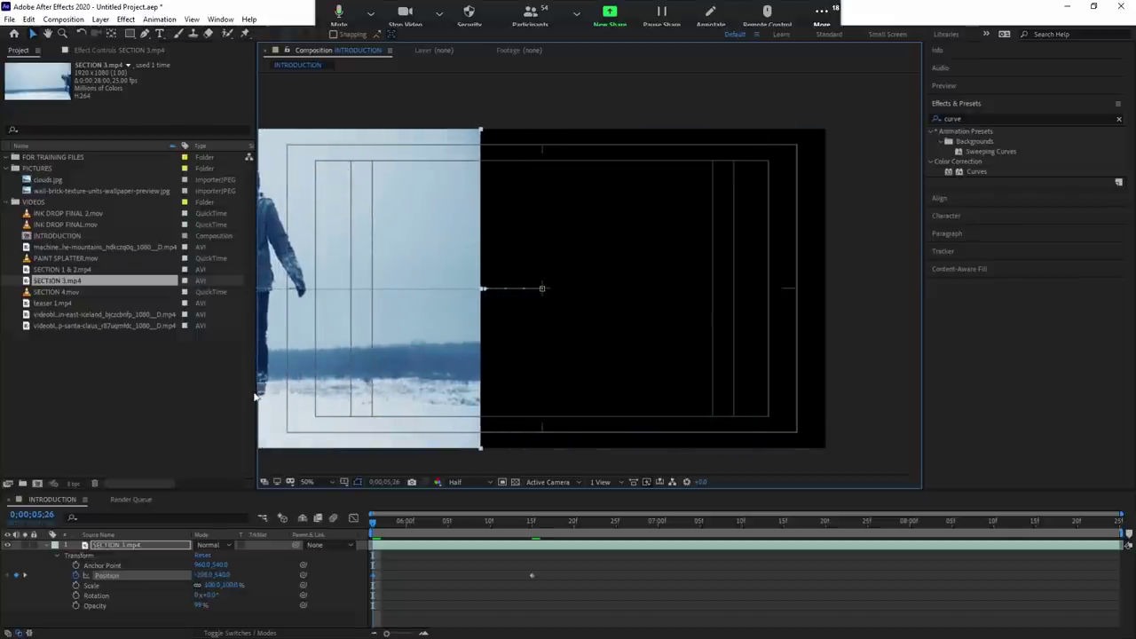
# Push the clip almost off the left edge, preview the slide-in, and move the first Position keyframe slightly later.
pyautogui.moveTo(402, 388)
pyautogui.mouseDown()
pyautogui.moveTo(420, 394)
pyautogui.moveTo(355, 393)
pyautogui.moveTo(484, 389)
pyautogui.mouseUp()
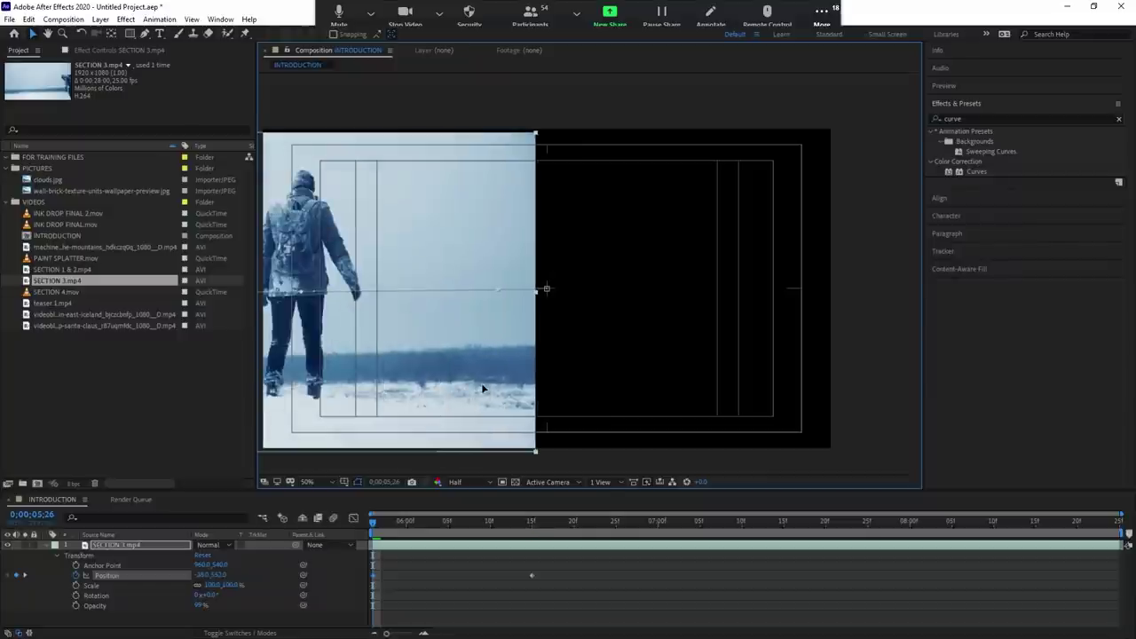
pyautogui.hotkey('ctrl', 'z')
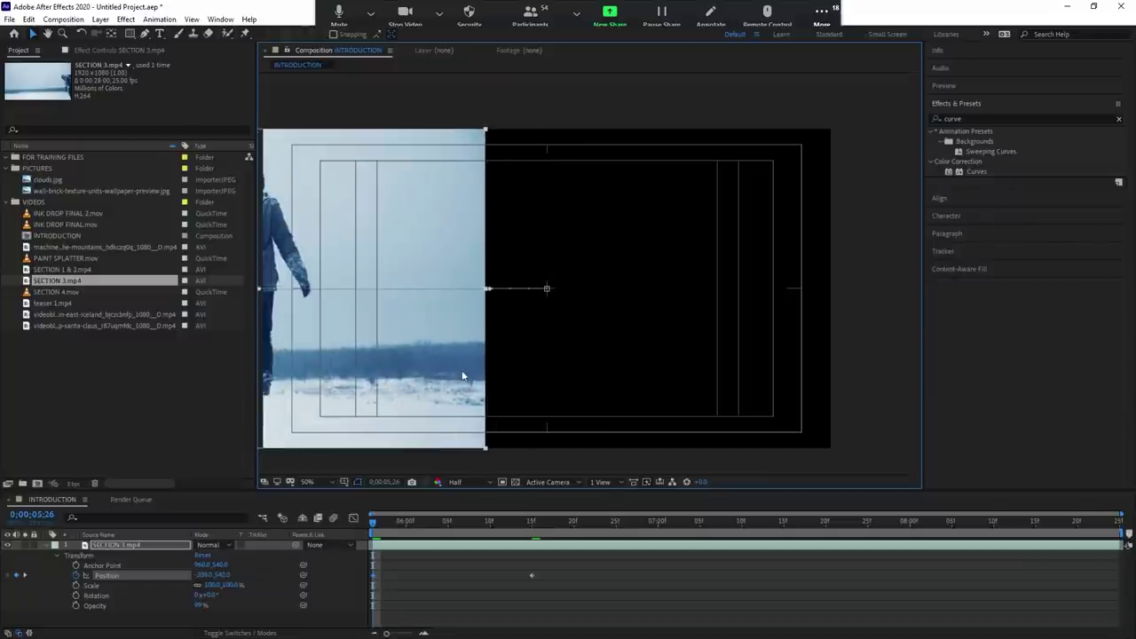
pyautogui.moveTo(459, 372); pyautogui.dragTo(266, 373)
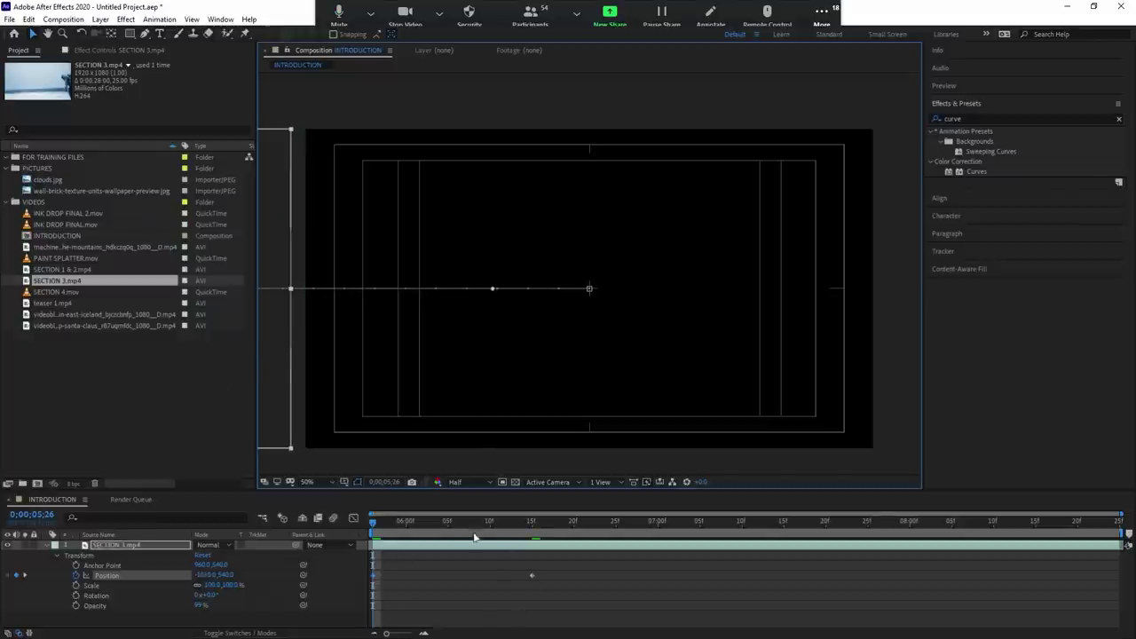
pyautogui.press('space')
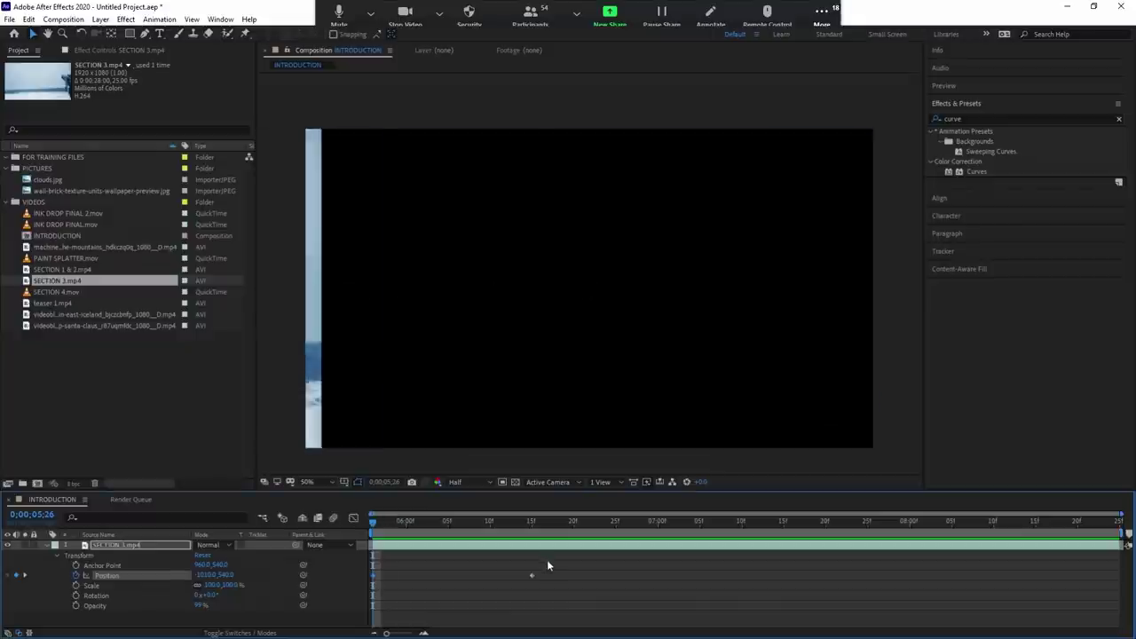
pyautogui.press('space')
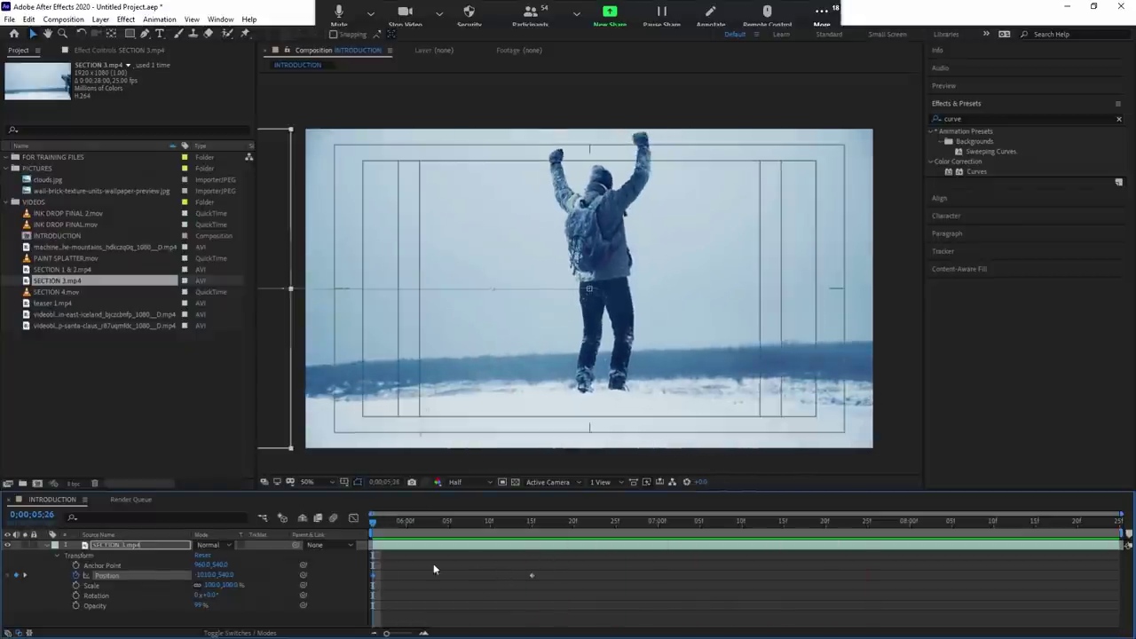
pyautogui.moveTo(374, 576); pyautogui.dragTo(396, 577)
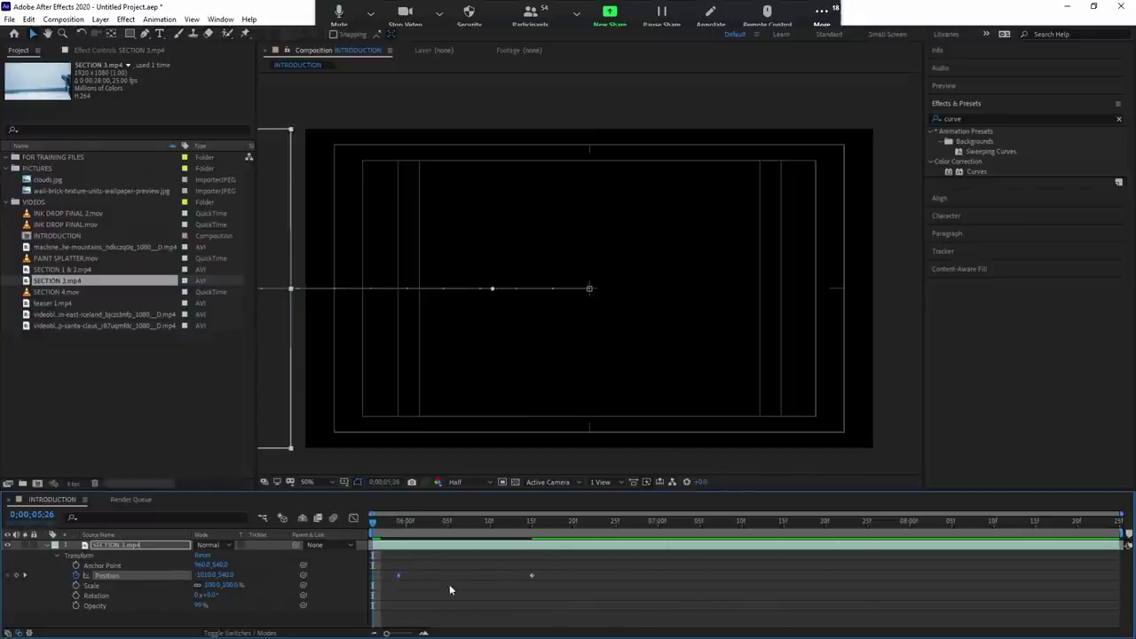
# Preview the slide-in repeatedly from around 6;01.
pyautogui.press('space')
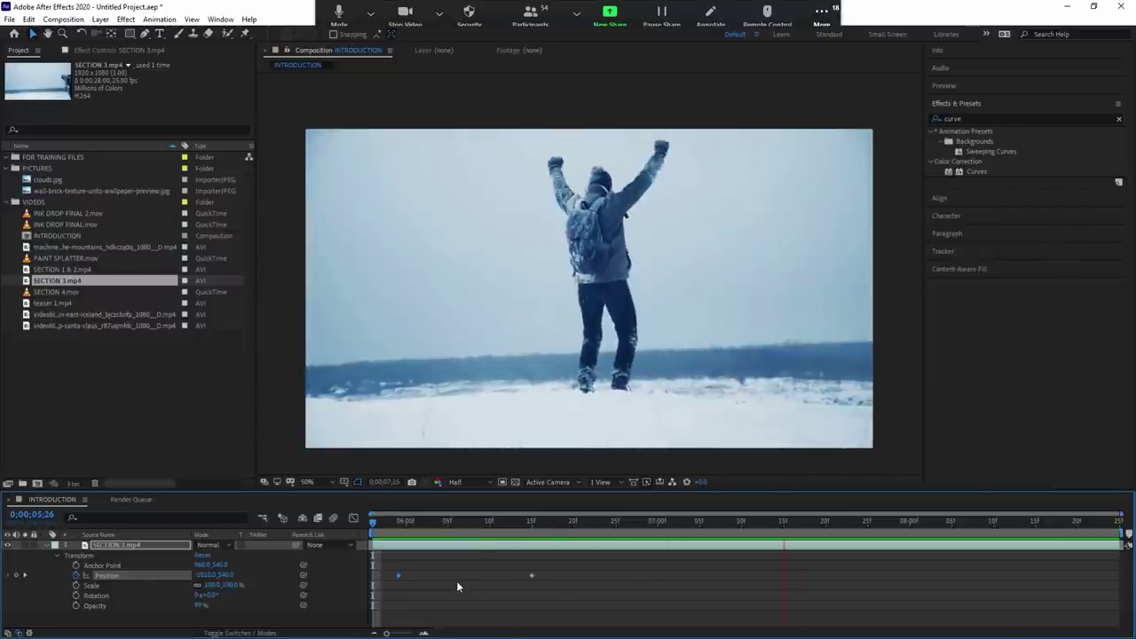
pyautogui.press('space')
pyautogui.click(414, 530)
pyautogui.press('space')
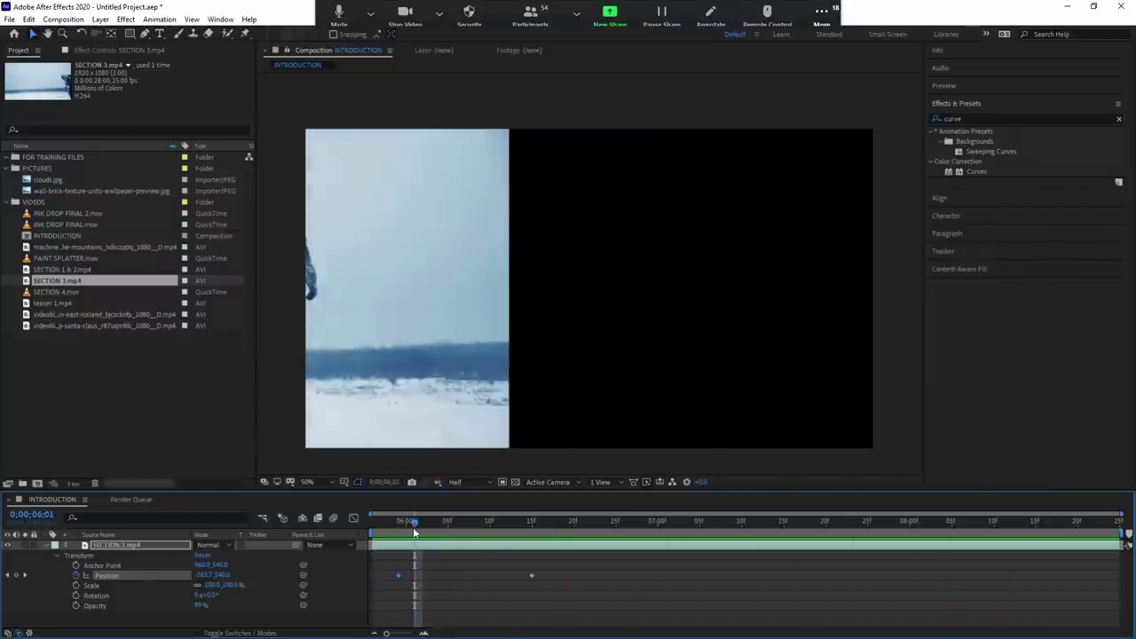
pyautogui.press('space')
pyautogui.click(425, 532)
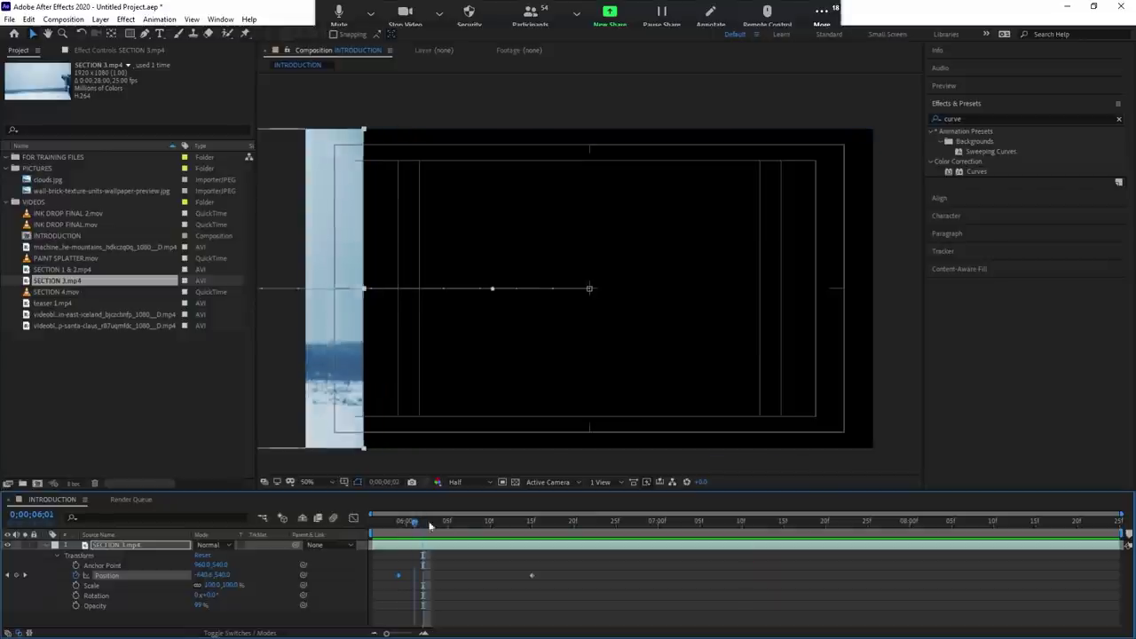
pyautogui.press('space')
# Scrub through the slide-in and select the ending Position keyframe at 960,540.
pyautogui.press('space')
pyautogui.moveTo(422, 539); pyautogui.dragTo(461, 541)
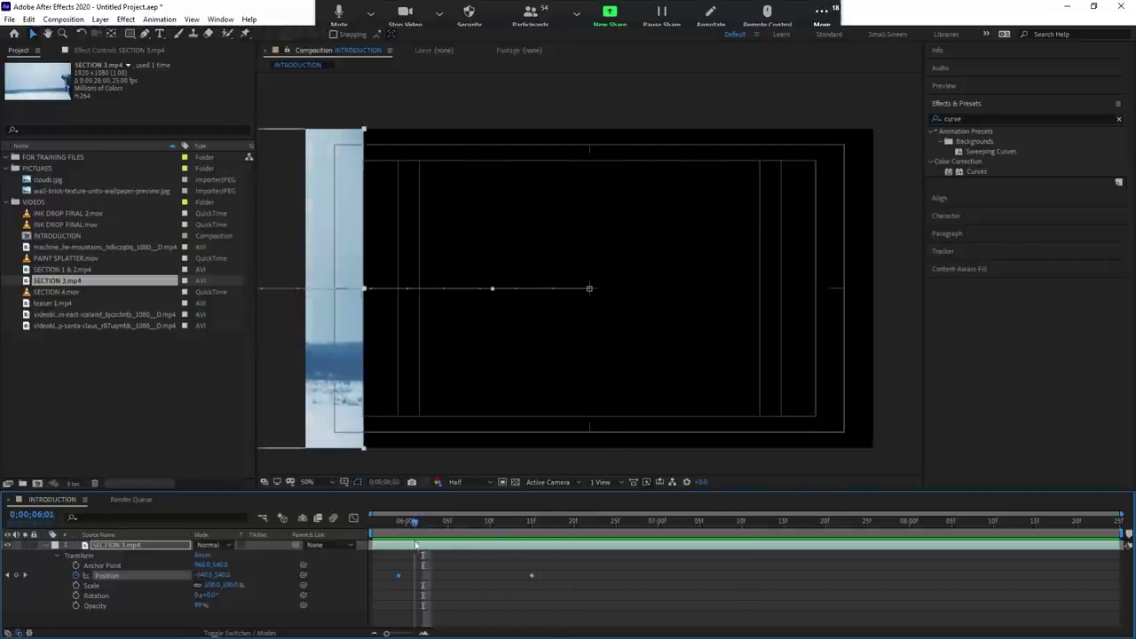
pyautogui.press('space')
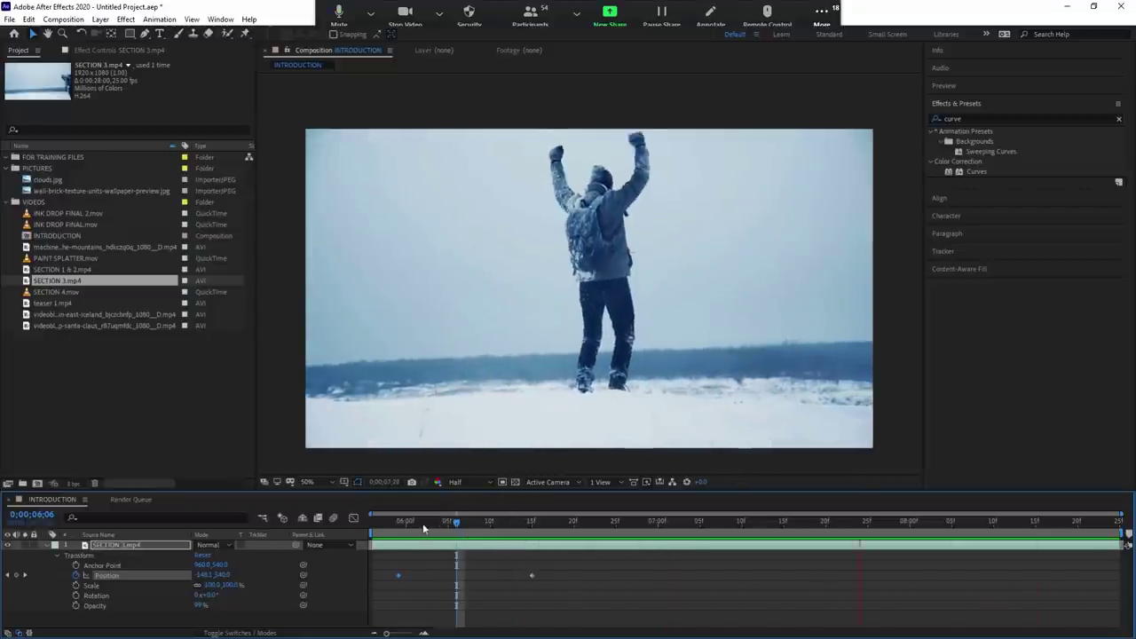
pyautogui.click(416, 525)
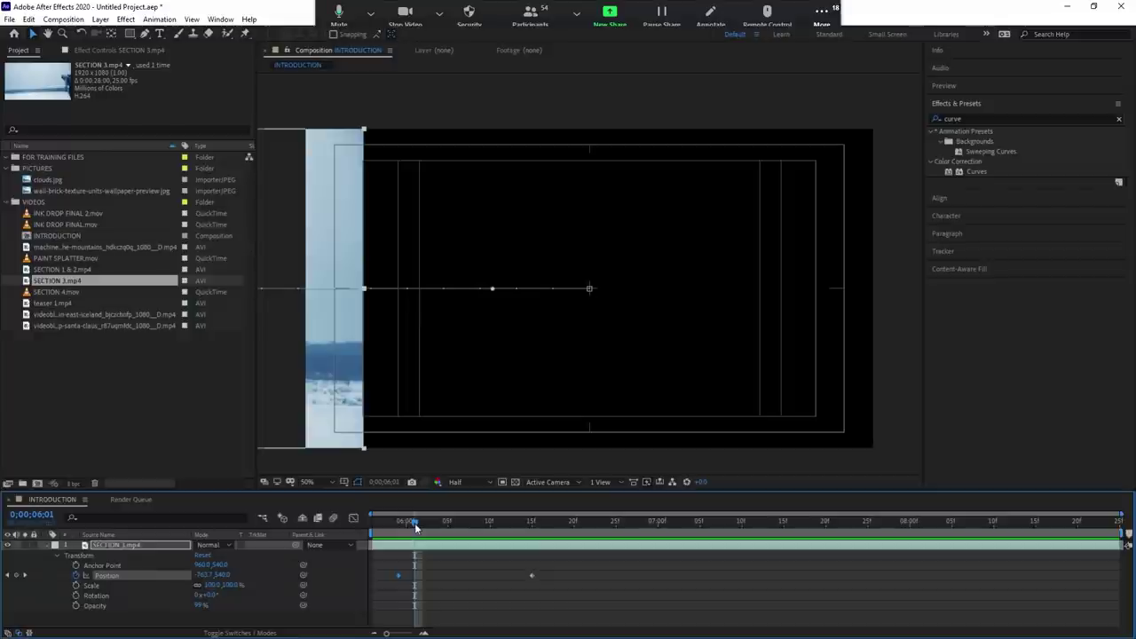
pyautogui.moveTo(408, 526)
pyautogui.mouseDown()
pyautogui.moveTo(436, 545)
pyautogui.moveTo(518, 542)
pyautogui.mouseUp()
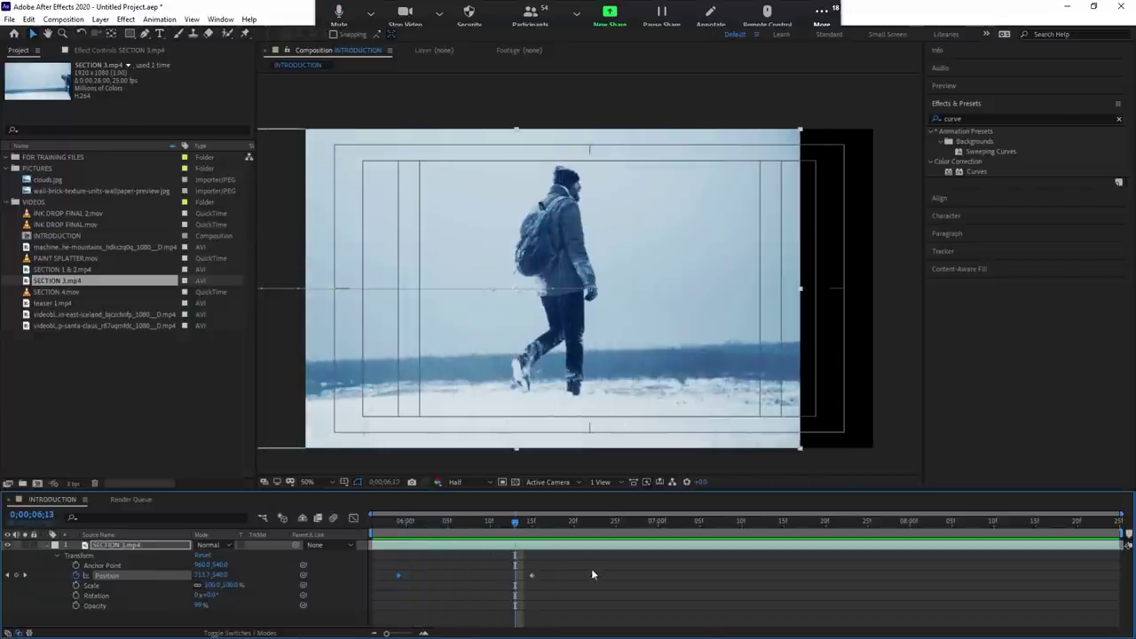
pyautogui.click(531, 576)
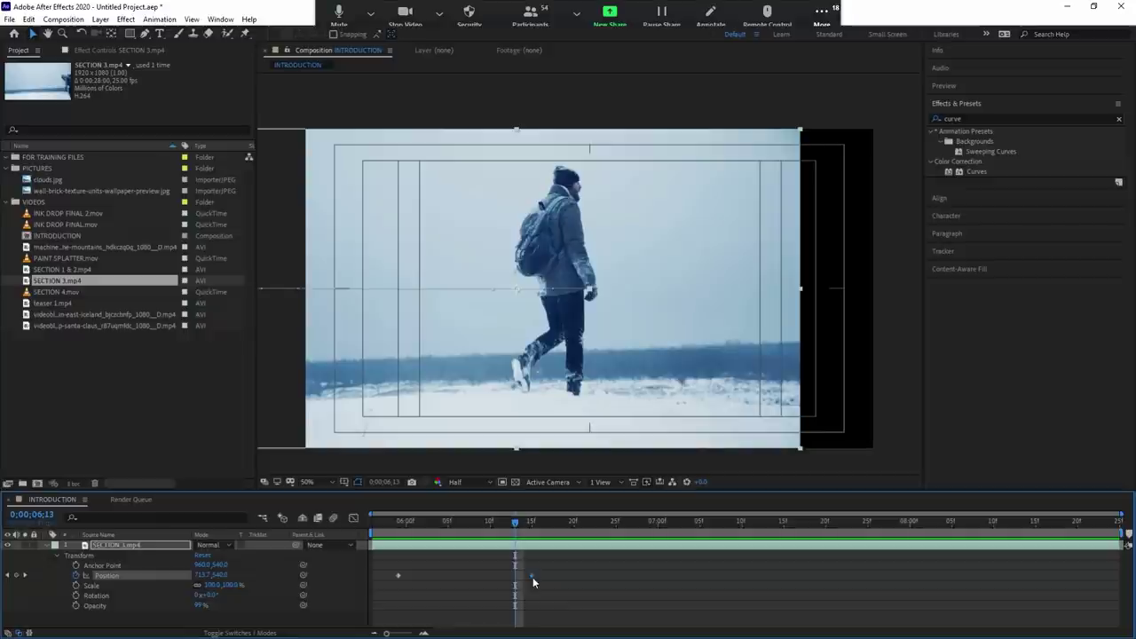
pyautogui.hotkey('ctrl', 'z')
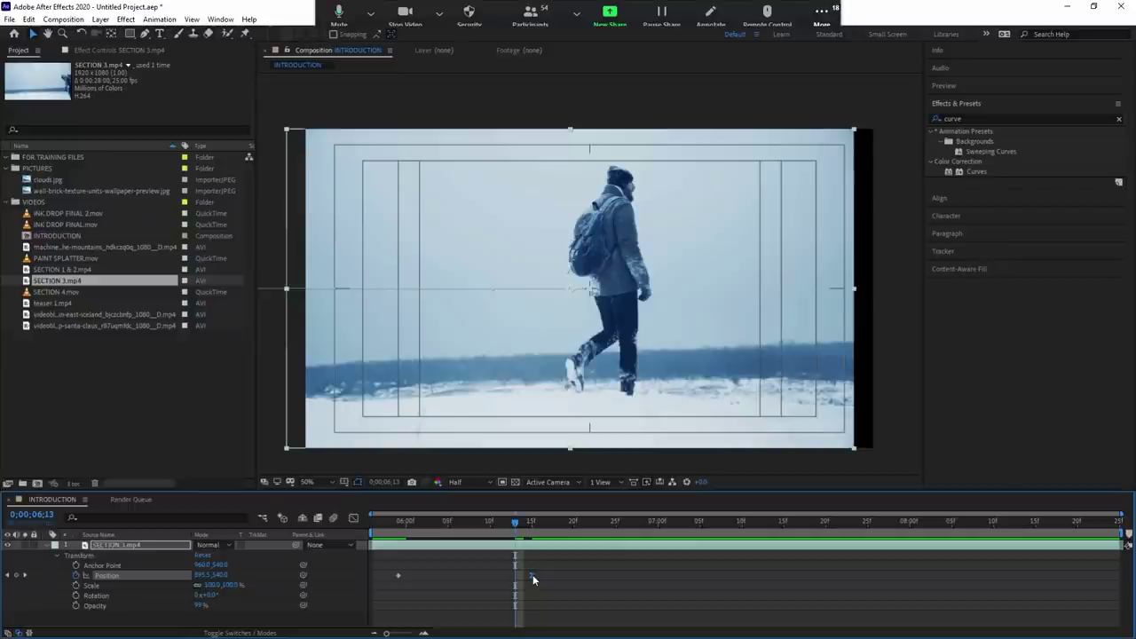
pyautogui.click(532, 575)
pyautogui.moveTo(532, 575); pyautogui.dragTo(516, 576)
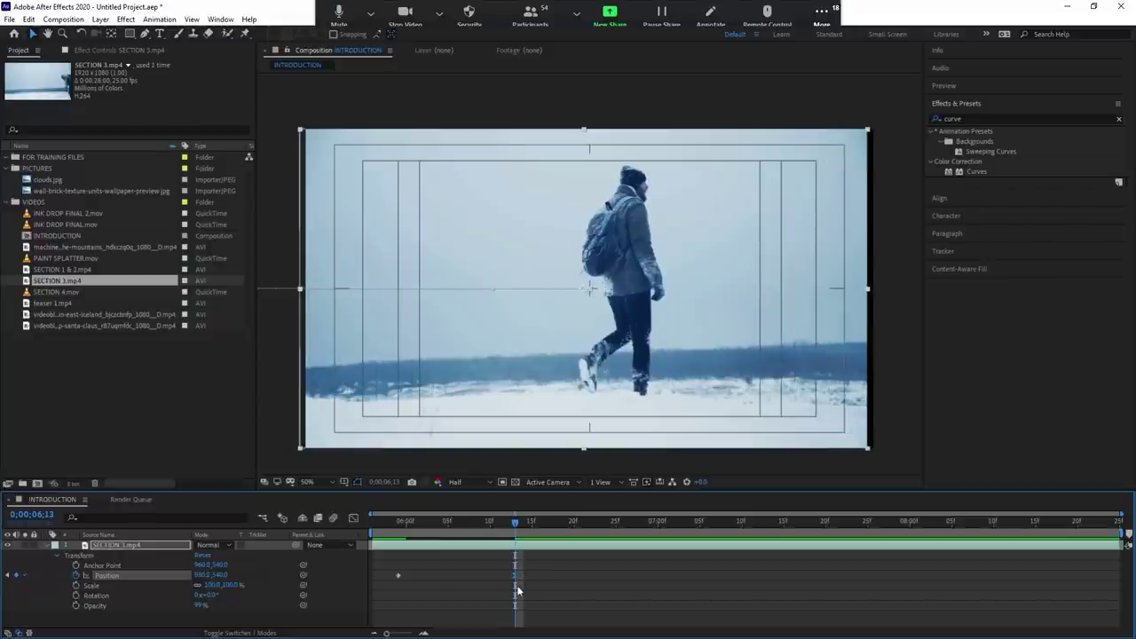
pyautogui.press('space')
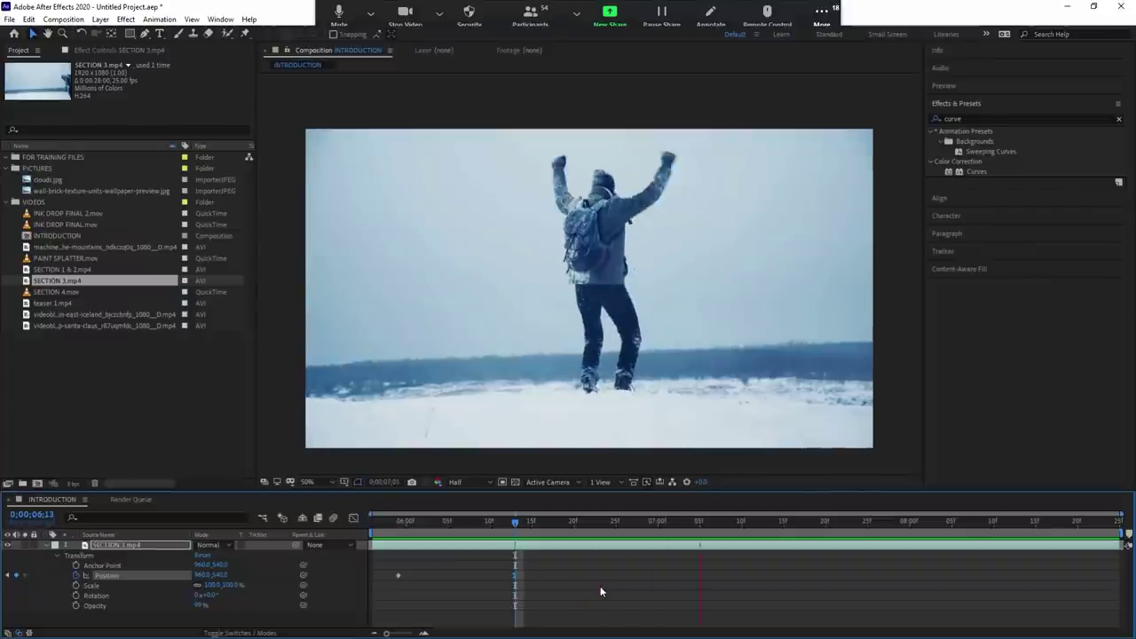
pyautogui.moveTo(558, 525); pyautogui.dragTo(599, 526)
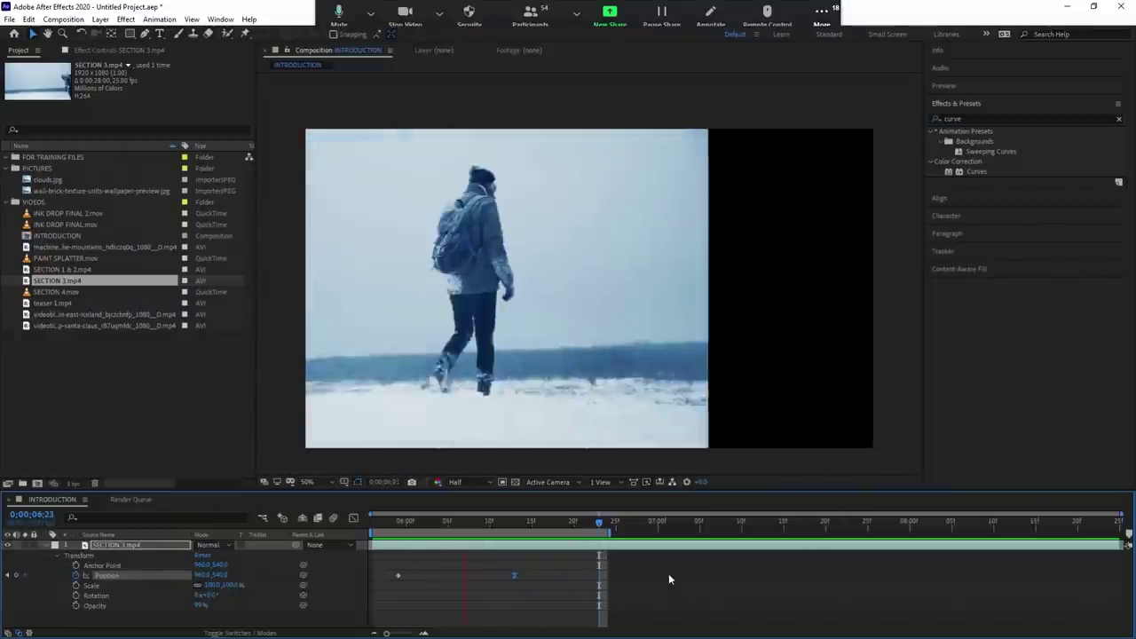
pyautogui.click(518, 576)
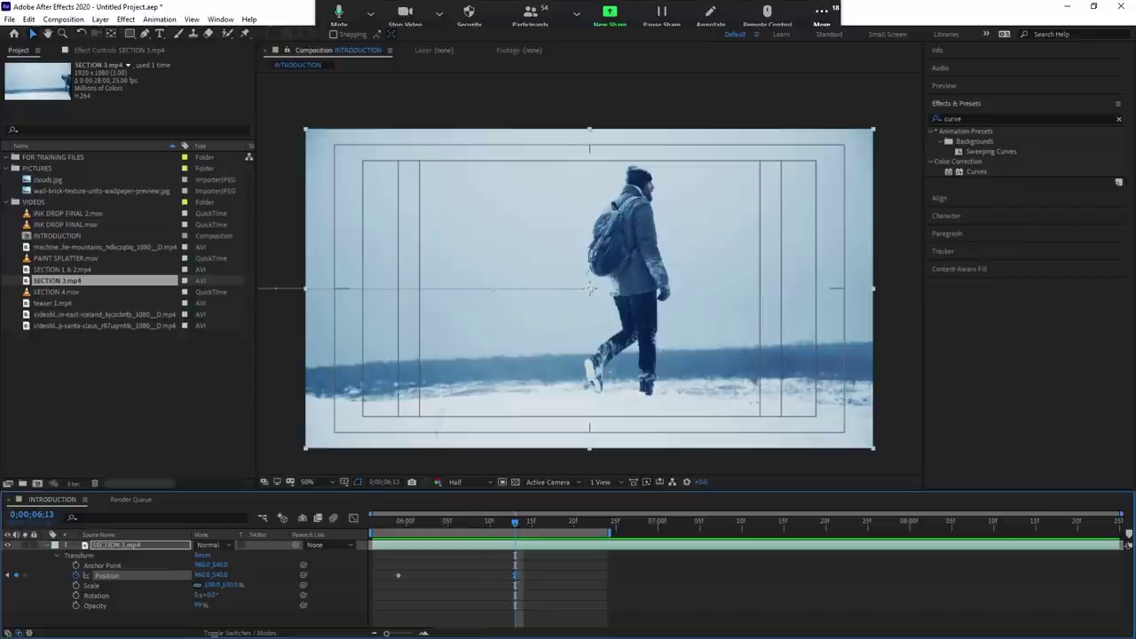
pyautogui.click(468, 523)
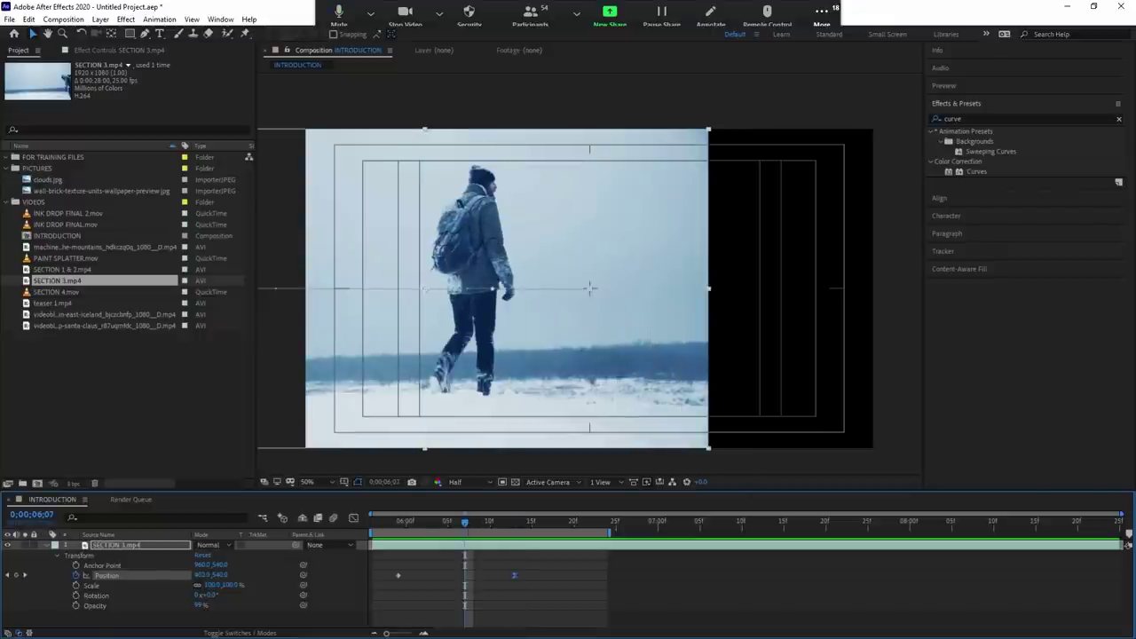
# Move the starting Position keyframe to 5;27 and try the ending keyframe later, then much earlier.
pyautogui.moveTo(464, 524); pyautogui.dragTo(381, 523)
pyautogui.moveTo(397, 575); pyautogui.dragTo(382, 575)
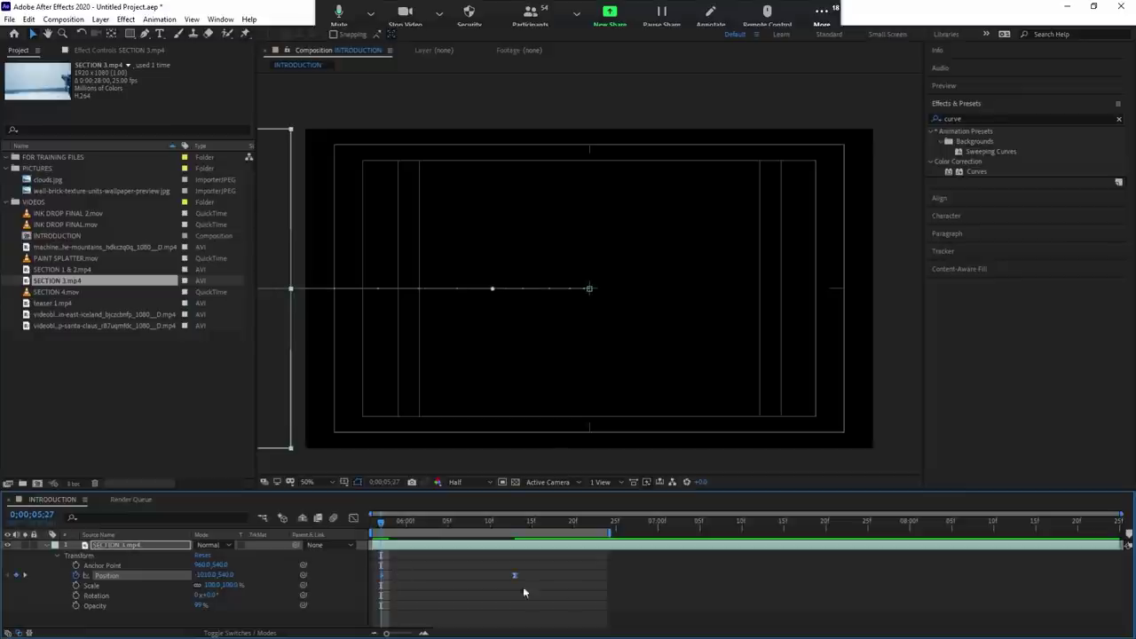
pyautogui.moveTo(513, 576); pyautogui.dragTo(582, 576)
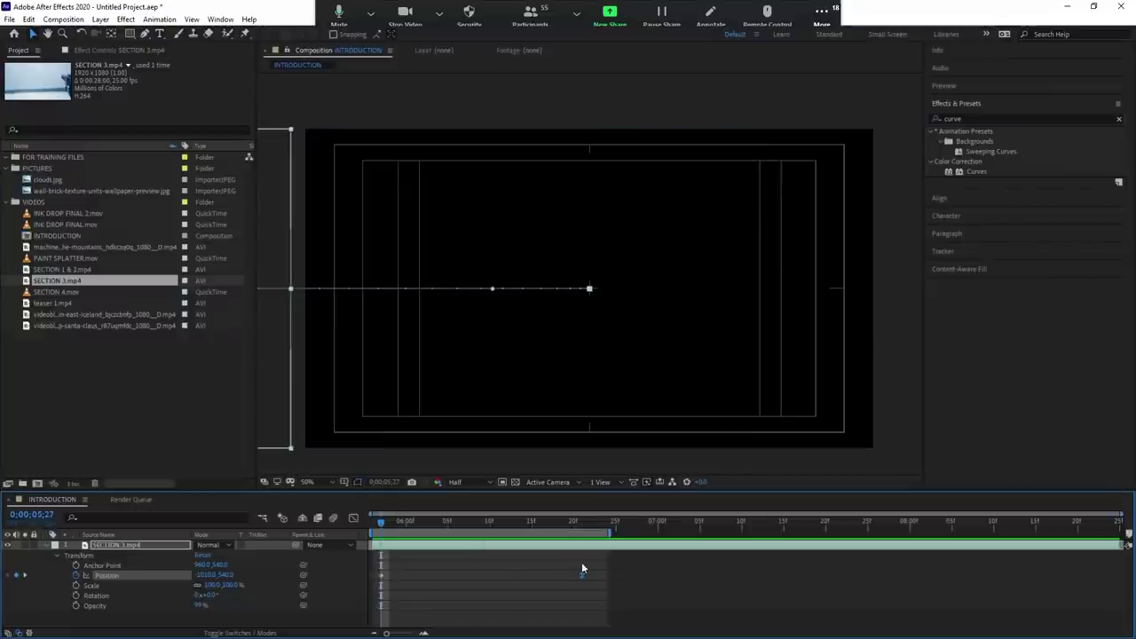
pyautogui.moveTo(582, 574); pyautogui.dragTo(455, 575)
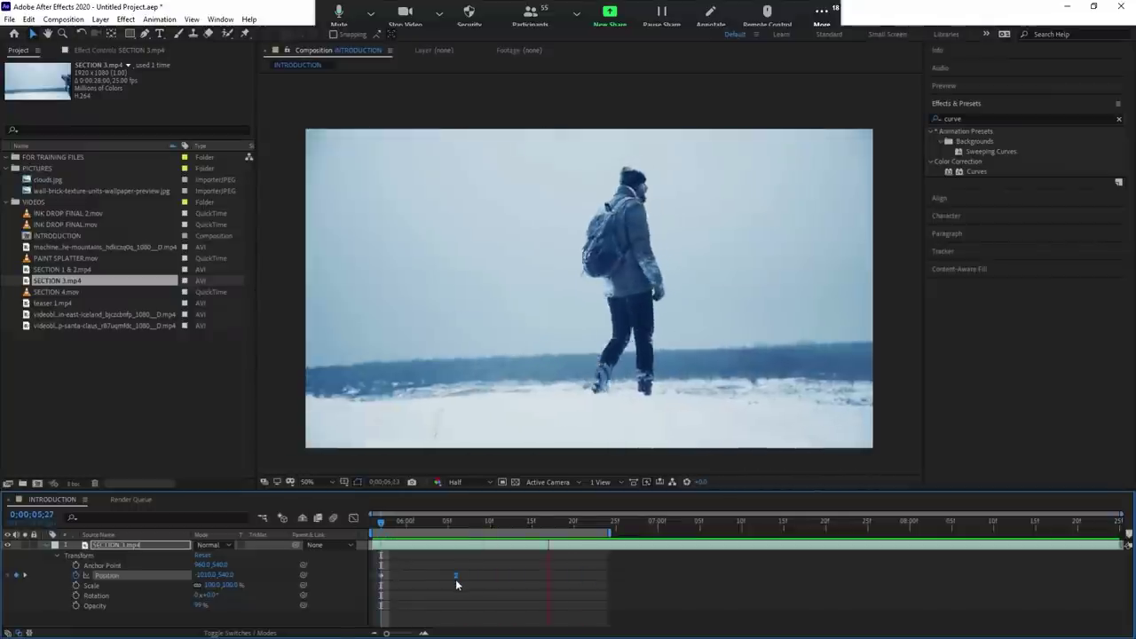
# Put the ending Position keyframe back at about 6;13 and scrub to review the timing.
pyautogui.click(413, 525)
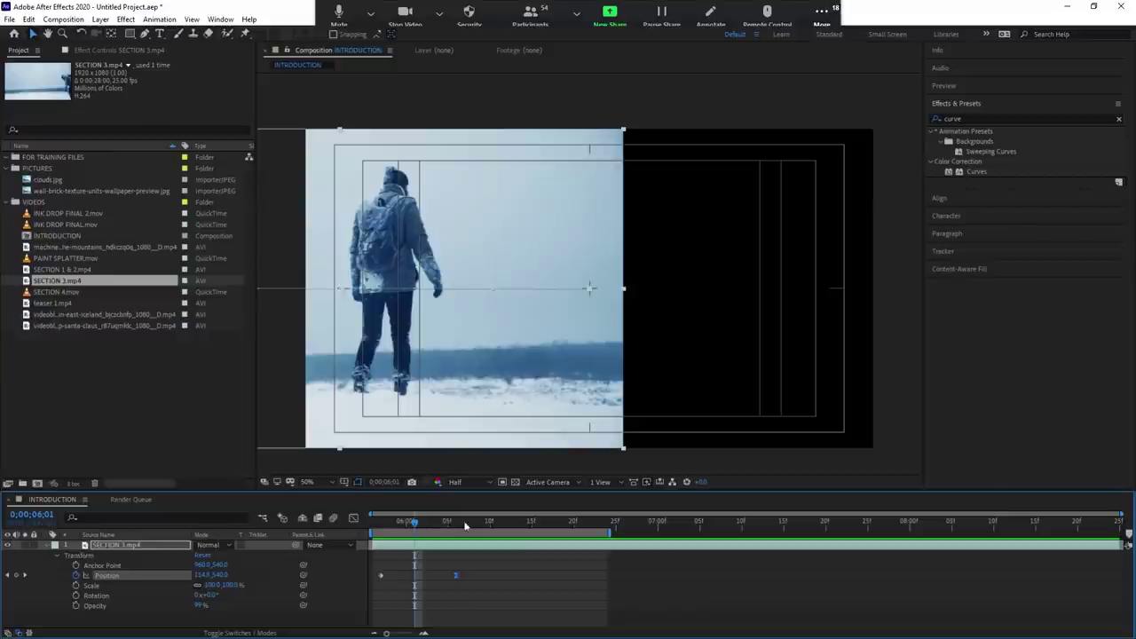
pyautogui.moveTo(453, 575); pyautogui.dragTo(514, 584)
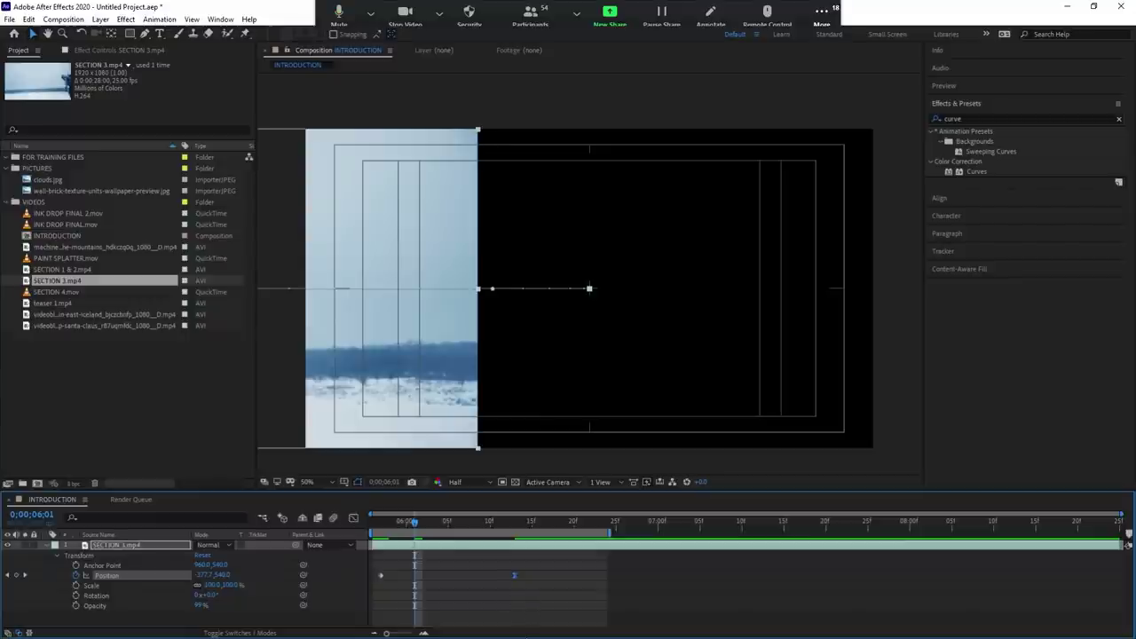
pyautogui.click(448, 530)
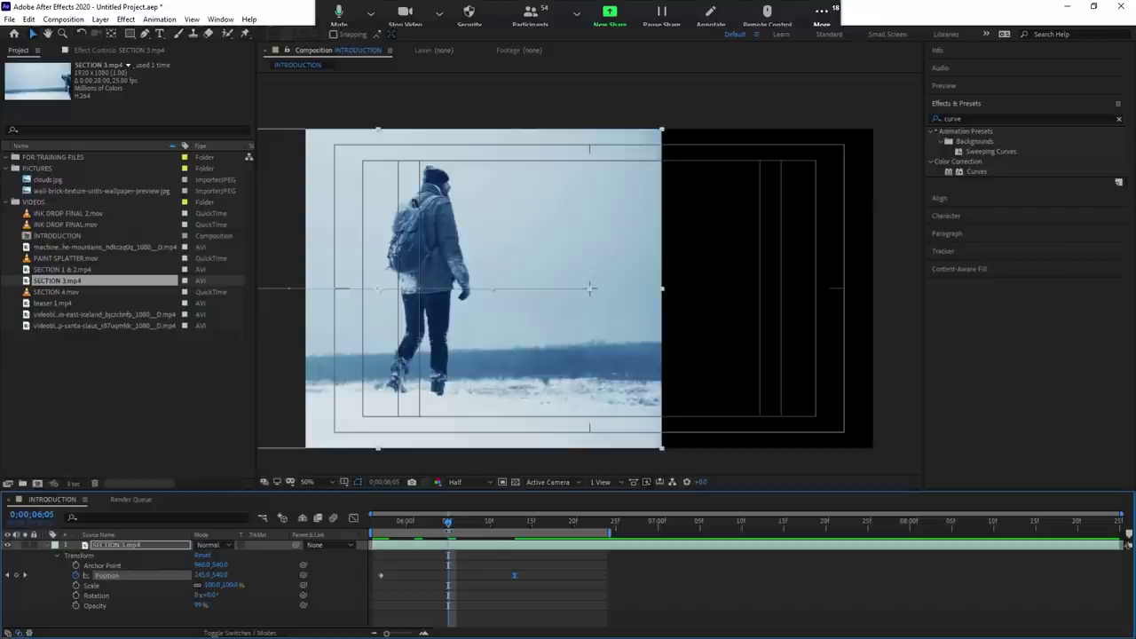
pyautogui.moveTo(401, 530); pyautogui.dragTo(442, 531)
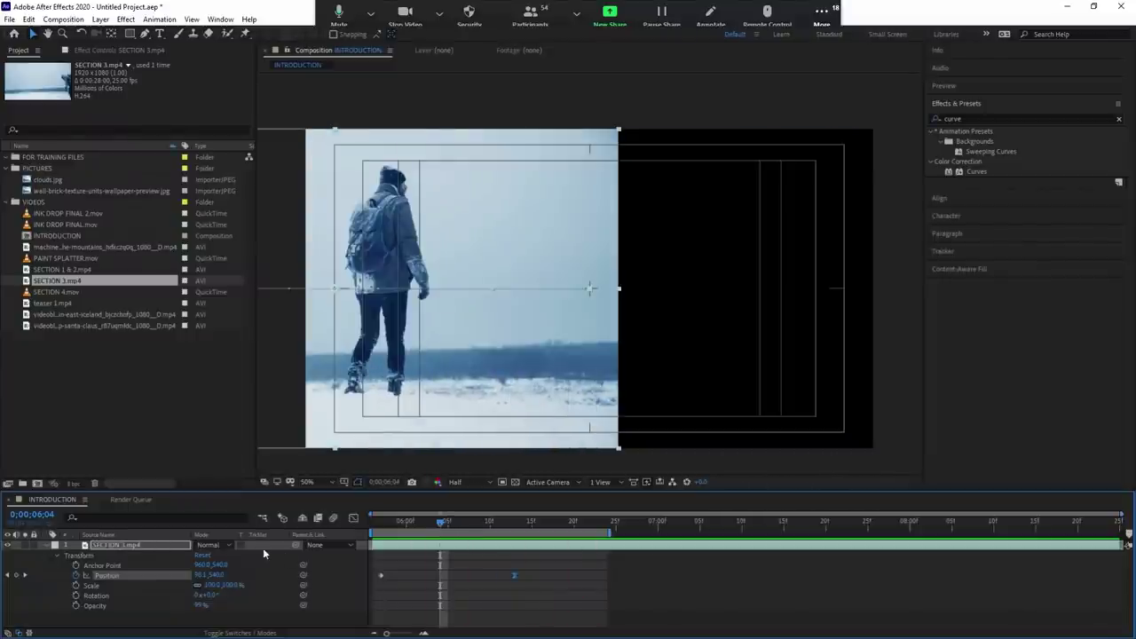
# Enable motion blur on SECTION 3.mp4, comparing on and off, then preview up to 6;16.
pyautogui.click(245, 633)
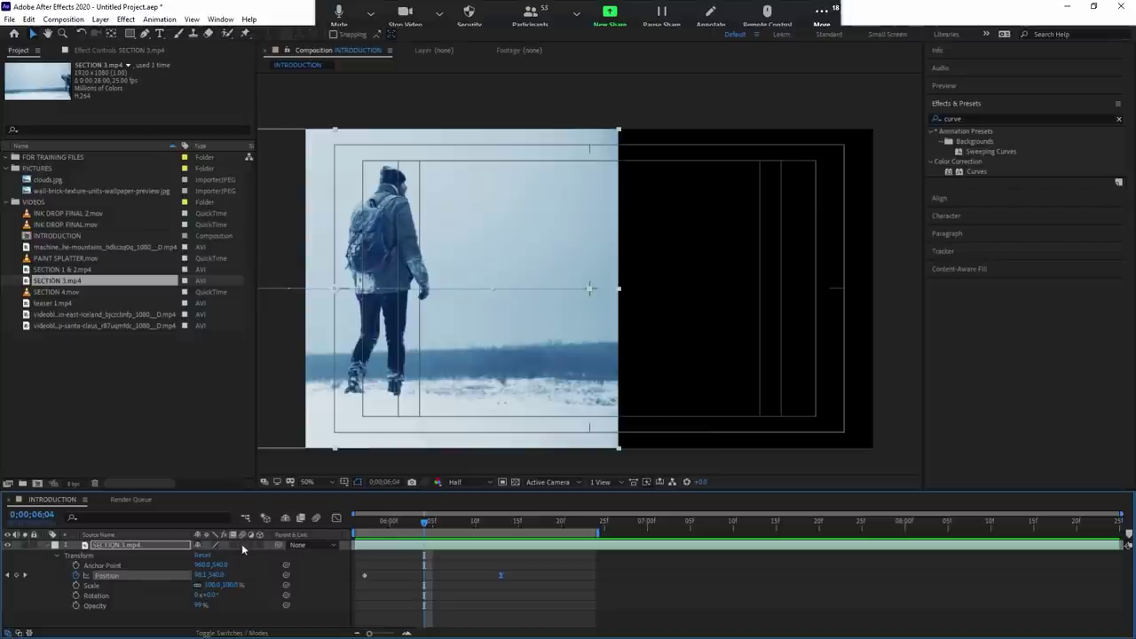
pyautogui.click(180, 546)
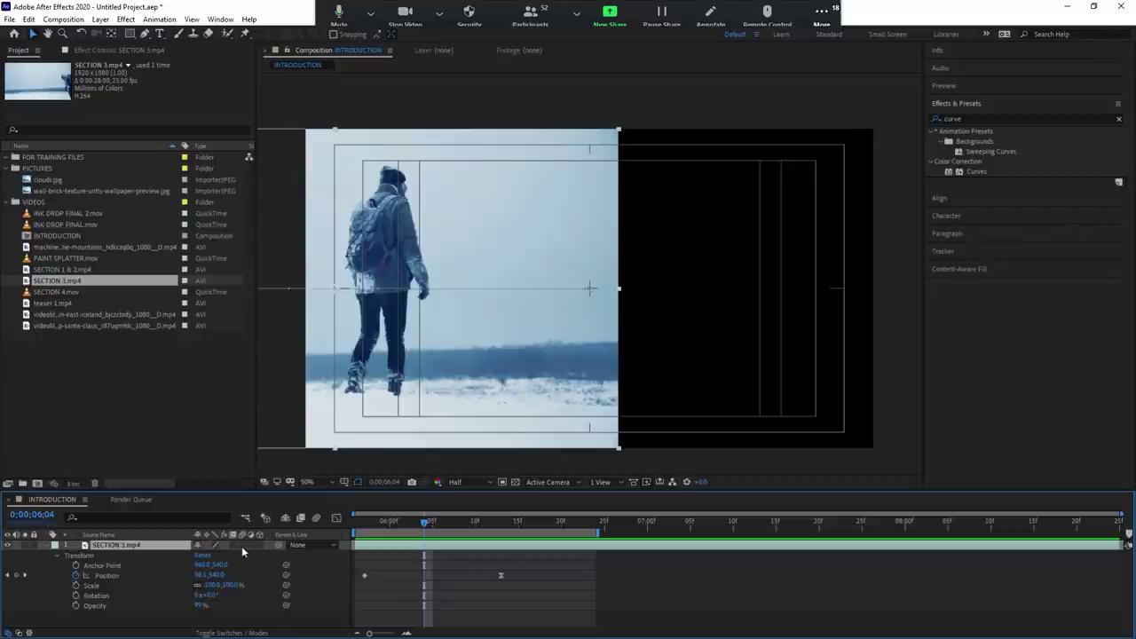
pyautogui.click(317, 517)
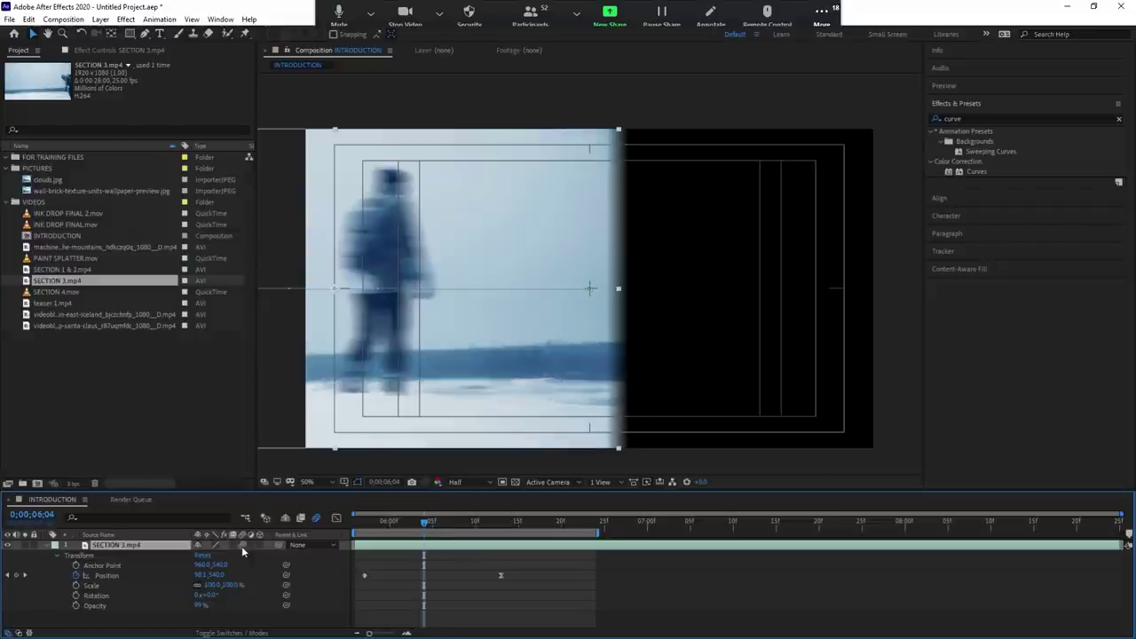
pyautogui.click(316, 519)
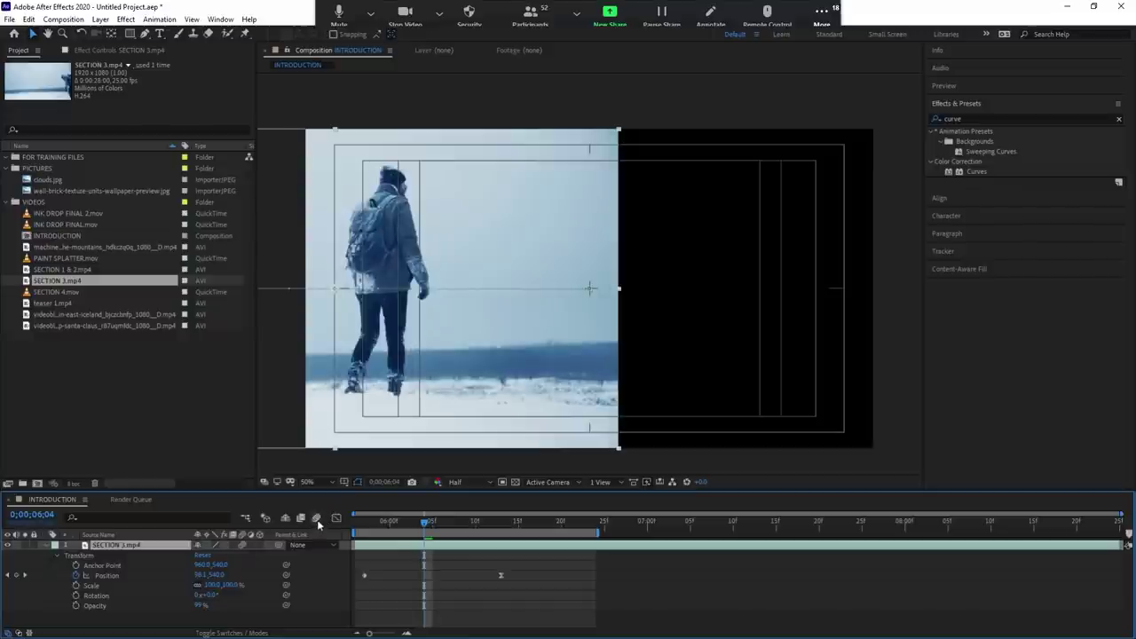
pyautogui.click(317, 519)
pyautogui.click(317, 519)
pyautogui.click(317, 519)
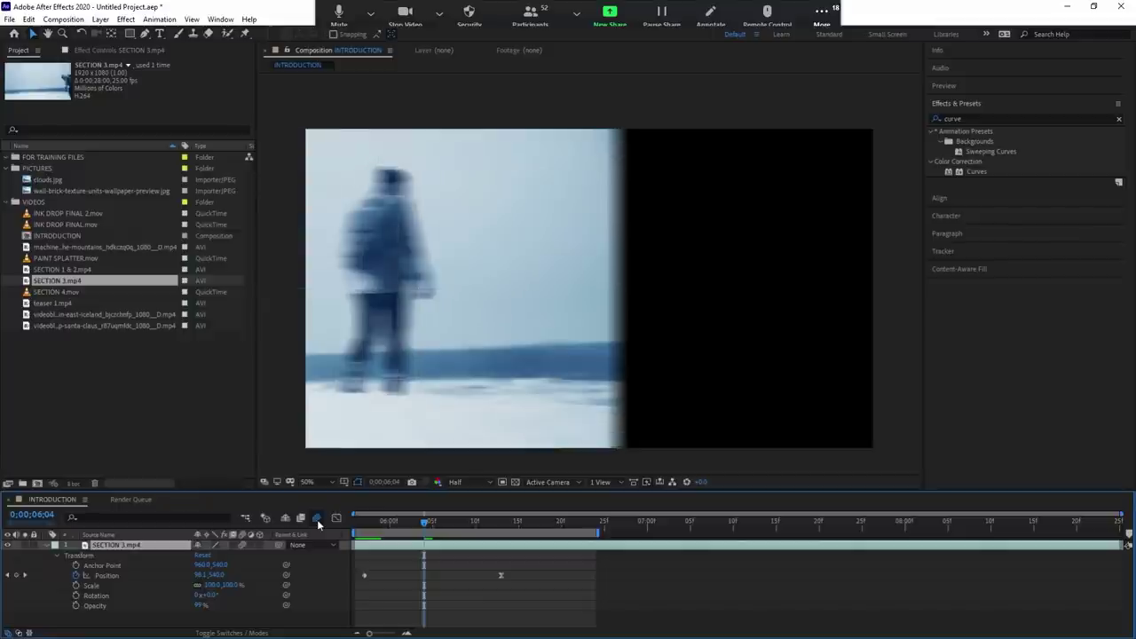
pyautogui.press('space')
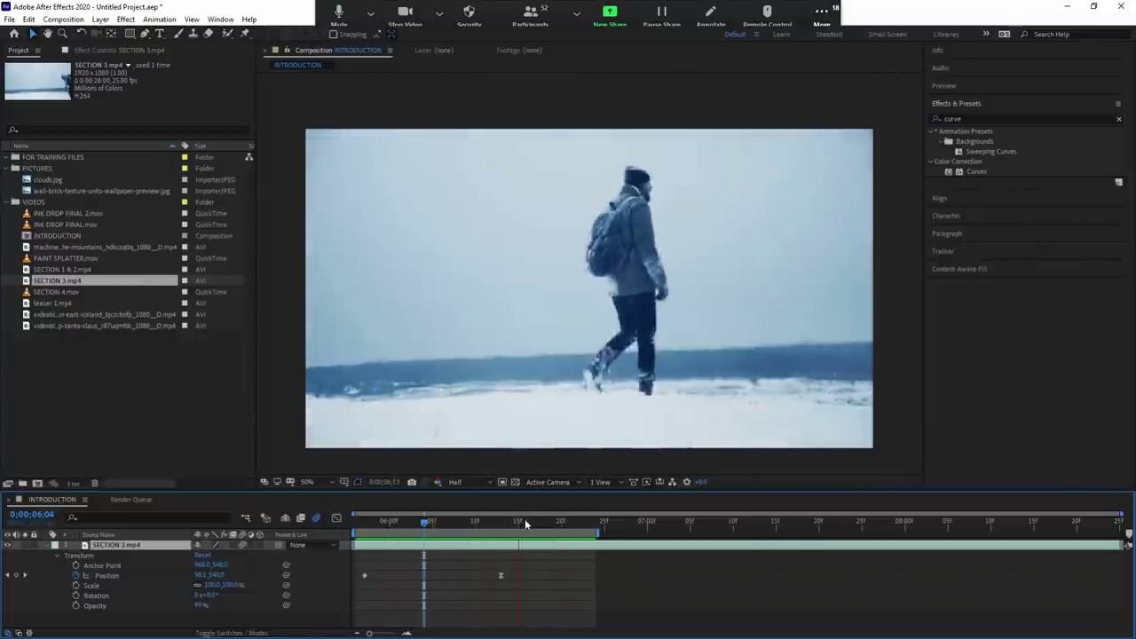
pyautogui.click(525, 520)
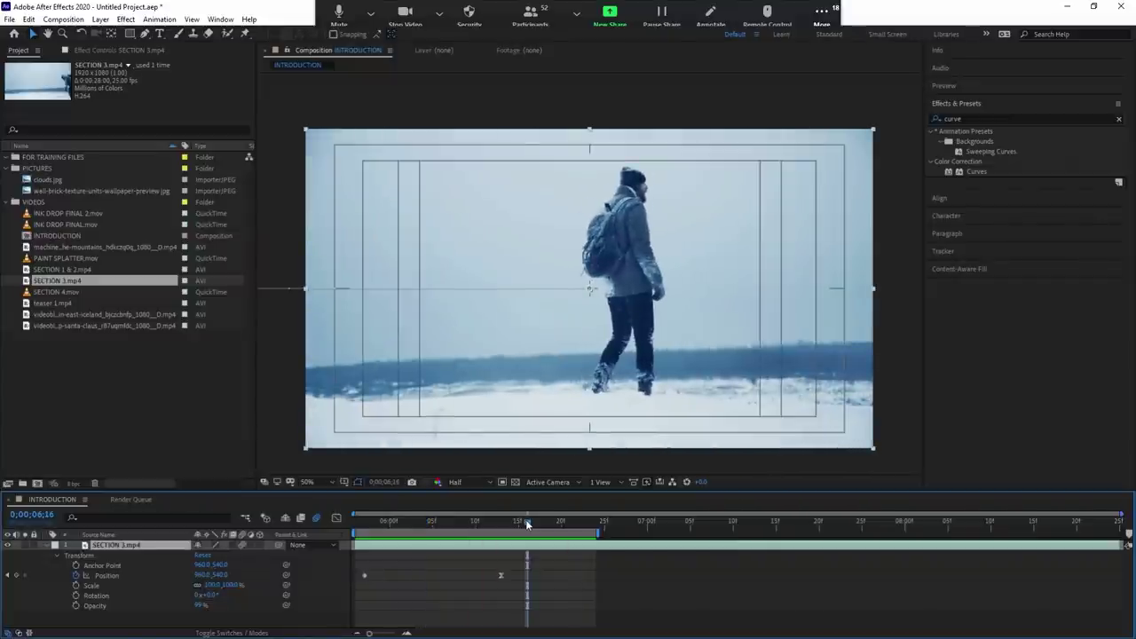
# At 5;27, keyframe Rotation at -175° and move the clip off-screen left.
pyautogui.moveTo(526, 523); pyautogui.dragTo(364, 522)
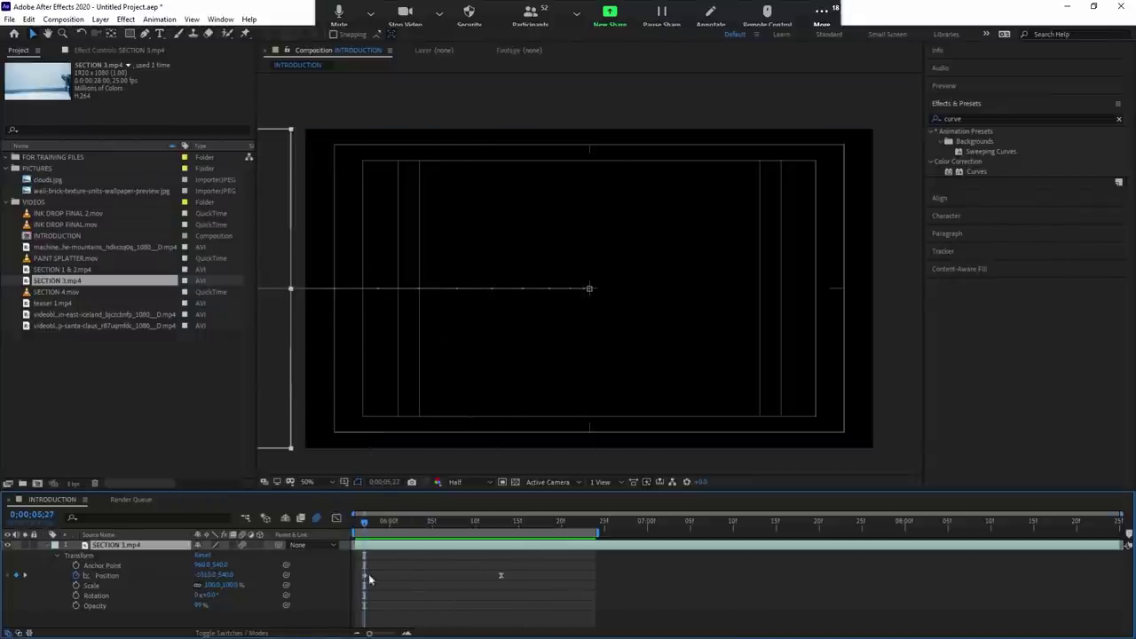
pyautogui.click(75, 596)
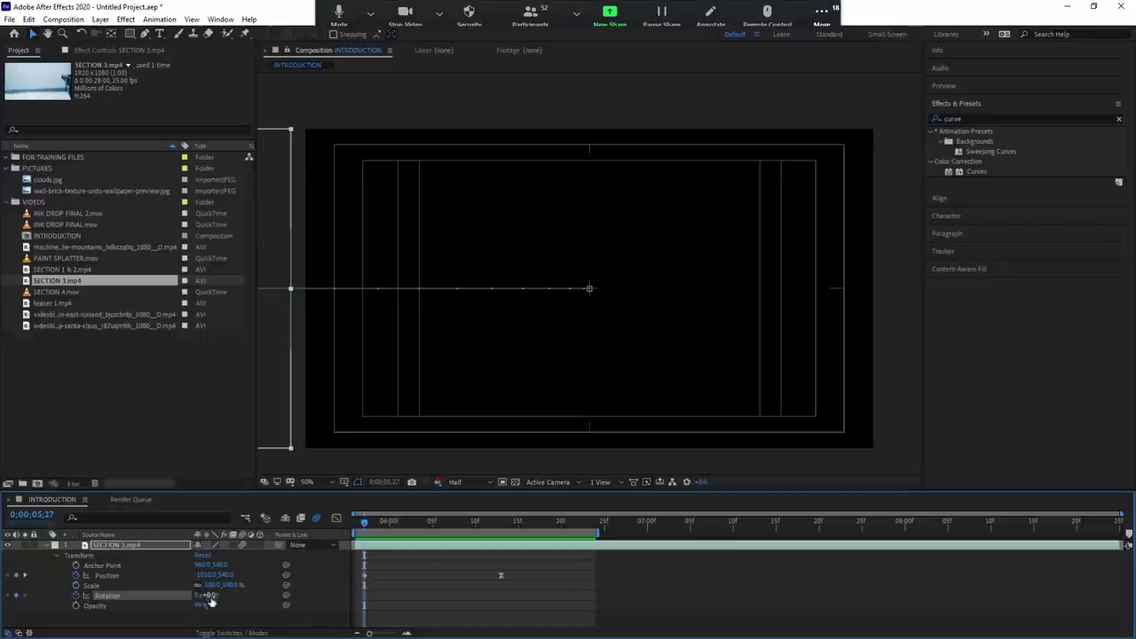
pyautogui.moveTo(207, 595); pyautogui.dragTo(115, 597)
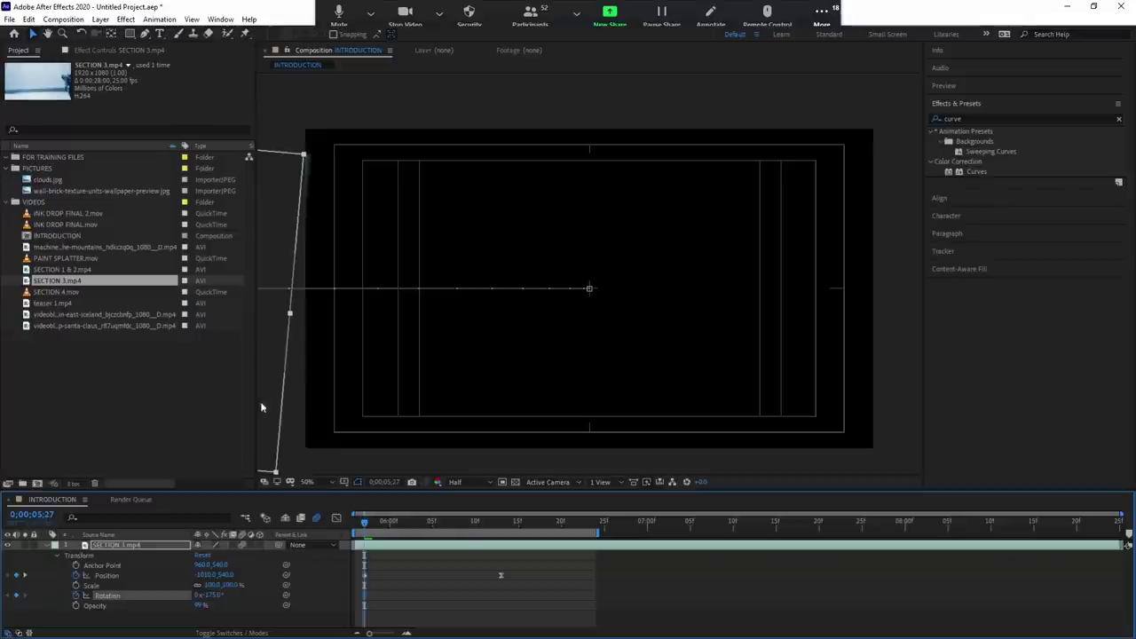
pyautogui.moveTo(266, 320); pyautogui.dragTo(260, 356)
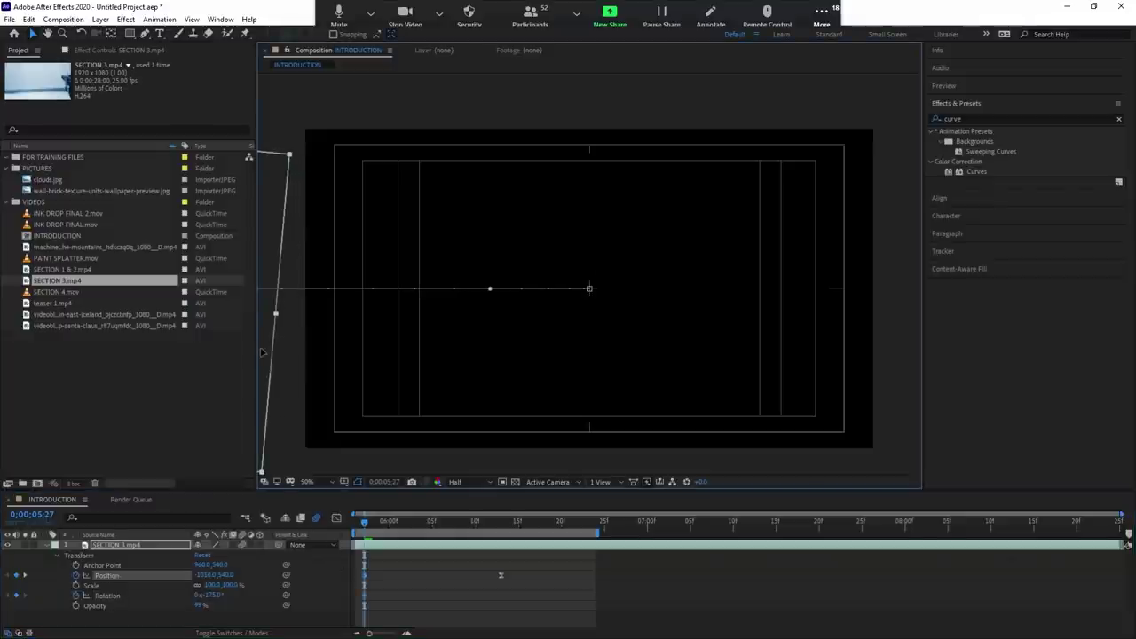
# At 6;13, set Rotation to 0° so the clip ends upright and centred.
pyautogui.click(501, 526)
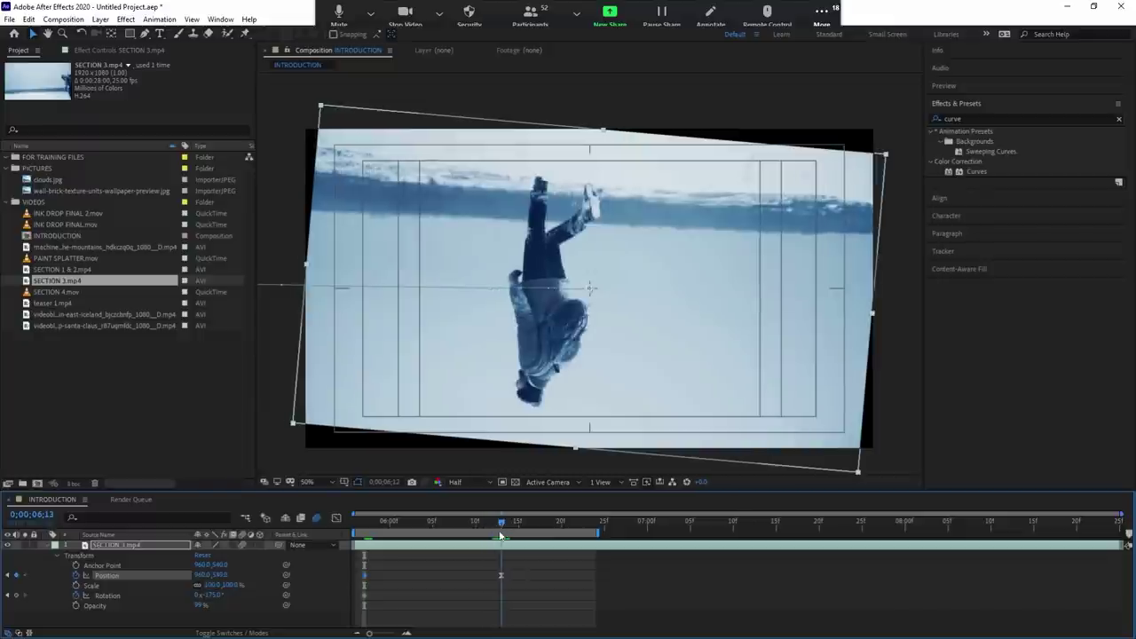
pyautogui.click(213, 596)
pyautogui.write('0')
pyautogui.press('Return')
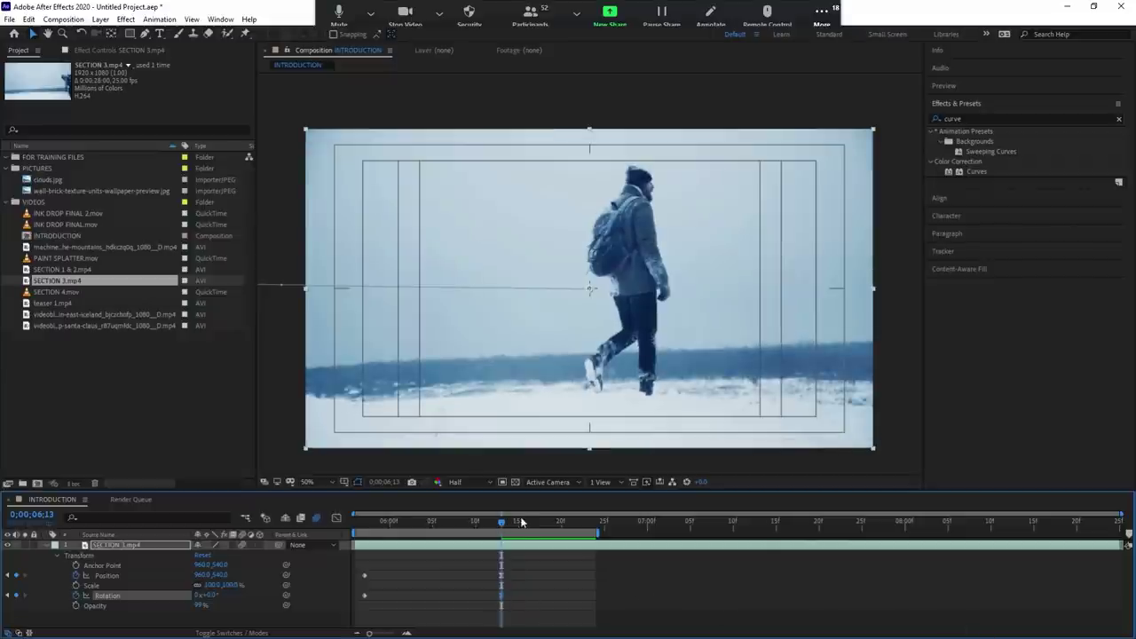
pyautogui.press('space')
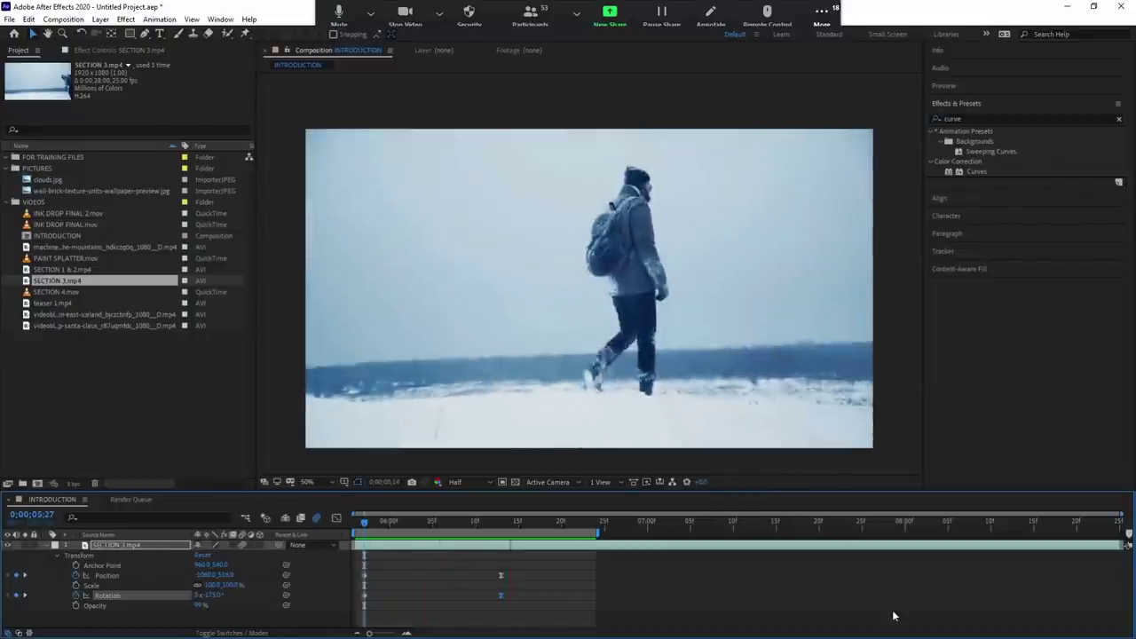
pyautogui.click(539, 532)
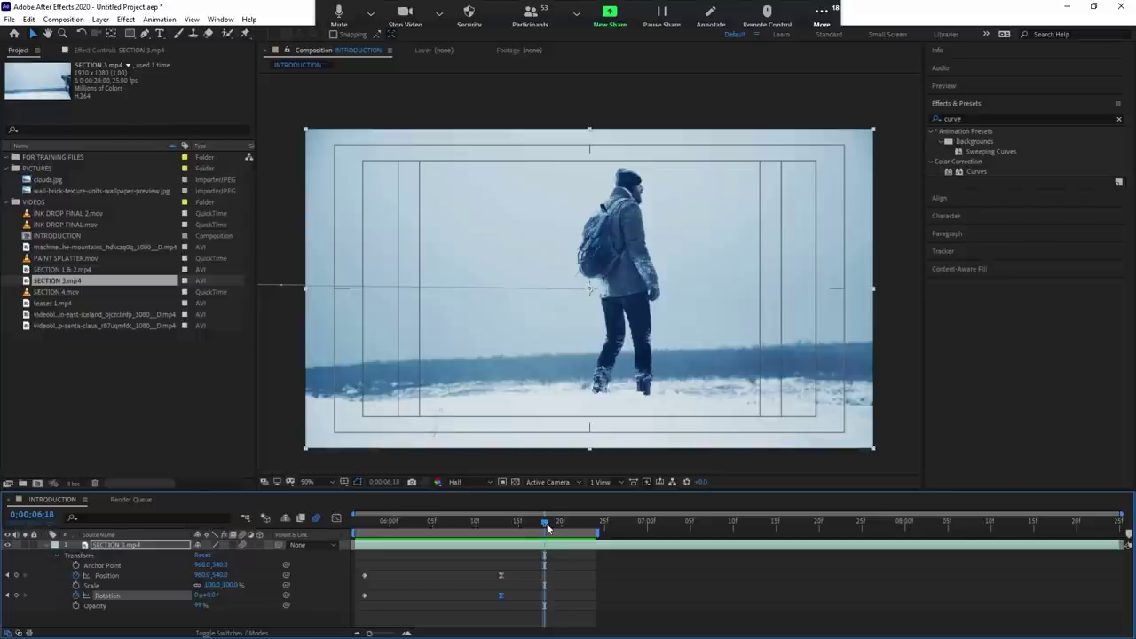
# Extend the work area to about 8 seconds and paste the slide-in Position keyframes at 6;26.
pyautogui.moveTo(599, 532); pyautogui.dragTo(907, 532)
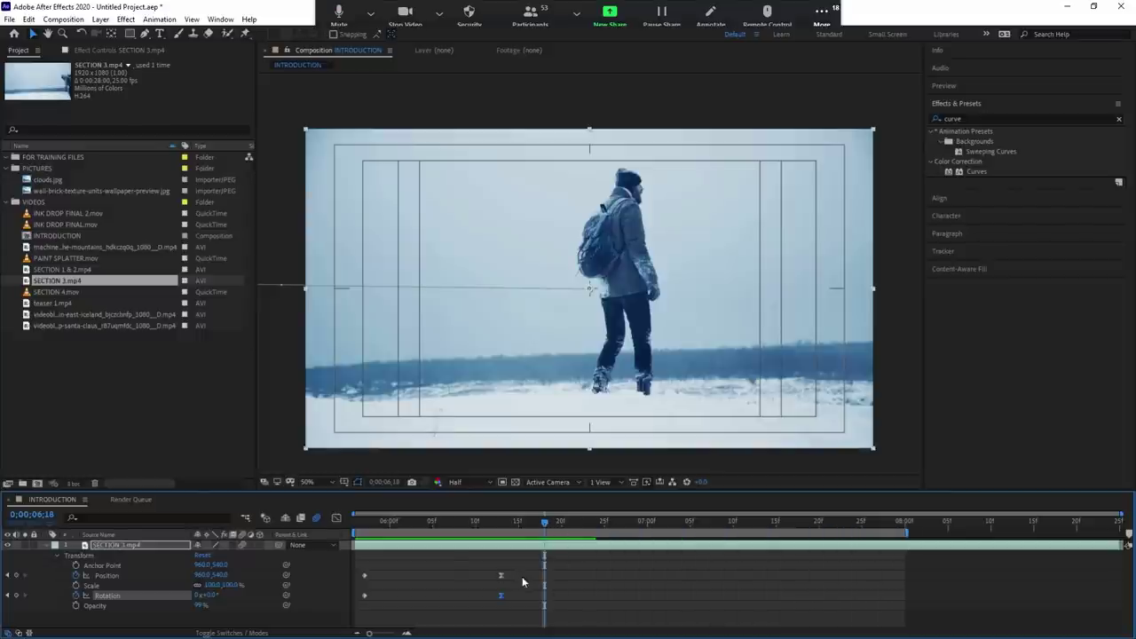
pyautogui.moveTo(521, 576); pyautogui.dragTo(348, 573)
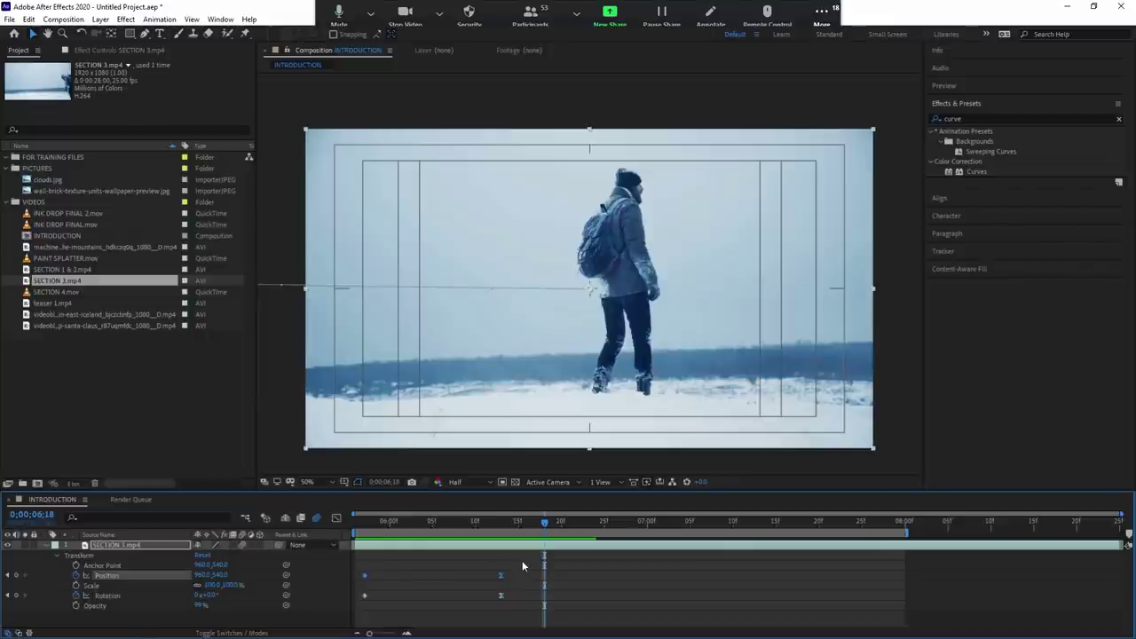
pyautogui.click(613, 527)
pyautogui.hotkey('ctrl', 'v')
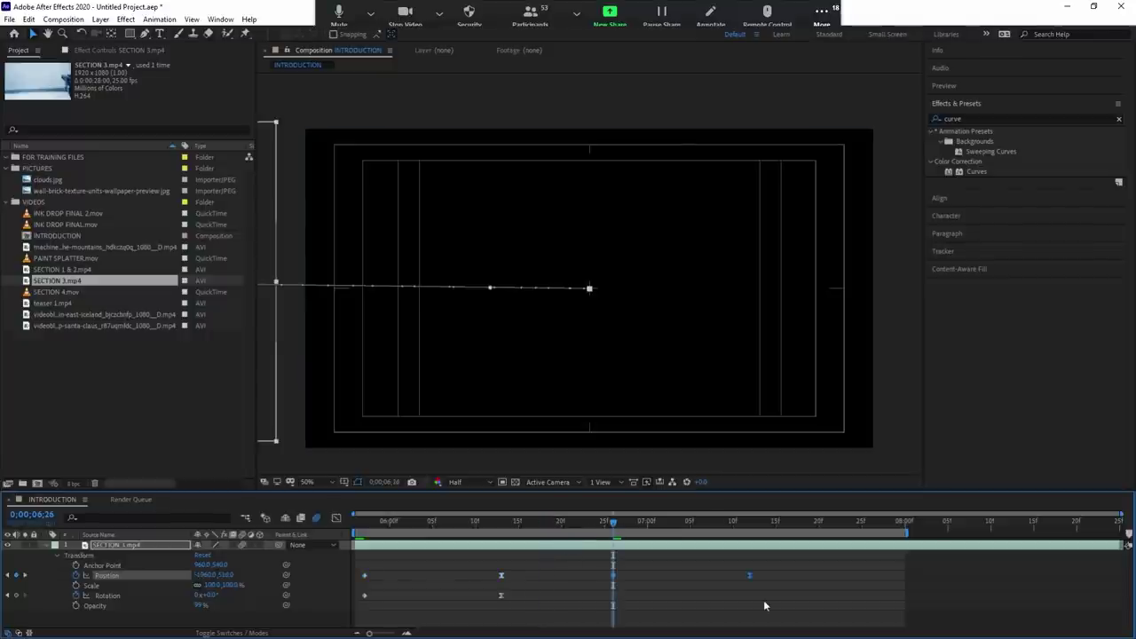
# Preview, then drag the pasted Position keyframes earlier so the exit ends near 7;08.
pyautogui.press('space')
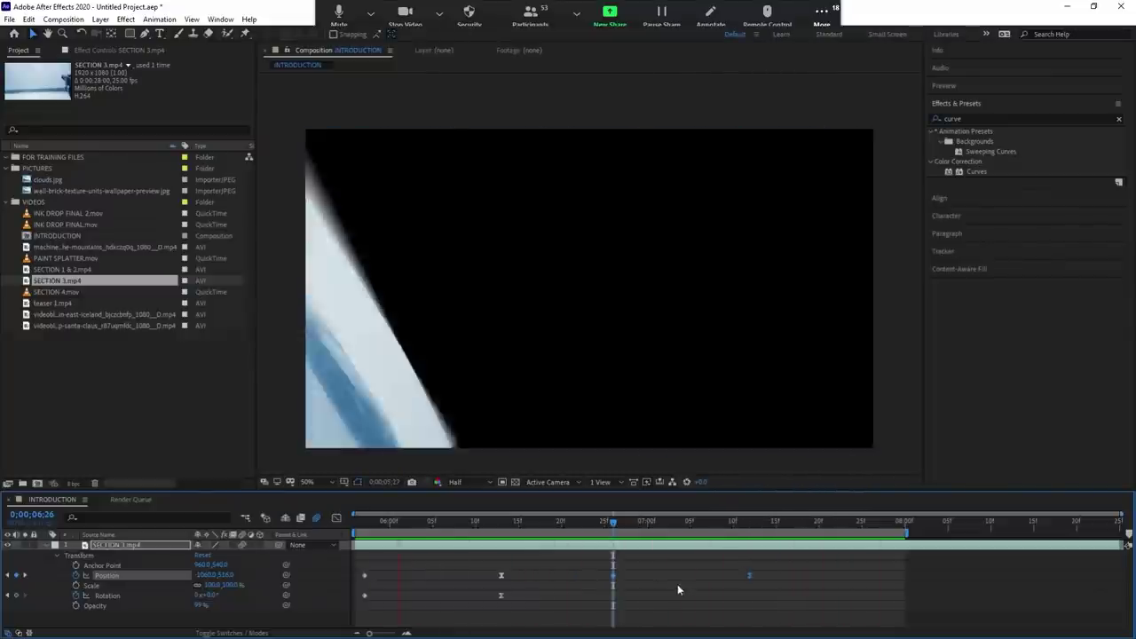
pyautogui.click(677, 584)
pyautogui.press('space')
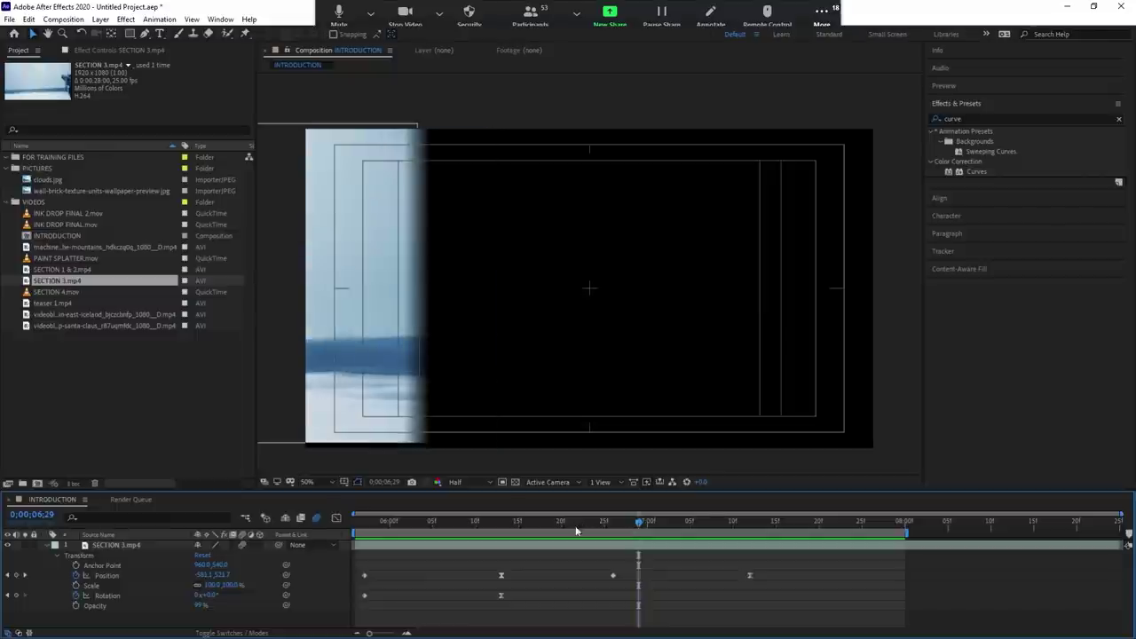
pyautogui.moveTo(613, 576); pyautogui.dragTo(837, 580)
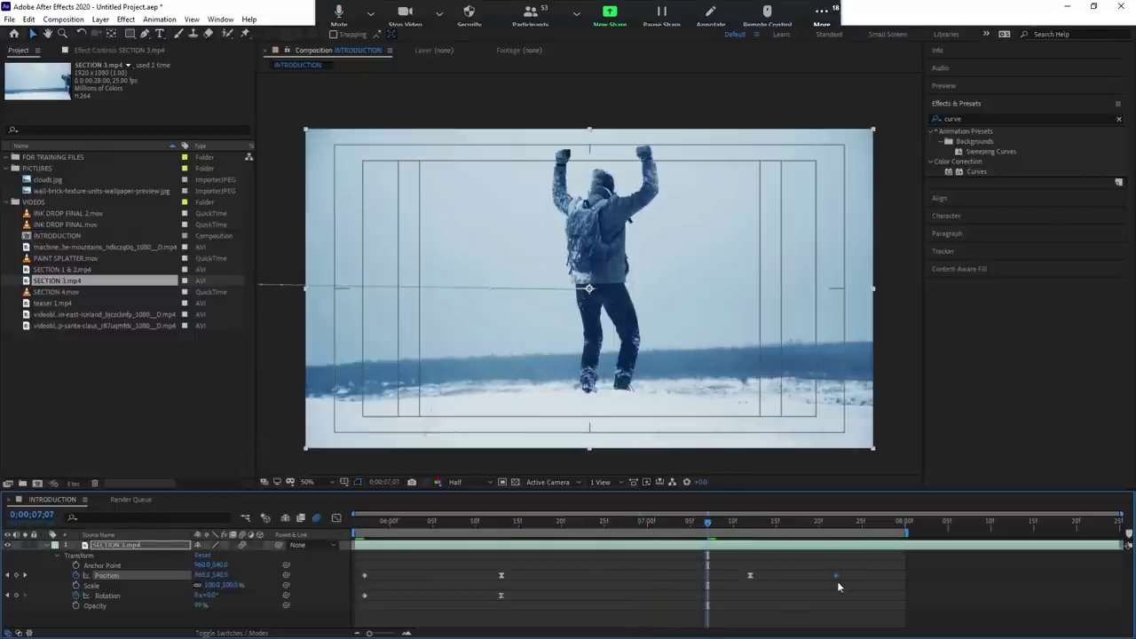
pyautogui.moveTo(750, 575); pyautogui.dragTo(672, 577)
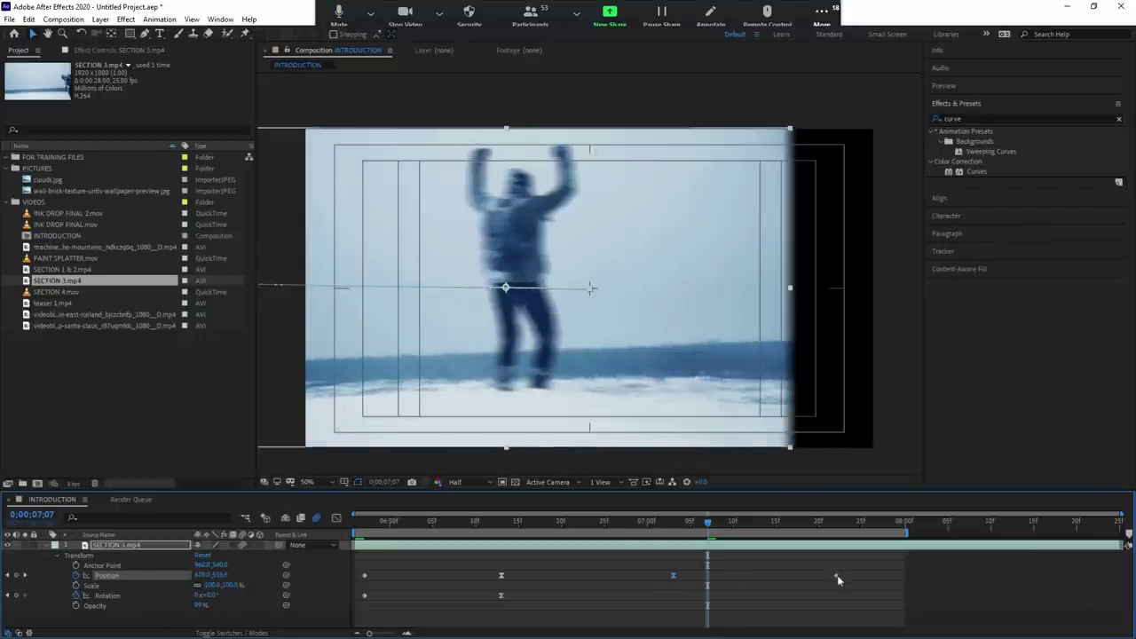
pyautogui.moveTo(837, 581); pyautogui.dragTo(812, 582)
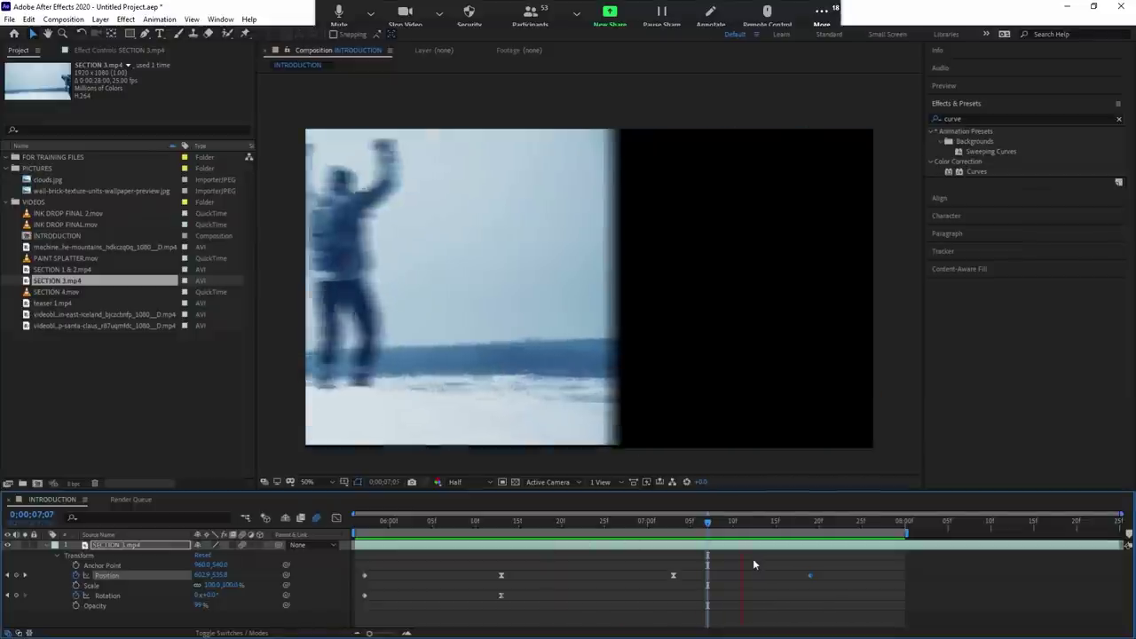
pyautogui.click(719, 525)
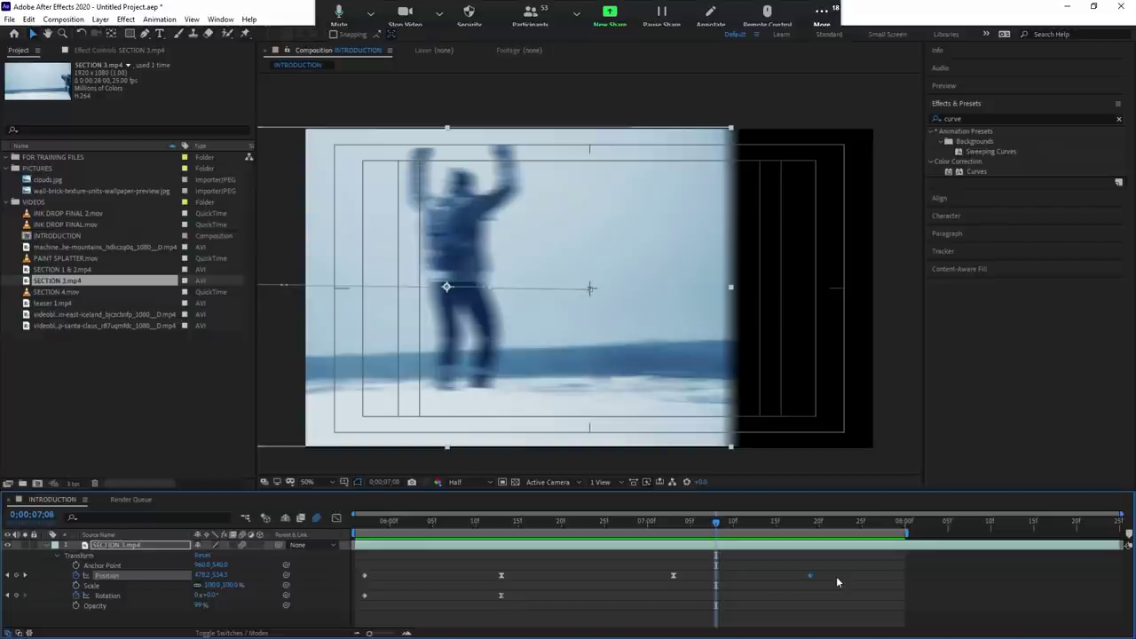
# Select the Position keyframes and rescale their timing, then check frame 7;11 and deselect.
pyautogui.moveTo(836, 581); pyautogui.dragTo(367, 557)
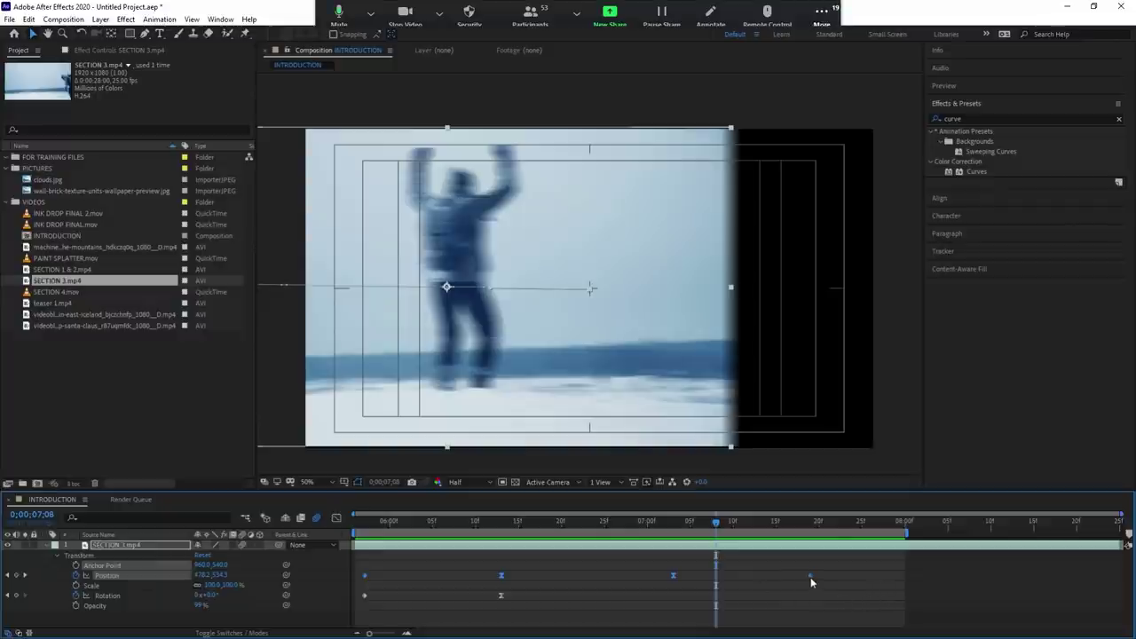
pyautogui.moveTo(810, 576)
pyautogui.mouseDown()
pyautogui.moveTo(639, 575)
pyautogui.moveTo(710, 572)
pyautogui.mouseUp()
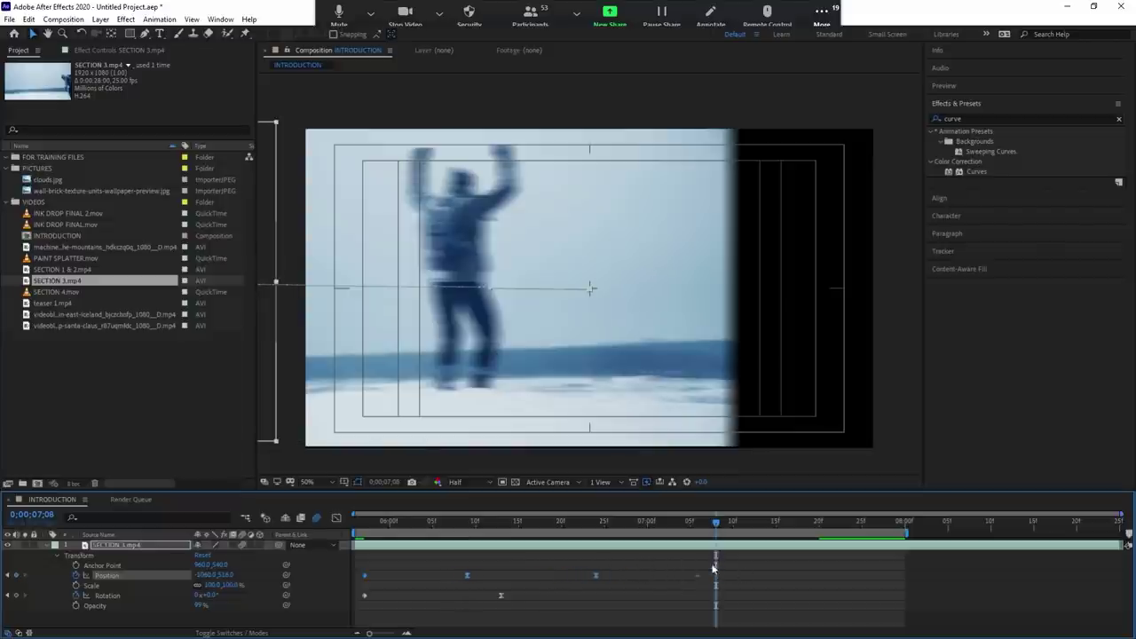
pyautogui.moveTo(709, 572); pyautogui.dragTo(548, 577)
pyautogui.moveTo(547, 575)
pyautogui.mouseDown()
pyautogui.moveTo(809, 576)
pyautogui.moveTo(808, 593)
pyautogui.moveTo(639, 583)
pyautogui.mouseUp()
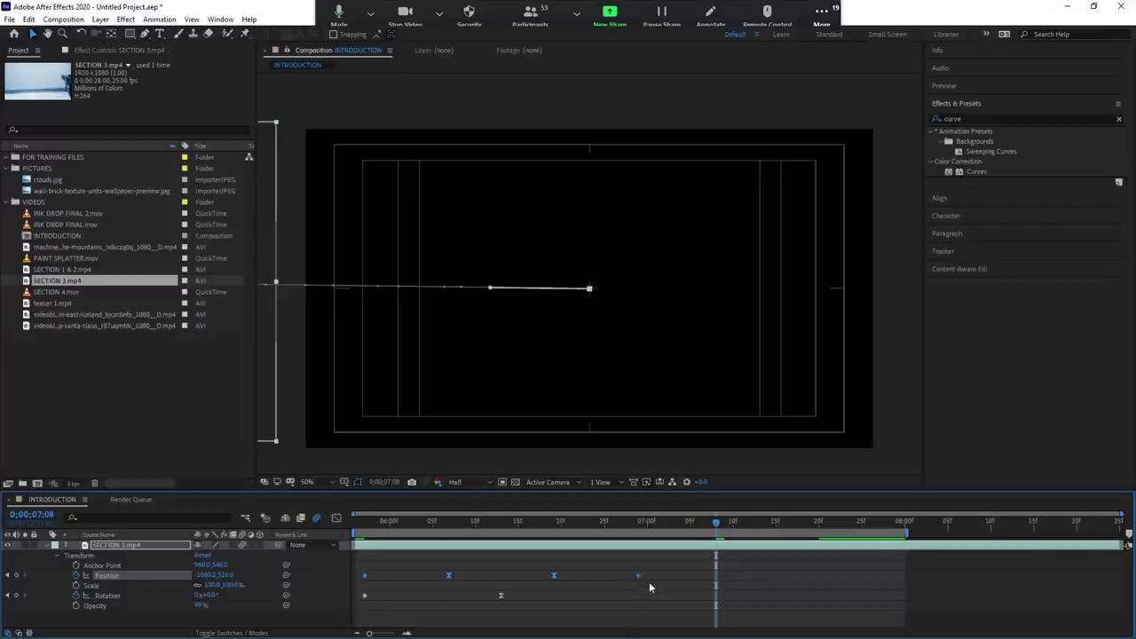
pyautogui.moveTo(638, 577); pyautogui.dragTo(785, 579)
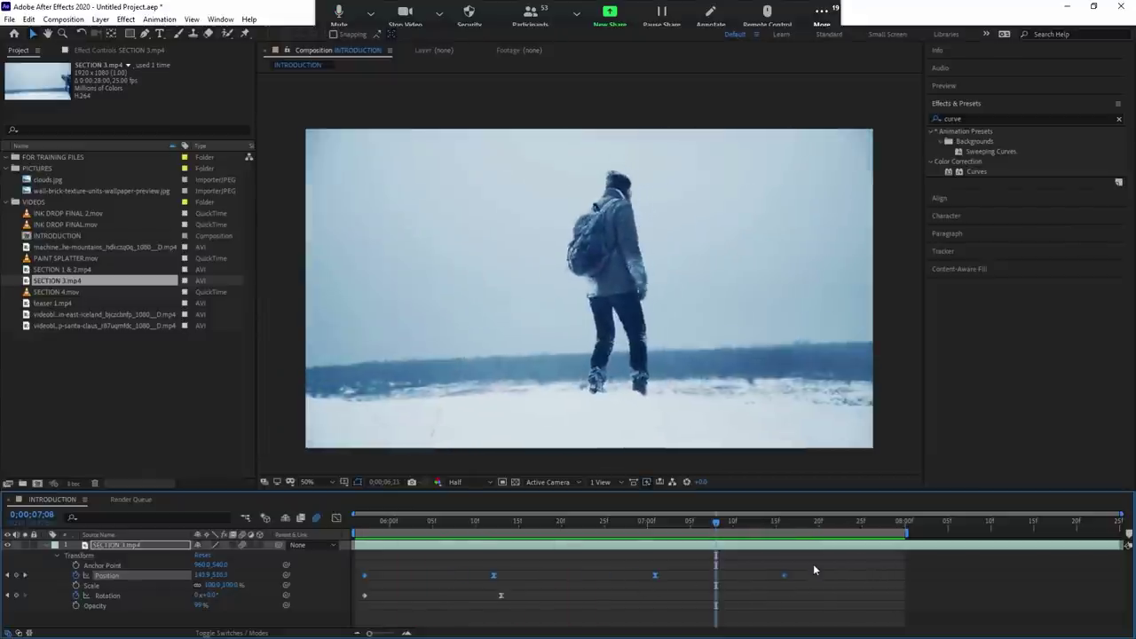
pyautogui.click(741, 525)
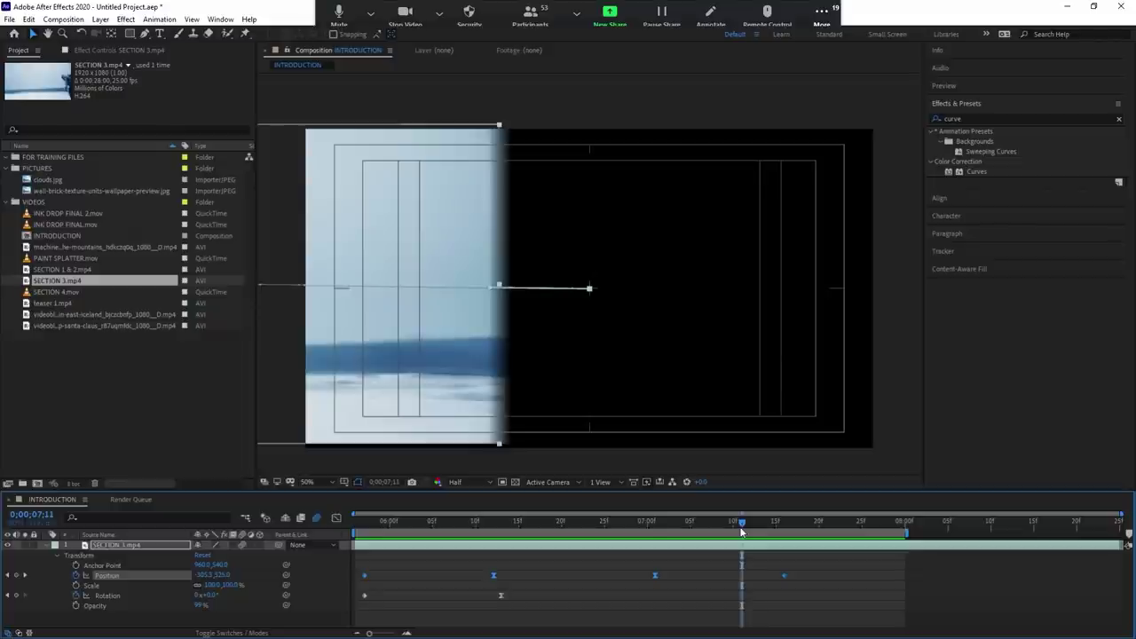
pyautogui.press('F2')
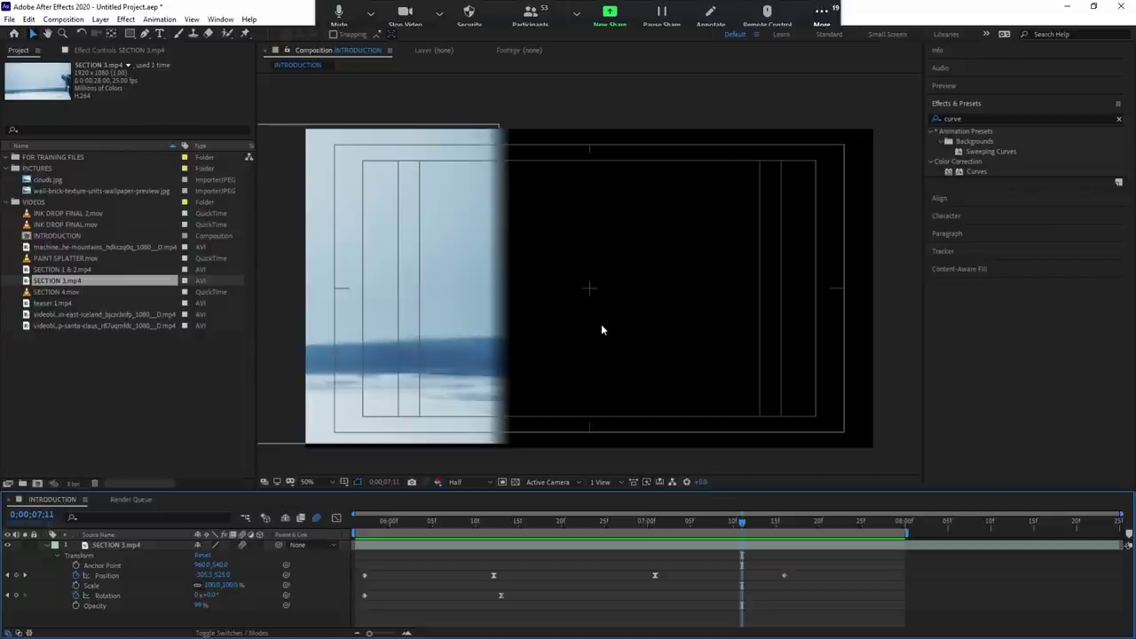
# Select the SECTION 3.mp4 layer and reset its Transform values to default.
pyautogui.click(449, 548)
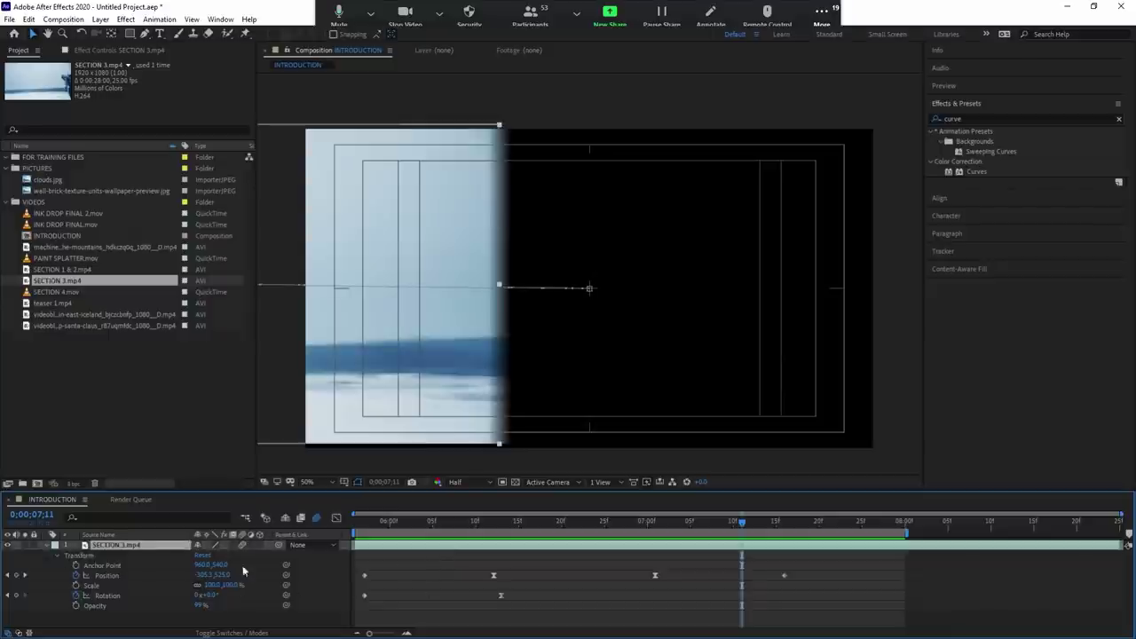
pyautogui.click(426, 562)
pyautogui.click(424, 546)
pyautogui.click(203, 555)
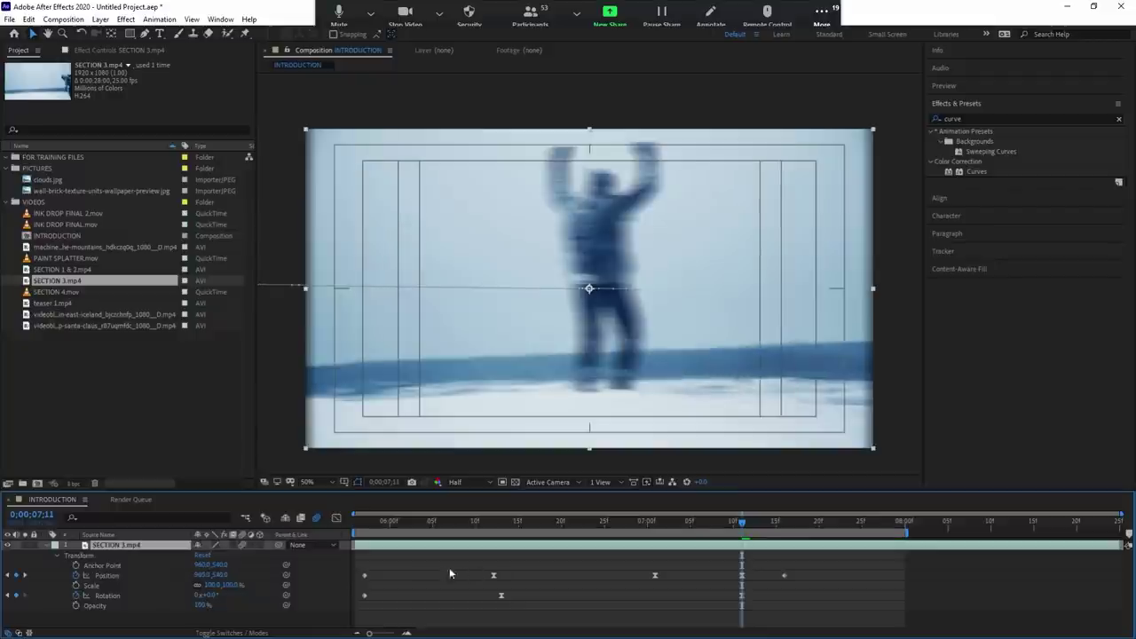
pyautogui.click(204, 566)
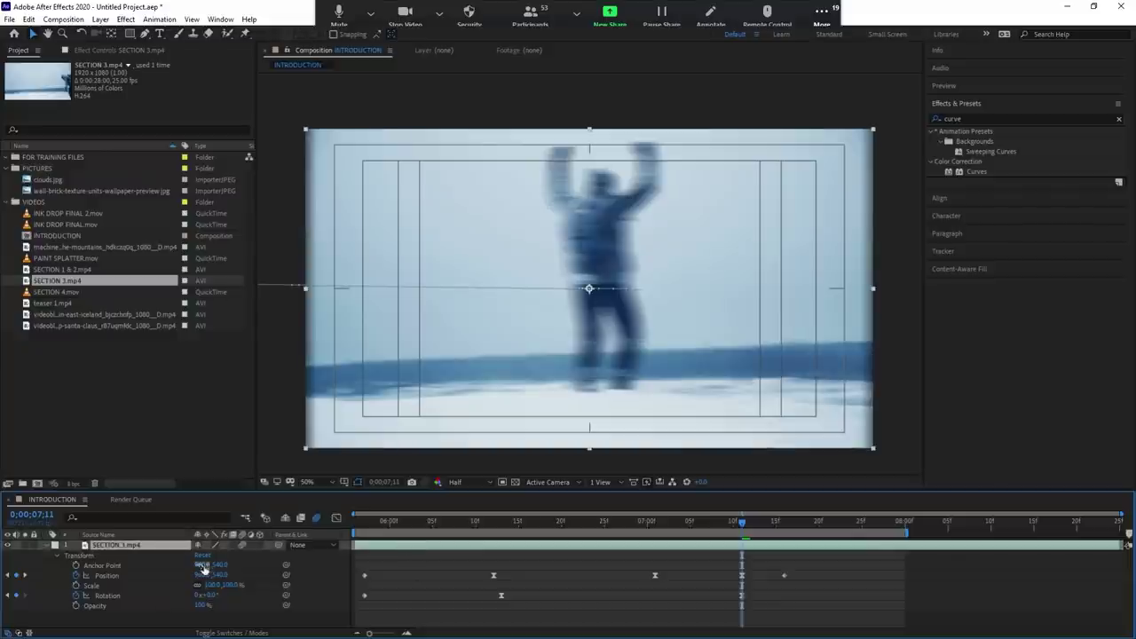
# Delete the Position and Rotation keyframes, deselect, and preview the static clip.
pyautogui.click(107, 576)
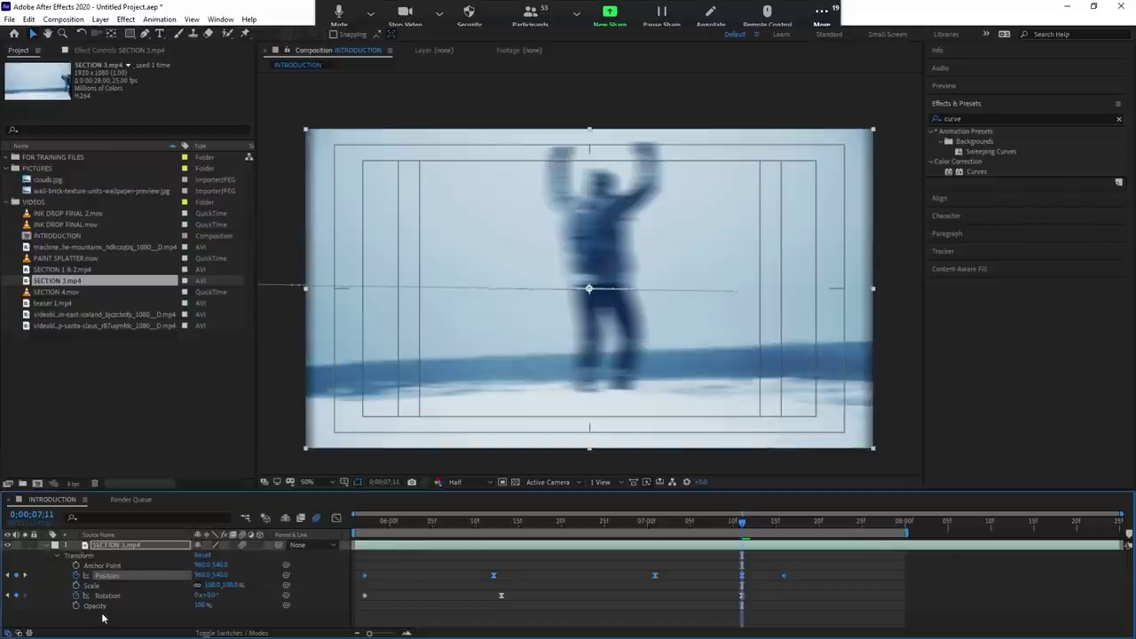
pyautogui.keyDown('shift'); pyautogui.click(107, 596); pyautogui.keyUp('shift')
pyautogui.press('Delete')
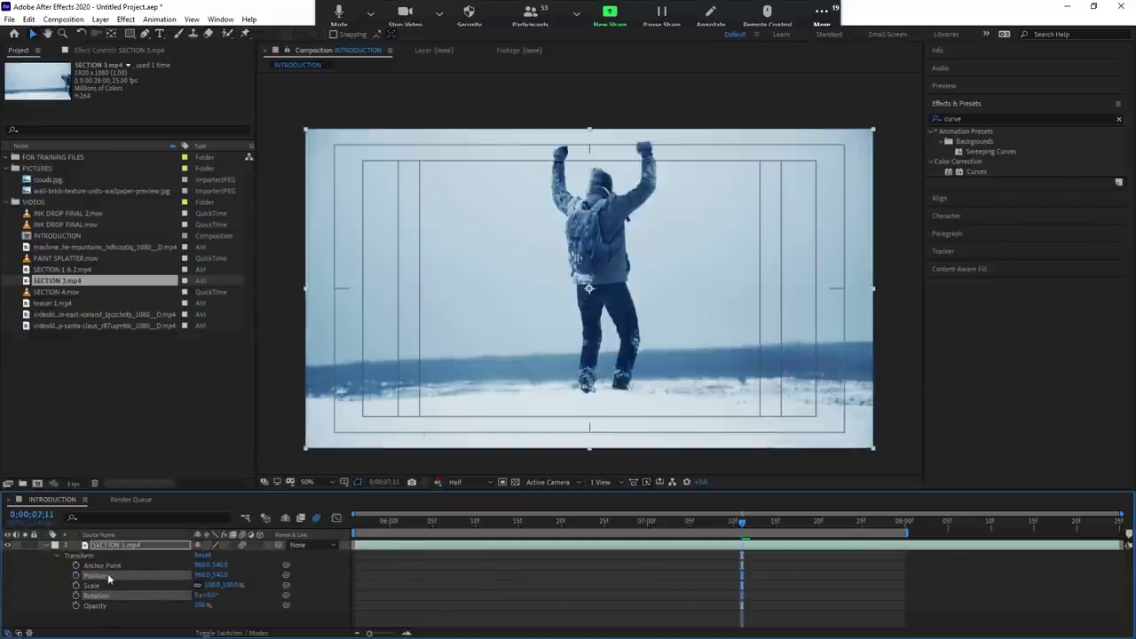
pyautogui.click(503, 555)
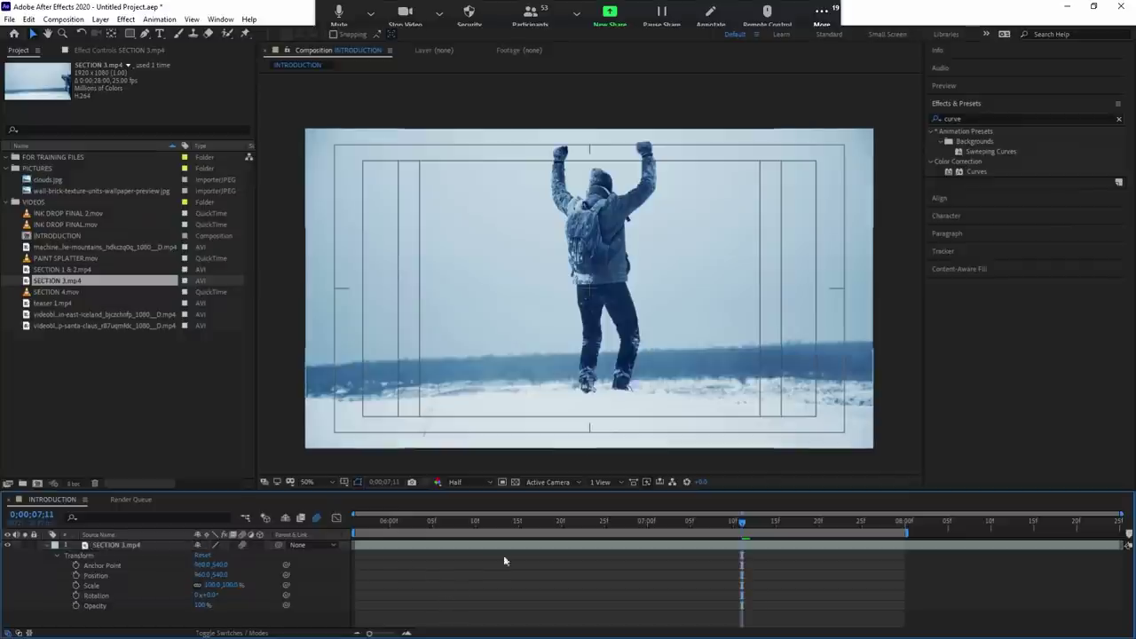
pyautogui.press('space')
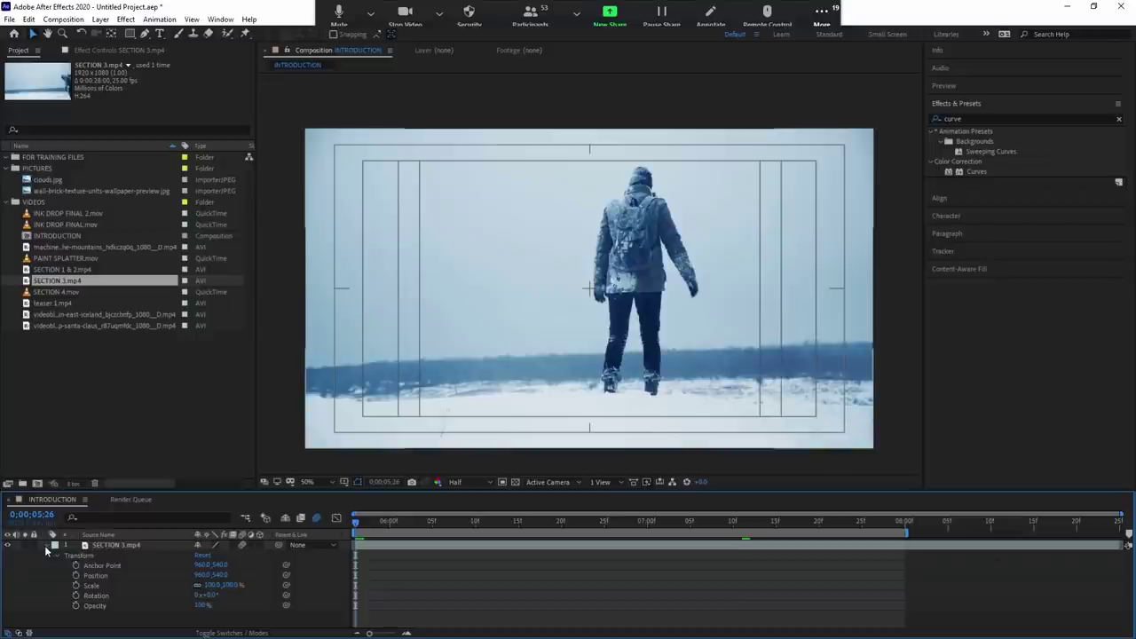
# Select the SECTION 3.mp4 layer, show only its Scale, and nudge the scale up.
pyautogui.click(47, 546)
pyautogui.click(109, 547)
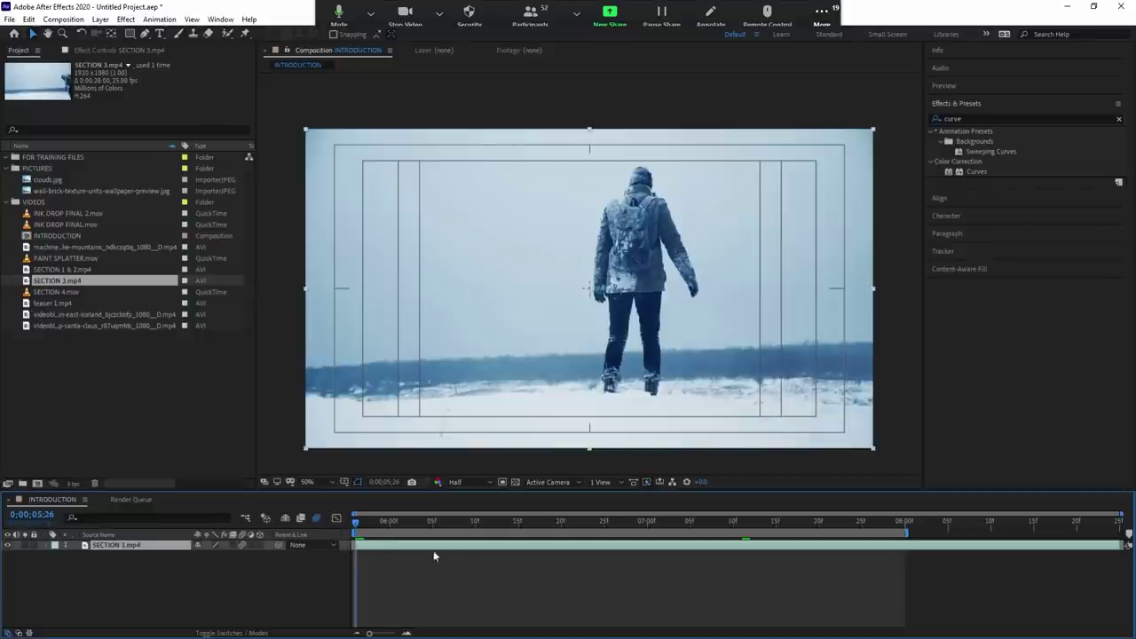
pyautogui.press('s')
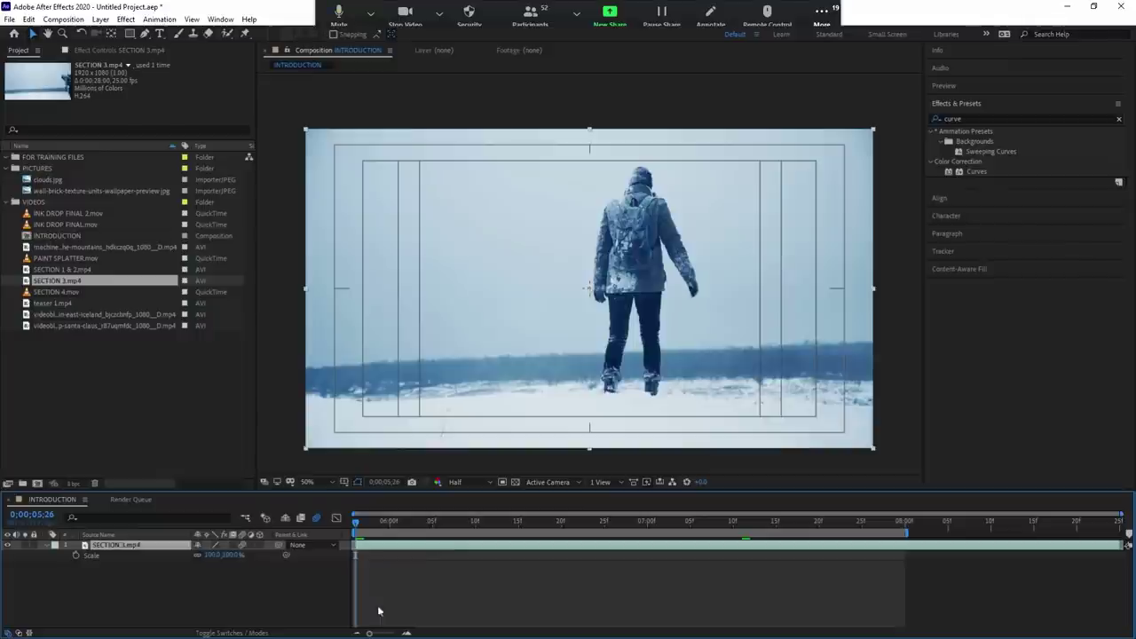
pyautogui.moveTo(210, 556); pyautogui.dragTo(214, 562)
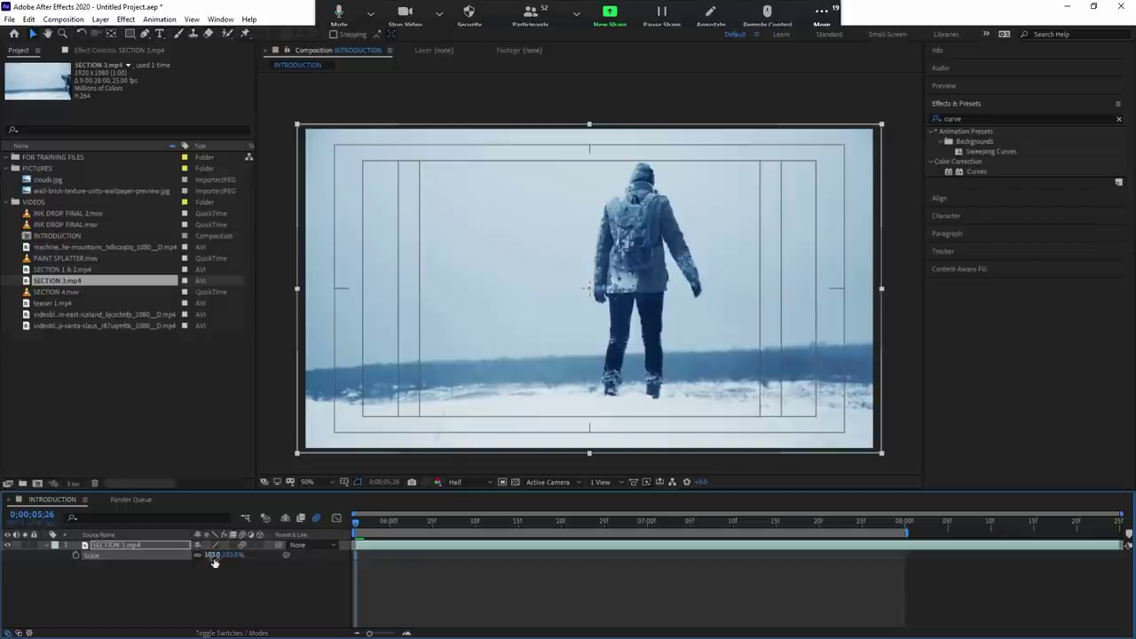
# Solo Position, Rotation, Opacity, then Anchor Point with P, R, T and A.
pyautogui.press('p')
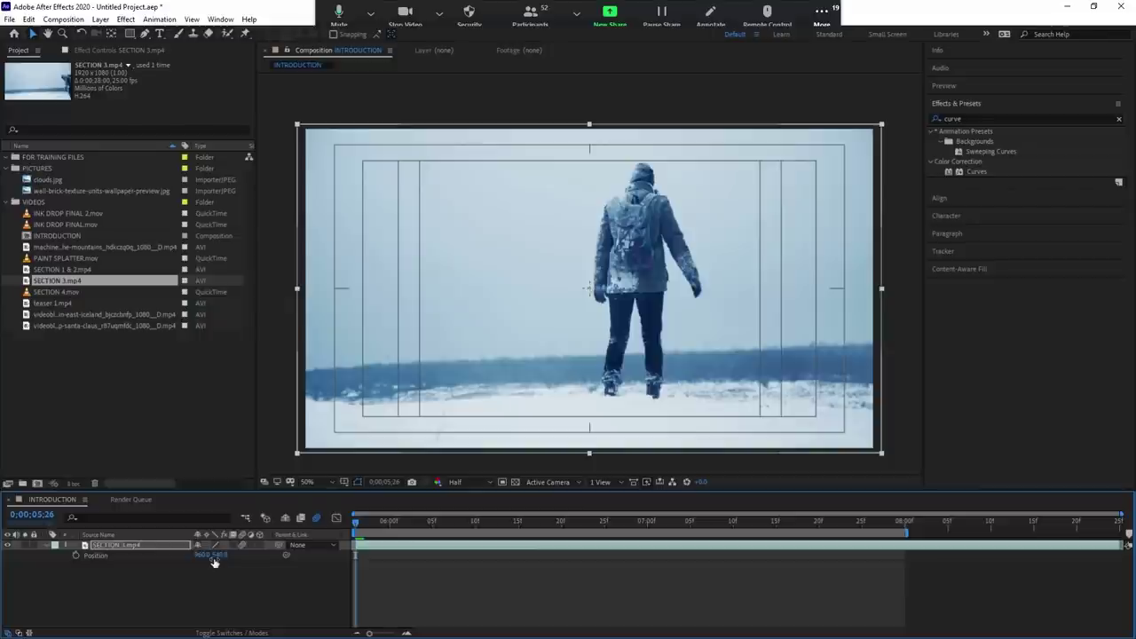
pyautogui.press('r')
pyautogui.press('t')
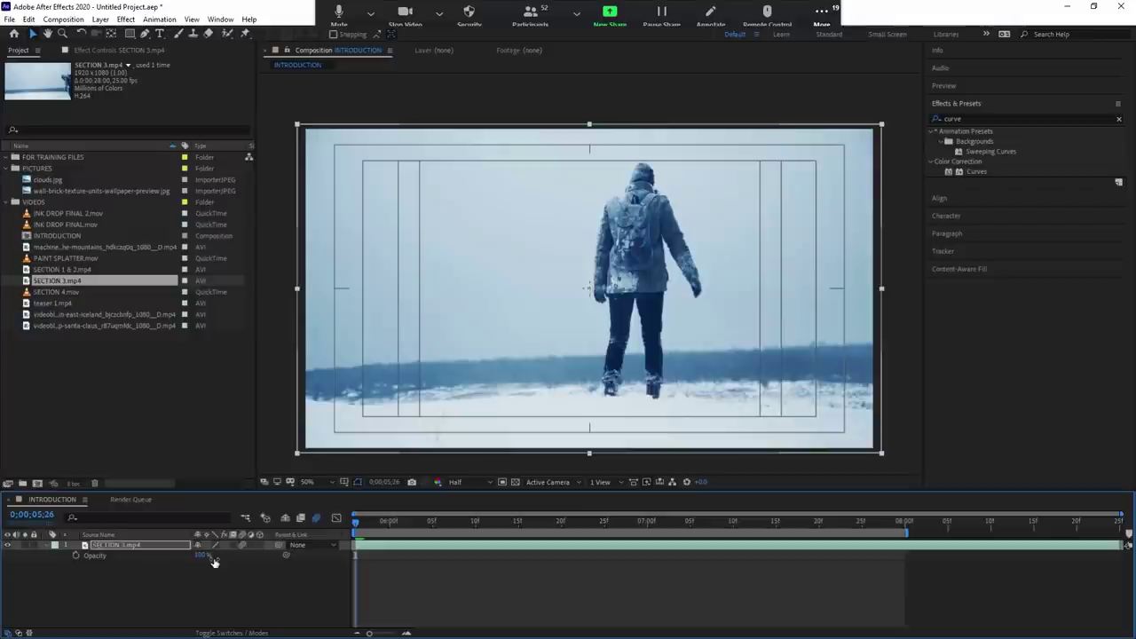
pyautogui.click(380, 547)
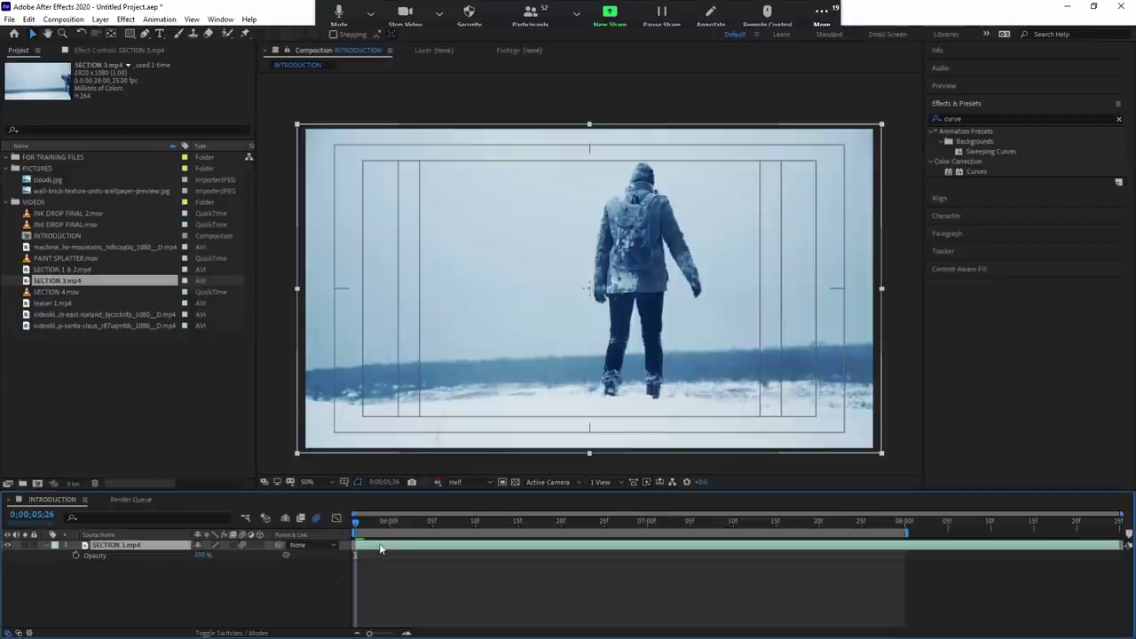
pyautogui.press('a')
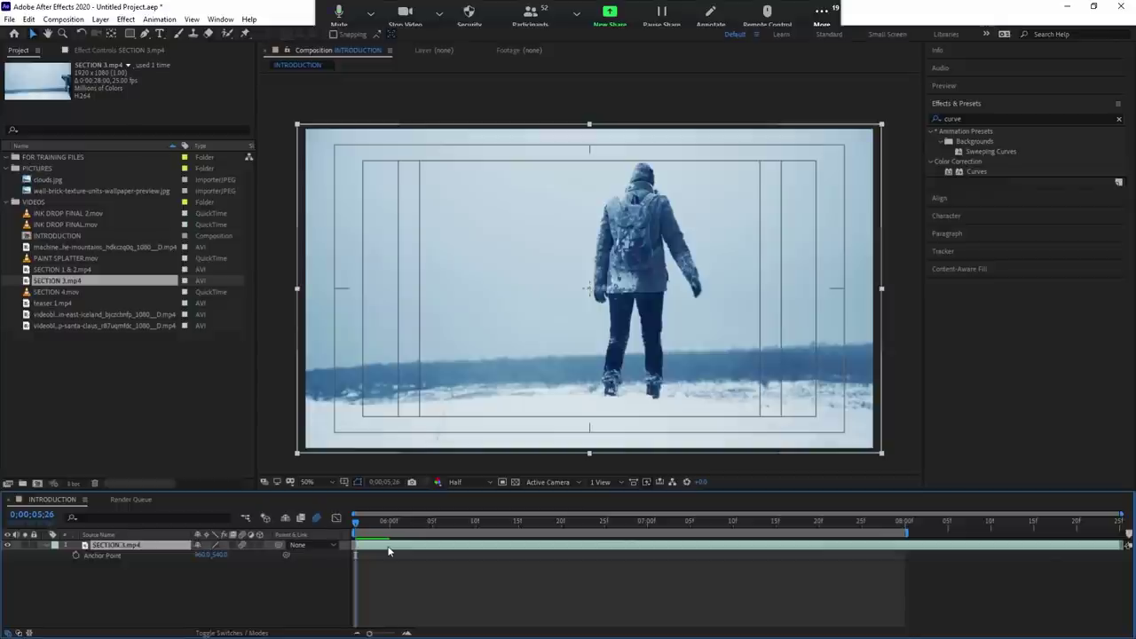
# Add Position, Rotation and Scale to the listed properties, then move the playhead to 5;26.
pyautogui.hotkey('shift', 'p')
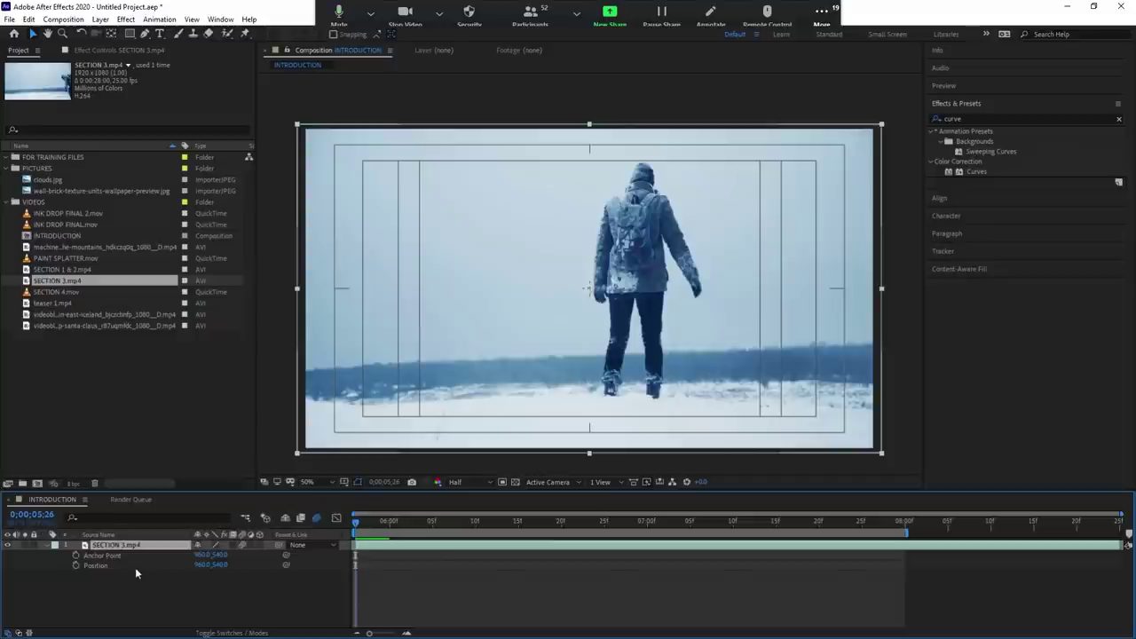
pyautogui.hotkey('shift', 'r')
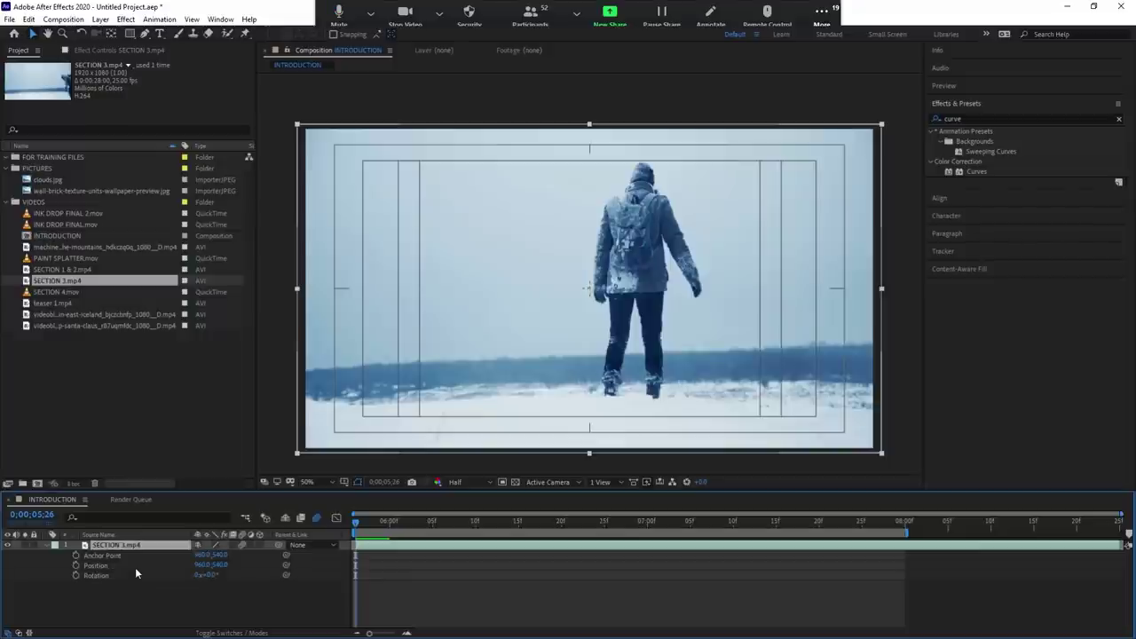
pyautogui.hotkey('shift', 's')
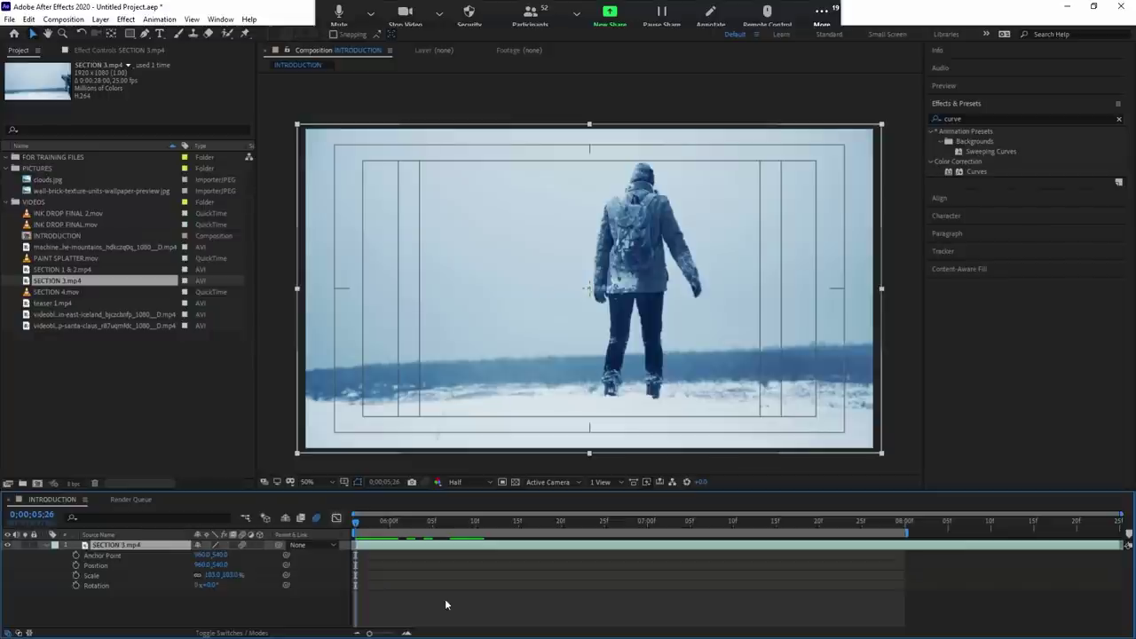
pyautogui.click(457, 526)
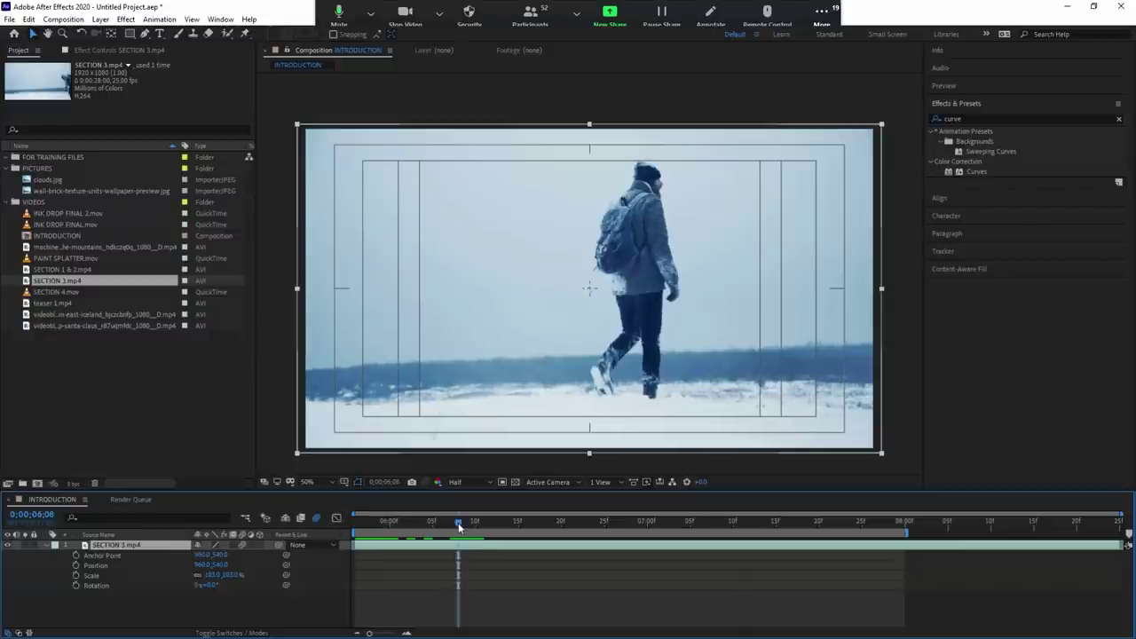
pyautogui.moveTo(458, 525); pyautogui.dragTo(356, 525)
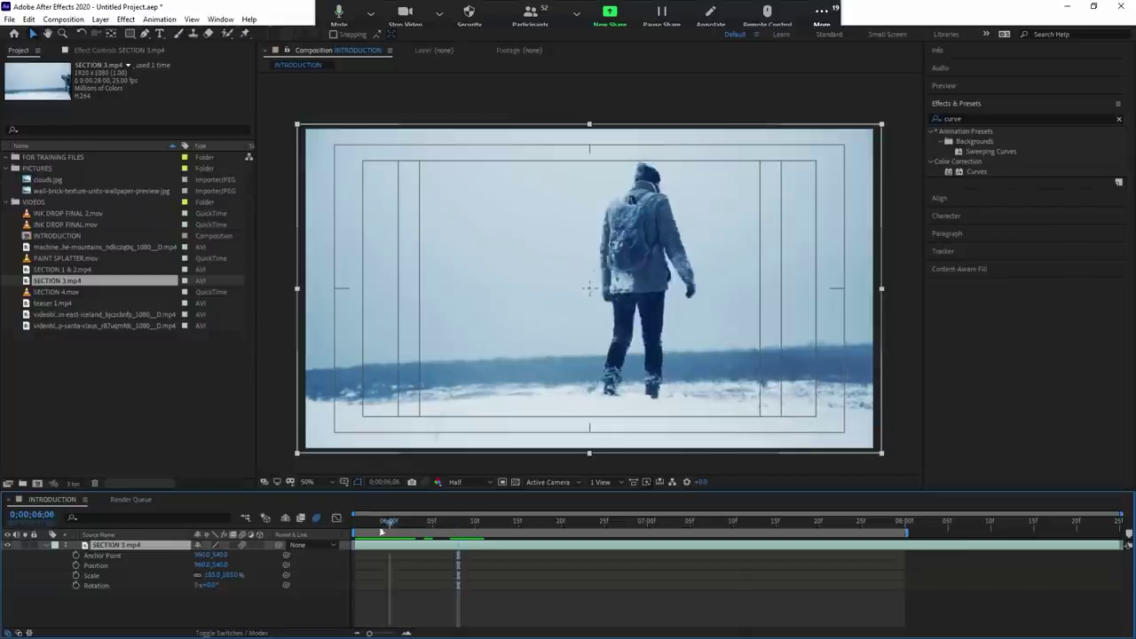
# Twirl the Transform group closed and open, narrow to one property, and scrub to 6;13.
pyautogui.click(44, 545)
pyautogui.click(45, 545)
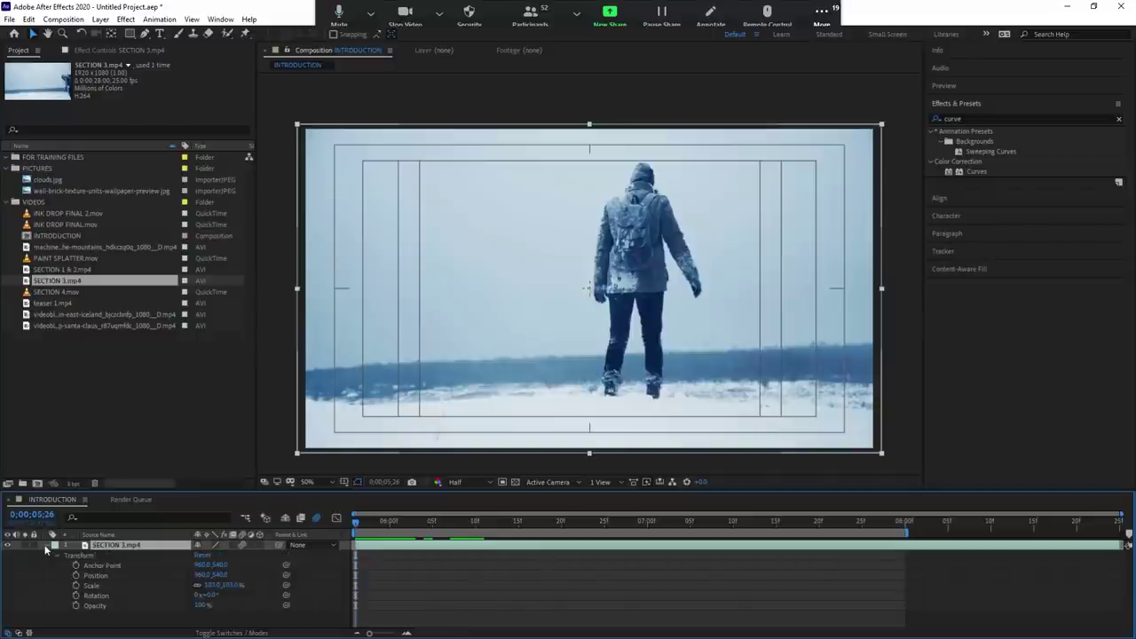
pyautogui.click(45, 545)
pyautogui.click(44, 545)
pyautogui.click(39, 545)
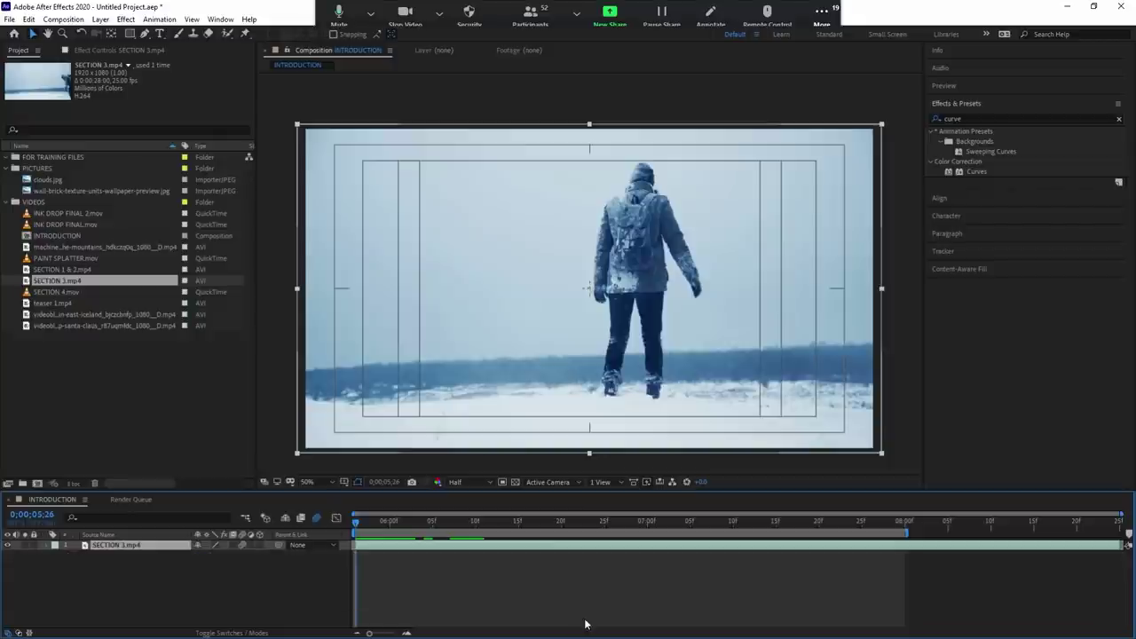
pyautogui.click(45, 544)
pyautogui.click(53, 555)
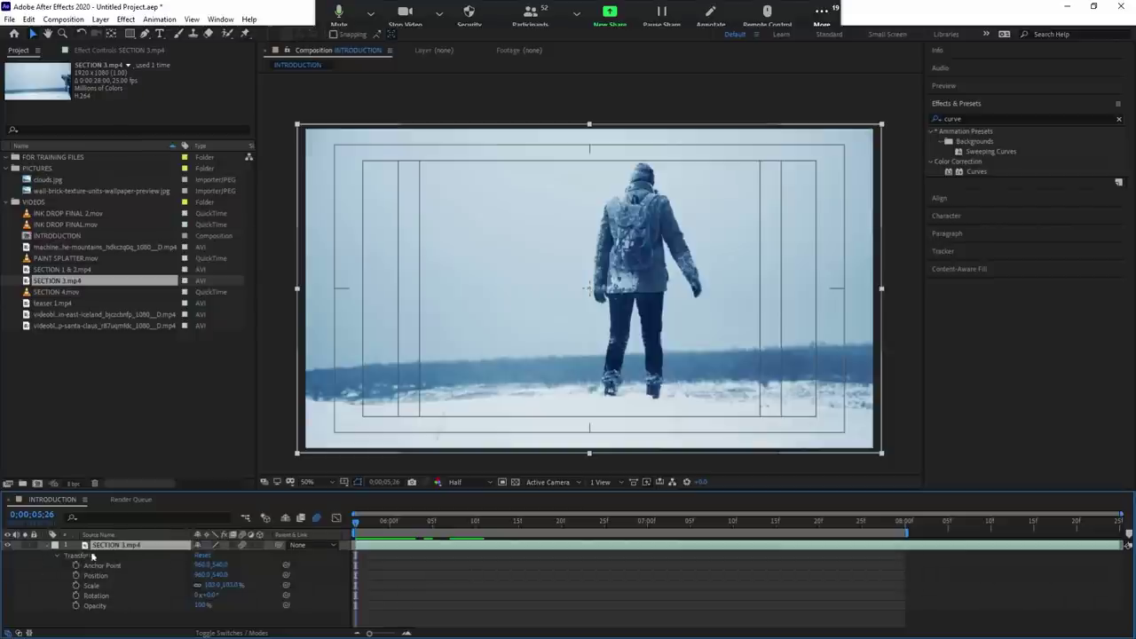
pyautogui.press('s')
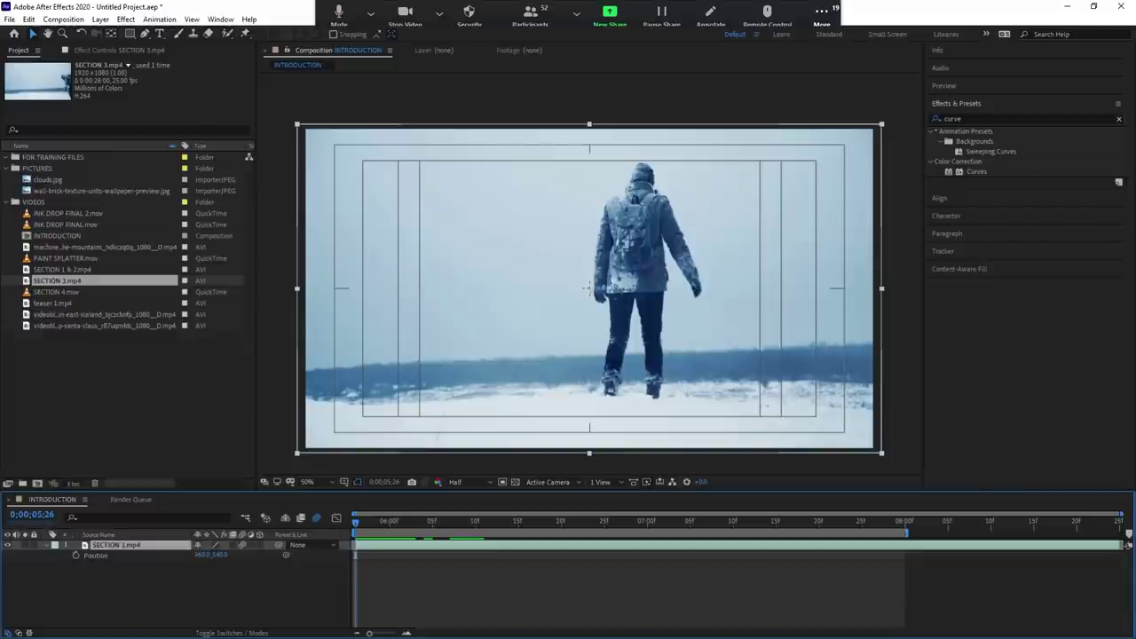
pyautogui.moveTo(390, 521); pyautogui.dragTo(504, 546)
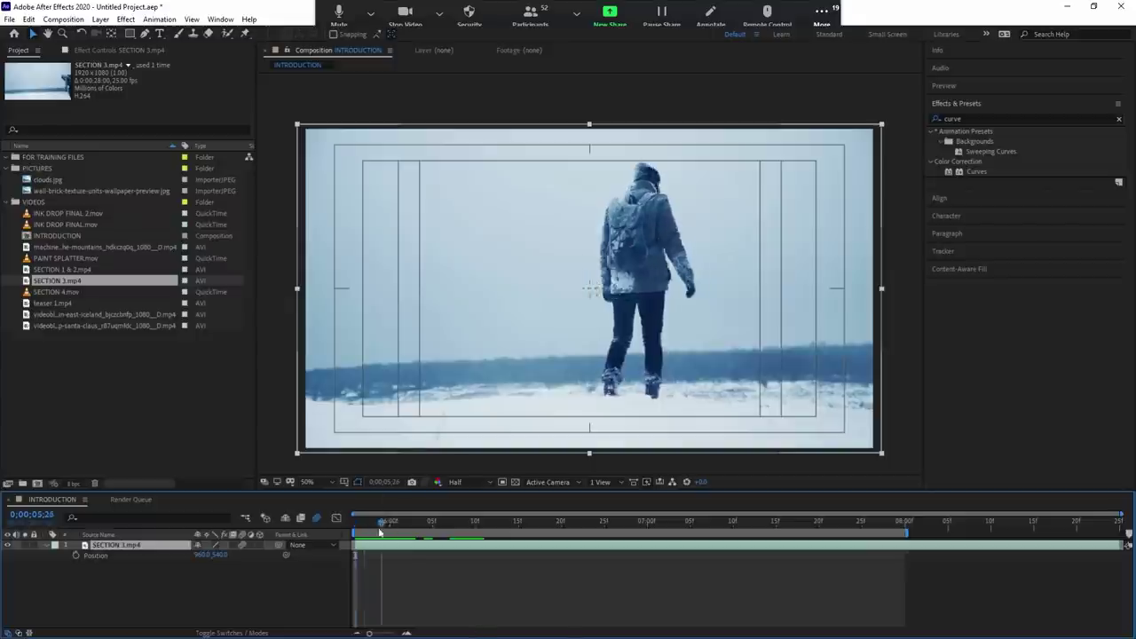
pyautogui.press('space')
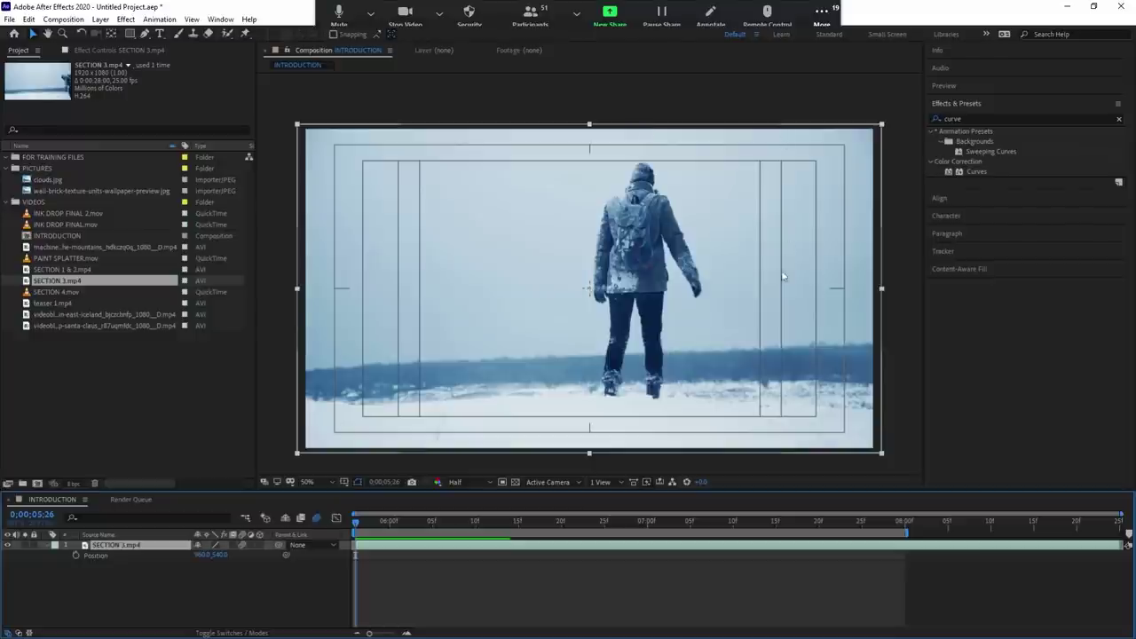
# Apply Gaussian Blur and keyframe Blurriness from 0 up to about 40 at 6;15.
pyautogui.hotkey('ctrl', 'alt', 'shift', 'e')
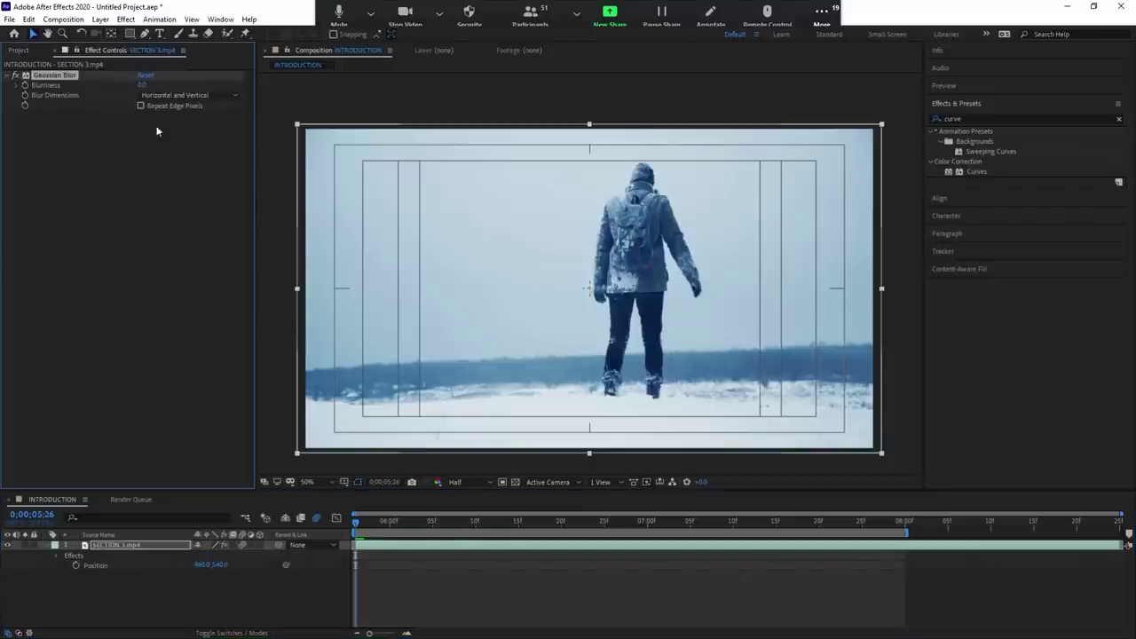
pyautogui.click(120, 549)
pyautogui.click(47, 546)
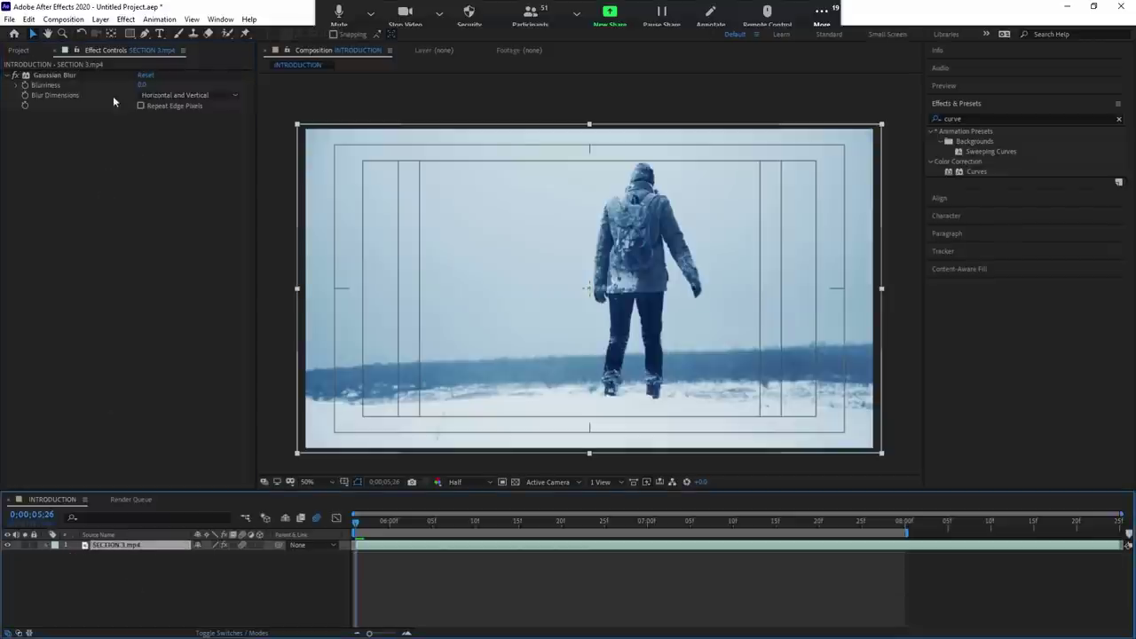
pyautogui.click(23, 87)
pyautogui.click(24, 89)
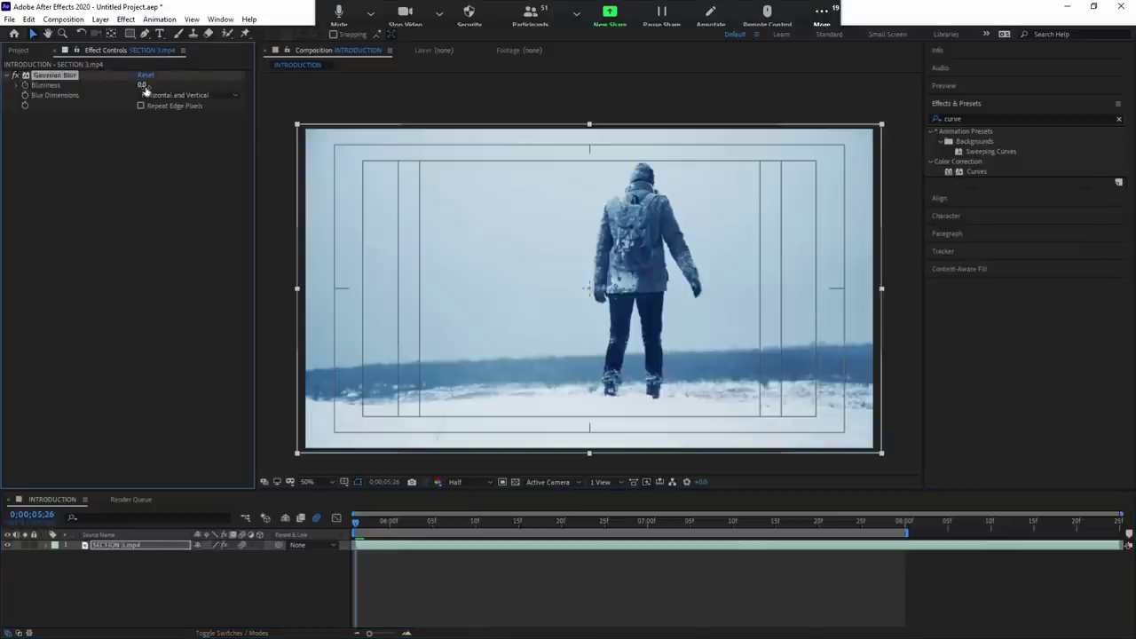
pyautogui.moveTo(142, 88); pyautogui.dragTo(151, 89)
pyautogui.click(142, 85)
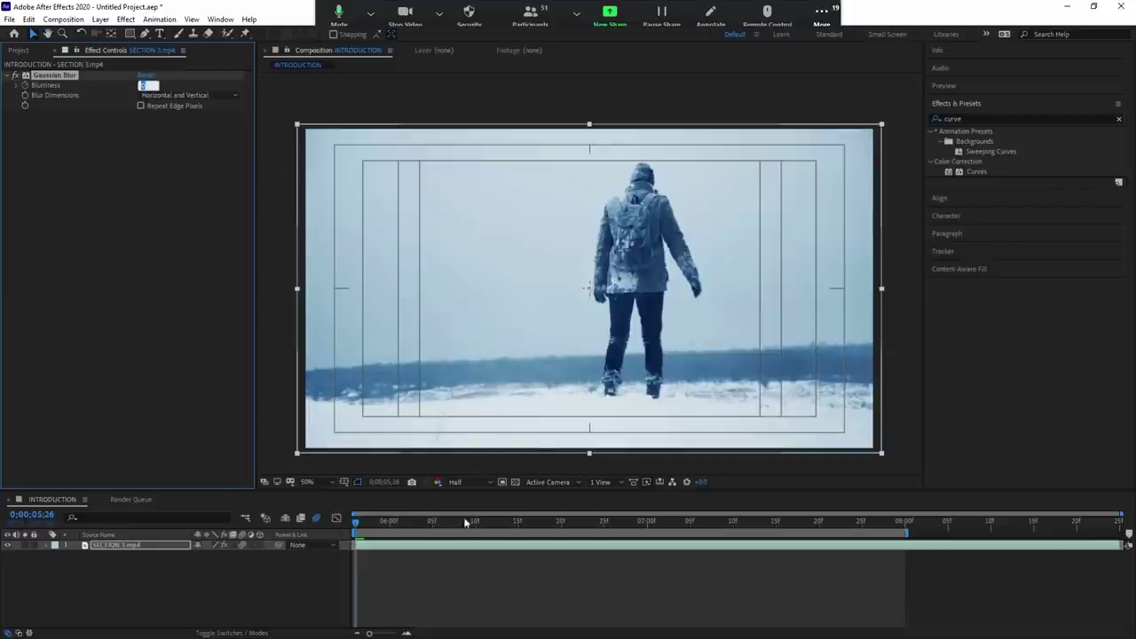
pyautogui.moveTo(483, 521); pyautogui.dragTo(518, 521)
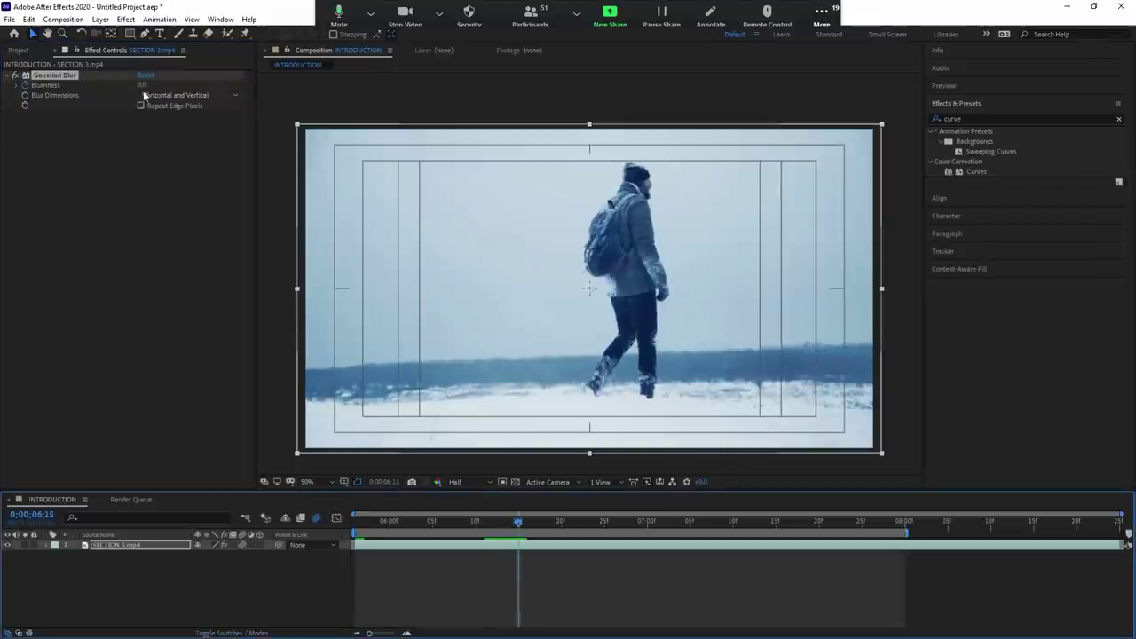
pyautogui.moveTo(143, 86); pyautogui.dragTo(412, 113)
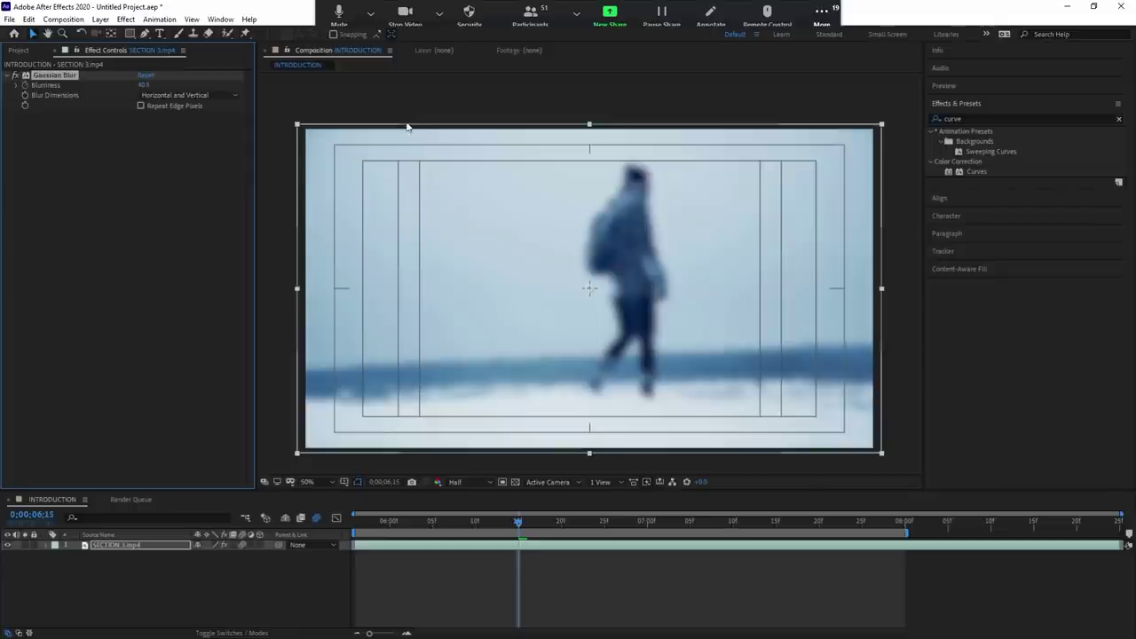
# Set the layer's Scale to 100% and turn on Repeat Edge Pixels for the blur.
pyautogui.click(142, 545)
pyautogui.press('s')
pyautogui.click(217, 555)
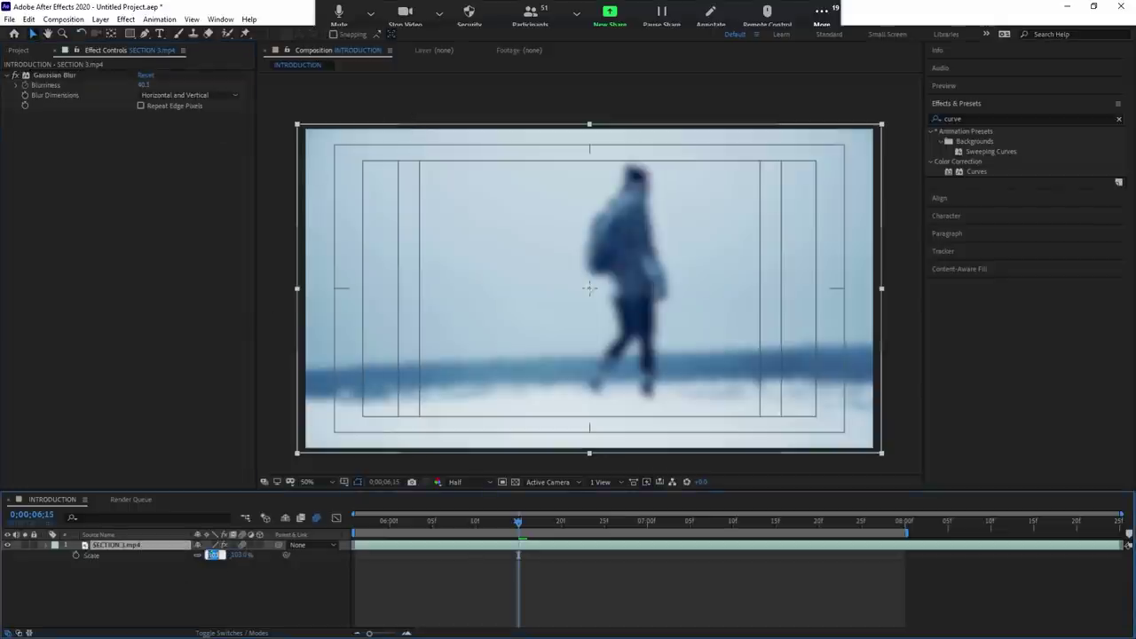
pyautogui.write('100')
pyautogui.press('Return')
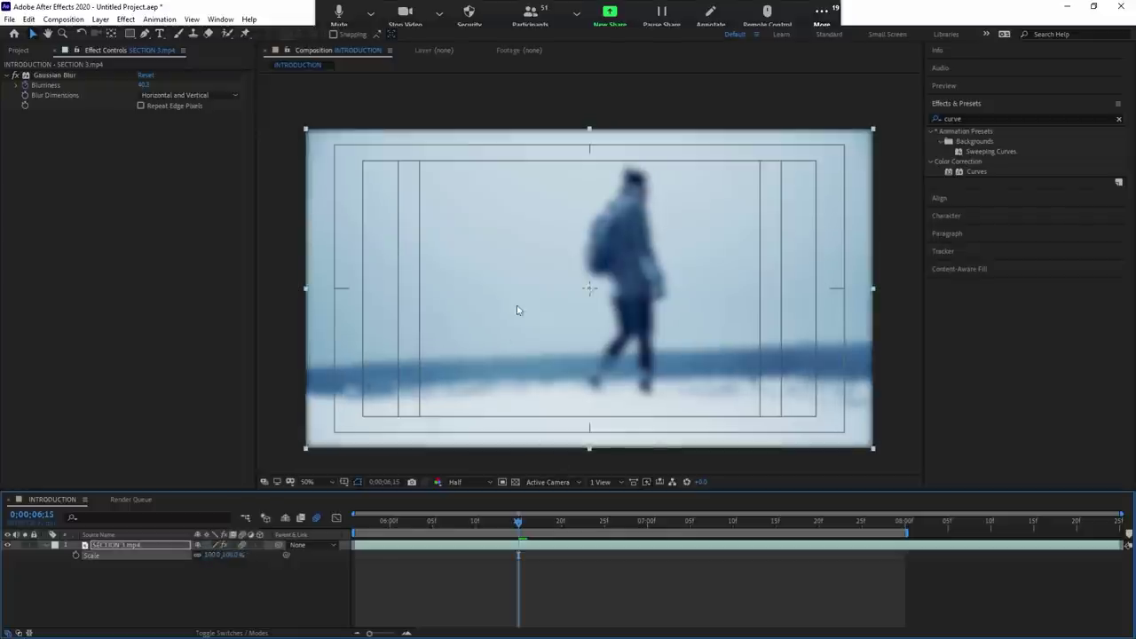
pyautogui.click(140, 105)
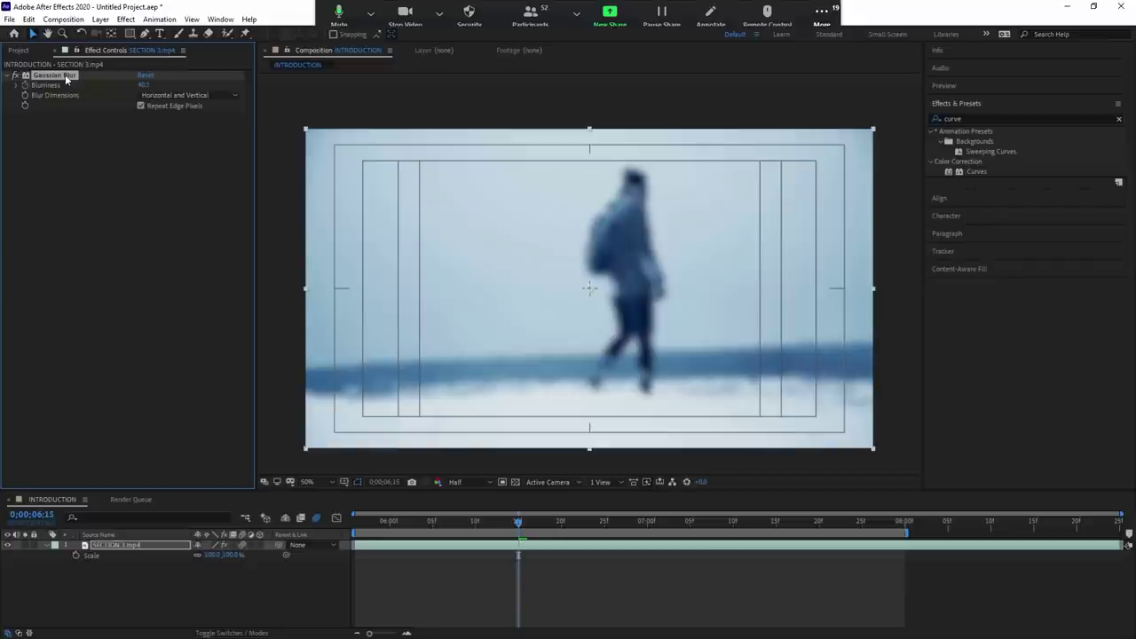
# Expand the Gaussian Blur properties and step around 5;26 to check the blur ramp.
pyautogui.click(46, 544)
pyautogui.click(47, 545)
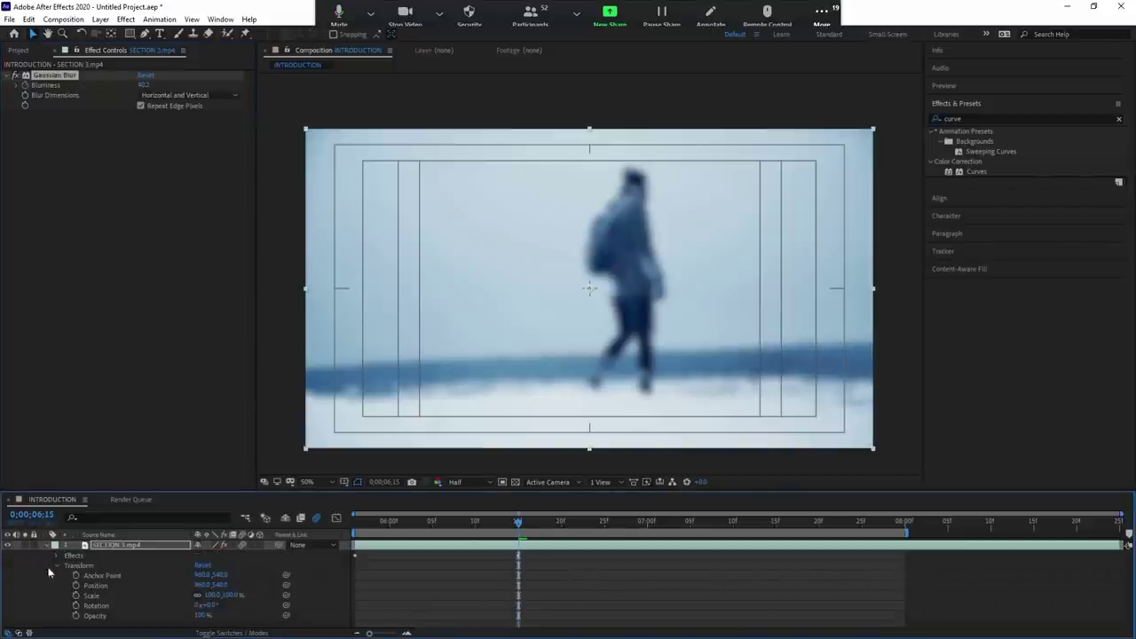
pyautogui.click(55, 556)
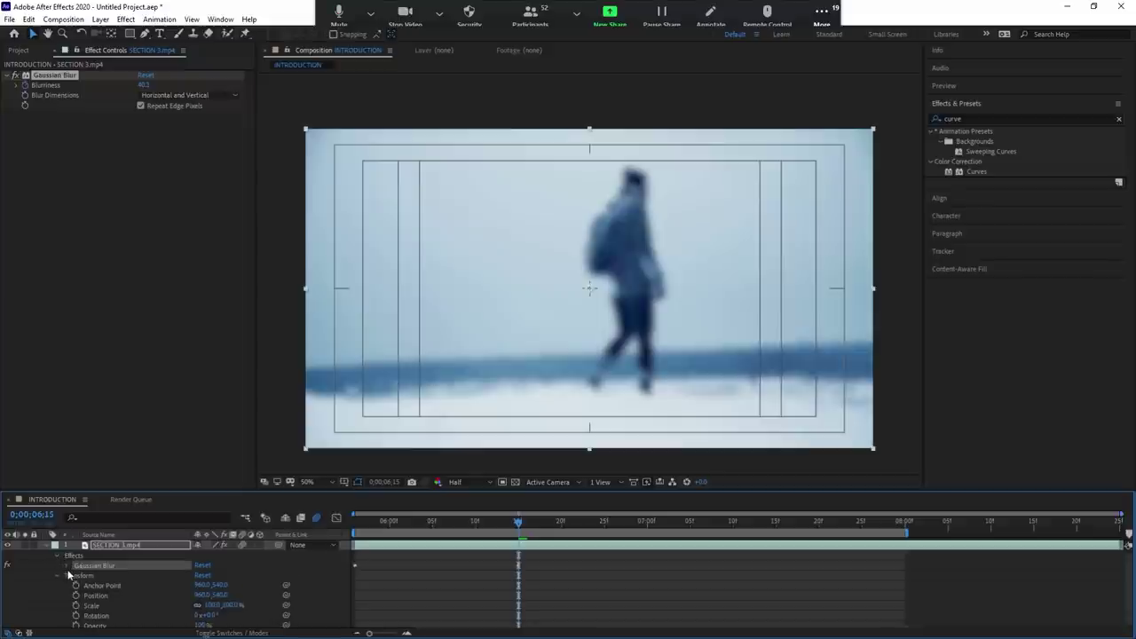
pyautogui.click(66, 566)
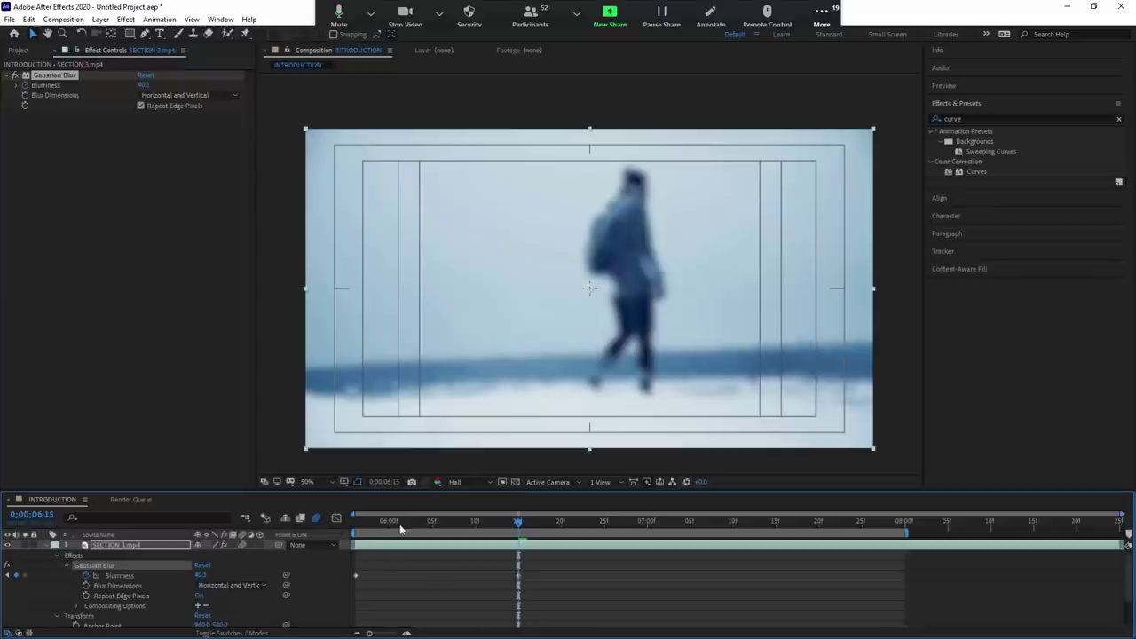
pyautogui.moveTo(405, 530); pyautogui.dragTo(330, 532)
pyautogui.click(364, 525)
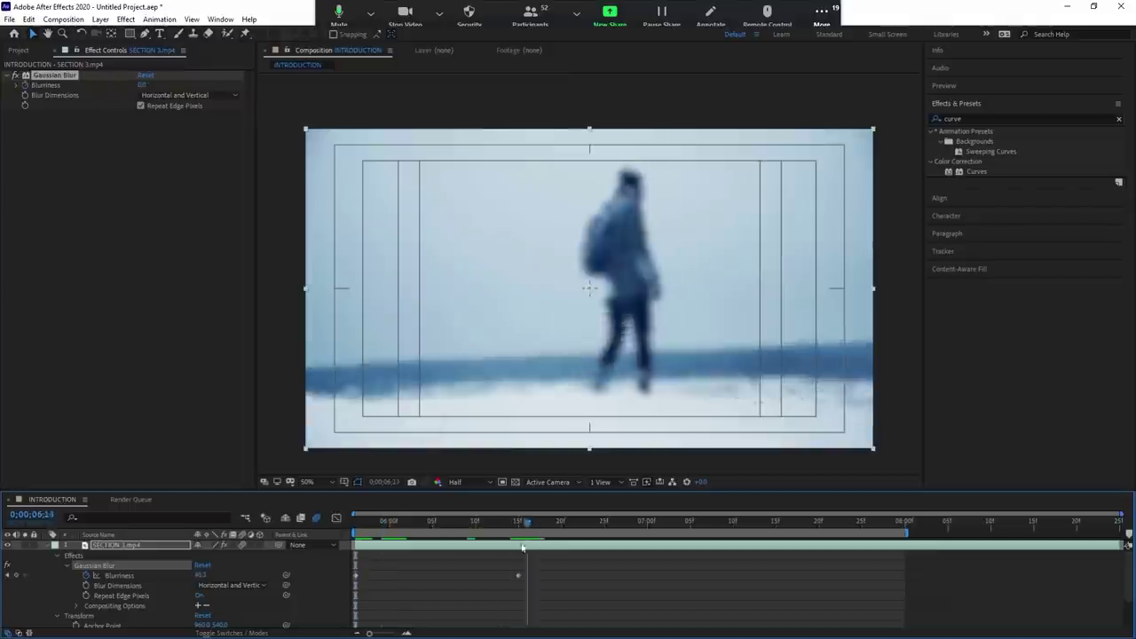
pyautogui.press('pageup')
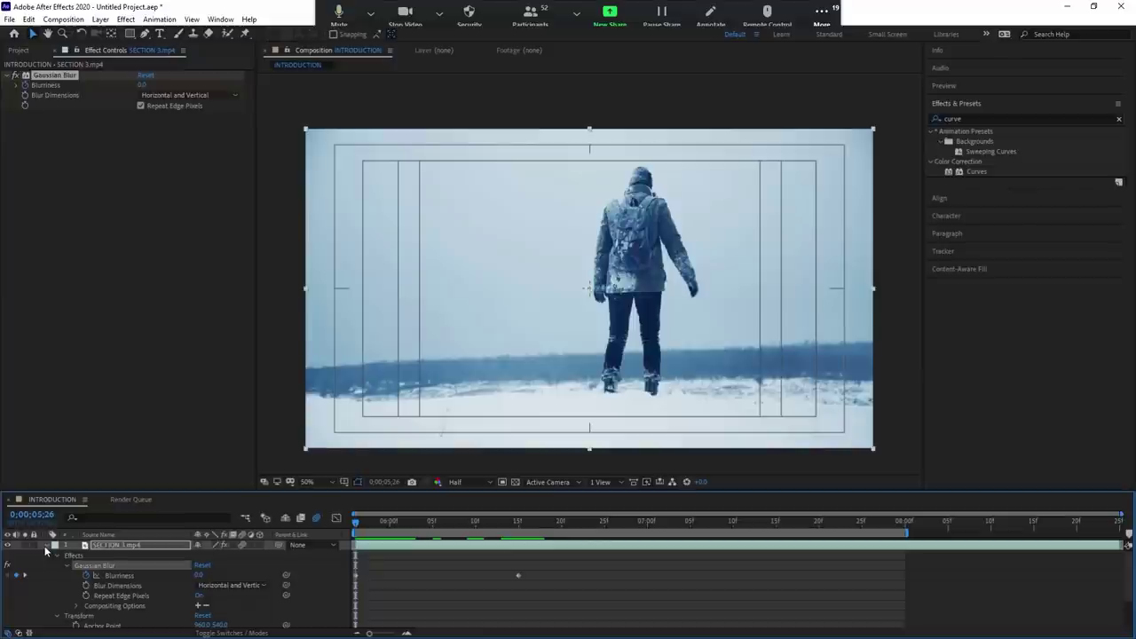
# Show only Blurriness, preview the blur, return to the start, and show only Rotation.
pyautogui.click(46, 546)
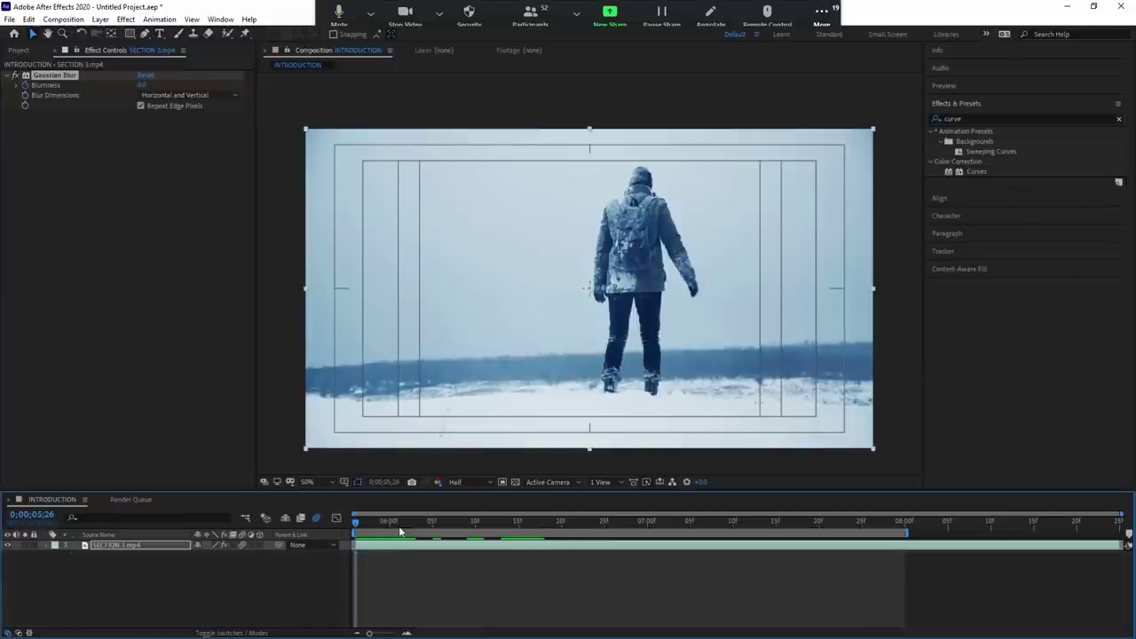
pyautogui.press('u')
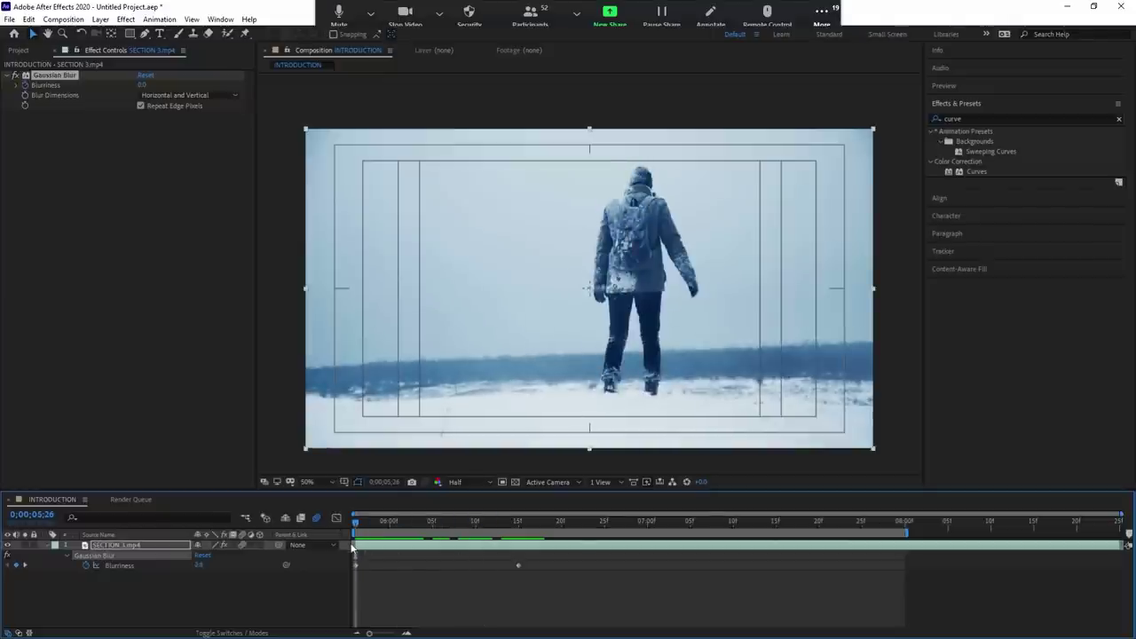
pyautogui.press('space')
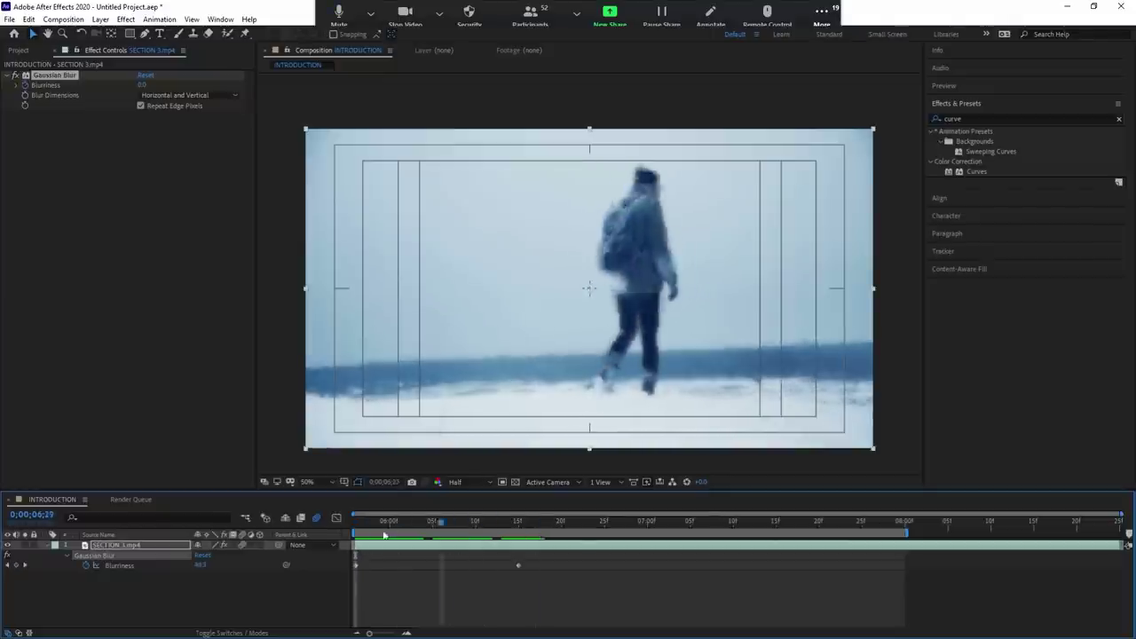
pyautogui.press('space')
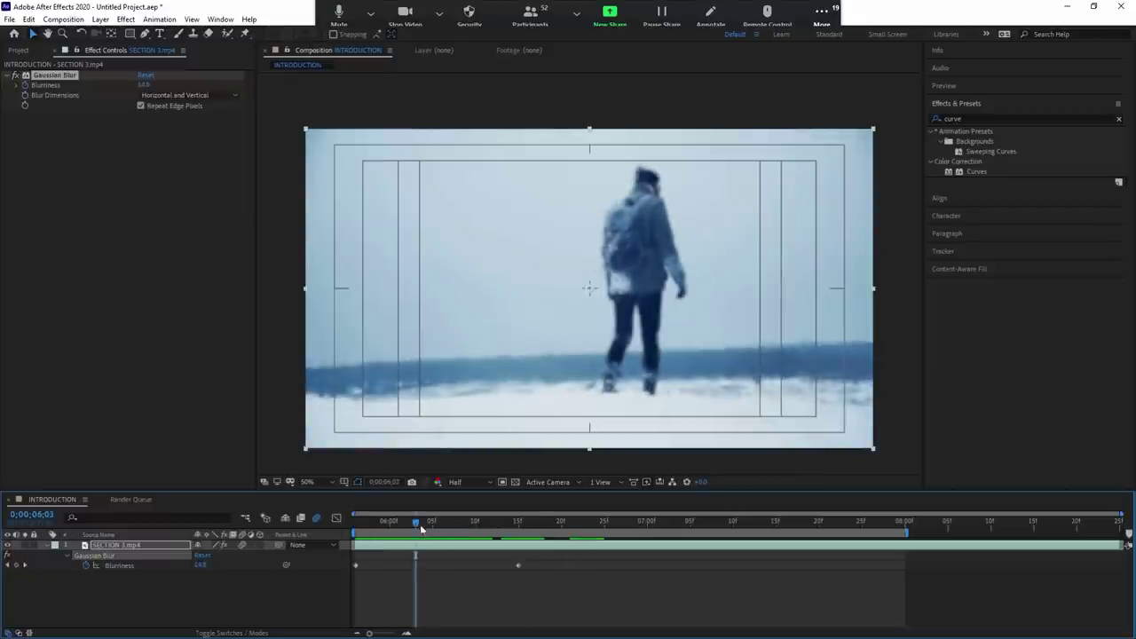
pyautogui.press('Home')
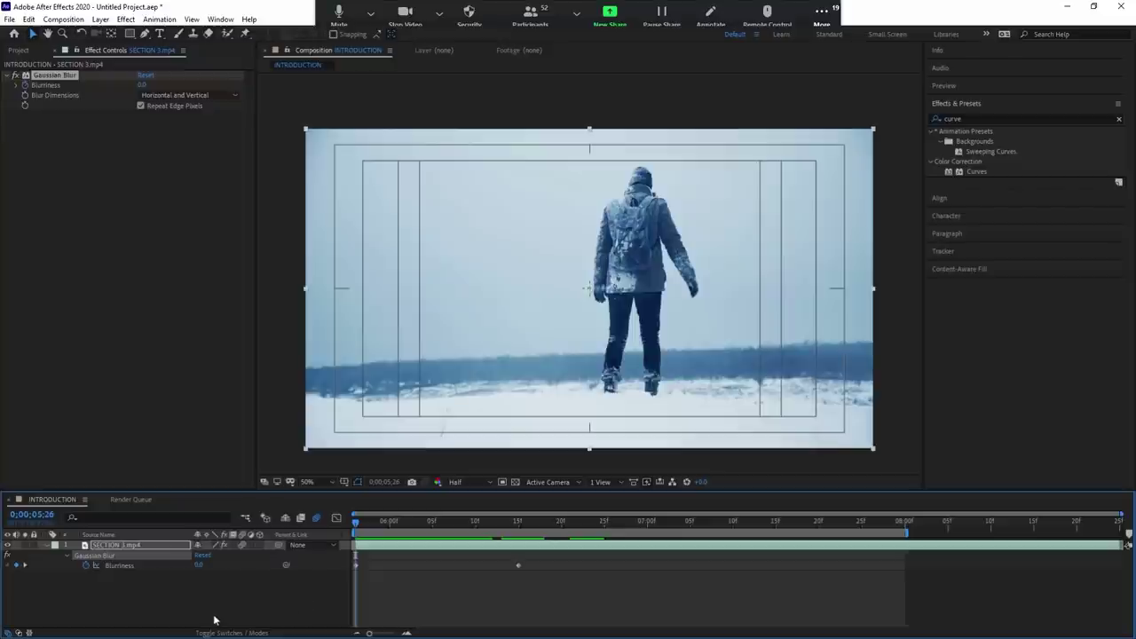
pyautogui.press('r')
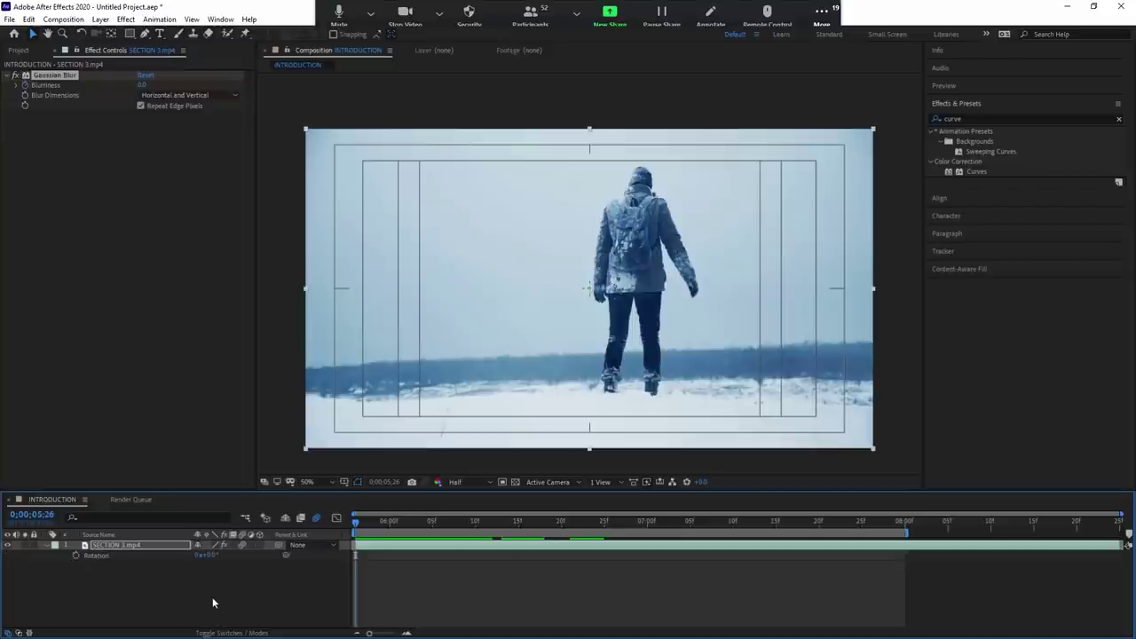
# Keyframe Rotation at 0° at 5;26 and tilt the clip to about 12° at 6;12.
pyautogui.click(77, 555)
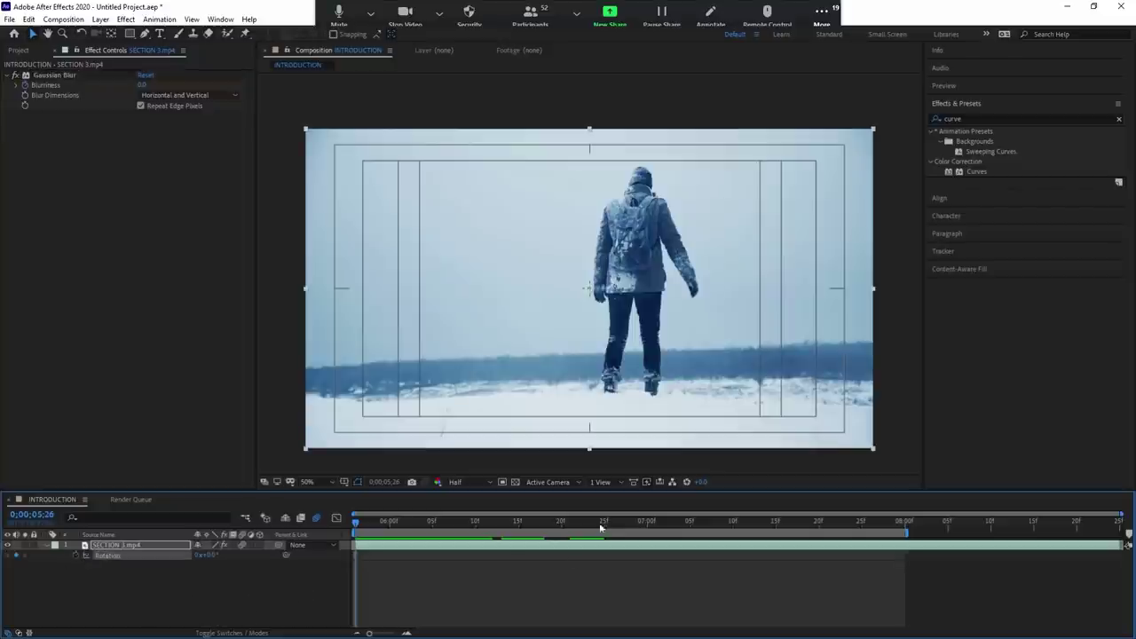
pyautogui.moveTo(603, 526); pyautogui.dragTo(493, 525)
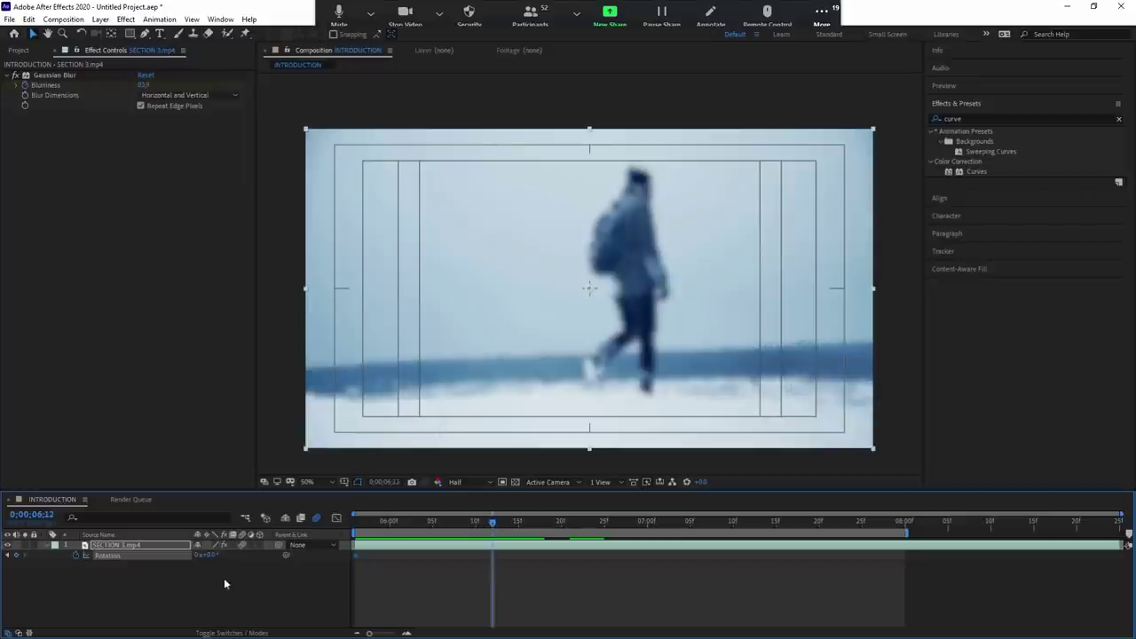
pyautogui.moveTo(207, 555); pyautogui.dragTo(216, 554)
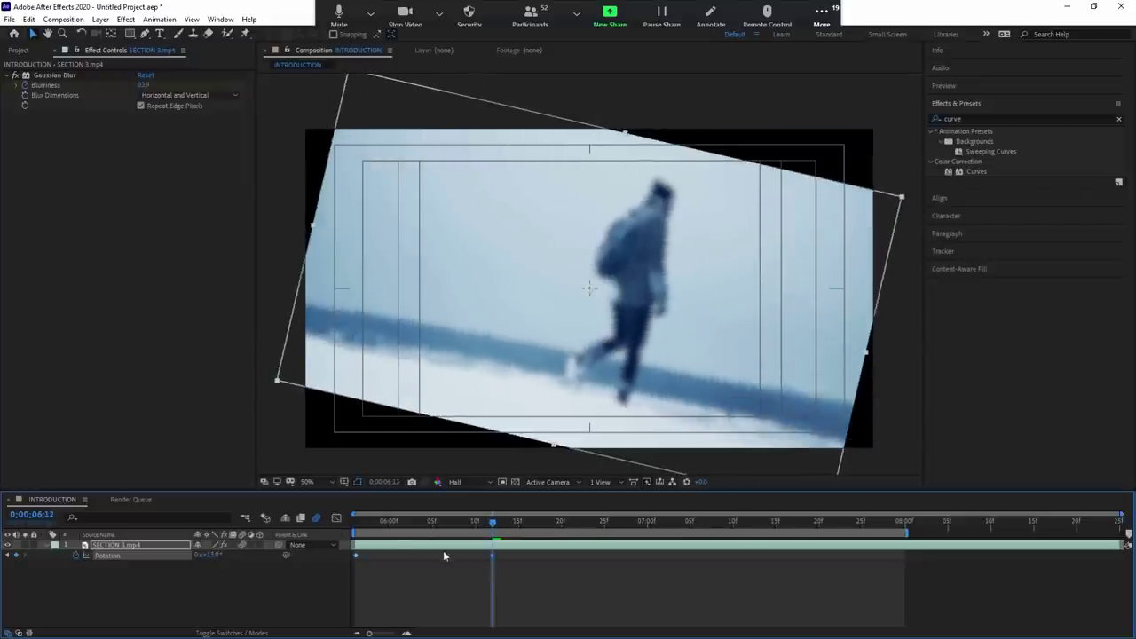
pyautogui.moveTo(416, 521); pyautogui.dragTo(355, 520)
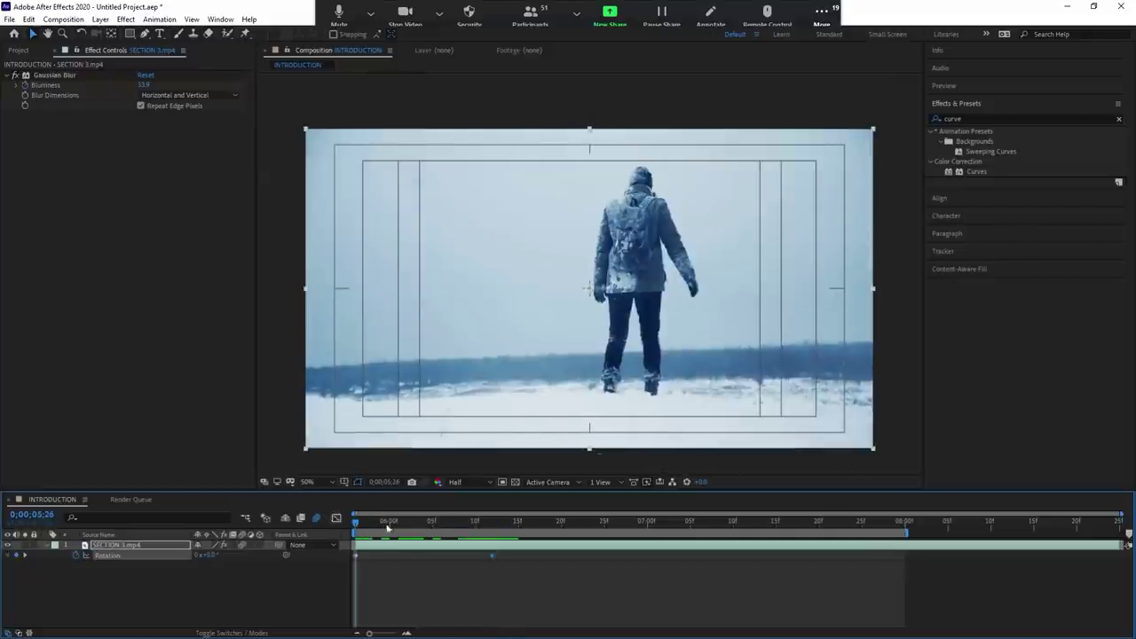
# Show all keyframes, drag the Rotation keyframe under the Blurriness keyframe, and preview.
pyautogui.click(47, 545)
pyautogui.click(566, 586)
pyautogui.click(488, 549)
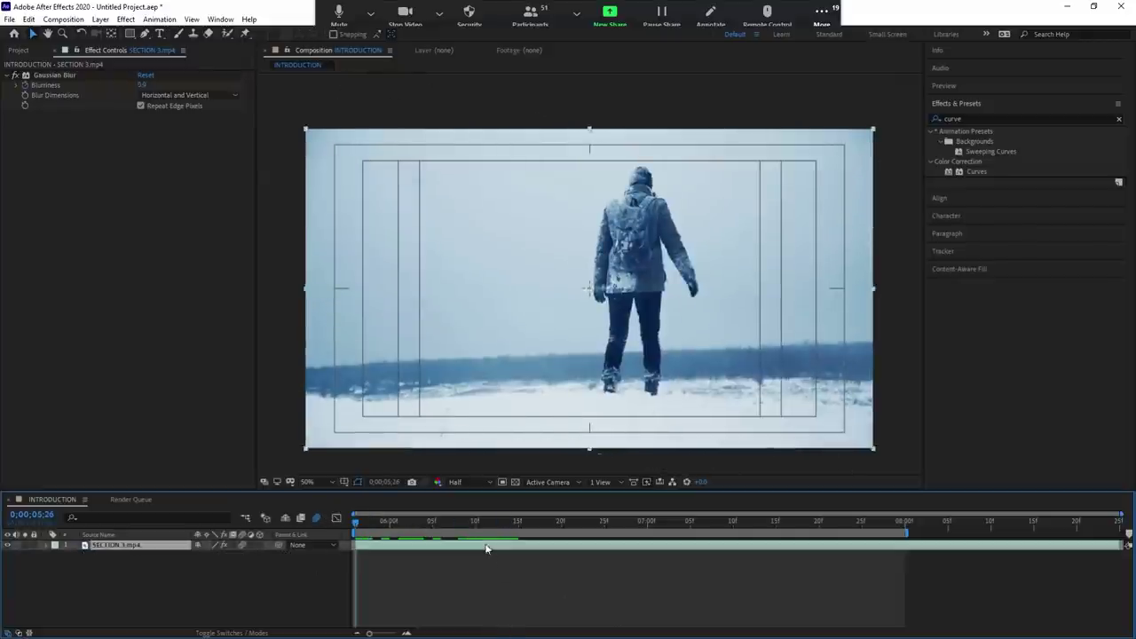
pyautogui.press('u')
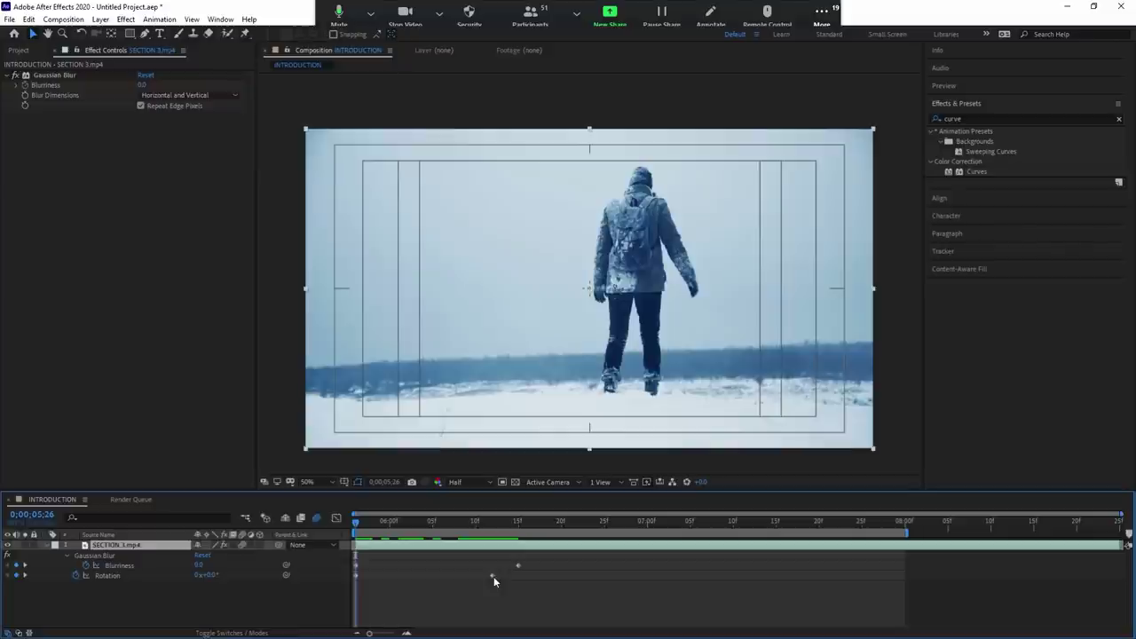
pyautogui.moveTo(493, 577); pyautogui.dragTo(515, 580)
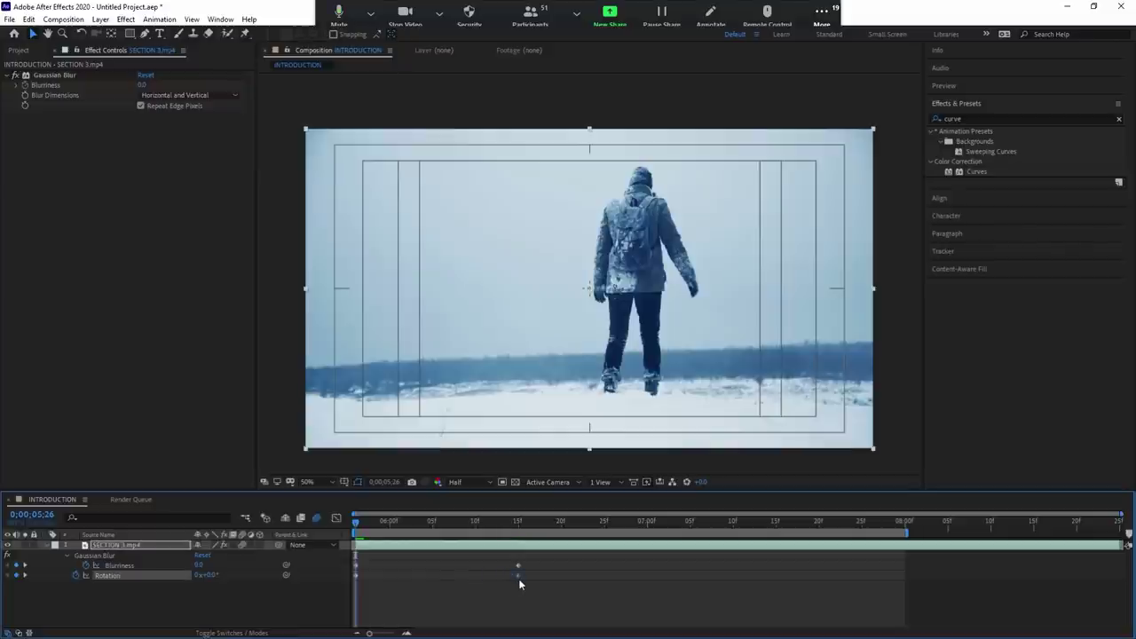
pyautogui.press('space')
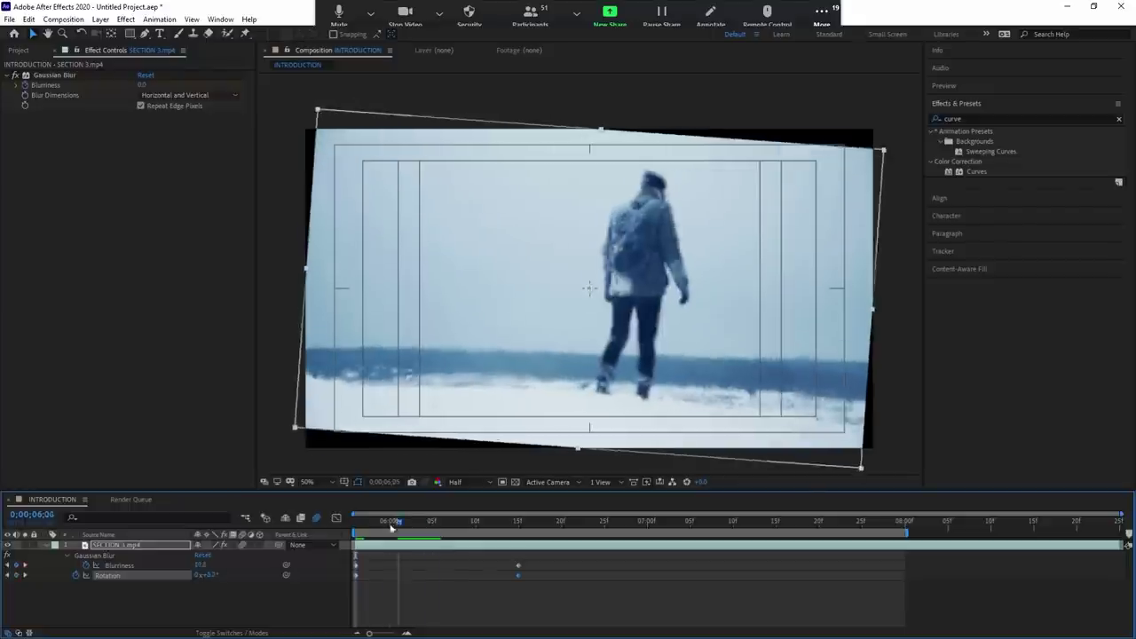
pyautogui.press('space')
pyautogui.press('space')
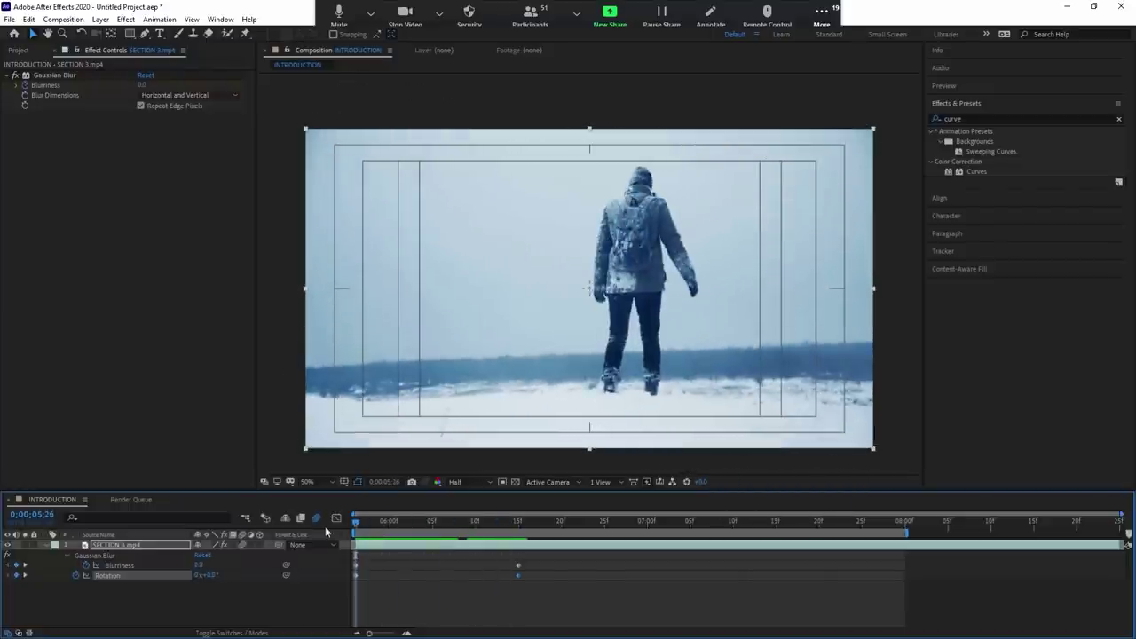
# Reselect the layer and show only Rotation plus the keyframed Blurriness.
pyautogui.click(422, 582)
pyautogui.click(426, 549)
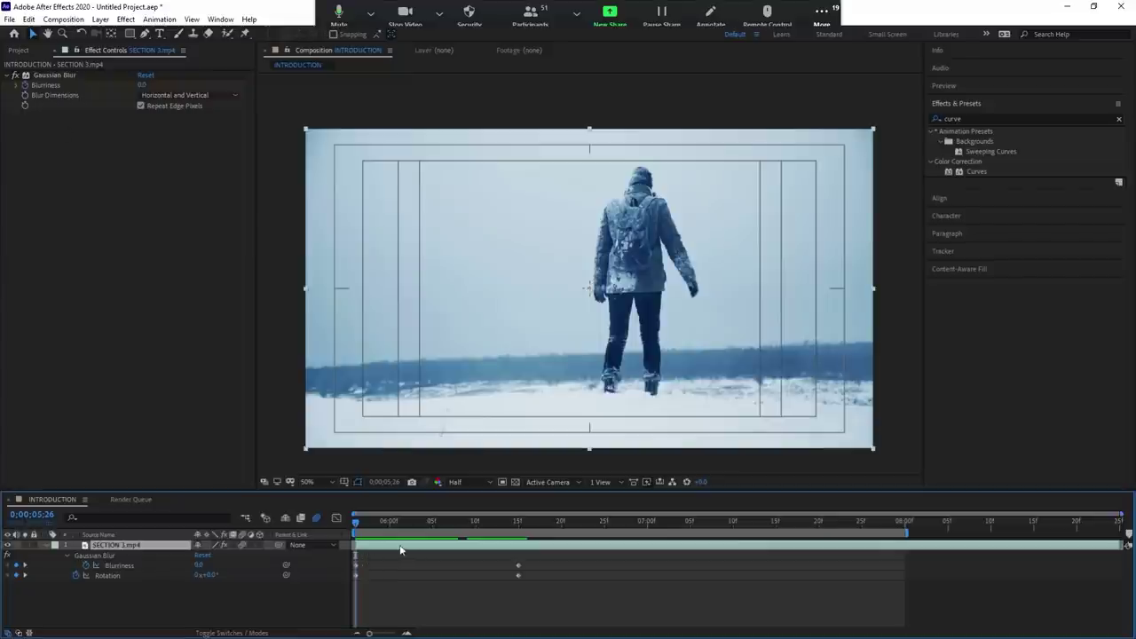
pyautogui.press('r')
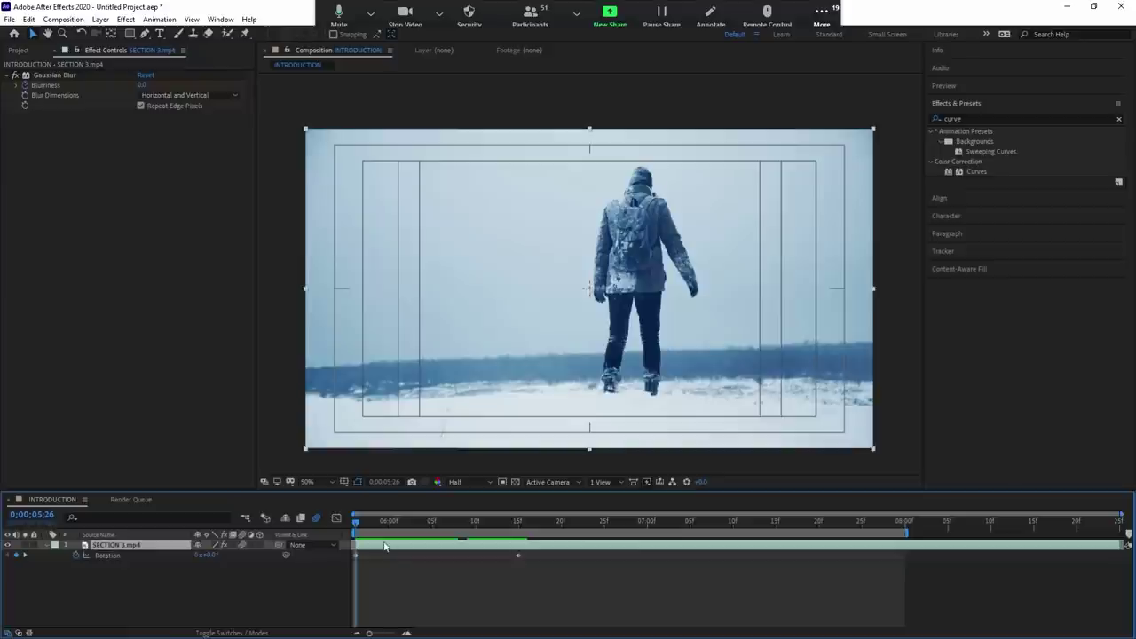
pyautogui.press('u')
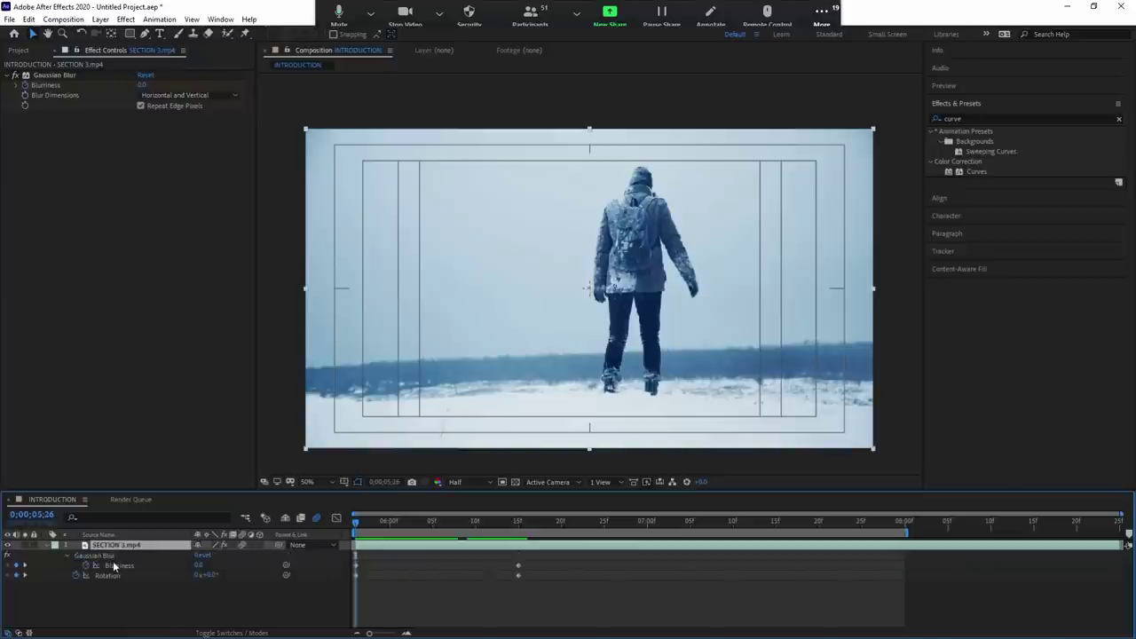
# Show the layer's Opacity and lower it to 40%.
pyautogui.press('u')
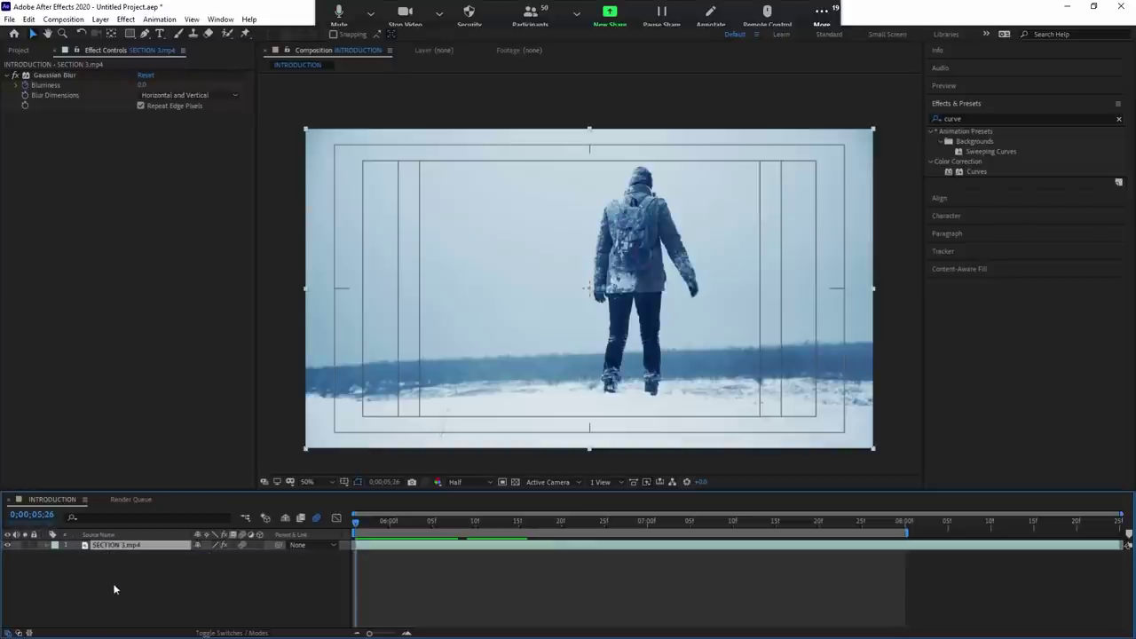
pyautogui.press('t')
pyautogui.moveTo(204, 559); pyautogui.dragTo(189, 559)
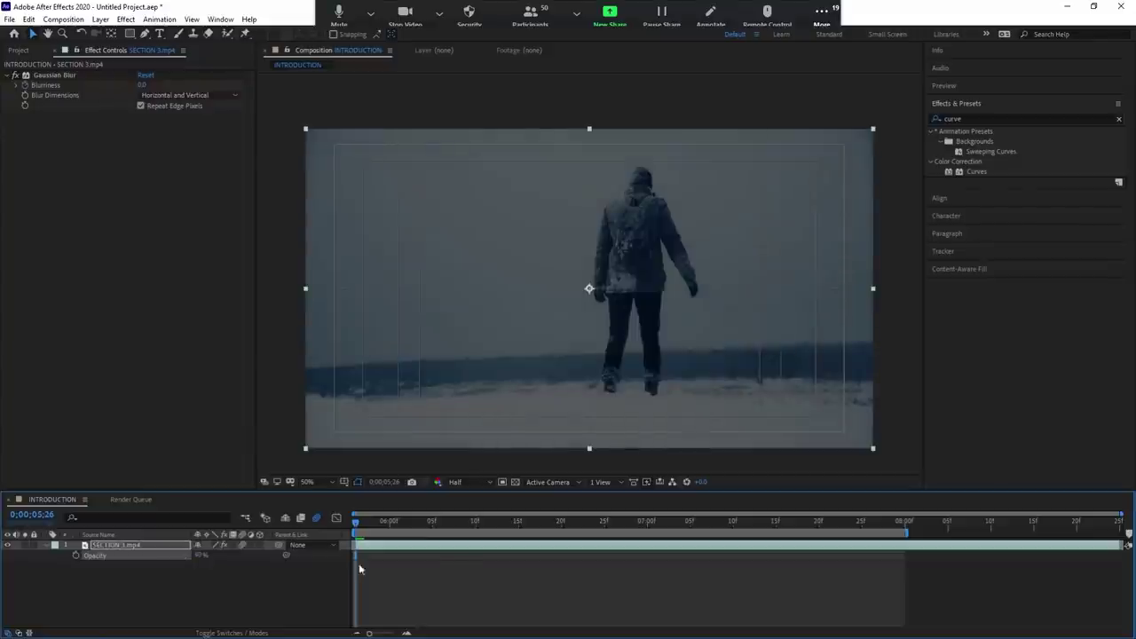
pyautogui.click(426, 610)
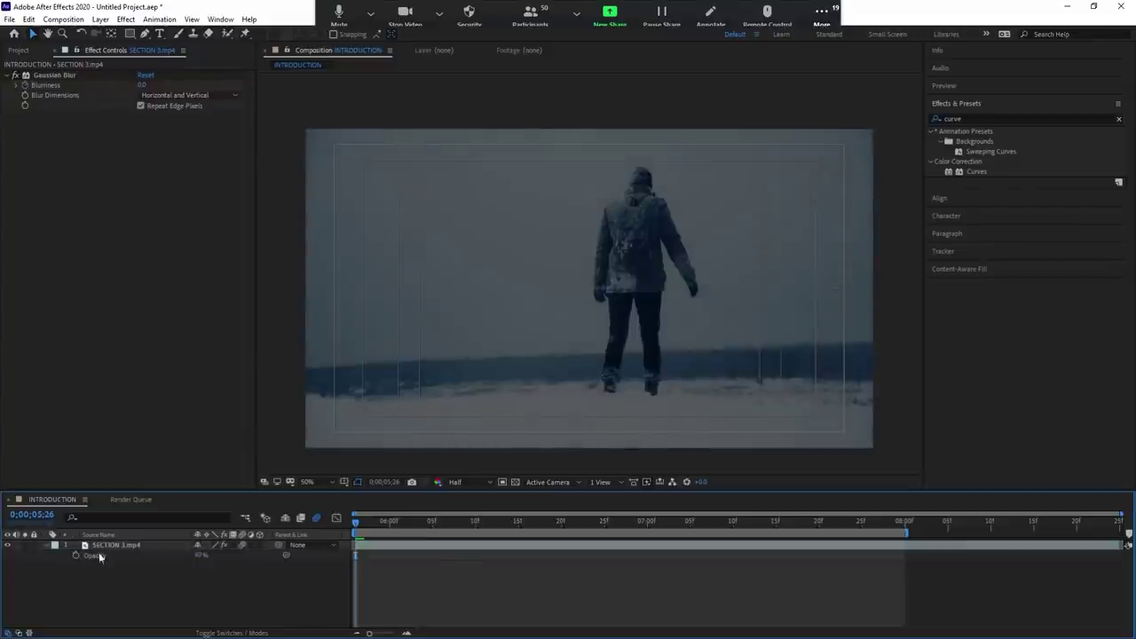
pyautogui.click(46, 545)
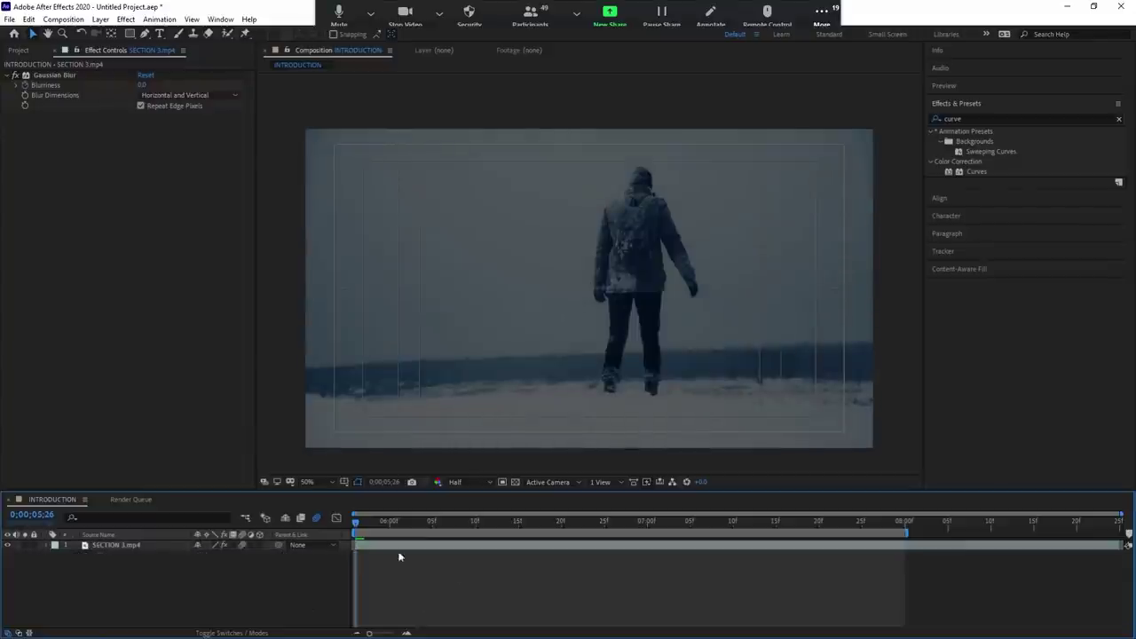
# Preview from 6;02, reveal all modified properties, then show only the keyframed ones.
pyautogui.click(405, 525)
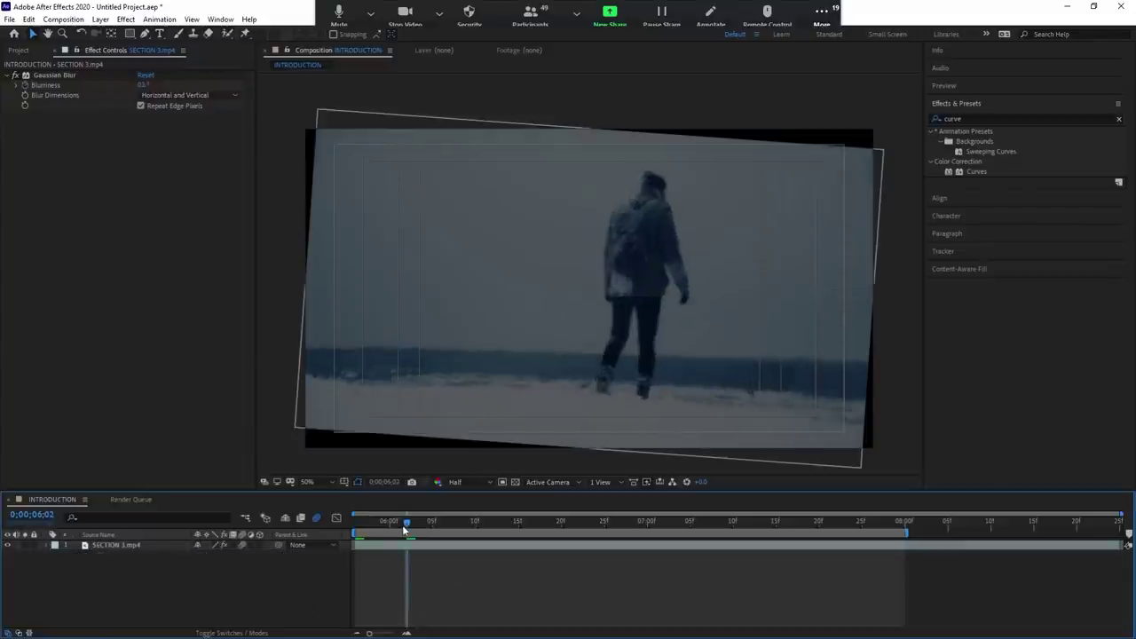
pyautogui.press('space')
pyautogui.click(480, 524)
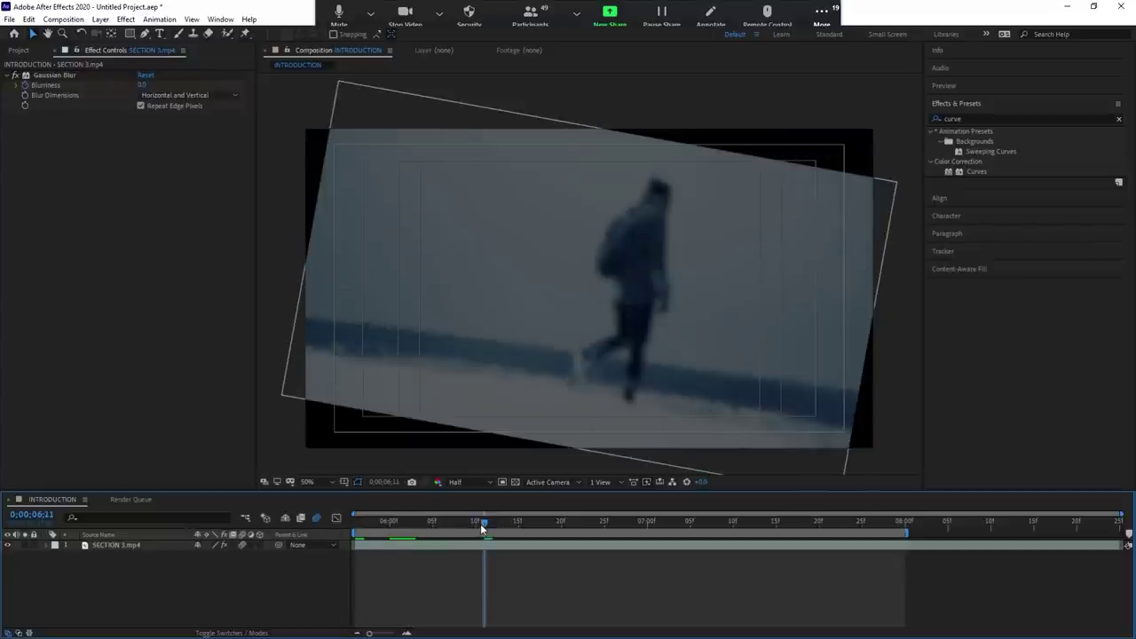
pyautogui.press('u')
pyautogui.press('u')
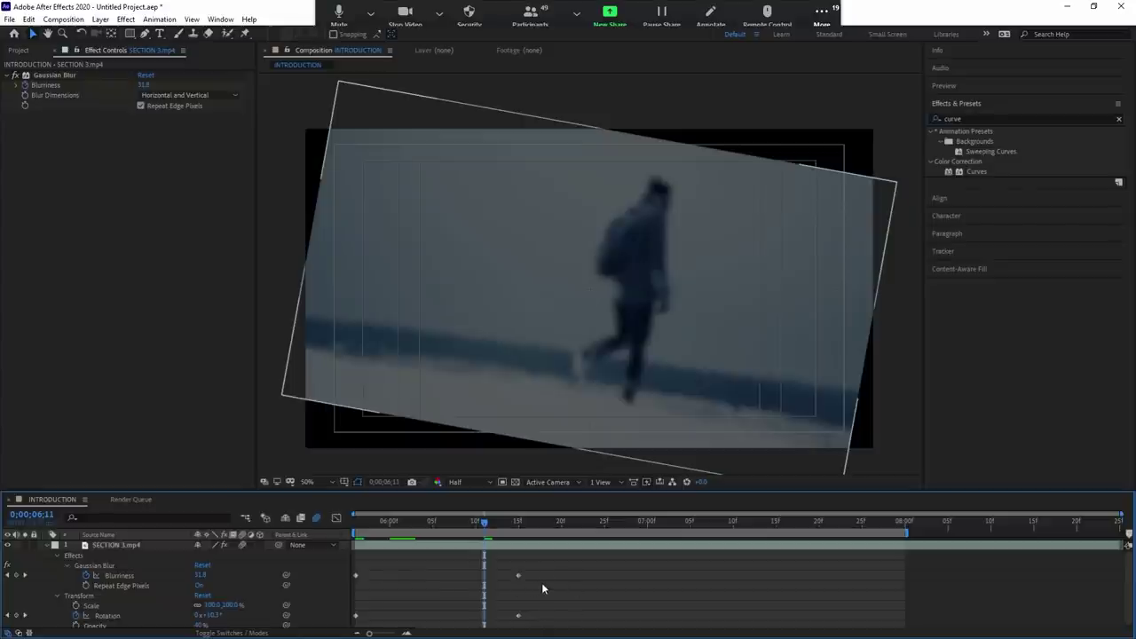
pyautogui.scroll(-1, 540, 582)
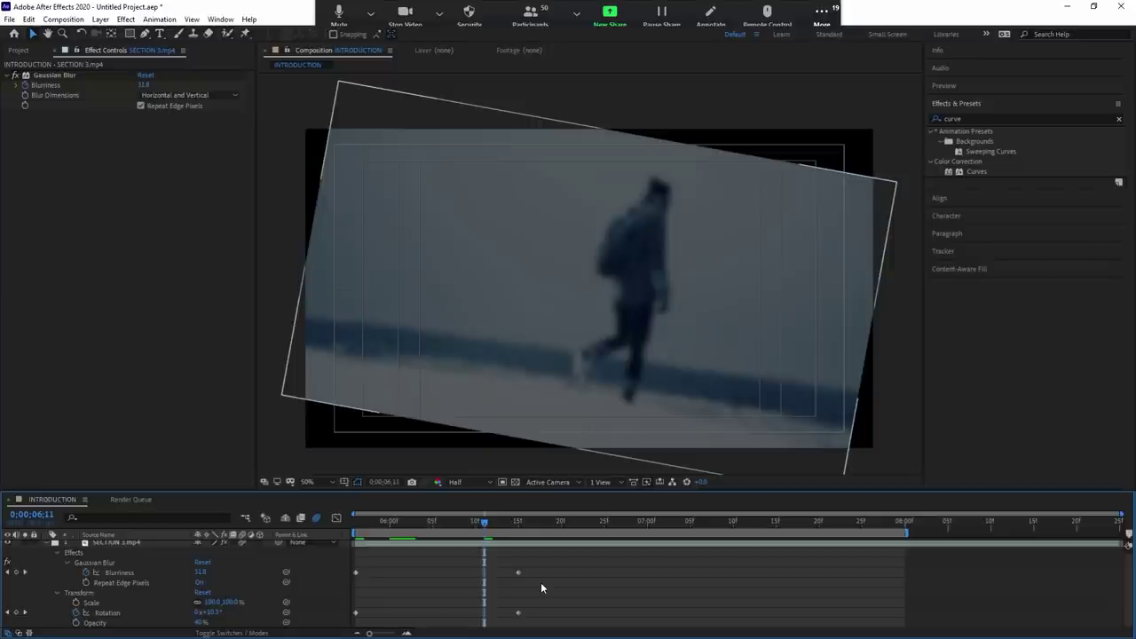
pyautogui.press('u')
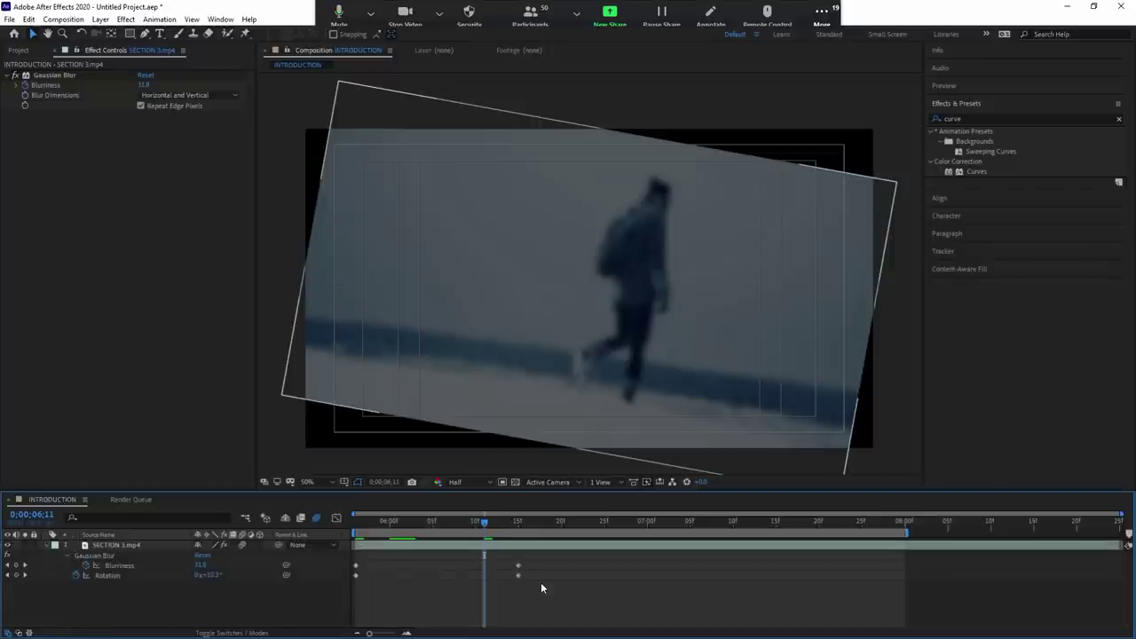
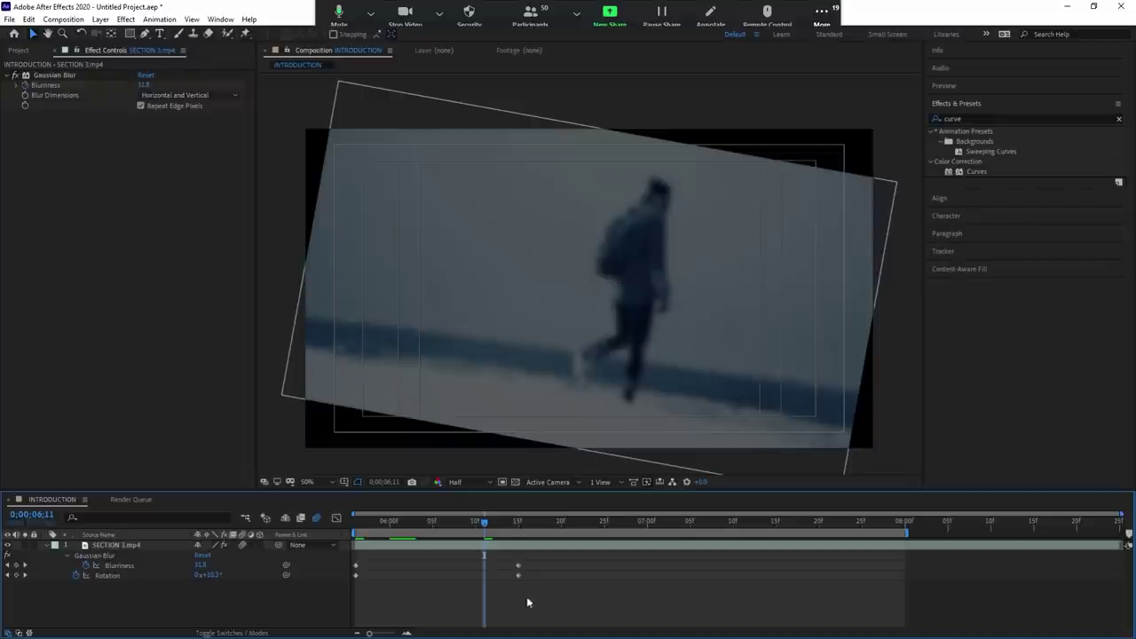
# Delete the Gaussian Blur effect and its keyframes from the SECTION 3.mp4 layer.
pyautogui.click(562, 547)
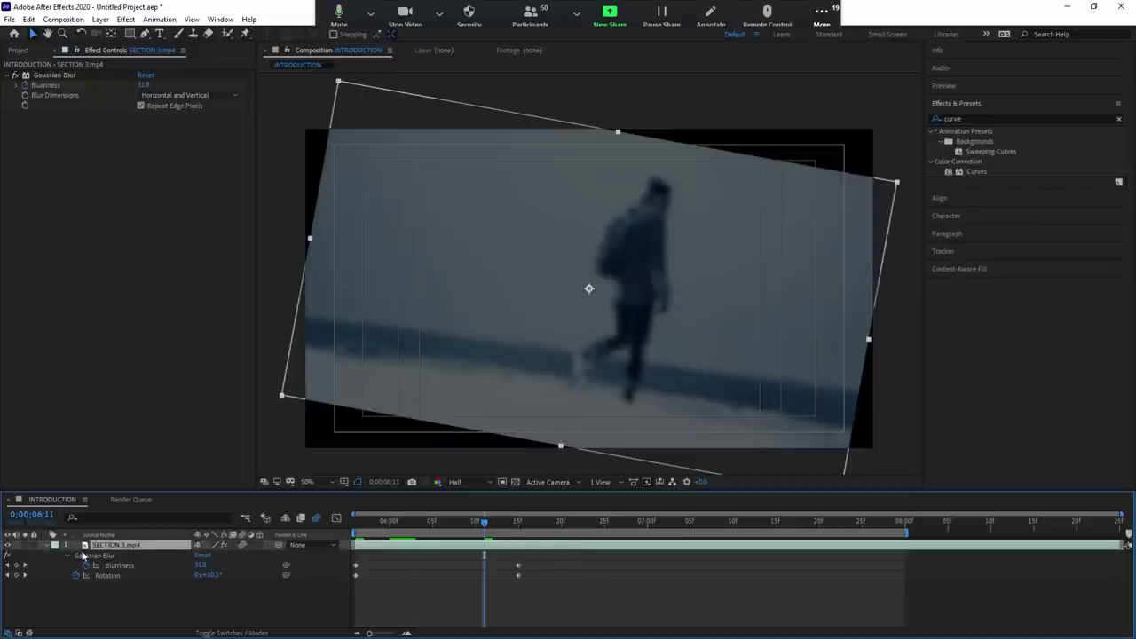
pyautogui.click(116, 565)
pyautogui.keyDown('shift'); pyautogui.click(108, 575); pyautogui.keyUp('shift')
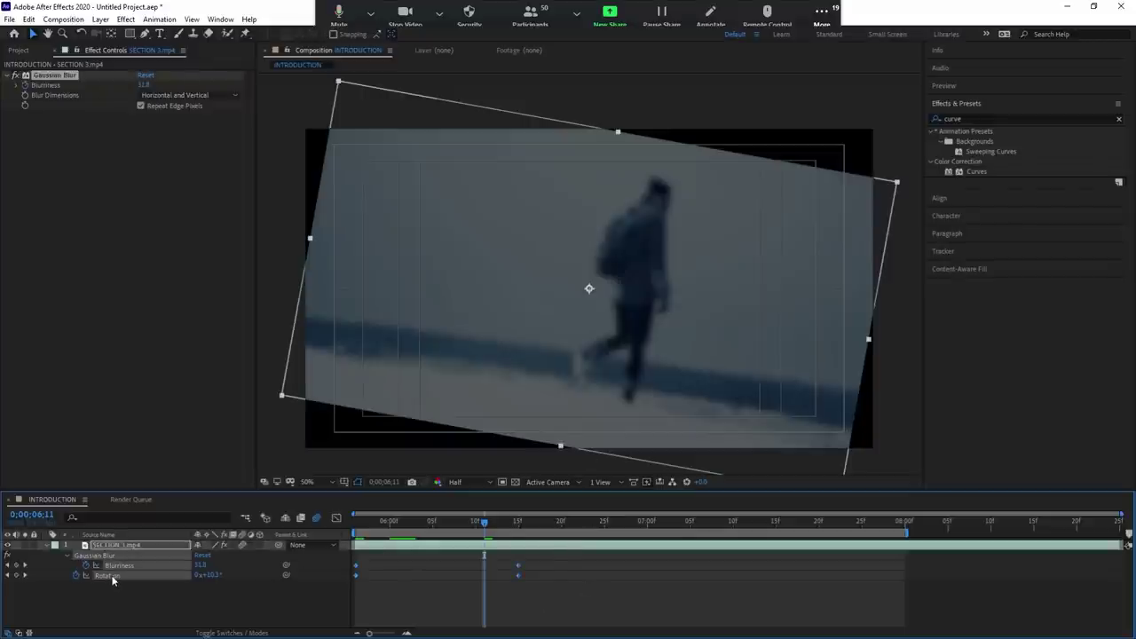
pyautogui.press('Delete')
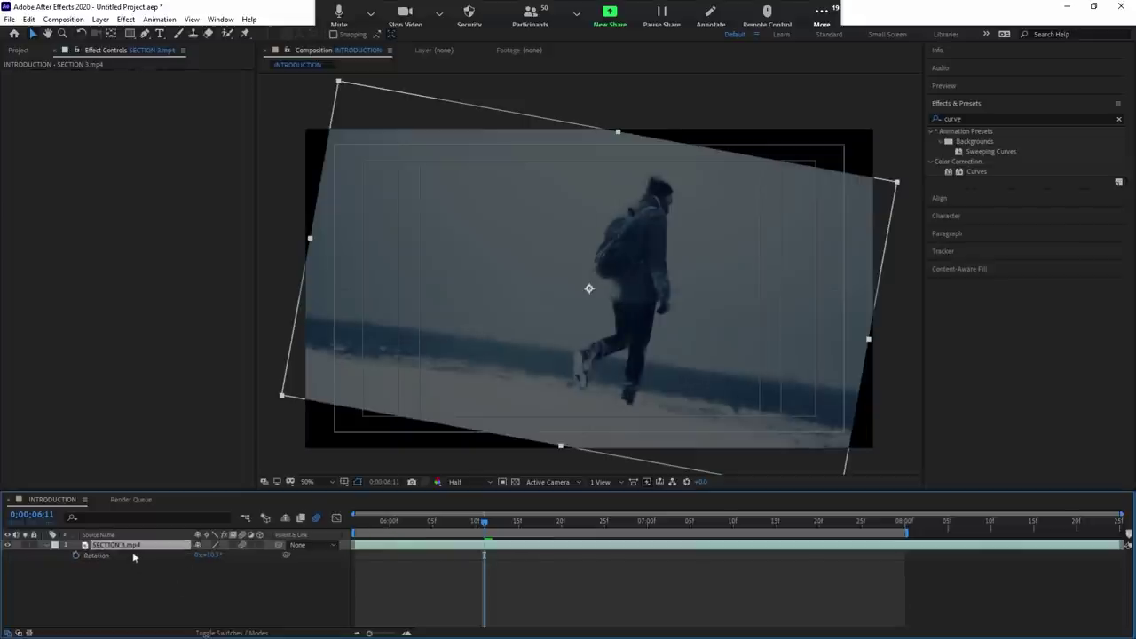
# Reset the layer's Transform to defaults, set time to 0;00;06;14 and maximize the Composition viewer.
pyautogui.click(48, 546)
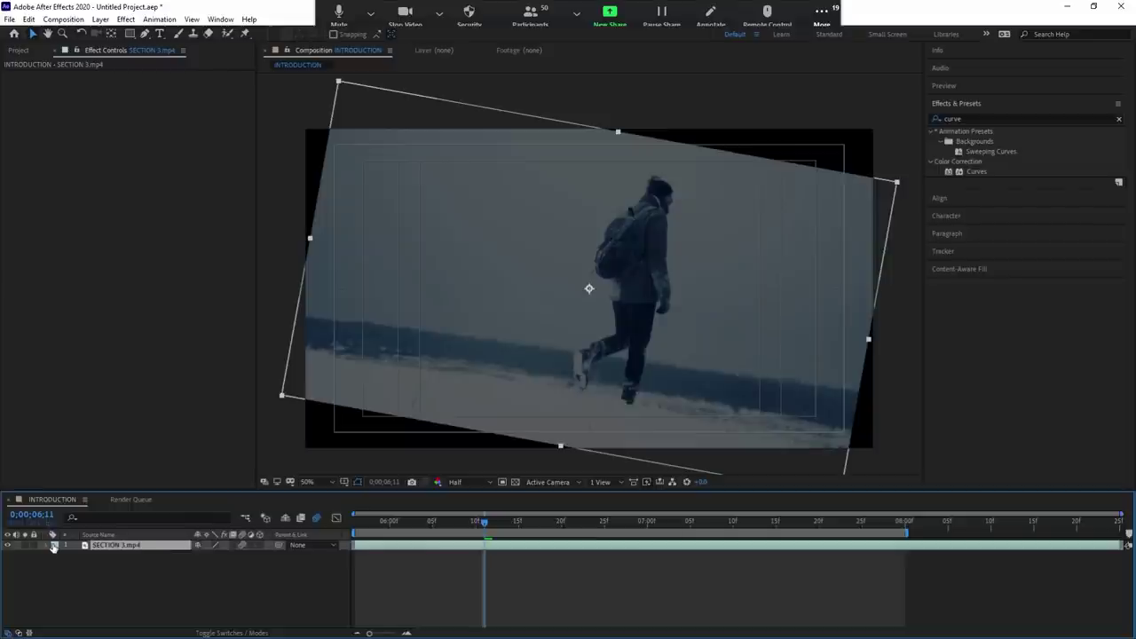
pyautogui.click(48, 546)
pyautogui.click(202, 556)
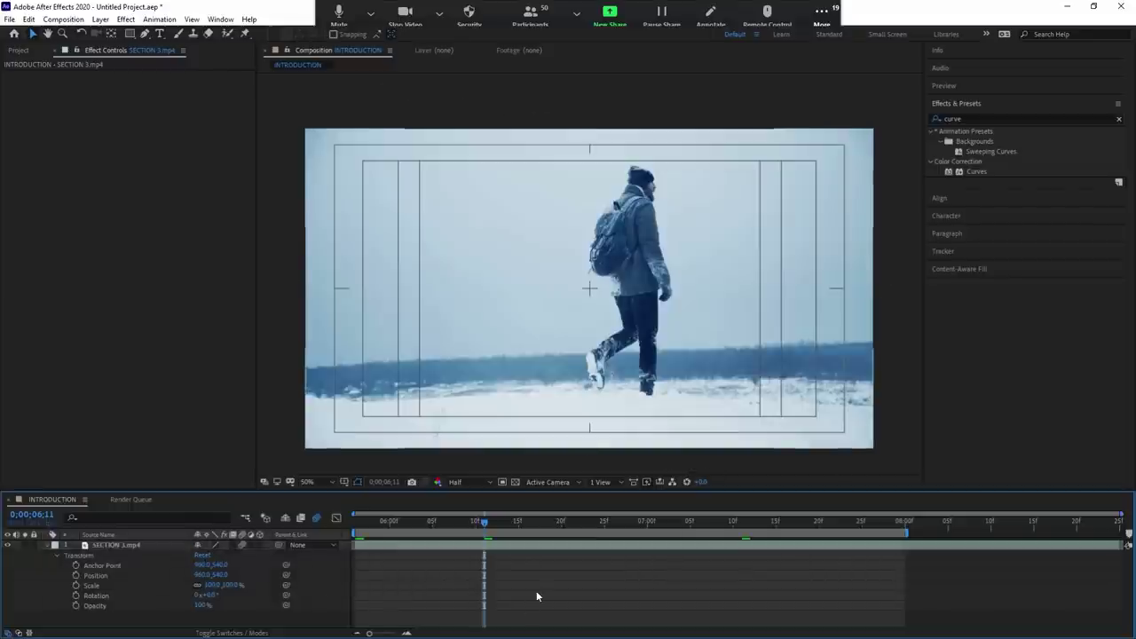
pyautogui.click(510, 531)
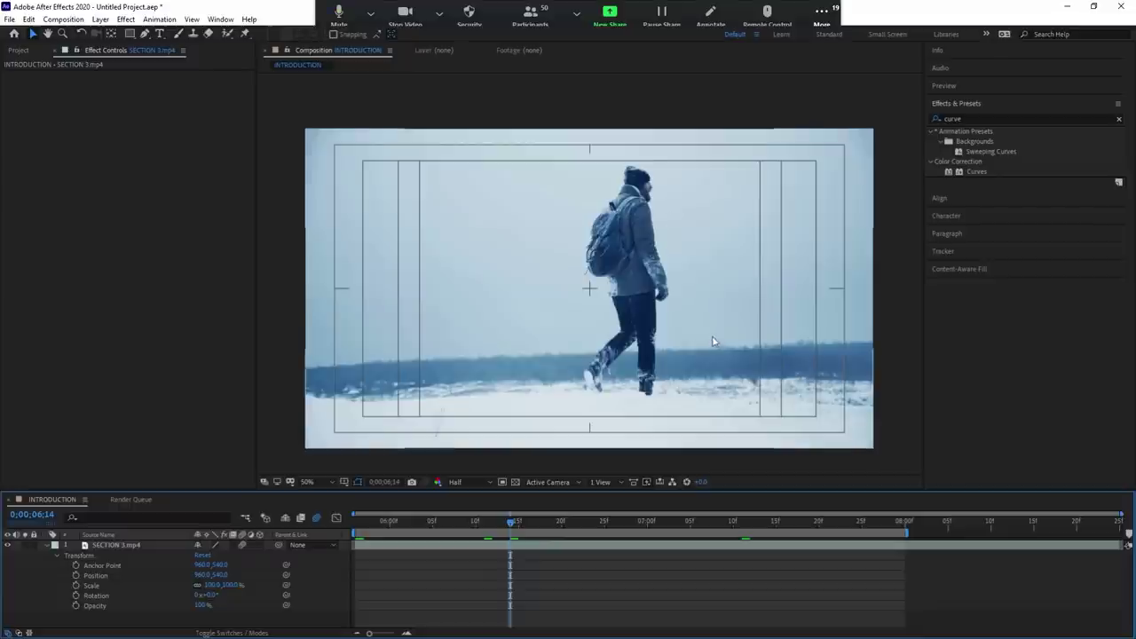
pyautogui.scroll(-2, 660, 331)
pyautogui.scroll(2, 660, 331)
pyautogui.press('`')
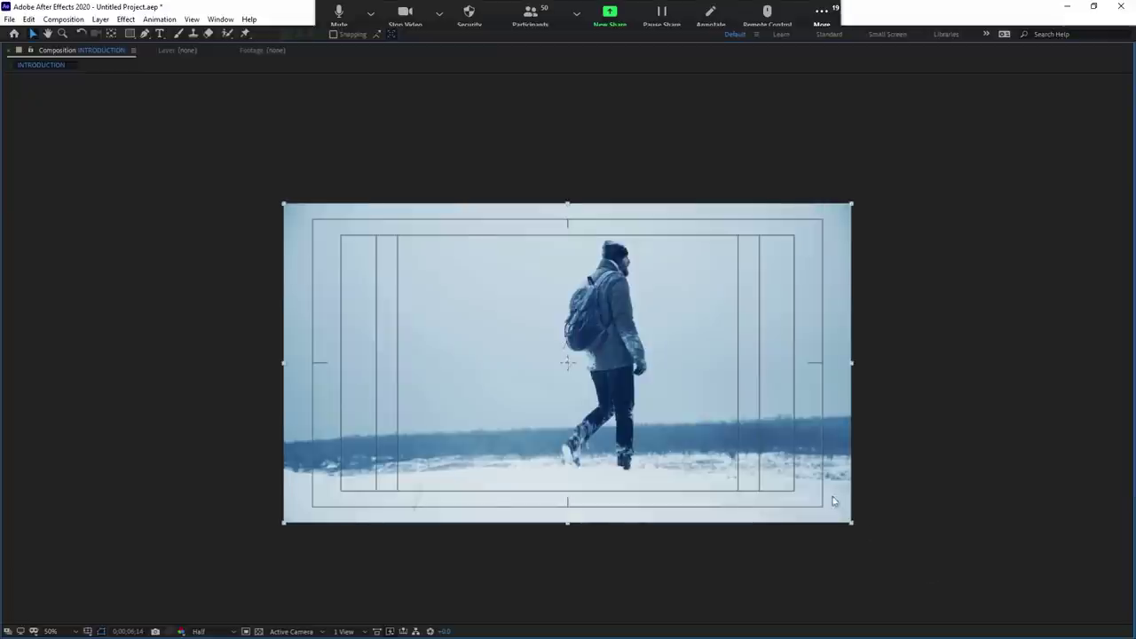
# Scale the clip down with a corner handle and rotate it back and forth with the Rotation tool.
pyautogui.moveTo(854, 527)
pyautogui.mouseDown()
pyautogui.moveTo(678, 446)
pyautogui.moveTo(645, 393)
pyautogui.moveTo(640, 414)
pyautogui.moveTo(687, 449)
pyautogui.moveTo(601, 380)
pyautogui.moveTo(825, 492)
pyautogui.moveTo(984, 550)
pyautogui.moveTo(634, 438)
pyautogui.moveTo(943, 539)
pyautogui.moveTo(662, 460)
pyautogui.moveTo(897, 530)
pyautogui.moveTo(626, 430)
pyautogui.moveTo(860, 514)
pyautogui.moveTo(778, 467)
pyautogui.moveTo(611, 408)
pyautogui.moveTo(967, 526)
pyautogui.moveTo(599, 382)
pyautogui.moveTo(837, 472)
pyautogui.moveTo(581, 363)
pyautogui.moveTo(708, 442)
pyautogui.moveTo(789, 456)
pyautogui.moveTo(665, 330)
pyautogui.moveTo(683, 453)
pyautogui.moveTo(761, 452)
pyautogui.moveTo(681, 423)
pyautogui.moveTo(829, 510)
pyautogui.moveTo(839, 471)
pyautogui.moveTo(1020, 558)
pyautogui.moveTo(964, 538)
pyautogui.mouseUp()
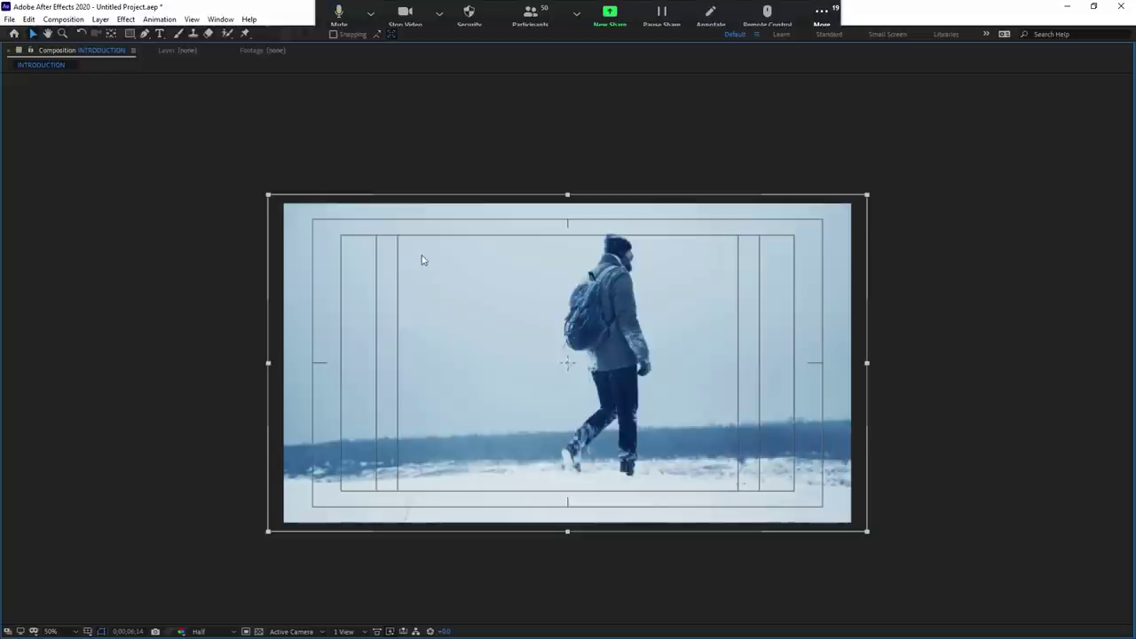
pyautogui.click(81, 34)
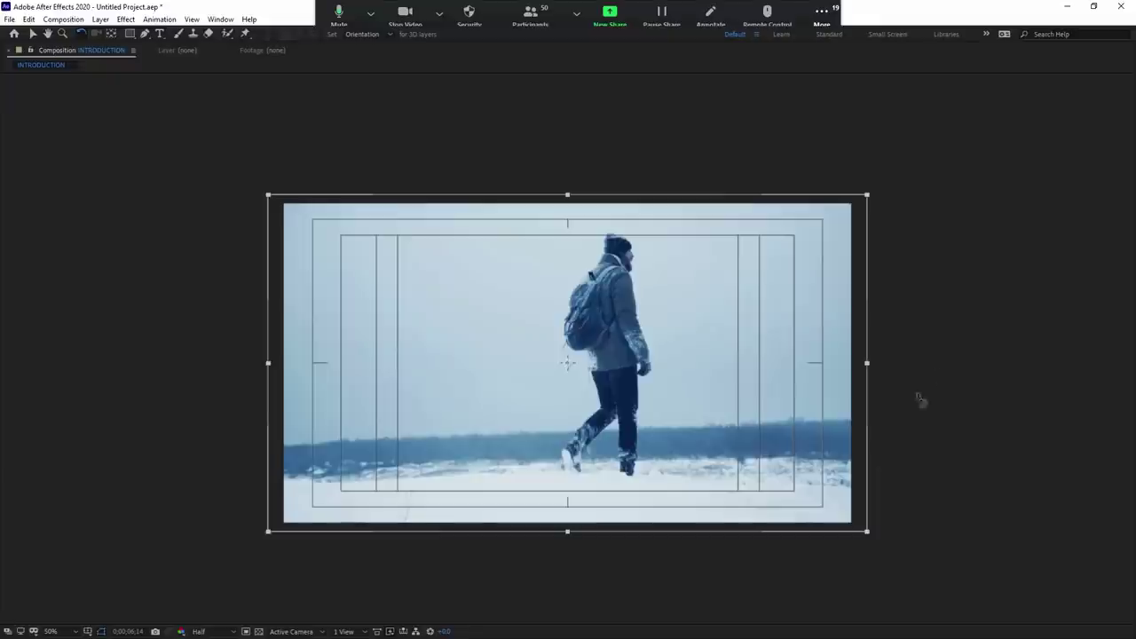
pyautogui.moveTo(850, 265); pyautogui.dragTo(892, 426)
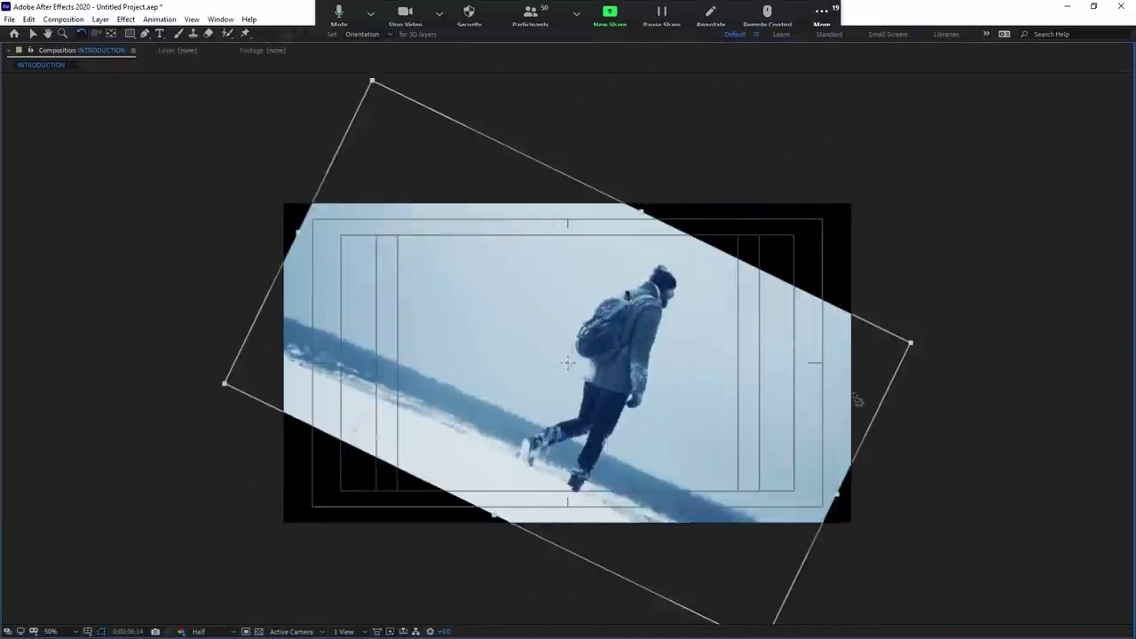
pyautogui.moveTo(892, 426)
pyautogui.mouseDown()
pyautogui.moveTo(742, 208)
pyautogui.moveTo(724, 332)
pyautogui.mouseUp()
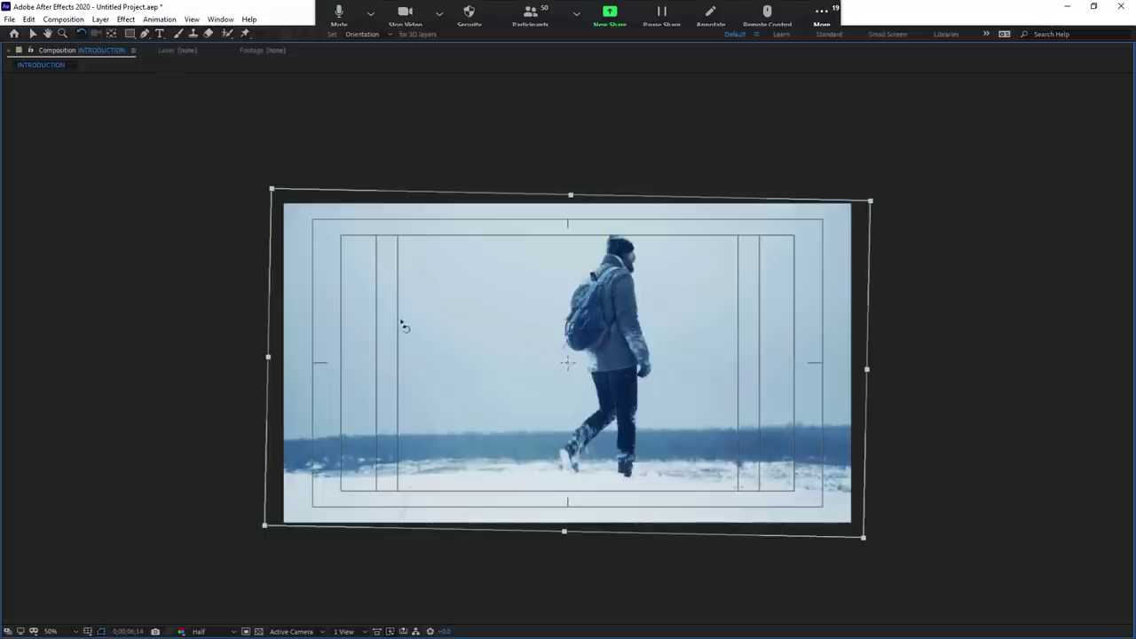
# Restore the full workspace and reset the clip's Transform to 100% scale and 0° rotation.
pyautogui.press('`')
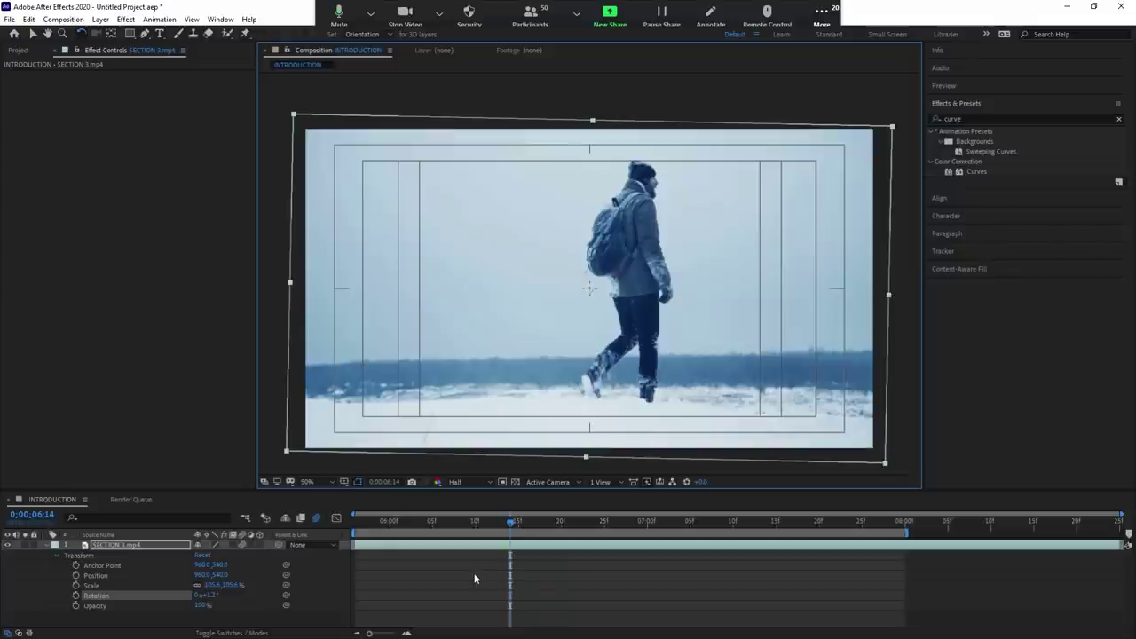
pyautogui.click(472, 549)
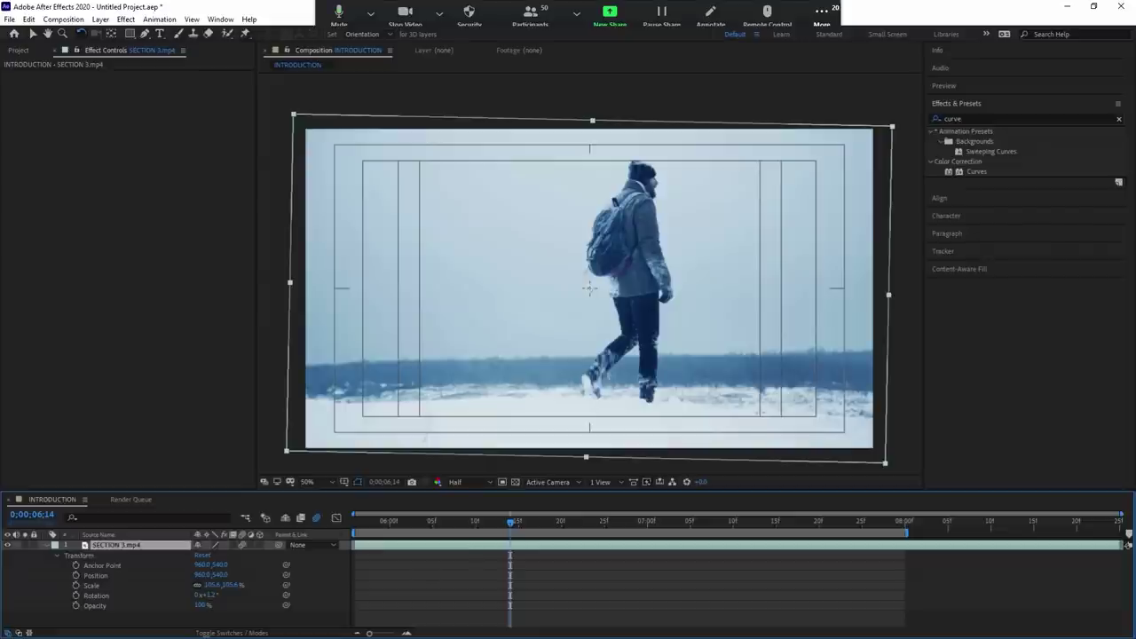
pyautogui.click(203, 555)
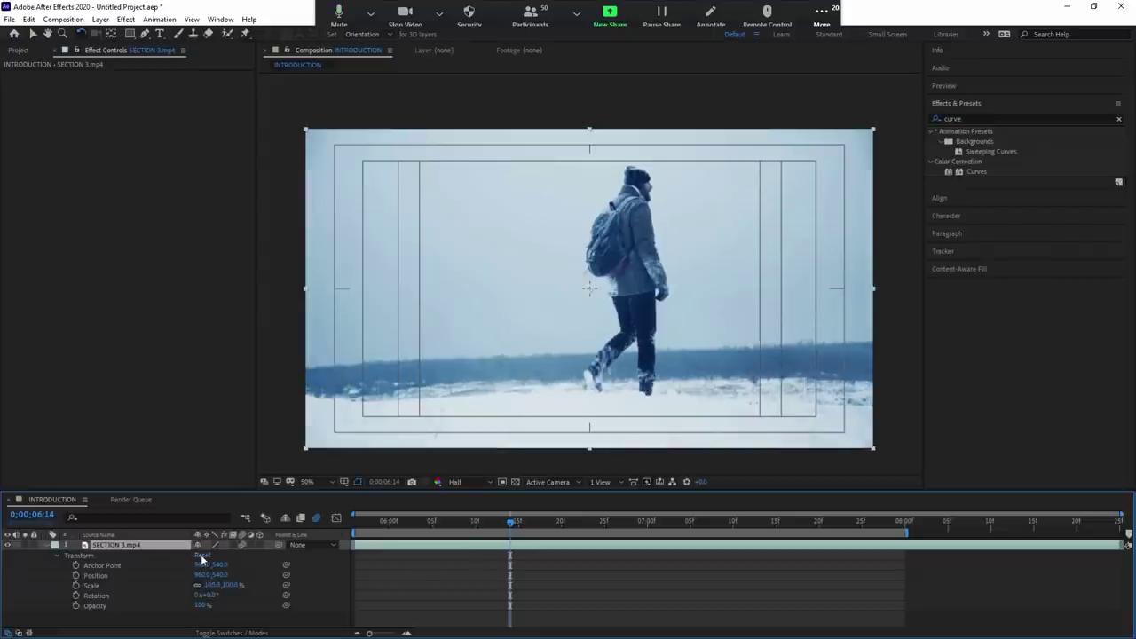
pyautogui.click(597, 599)
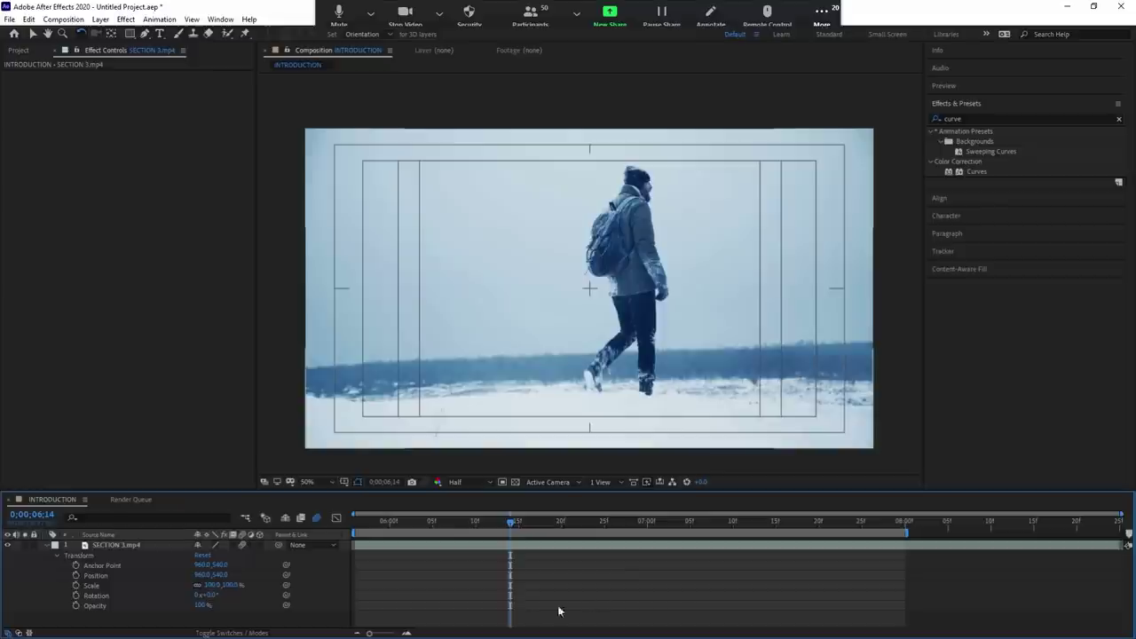
pyautogui.click(439, 546)
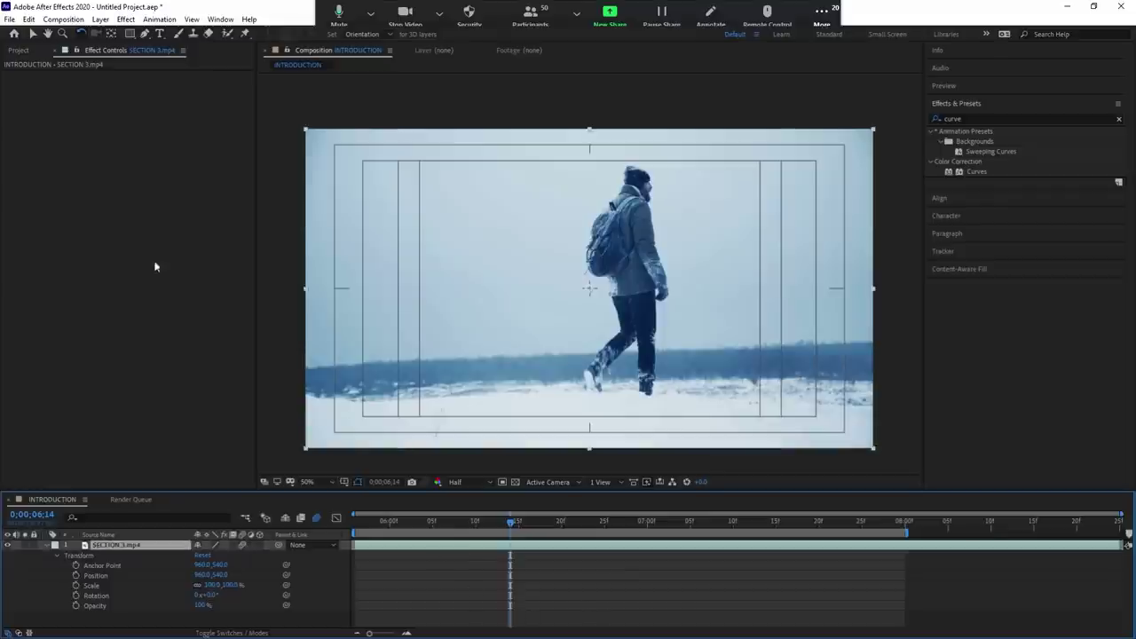
# Drag clouds.jpg from the PICTURES folder above SECTION 3.mp4, then scrub time back to 0;00;06;14.
pyautogui.click(19, 50)
pyautogui.click(50, 182)
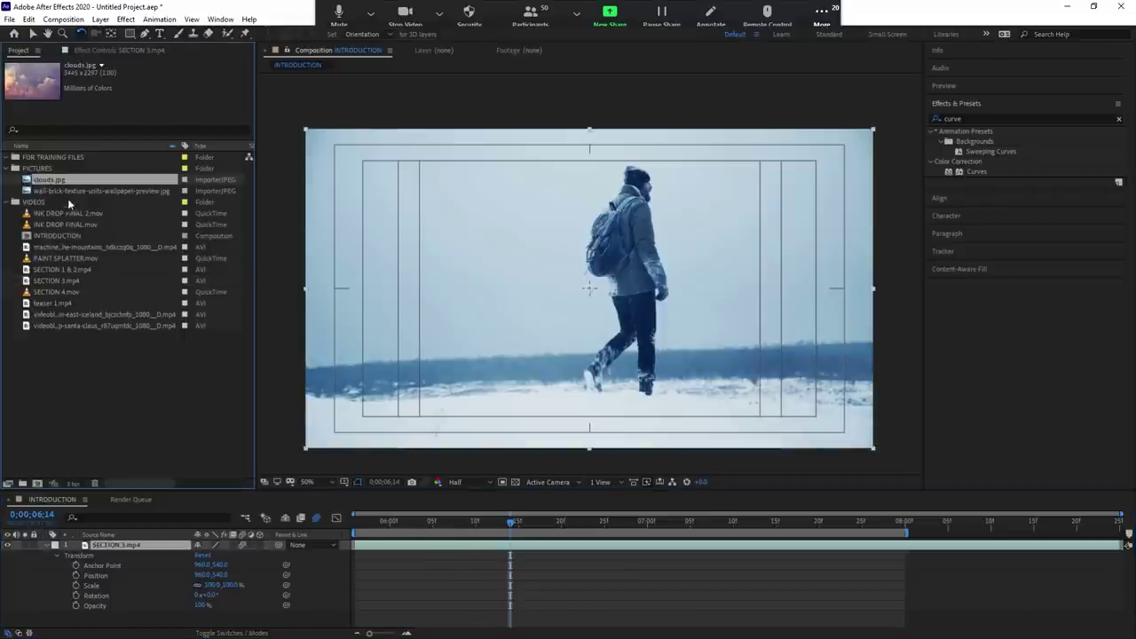
pyautogui.click(68, 192)
pyautogui.click(51, 182)
pyautogui.moveTo(52, 181); pyautogui.dragTo(142, 546)
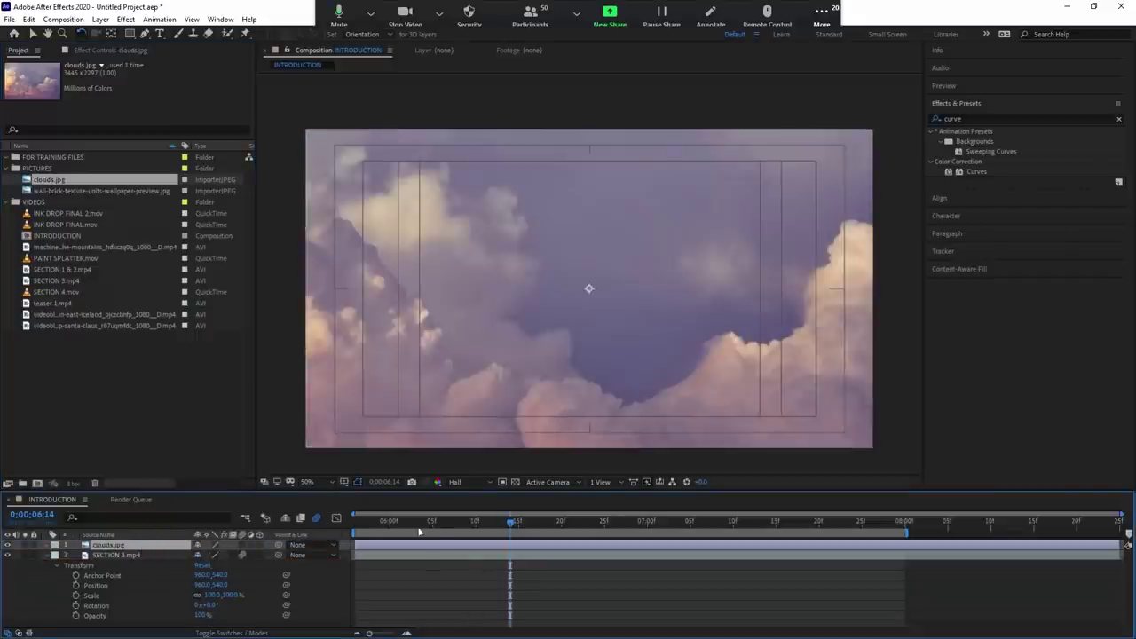
pyautogui.moveTo(416, 521); pyautogui.dragTo(407, 555)
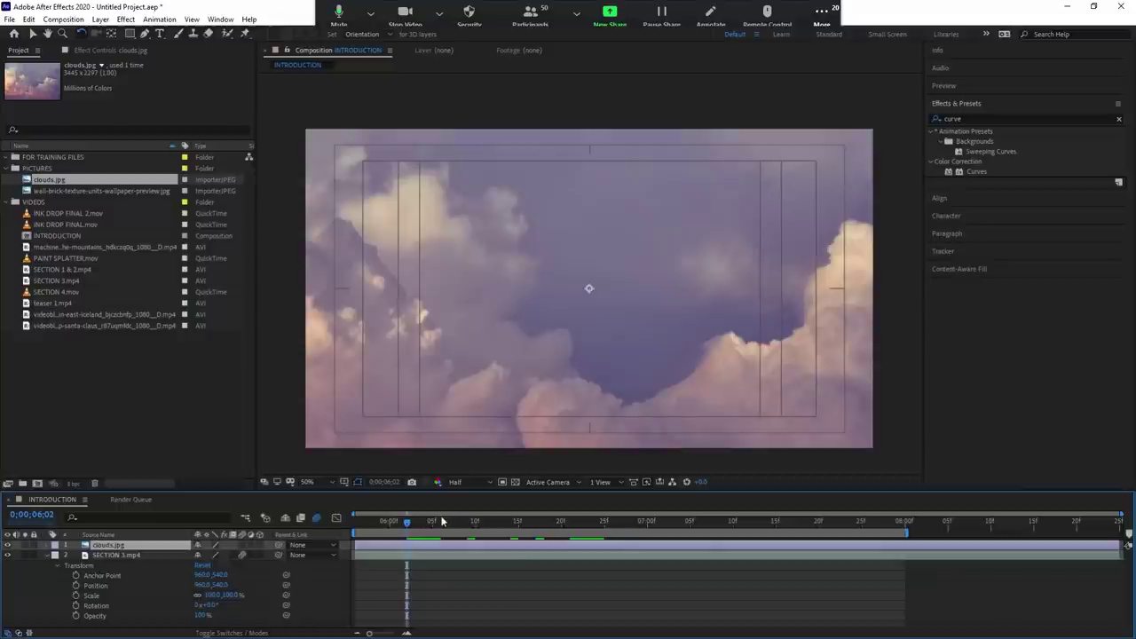
pyautogui.moveTo(448, 521); pyautogui.dragTo(508, 523)
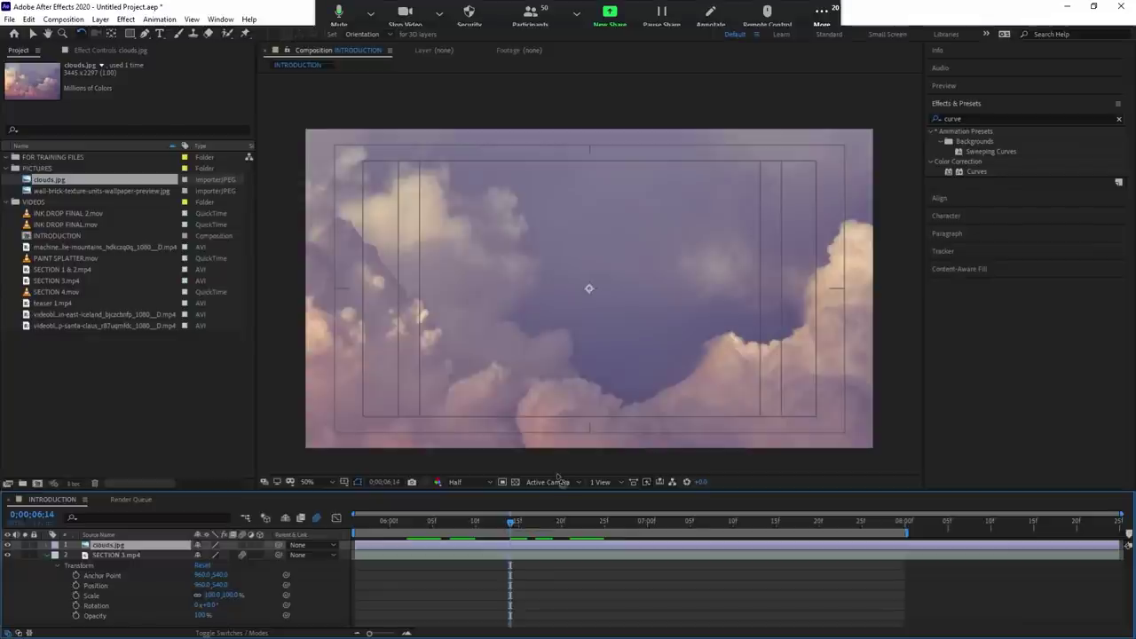
pyautogui.click(527, 557)
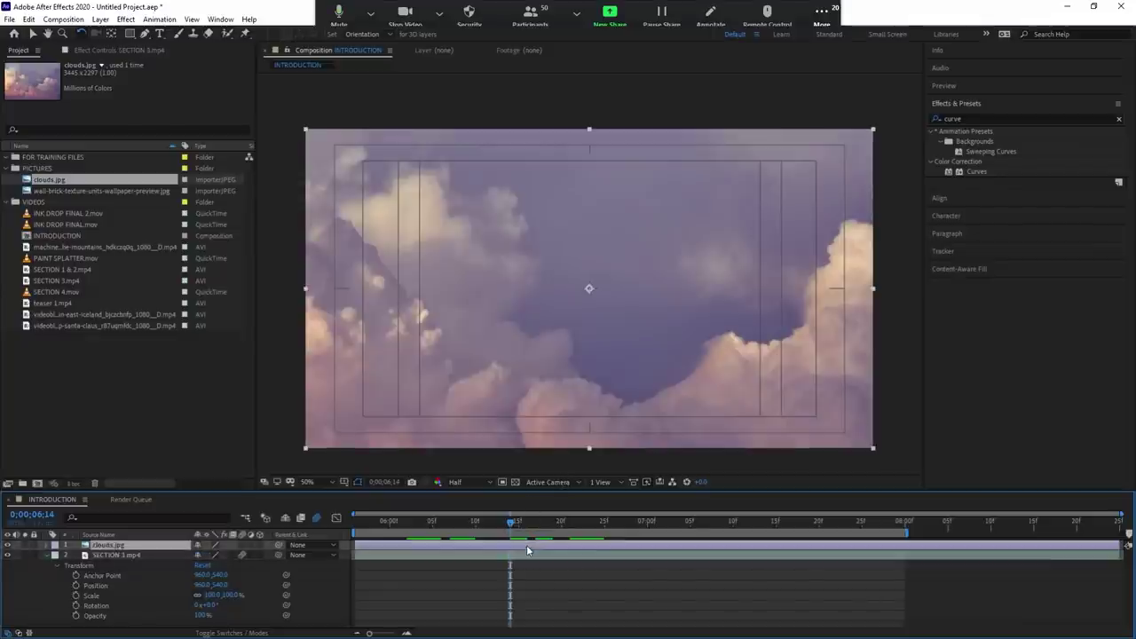
pyautogui.click(527, 548)
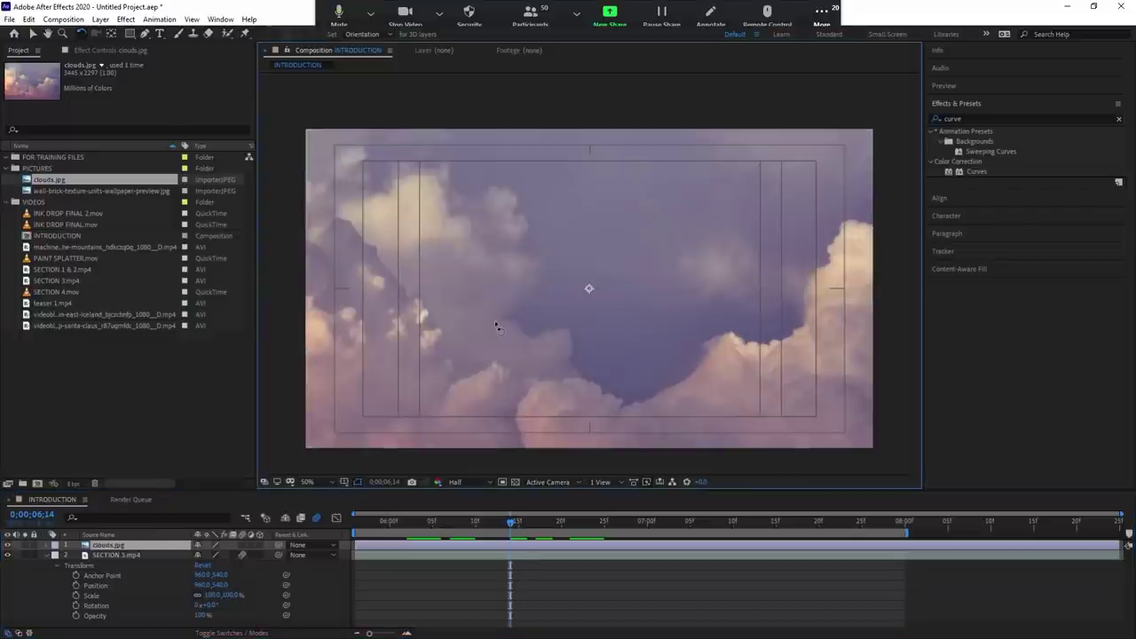
# Reposition the clouds layer and move the SECTION 3 video down and right in the frame.
pyautogui.press('v')
pyautogui.moveTo(428, 270)
pyautogui.mouseDown()
pyautogui.moveTo(571, 310)
pyautogui.moveTo(693, 370)
pyautogui.mouseUp()
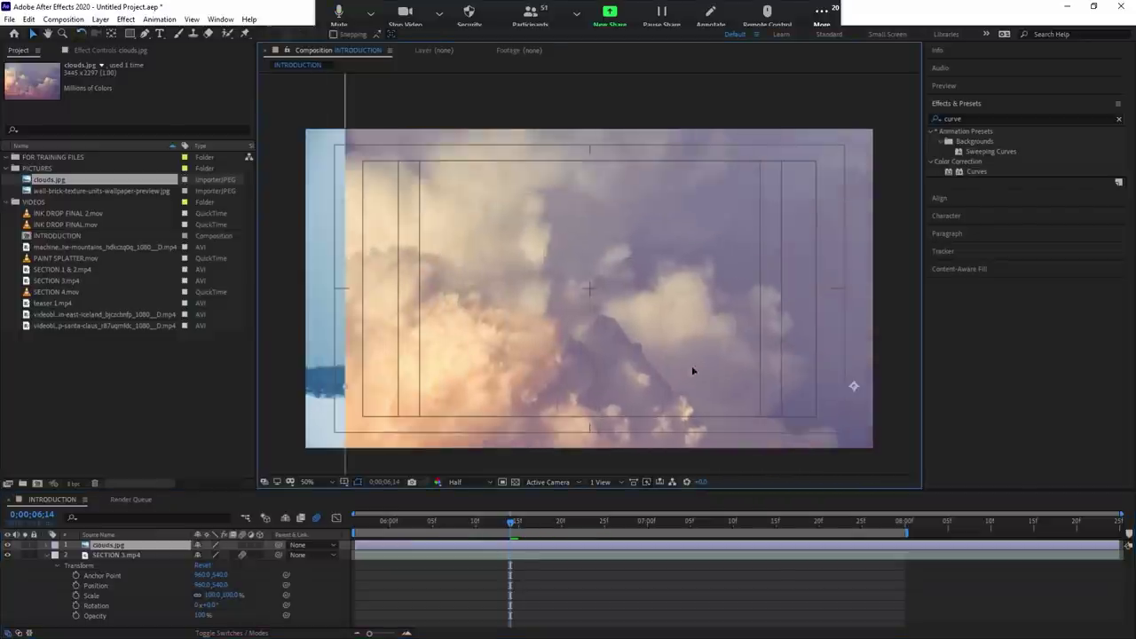
pyautogui.moveTo(468, 172)
pyautogui.mouseDown()
pyautogui.moveTo(491, 297)
pyautogui.moveTo(557, 336)
pyautogui.mouseUp()
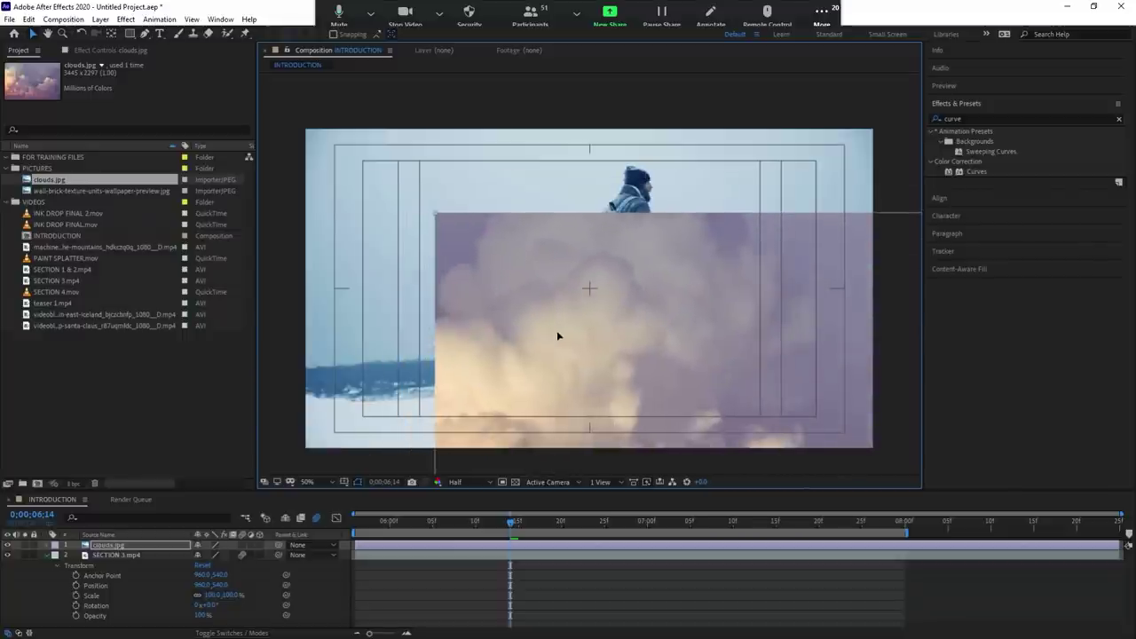
pyautogui.click(308, 329)
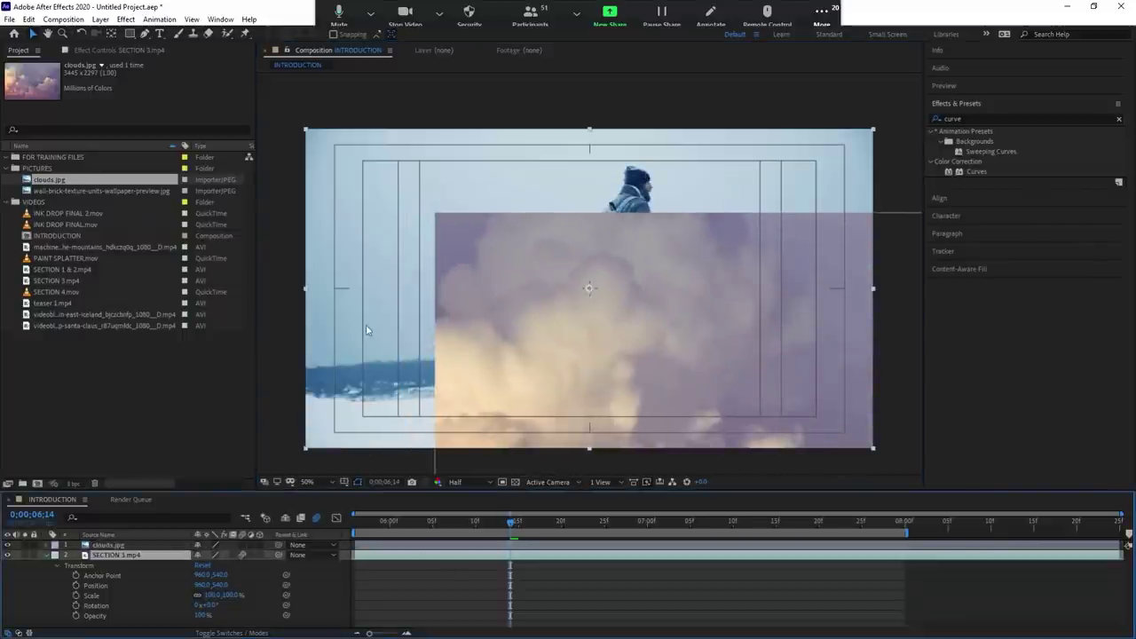
pyautogui.moveTo(366, 324); pyautogui.dragTo(299, 284)
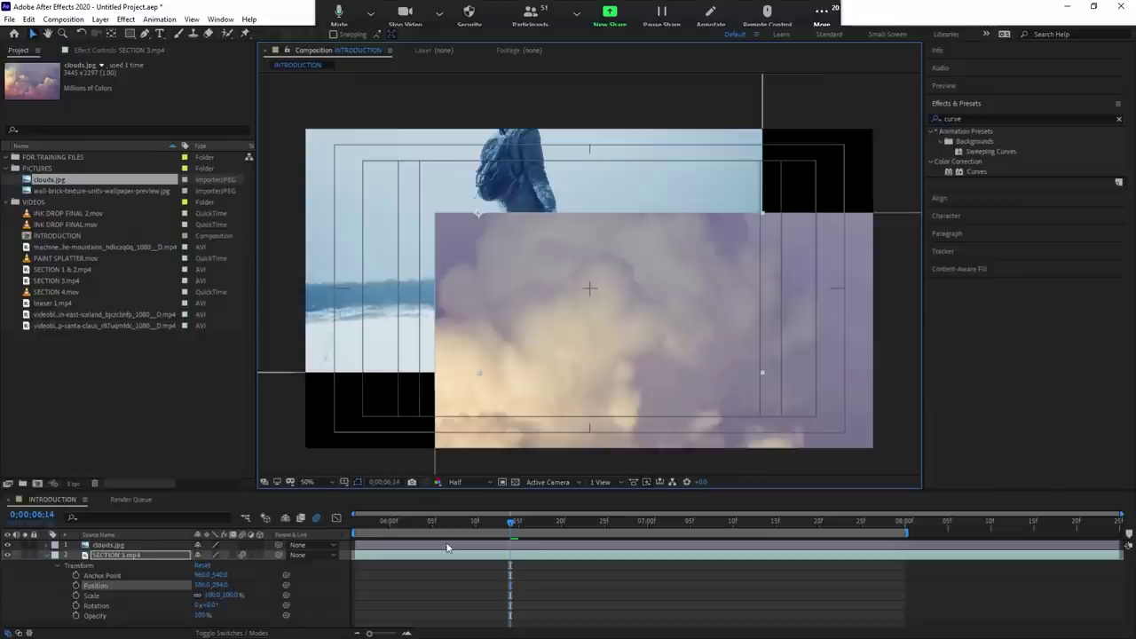
pyautogui.click(458, 569)
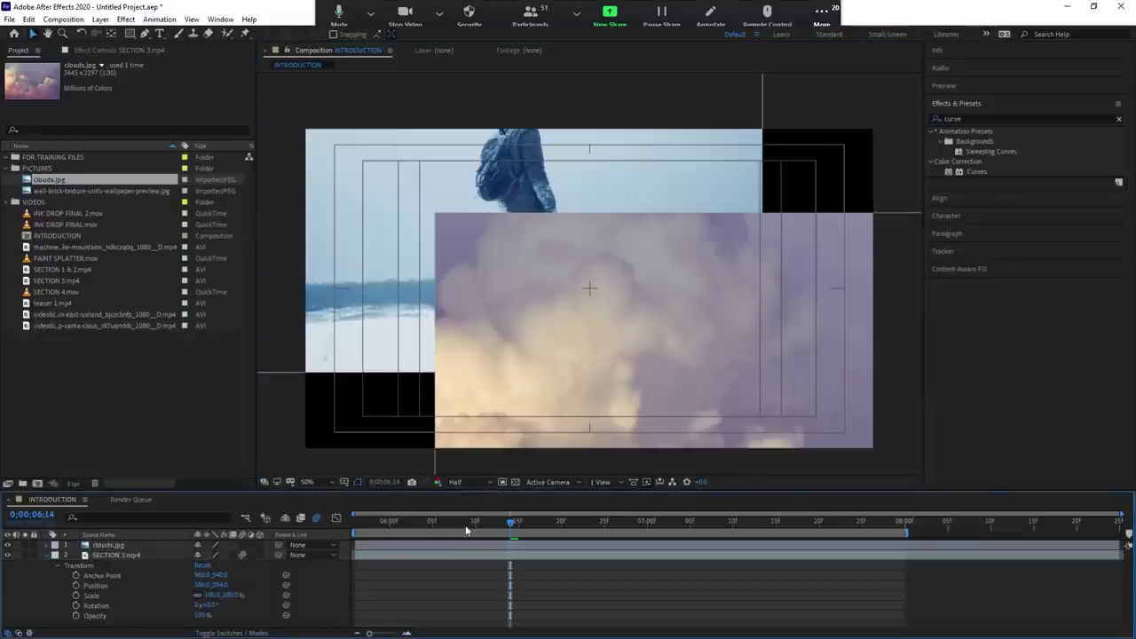
pyautogui.click(566, 391)
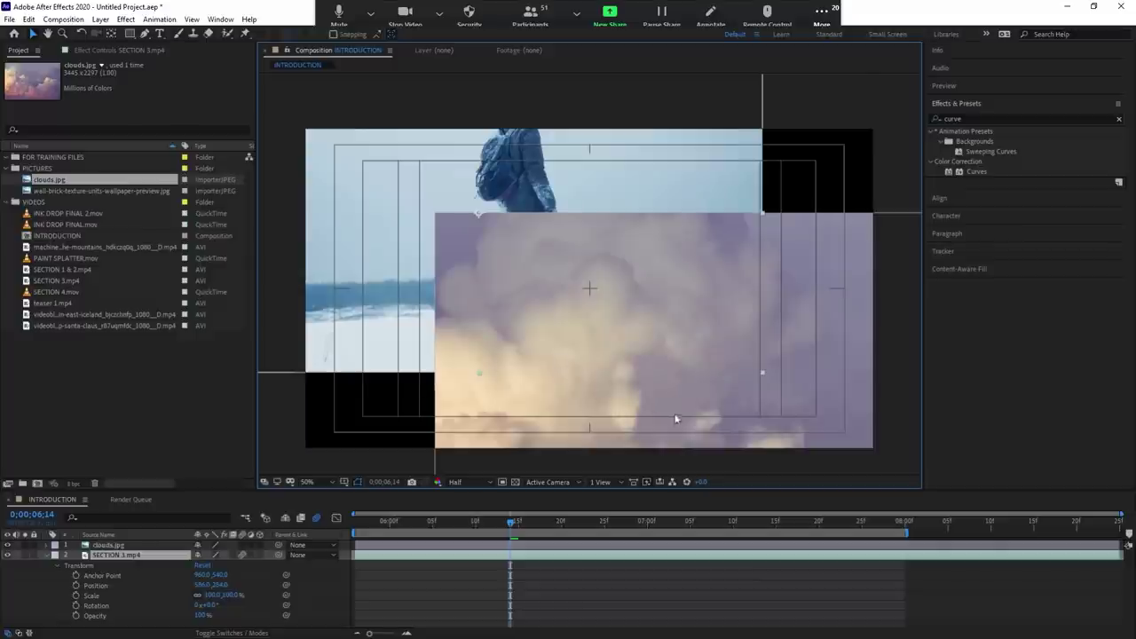
pyautogui.moveTo(388, 313); pyautogui.dragTo(410, 376)
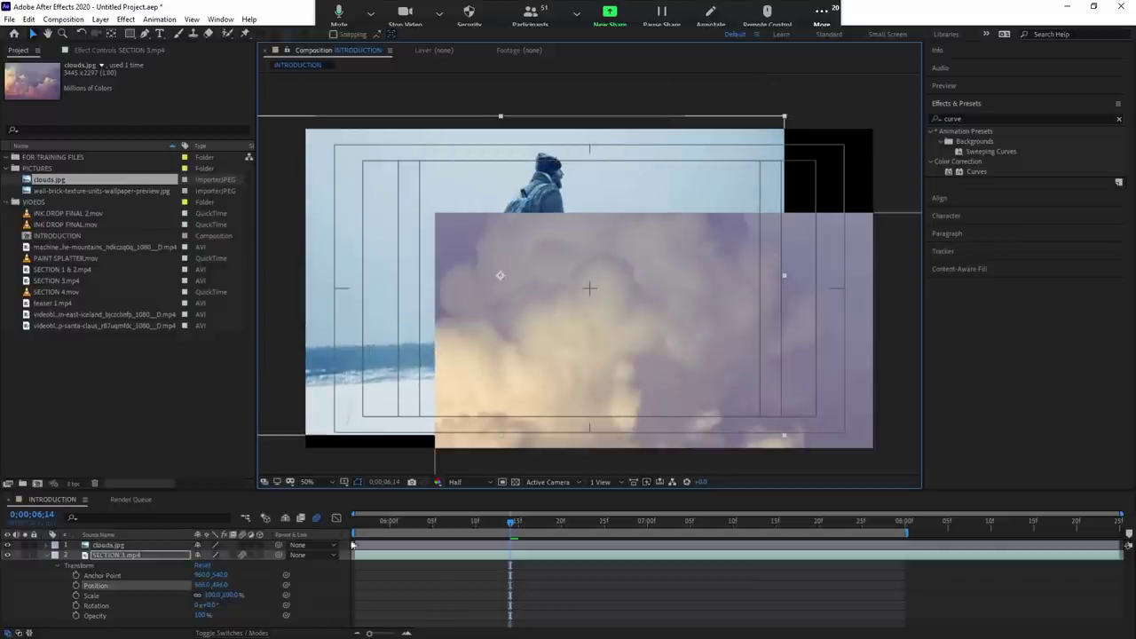
# Compare the clouds and SECTION 3 layers using eye and solo switches, then preview playback.
pyautogui.click(7, 555)
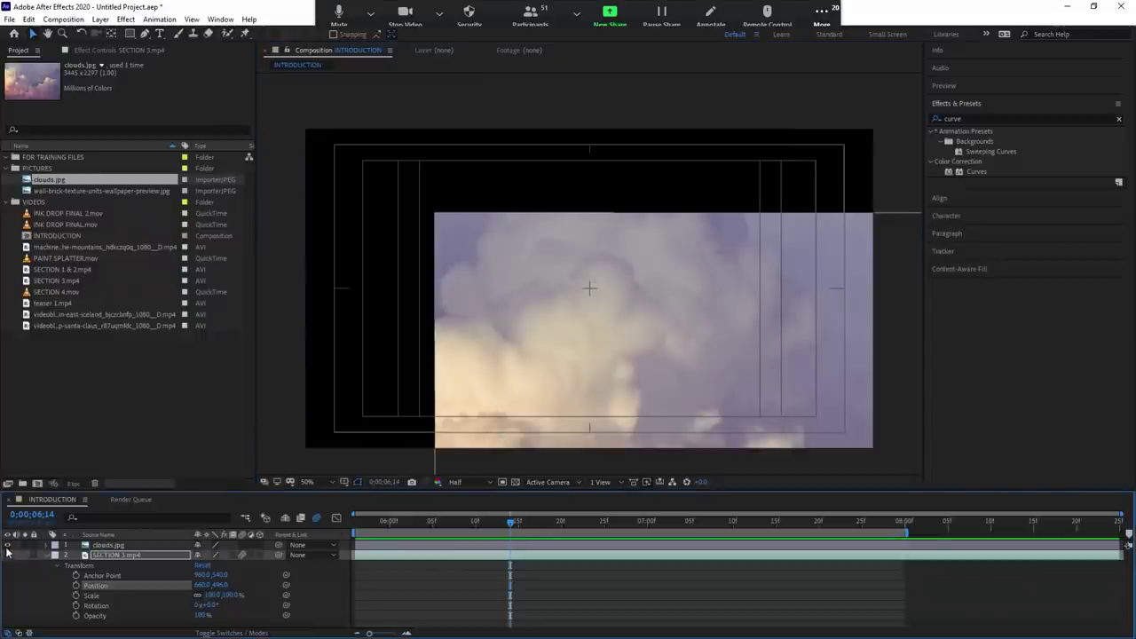
pyautogui.click(7, 544)
pyautogui.click(8, 544)
pyautogui.click(8, 555)
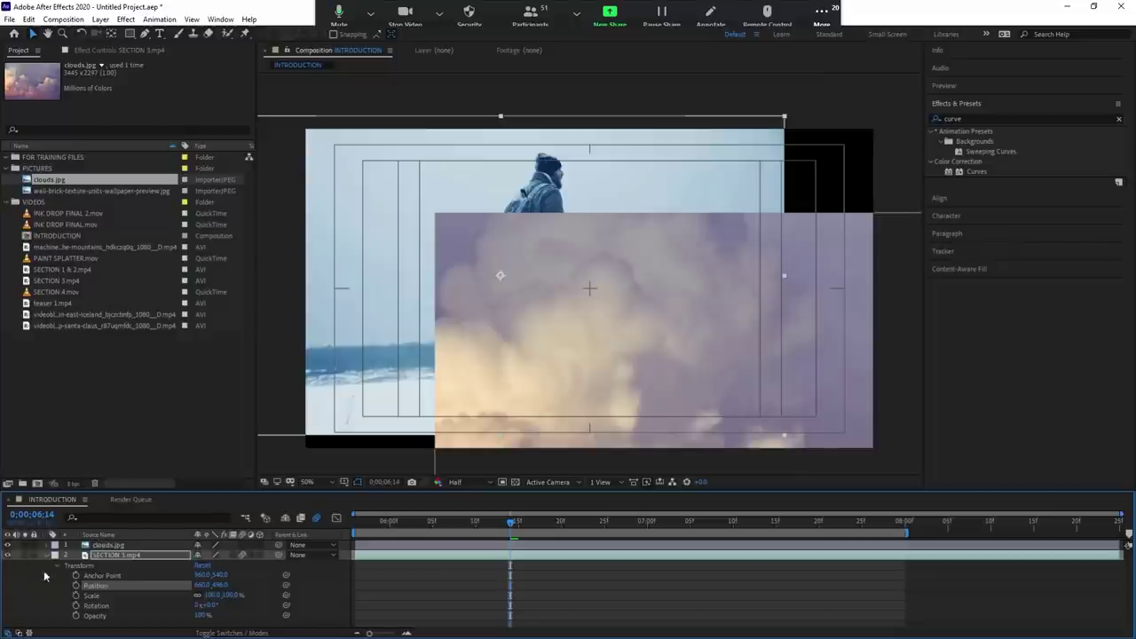
pyautogui.click(101, 555)
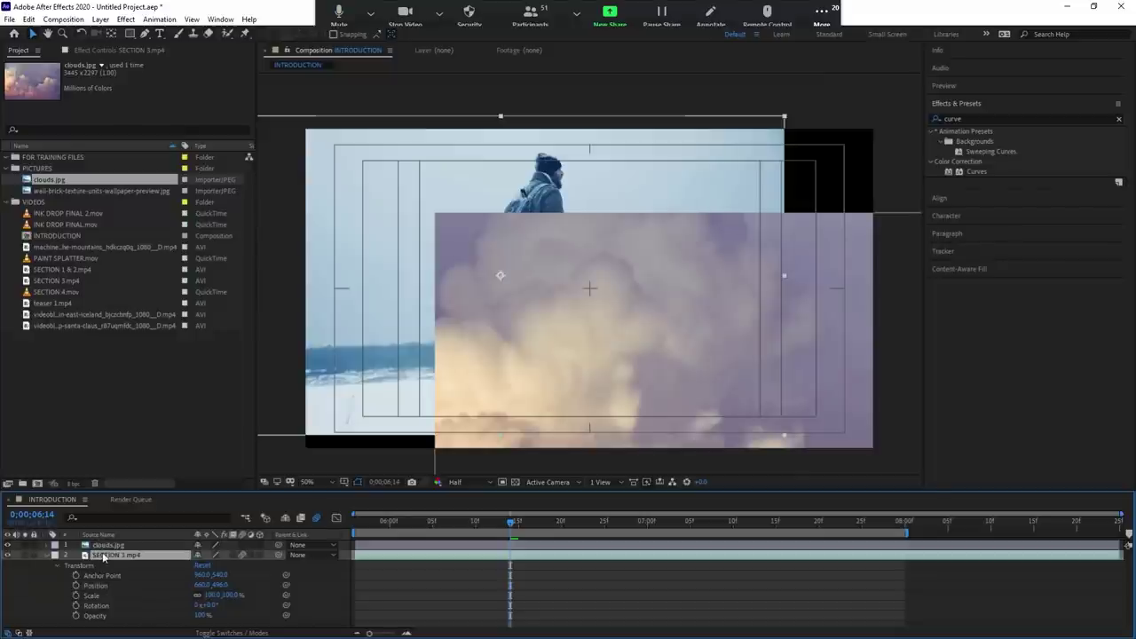
pyautogui.click(25, 545)
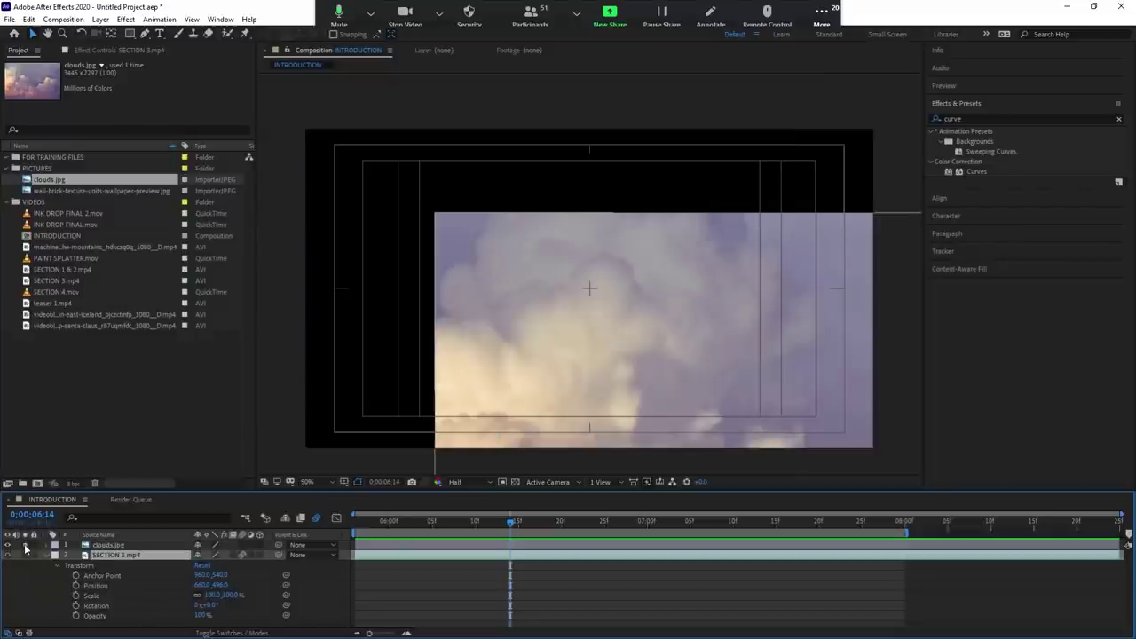
pyautogui.click(25, 545)
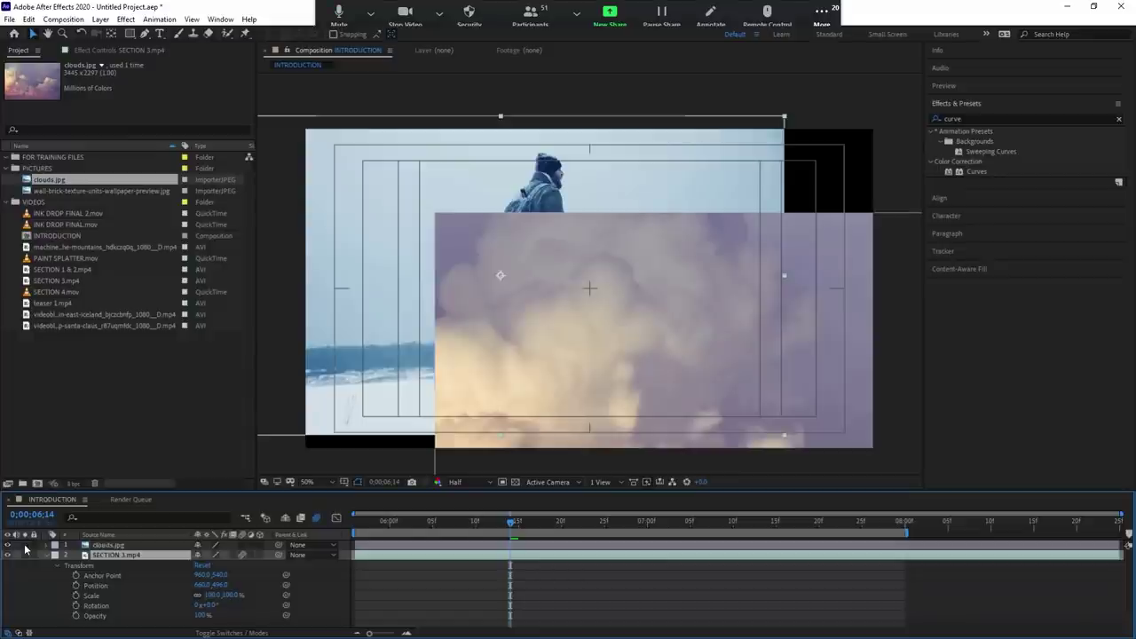
pyautogui.click(25, 545)
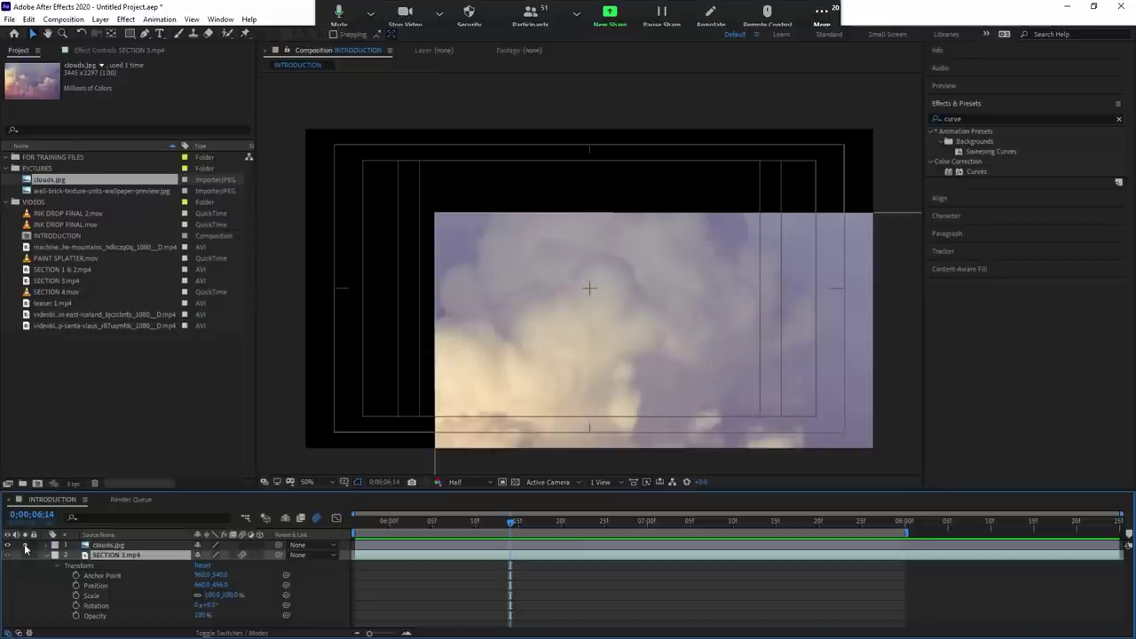
pyautogui.click(108, 544)
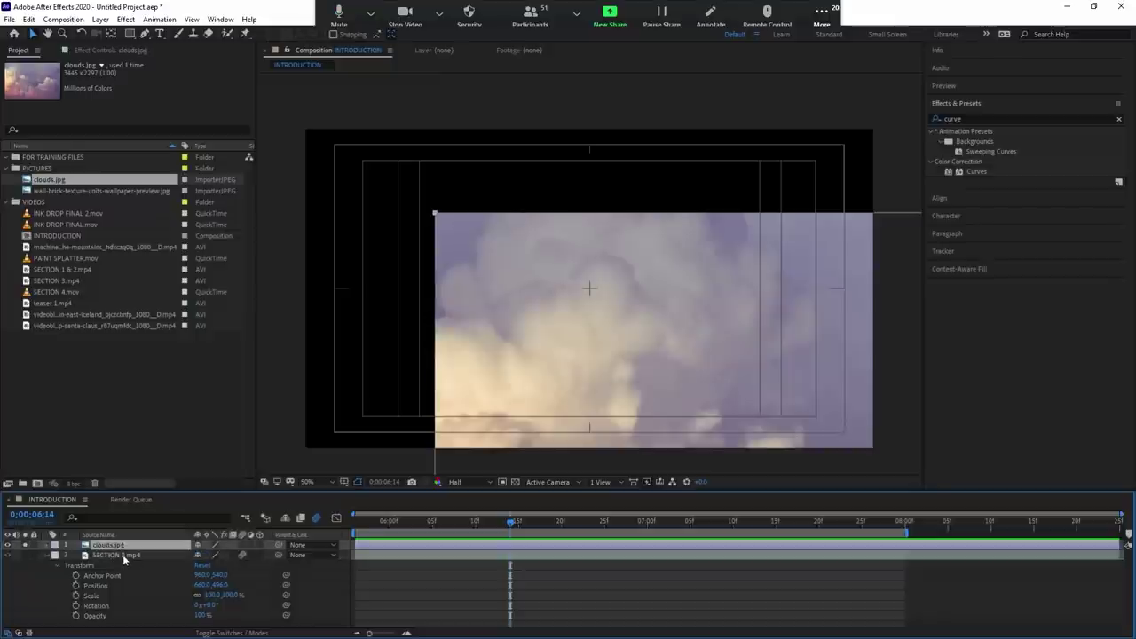
pyautogui.click(25, 546)
pyautogui.click(24, 546)
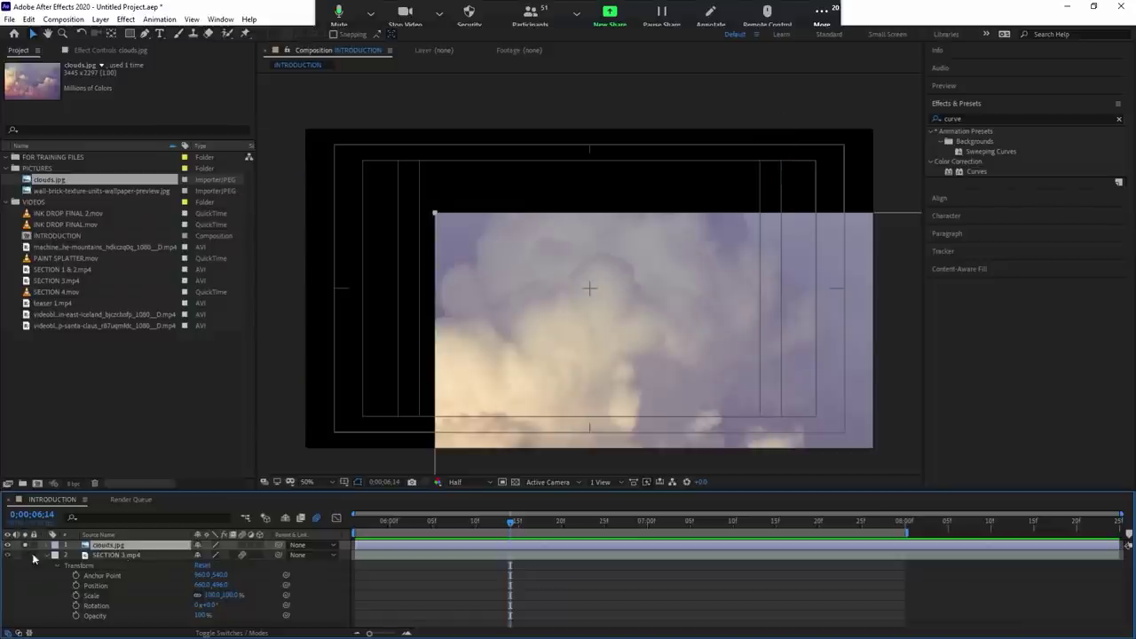
pyautogui.click(24, 556)
pyautogui.click(24, 557)
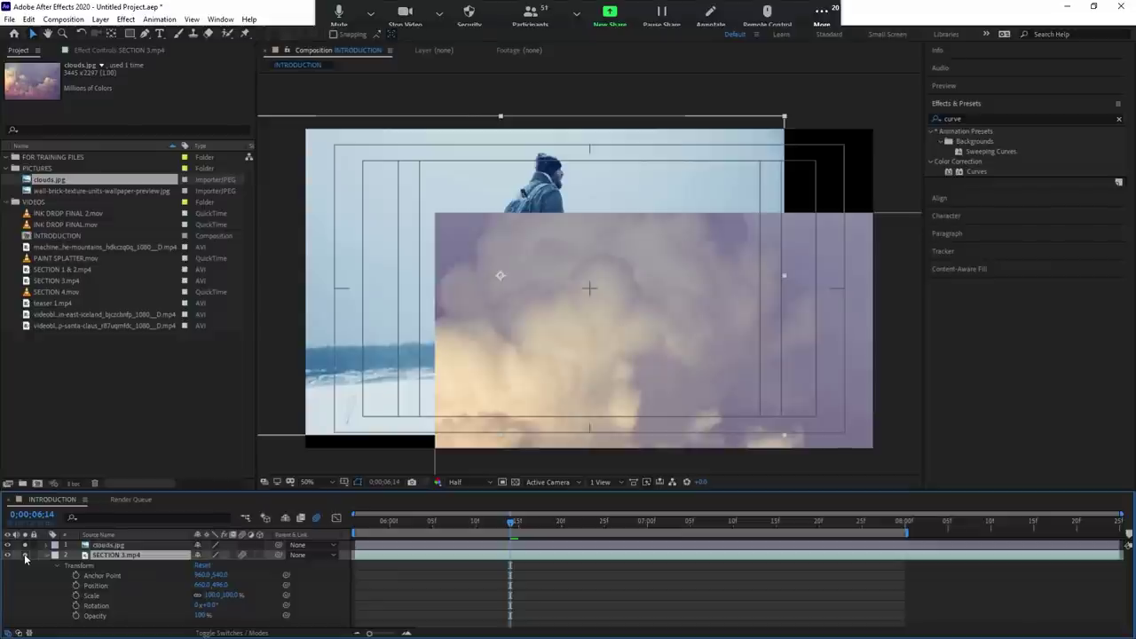
pyautogui.click(24, 557)
pyautogui.click(24, 549)
pyautogui.click(25, 555)
pyautogui.click(25, 556)
pyautogui.click(104, 545)
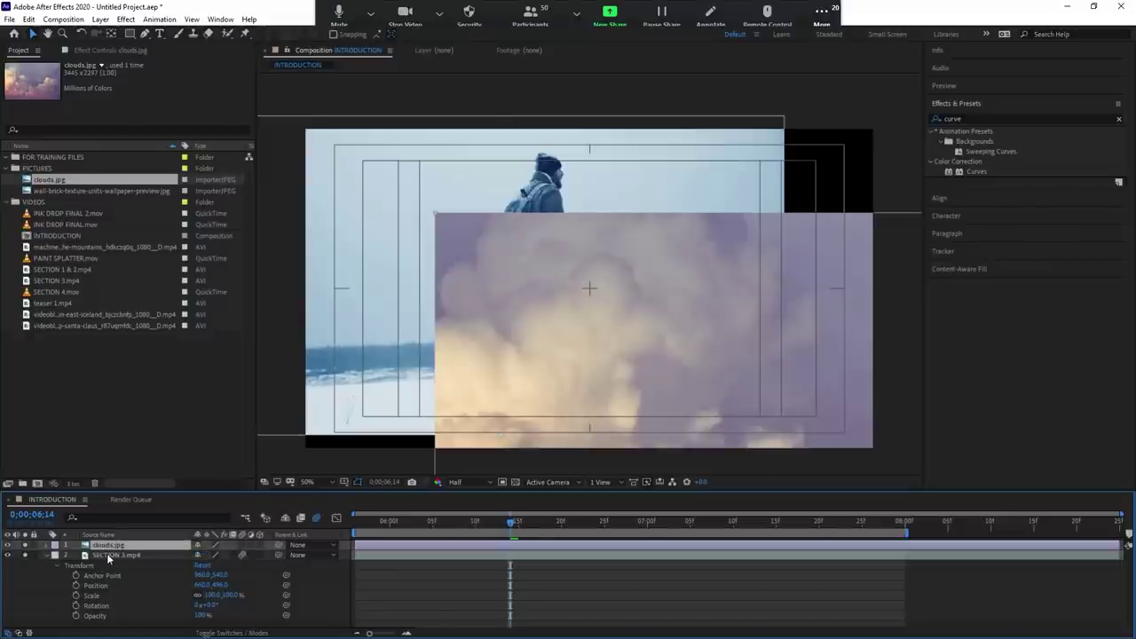
pyautogui.click(27, 548)
pyautogui.click(27, 548)
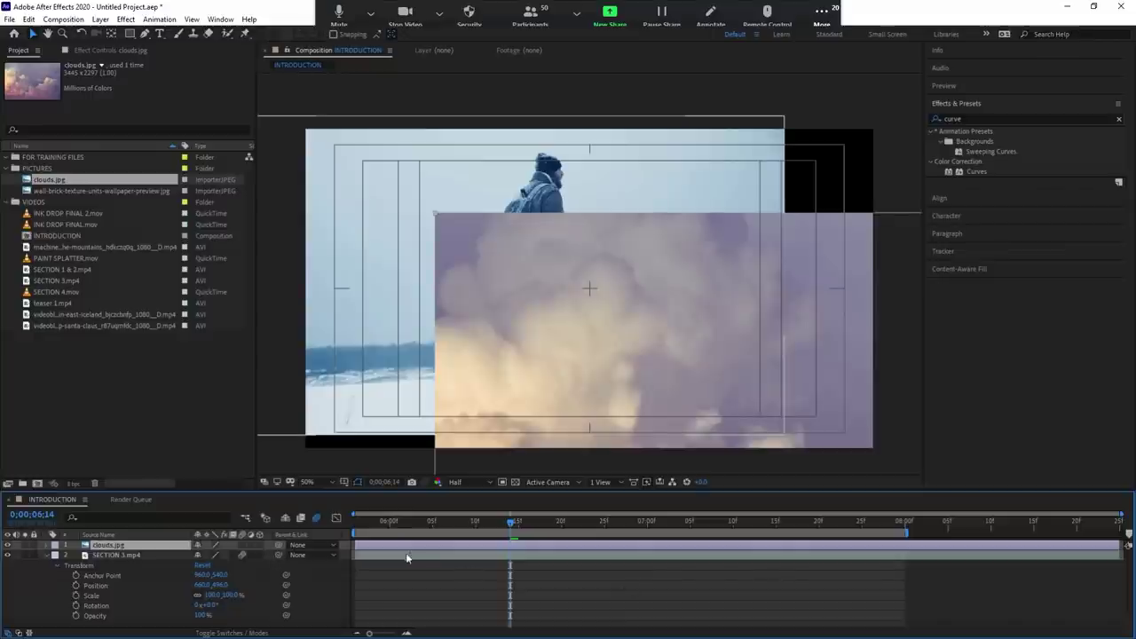
pyautogui.press('space')
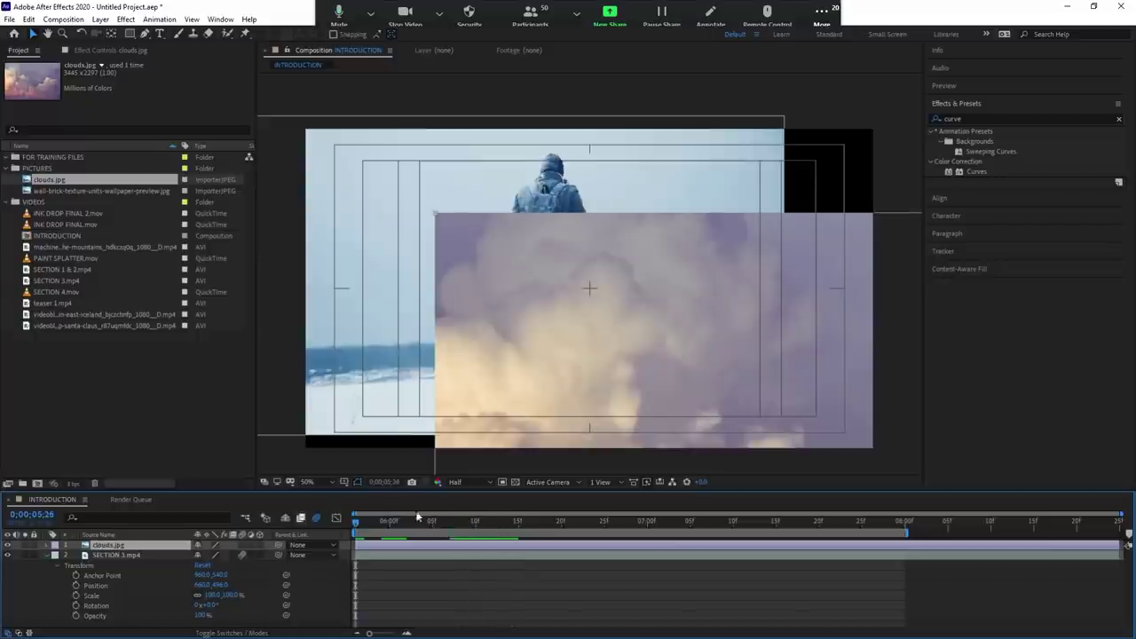
# Move the SECTION 3 video down-right and shrink the clouds image to 37% scale.
pyautogui.click(274, 554)
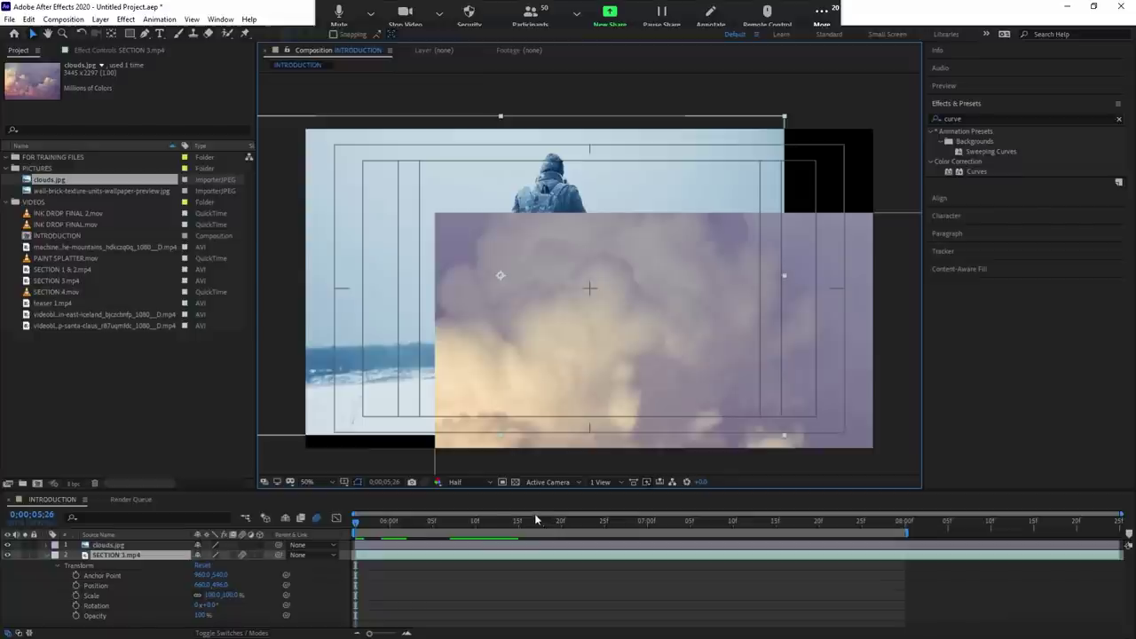
pyautogui.moveTo(347, 378); pyautogui.dragTo(377, 441)
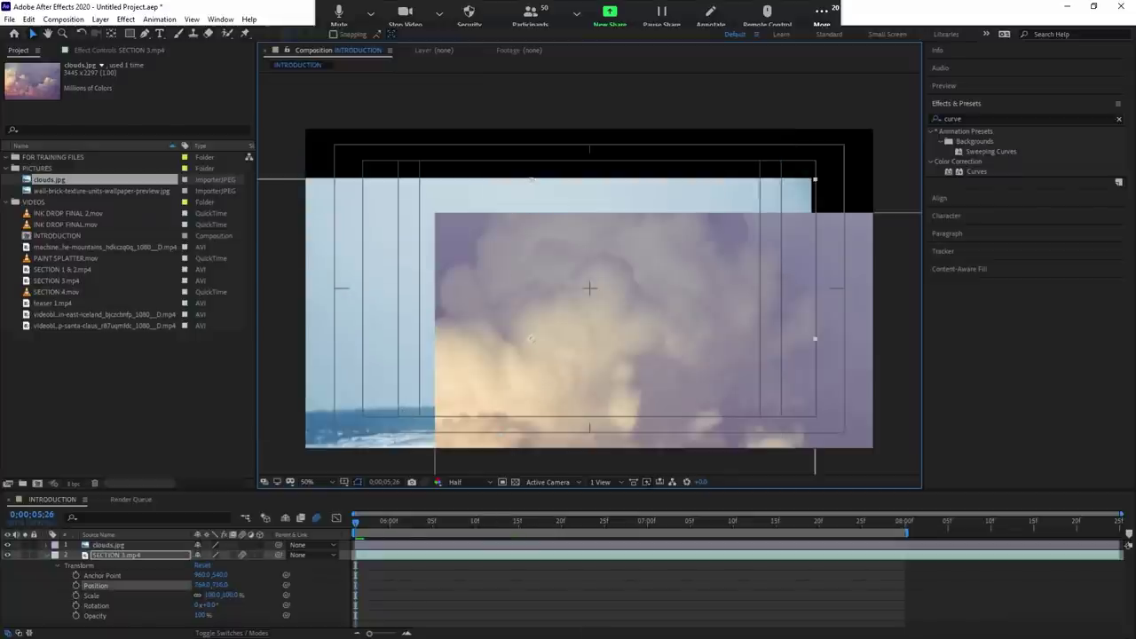
pyautogui.click(393, 546)
pyautogui.moveTo(645, 391); pyautogui.dragTo(627, 271)
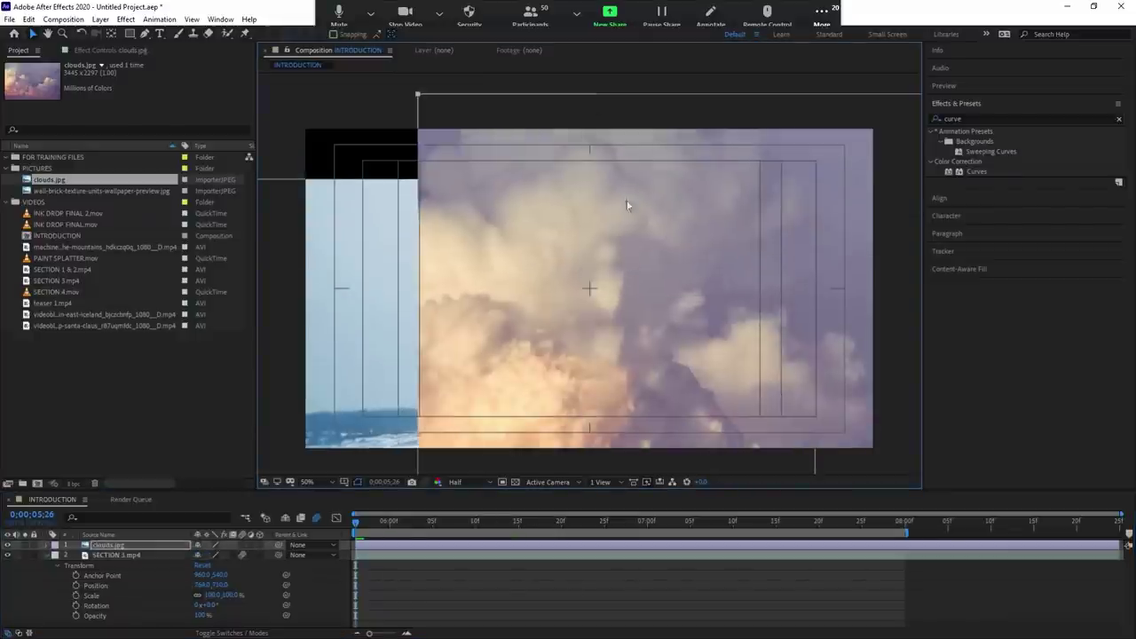
pyautogui.press('s')
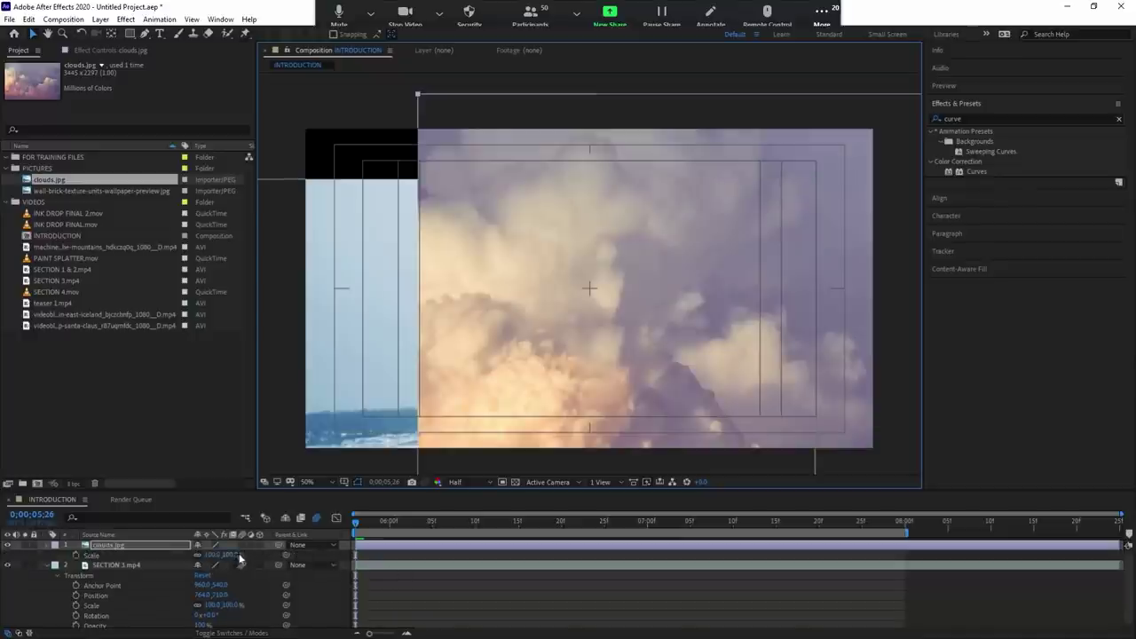
pyautogui.moveTo(217, 555); pyautogui.dragTo(200, 554)
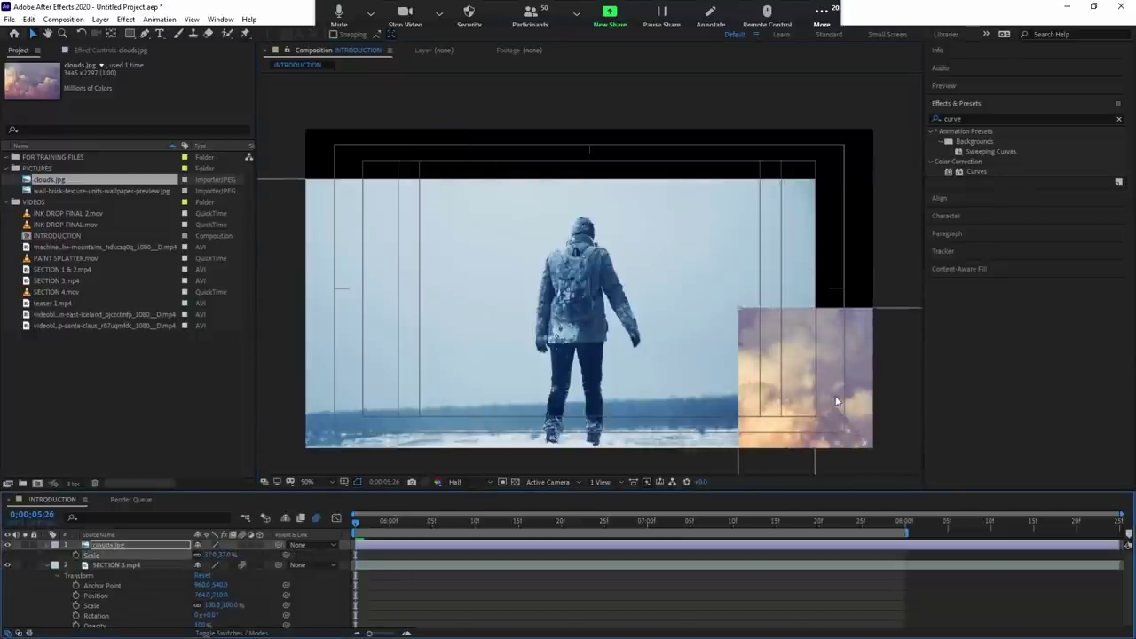
# Place the clouds top-right beside the video on the left, and parent clouds.jpg to SECTION 3.mp4.
pyautogui.moveTo(831, 394)
pyautogui.mouseDown()
pyautogui.moveTo(594, 169)
pyautogui.moveTo(642, 193)
pyautogui.mouseUp()
pyautogui.moveTo(563, 324); pyautogui.dragTo(637, 369)
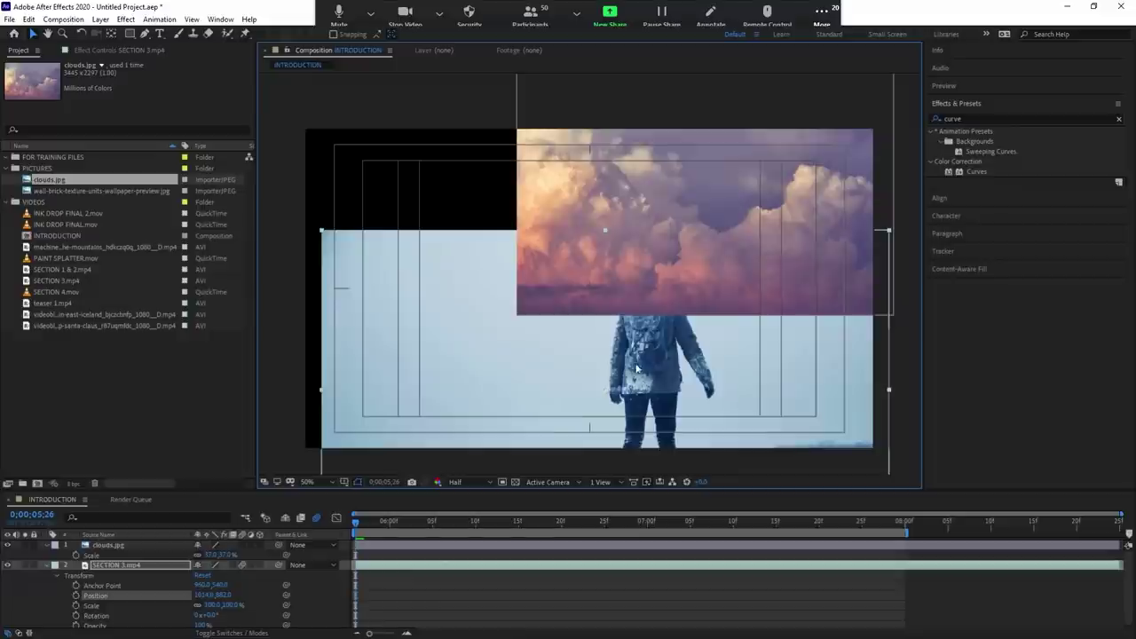
pyautogui.moveTo(741, 360); pyautogui.dragTo(497, 340)
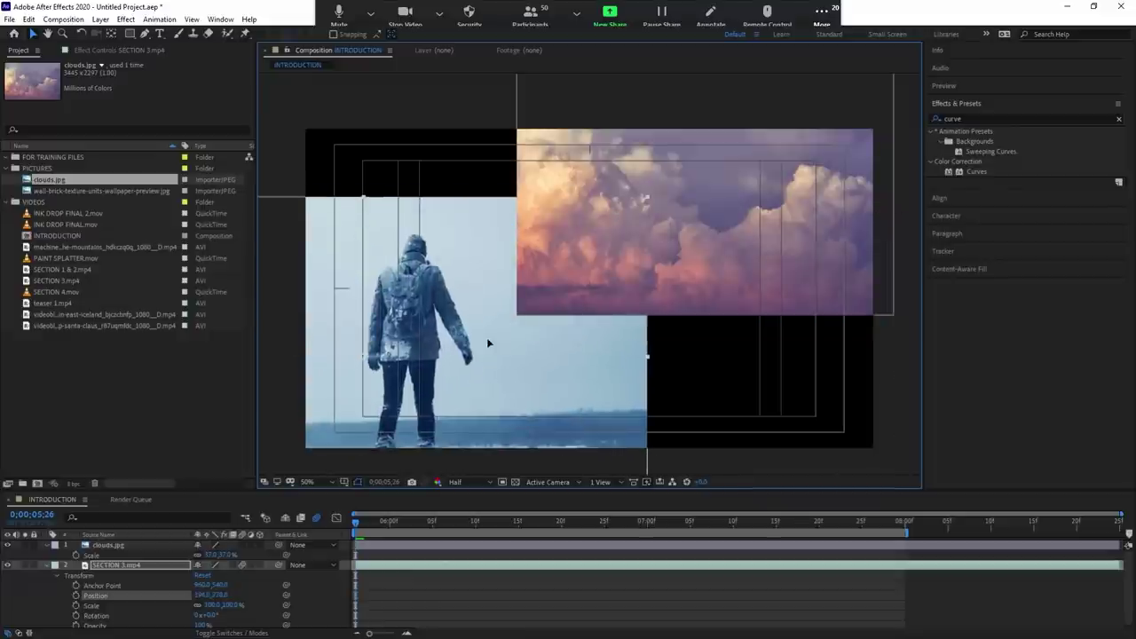
pyautogui.moveTo(798, 254); pyautogui.dragTo(833, 288)
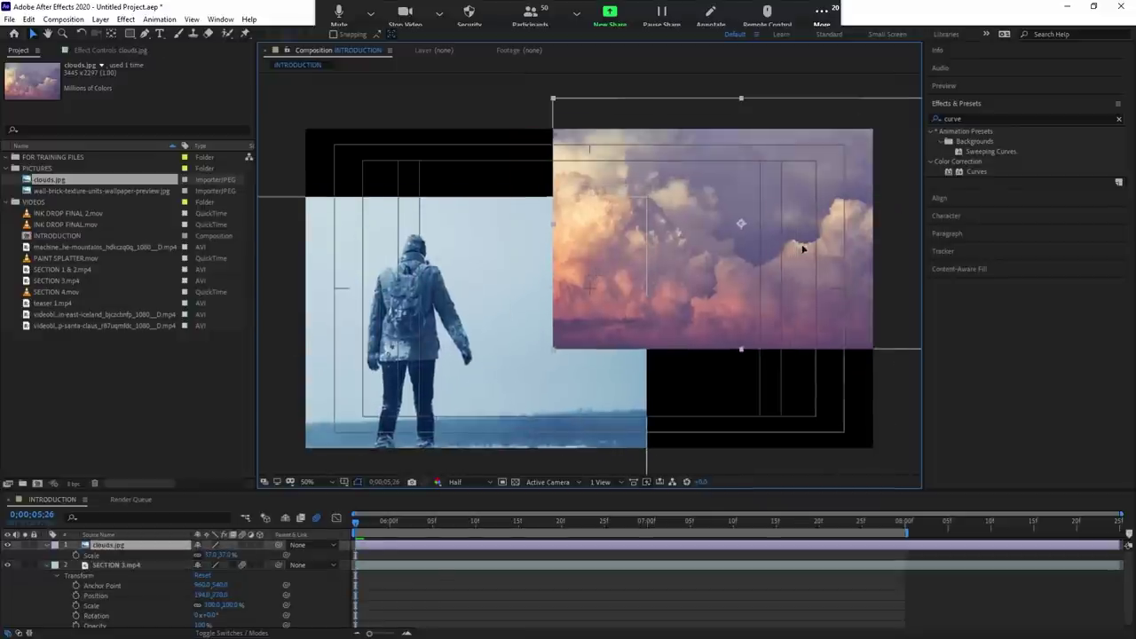
pyautogui.click(407, 543)
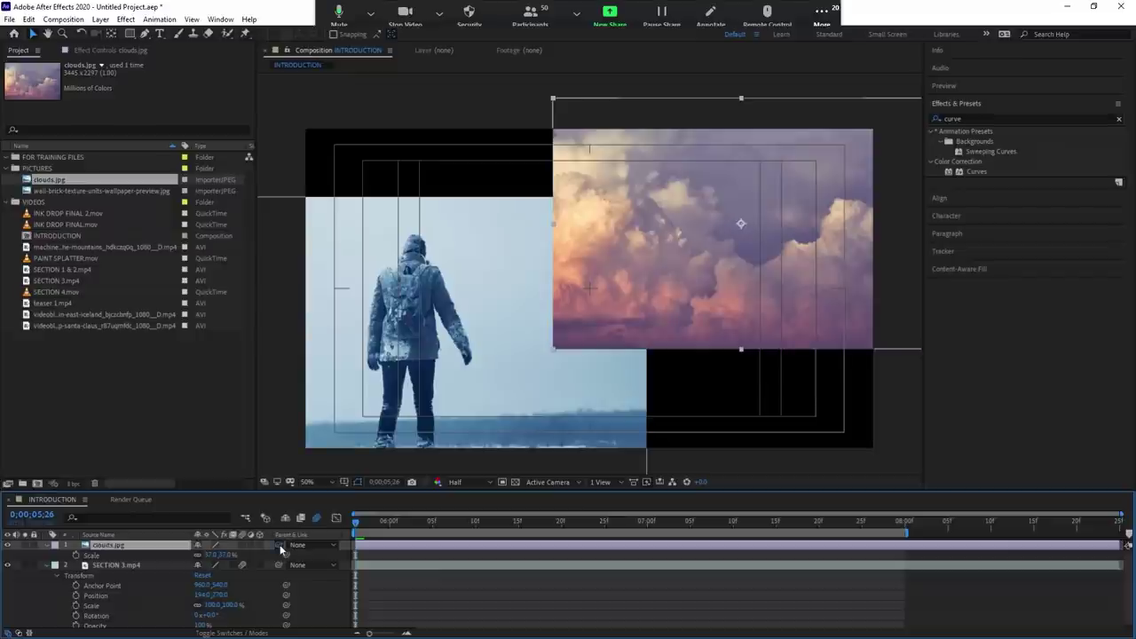
pyautogui.moveTo(269, 552); pyautogui.dragTo(116, 567)
# Nudge the SECTION 3 video slightly up and right in the composition.
pyautogui.click(138, 567)
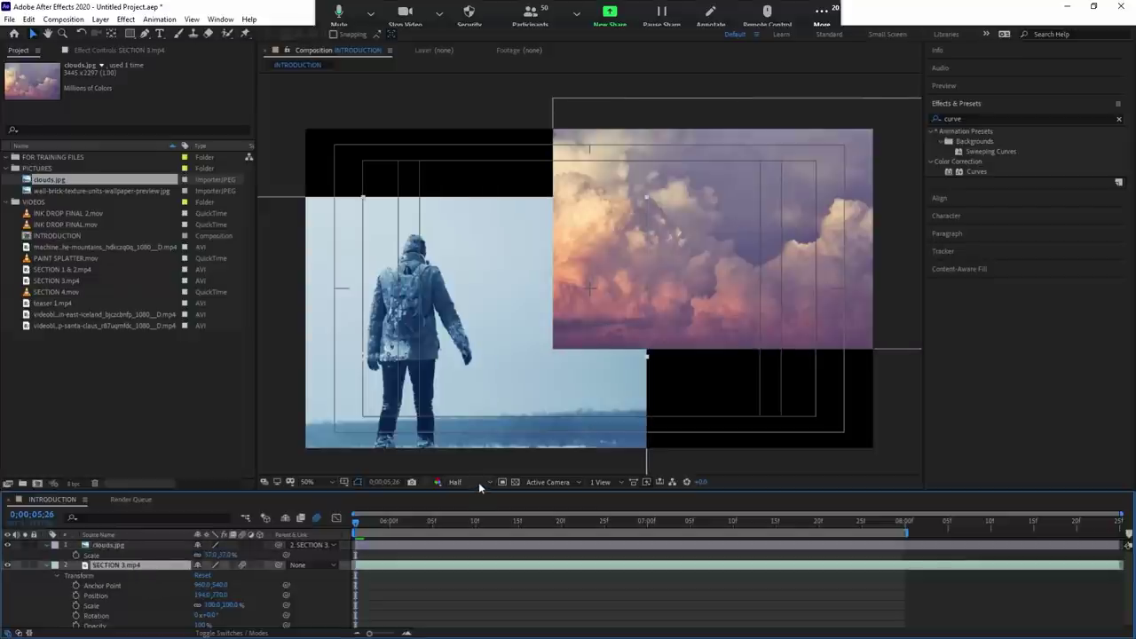
pyautogui.click(410, 417)
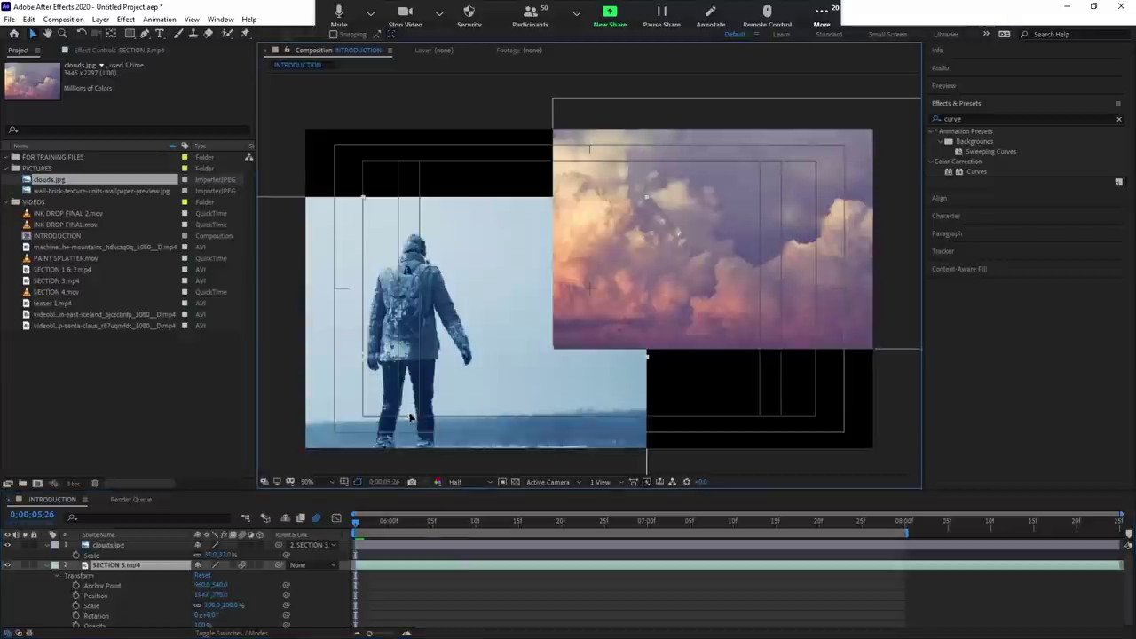
pyautogui.moveTo(410, 417)
pyautogui.mouseDown()
pyautogui.moveTo(480, 320)
pyautogui.moveTo(416, 419)
pyautogui.mouseUp()
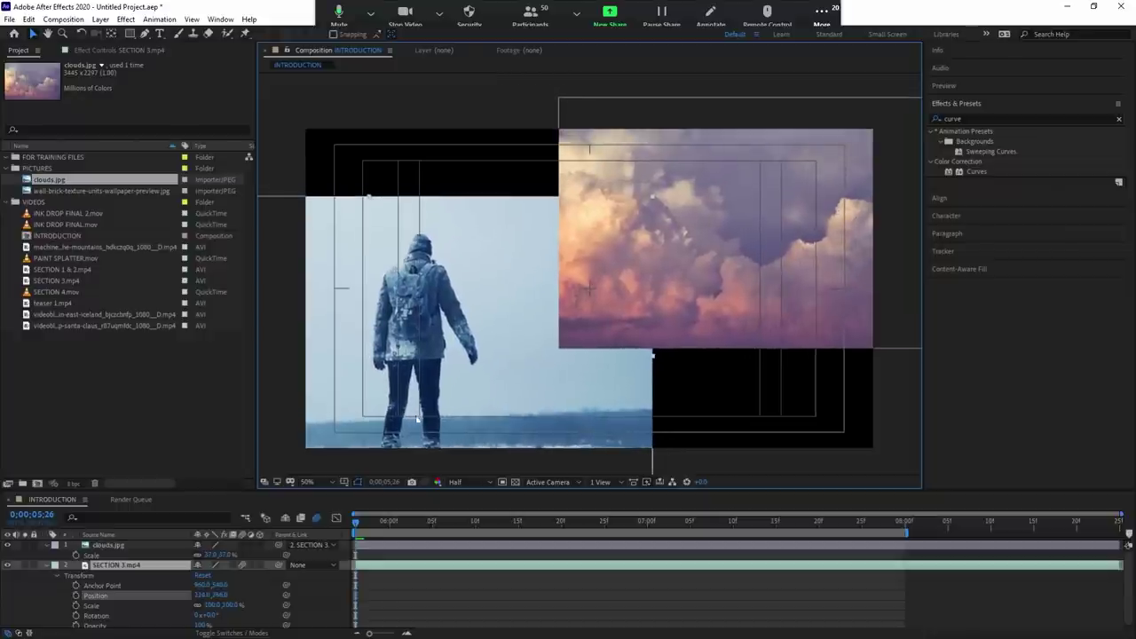
pyautogui.press('Return')
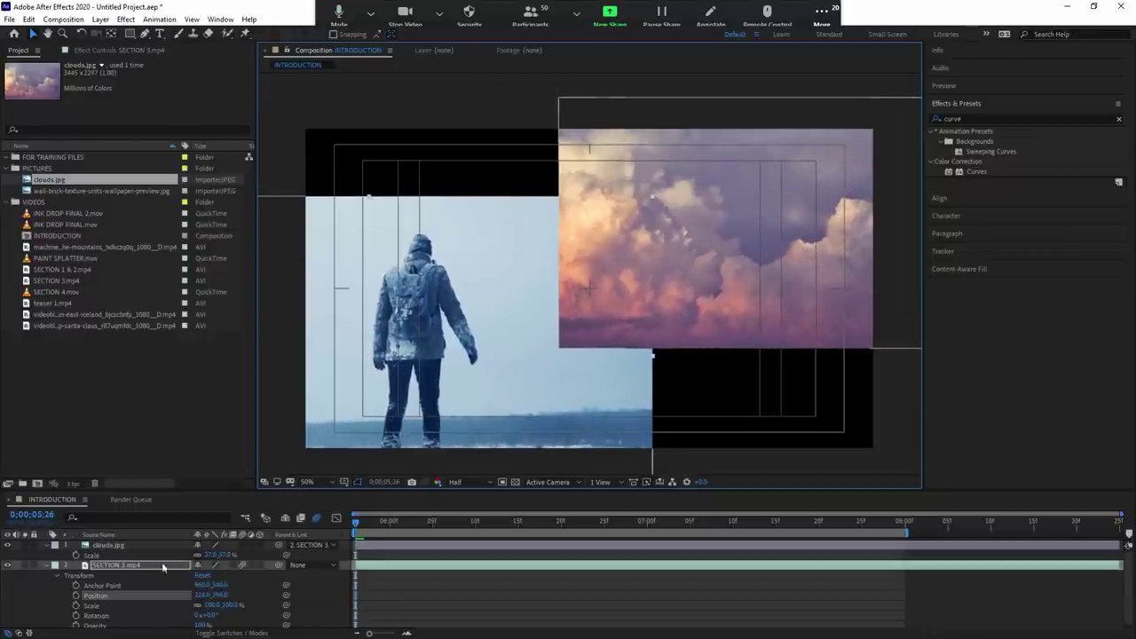
pyautogui.click(130, 557)
pyautogui.click(140, 576)
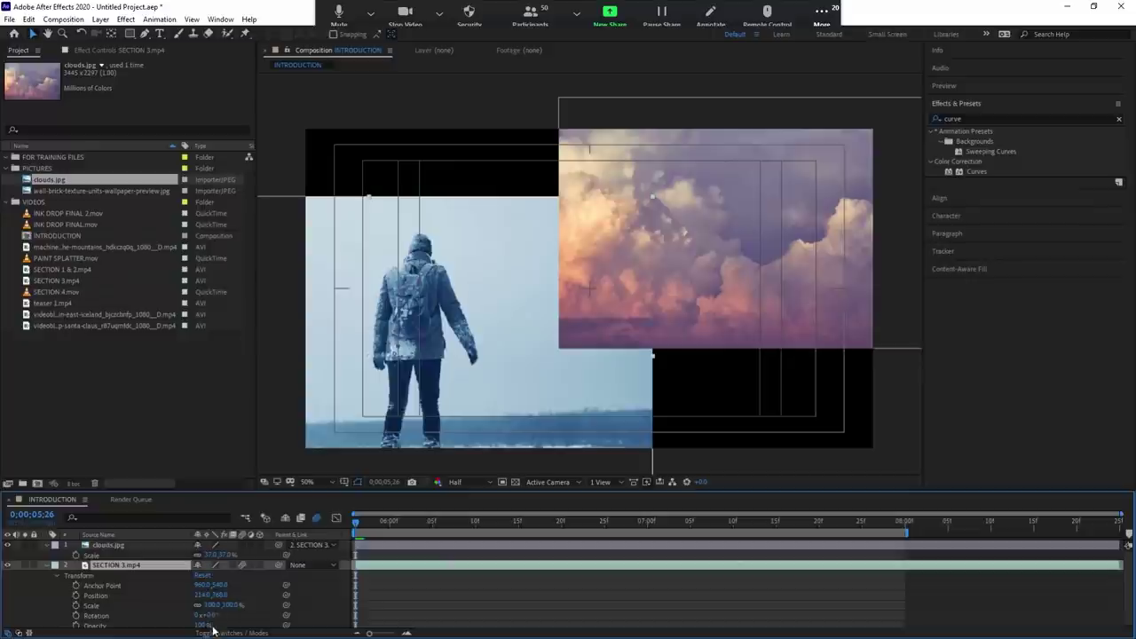
# Set SECTION 3.mp4's Rotation to 0° and move the time to 0;00;06;02.
pyautogui.moveTo(206, 615); pyautogui.dragTo(213, 614)
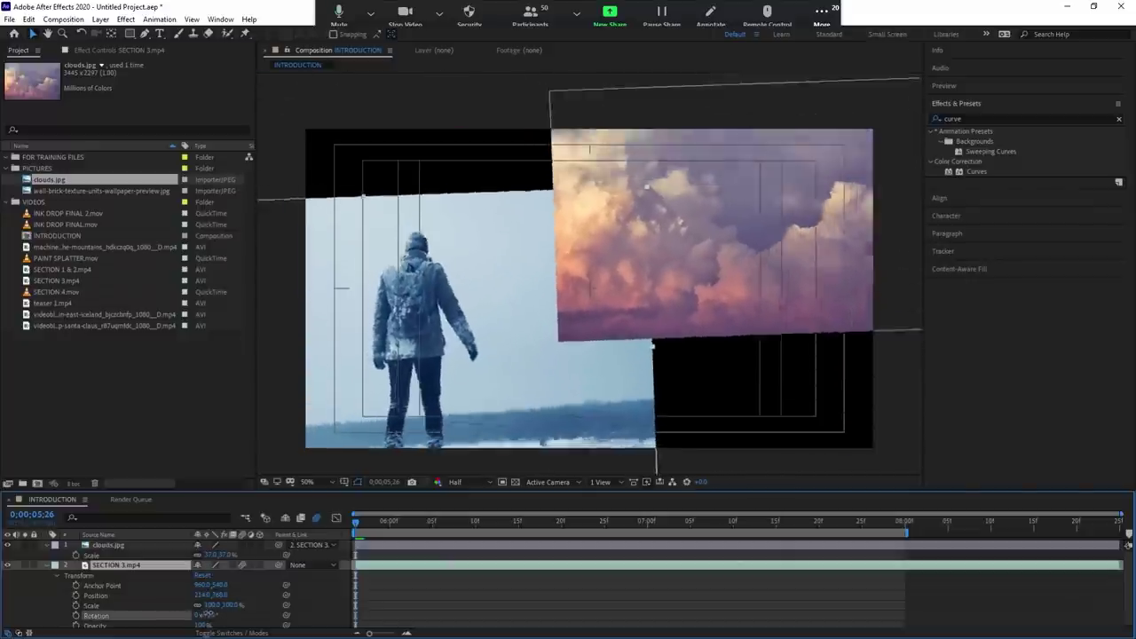
pyautogui.click(211, 614)
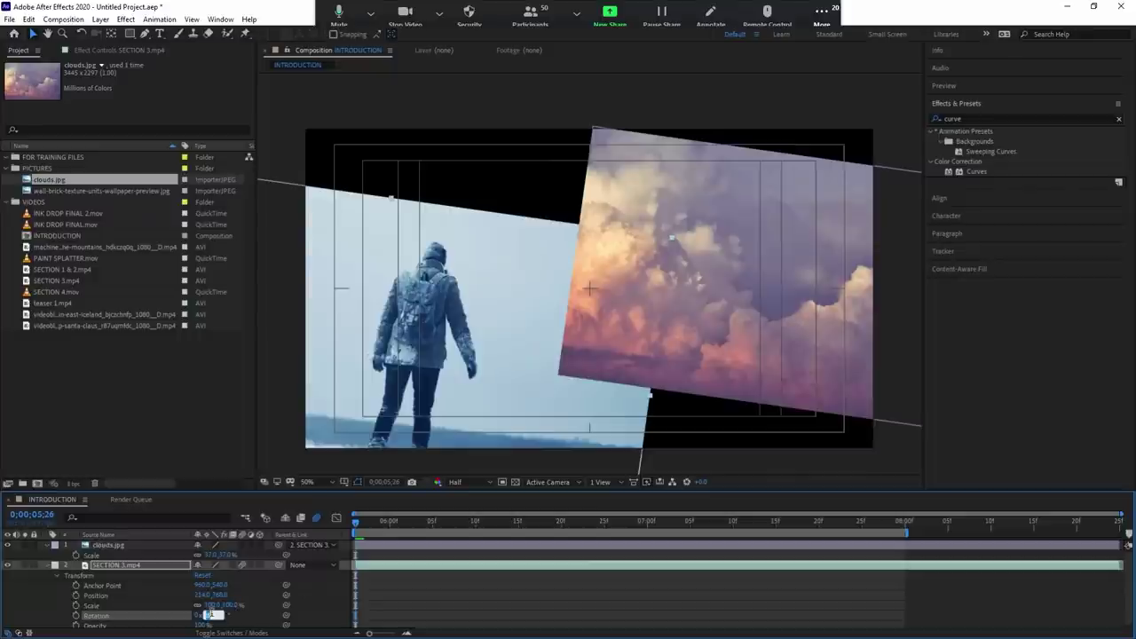
pyautogui.write('0x+0.0°')
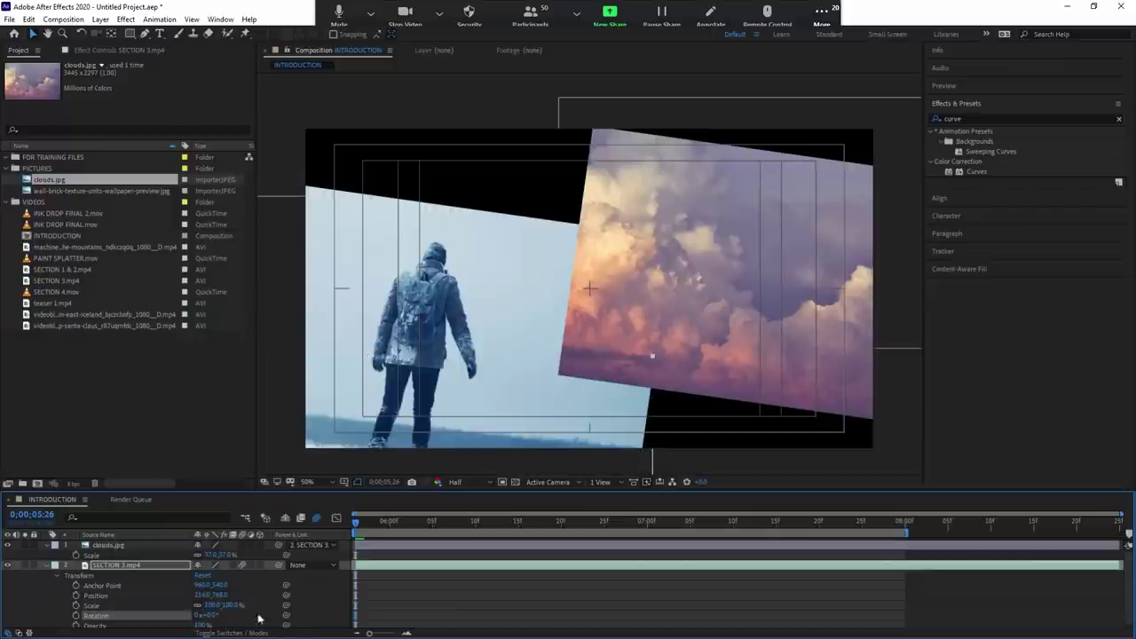
pyautogui.press('Return')
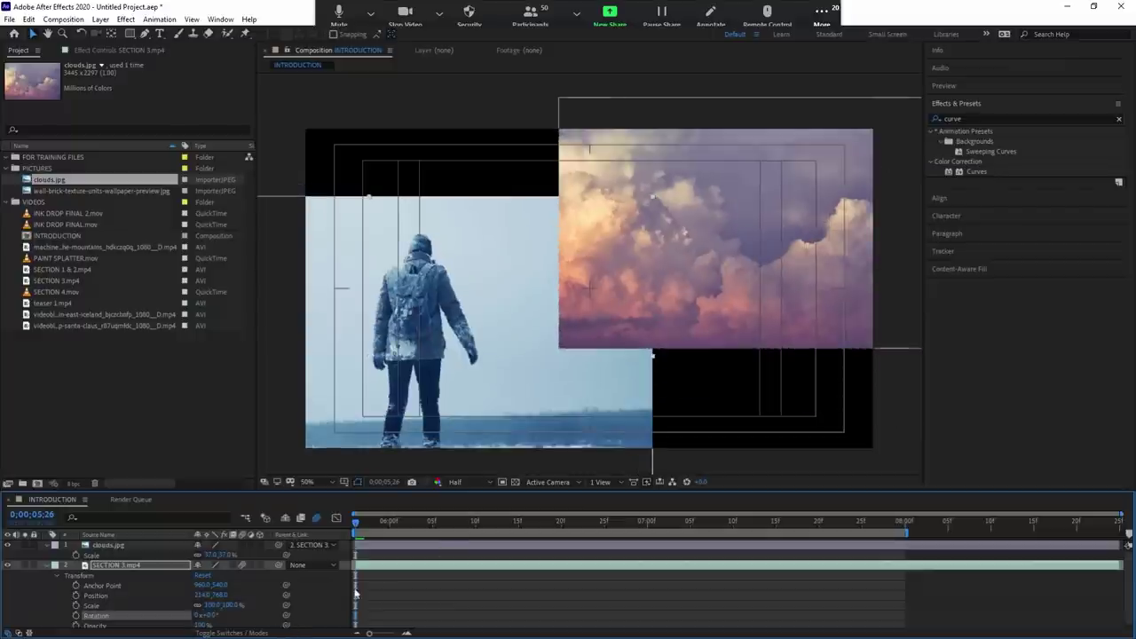
pyautogui.moveTo(360, 540); pyautogui.dragTo(406, 540)
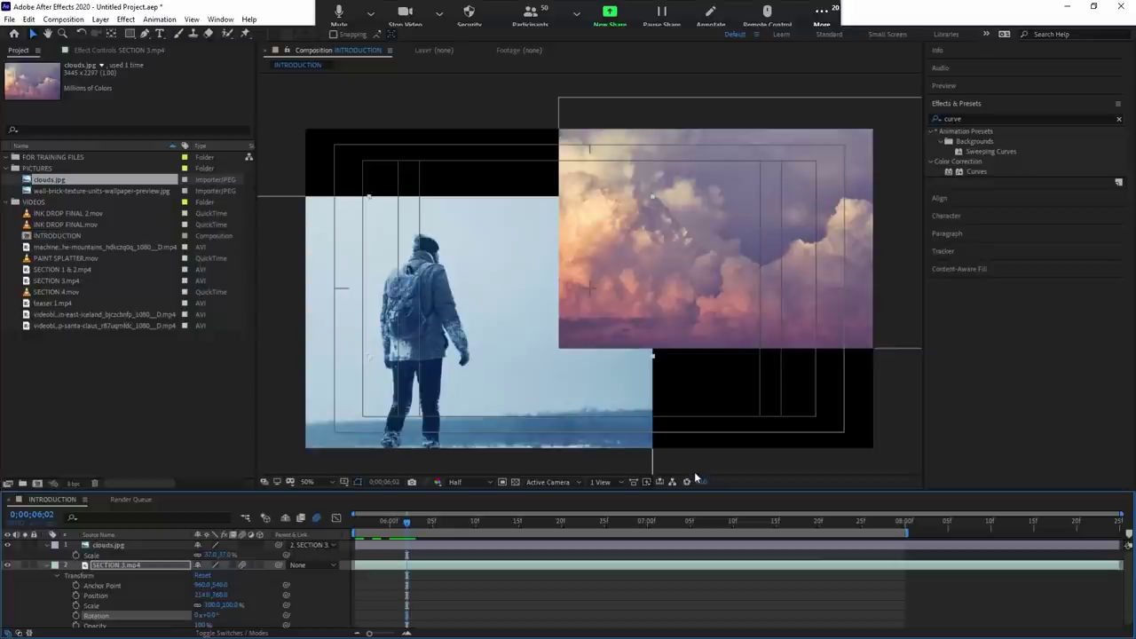
# Add Adjustment Layer 1 at the top and shape an S-curve in its Curves effect for contrast.
pyautogui.hotkey('ctrl', 'alt', 'y')
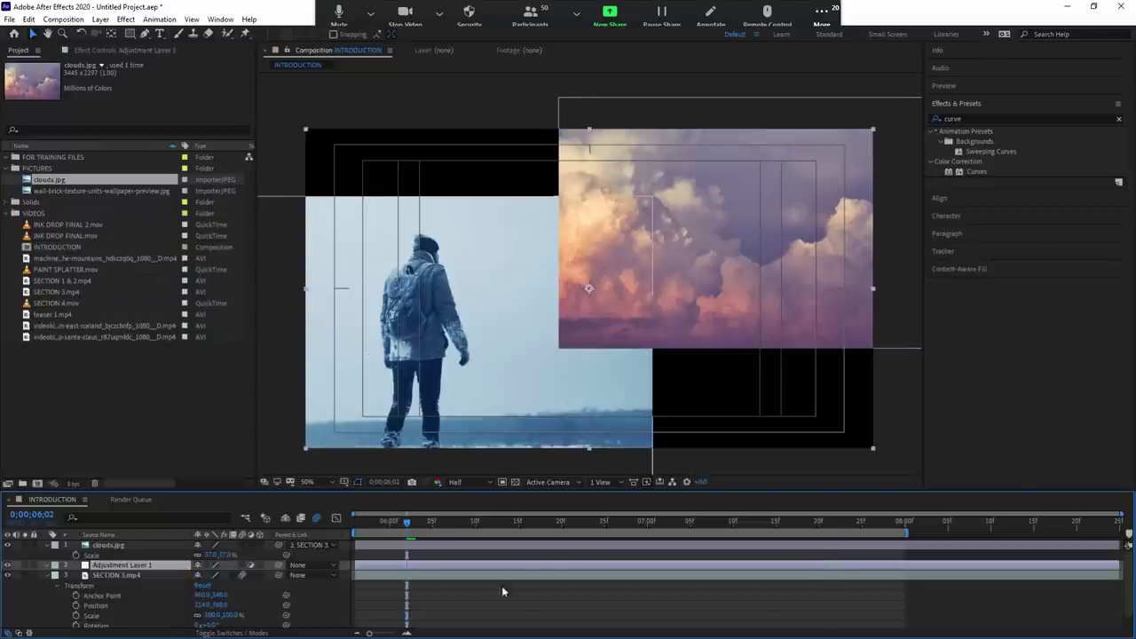
pyautogui.moveTo(124, 565); pyautogui.dragTo(124, 543)
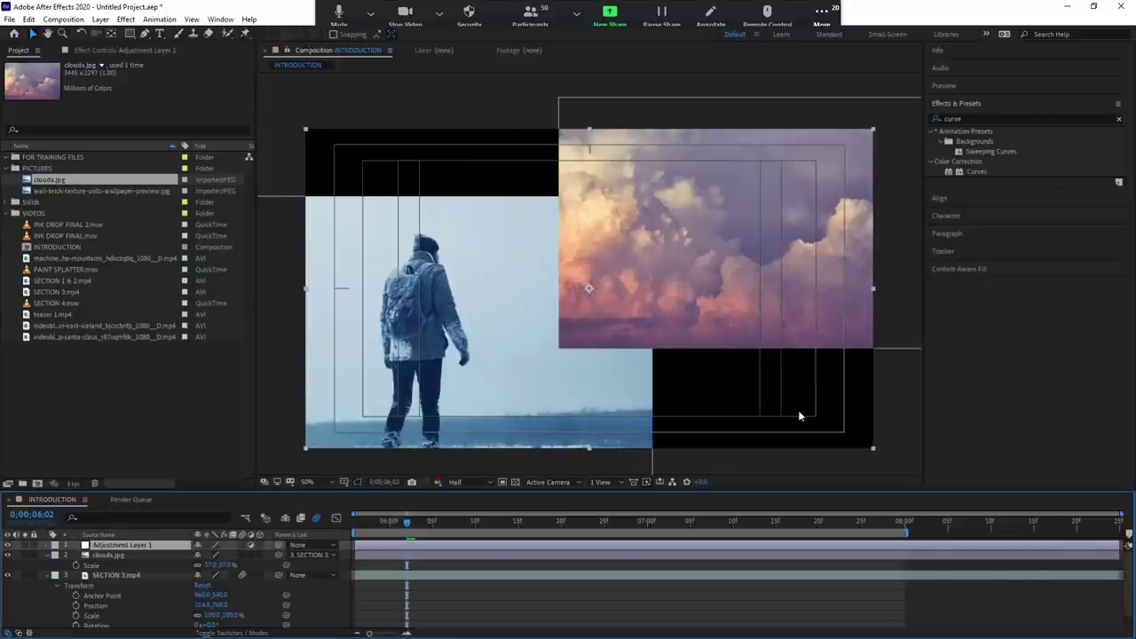
pyautogui.moveTo(123, 173); pyautogui.dragTo(105, 174)
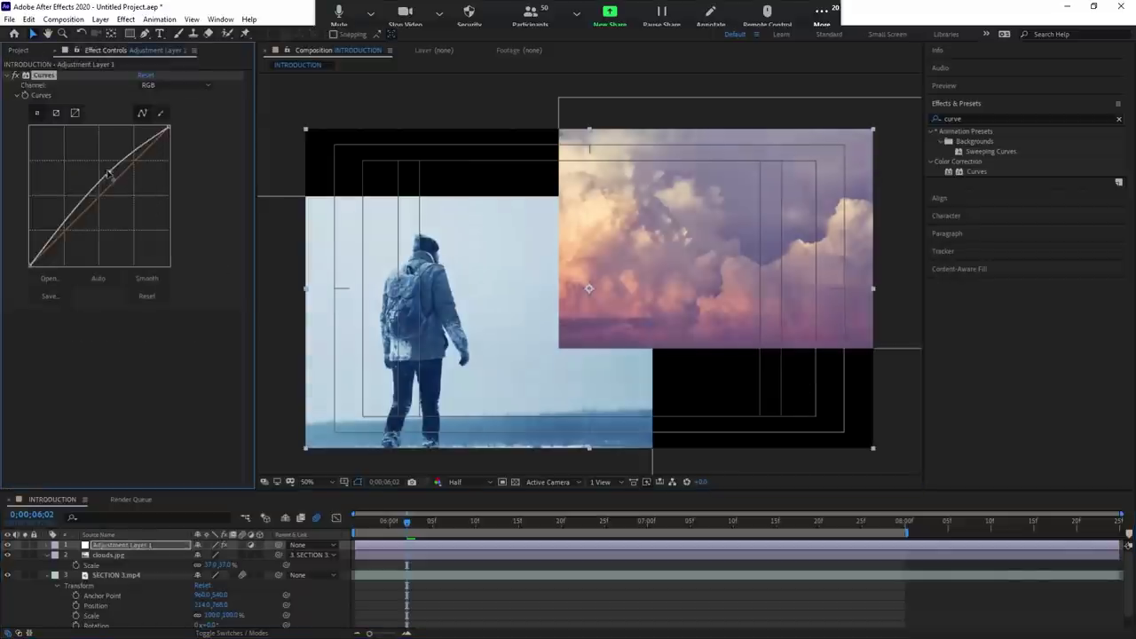
pyautogui.moveTo(77, 209); pyautogui.dragTo(74, 232)
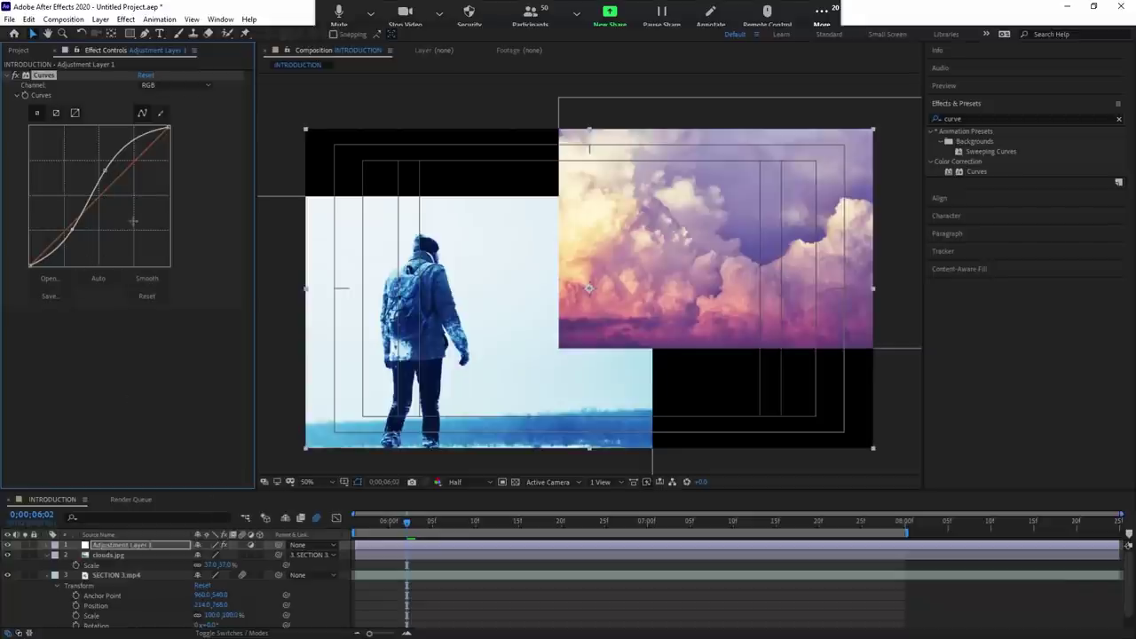
pyautogui.moveTo(72, 229); pyautogui.dragTo(75, 236)
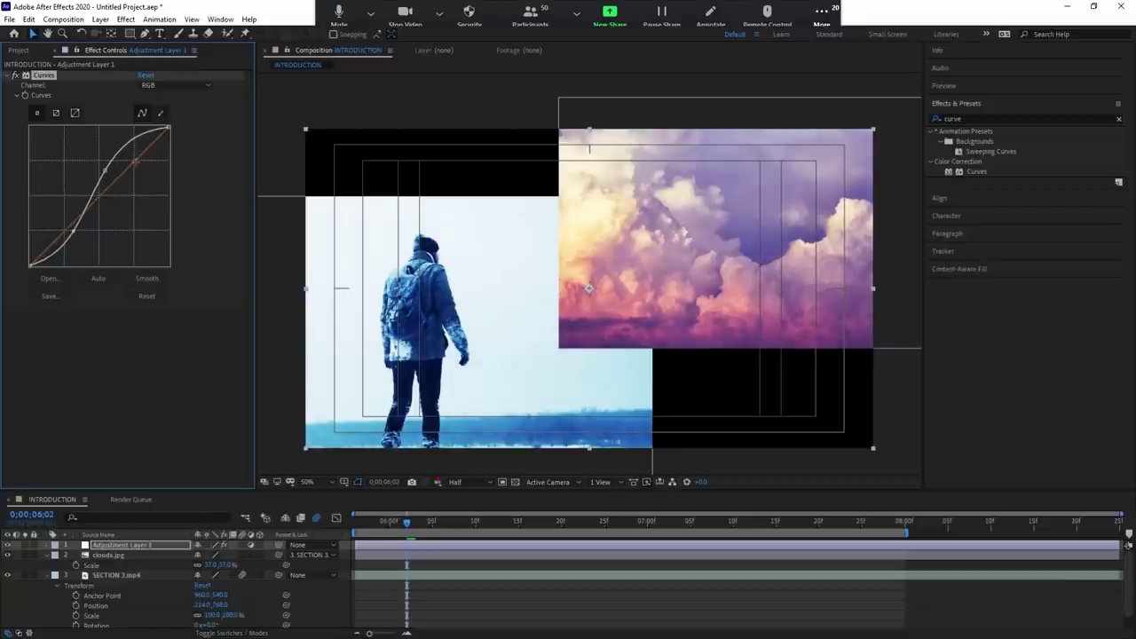
pyautogui.moveTo(106, 169)
pyautogui.mouseDown()
pyautogui.moveTo(111, 182)
pyautogui.moveTo(105, 170)
pyautogui.mouseUp()
pyautogui.moveTo(74, 232); pyautogui.dragTo(66, 238)
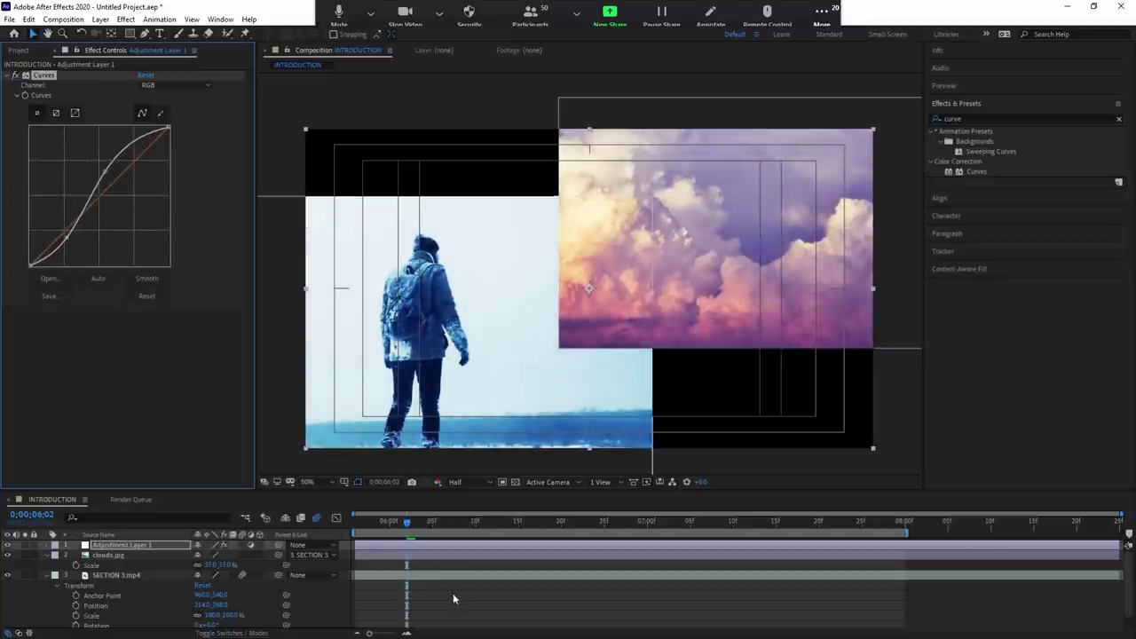
pyautogui.click(445, 547)
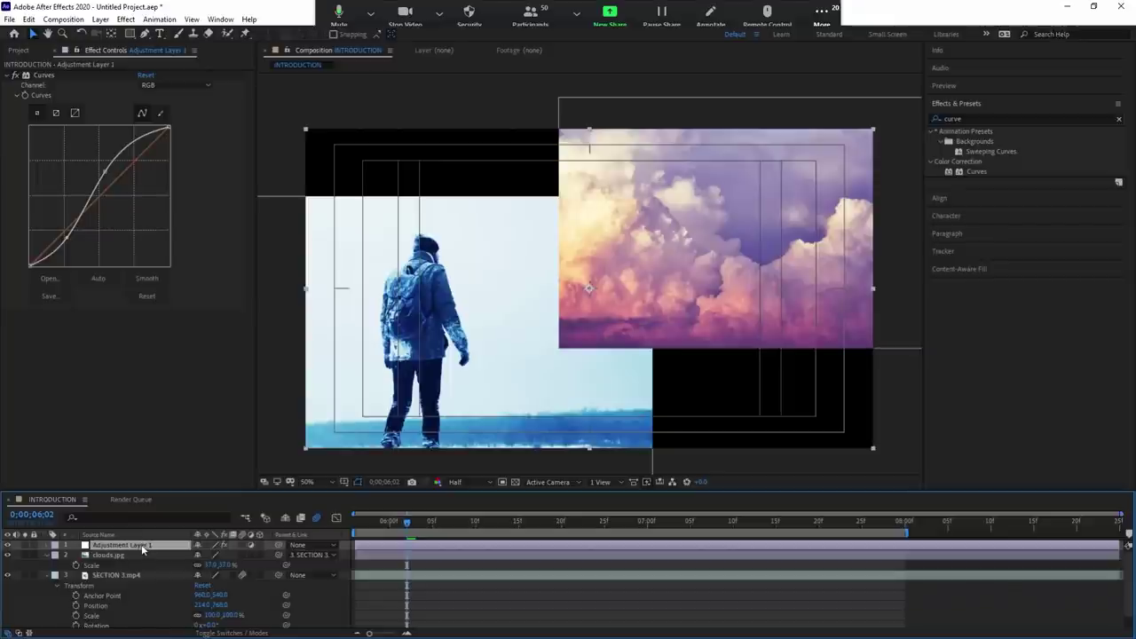
pyautogui.moveTo(141, 544); pyautogui.dragTo(148, 568)
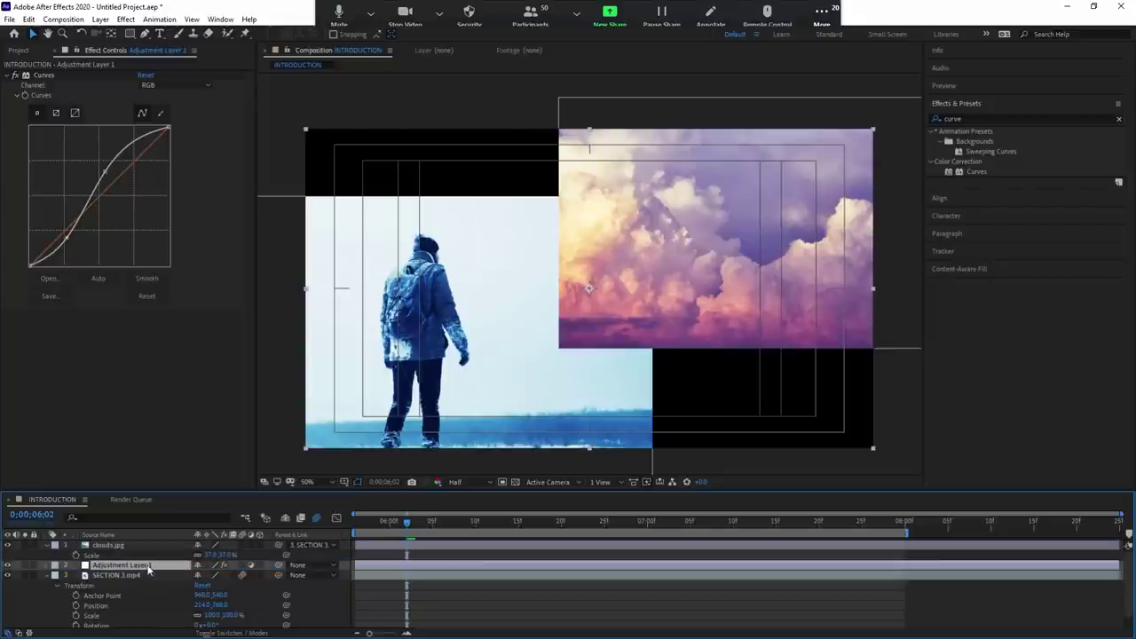
pyautogui.click(124, 545)
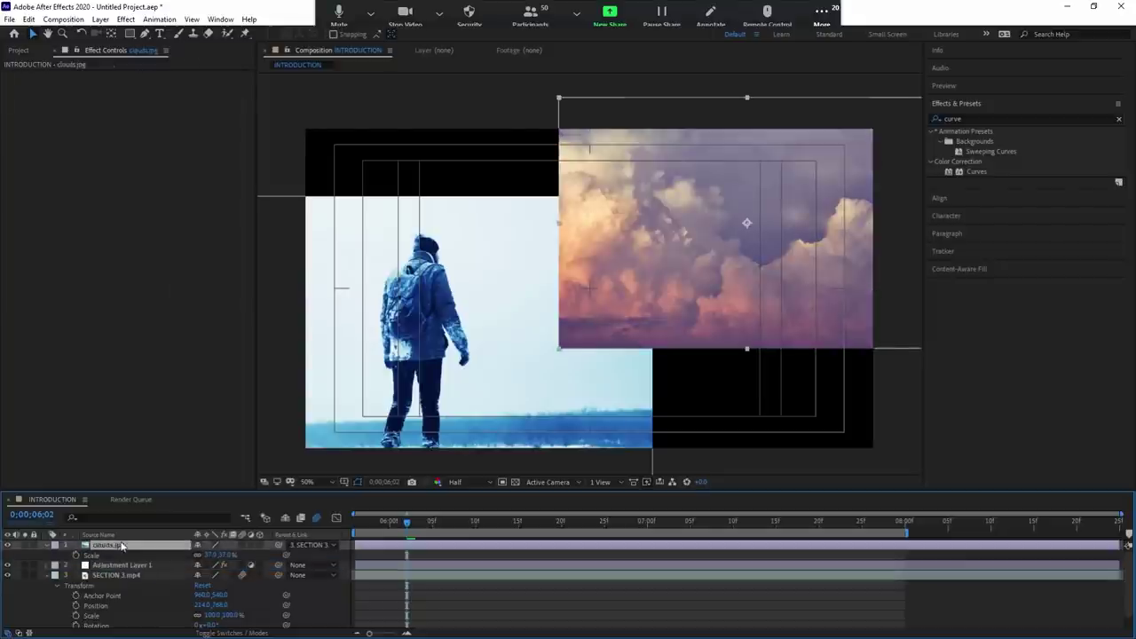
pyautogui.click(131, 565)
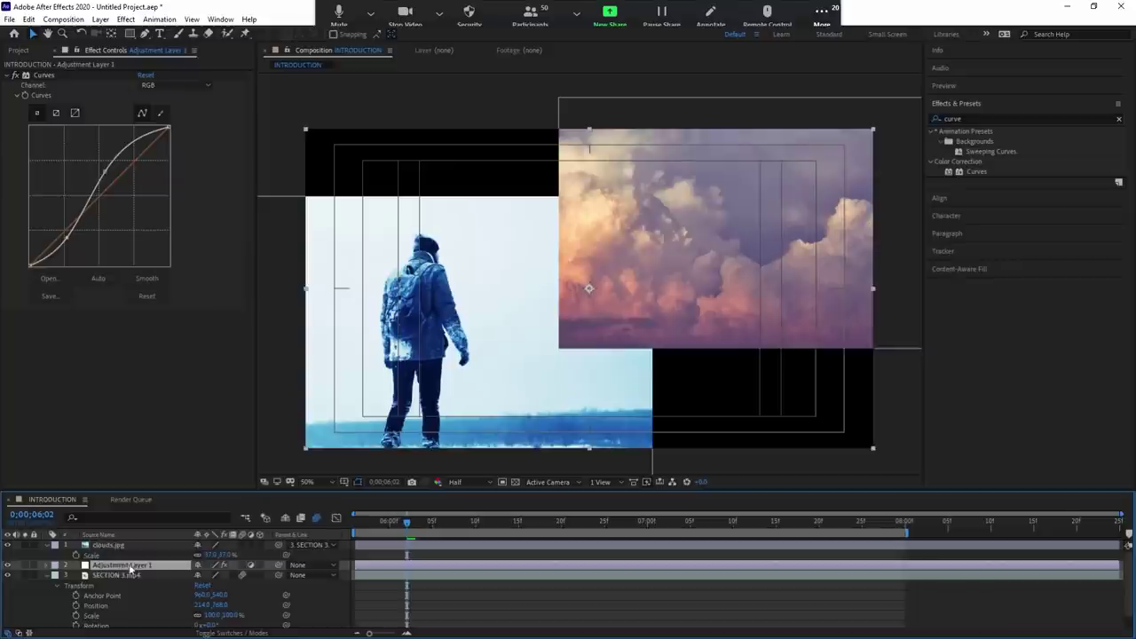
pyautogui.click(112, 544)
pyautogui.click(113, 566)
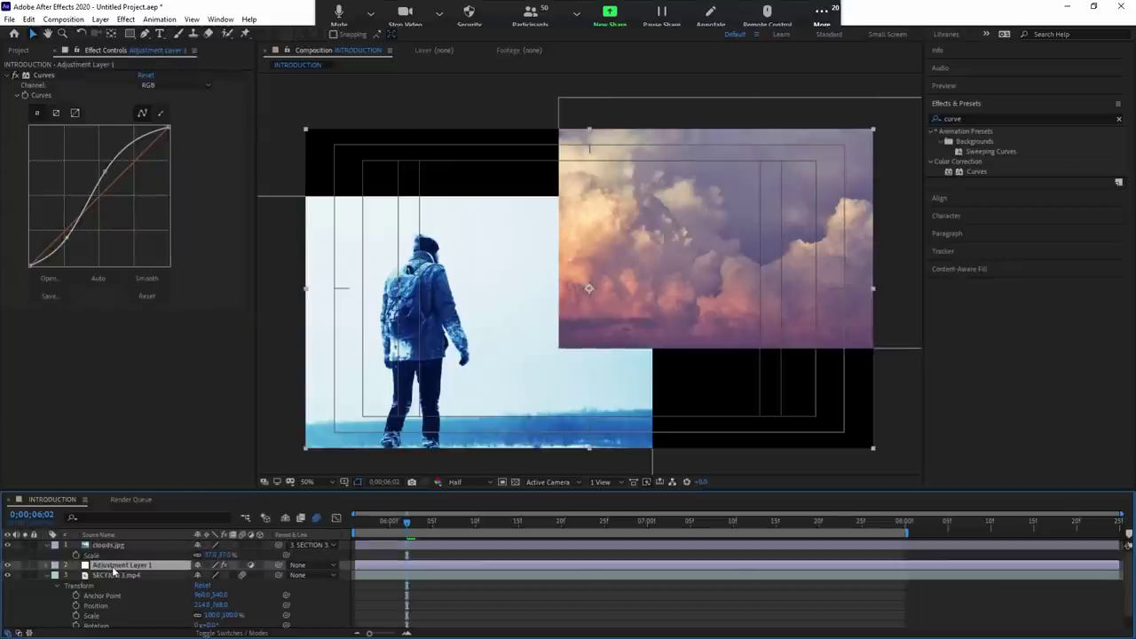
pyautogui.click(110, 545)
pyautogui.click(112, 566)
pyautogui.click(113, 577)
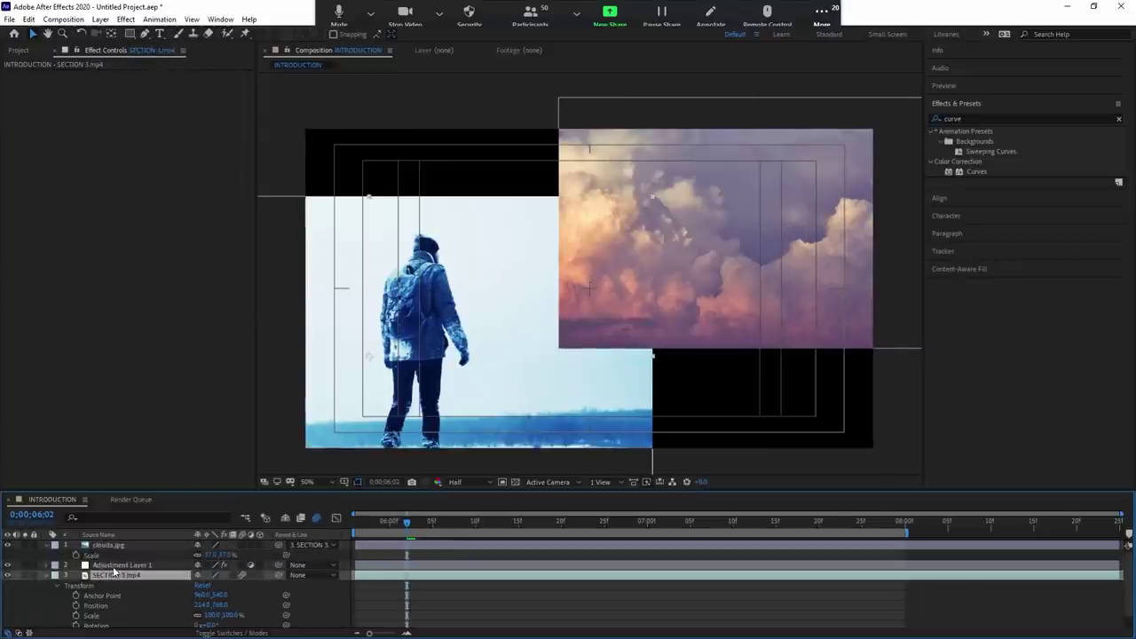
pyautogui.click(117, 565)
pyautogui.click(119, 576)
pyautogui.click(122, 567)
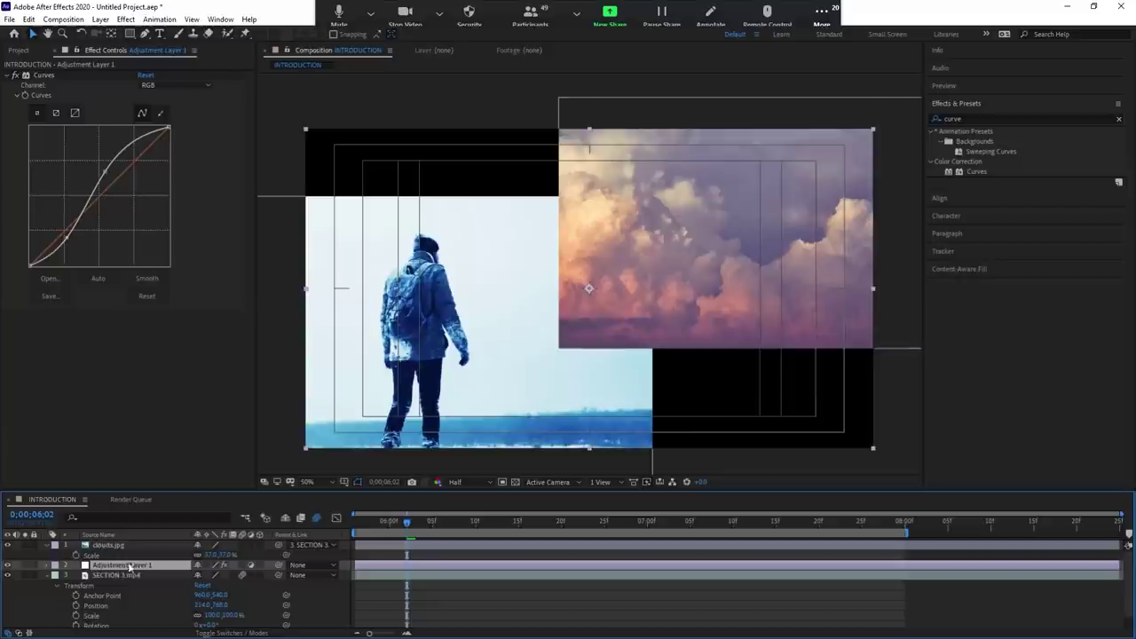
pyautogui.click(139, 579)
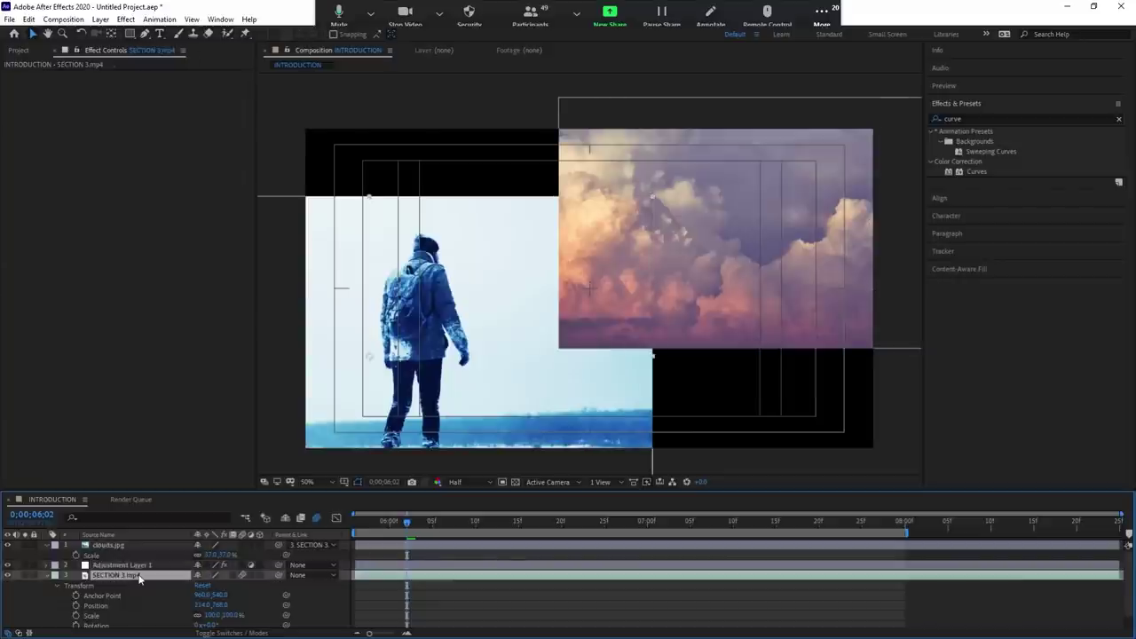
pyautogui.click(142, 565)
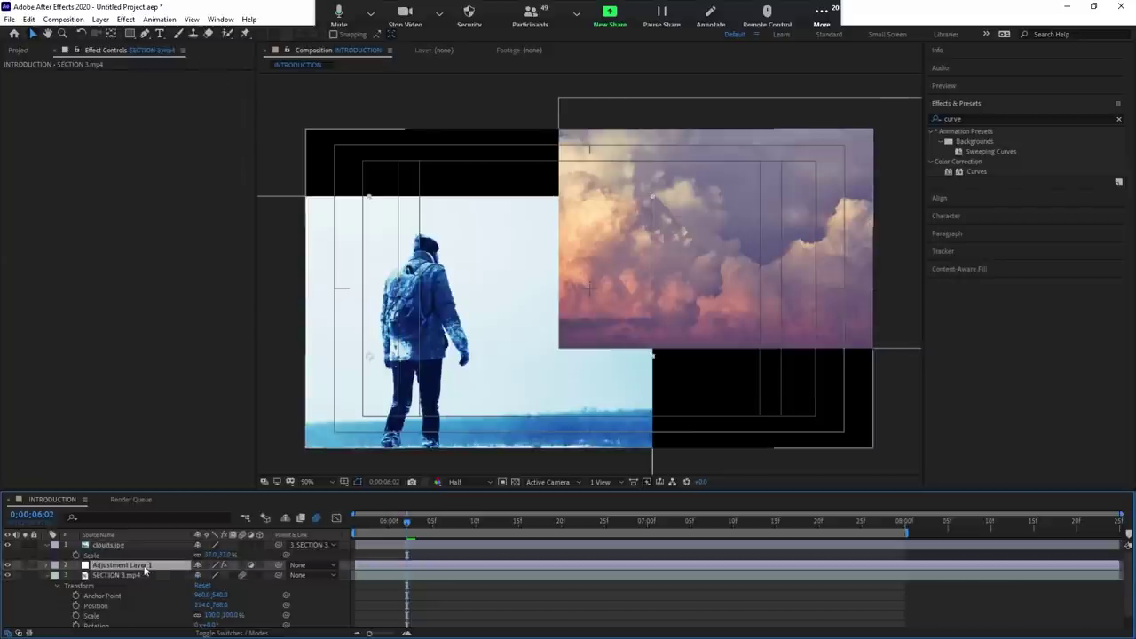
pyautogui.click(142, 575)
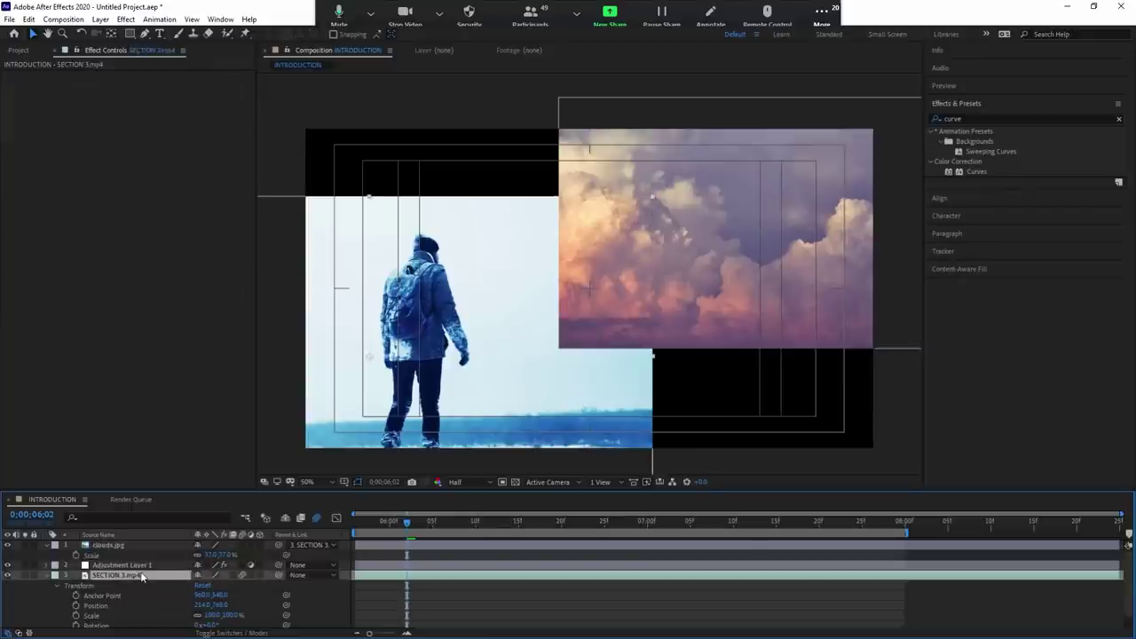
pyautogui.moveTo(142, 564); pyautogui.dragTo(153, 545)
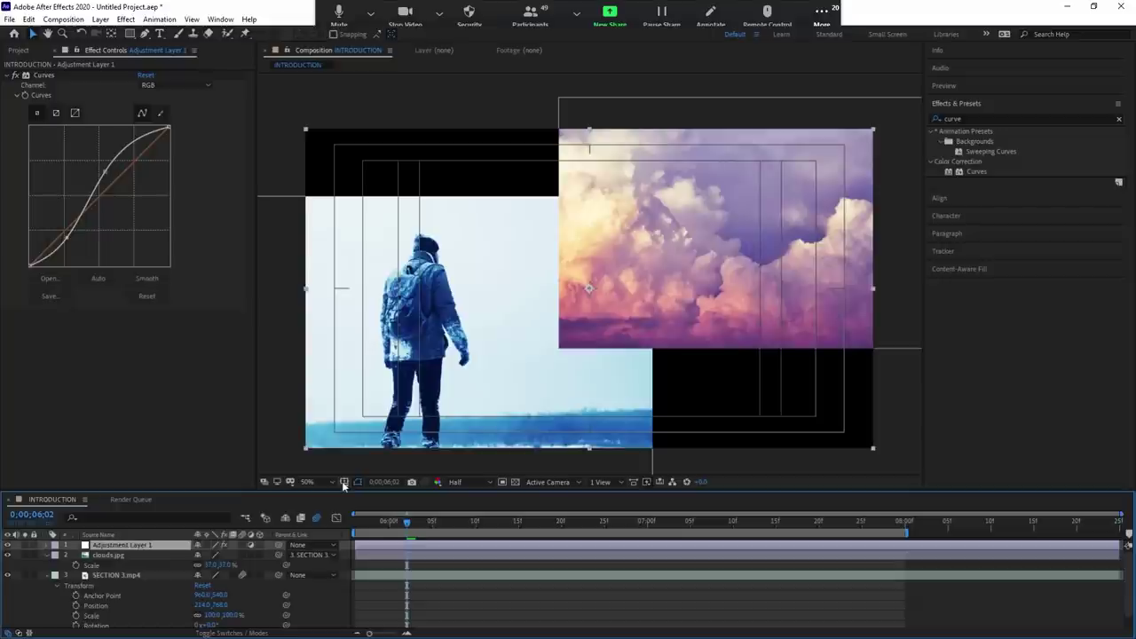
pyautogui.moveTo(441, 525)
pyautogui.mouseDown()
pyautogui.moveTo(394, 523)
pyautogui.moveTo(458, 523)
pyautogui.mouseUp()
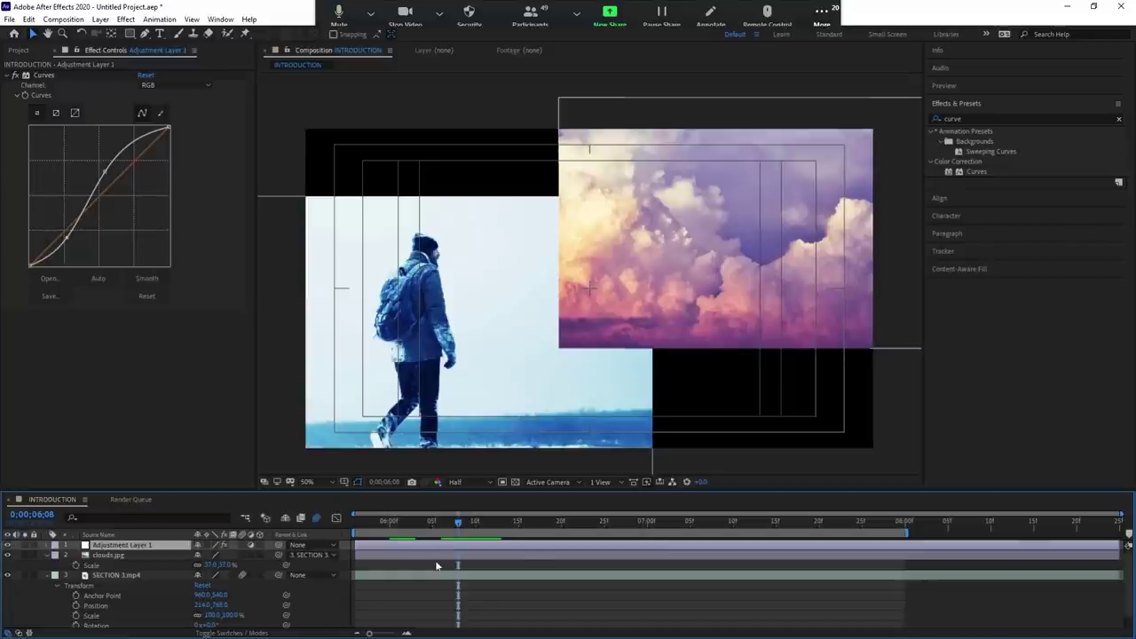
pyautogui.click(439, 544)
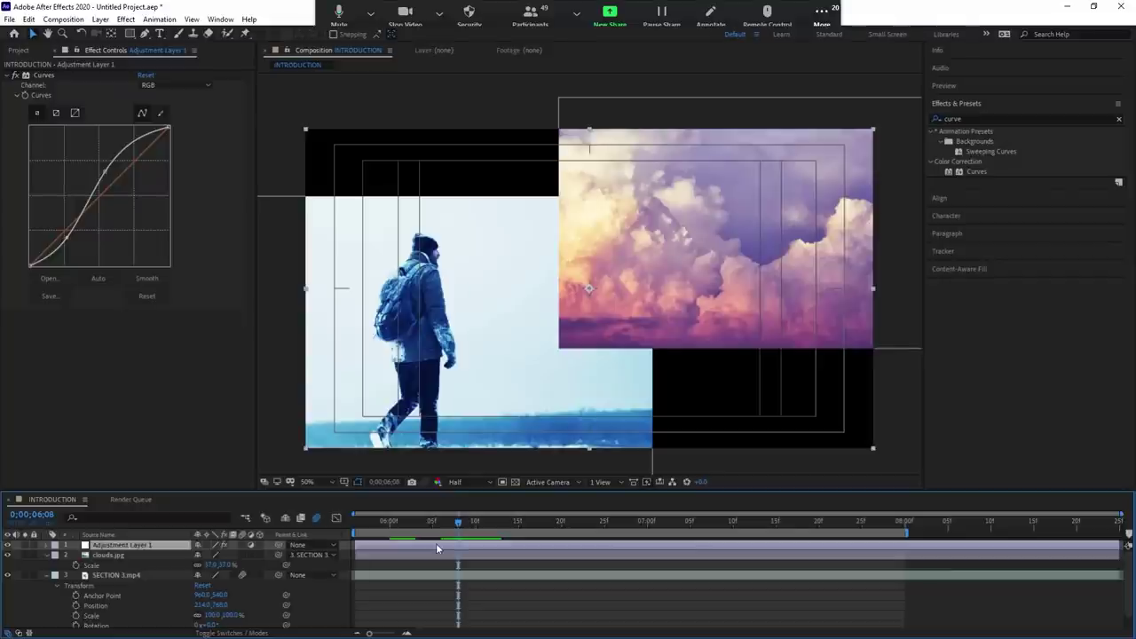
# Delete the Curves adjustment layer, then add a Deep Red solid beneath the other layers.
pyautogui.press('Delete')
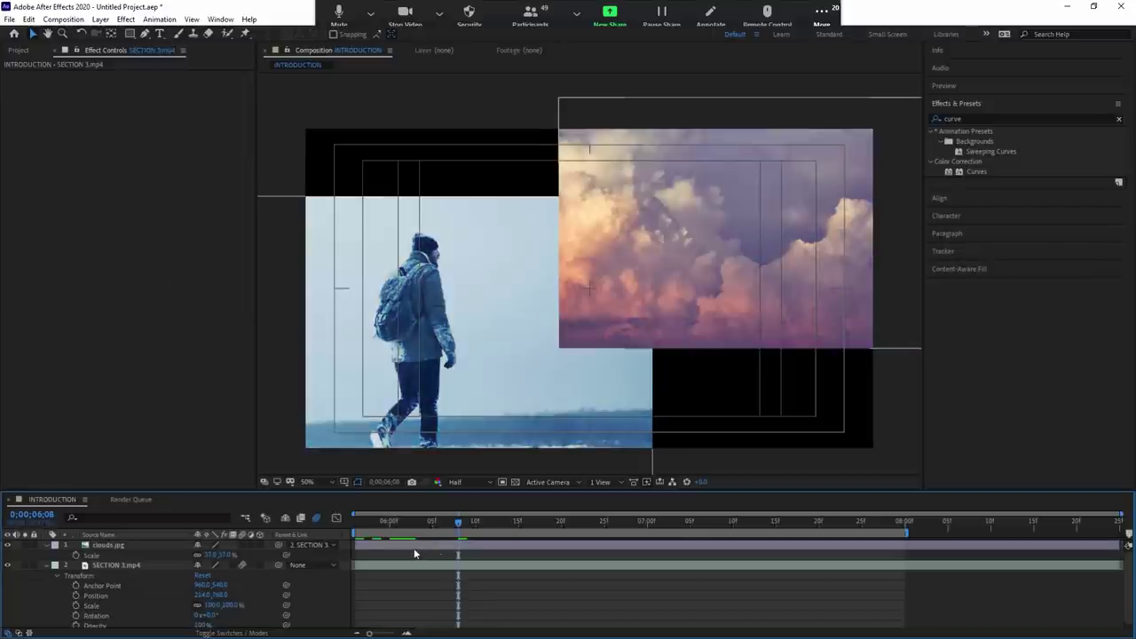
pyautogui.click(414, 521)
pyautogui.click(518, 609)
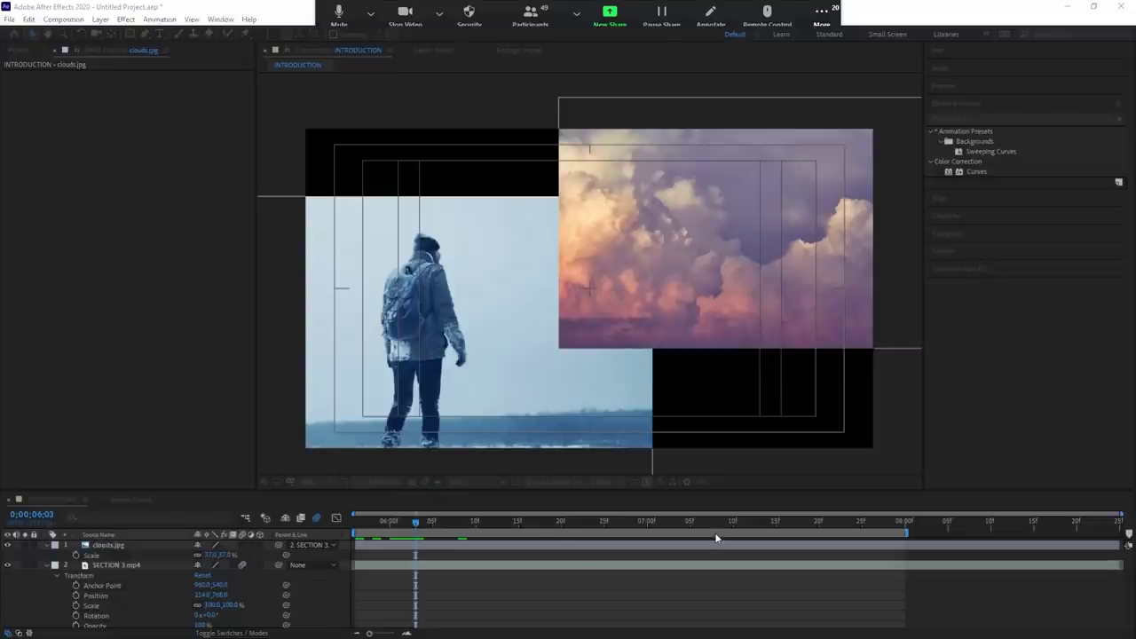
pyautogui.press('Return')
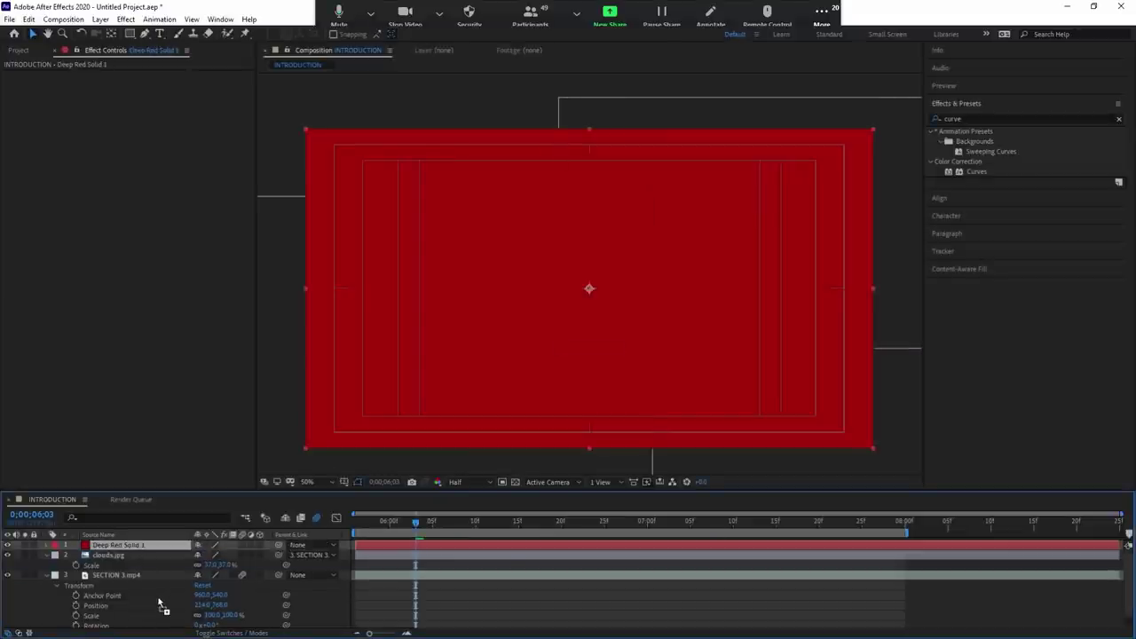
pyautogui.press('Delete')
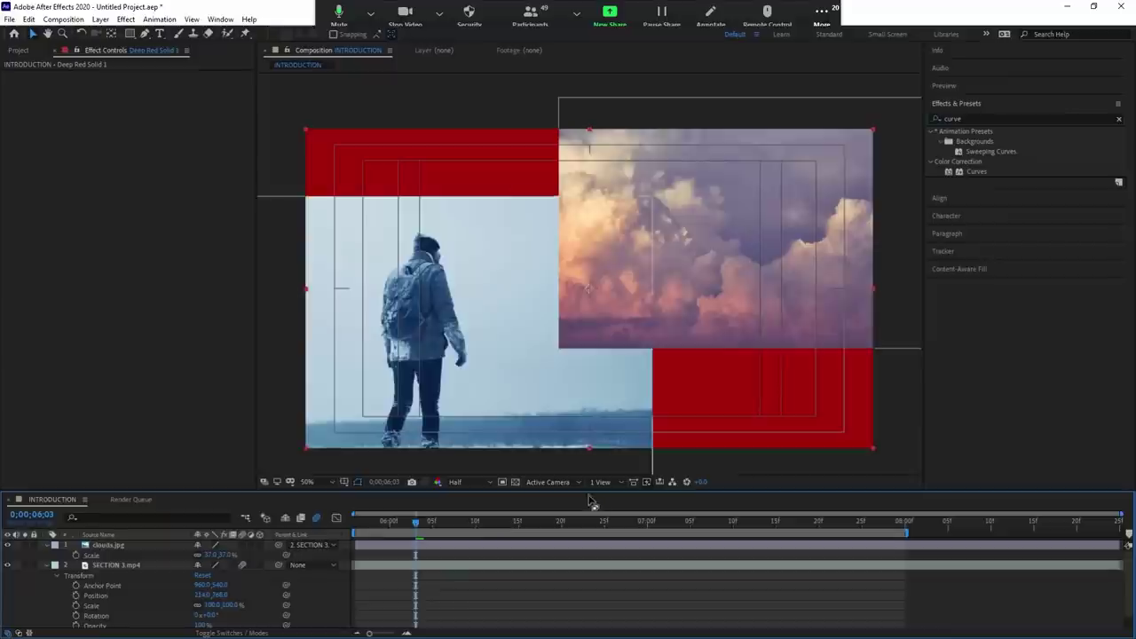
pyautogui.click(693, 244)
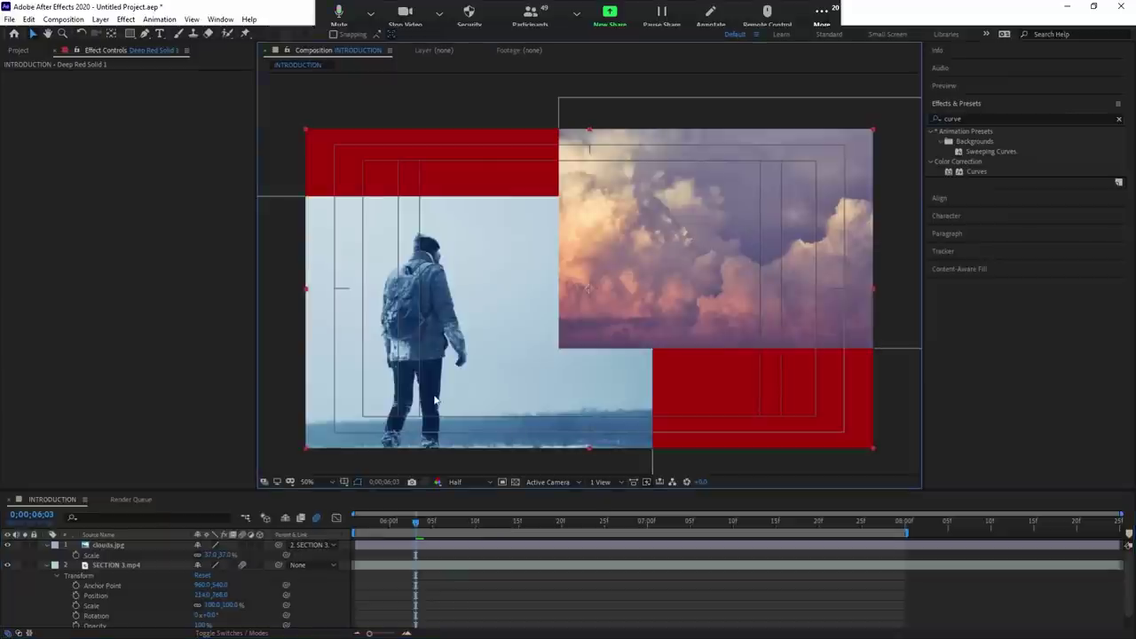
# Shrink clouds.jpg to 33% scale and enlarge SECTION 3.mp4 to 138%.
pyautogui.click(441, 547)
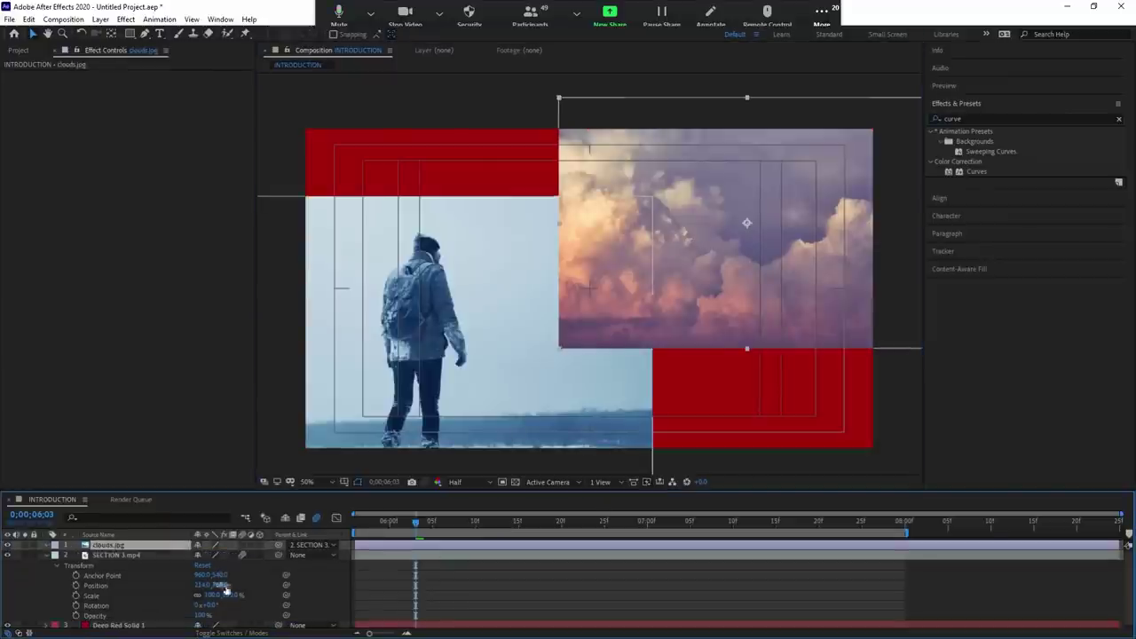
pyautogui.press('s')
pyautogui.moveTo(209, 555)
pyautogui.mouseDown()
pyautogui.moveTo(149, 554)
pyautogui.moveTo(191, 555)
pyautogui.mouseUp()
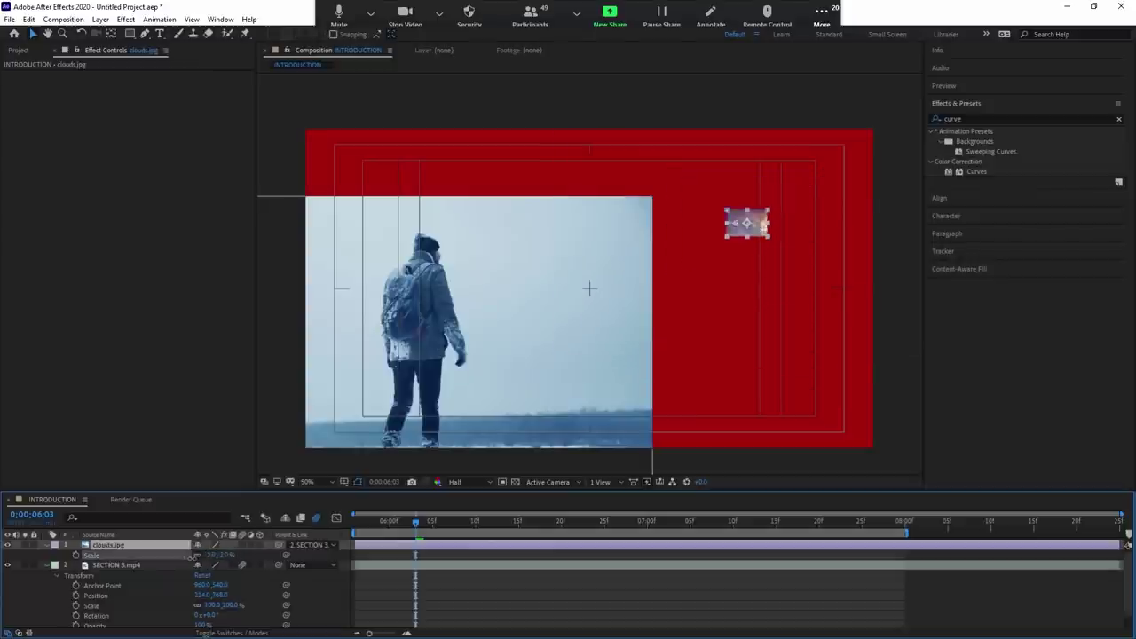
pyautogui.click(404, 564)
pyautogui.press('s')
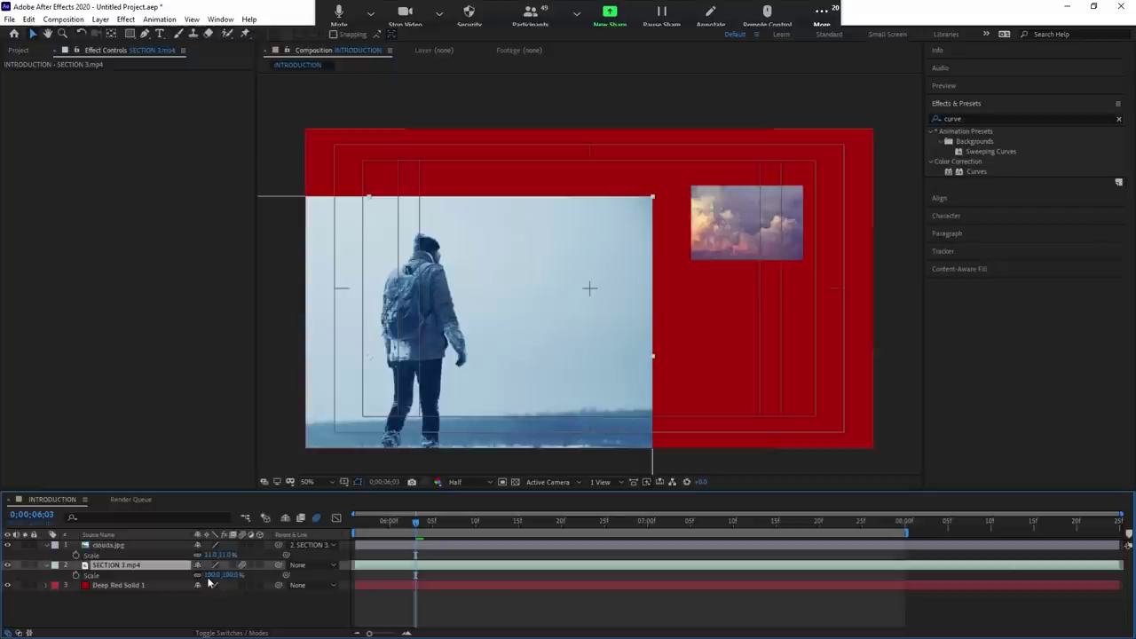
pyautogui.moveTo(221, 574); pyautogui.dragTo(321, 551)
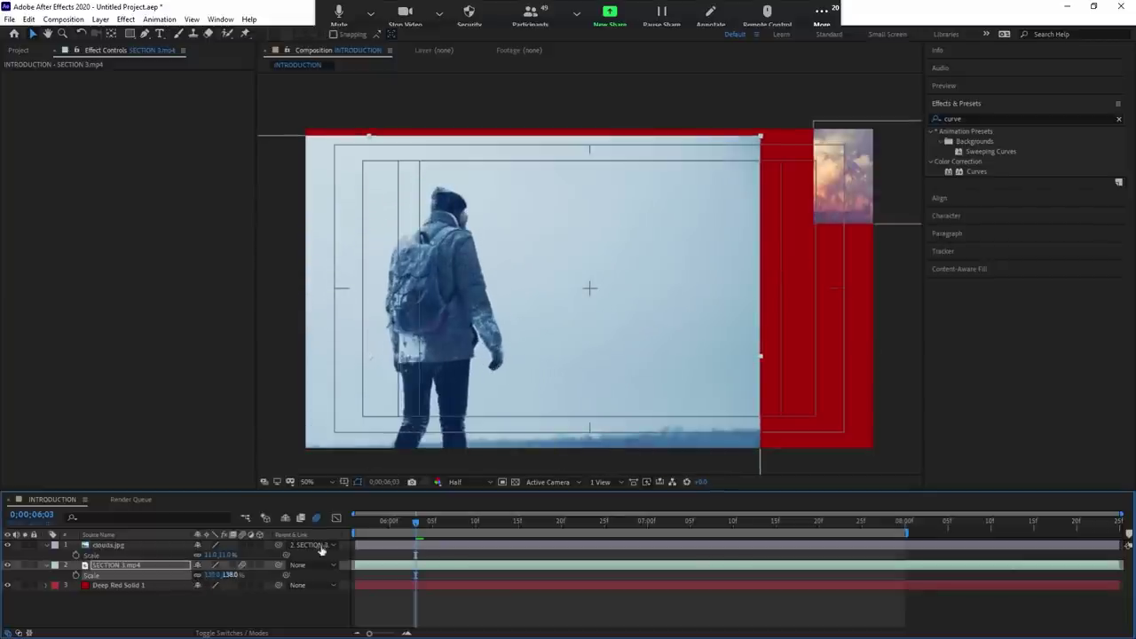
# Move clouds to the upper right, shrink the video to about 35% and place it below.
pyautogui.click(437, 547)
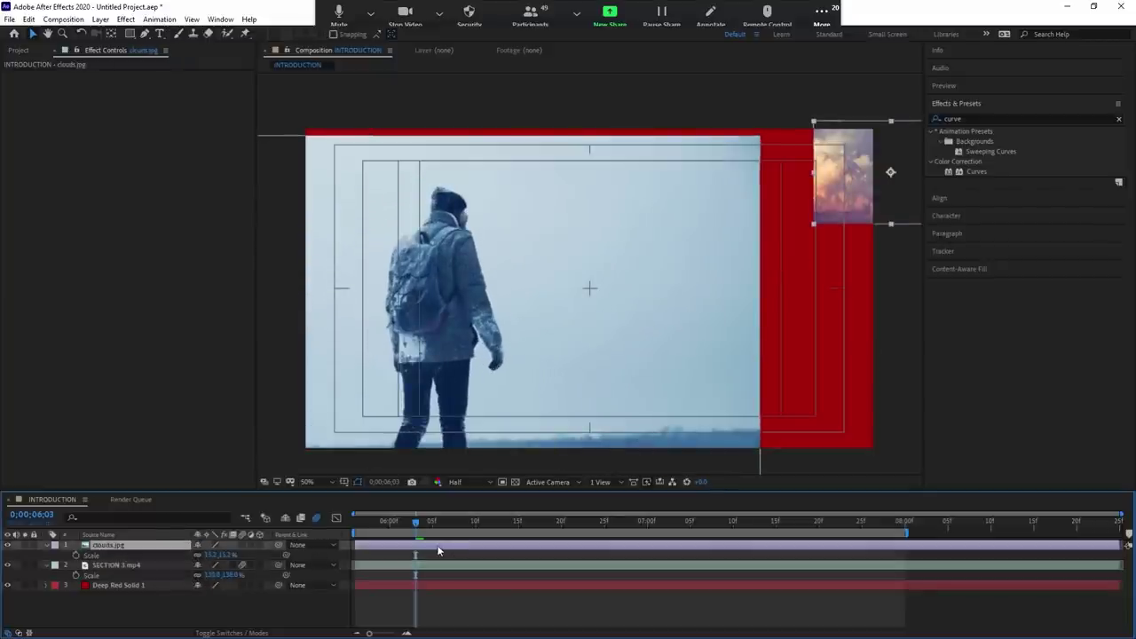
pyautogui.moveTo(843, 211); pyautogui.dragTo(739, 233)
pyautogui.click(579, 334)
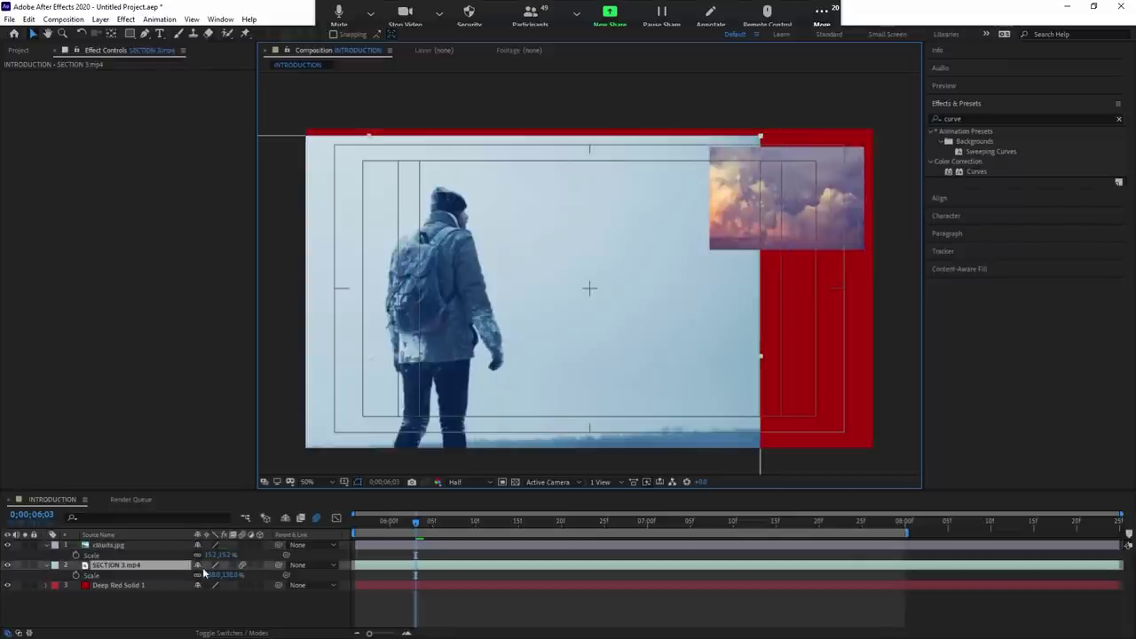
pyautogui.moveTo(204, 574); pyautogui.dragTo(157, 576)
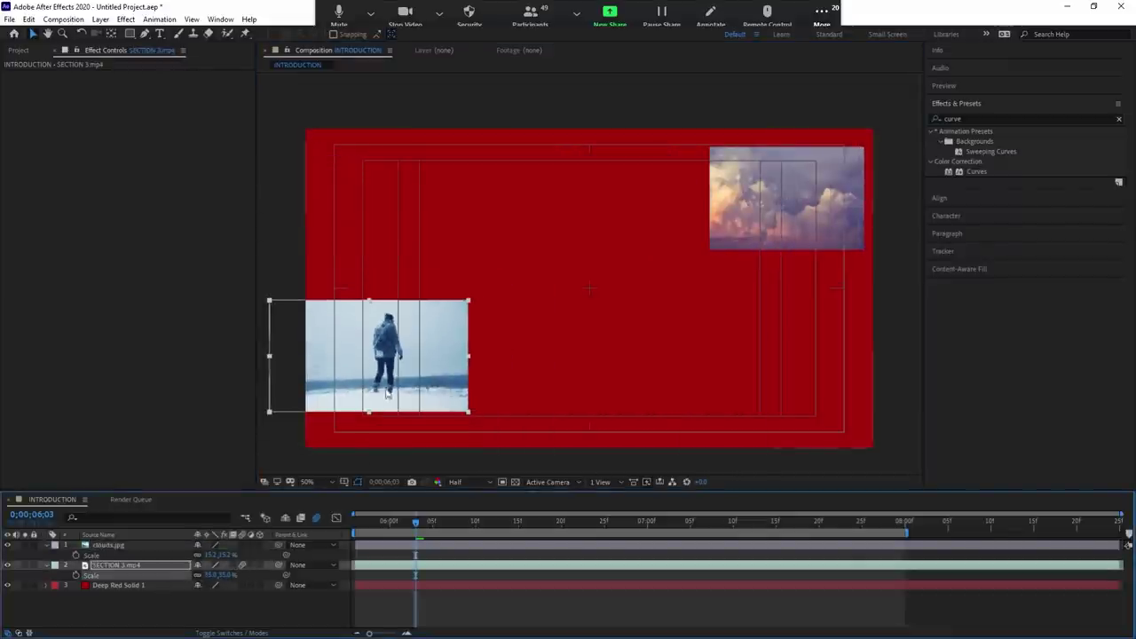
pyautogui.moveTo(387, 393); pyautogui.dragTo(773, 361)
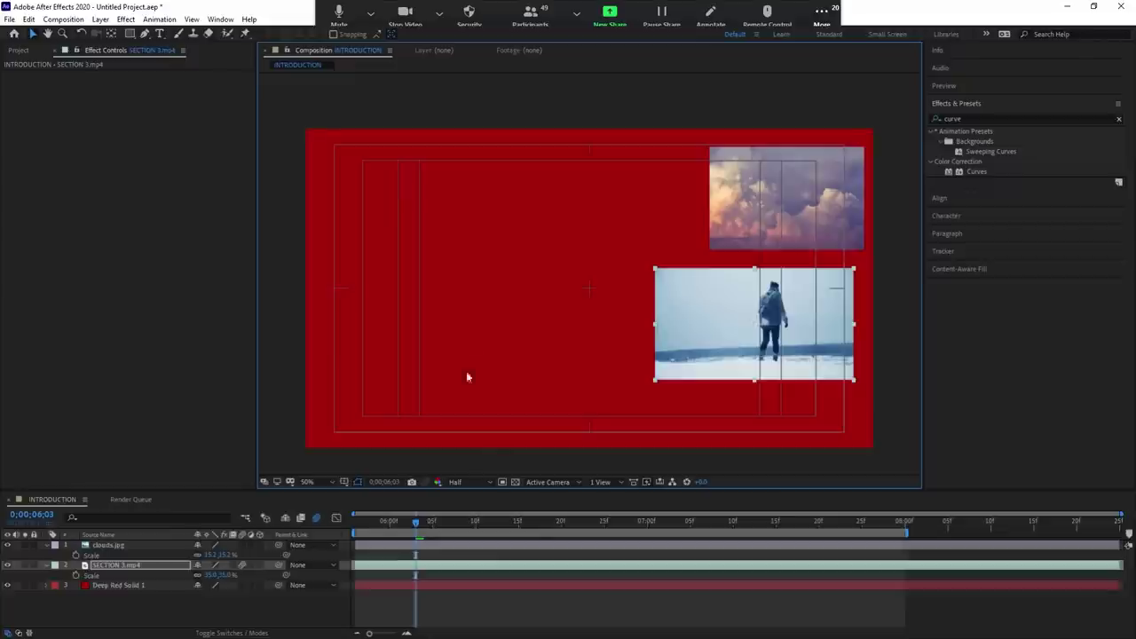
pyautogui.click(467, 377)
# Add and move a test 'asdfsd' text layer, then delete it and the SECTION 3.mp4 layer.
pyautogui.click(160, 33)
pyautogui.click(445, 307)
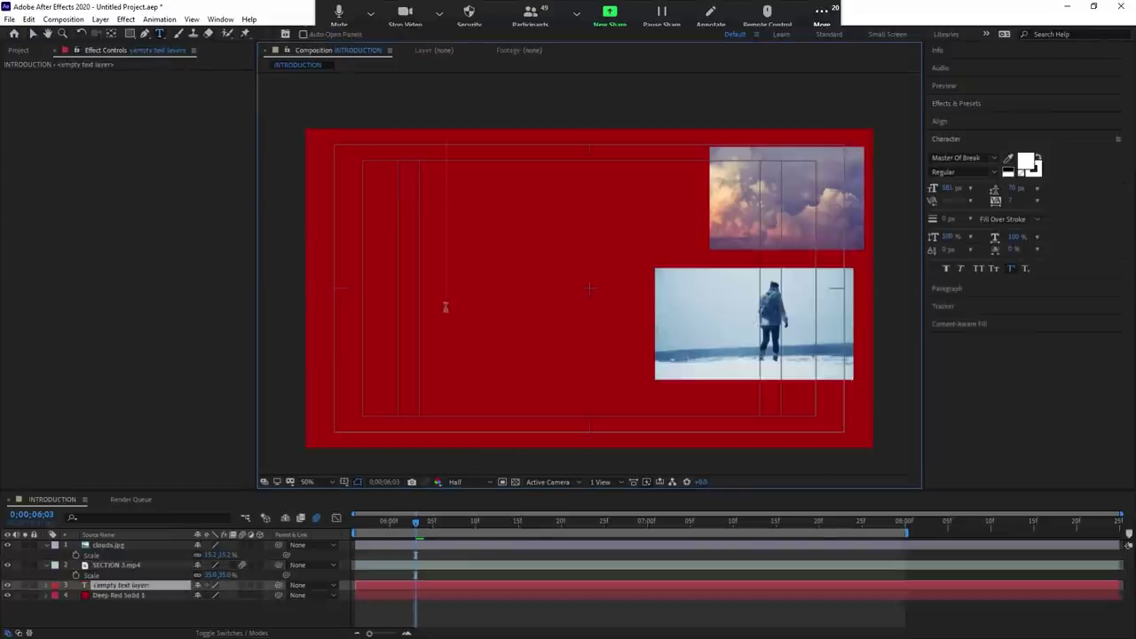
pyautogui.write('asdfsd')
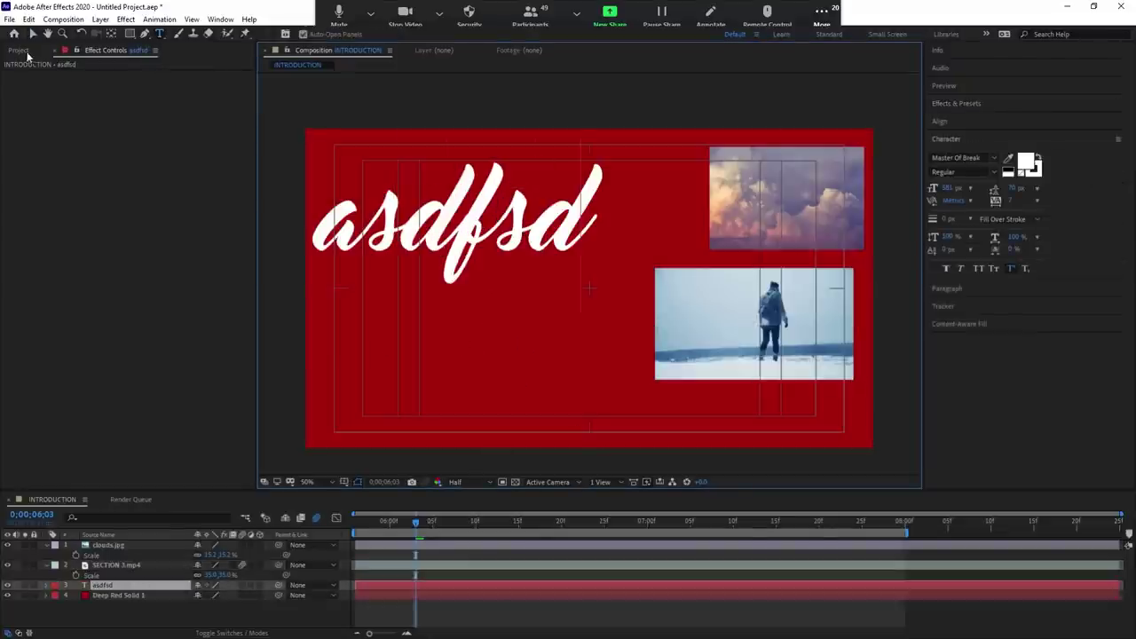
pyautogui.click(32, 33)
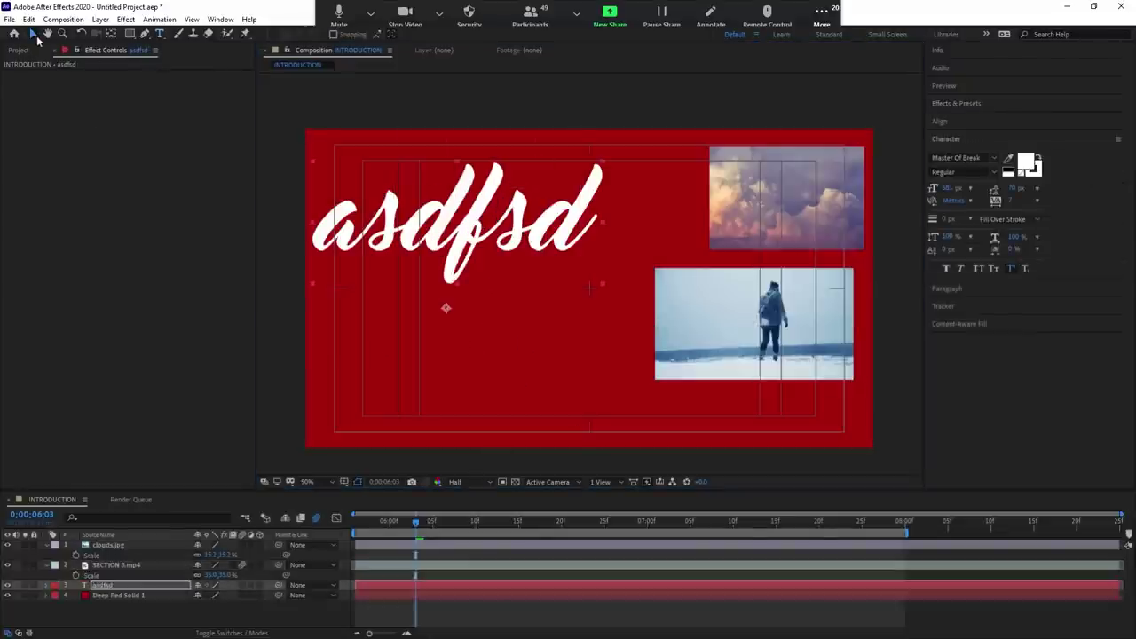
pyautogui.click(467, 250)
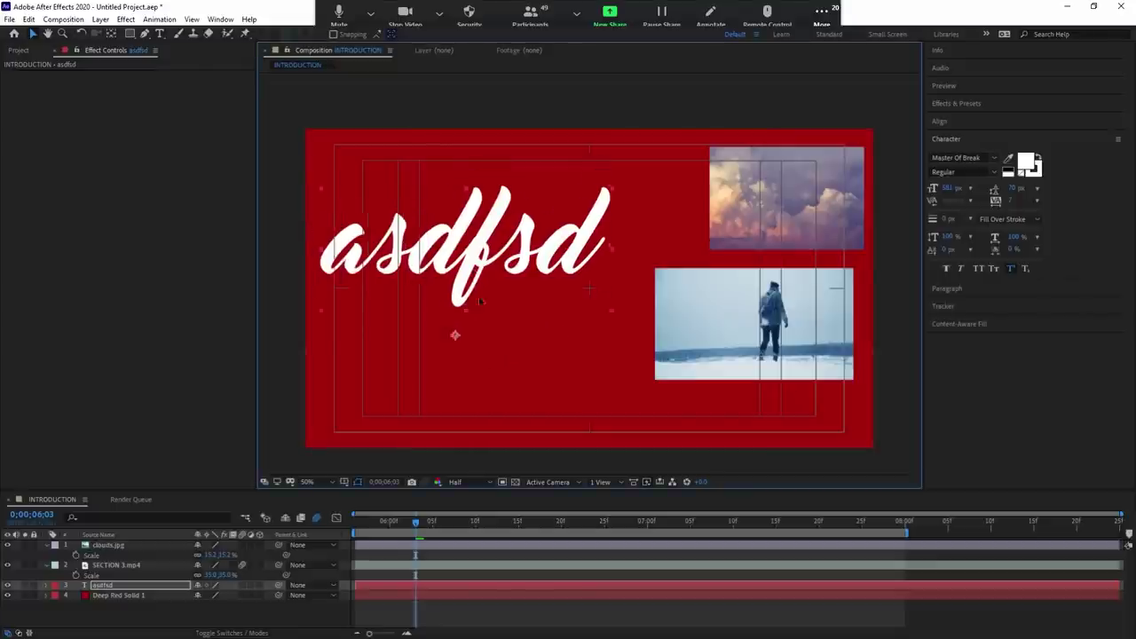
pyautogui.moveTo(467, 250); pyautogui.dragTo(482, 307)
pyautogui.press('Delete')
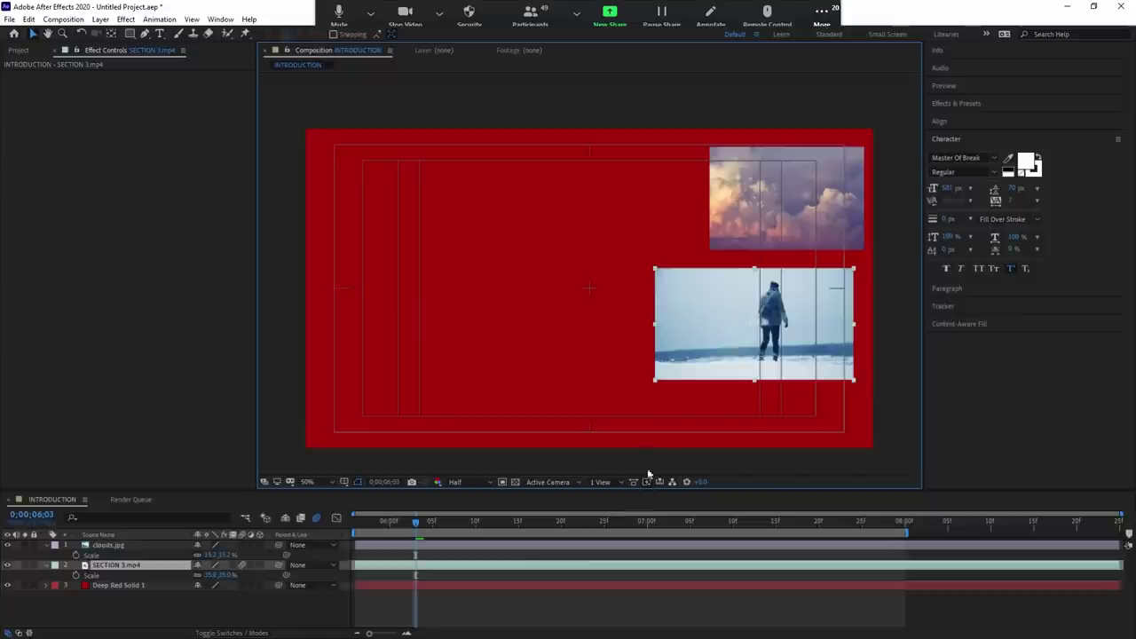
pyautogui.press('Delete')
# Delete the clouds.jpg layer, move the playhead to 0;00;06;15, and select Deep Red Solid 1.
pyautogui.click(755, 252)
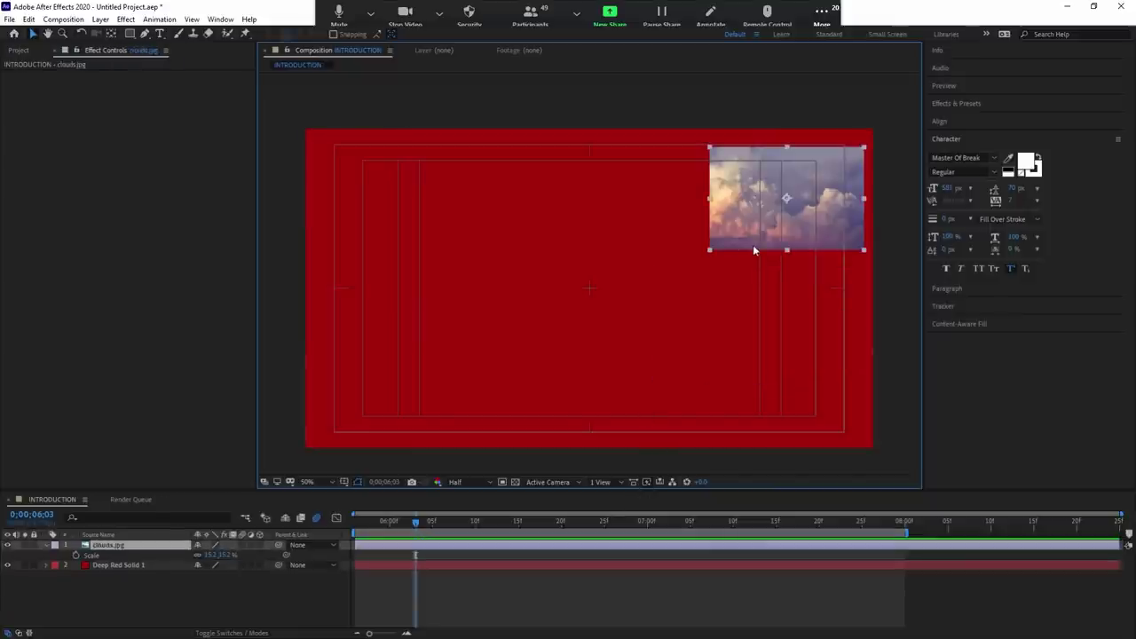
pyautogui.press('Delete')
pyautogui.click(597, 546)
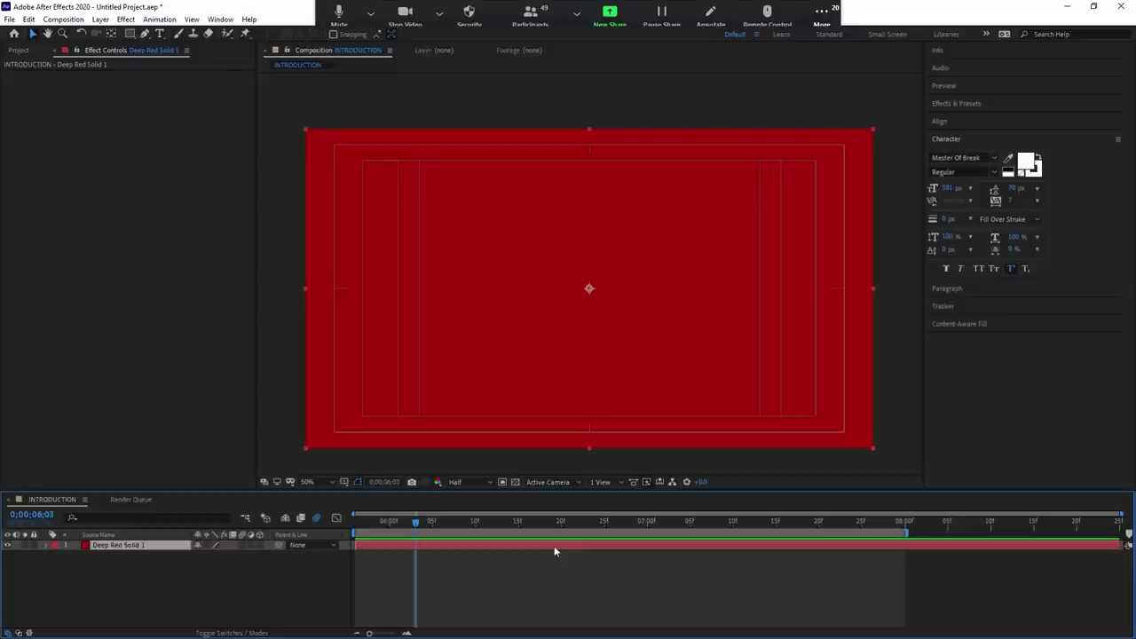
pyautogui.click(551, 523)
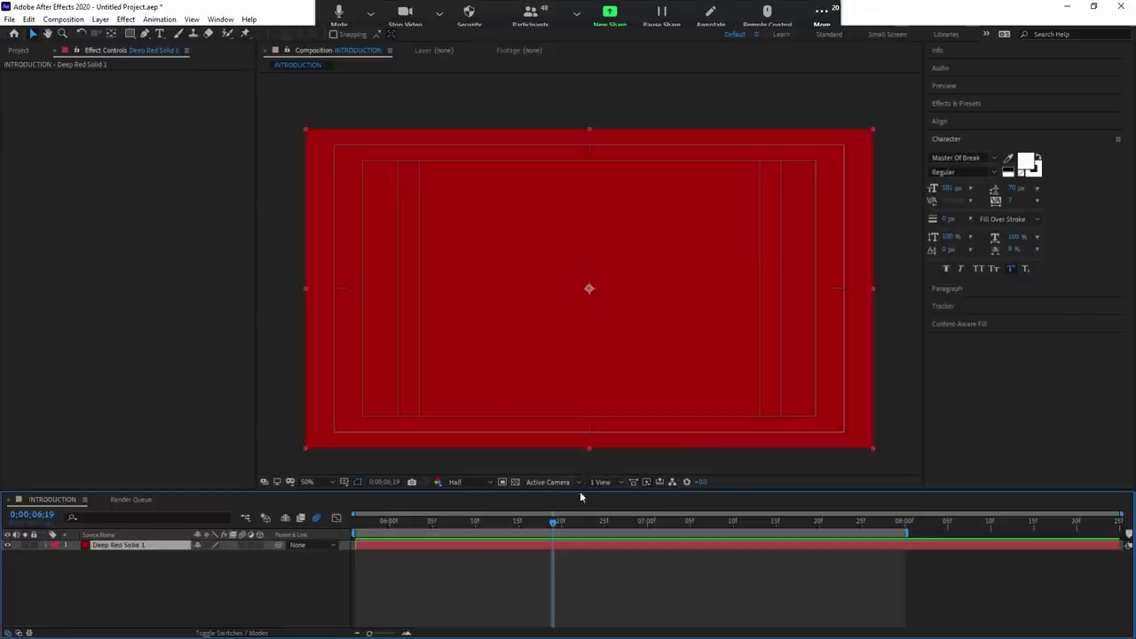
pyautogui.click(534, 568)
pyautogui.click(518, 523)
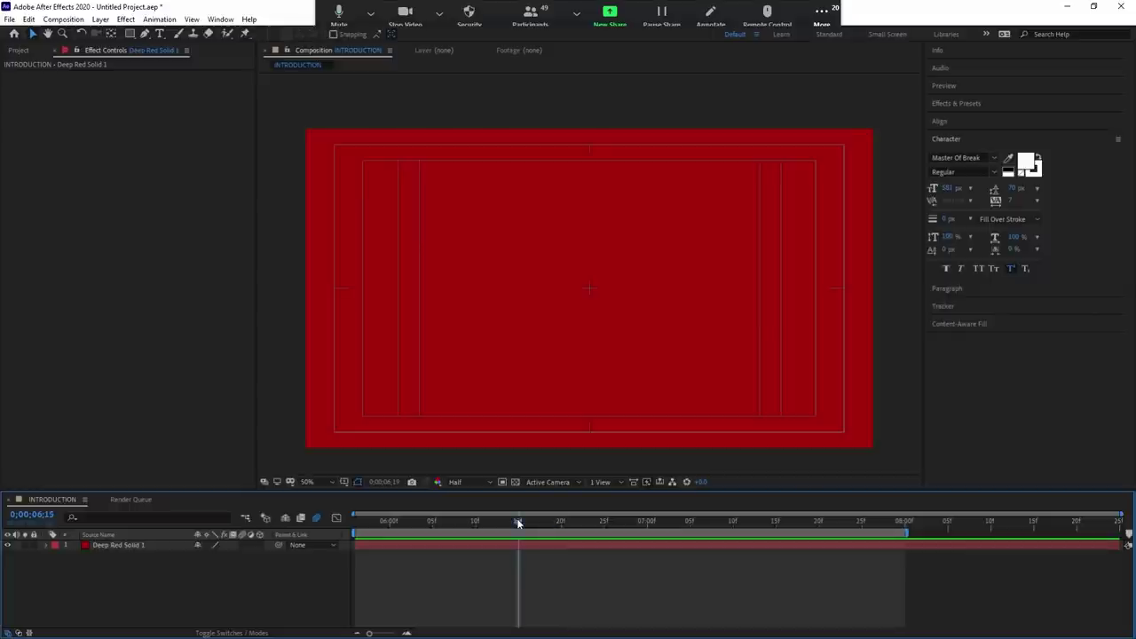
pyautogui.click(556, 553)
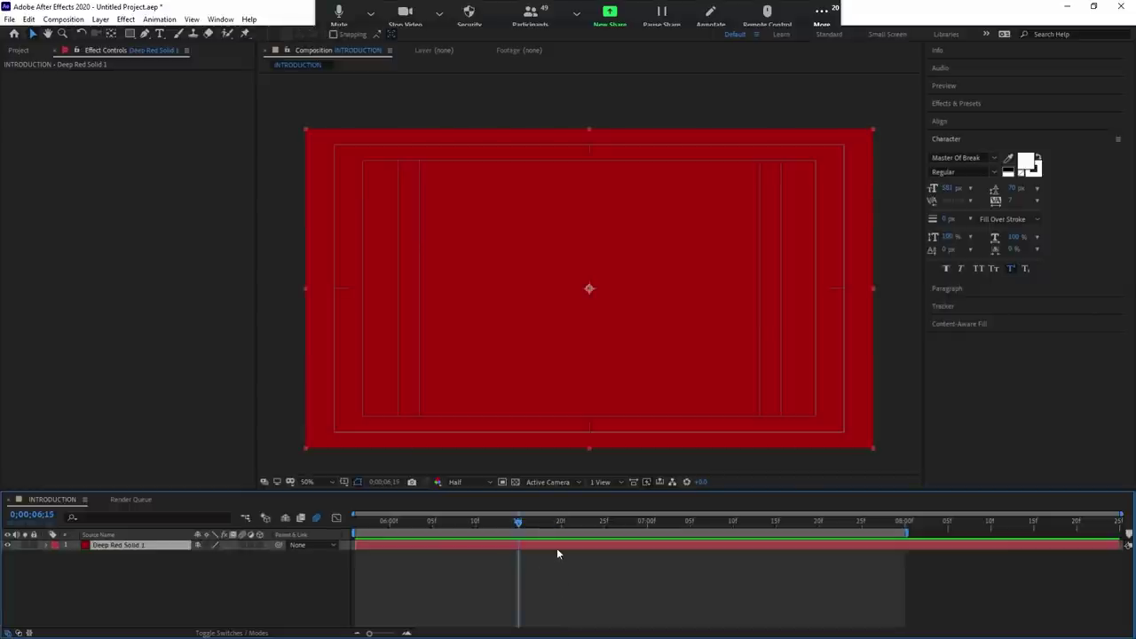
# Delete the Deep Red Solid 1 layer so the INTRODUCTION frame goes black.
pyautogui.press('Delete')
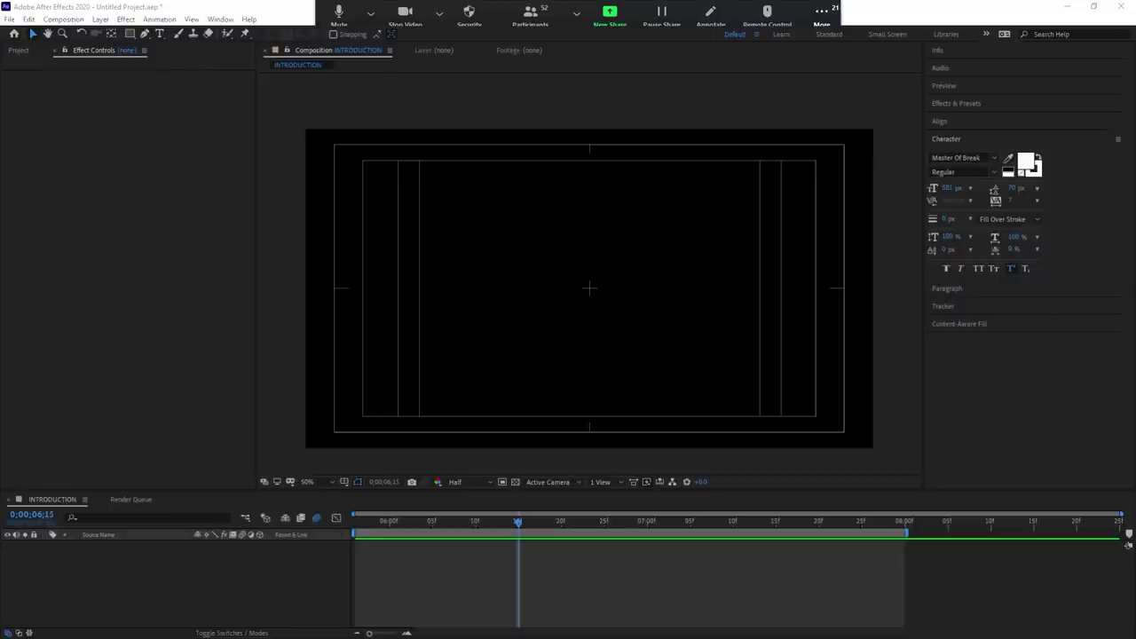
# Switch from After Effects to the OBS Studio 26.0.2 window.
pyautogui.hotkey('alt', 'Tab')
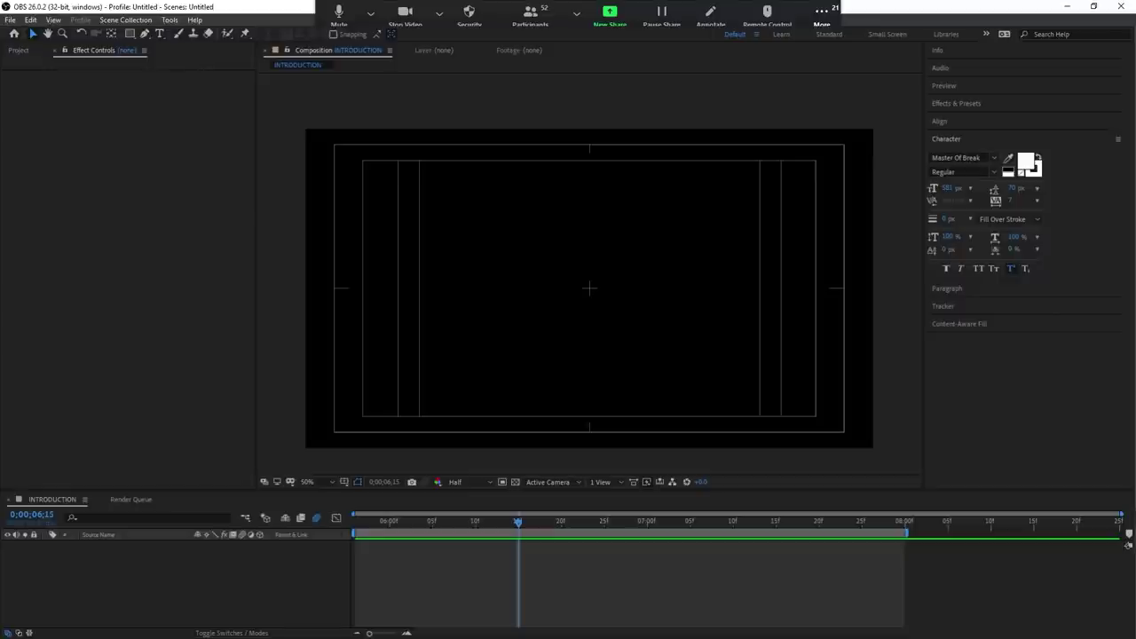
pyautogui.hotkey('alt', 'Tab')
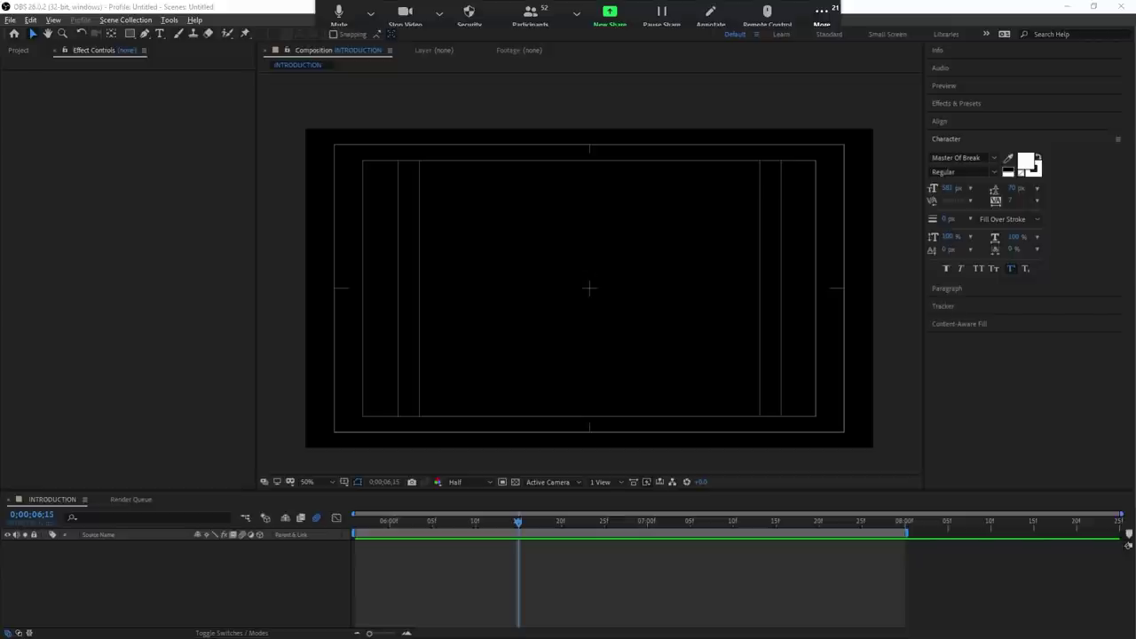